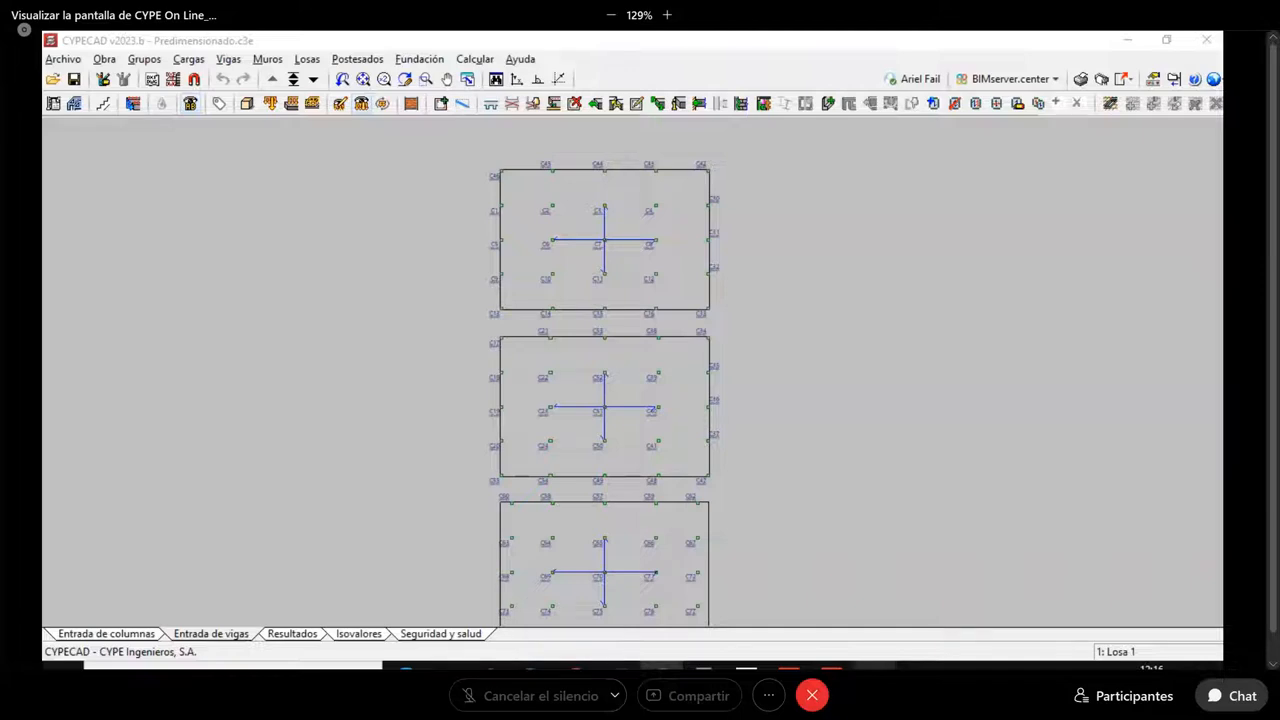
Capture the ln/33 and ln/36 diagrams of slabs with and without drop panels in Herramienta Recortes and maximize the capture
{"action": "key", "text": "alt+Tab"}
{"action": "left_click", "coordinate": [77, 91]}
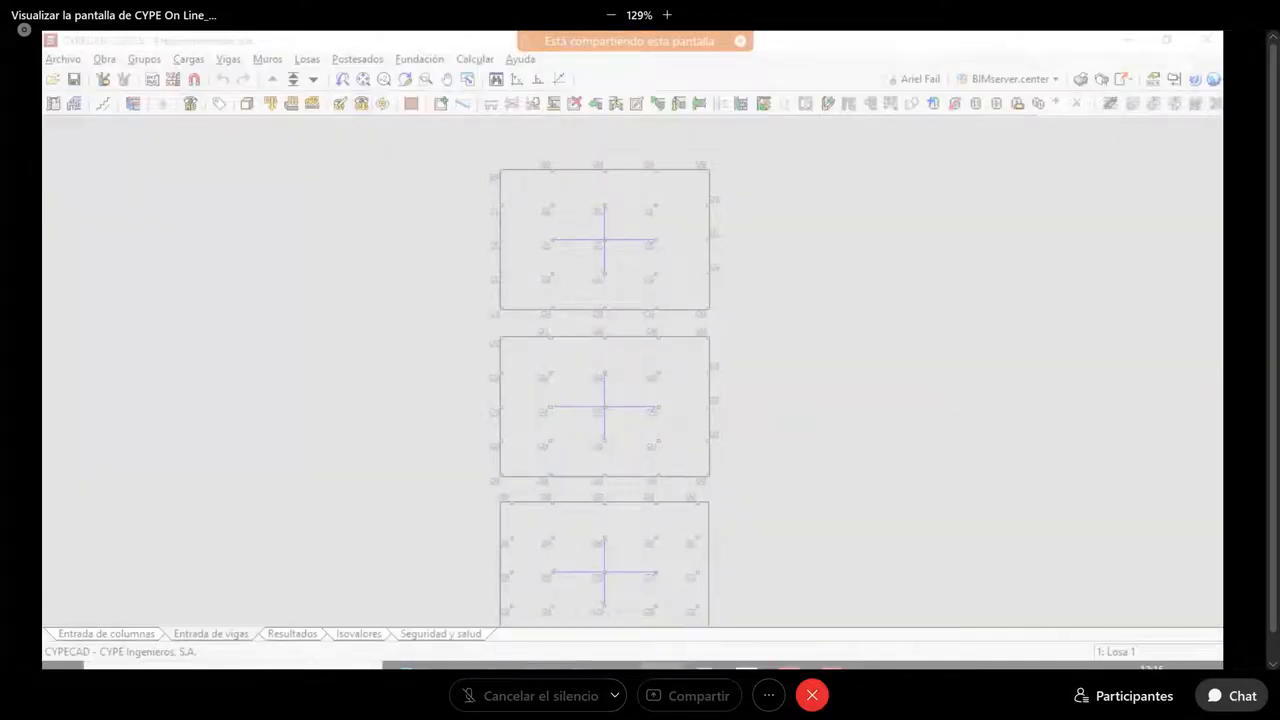
{"action": "key", "text": "Escape"}
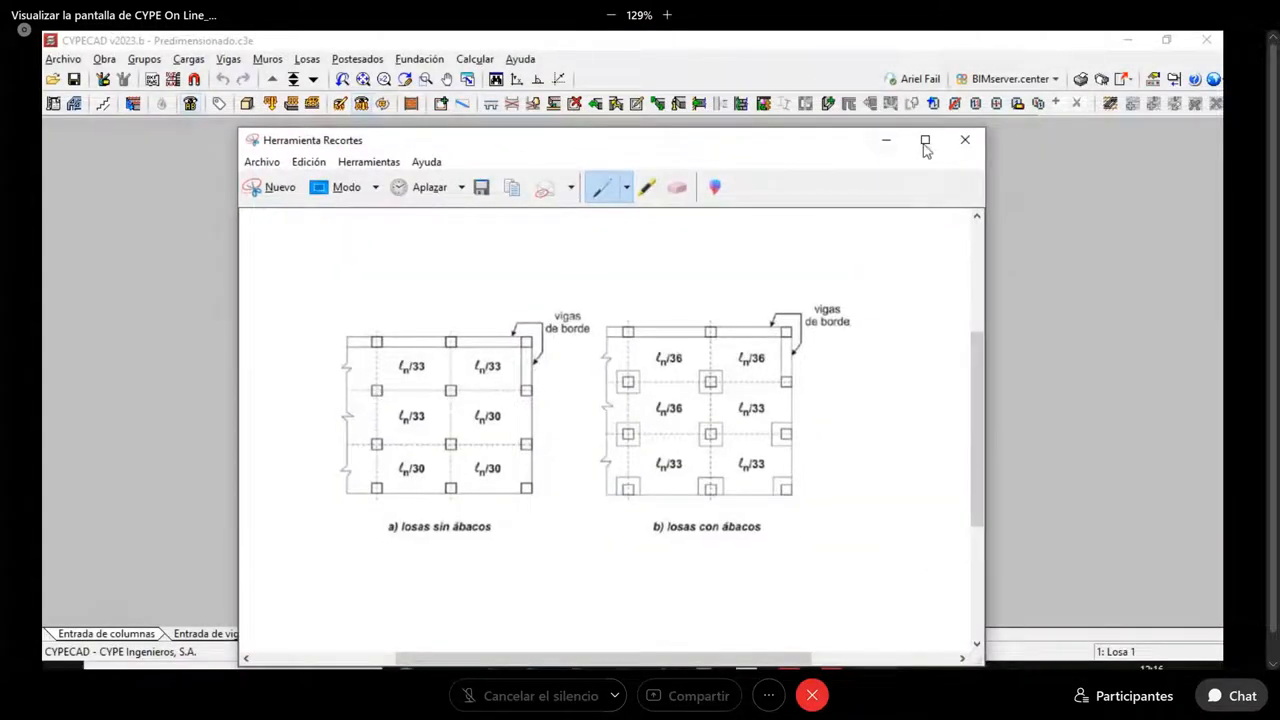
{"action": "left_click", "coordinate": [925, 141]}
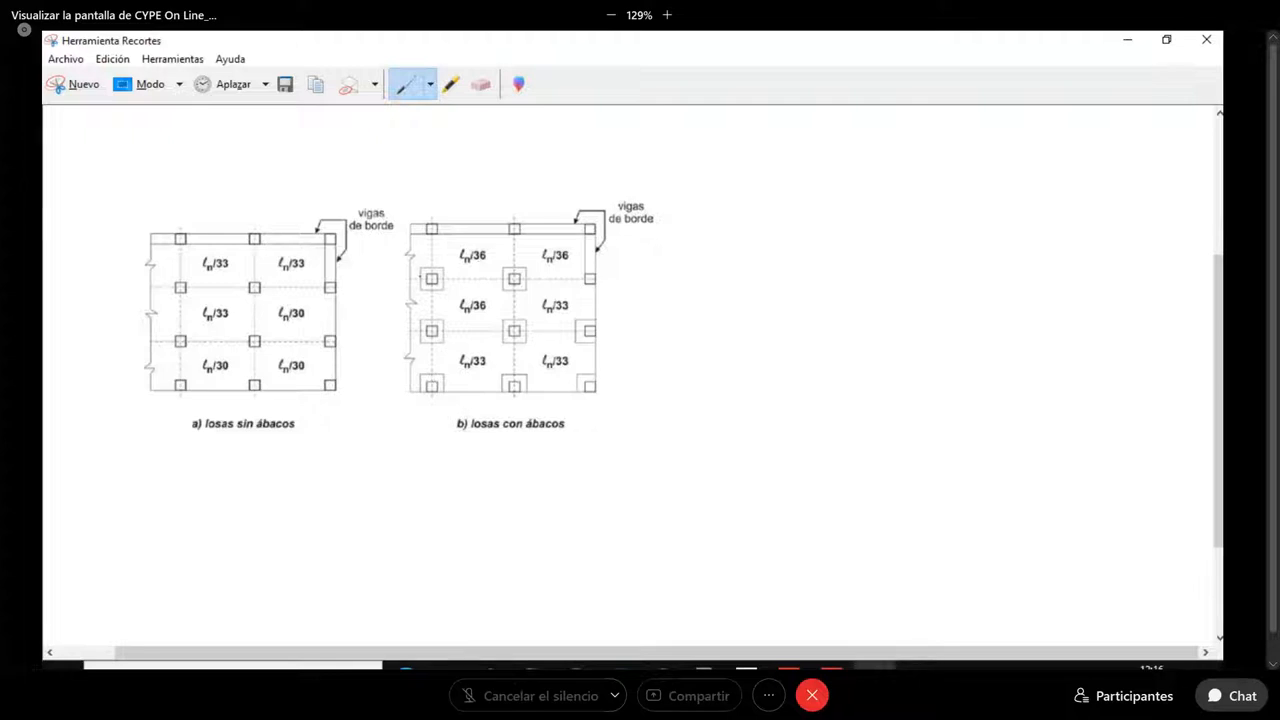
Draw a pair of horizontal pen lines along each of the two middle column rows of the "losas con ábacos" diagram
{"action": "left_click_drag", "start_coordinate": [409, 275], "coordinate": [603, 277]}
{"action": "left_click_drag", "start_coordinate": [402, 282], "coordinate": [600, 284]}
{"action": "left_click_drag", "start_coordinate": [410, 326], "coordinate": [597, 329]}
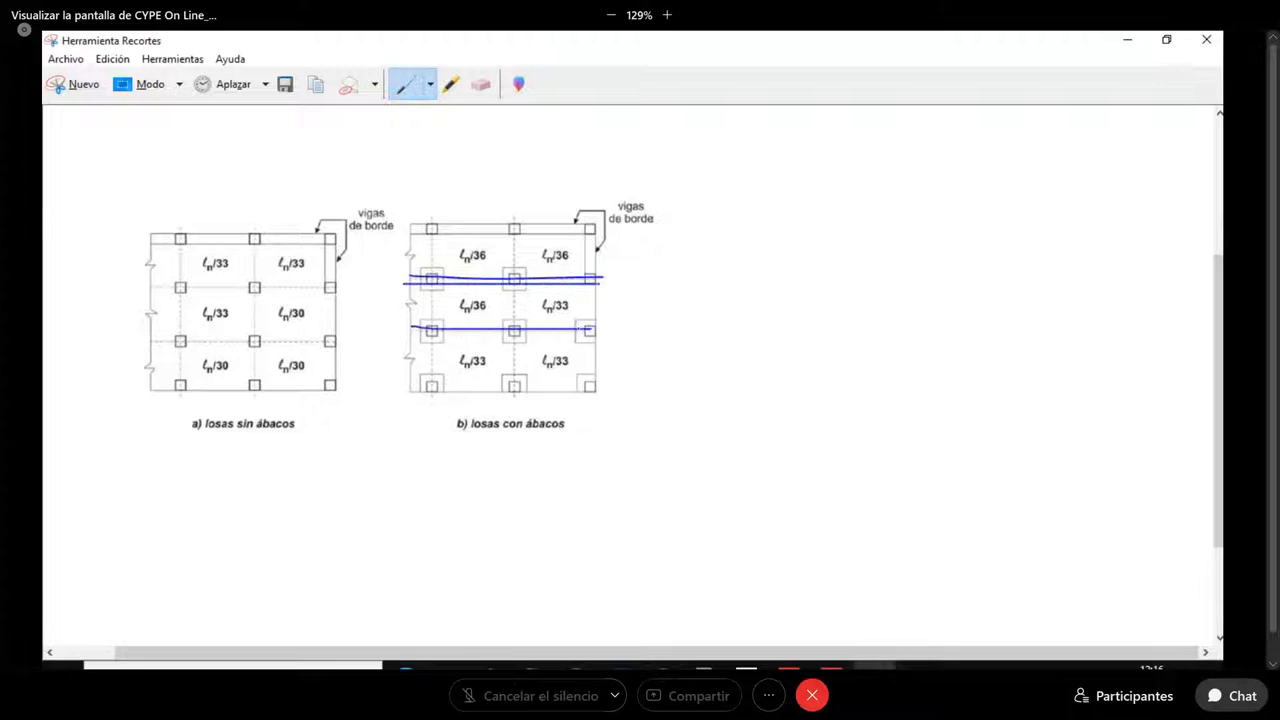
{"action": "left_click_drag", "start_coordinate": [410, 336], "coordinate": [607, 338]}
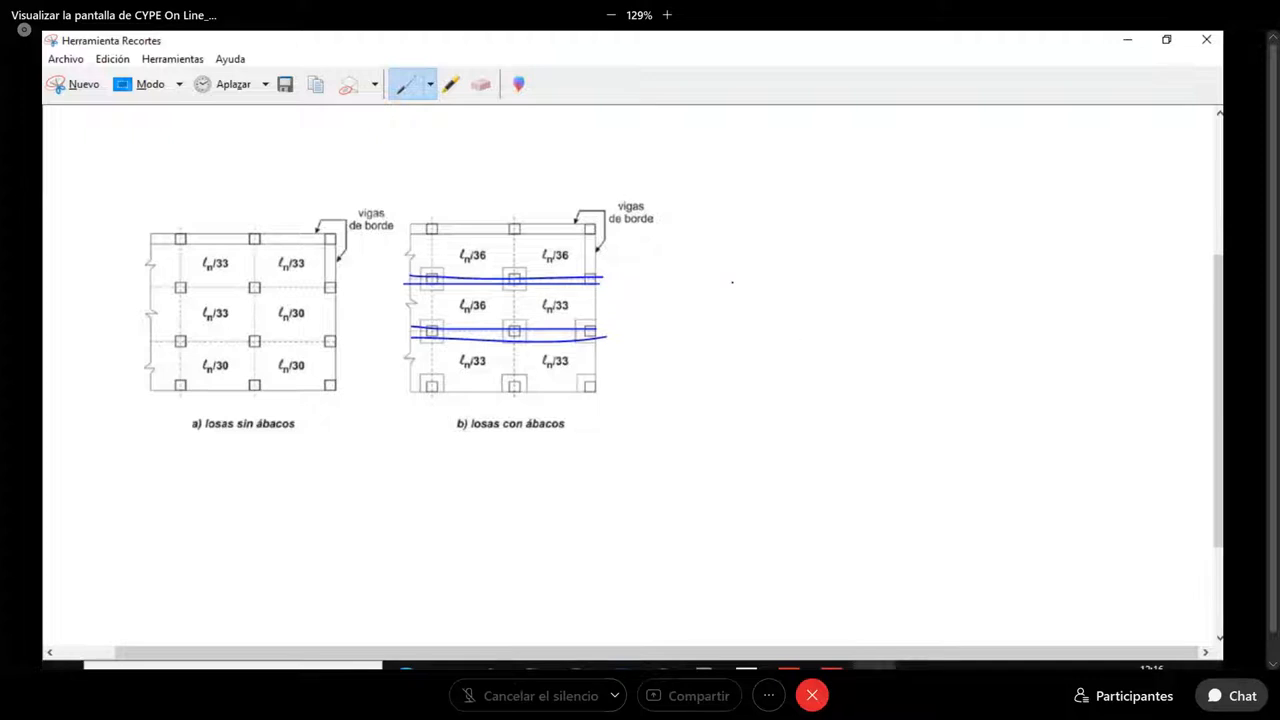
Sketch a large rectangular slab outline beside the diagrams, with four columns along one edge and a parallel line of four interior columns
{"action": "mouse_move", "coordinate": [732, 256]}
{"action": "left_mouse_down"}
{"action": "mouse_move", "coordinate": [756, 557]}
{"action": "mouse_move", "coordinate": [843, 244]}
{"action": "mouse_move", "coordinate": [1045, 243]}
{"action": "mouse_move", "coordinate": [1068, 308]}
{"action": "mouse_move", "coordinate": [1102, 557]}
{"action": "left_mouse_up"}
{"action": "left_click_drag", "start_coordinate": [758, 563], "coordinate": [1105, 548]}
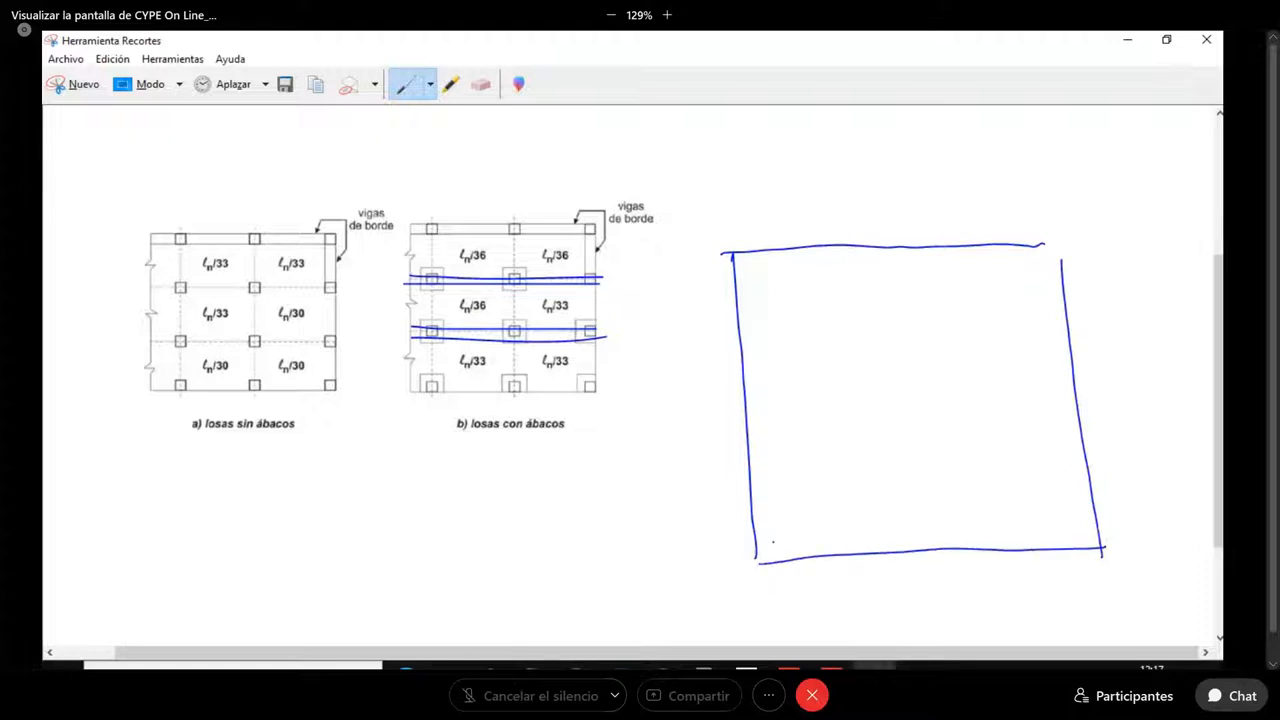
{"action": "left_click_drag", "start_coordinate": [773, 541], "coordinate": [772, 540]}
{"action": "left_click_drag", "start_coordinate": [758, 430], "coordinate": [762, 425]}
{"action": "left_click_drag", "start_coordinate": [757, 336], "coordinate": [756, 338]}
{"action": "left_click_drag", "start_coordinate": [751, 259], "coordinate": [750, 258]}
{"action": "left_click_drag", "start_coordinate": [853, 253], "coordinate": [854, 254]}
{"action": "left_click_drag", "start_coordinate": [869, 325], "coordinate": [868, 327]}
{"action": "left_click_drag", "start_coordinate": [876, 411], "coordinate": [877, 413]}
{"action": "left_click_drag", "start_coordinate": [891, 521], "coordinate": [888, 522]}
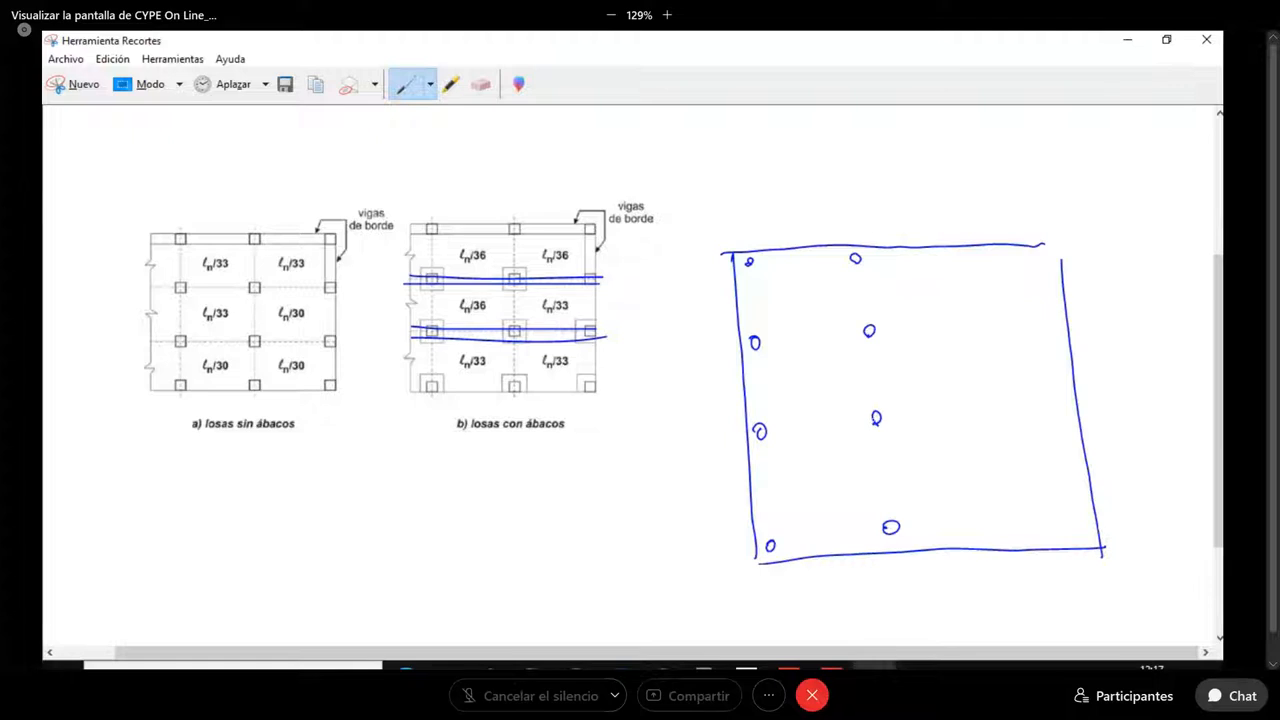
Darken one interior column in the sketched slab and draw a wavy path from it to the nearest corner column
{"action": "left_click_drag", "start_coordinate": [876, 410], "coordinate": [877, 412]}
{"action": "mouse_move", "coordinate": [871, 420]}
{"action": "left_mouse_down"}
{"action": "mouse_move", "coordinate": [843, 432]}
{"action": "mouse_move", "coordinate": [818, 490]}
{"action": "mouse_move", "coordinate": [780, 516]}
{"action": "mouse_move", "coordinate": [772, 542]}
{"action": "left_mouse_up"}
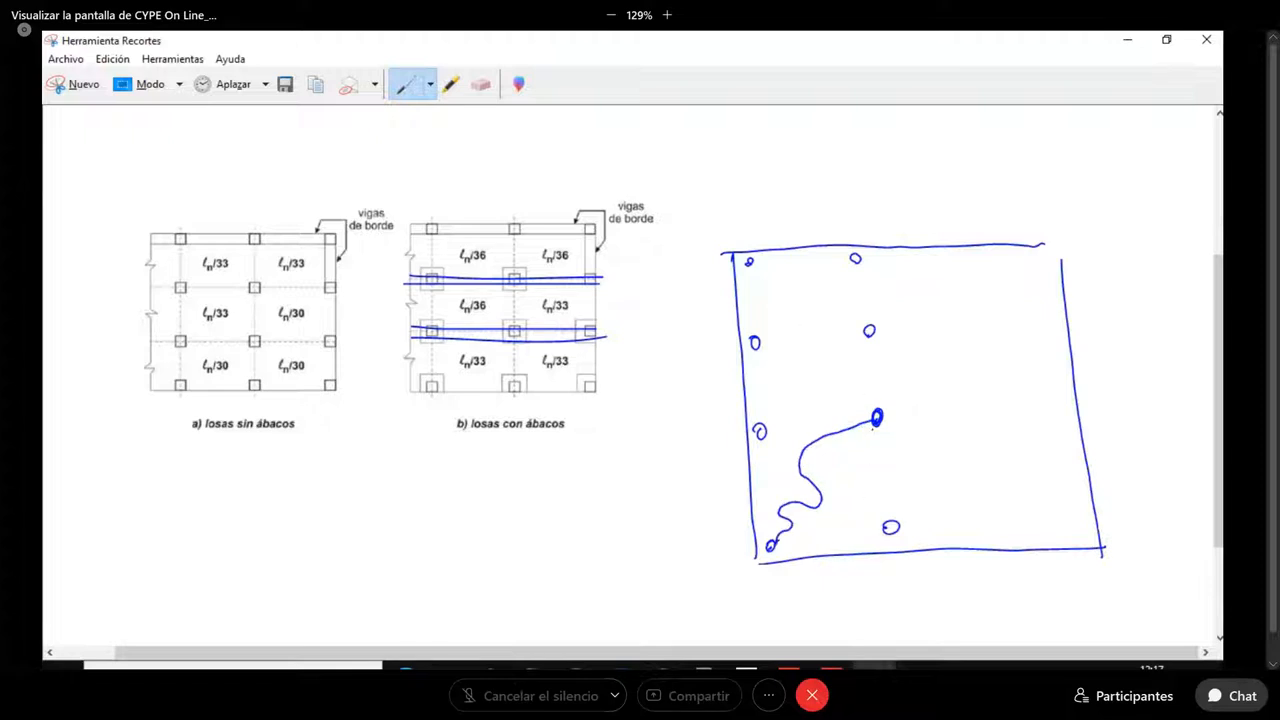
{"action": "left_click_drag", "start_coordinate": [870, 426], "coordinate": [770, 546]}
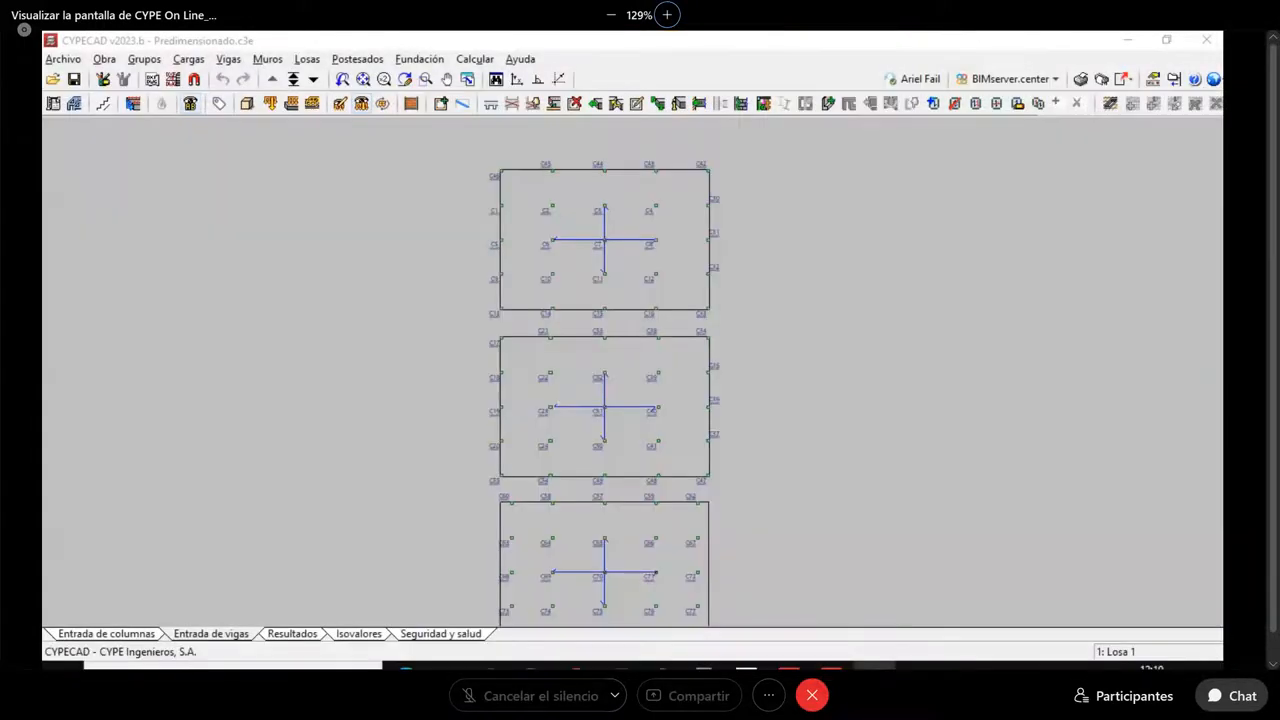
Capture the column strip diagram (a) in Herramienta Recortes and mark the two columns of the interior column strip
{"action": "left_click_drag", "start_coordinate": [1222, 246], "coordinate": [668, 163]}
{"action": "left_click", "coordinate": [862, 165]}
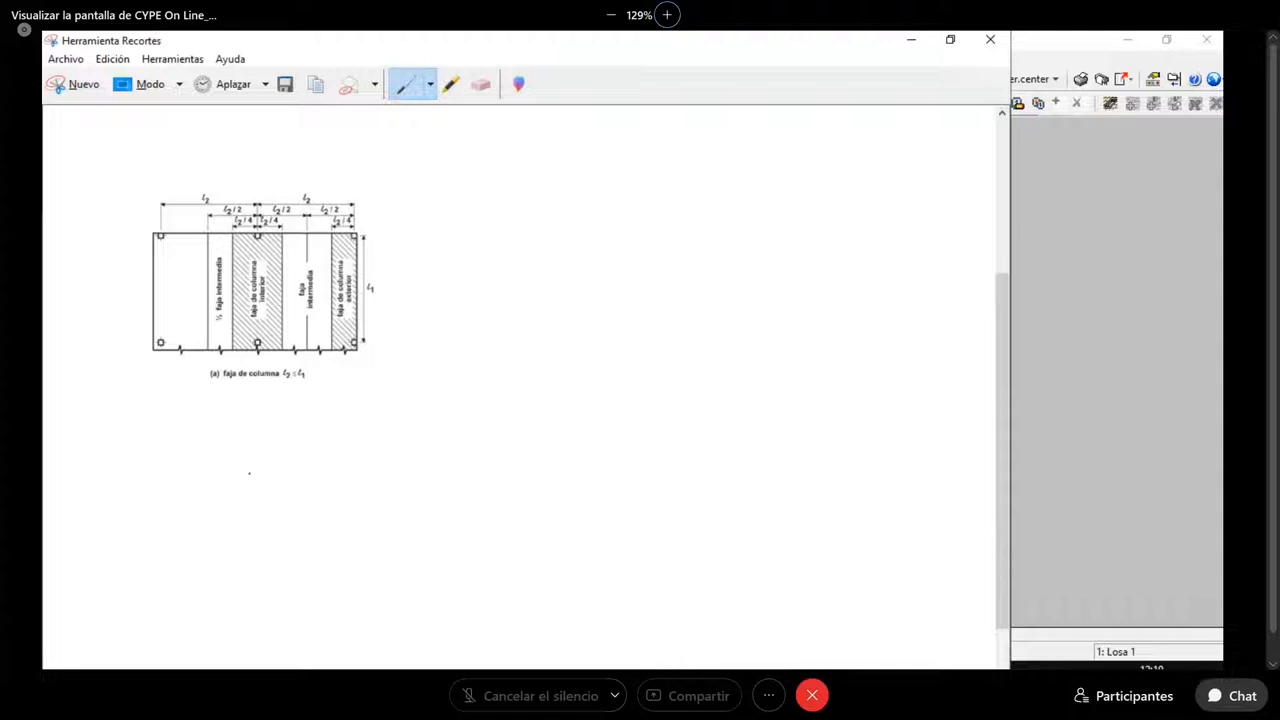
{"action": "left_click_drag", "start_coordinate": [255, 346], "coordinate": [259, 343]}
{"action": "left_click_drag", "start_coordinate": [253, 243], "coordinate": [259, 236]}
Sketch a span on two supports below the strip diagram, add its sagging moment parabola and label it q l²/8
{"action": "left_click_drag", "start_coordinate": [401, 520], "coordinate": [400, 522]}
{"action": "left_click_drag", "start_coordinate": [586, 515], "coordinate": [588, 519]}
{"action": "left_click_drag", "start_coordinate": [382, 518], "coordinate": [590, 502]}
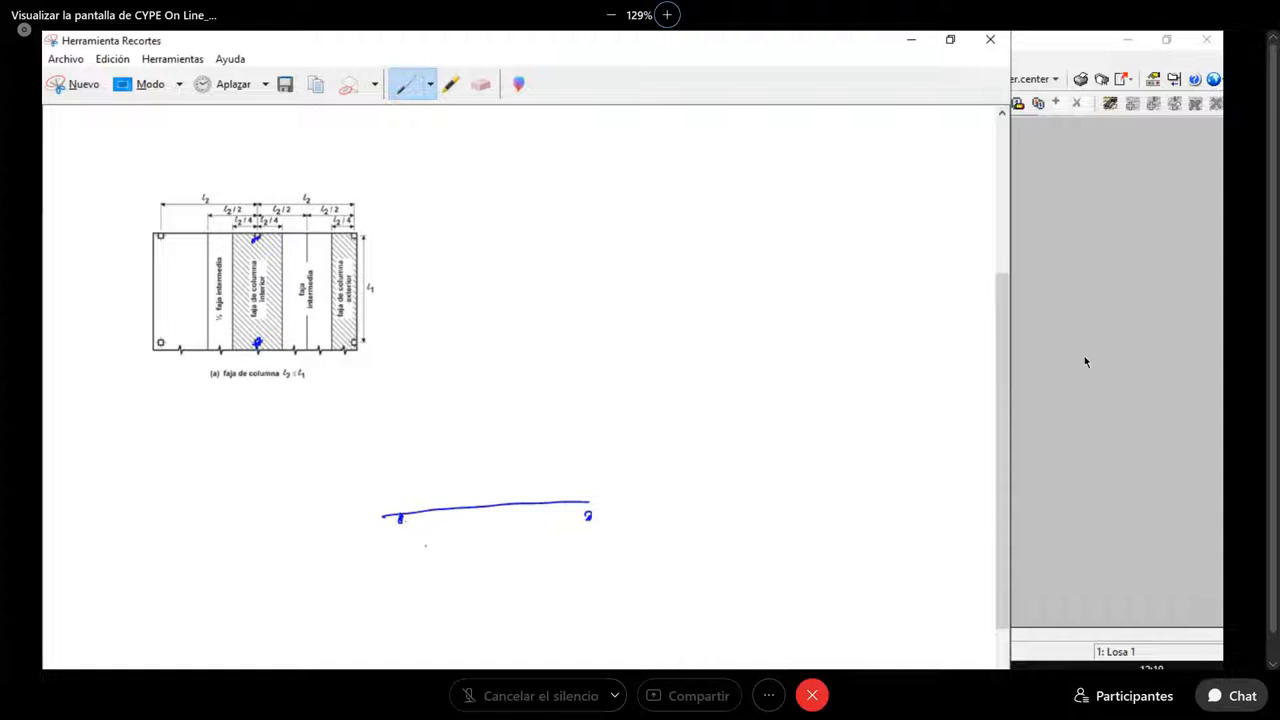
{"action": "mouse_move", "coordinate": [400, 518]}
{"action": "left_mouse_down"}
{"action": "mouse_move", "coordinate": [470, 572]}
{"action": "mouse_move", "coordinate": [573, 503]}
{"action": "left_mouse_up"}
{"action": "mouse_move", "coordinate": [584, 566]}
{"action": "left_mouse_down"}
{"action": "mouse_move", "coordinate": [569, 567]}
{"action": "mouse_move", "coordinate": [587, 585]}
{"action": "mouse_move", "coordinate": [624, 546]}
{"action": "left_mouse_up"}
{"action": "left_click_drag", "start_coordinate": [636, 528], "coordinate": [621, 595]}
{"action": "mouse_move", "coordinate": [635, 566]}
{"action": "left_mouse_down"}
{"action": "mouse_move", "coordinate": [638, 580]}
{"action": "mouse_move", "coordinate": [645, 560]}
{"action": "left_mouse_up"}
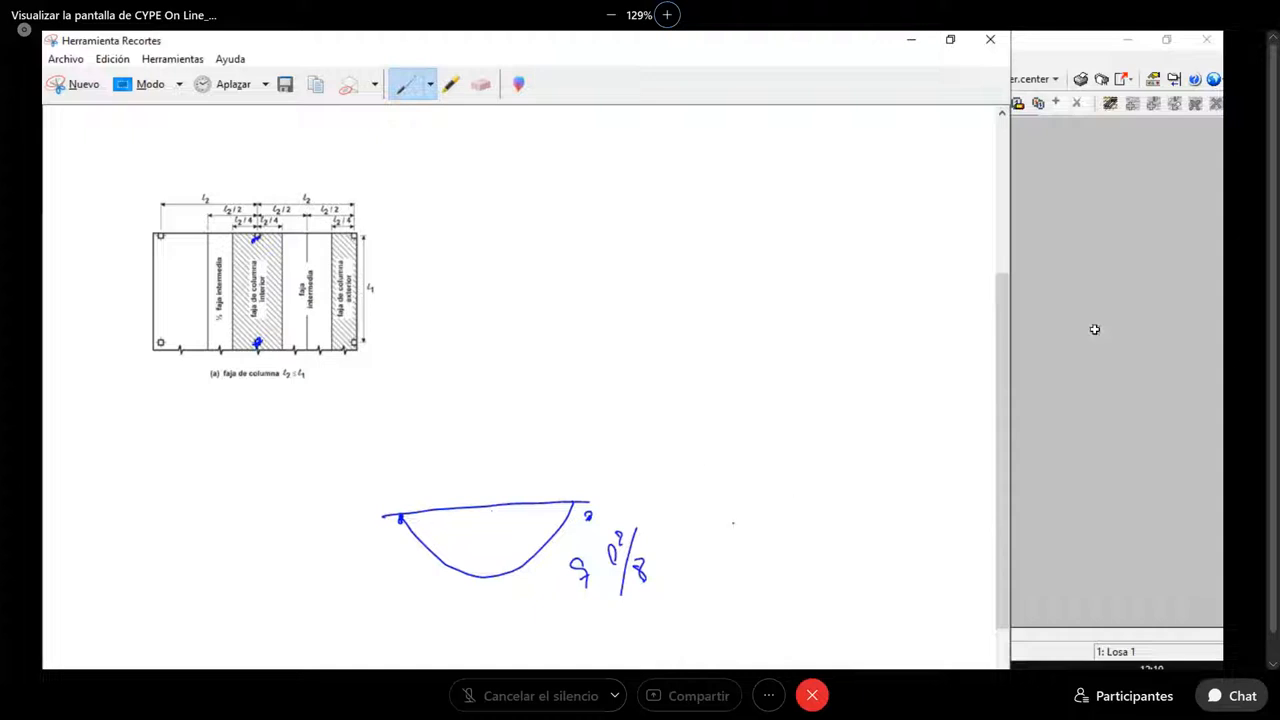
Write the moment expression q l²/12 beside the q l²/8 label, with a scribbled mark in front
{"action": "mouse_move", "coordinate": [738, 523]}
{"action": "left_mouse_down"}
{"action": "mouse_move", "coordinate": [716, 530]}
{"action": "mouse_move", "coordinate": [730, 547]}
{"action": "mouse_move", "coordinate": [767, 546]}
{"action": "mouse_move", "coordinate": [796, 510]}
{"action": "mouse_move", "coordinate": [778, 584]}
{"action": "left_mouse_up"}
{"action": "left_click", "coordinate": [757, 530]}
{"action": "mouse_move", "coordinate": [796, 548]}
{"action": "left_mouse_down"}
{"action": "mouse_move", "coordinate": [794, 568]}
{"action": "mouse_move", "coordinate": [812, 562]}
{"action": "left_mouse_up"}
{"action": "left_click_drag", "start_coordinate": [740, 526], "coordinate": [722, 540]}
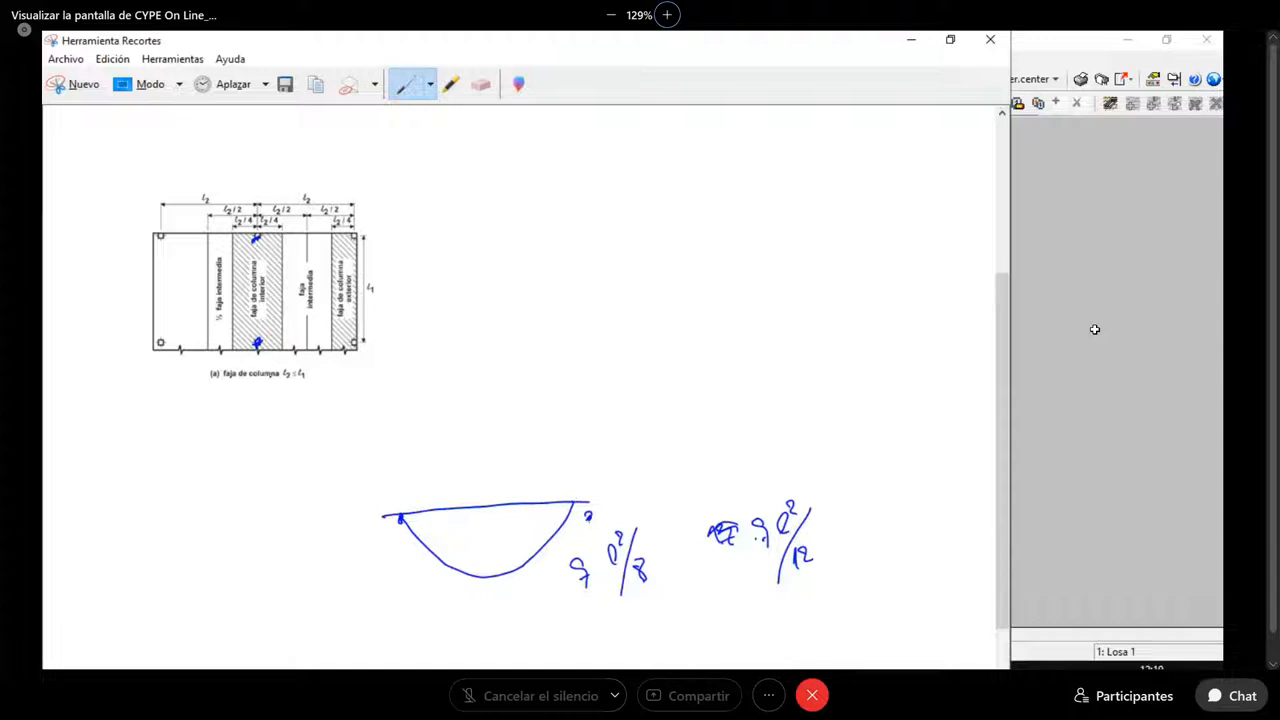
Mark the width of the interior column strip and circle the labels "faja de columna interior" and "faja intermedia"
{"action": "left_click_drag", "start_coordinate": [230, 325], "coordinate": [281, 318]}
{"action": "mouse_move", "coordinate": [260, 258]}
{"action": "left_mouse_down"}
{"action": "mouse_move", "coordinate": [243, 285]}
{"action": "mouse_move", "coordinate": [276, 302]}
{"action": "mouse_move", "coordinate": [262, 258]}
{"action": "left_mouse_up"}
{"action": "mouse_move", "coordinate": [314, 316]}
{"action": "left_mouse_down"}
{"action": "mouse_move", "coordinate": [302, 316]}
{"action": "mouse_move", "coordinate": [295, 260]}
{"action": "mouse_move", "coordinate": [320, 286]}
{"action": "mouse_move", "coordinate": [317, 312]}
{"action": "left_mouse_up"}
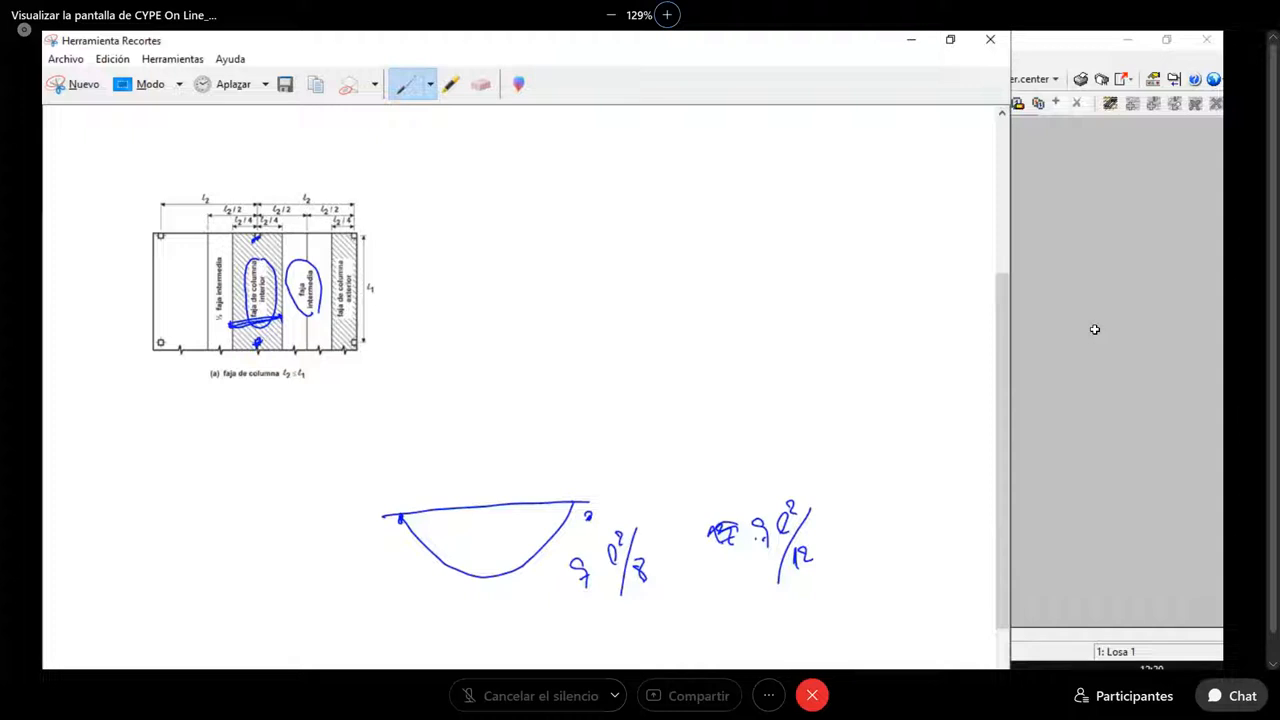
Capture the equivalent frame figures, the 3D building and the slab plan, in Herramienta Recortes and maximize the capture
{"action": "left_click", "coordinate": [1094, 329]}
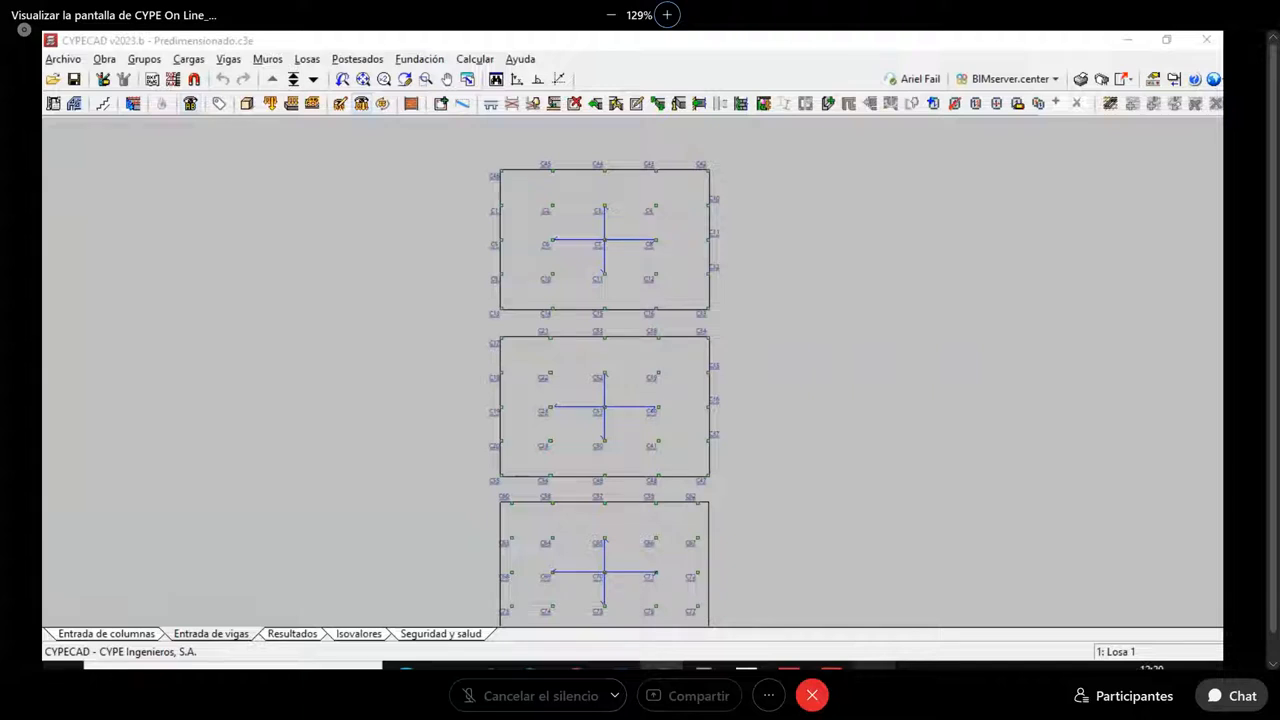
{"action": "key", "text": "alt+Tab"}
{"action": "left_click", "coordinate": [81, 88]}
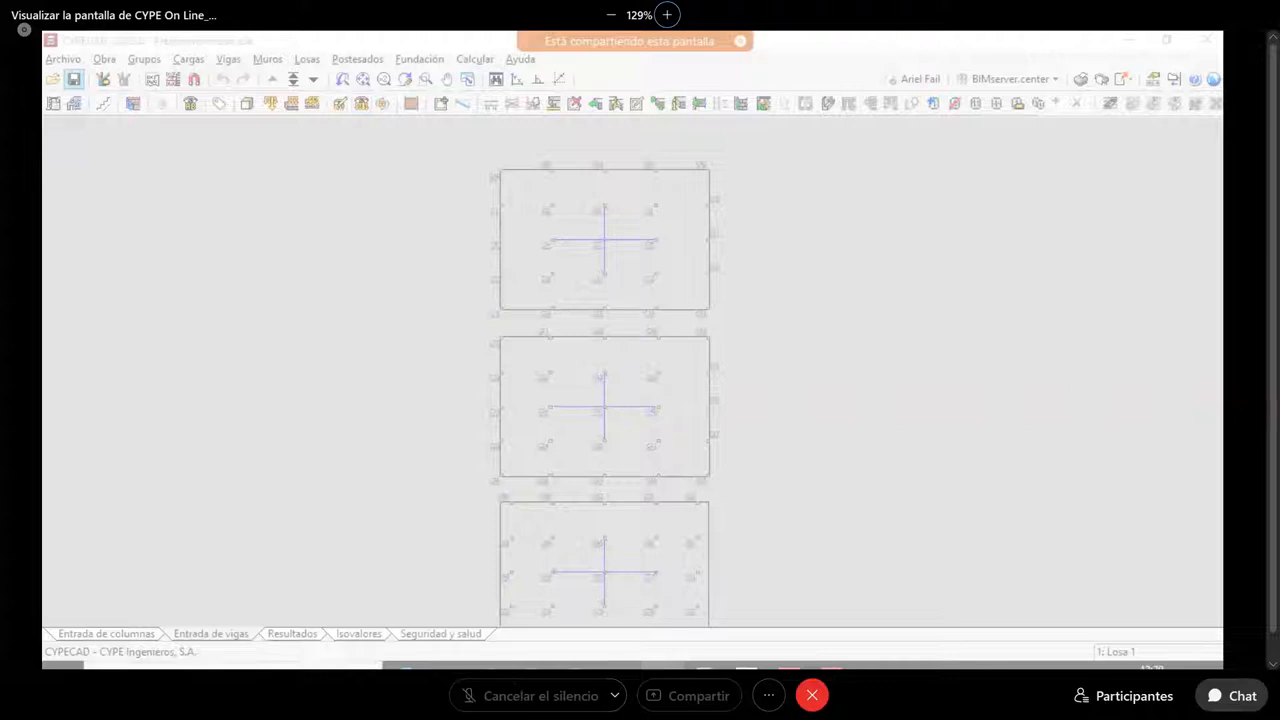
{"action": "key", "text": "Escape"}
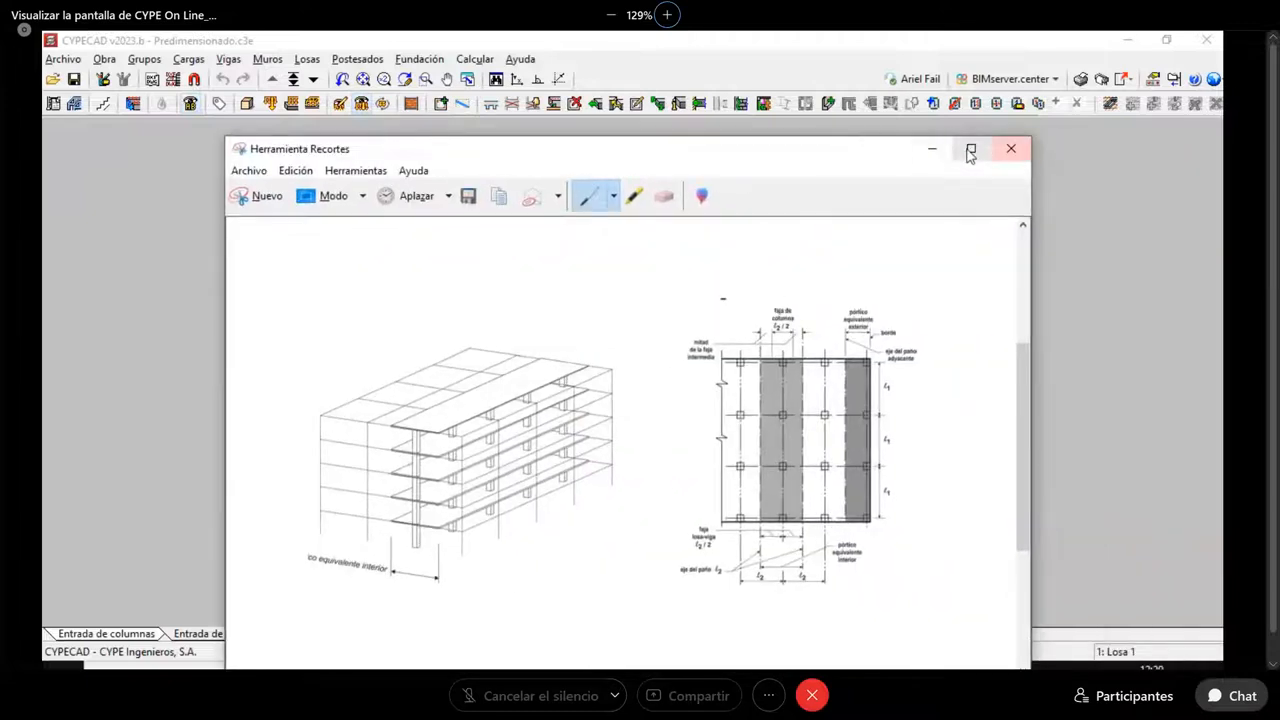
{"action": "left_click", "coordinate": [970, 148]}
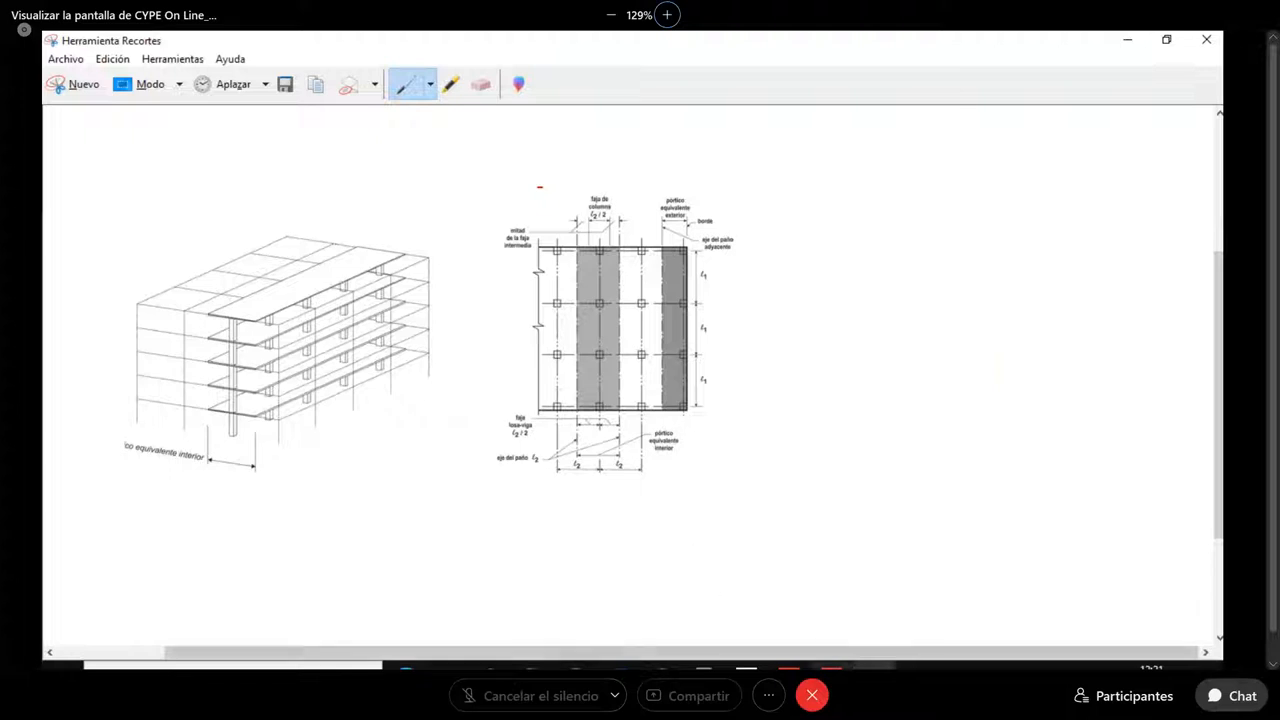
Switch to CYPECAD and view the middle floor slab, showing columns C17 to C55 in full
{"action": "left_click", "coordinate": [831, 666]}
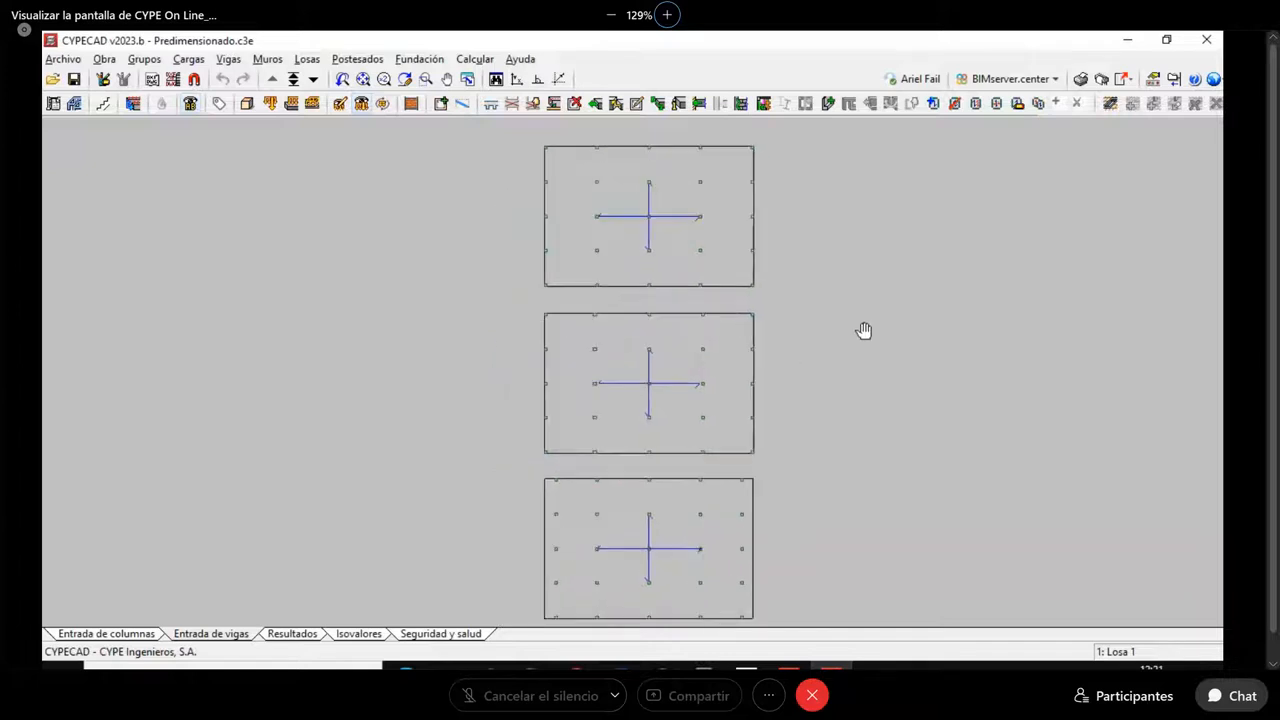
{"action": "scroll", "coordinate": [729, 357], "scroll_direction": "up", "scroll_amount": 5}
{"action": "scroll", "coordinate": [705, 322], "scroll_direction": "up", "scroll_amount": 2}
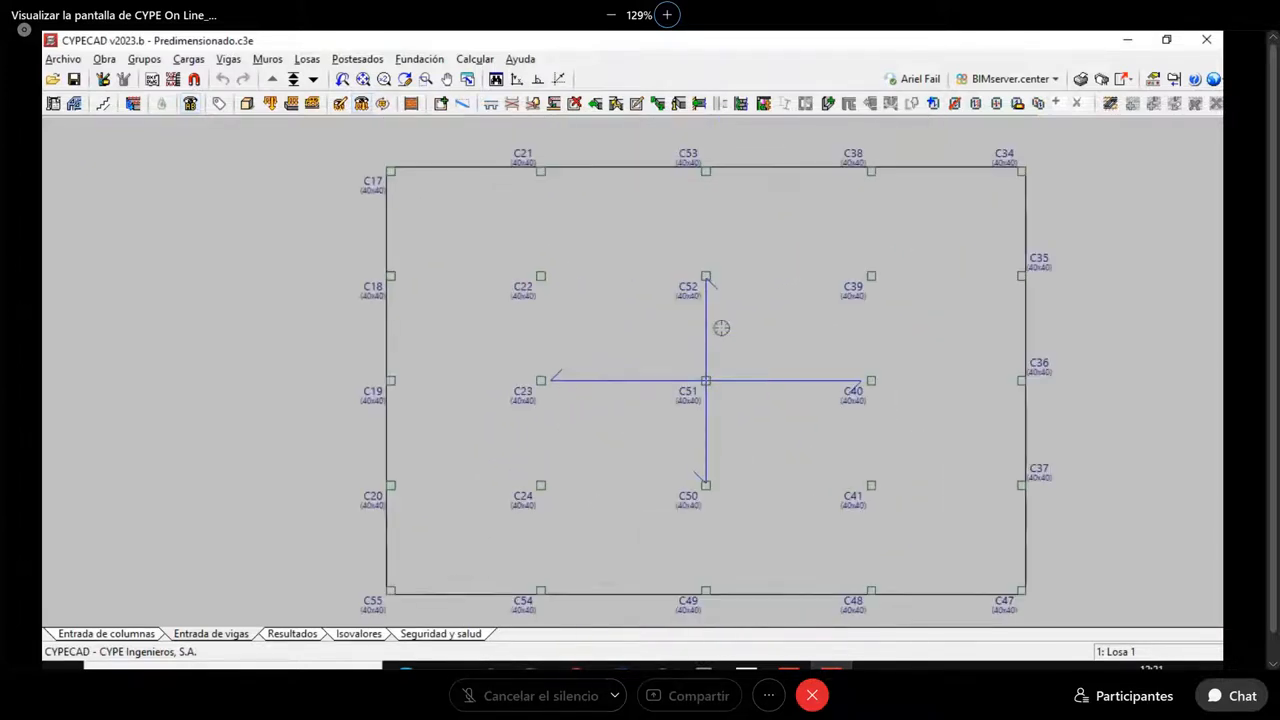
{"action": "middle_click_drag", "start_coordinate": [751, 366], "coordinate": [706, 361]}
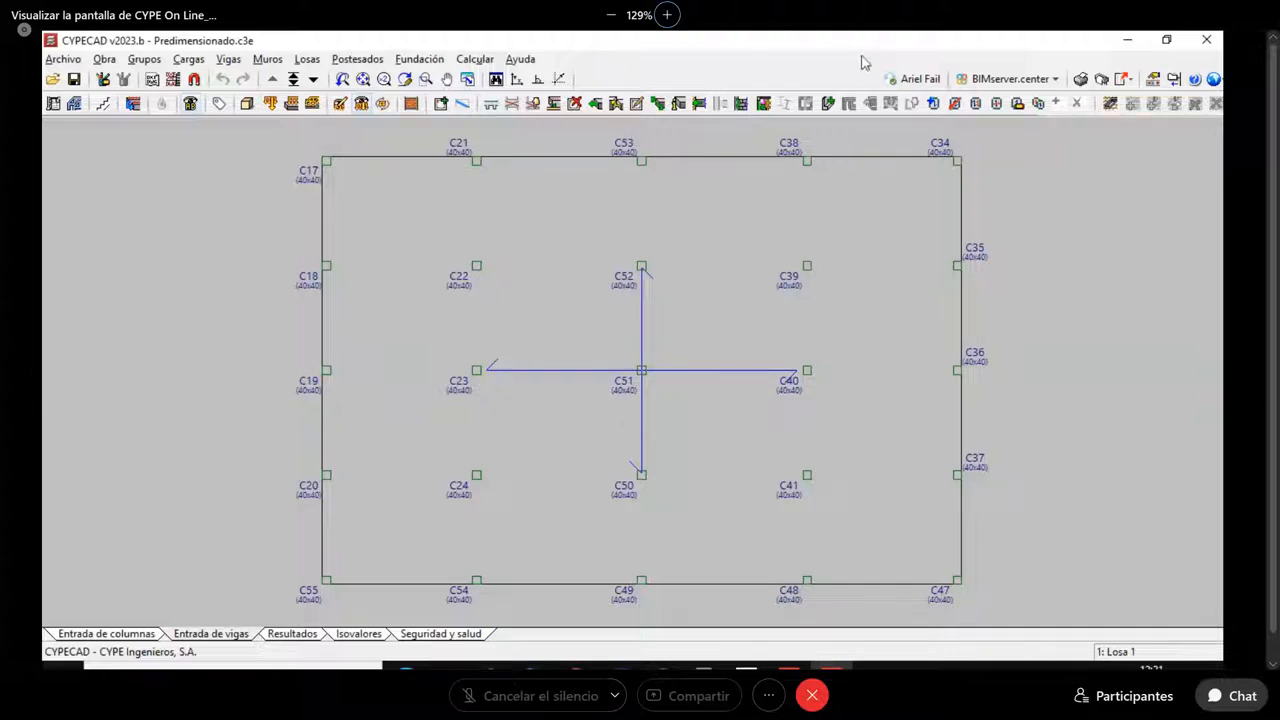
Circle columns C51, C52, C50 and C49 with the screen pen, mark each with a K, and clear the annotations
{"action": "left_click", "coordinate": [891, 39]}
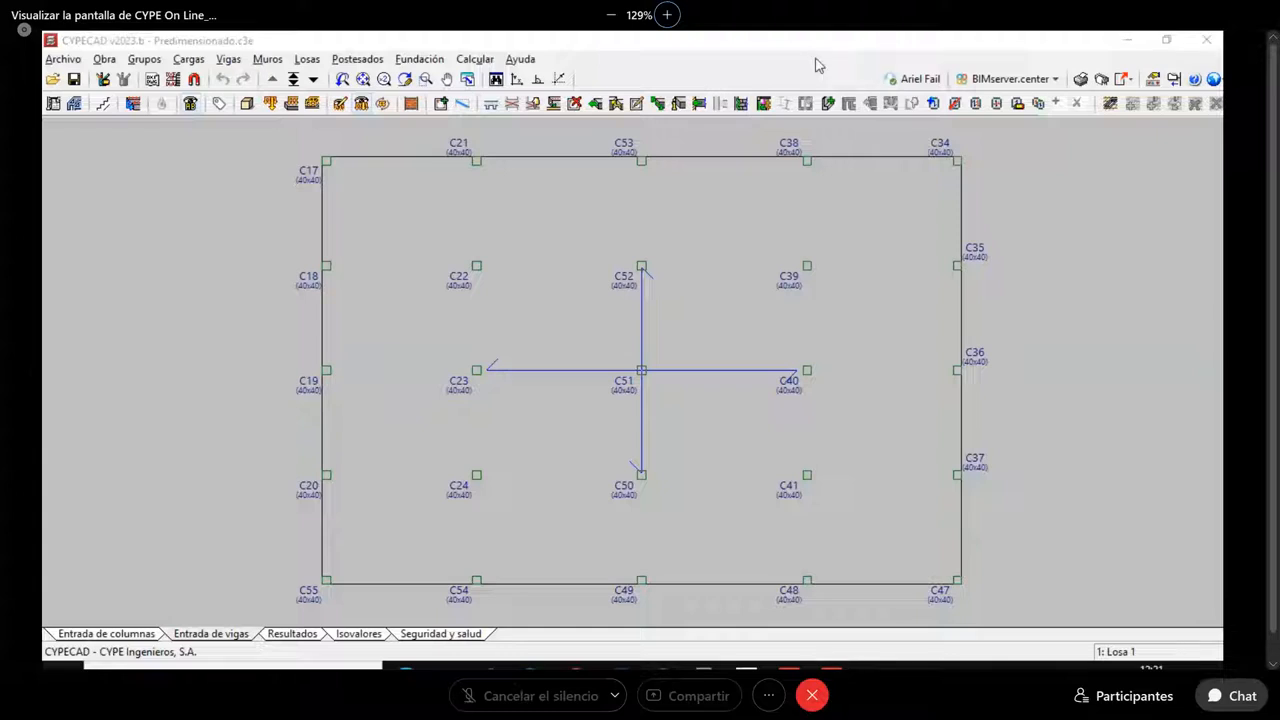
{"action": "left_click_drag", "start_coordinate": [648, 352], "coordinate": [650, 354]}
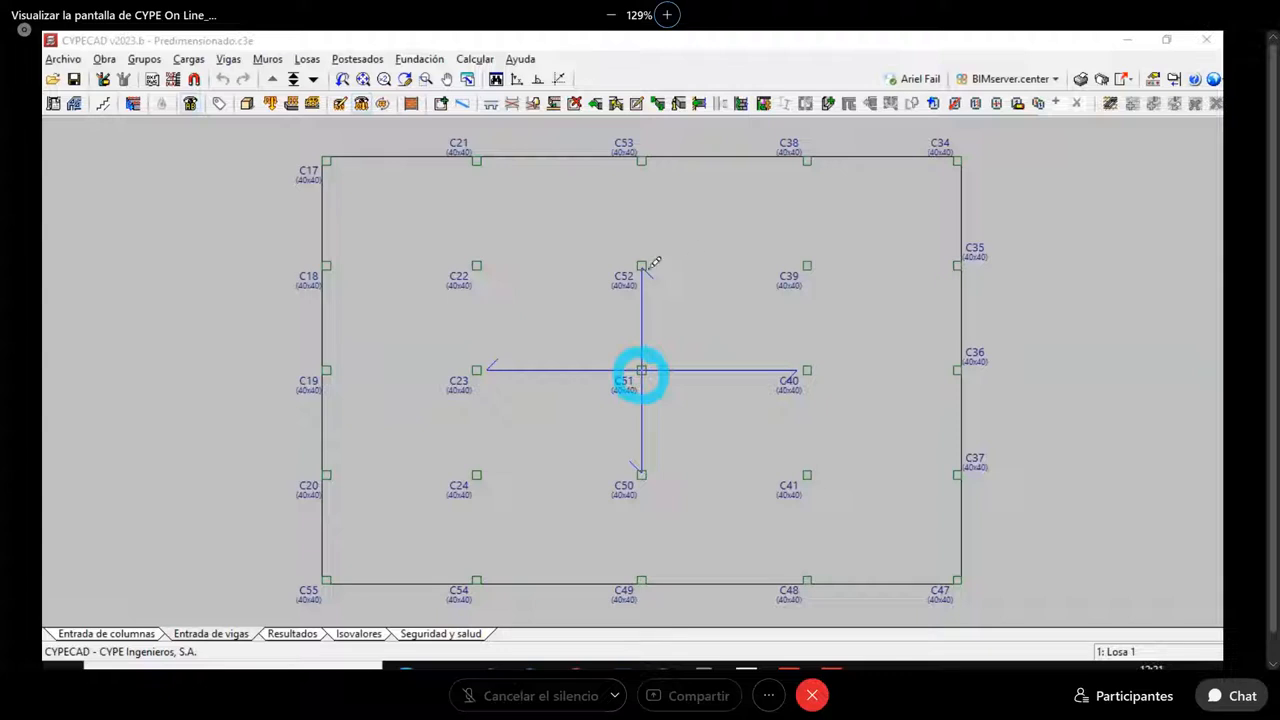
{"action": "mouse_move", "coordinate": [648, 260]}
{"action": "left_mouse_down"}
{"action": "mouse_move", "coordinate": [634, 296]}
{"action": "mouse_move", "coordinate": [647, 262]}
{"action": "mouse_move", "coordinate": [690, 278]}
{"action": "left_mouse_up"}
{"action": "left_click_drag", "start_coordinate": [684, 370], "coordinate": [710, 388]}
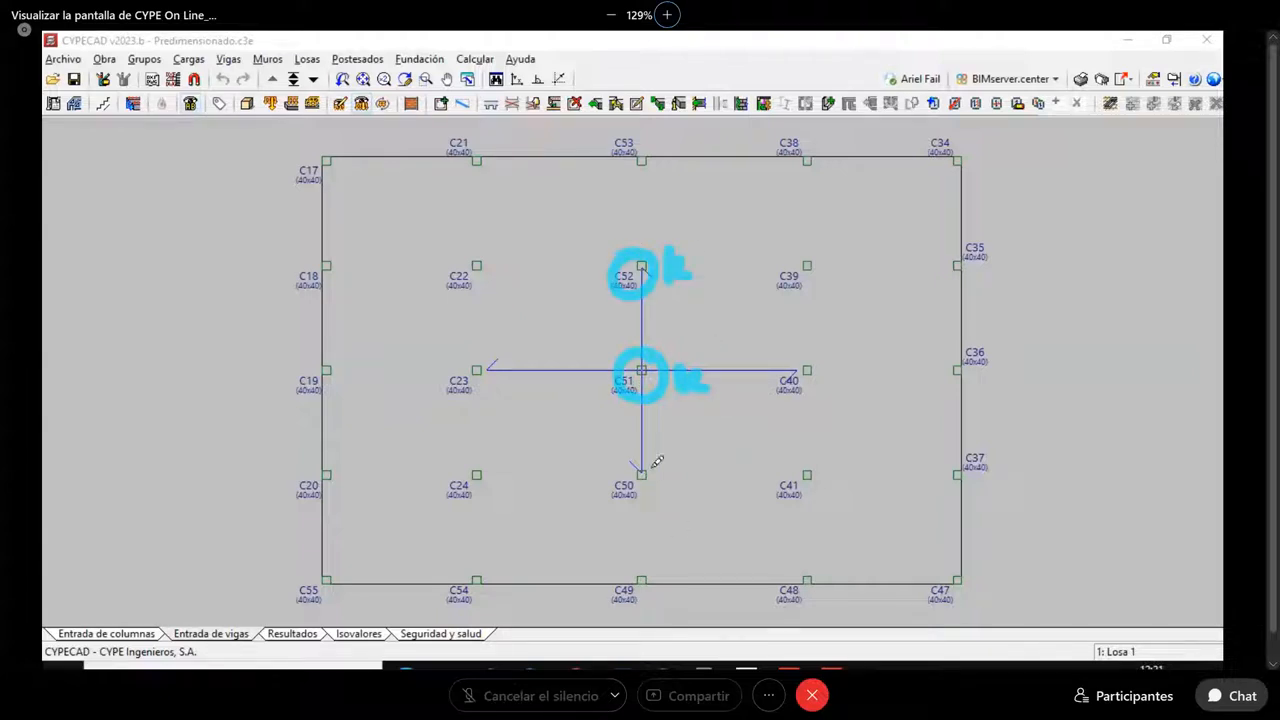
{"action": "left_click_drag", "start_coordinate": [655, 458], "coordinate": [671, 481]}
{"action": "left_click_drag", "start_coordinate": [691, 464], "coordinate": [698, 481]}
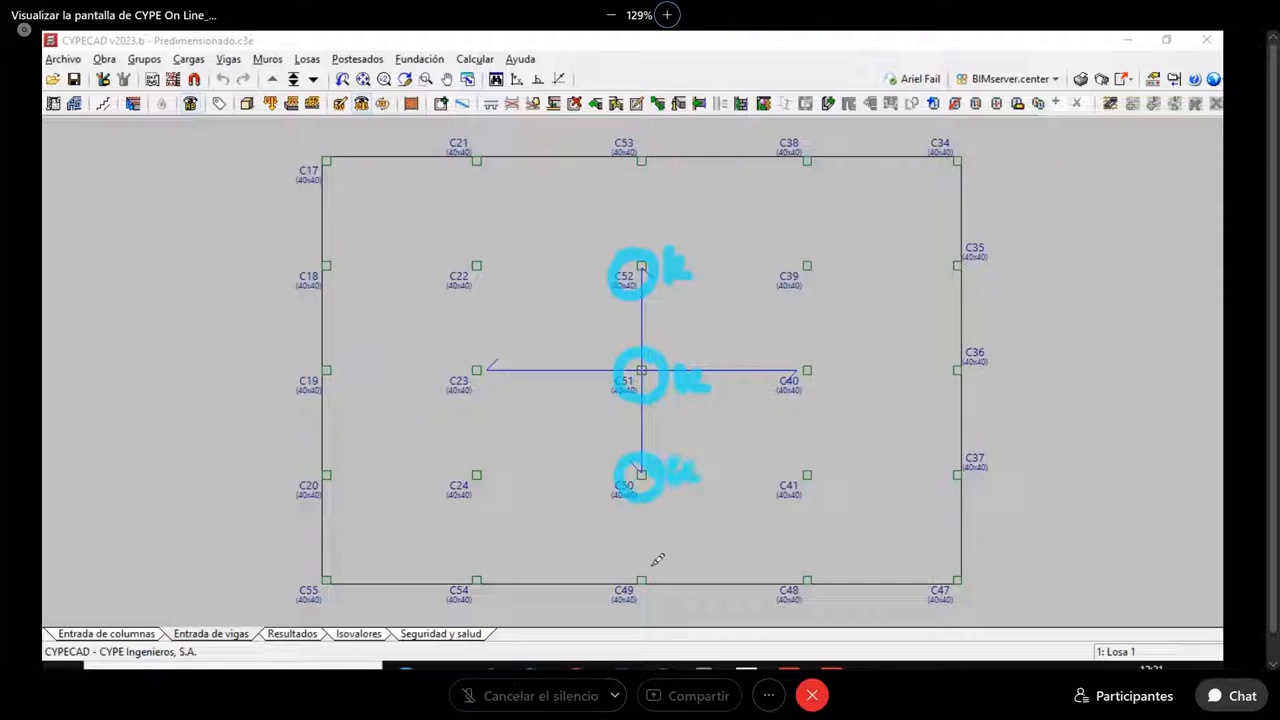
{"action": "mouse_move", "coordinate": [627, 580]}
{"action": "left_mouse_down"}
{"action": "mouse_move", "coordinate": [657, 567]}
{"action": "mouse_move", "coordinate": [637, 560]}
{"action": "mouse_move", "coordinate": [700, 572]}
{"action": "left_mouse_up"}
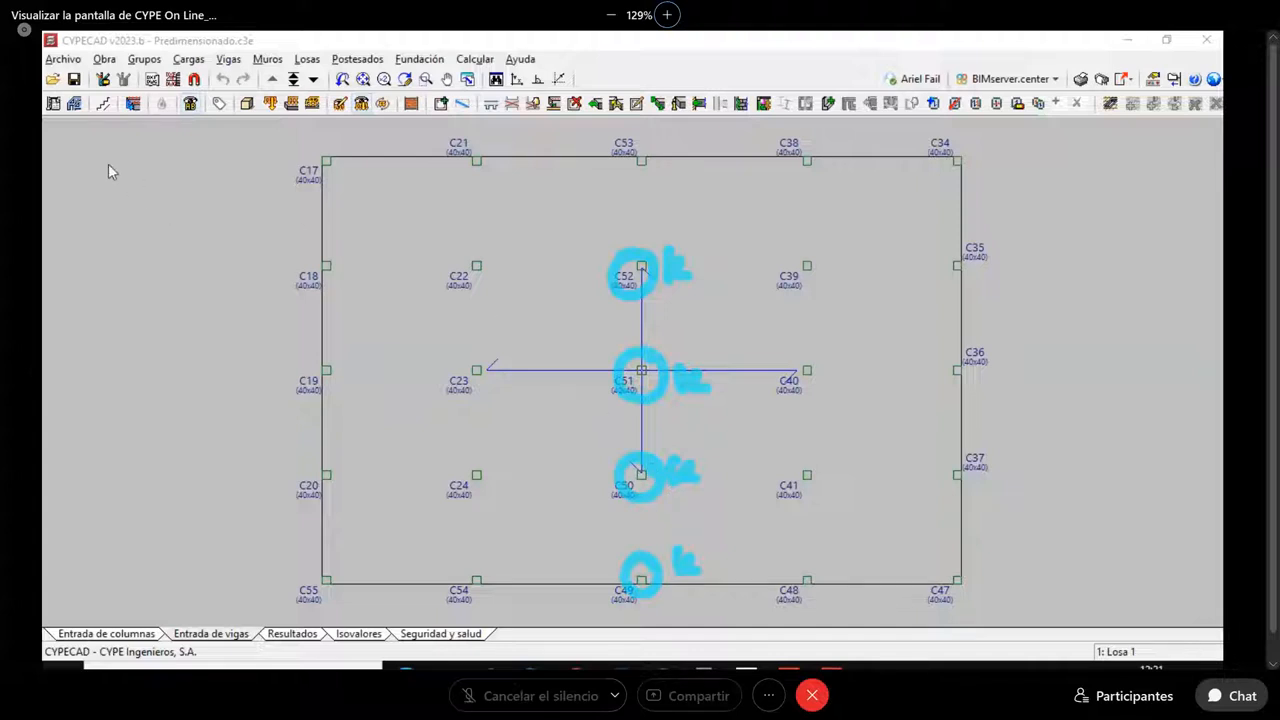
{"action": "key", "text": "Escape"}
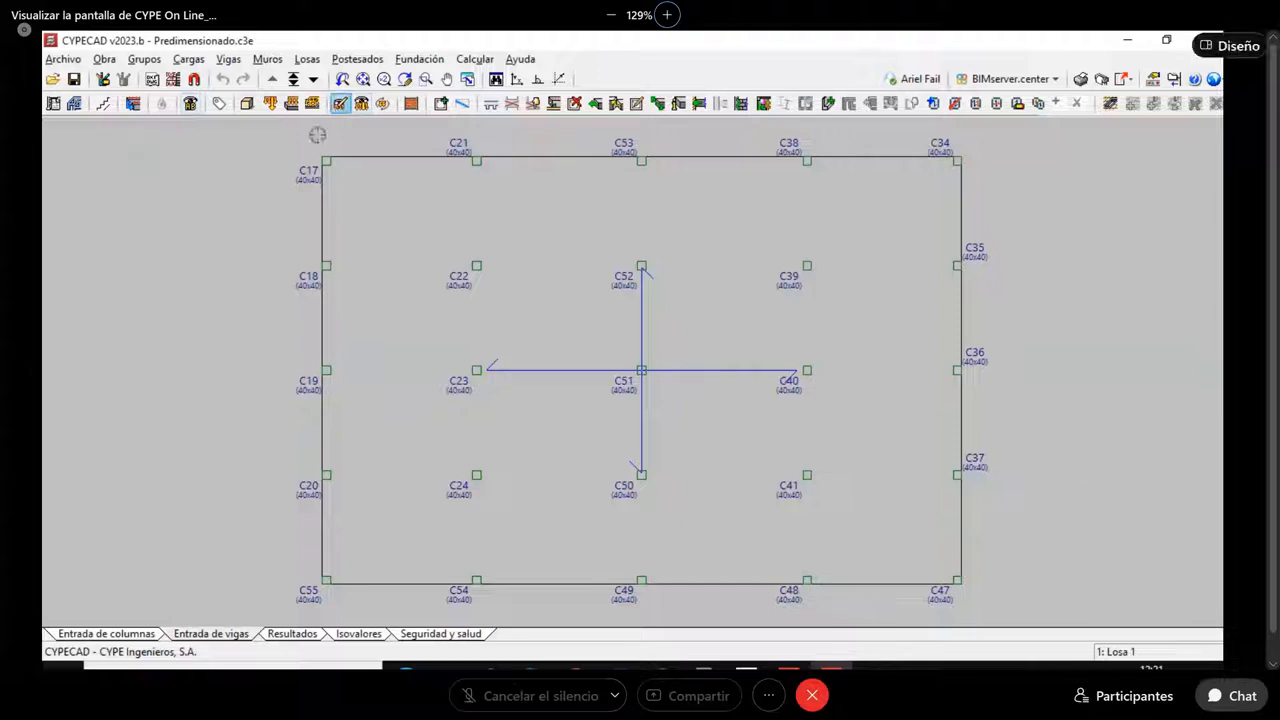
Display the slab's Z displacement isovalues for the E.L.S. concrete combination PP+CM+P(T)
{"action": "left_click", "coordinate": [361, 640]}
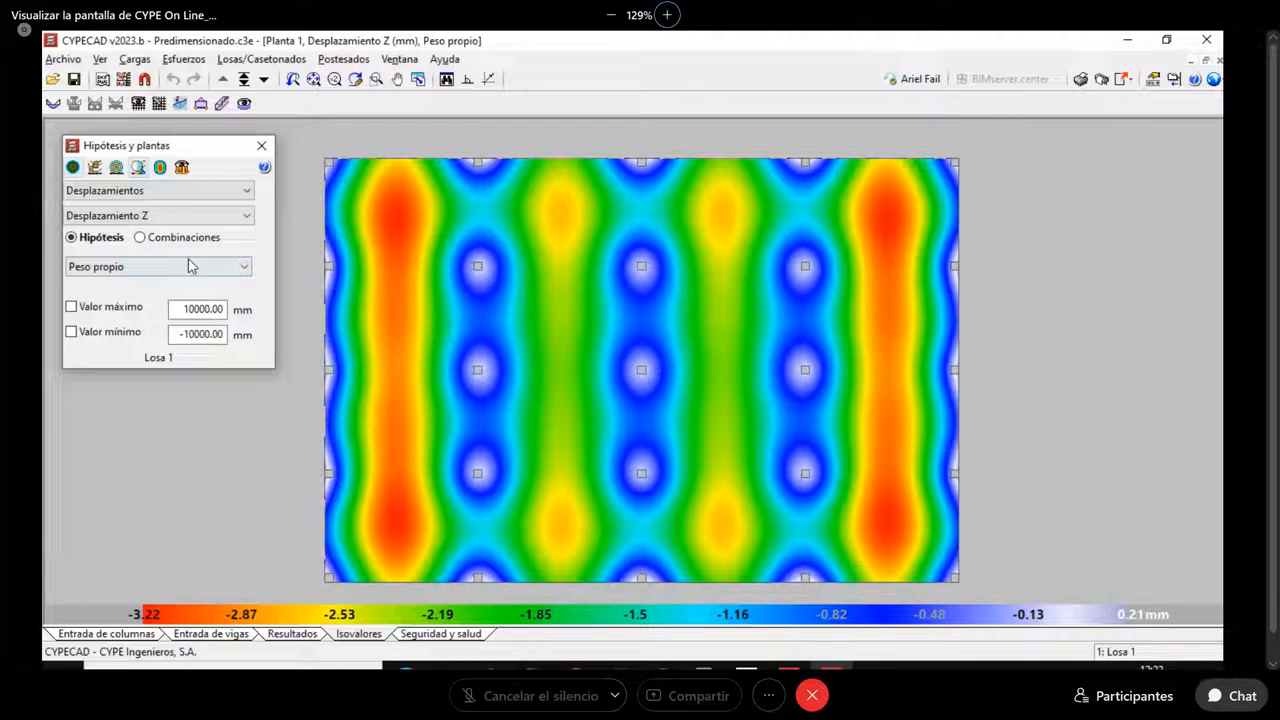
{"action": "left_click", "coordinate": [178, 267]}
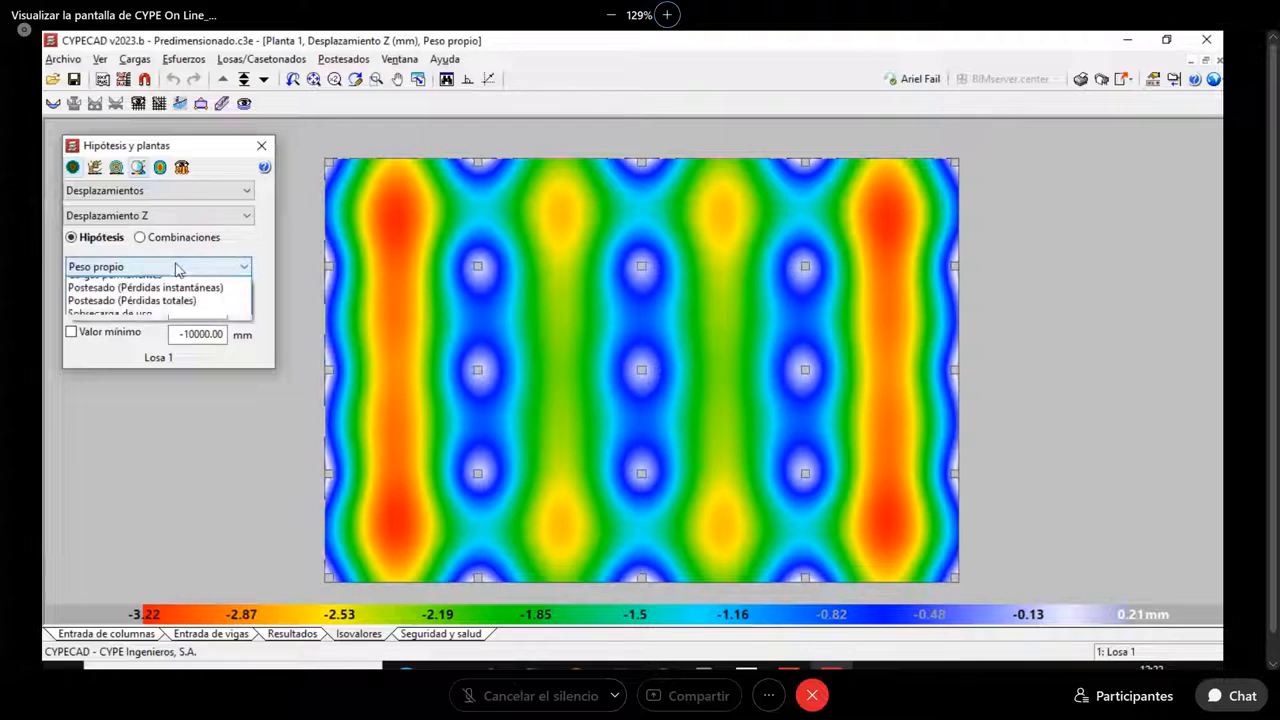
{"action": "left_click", "coordinate": [166, 241]}
{"action": "left_click", "coordinate": [163, 238]}
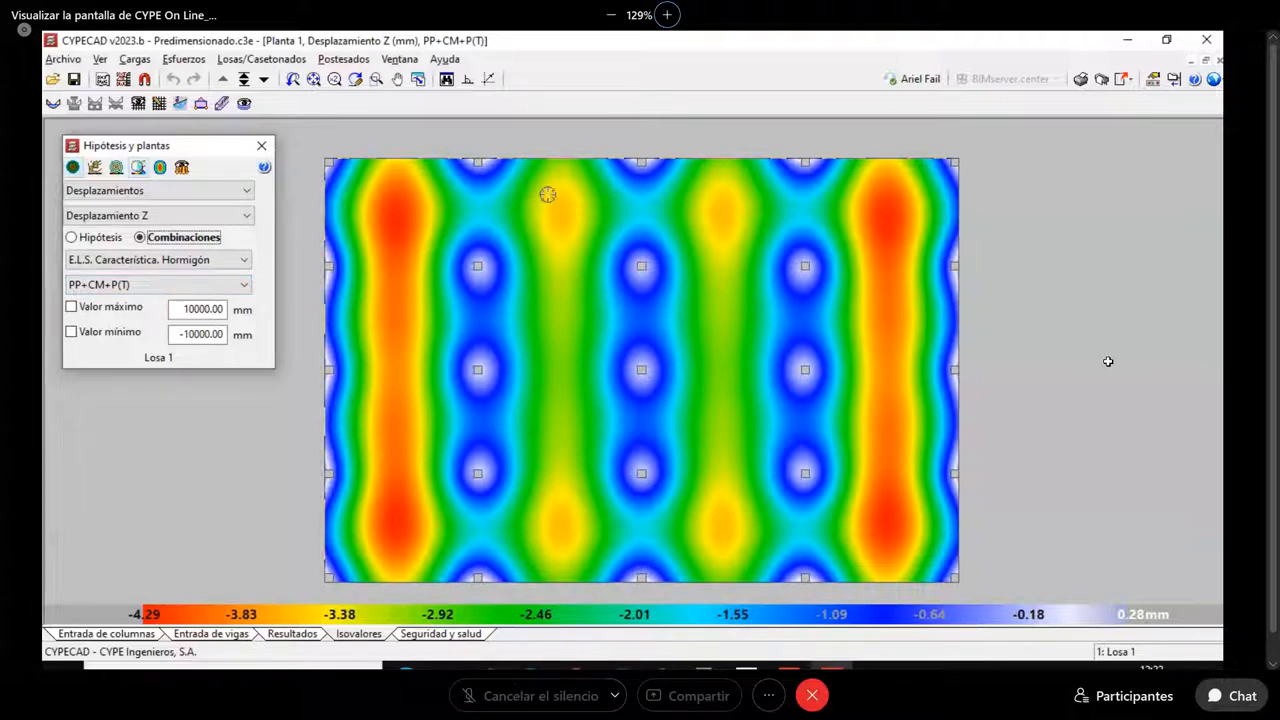
Display the slab's total shear forces for the E.L.U. concrete combination 1.4·PP+1.4·CM+P(T)
{"action": "left_click", "coordinate": [167, 196]}
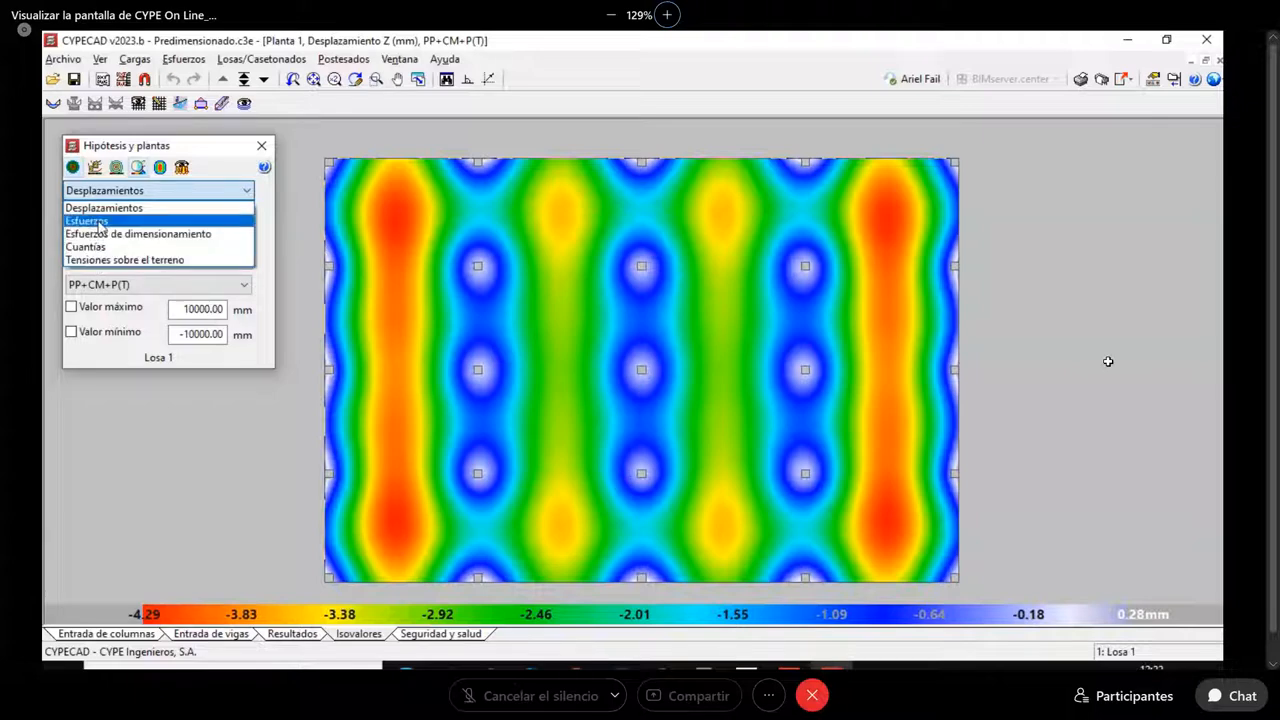
{"action": "left_click", "coordinate": [99, 221]}
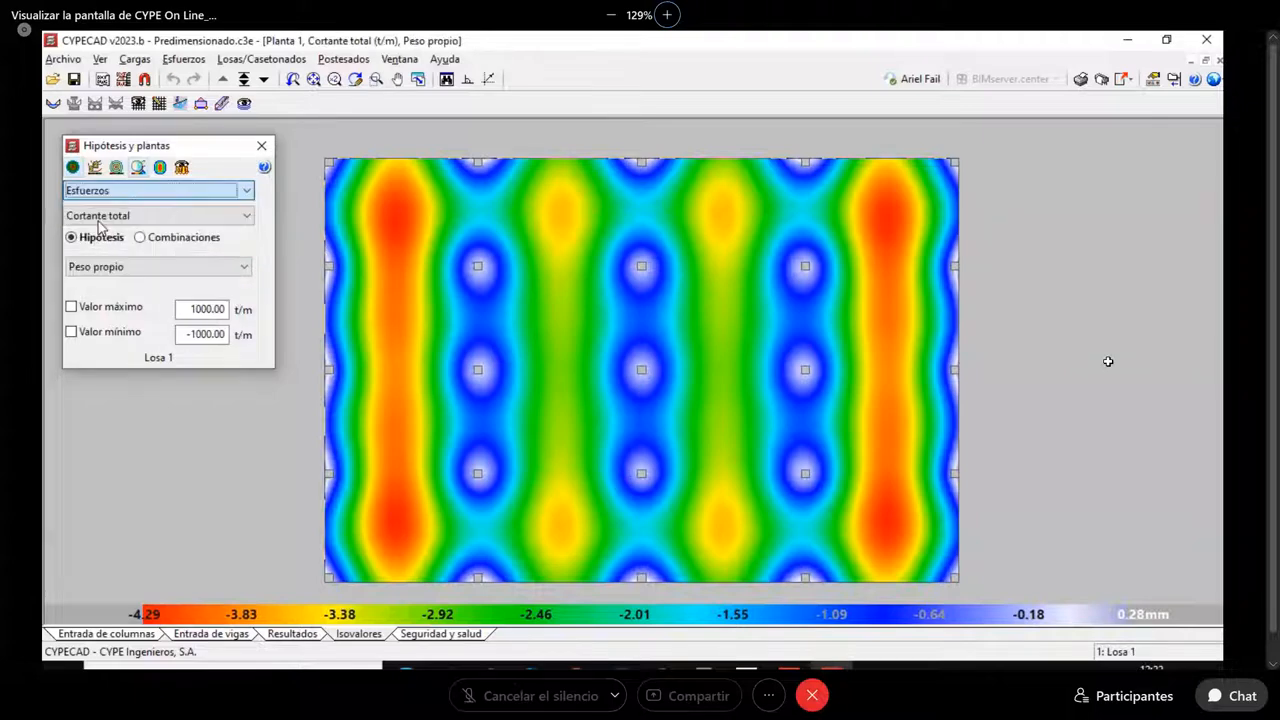
{"action": "left_click", "coordinate": [160, 242]}
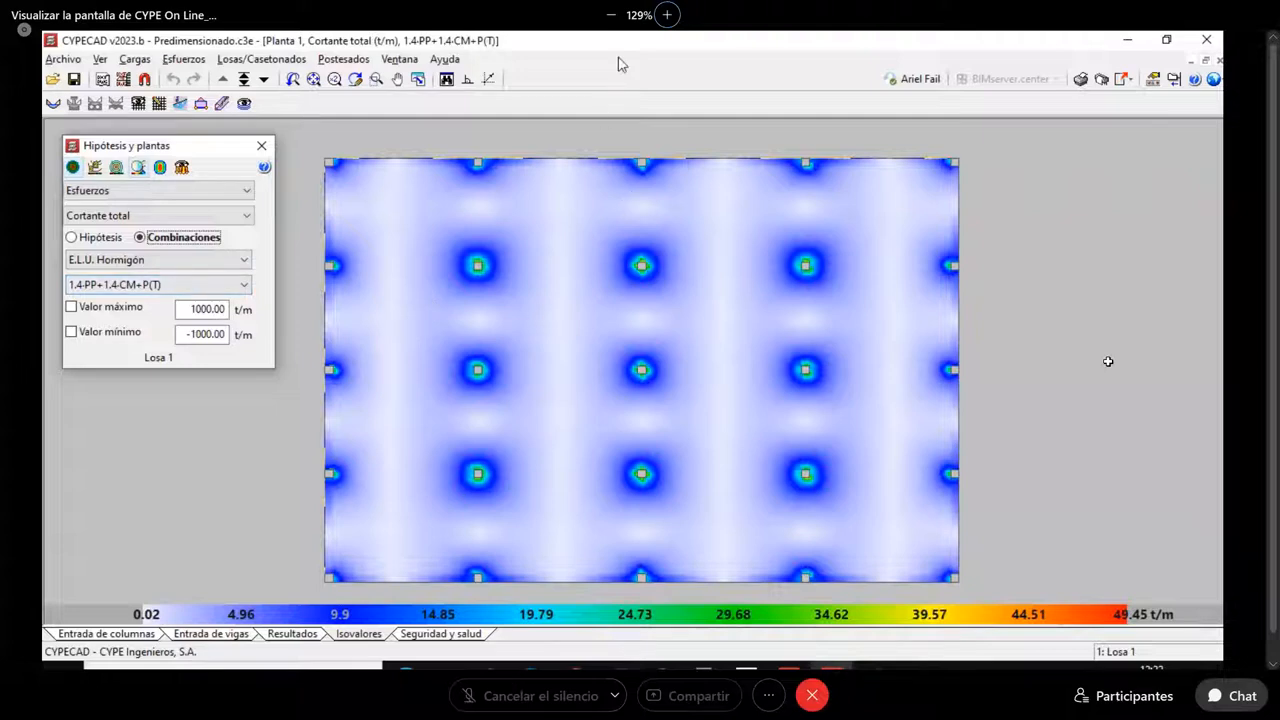
Circle the three interior columns on the slab's central column line with the screen pen over the total shear isovalues
{"action": "left_click", "coordinate": [877, 54]}
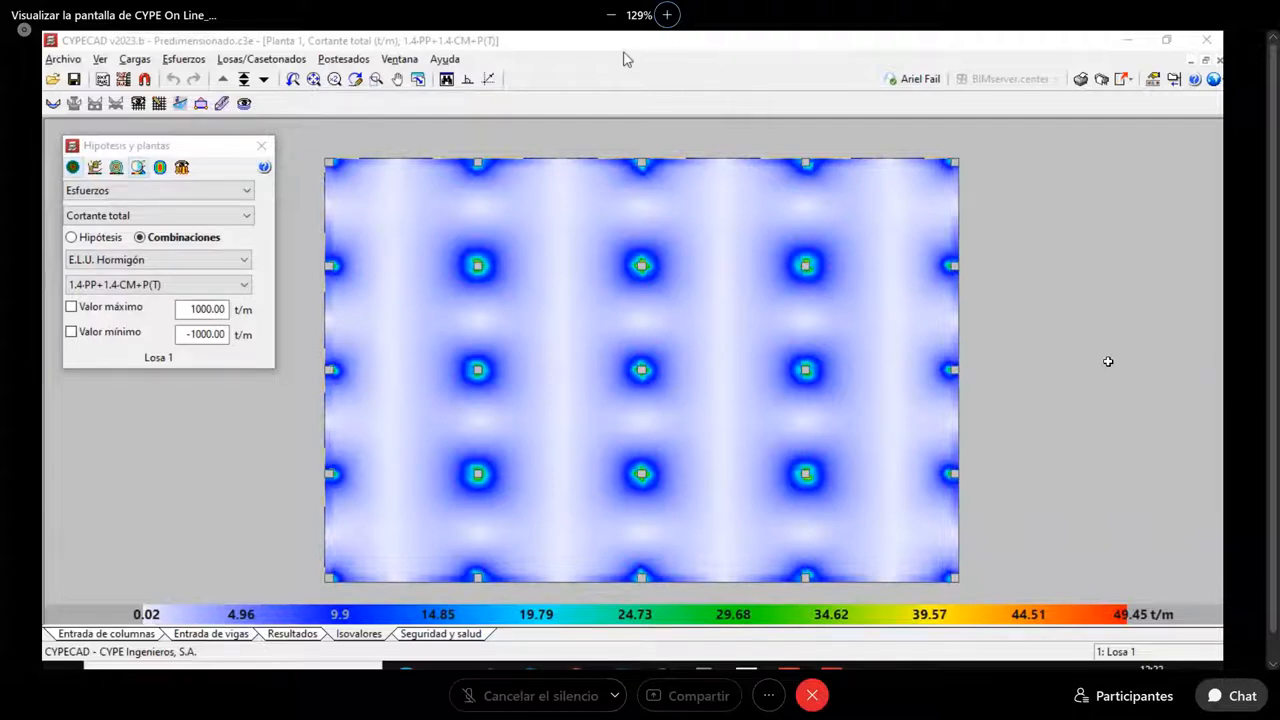
{"action": "mouse_move", "coordinate": [642, 240]}
{"action": "left_mouse_down"}
{"action": "mouse_move", "coordinate": [666, 277]}
{"action": "mouse_move", "coordinate": [645, 243]}
{"action": "left_mouse_up"}
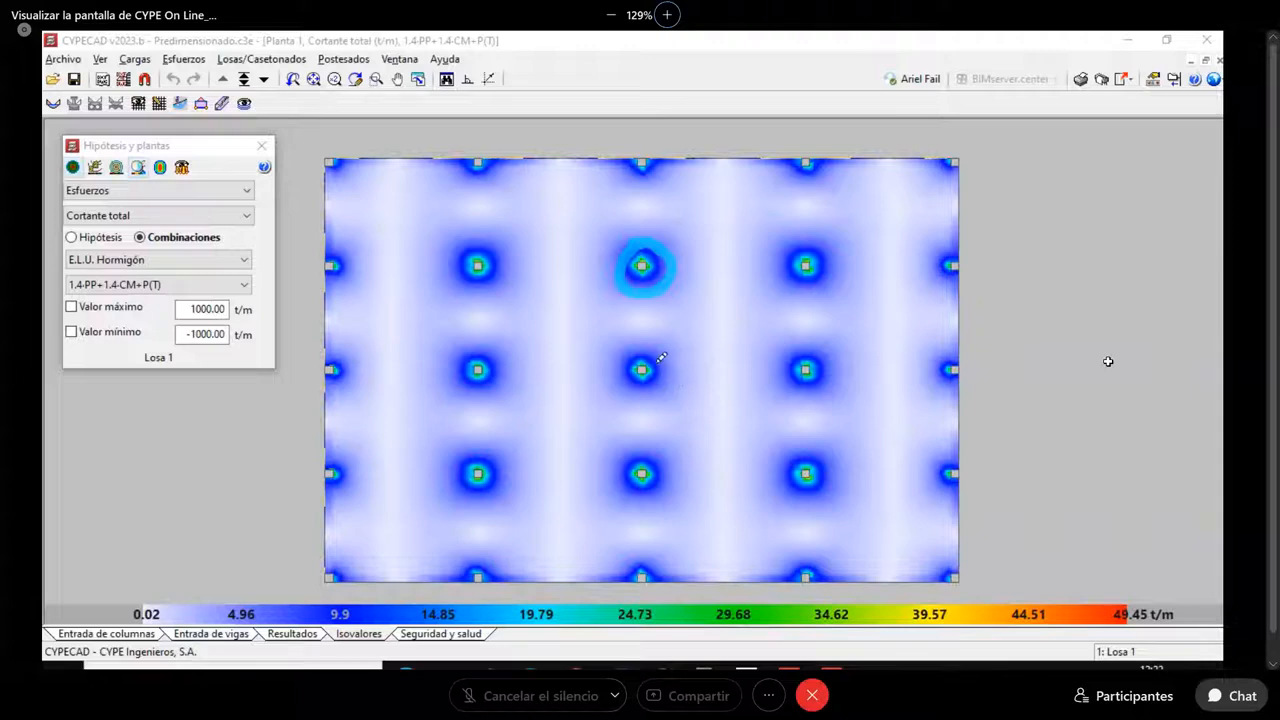
{"action": "mouse_move", "coordinate": [661, 357]}
{"action": "left_mouse_down"}
{"action": "mouse_move", "coordinate": [618, 362]}
{"action": "mouse_move", "coordinate": [660, 352]}
{"action": "left_mouse_up"}
{"action": "mouse_move", "coordinate": [664, 468]}
{"action": "left_mouse_down"}
{"action": "mouse_move", "coordinate": [620, 472]}
{"action": "mouse_move", "coordinate": [643, 448]}
{"action": "left_mouse_up"}
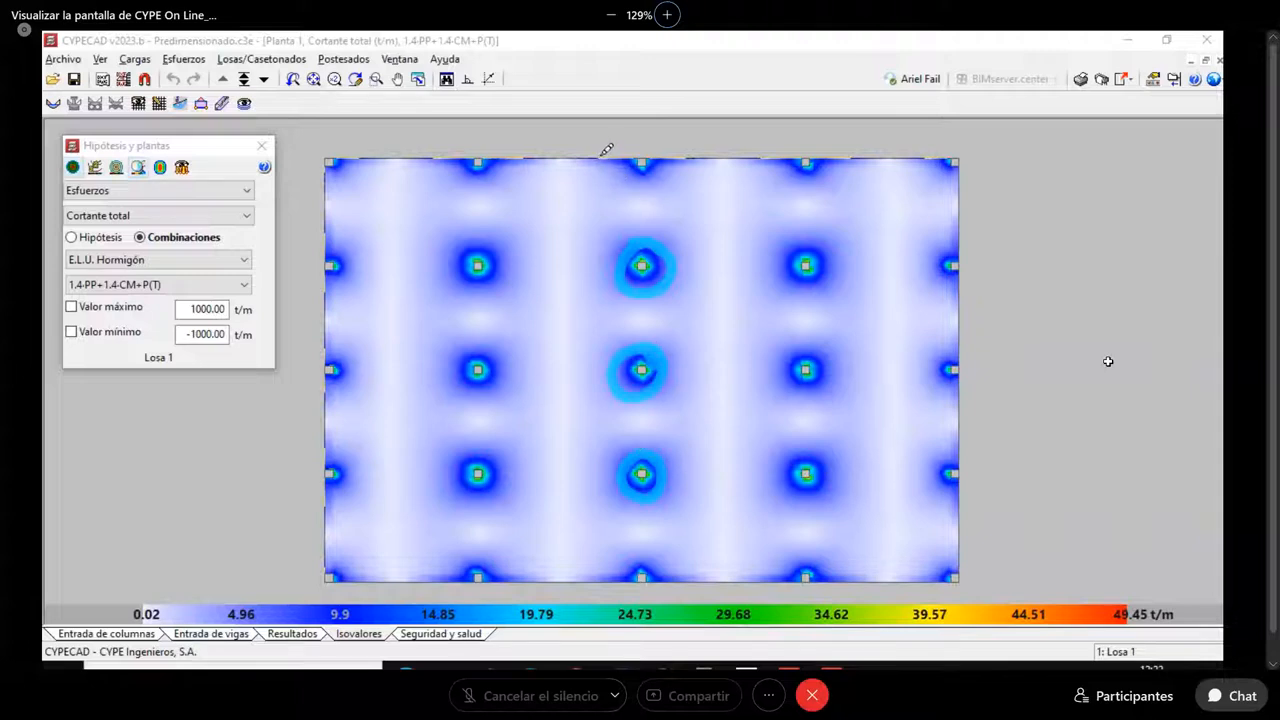
Outline the vertical strips along two column lines with the screen pen, mark the zone between them with a zigzag, and clear the annotations
{"action": "left_click_drag", "start_coordinate": [600, 153], "coordinate": [606, 572]}
{"action": "mouse_move", "coordinate": [708, 152]}
{"action": "left_mouse_down"}
{"action": "mouse_move", "coordinate": [694, 229]}
{"action": "mouse_move", "coordinate": [691, 574]}
{"action": "left_mouse_up"}
{"action": "left_click_drag", "start_coordinate": [777, 151], "coordinate": [764, 575]}
{"action": "left_click_drag", "start_coordinate": [857, 210], "coordinate": [843, 555]}
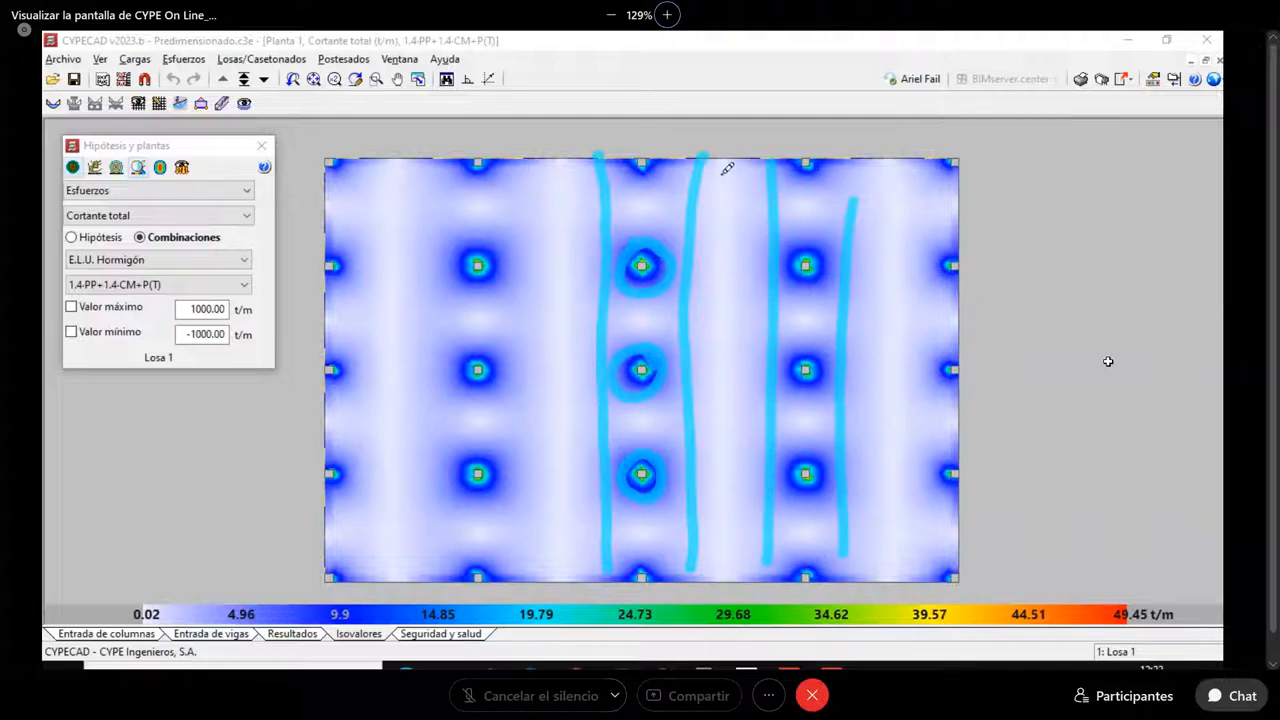
{"action": "mouse_move", "coordinate": [712, 179]}
{"action": "left_mouse_down"}
{"action": "mouse_move", "coordinate": [748, 177]}
{"action": "mouse_move", "coordinate": [706, 234]}
{"action": "left_mouse_up"}
{"action": "left_click_drag", "start_coordinate": [721, 296], "coordinate": [746, 529]}
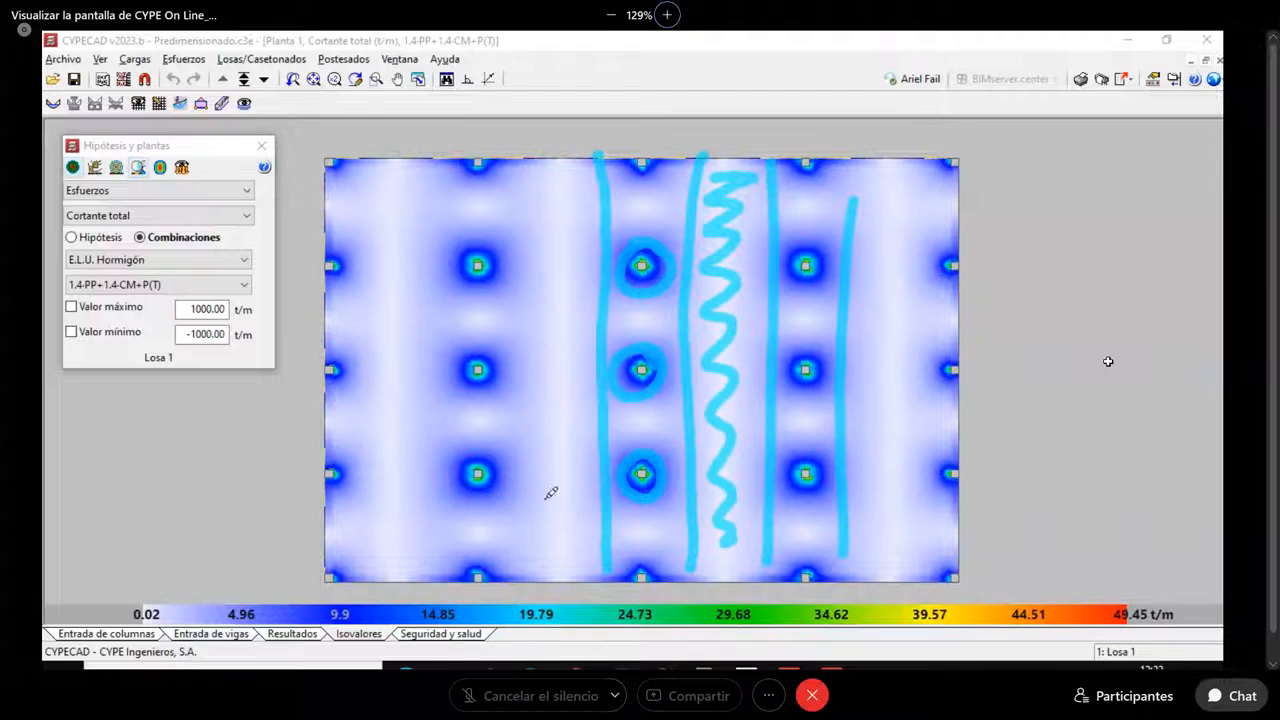
{"action": "key", "text": "Escape"}
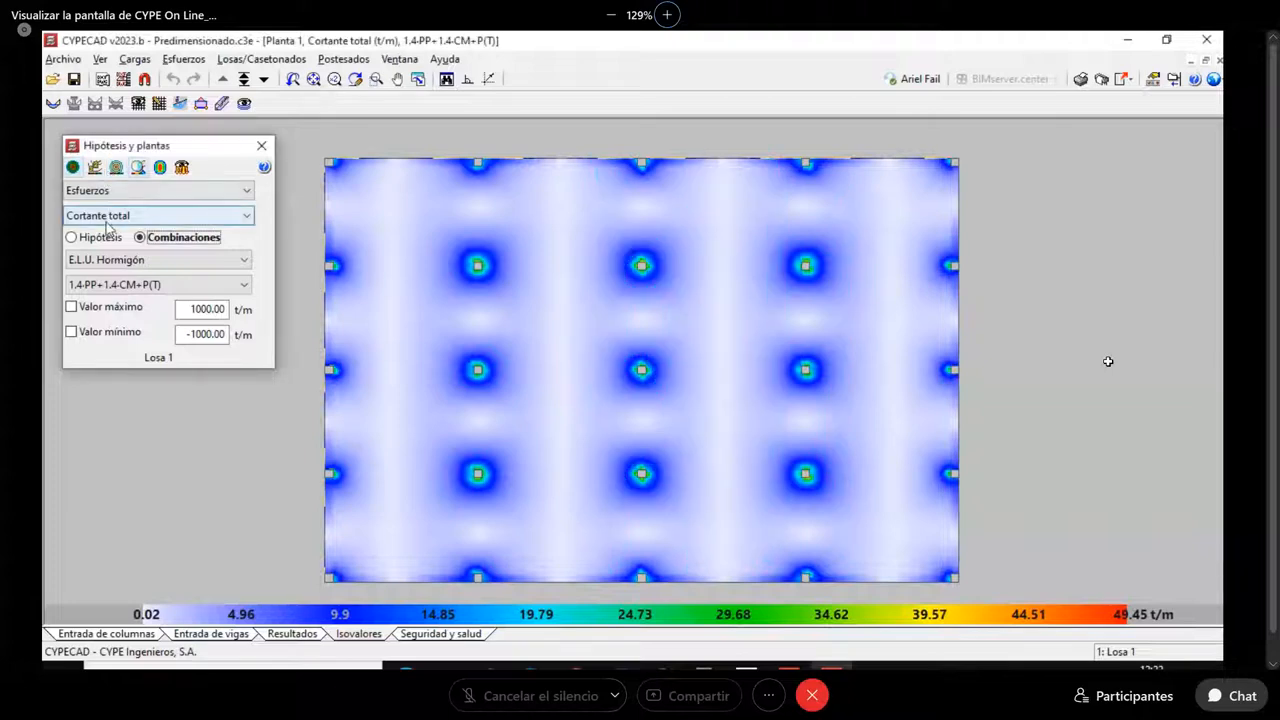
Display the slab's Momento X isovalues and plot the averaged values along a 2.00 m wide horizontal band across the full slab, then close the plot
{"action": "left_click", "coordinate": [107, 219]}
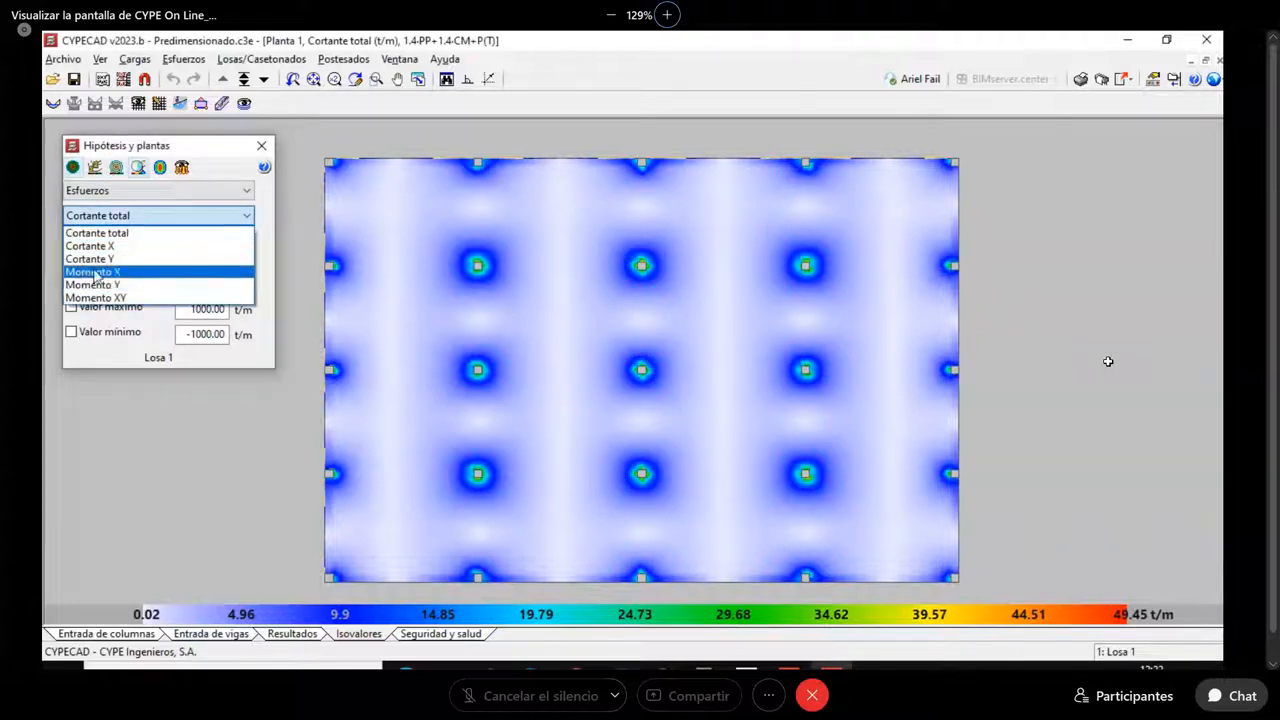
{"action": "left_click", "coordinate": [94, 272]}
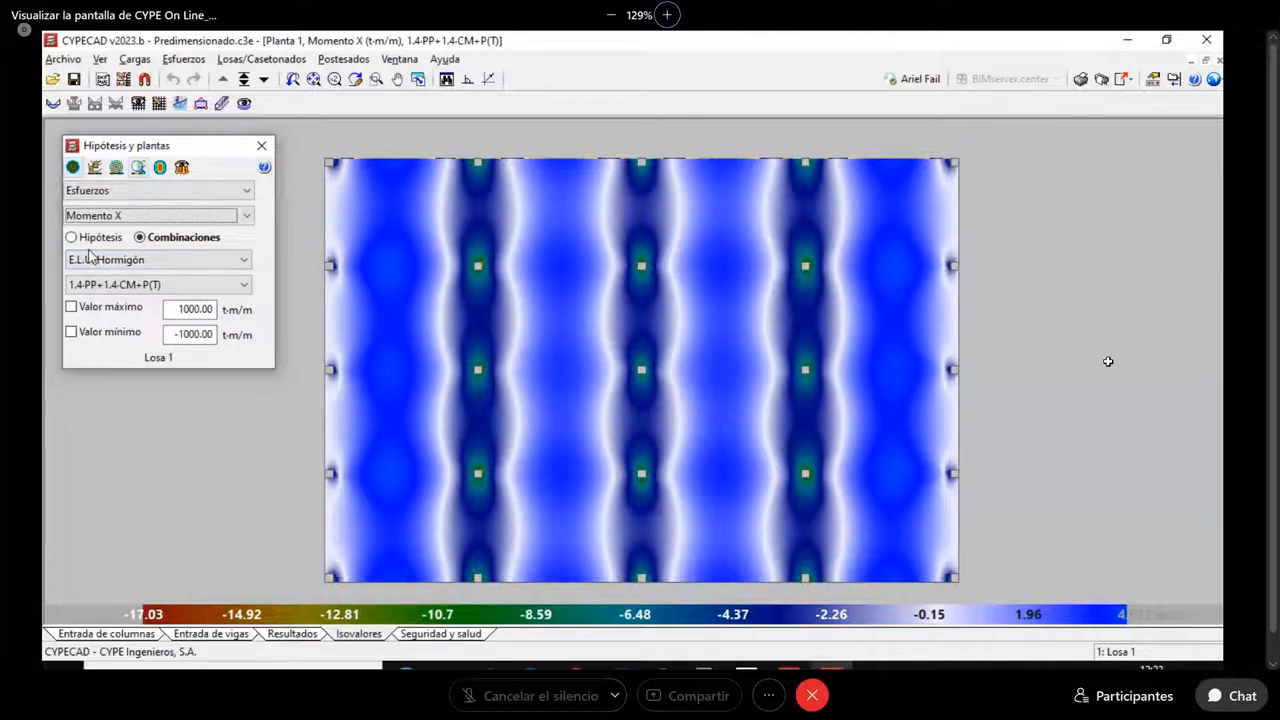
{"action": "left_click", "coordinate": [201, 104]}
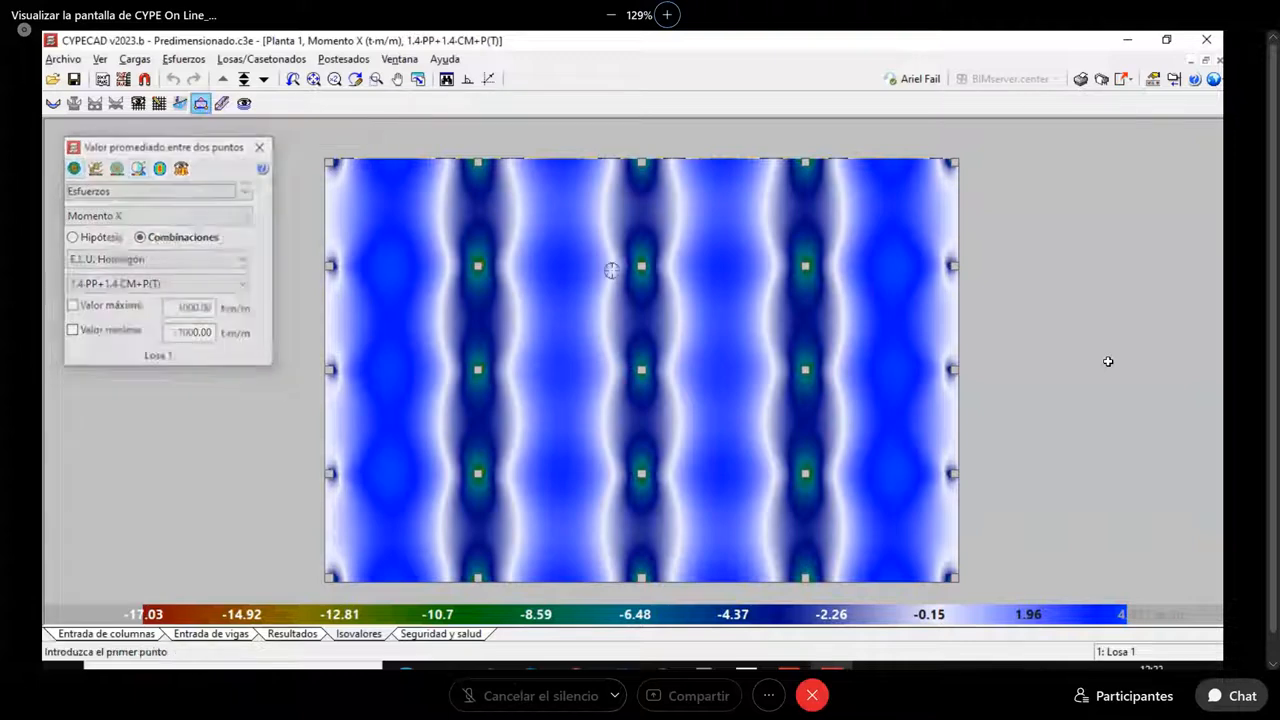
{"action": "left_click", "coordinate": [328, 322]}
{"action": "right_click", "coordinate": [481, 203]}
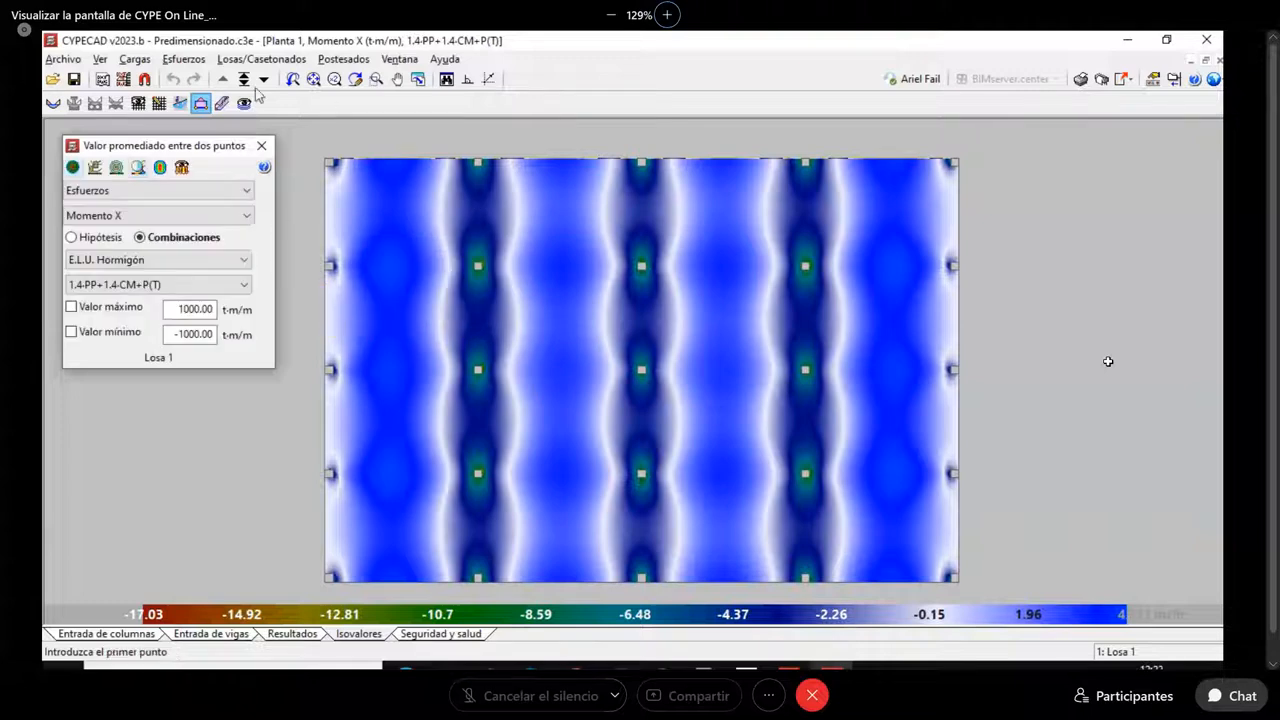
{"action": "left_click", "coordinate": [222, 104]}
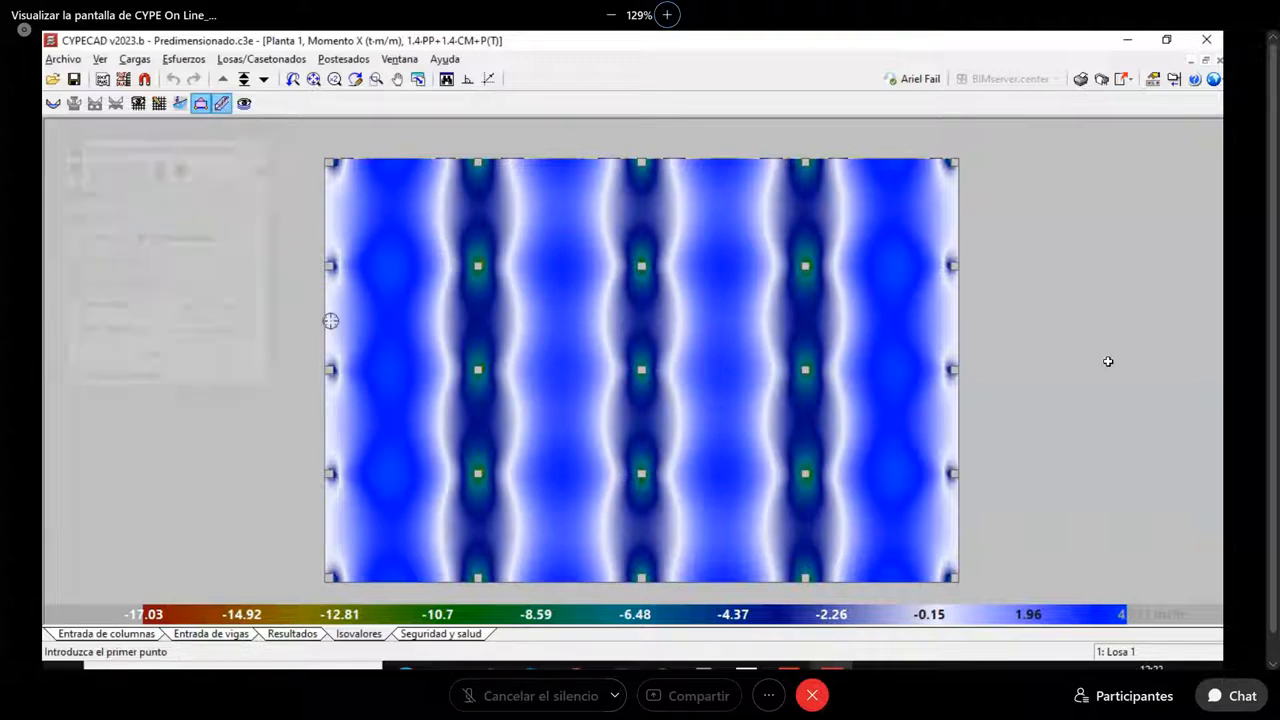
{"action": "left_click", "coordinate": [329, 321]}
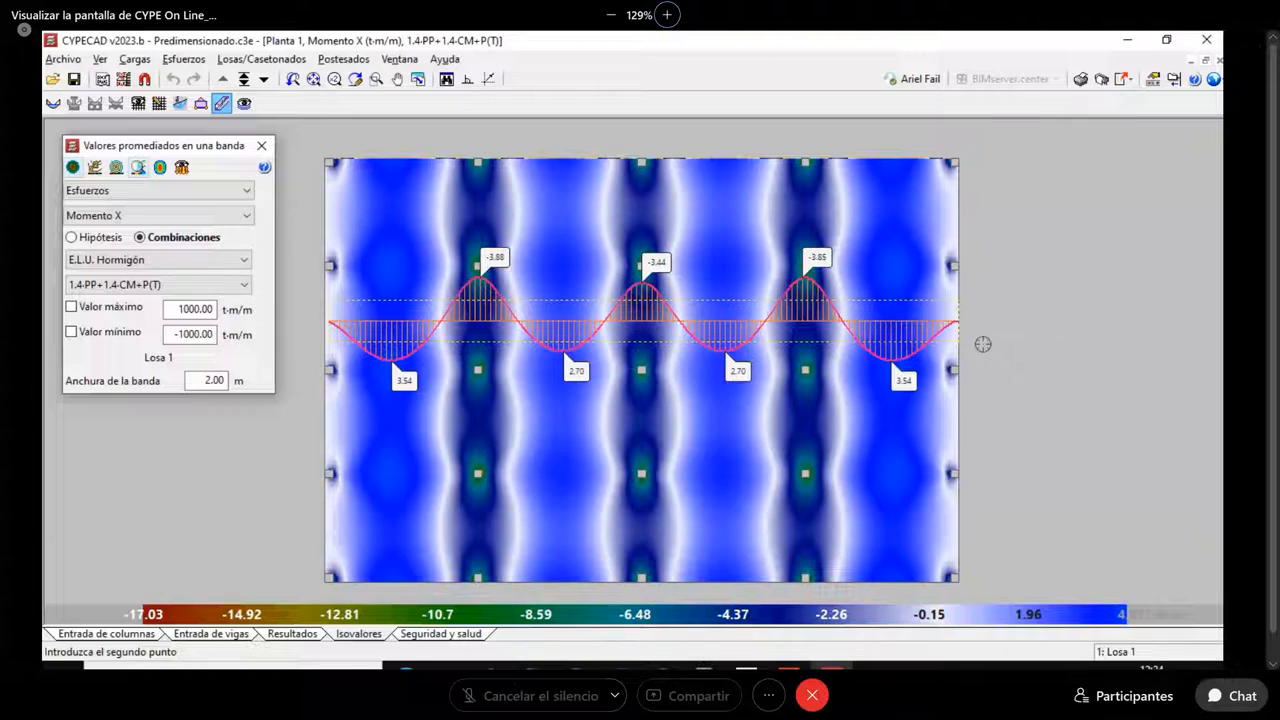
{"action": "left_click", "coordinate": [261, 148]}
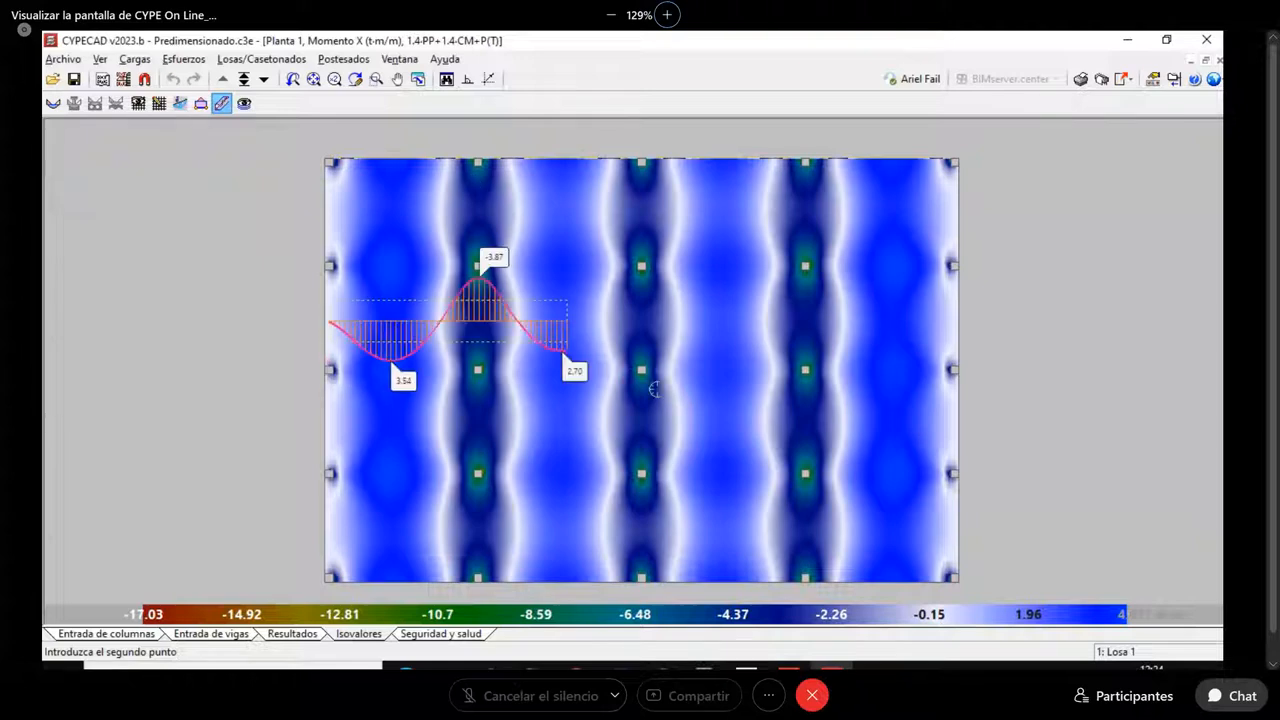
{"action": "right_click", "coordinate": [995, 329]}
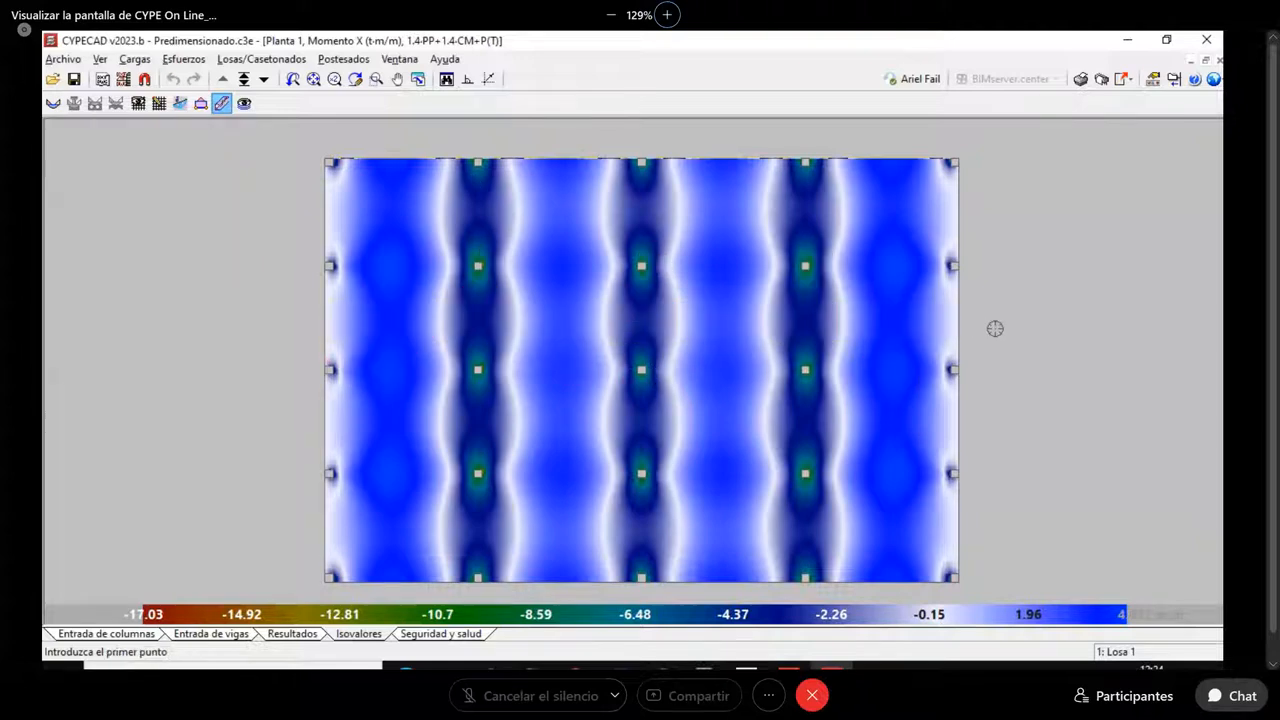
{"action": "right_click", "coordinate": [170, 187]}
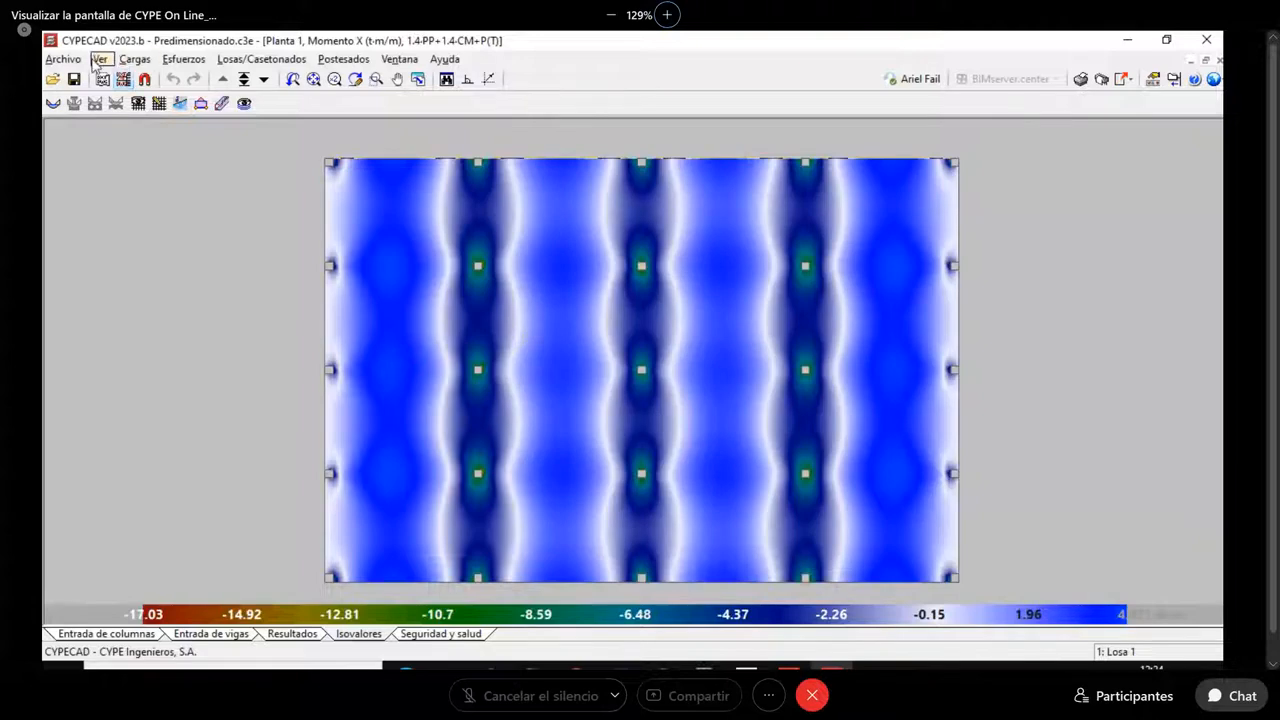
Display the slab's Momento Y isovalues for the E.L.U. concrete combination 1.4·PP+1.4·CM+P(T)
{"action": "left_click", "coordinate": [99, 59]}
{"action": "left_click", "coordinate": [140, 80]}
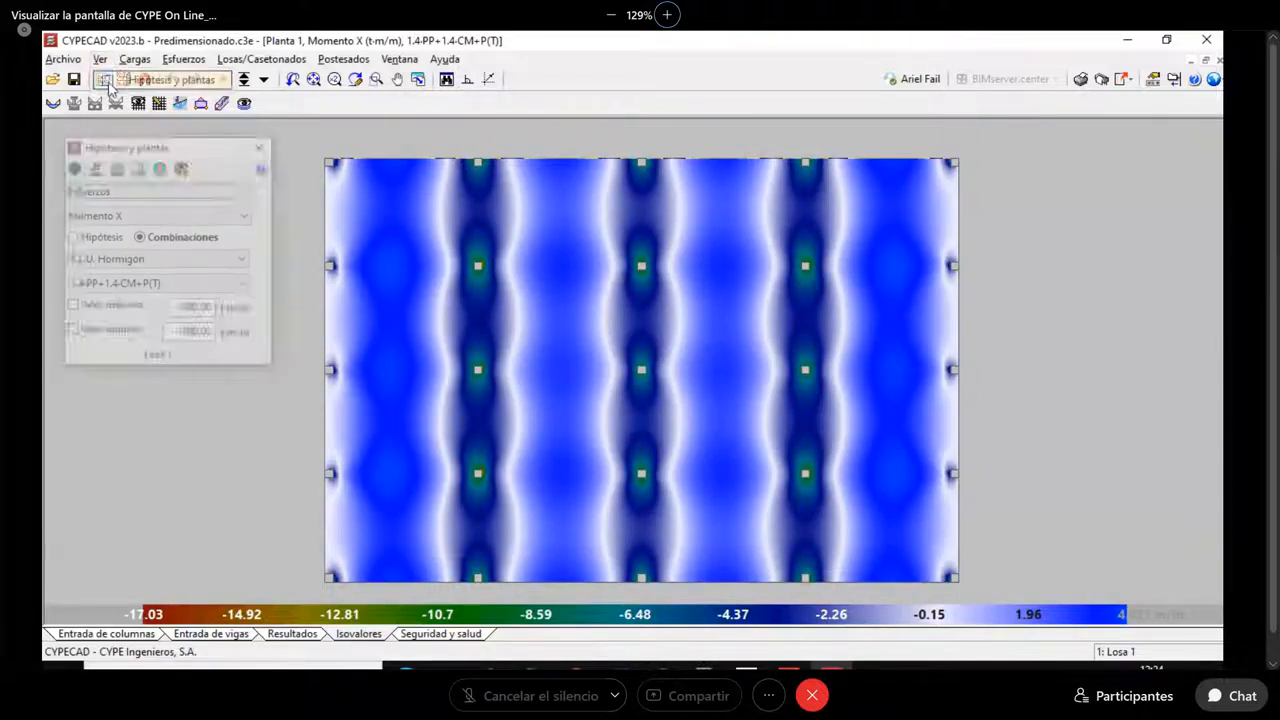
{"action": "left_click", "coordinate": [135, 216]}
{"action": "left_click", "coordinate": [120, 286]}
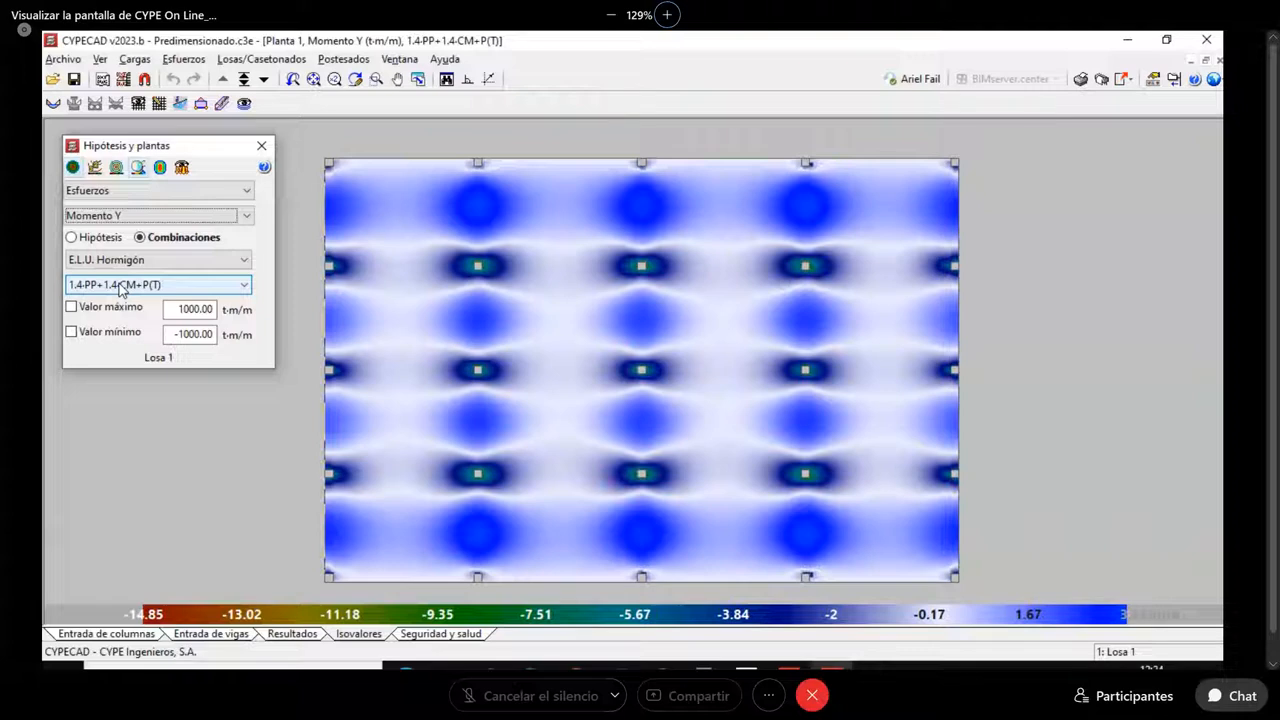
{"action": "left_click", "coordinate": [262, 145]}
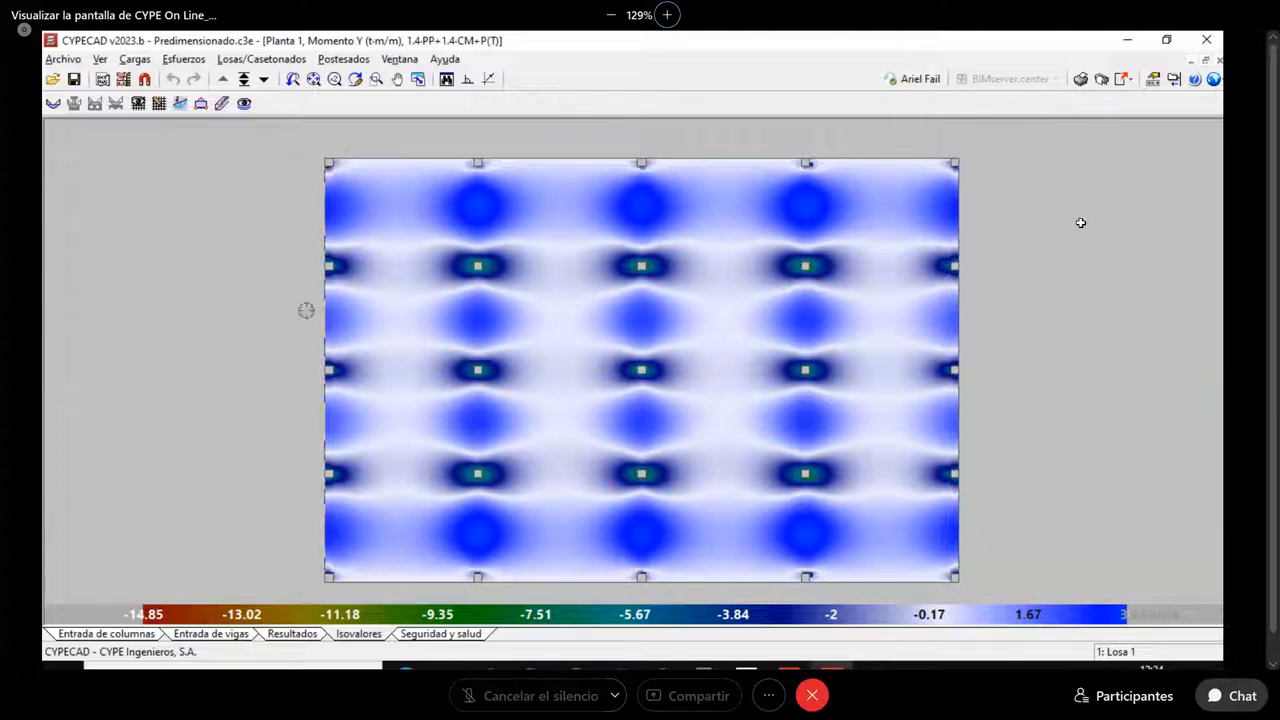
Return to the beam entry view and check the solid slab's properties and the project's general data without changing them
{"action": "left_click", "coordinate": [234, 636]}
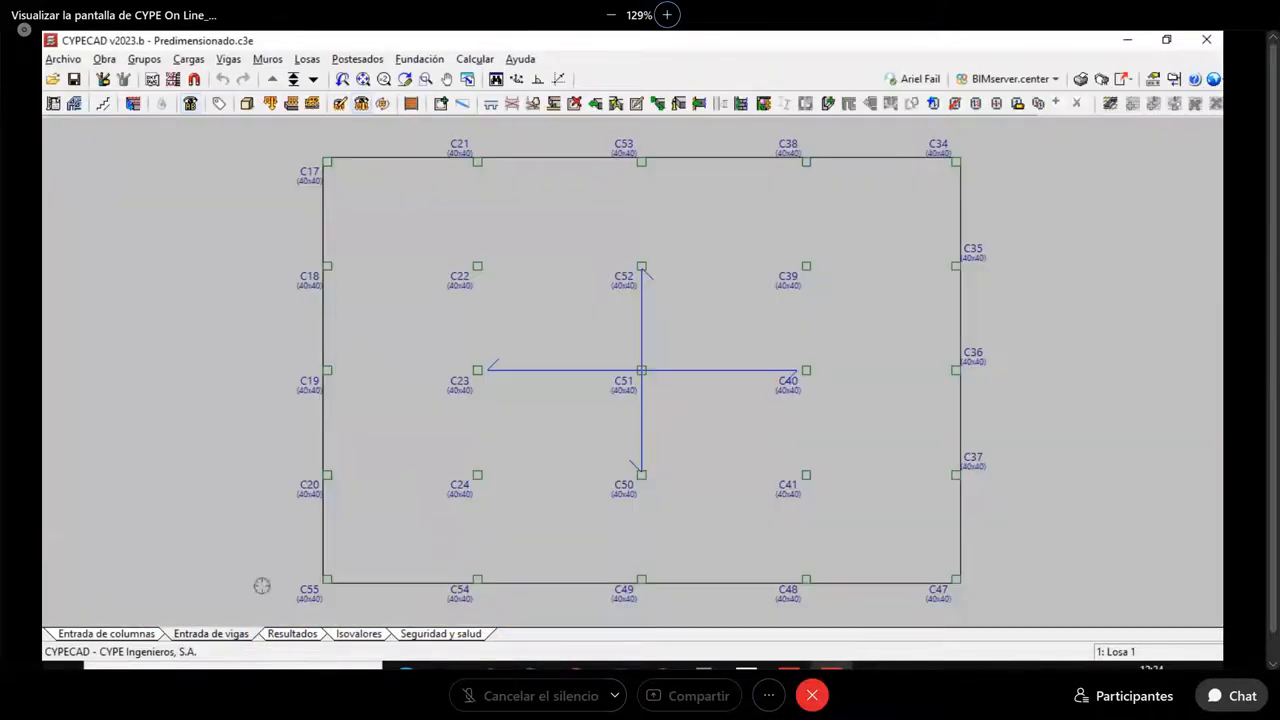
{"action": "left_click", "coordinate": [1017, 103]}
{"action": "left_click", "coordinate": [709, 361]}
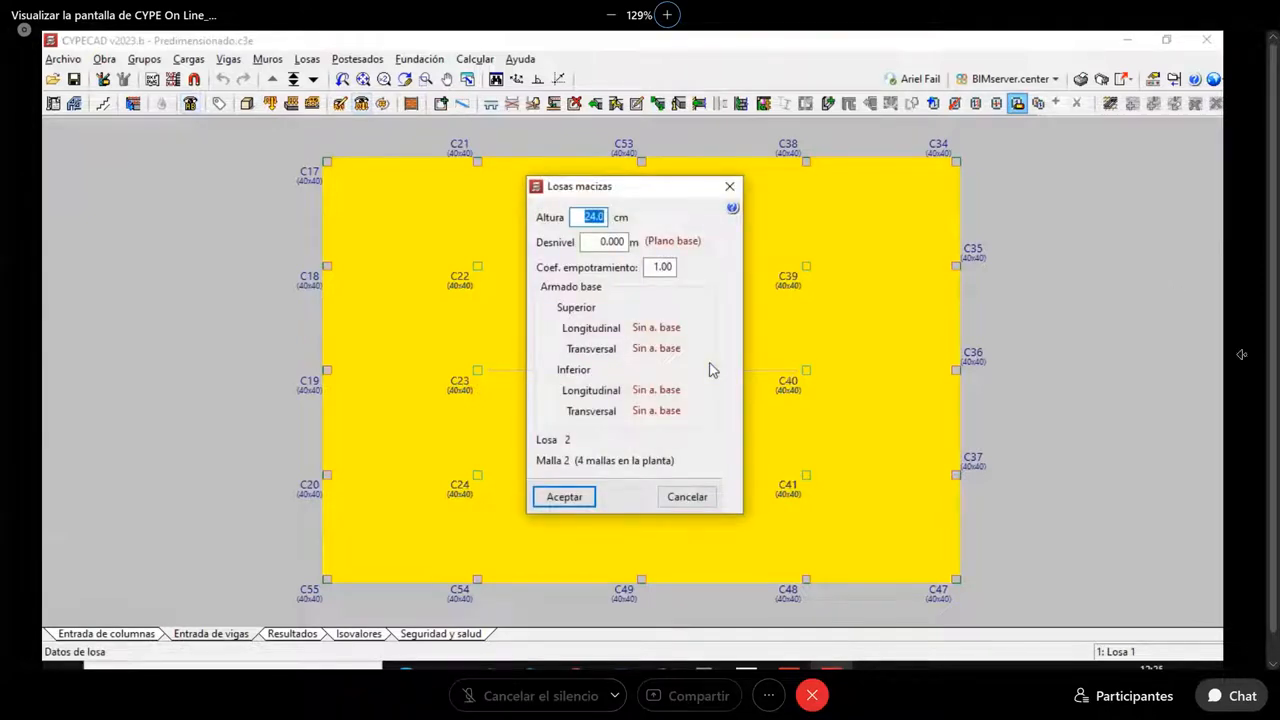
{"action": "left_click", "coordinate": [729, 186]}
{"action": "middle_click_drag", "start_coordinate": [673, 333], "coordinate": [689, 348]}
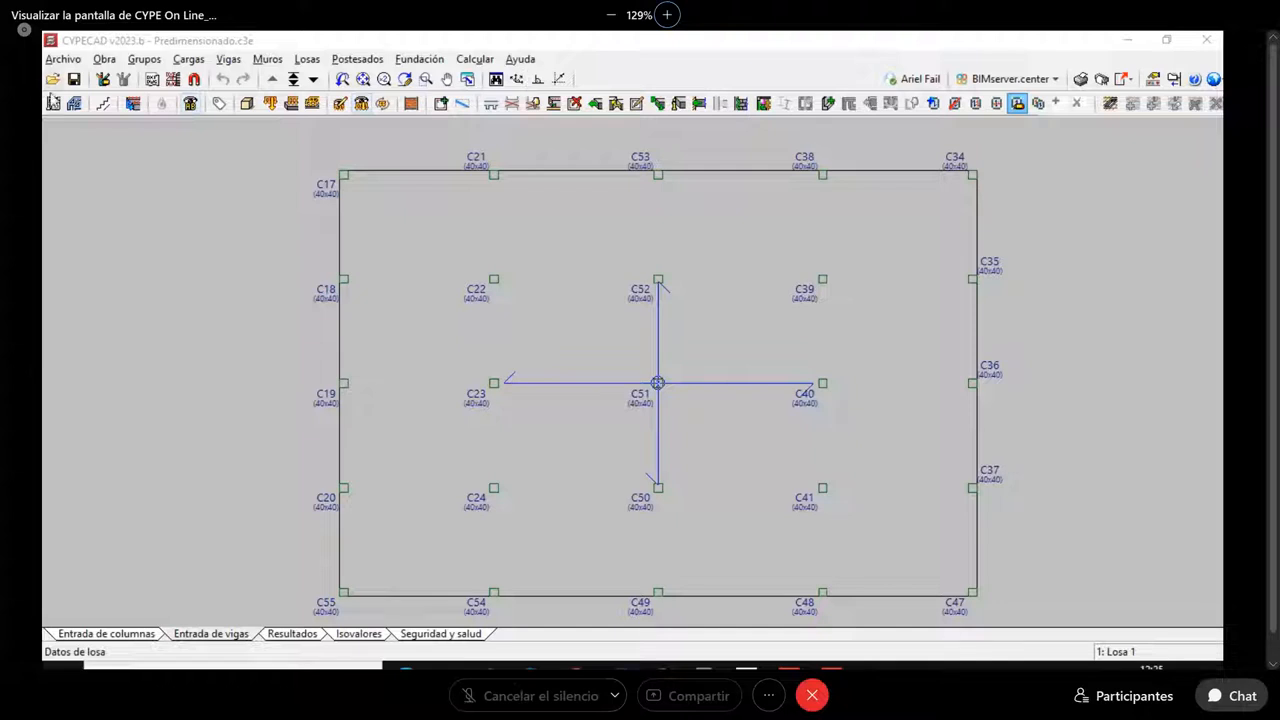
{"action": "left_click", "coordinate": [53, 104]}
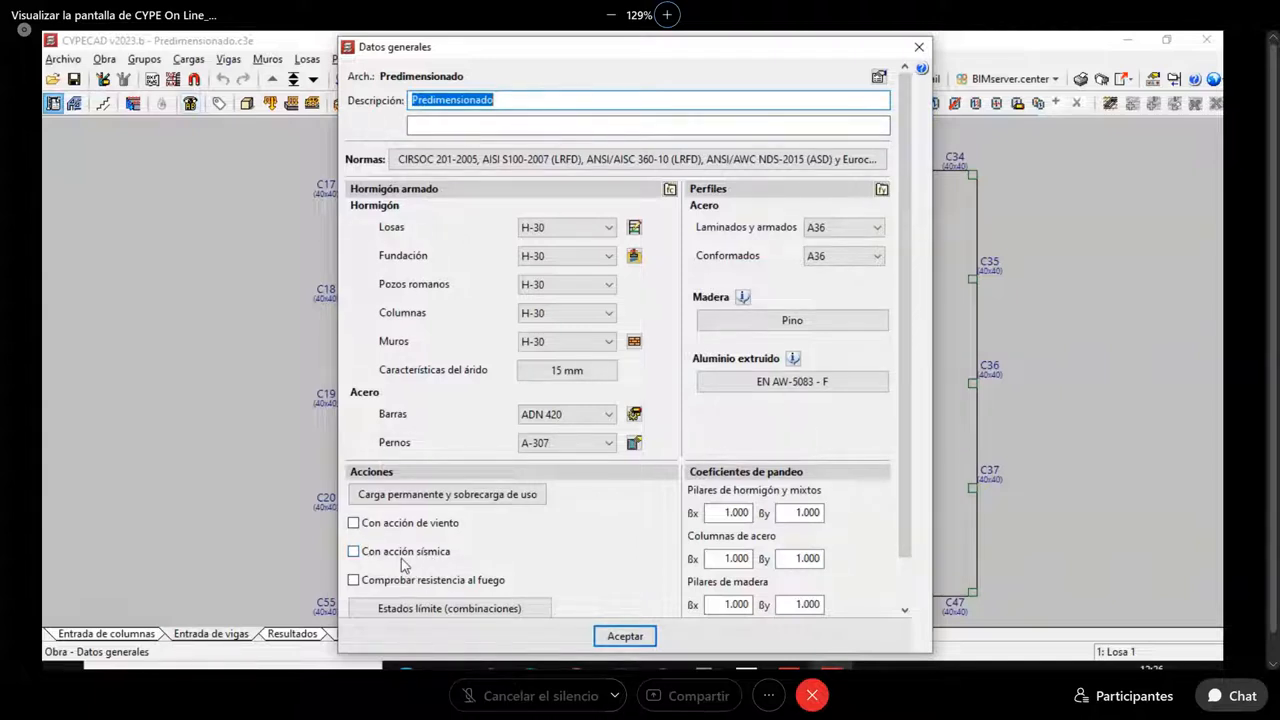
{"action": "left_click", "coordinate": [920, 48]}
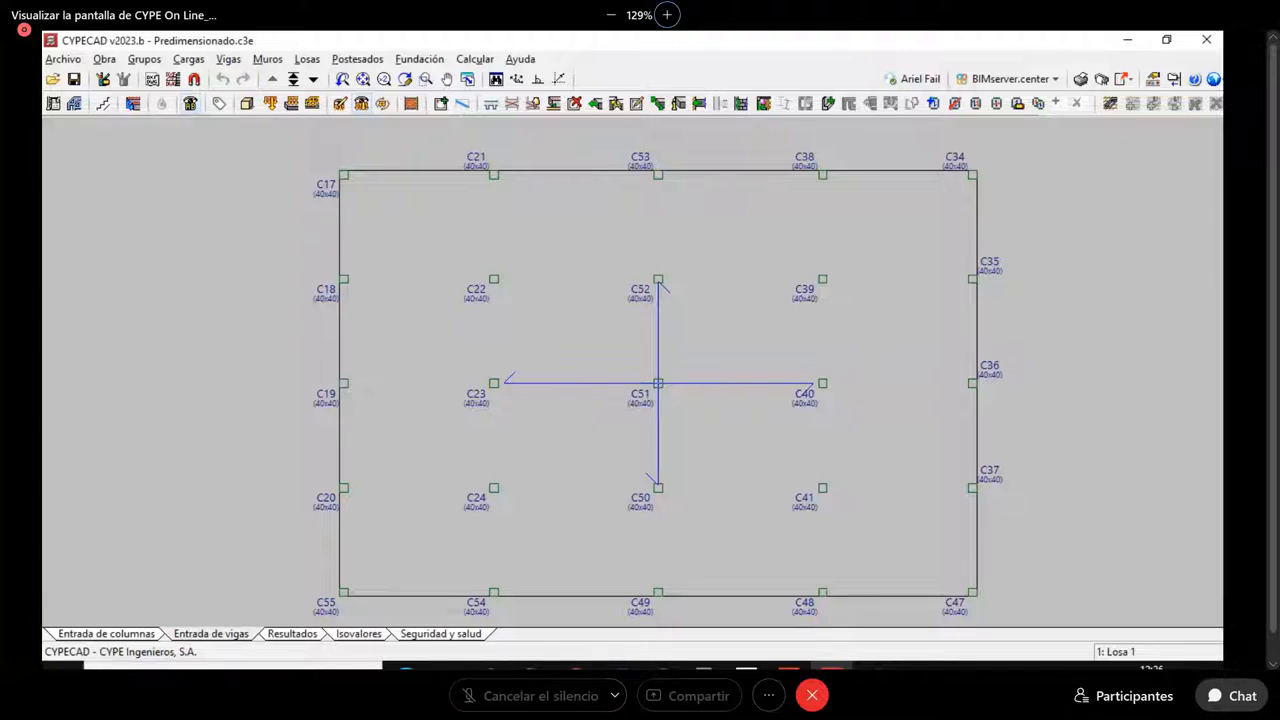
Mark the 2.00 m band width with the screen pen and plot averaged Momento Y values along a vertical band midway between two column lines
{"action": "left_click", "coordinate": [358, 634]}
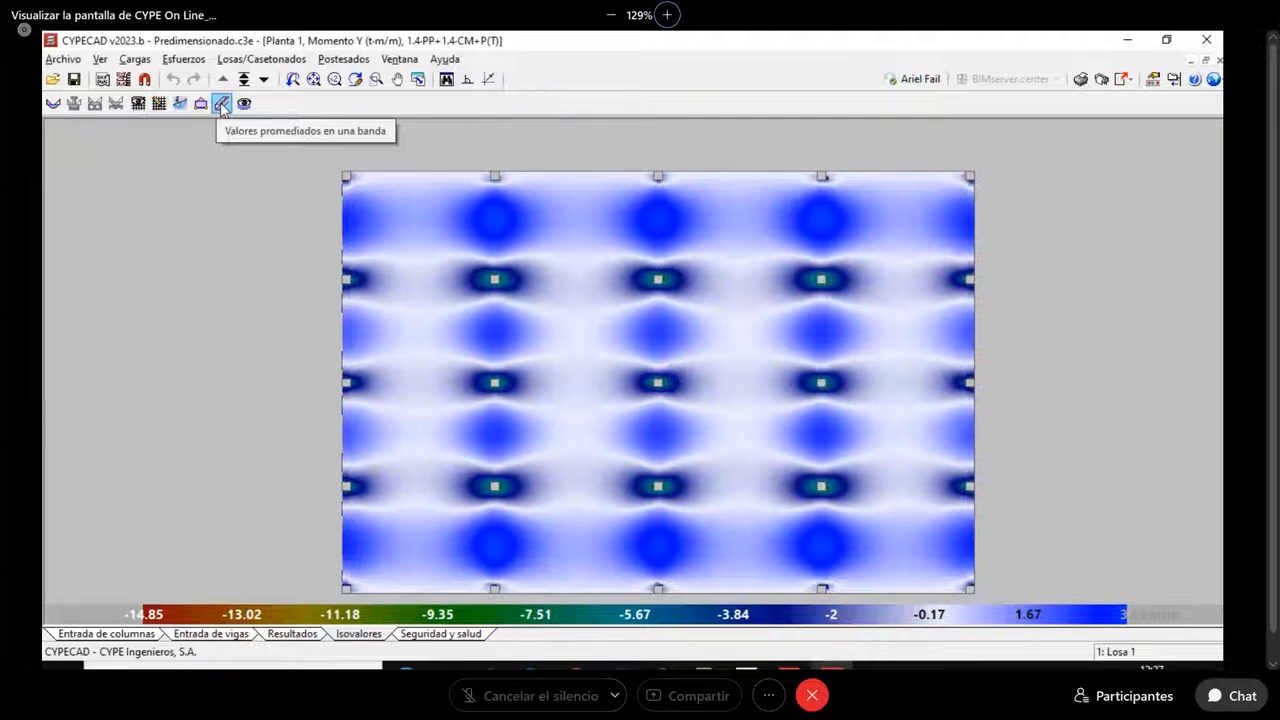
{"action": "left_click", "coordinate": [222, 104]}
{"action": "left_click", "coordinate": [107, 83]}
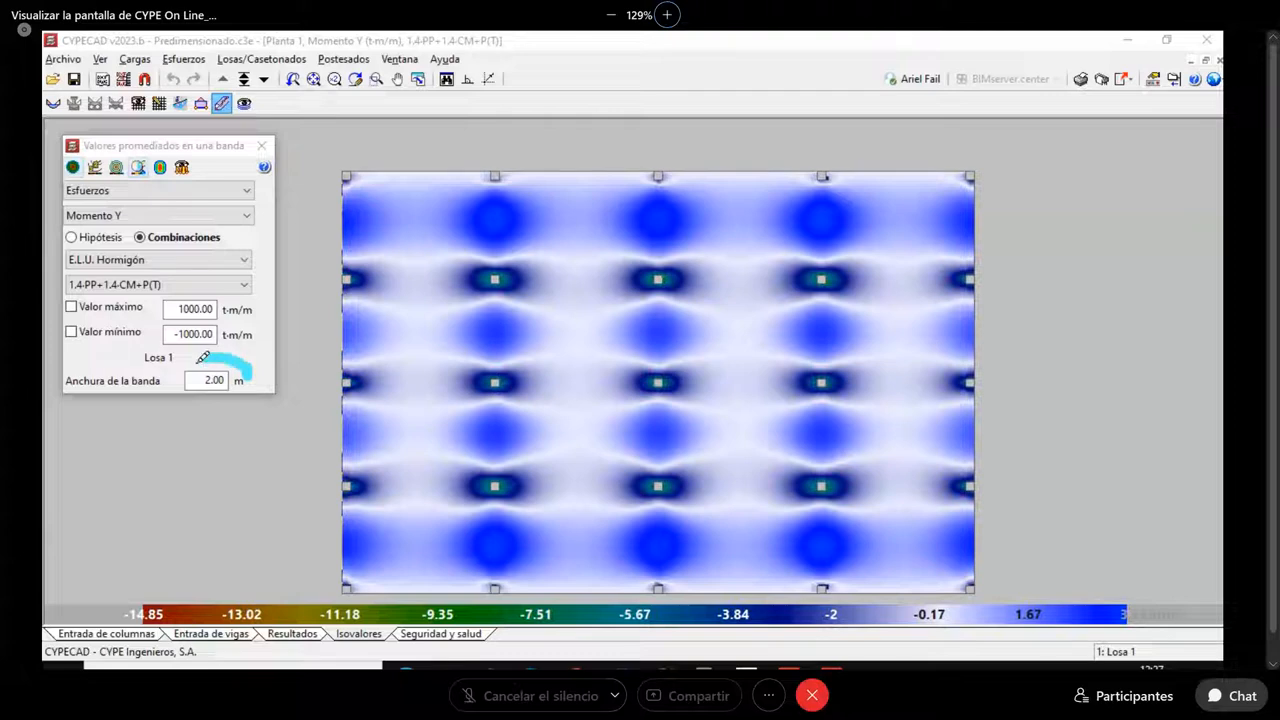
{"action": "left_click_drag", "start_coordinate": [203, 356], "coordinate": [212, 357]}
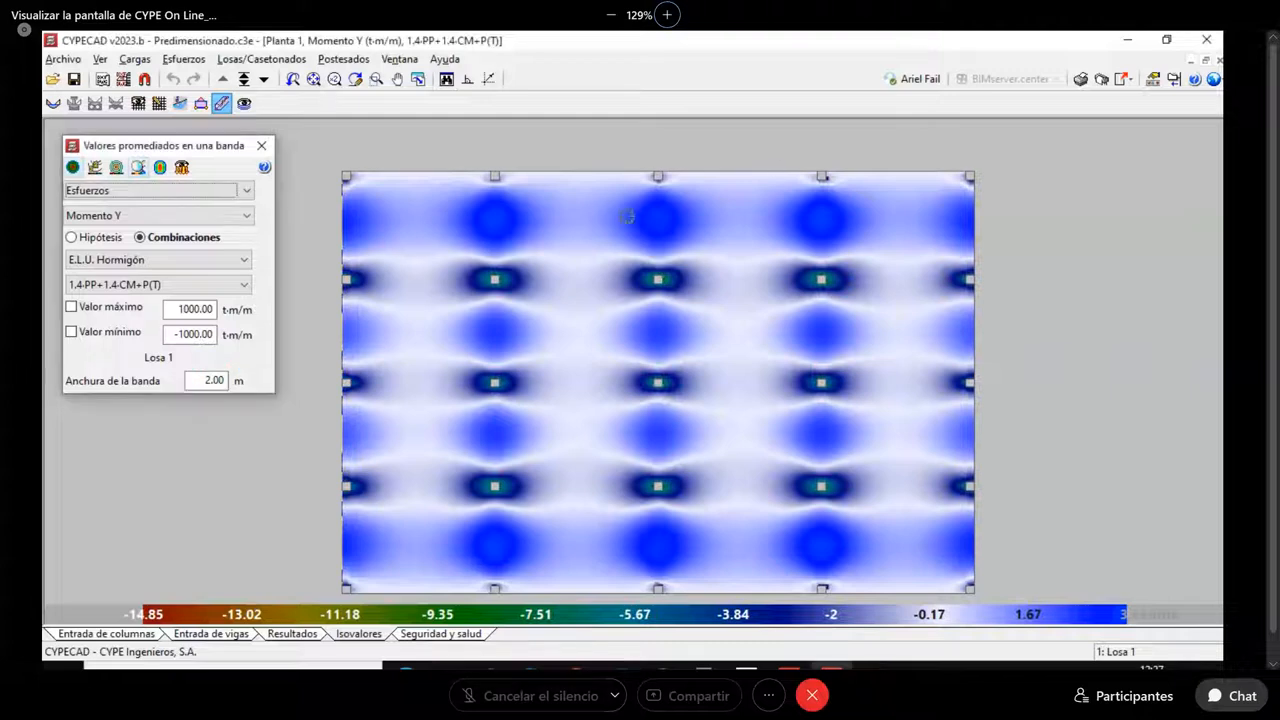
{"action": "left_click", "coordinate": [576, 174]}
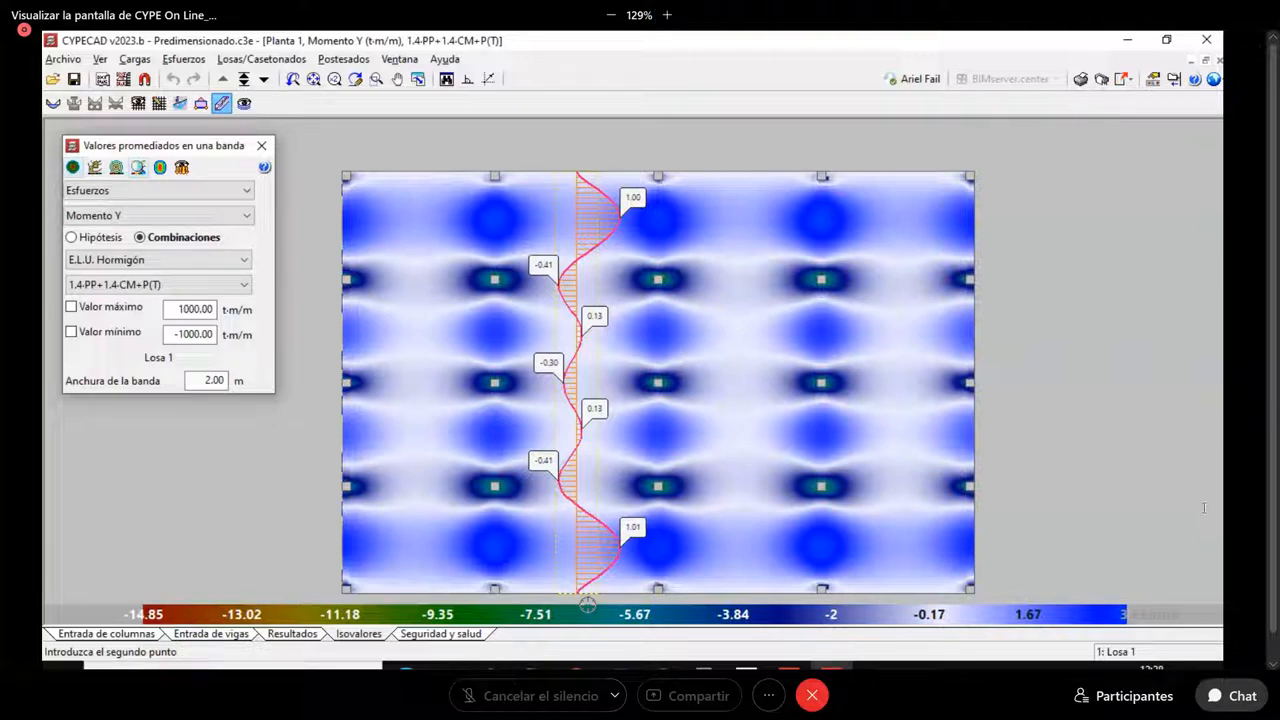
{"action": "right_click", "coordinate": [588, 604]}
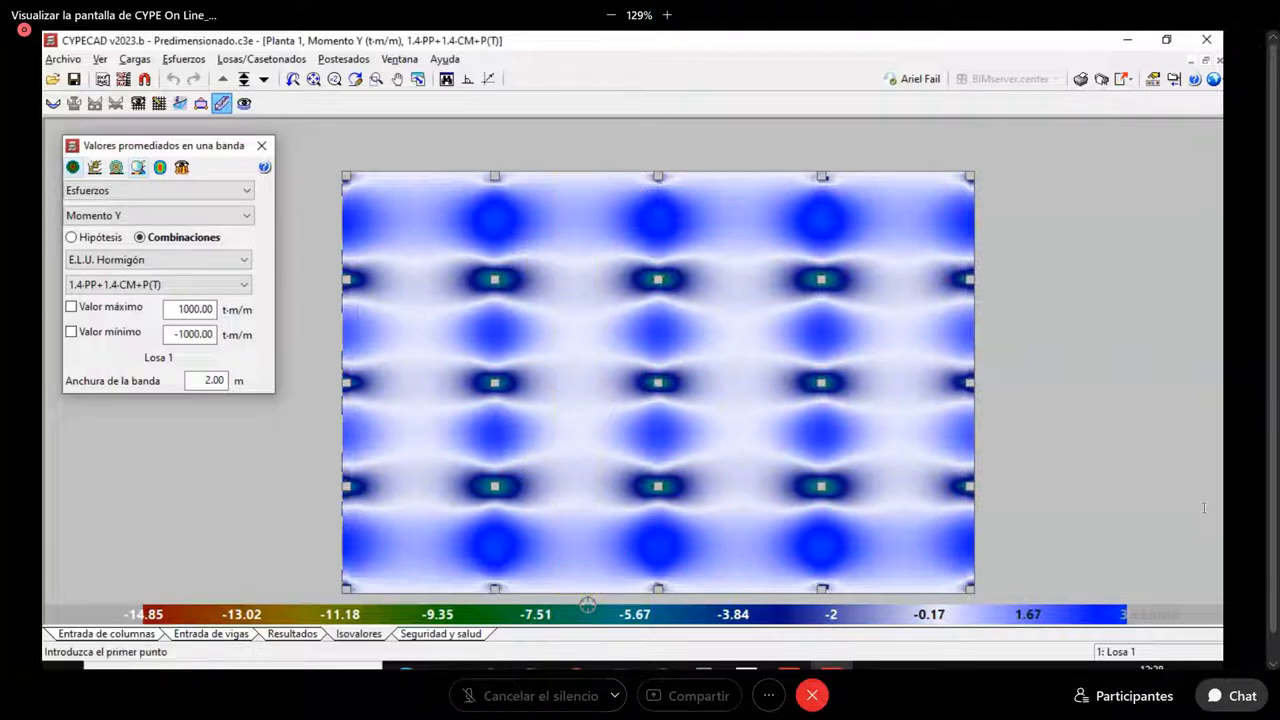
{"action": "left_click", "coordinate": [261, 147]}
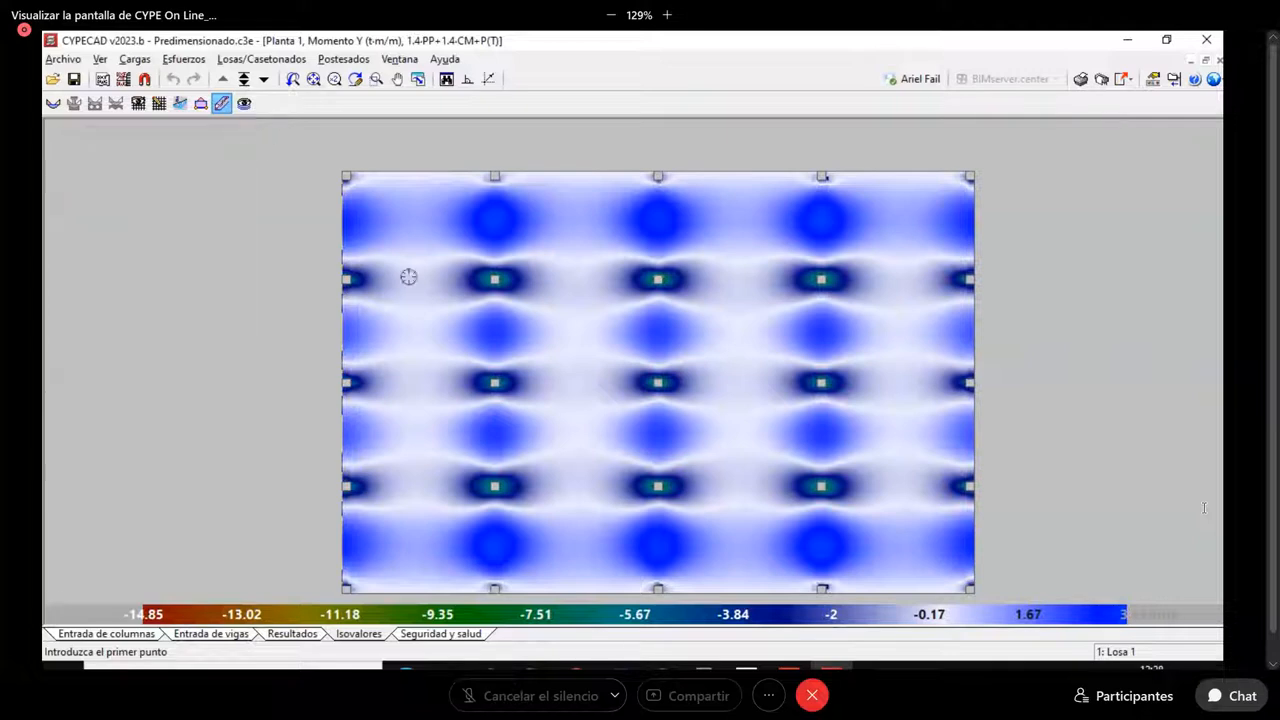
Show the calculated slab reinforcement in the results view and examine the bars around the columns
{"action": "left_click", "coordinate": [214, 634]}
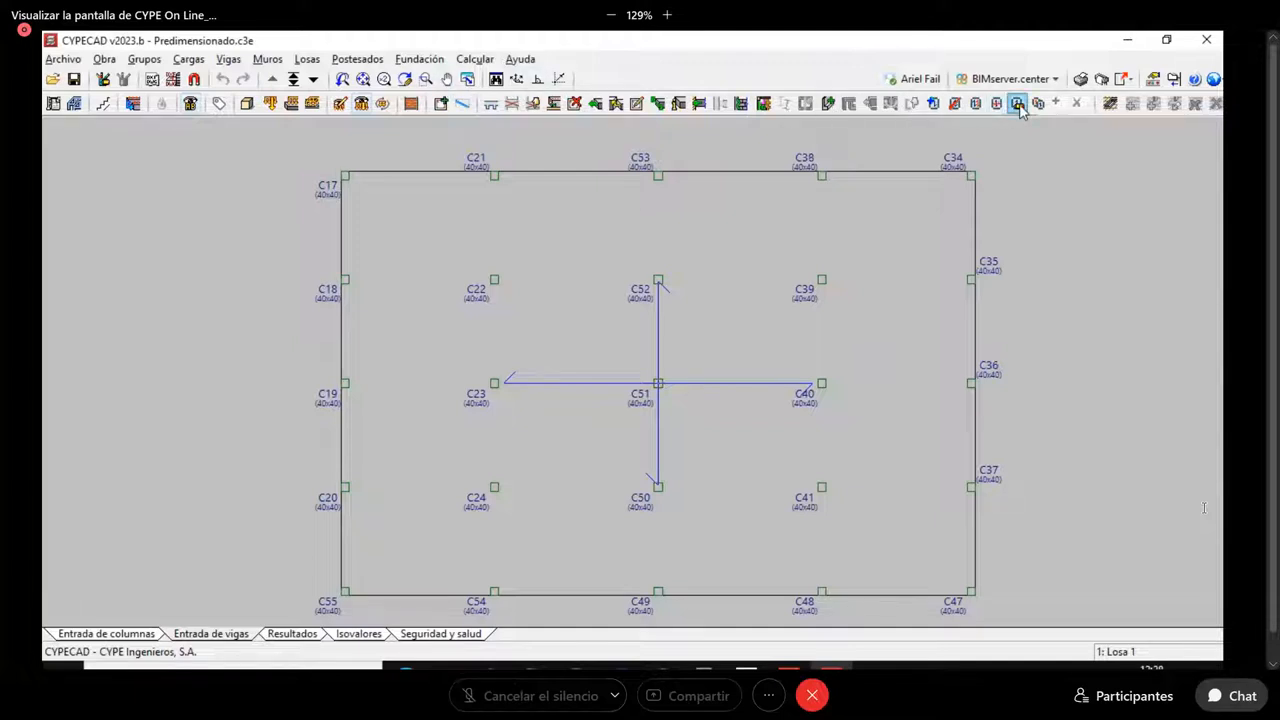
{"action": "left_click", "coordinate": [293, 633]}
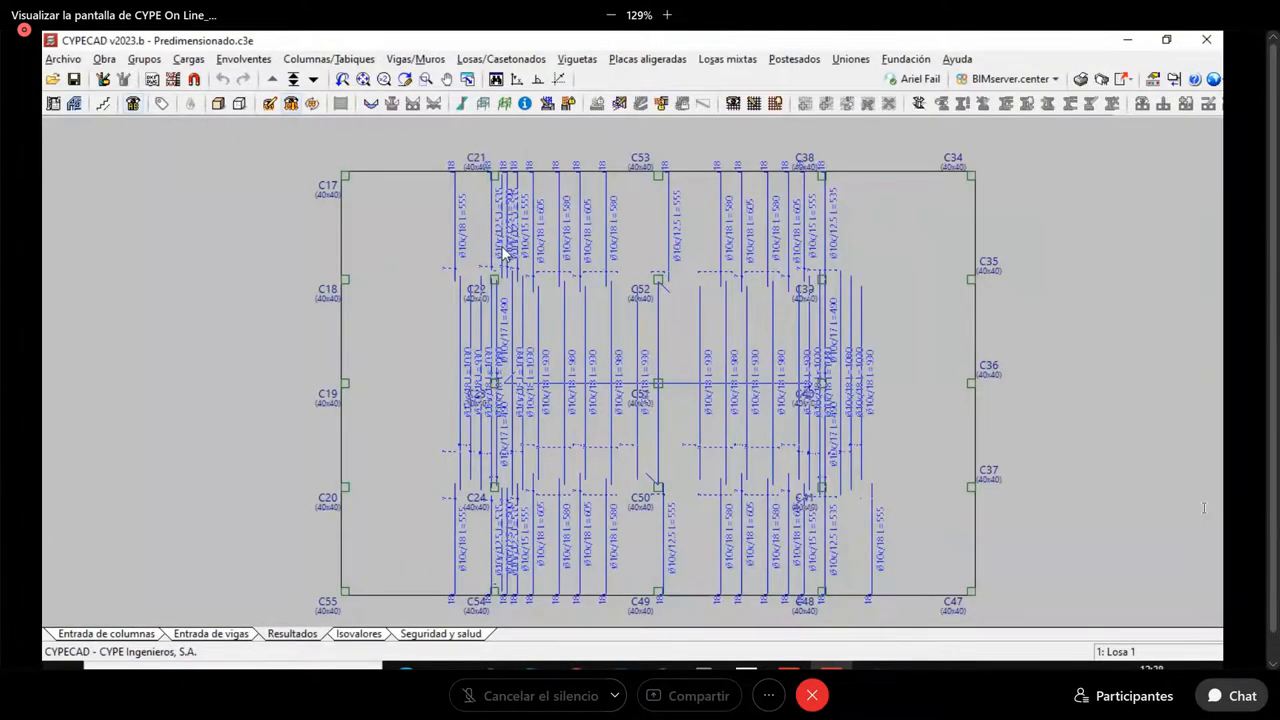
{"action": "middle_click_drag", "start_coordinate": [855, 325], "coordinate": [822, 317]}
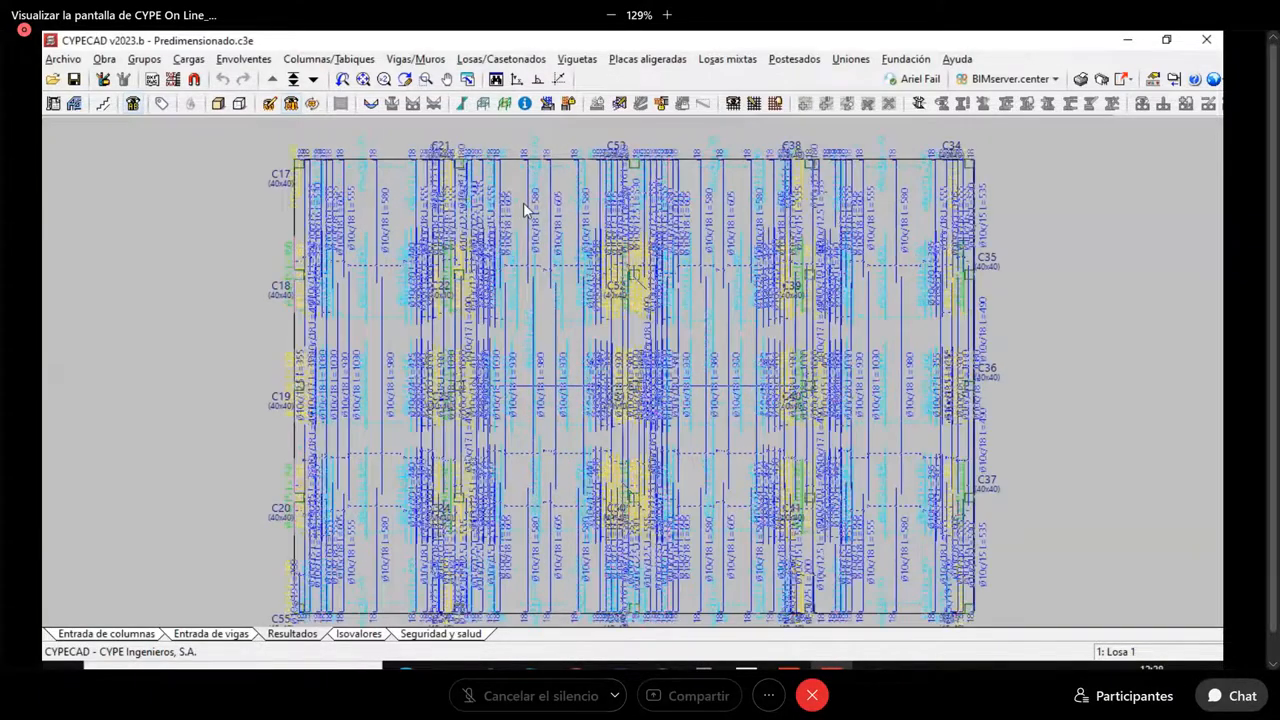
{"action": "scroll", "coordinate": [523, 202], "scroll_direction": "up", "scroll_amount": 1}
{"action": "scroll", "coordinate": [415, 238], "scroll_direction": "up", "scroll_amount": 1}
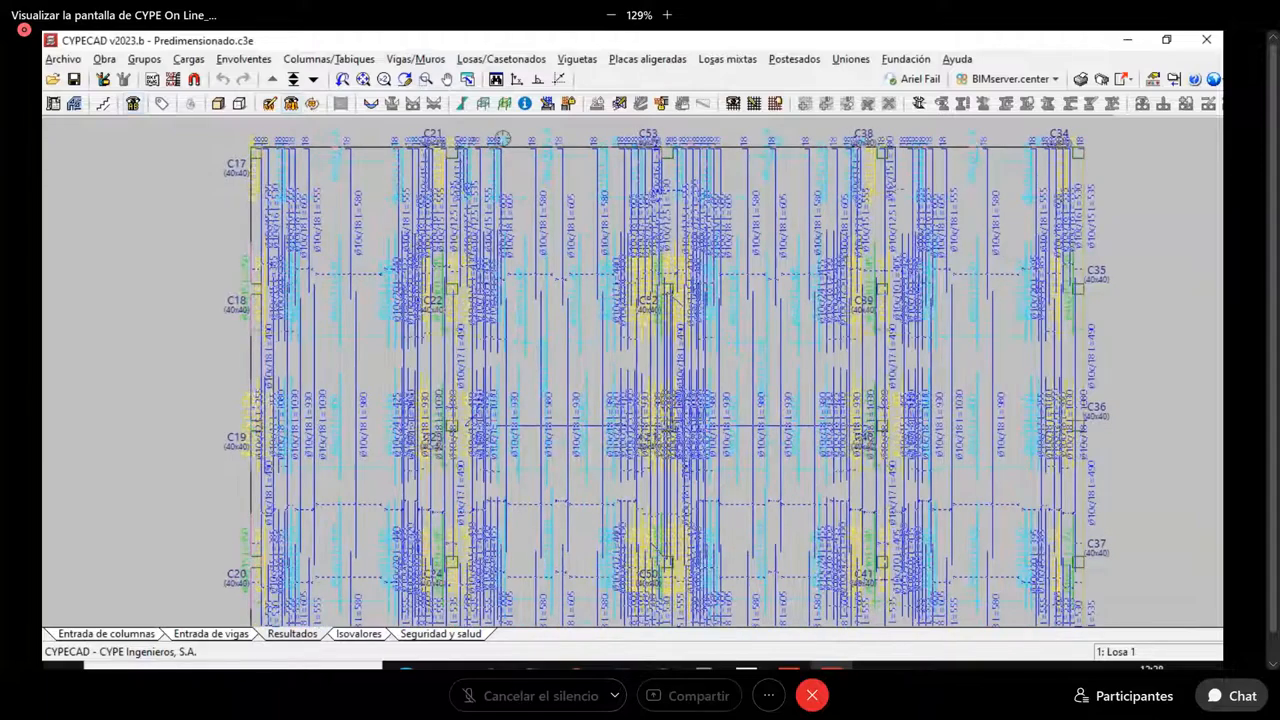
{"action": "scroll", "coordinate": [501, 206], "scroll_direction": "down", "scroll_amount": 2}
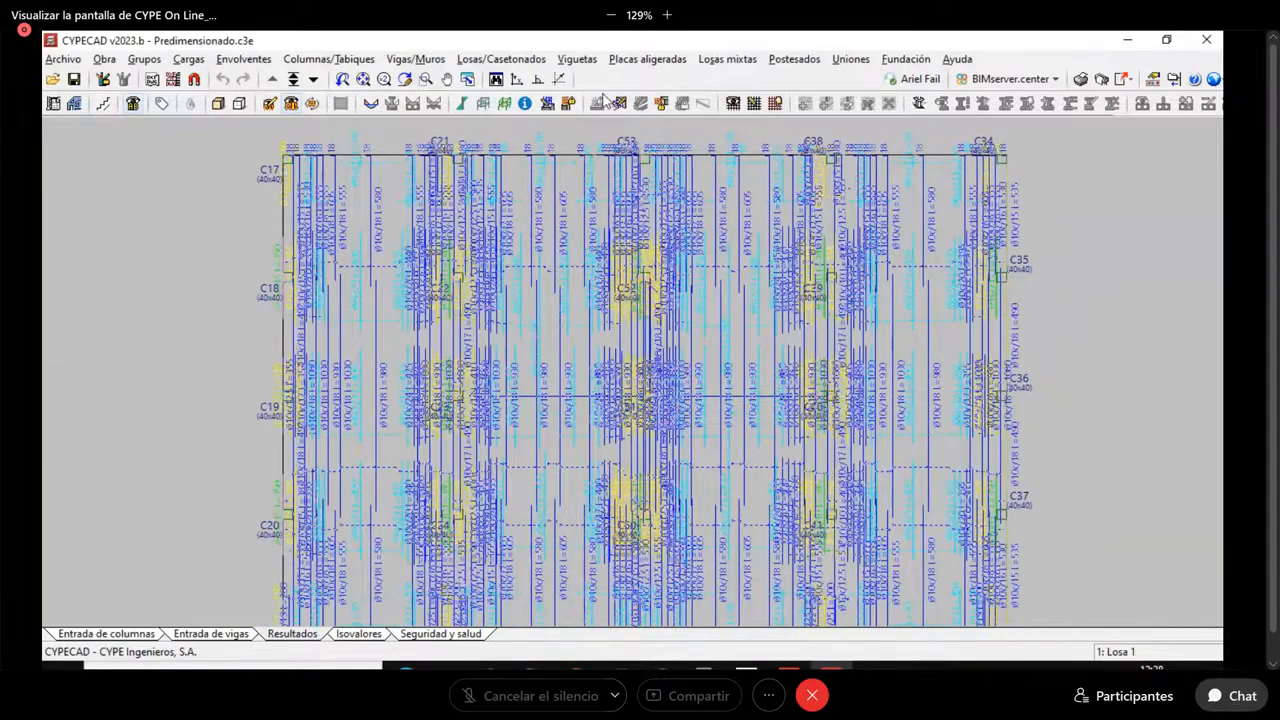
{"action": "left_click", "coordinate": [753, 106]}
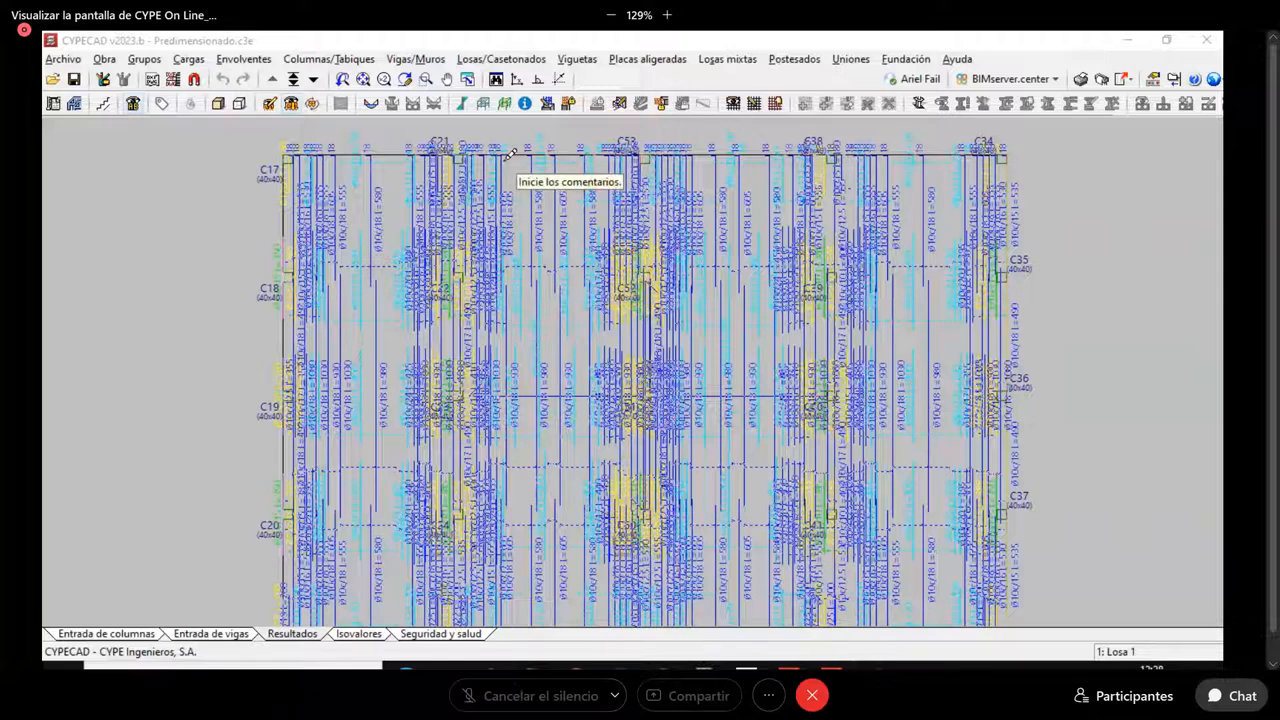
Outline the vertical reinforcement bands along the C21, C53 and C38 column lines with the screen pen
{"action": "mouse_move", "coordinate": [510, 153]}
{"action": "left_mouse_down"}
{"action": "mouse_move", "coordinate": [396, 338]}
{"action": "mouse_move", "coordinate": [420, 590]}
{"action": "mouse_move", "coordinate": [502, 561]}
{"action": "mouse_move", "coordinate": [500, 152]}
{"action": "left_mouse_up"}
{"action": "mouse_move", "coordinate": [706, 138]}
{"action": "left_mouse_down"}
{"action": "mouse_move", "coordinate": [652, 141]}
{"action": "mouse_move", "coordinate": [588, 345]}
{"action": "mouse_move", "coordinate": [592, 520]}
{"action": "mouse_move", "coordinate": [618, 610]}
{"action": "mouse_move", "coordinate": [690, 470]}
{"action": "mouse_move", "coordinate": [688, 148]}
{"action": "left_mouse_up"}
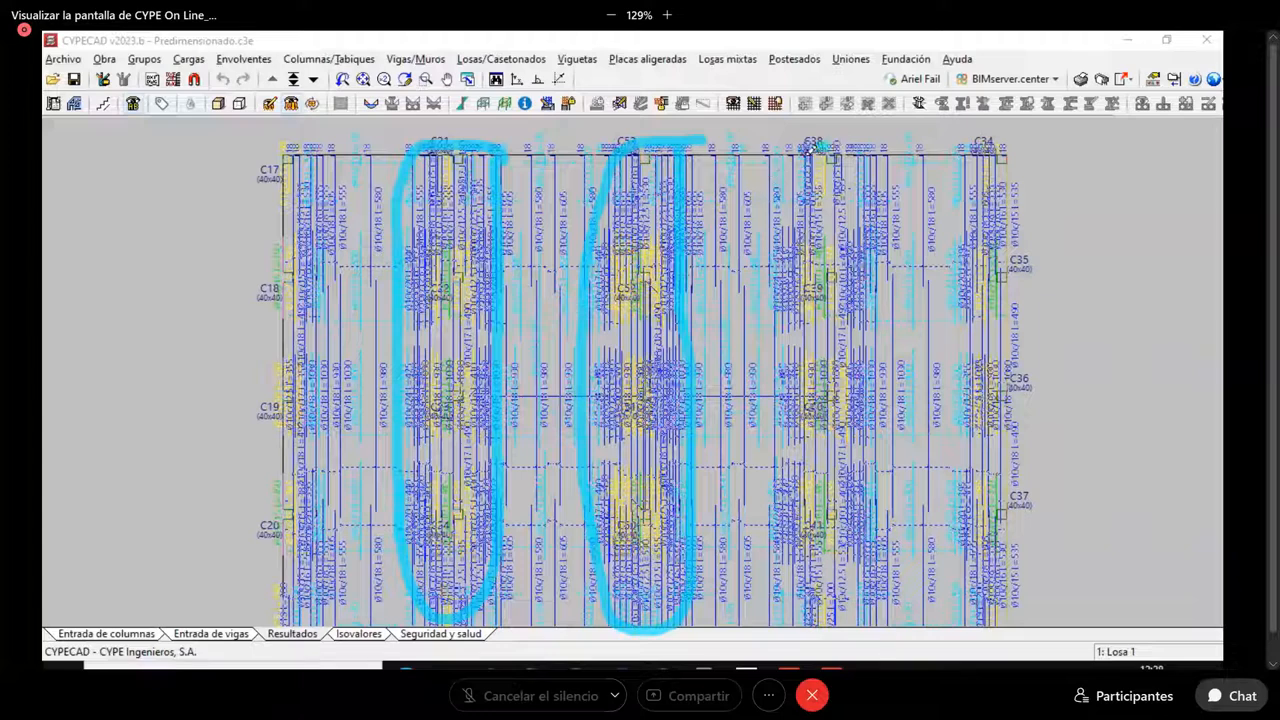
{"action": "mouse_move", "coordinate": [806, 168]}
{"action": "left_mouse_down"}
{"action": "mouse_move", "coordinate": [794, 550]}
{"action": "mouse_move", "coordinate": [828, 606]}
{"action": "mouse_move", "coordinate": [893, 535]}
{"action": "mouse_move", "coordinate": [892, 162]}
{"action": "mouse_move", "coordinate": [845, 132]}
{"action": "mouse_move", "coordinate": [822, 143]}
{"action": "left_mouse_up"}
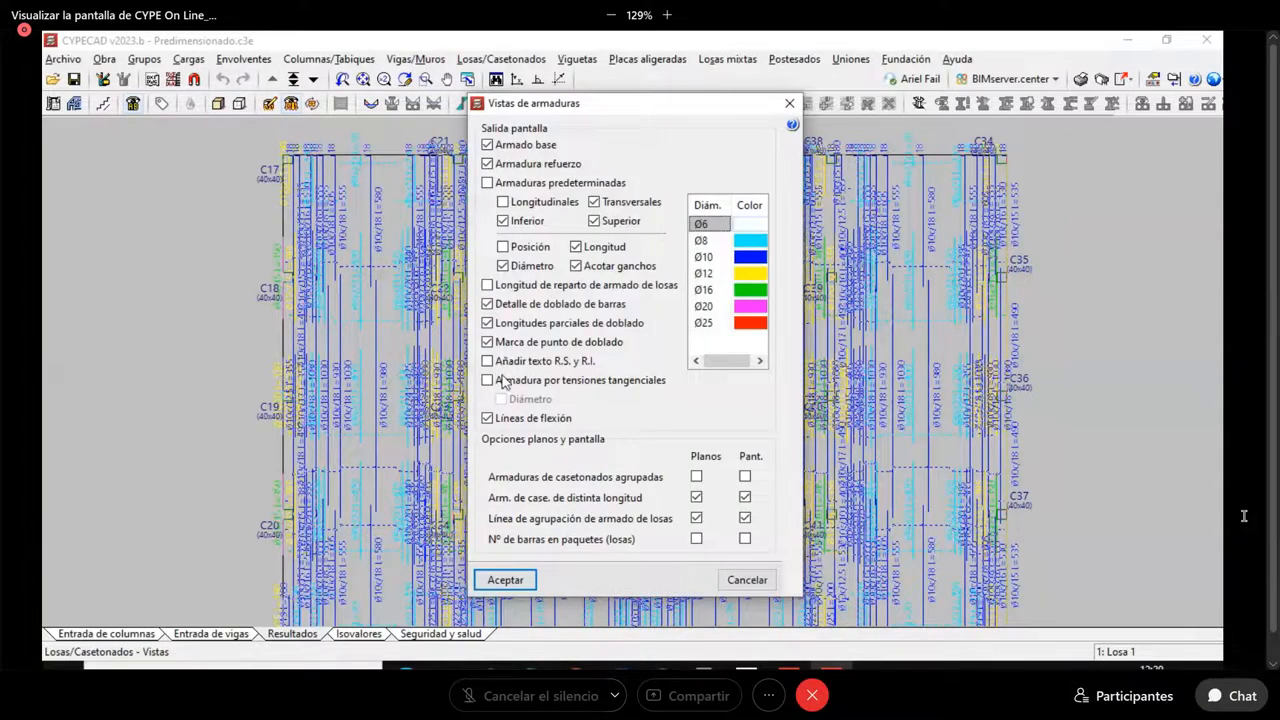
Turn on the display of Armadura por tensiones tangenciales with its Diámetro in the slab reinforcement view
{"action": "left_click", "coordinate": [487, 380]}
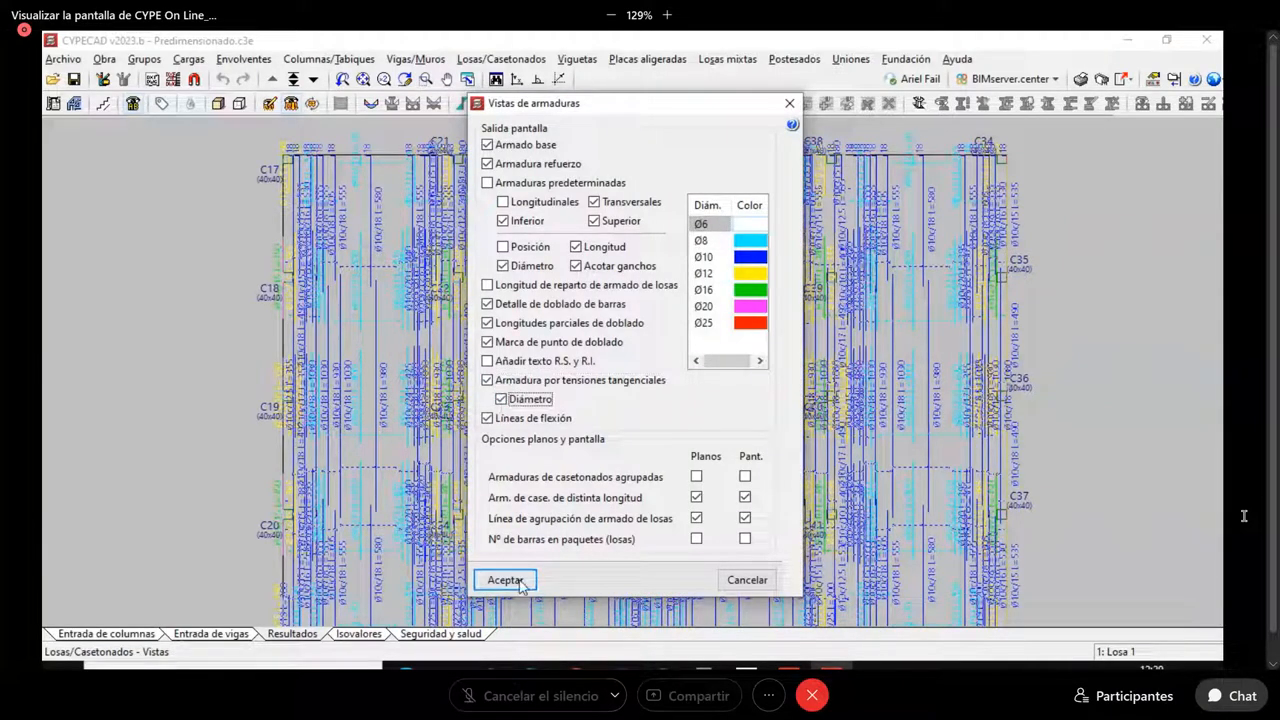
{"action": "left_click", "coordinate": [521, 587]}
{"action": "scroll", "coordinate": [895, 415], "scroll_direction": "up", "scroll_amount": 3}
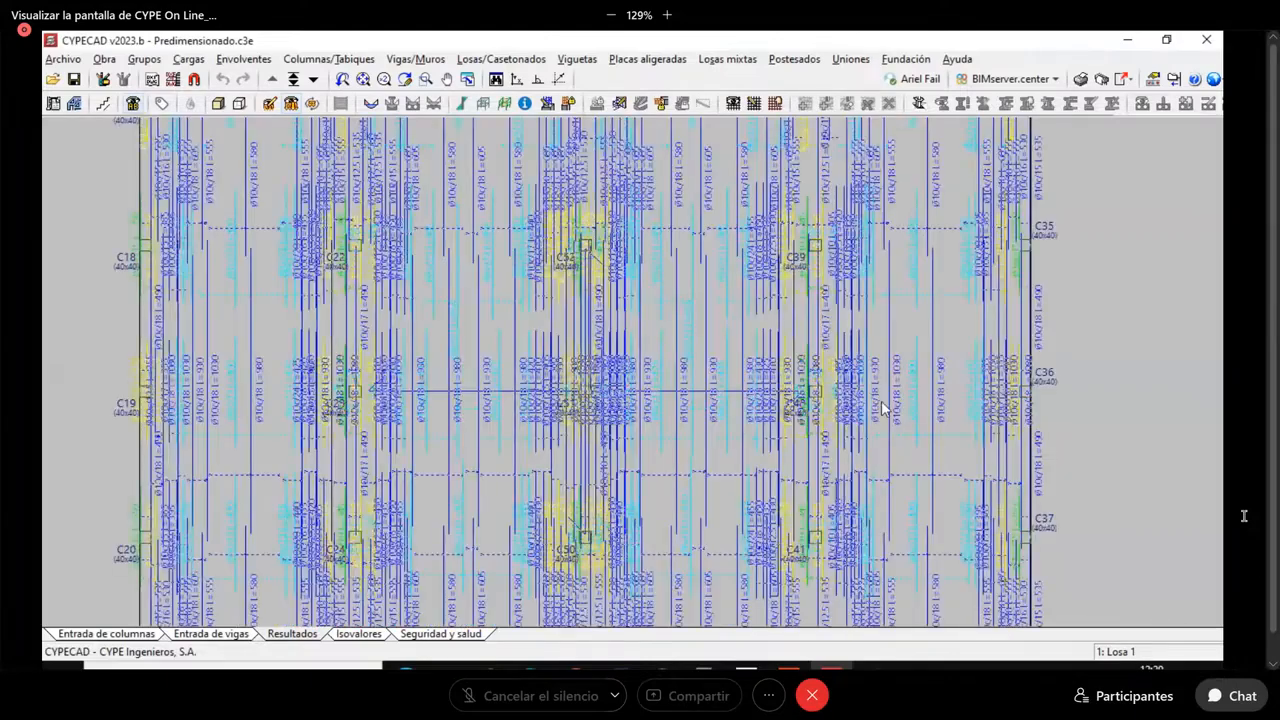
{"action": "scroll", "coordinate": [840, 390], "scroll_direction": "up", "scroll_amount": 3}
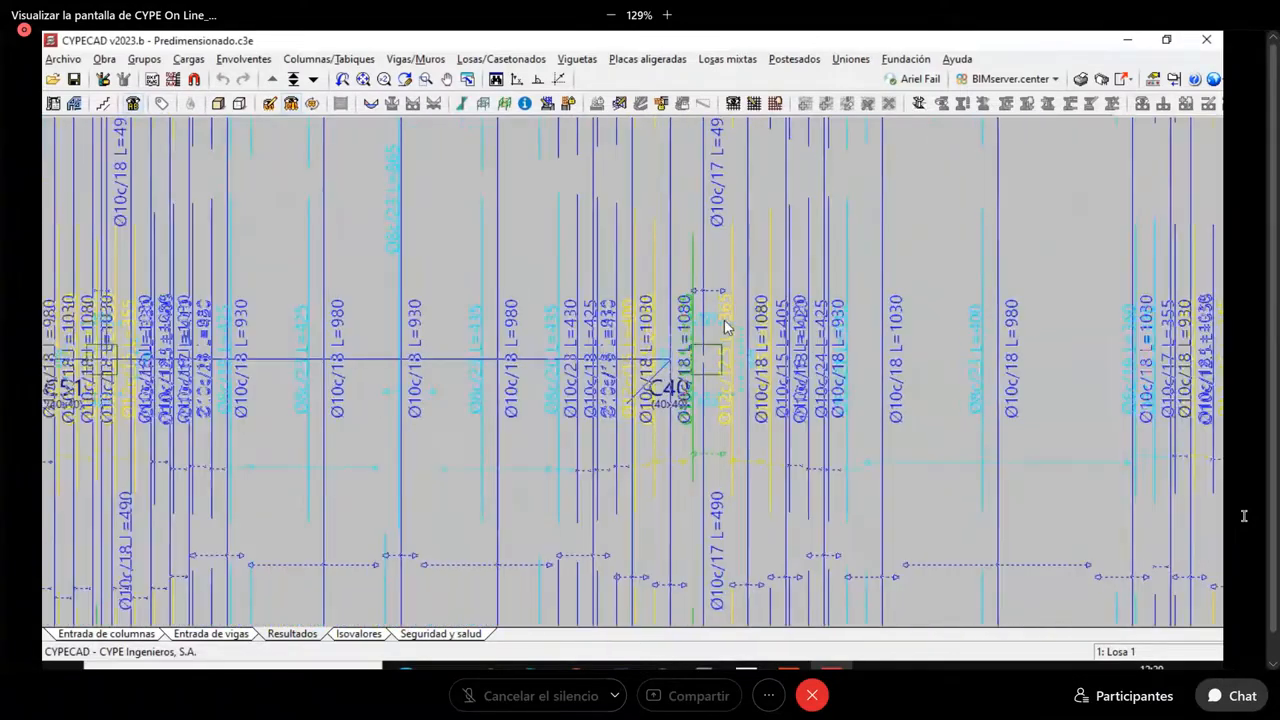
Hide Armado base and Armadura refuerzo, and examine the remaining shear reinforcement around column C40
{"action": "left_click", "coordinate": [735, 102]}
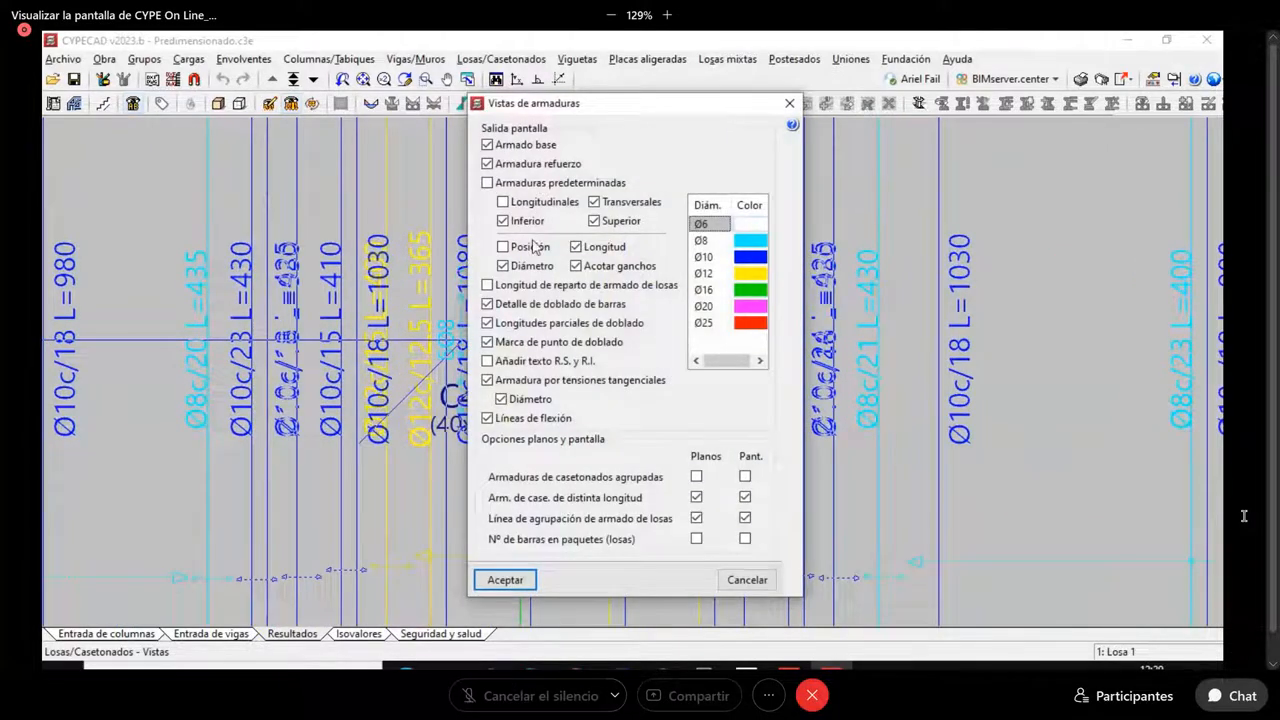
{"action": "left_click", "coordinate": [487, 145]}
{"action": "left_click", "coordinate": [487, 164]}
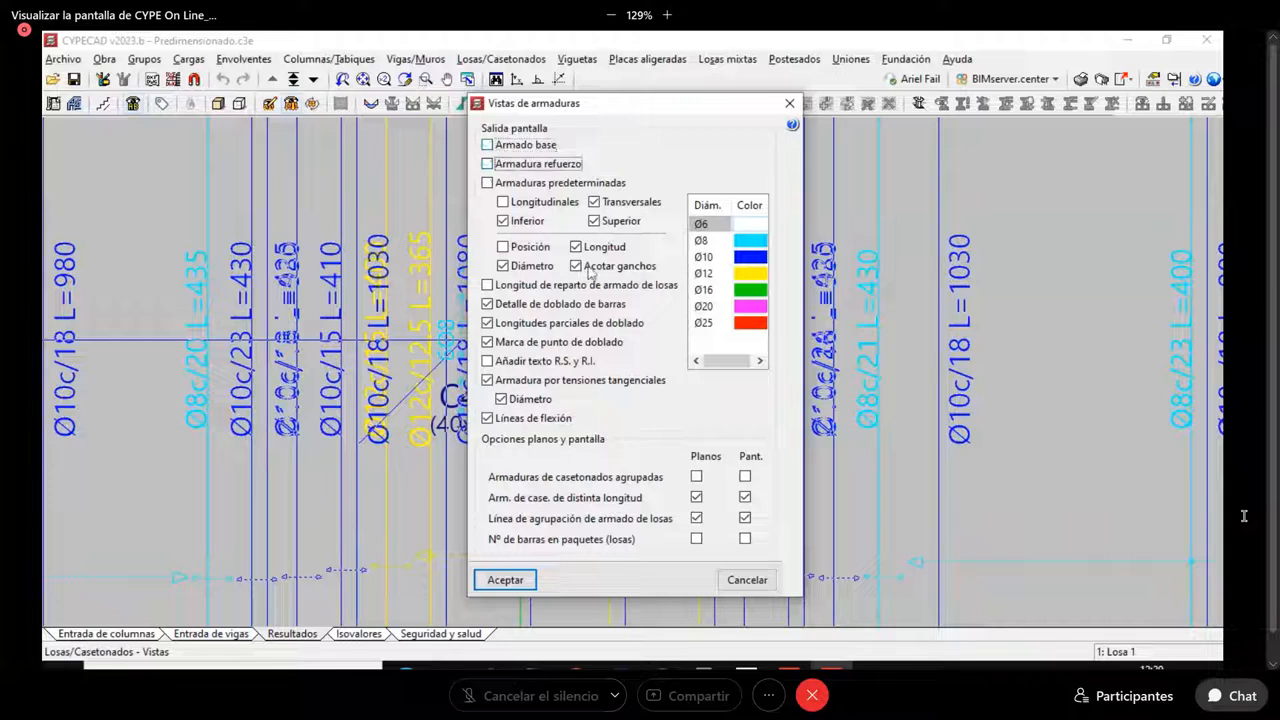
{"action": "left_click", "coordinate": [505, 580]}
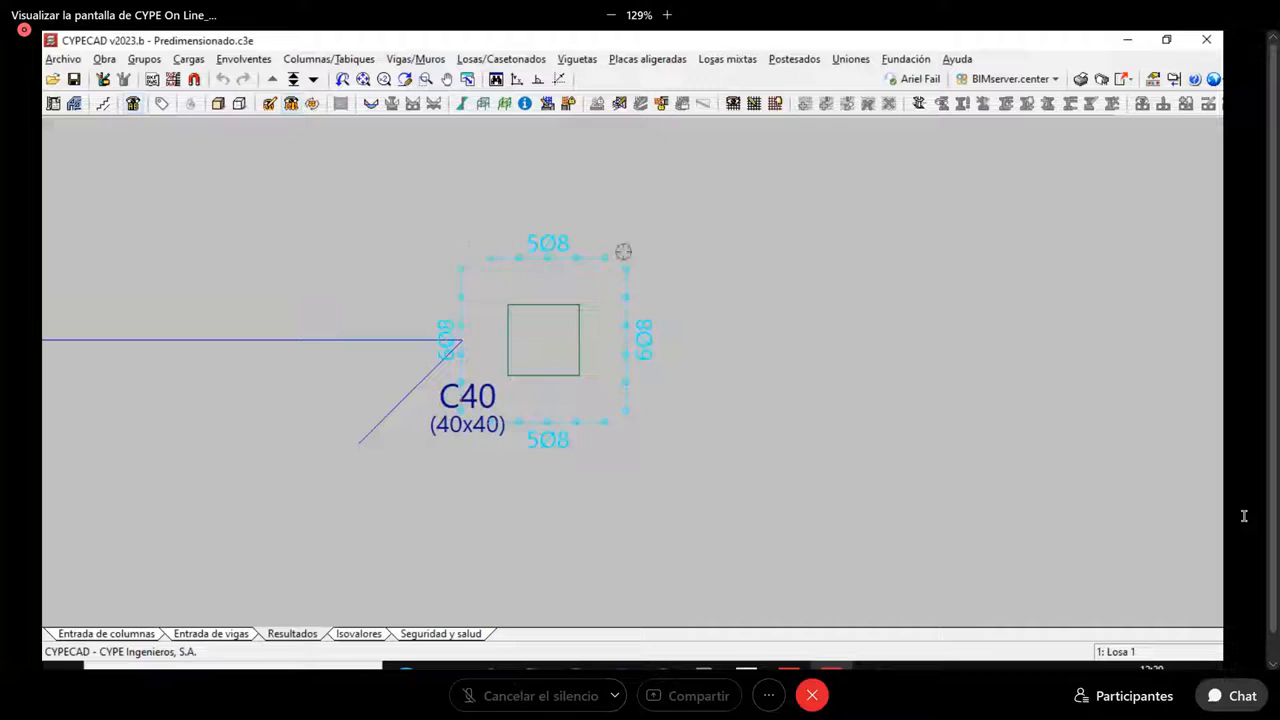
{"action": "scroll", "coordinate": [599, 251], "scroll_direction": "down", "scroll_amount": 2}
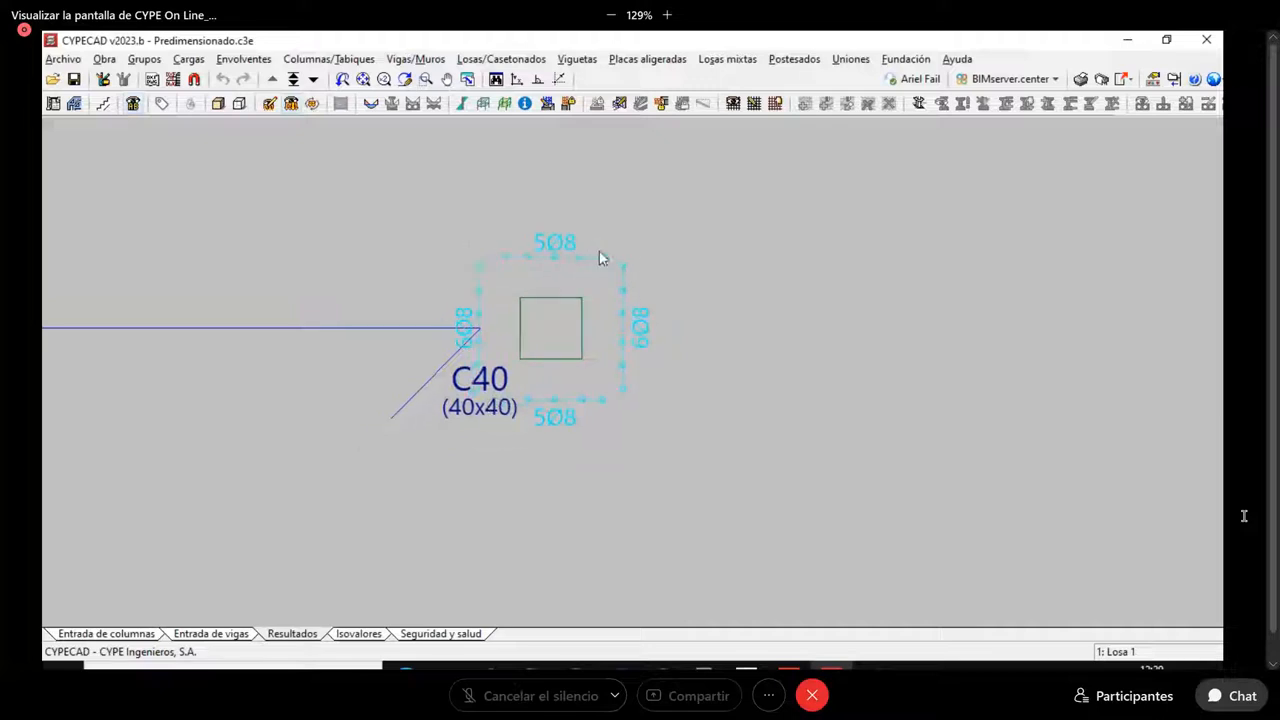
{"action": "middle_click_drag", "start_coordinate": [611, 252], "coordinate": [729, 348]}
{"action": "scroll", "coordinate": [719, 406], "scroll_direction": "up", "scroll_amount": 1}
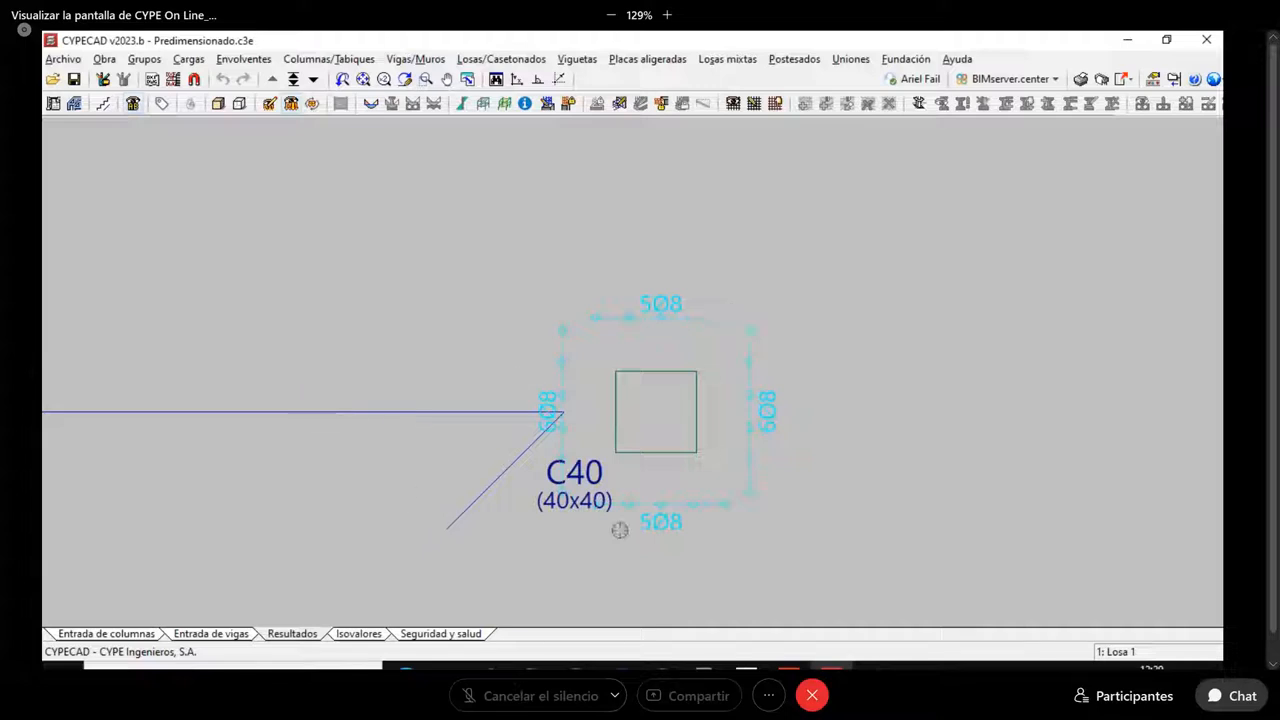
Display the Cortante total isovalues for 1.4·PP+1.4·CM+P(T) and examine the shear concentration around the column
{"action": "left_click", "coordinate": [358, 634]}
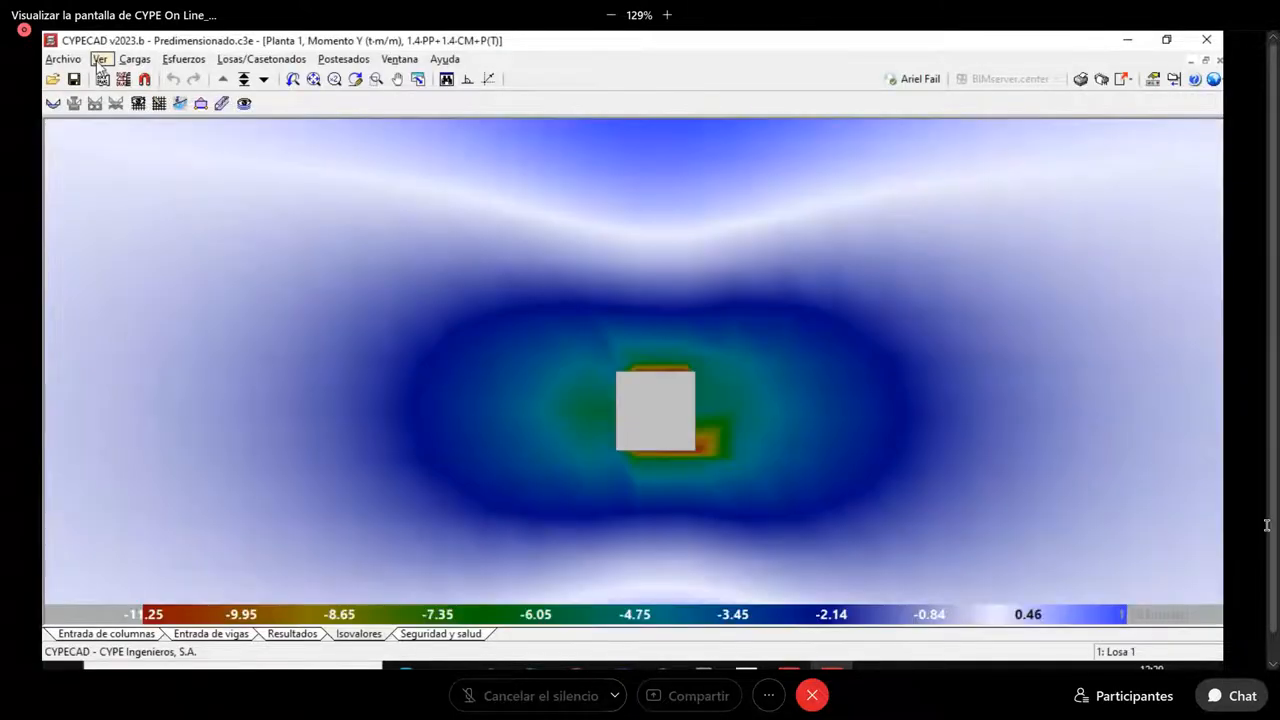
{"action": "left_click", "coordinate": [100, 60]}
{"action": "left_click", "coordinate": [110, 79]}
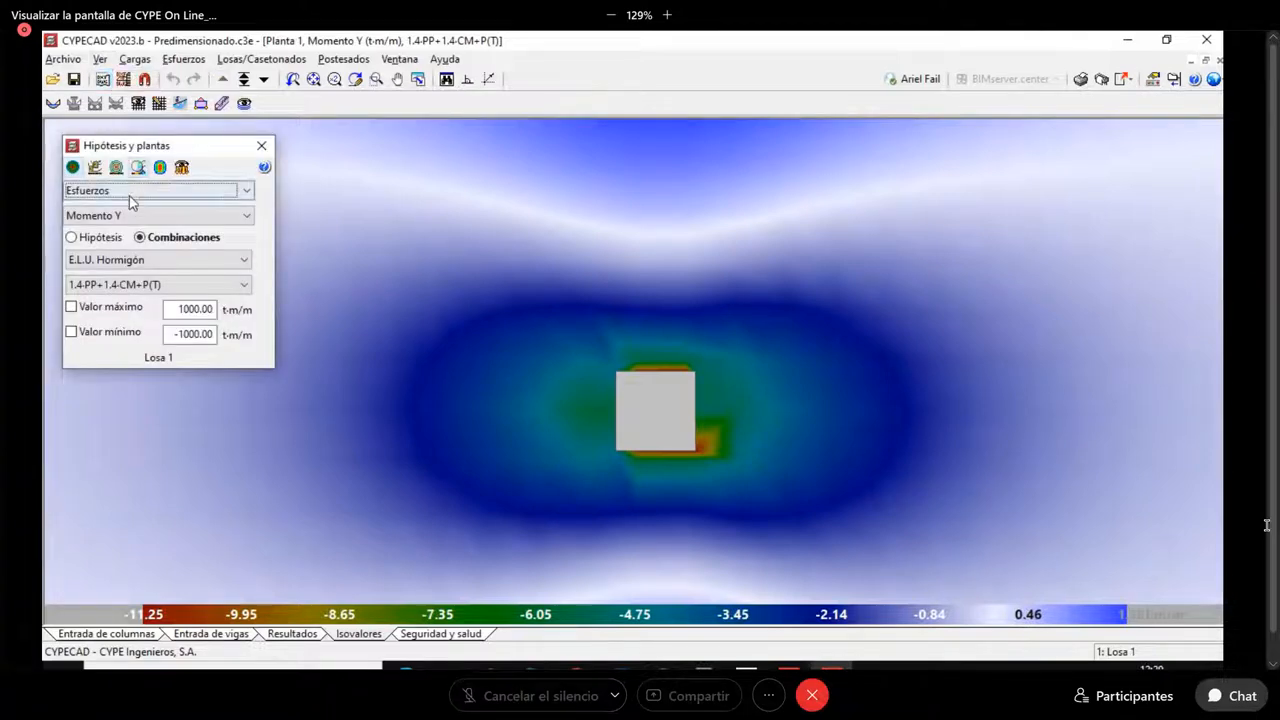
{"action": "left_click", "coordinate": [130, 192]}
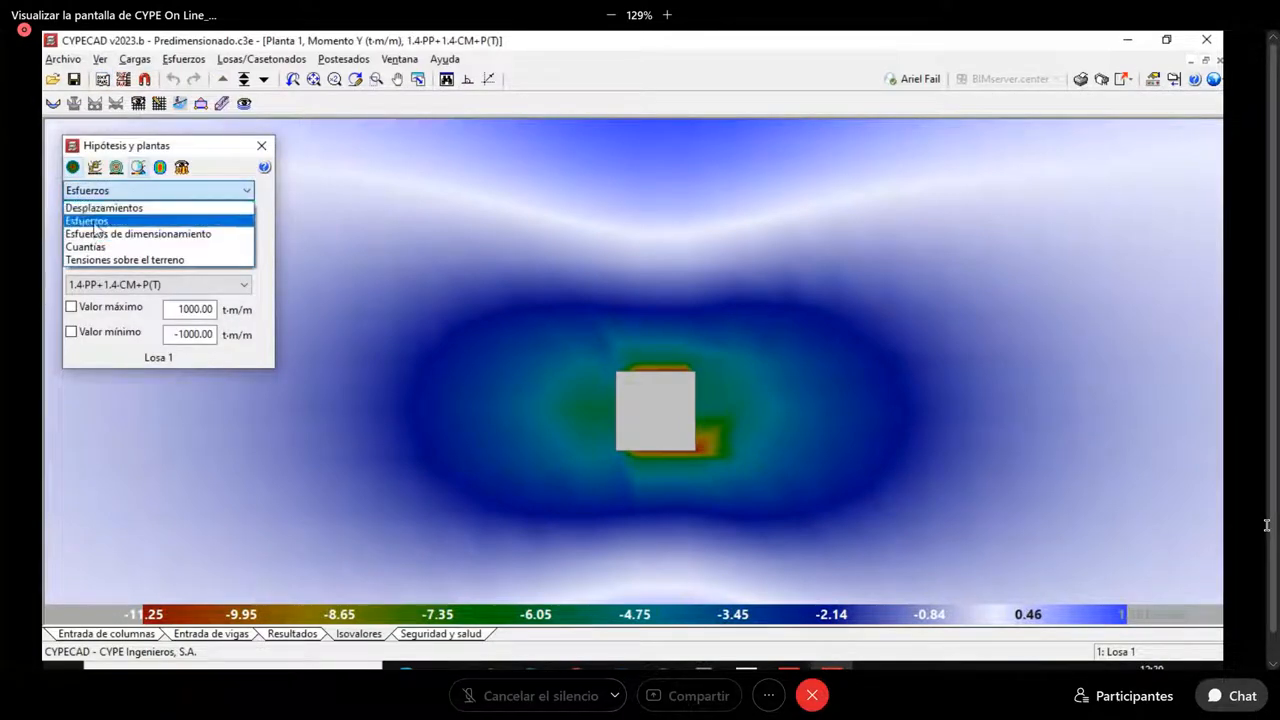
{"action": "left_click", "coordinate": [95, 221]}
{"action": "left_click", "coordinate": [100, 215]}
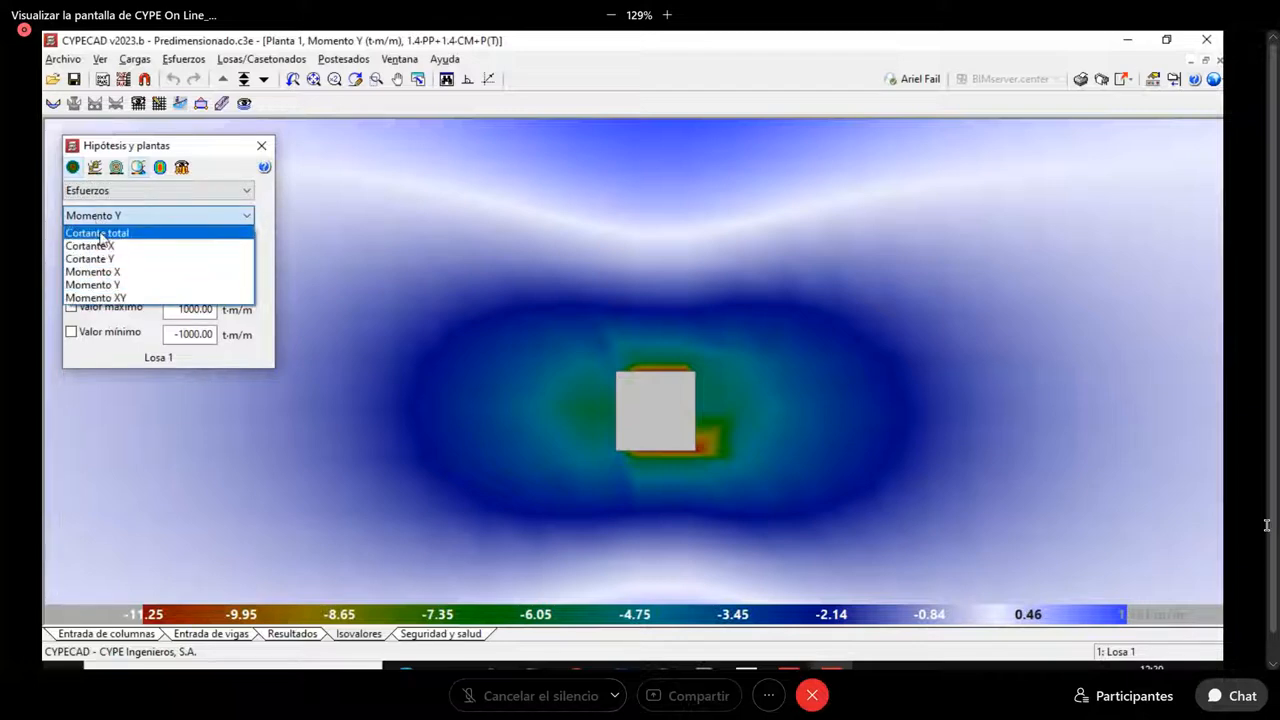
{"action": "left_click", "coordinate": [100, 234]}
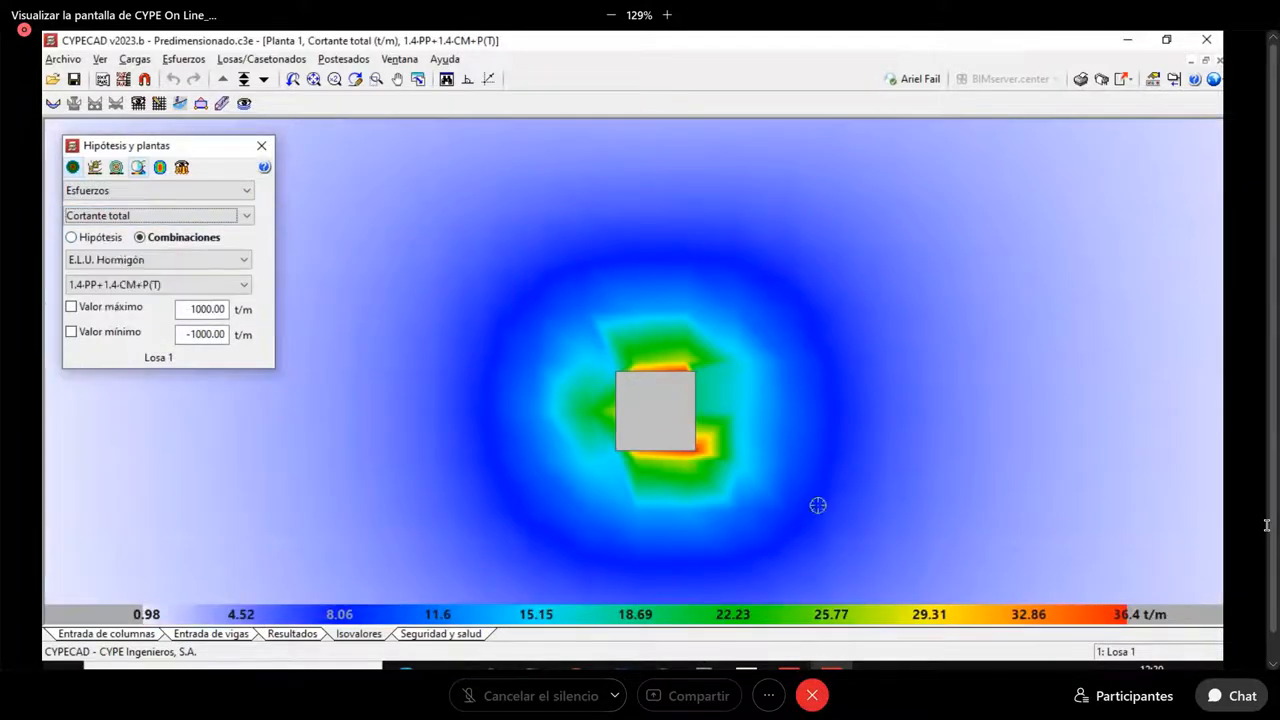
{"action": "scroll", "coordinate": [668, 493], "scroll_direction": "up", "scroll_amount": 1}
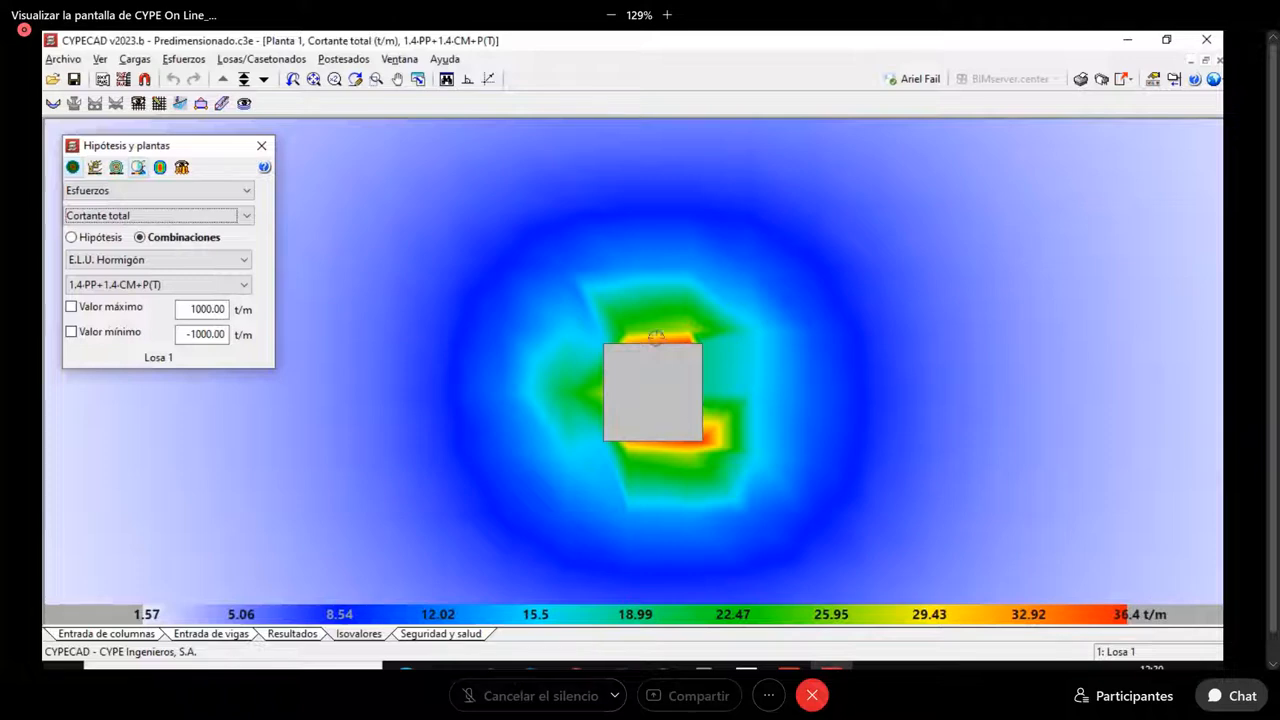
{"action": "scroll", "coordinate": [774, 326], "scroll_direction": "down", "scroll_amount": 3}
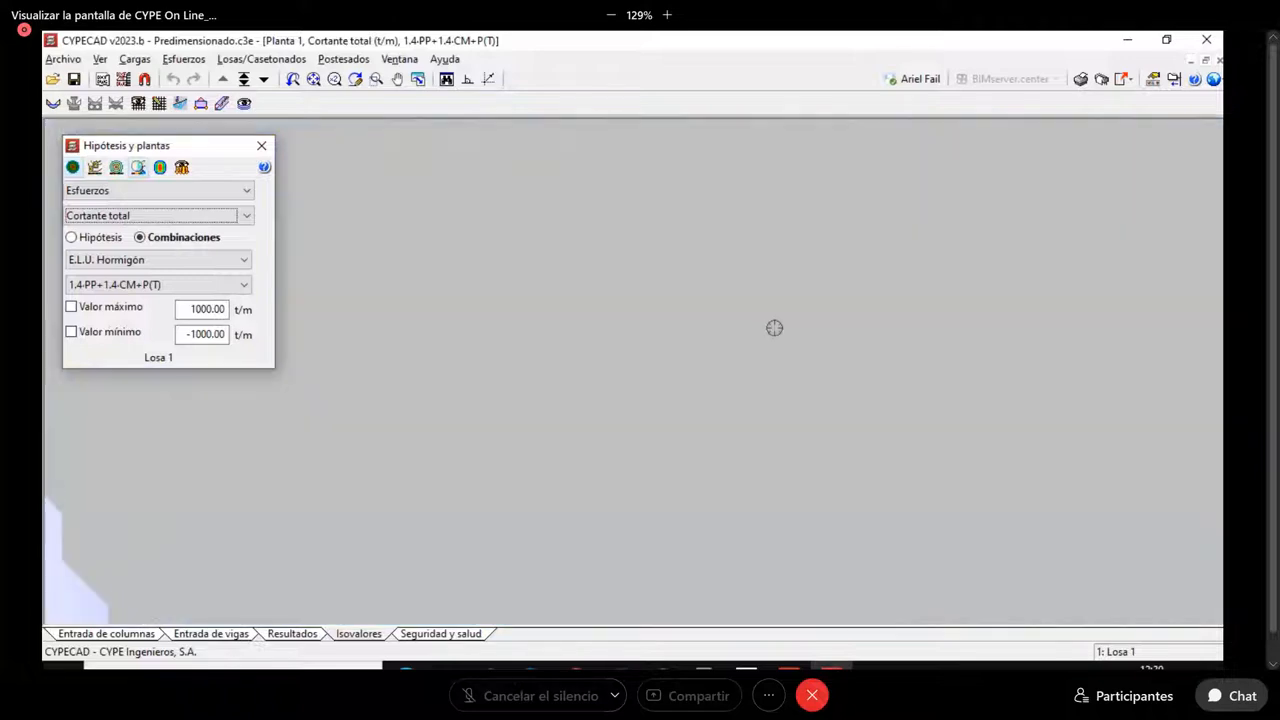
{"action": "scroll", "coordinate": [774, 328], "scroll_direction": "down", "scroll_amount": 2}
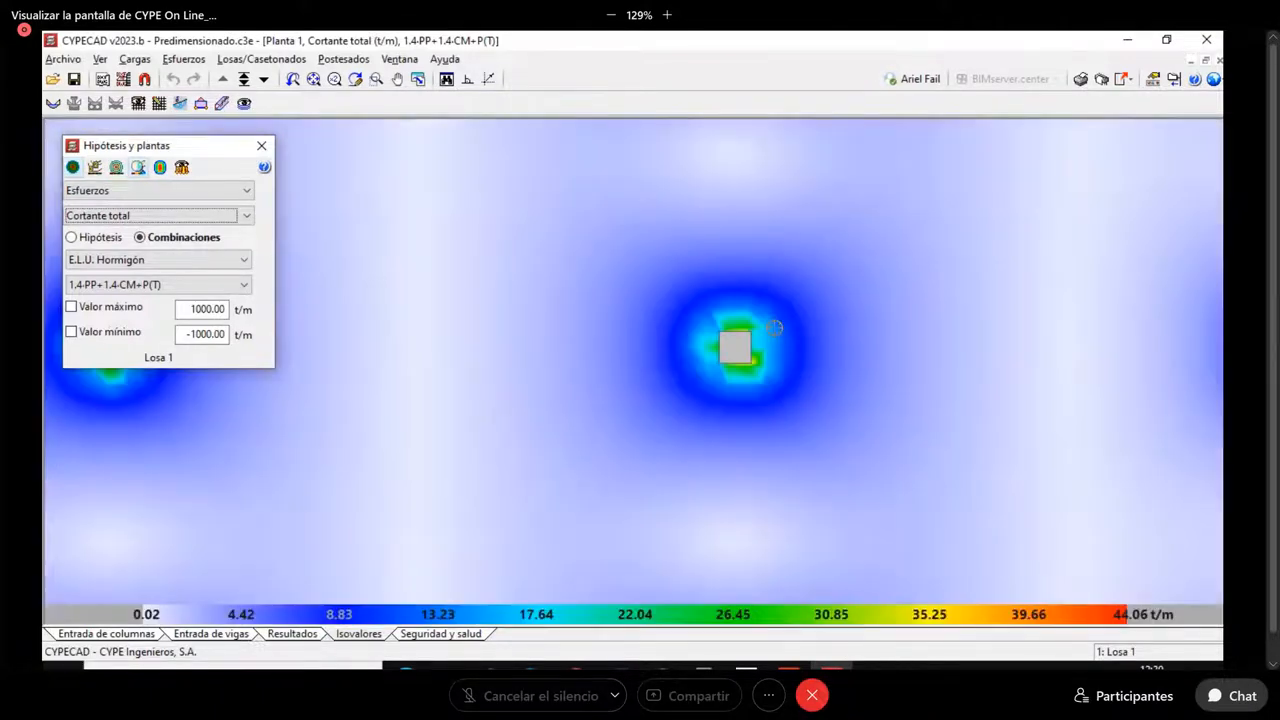
{"action": "scroll", "coordinate": [774, 328], "scroll_direction": "up", "scroll_amount": 2}
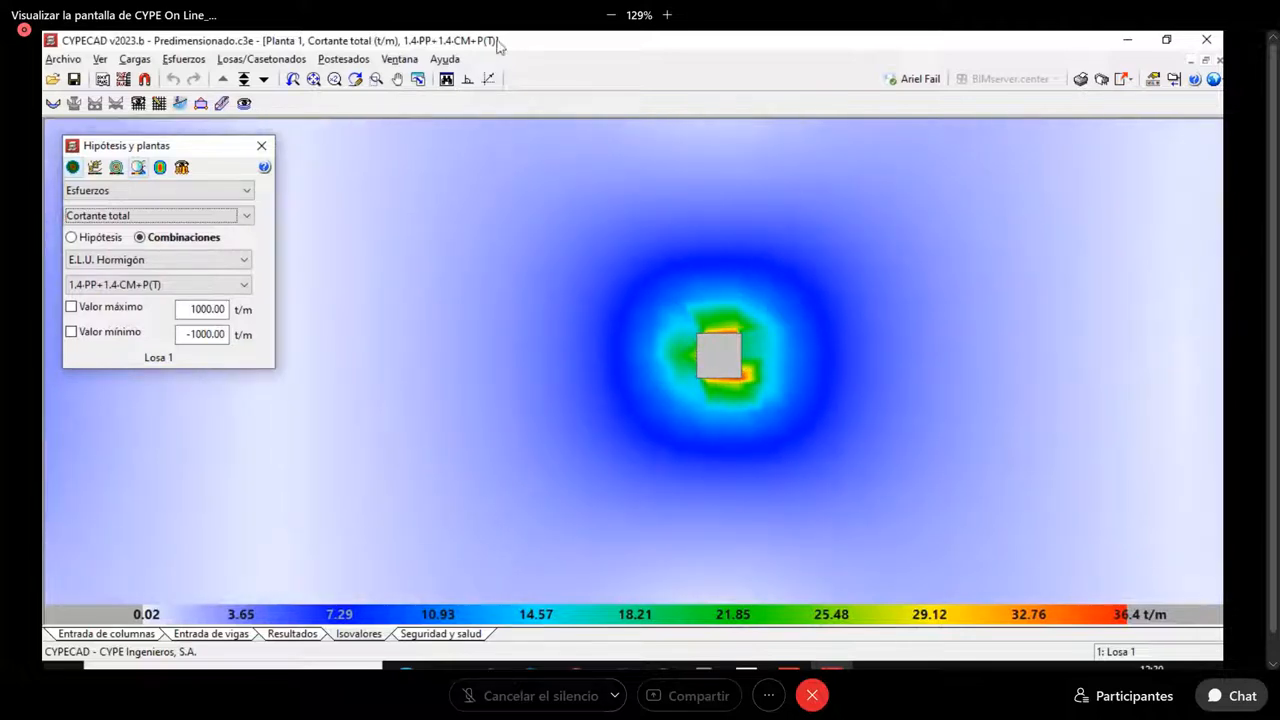
Overlay the Armadura por tensiones tangenciales with its Diámetro on the shear isovalues and examine it around the column
{"action": "left_click", "coordinate": [138, 103]}
{"action": "left_click", "coordinate": [488, 381]}
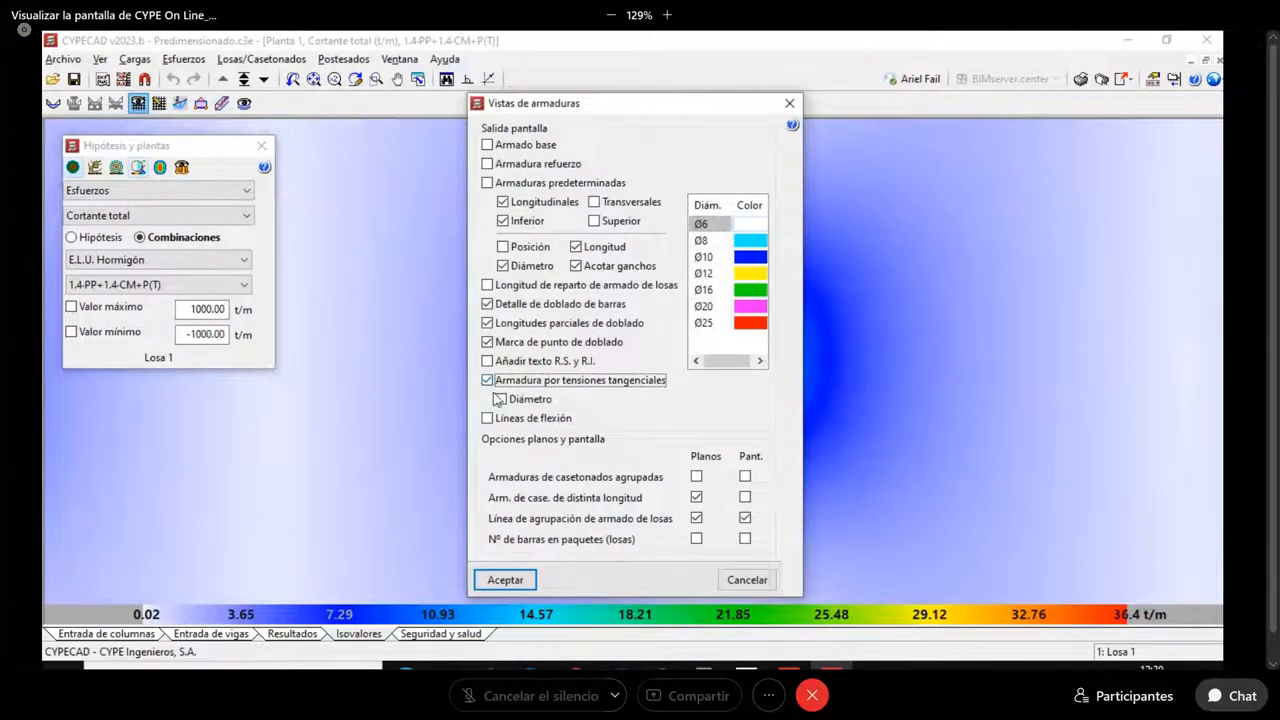
{"action": "left_click", "coordinate": [502, 400]}
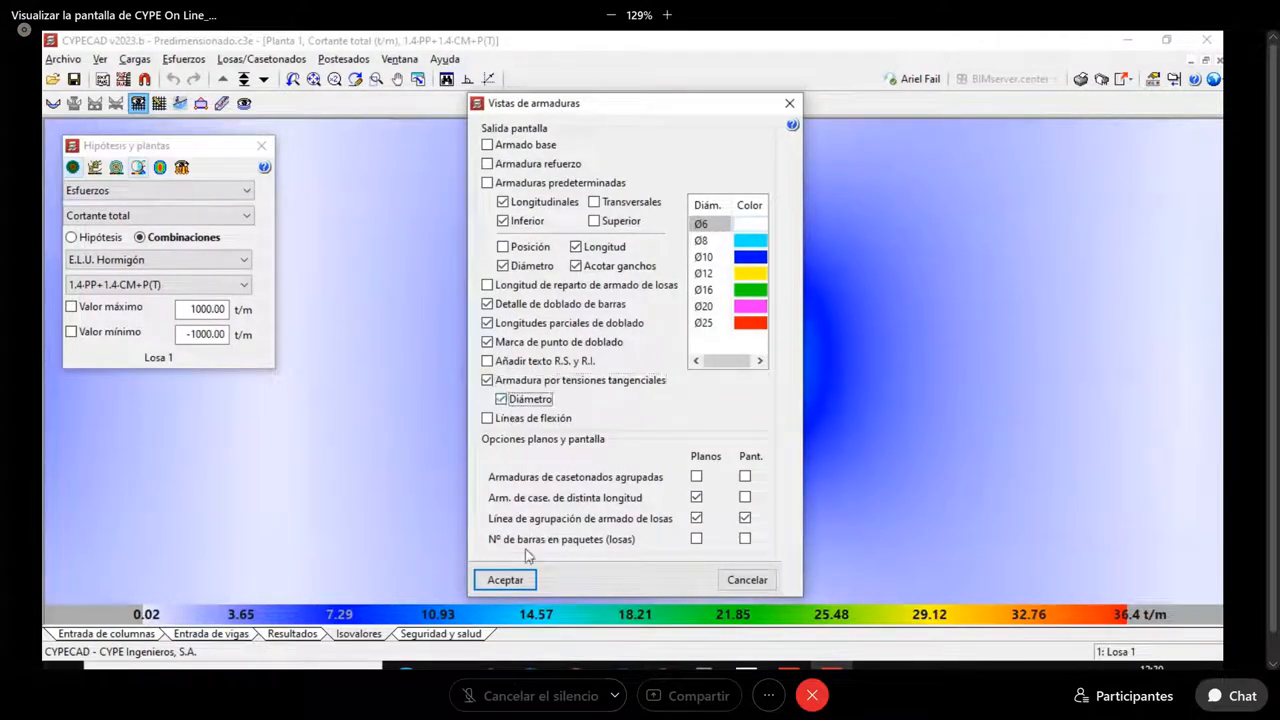
{"action": "left_click", "coordinate": [505, 580]}
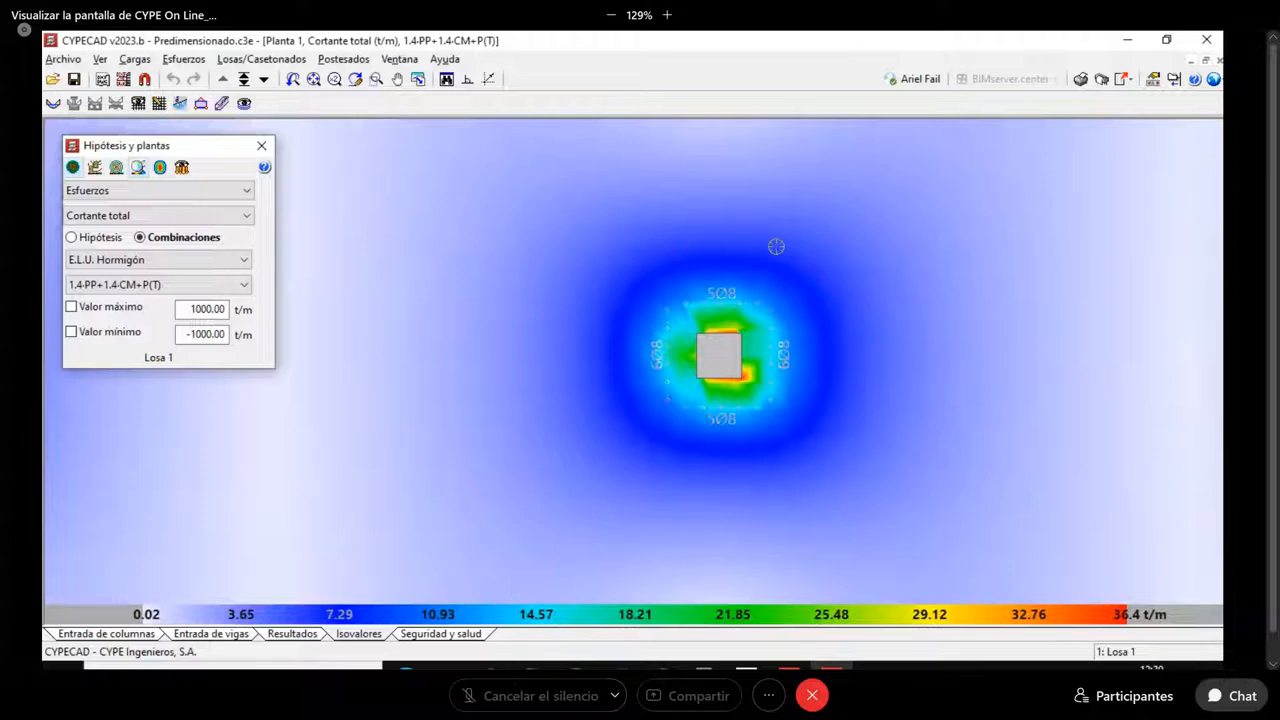
{"action": "scroll", "coordinate": [776, 246], "scroll_direction": "up", "scroll_amount": 2}
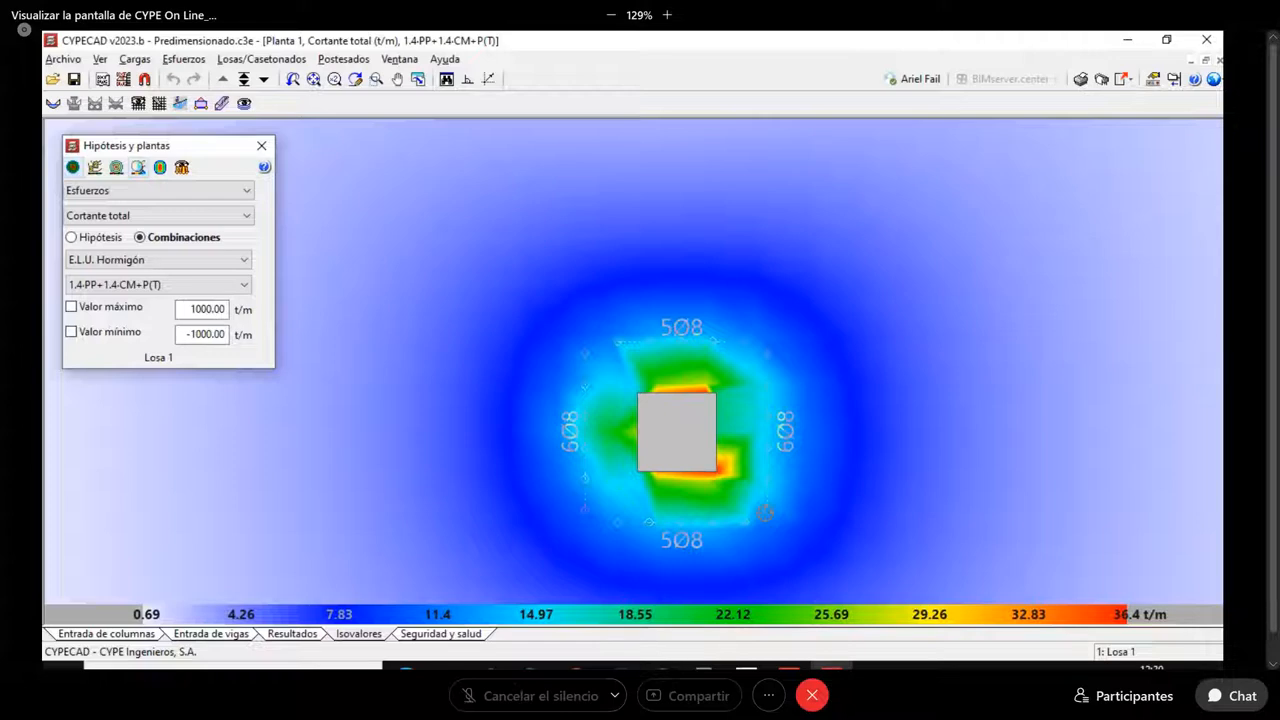
Return to the results view and open the slab Punzonamiento tools at column C40
{"action": "left_click", "coordinate": [292, 633]}
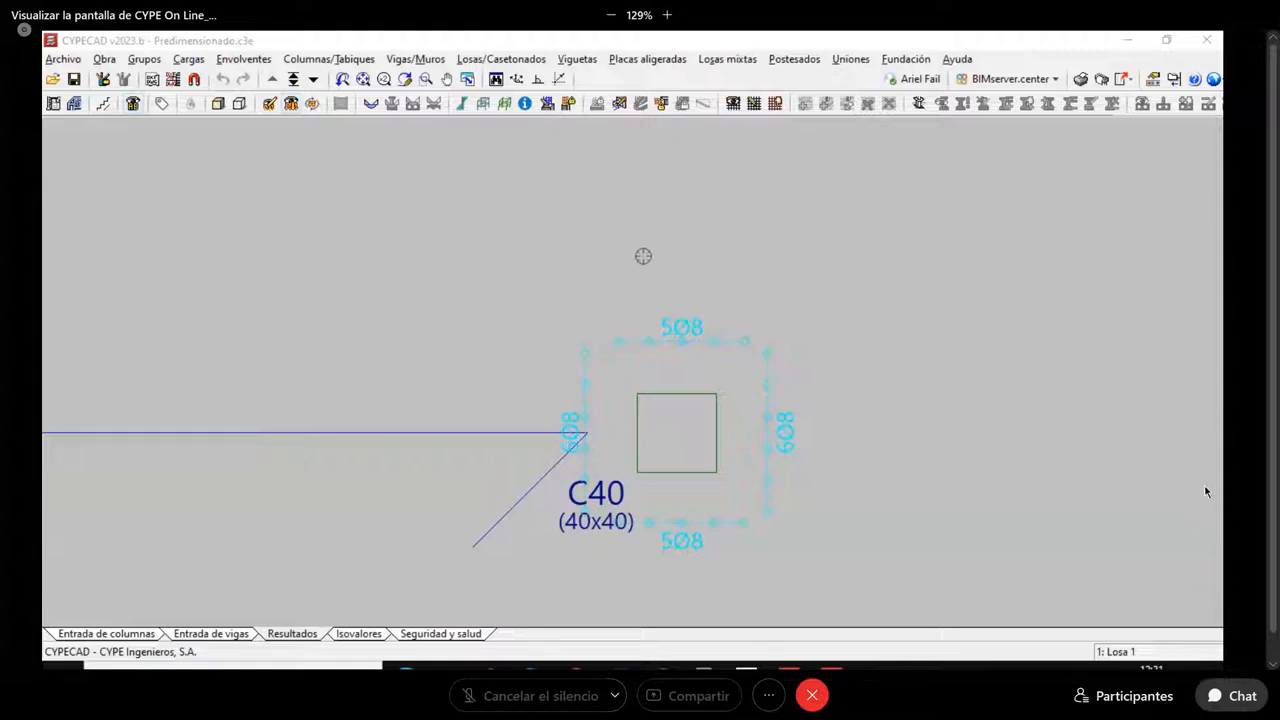
{"action": "scroll", "coordinate": [634, 262], "scroll_direction": "down", "scroll_amount": 2}
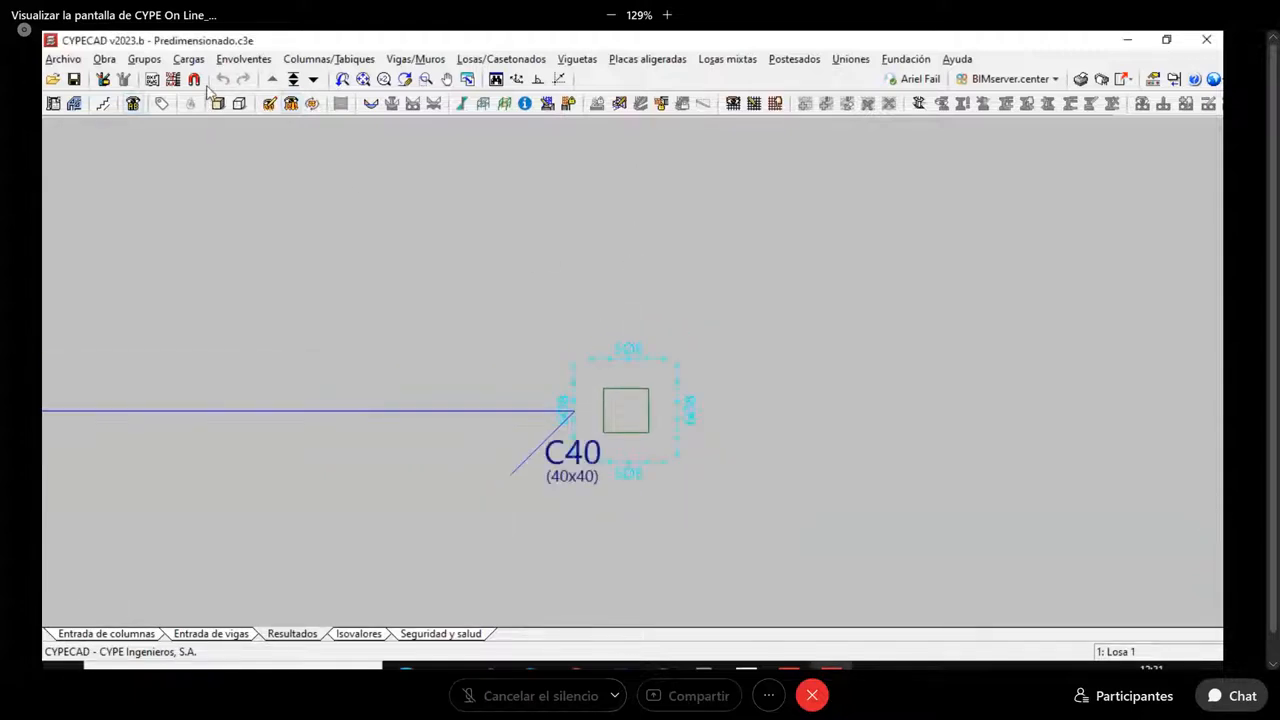
{"action": "left_click", "coordinate": [500, 59]}
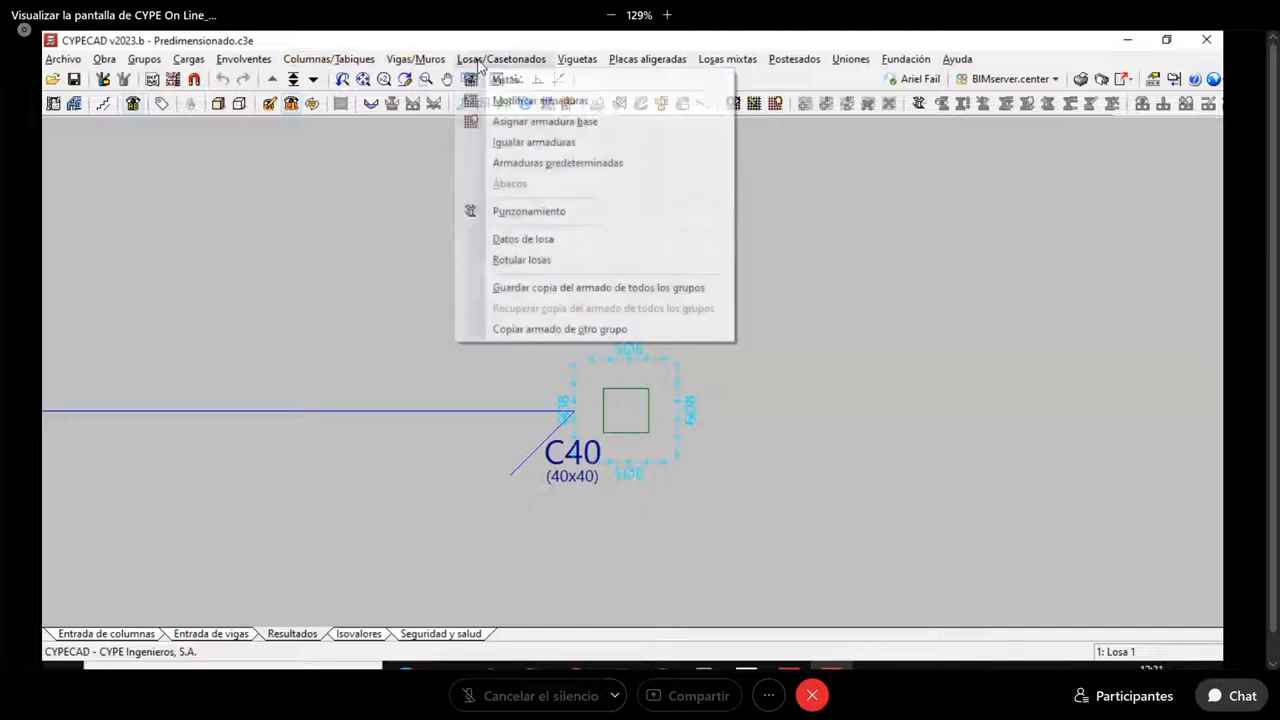
{"action": "left_click", "coordinate": [519, 212]}
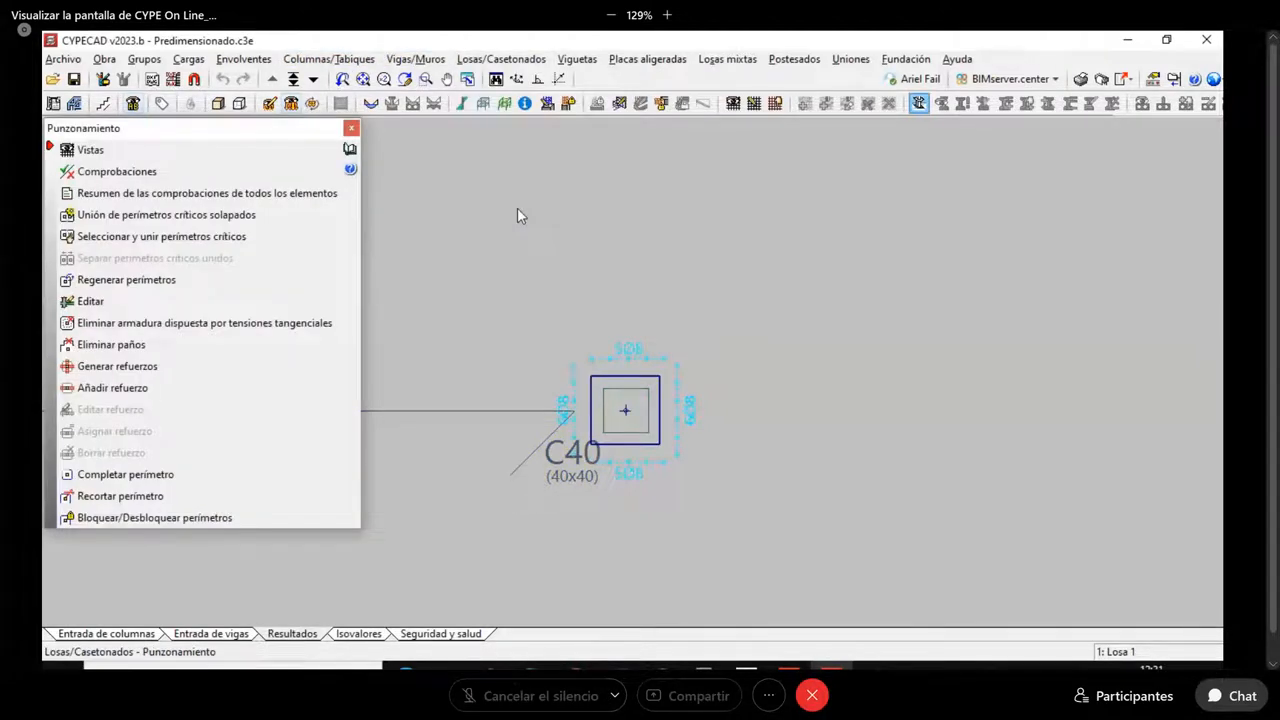
{"action": "scroll", "coordinate": [502, 355], "scroll_direction": "up", "scroll_amount": 2}
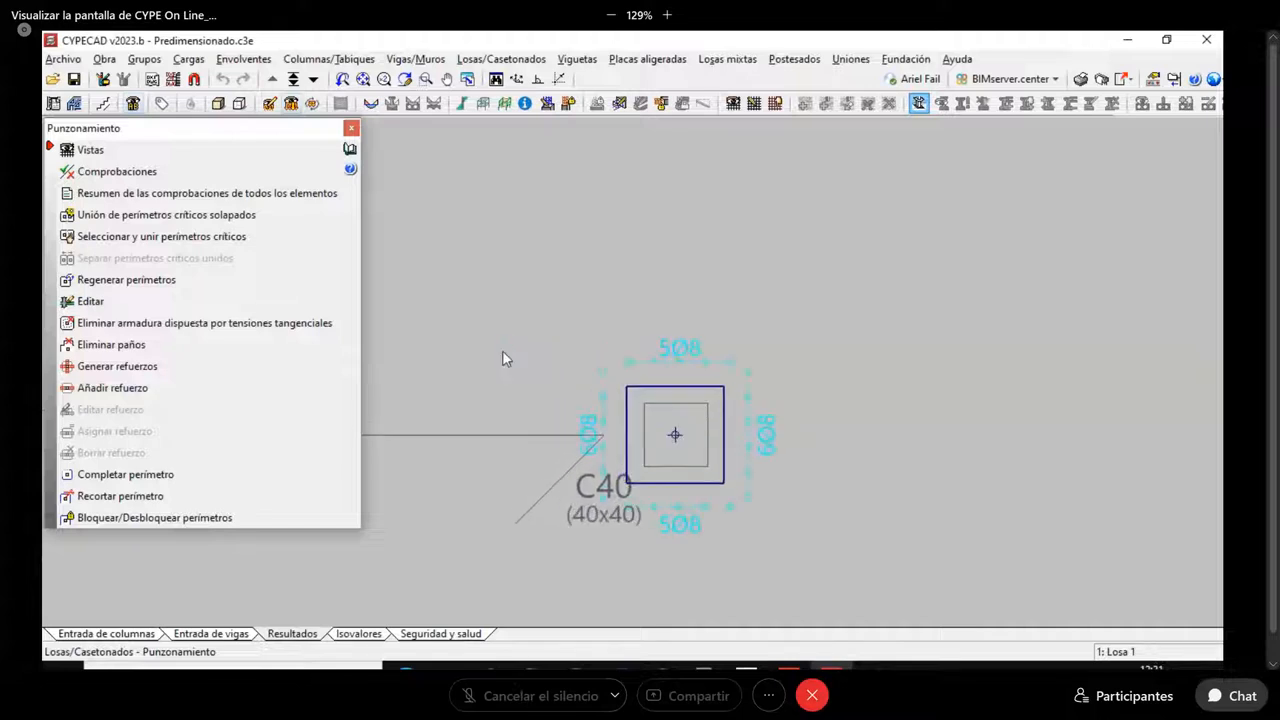
{"action": "scroll", "coordinate": [503, 358], "scroll_direction": "up", "scroll_amount": 1}
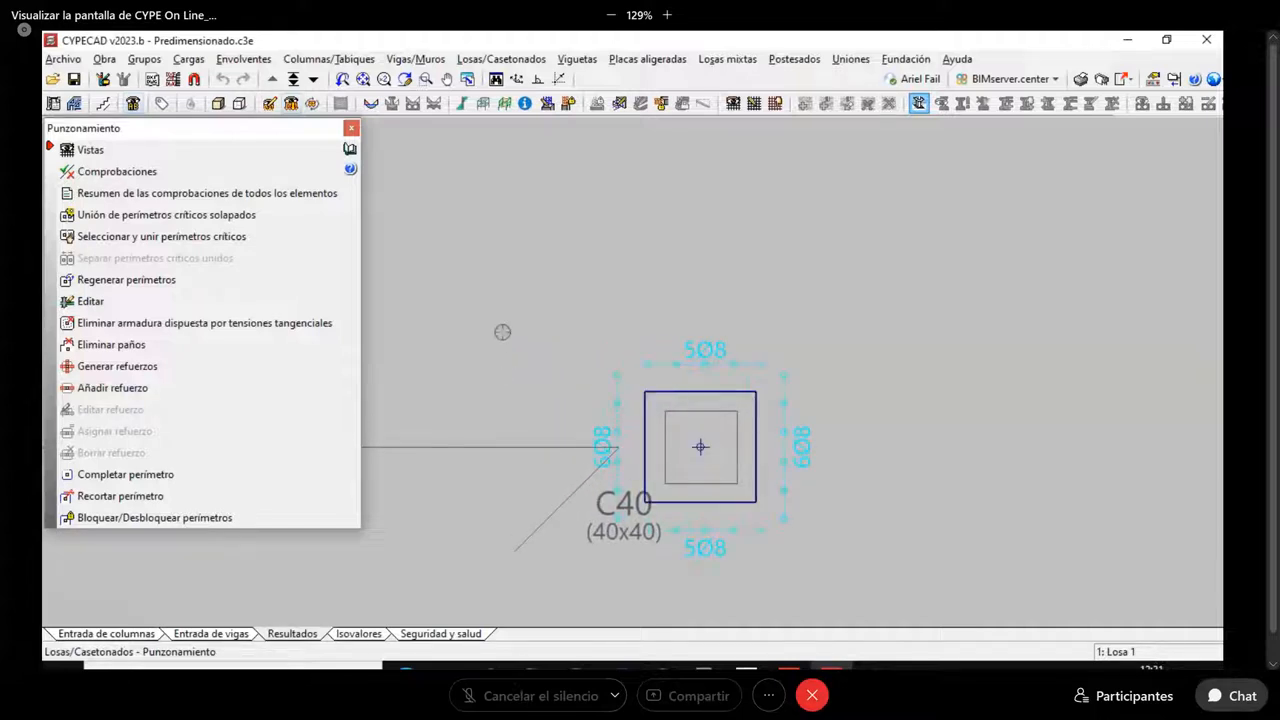
Run the punching shear Comprobaciones for column C40 and read through the detailed check report
{"action": "left_click", "coordinate": [88, 175]}
{"action": "left_click", "coordinate": [96, 173]}
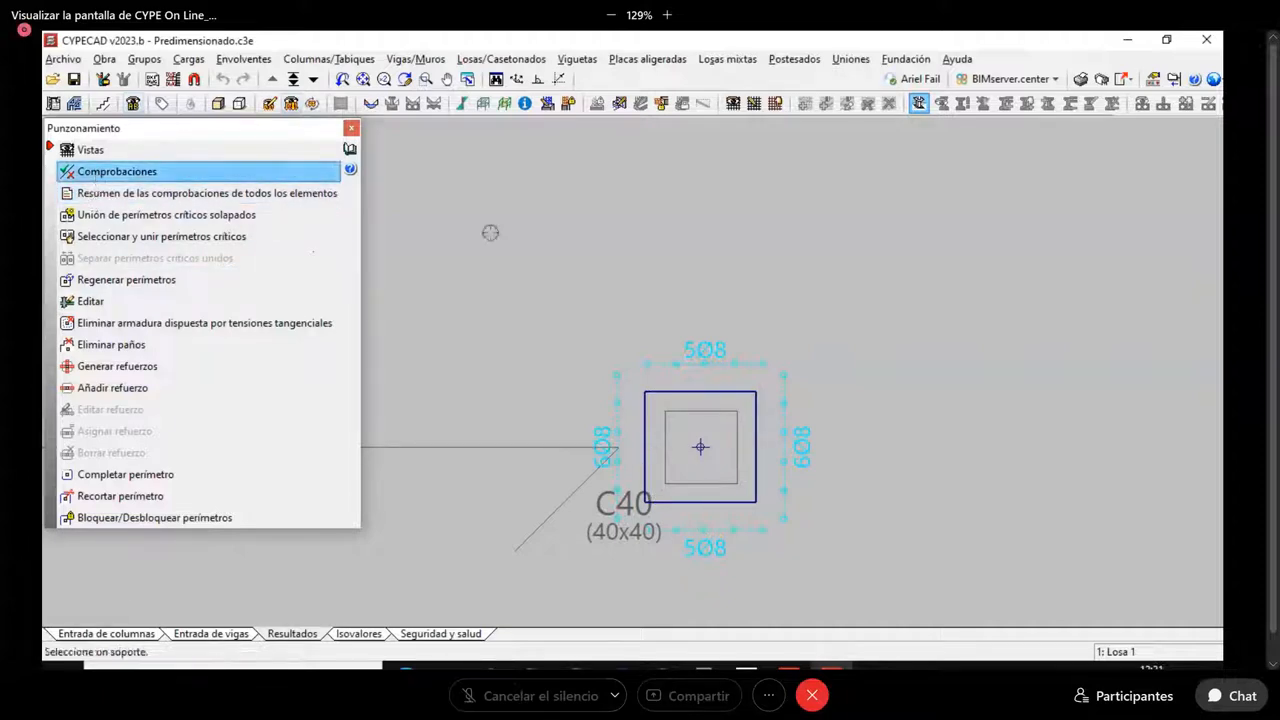
{"action": "left_click", "coordinate": [678, 403]}
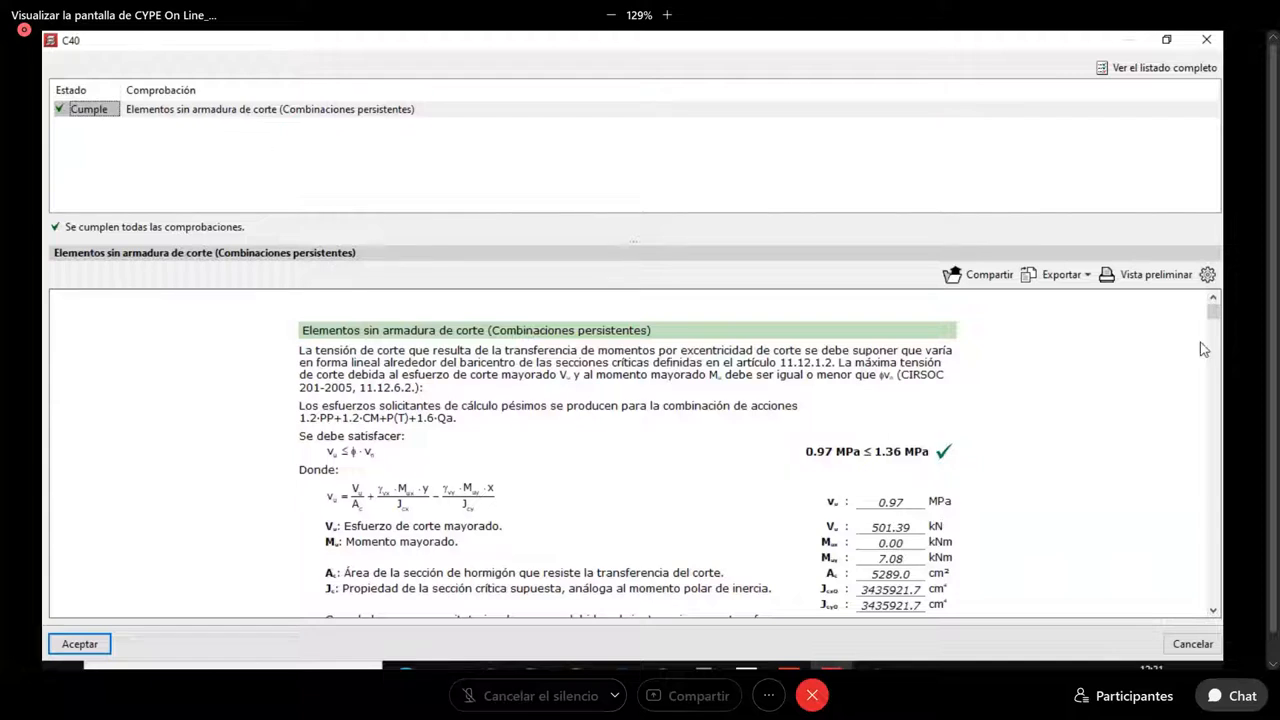
{"action": "scroll", "coordinate": [958, 433], "scroll_direction": "down", "scroll_amount": 2}
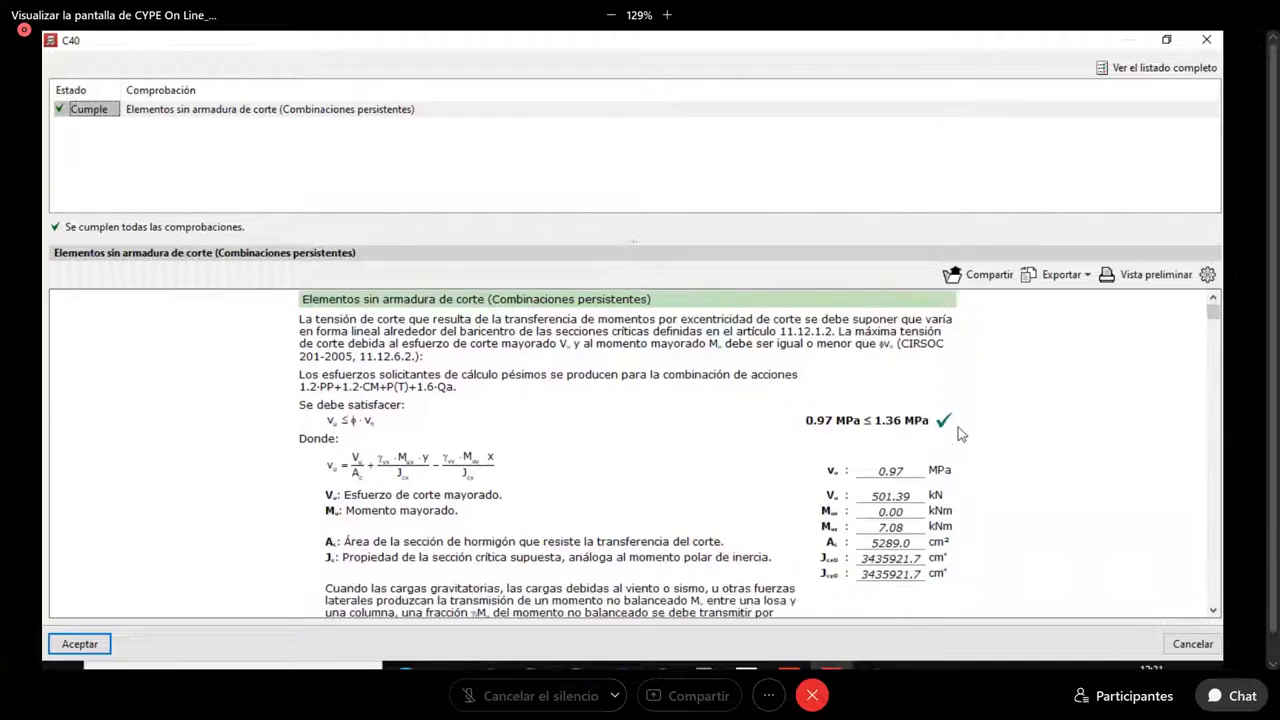
{"action": "scroll", "coordinate": [1009, 430], "scroll_direction": "up", "scroll_amount": 2}
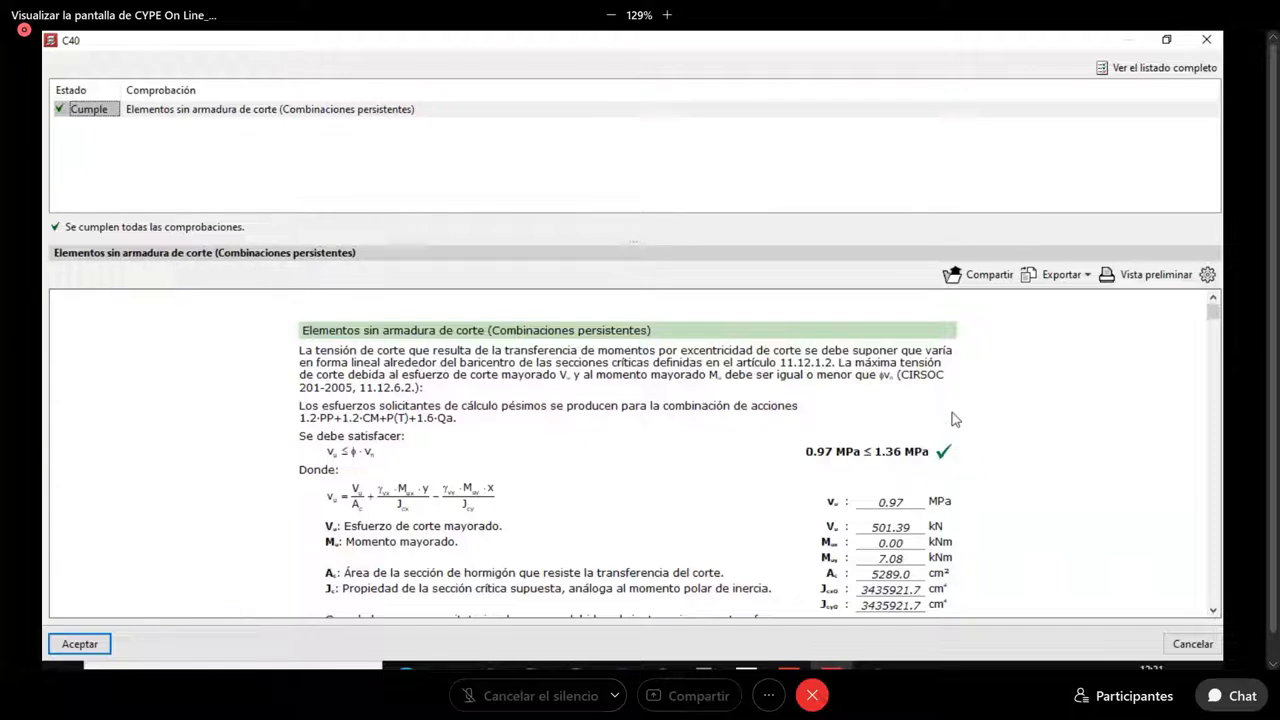
{"action": "scroll", "coordinate": [952, 419], "scroll_direction": "down", "scroll_amount": 6}
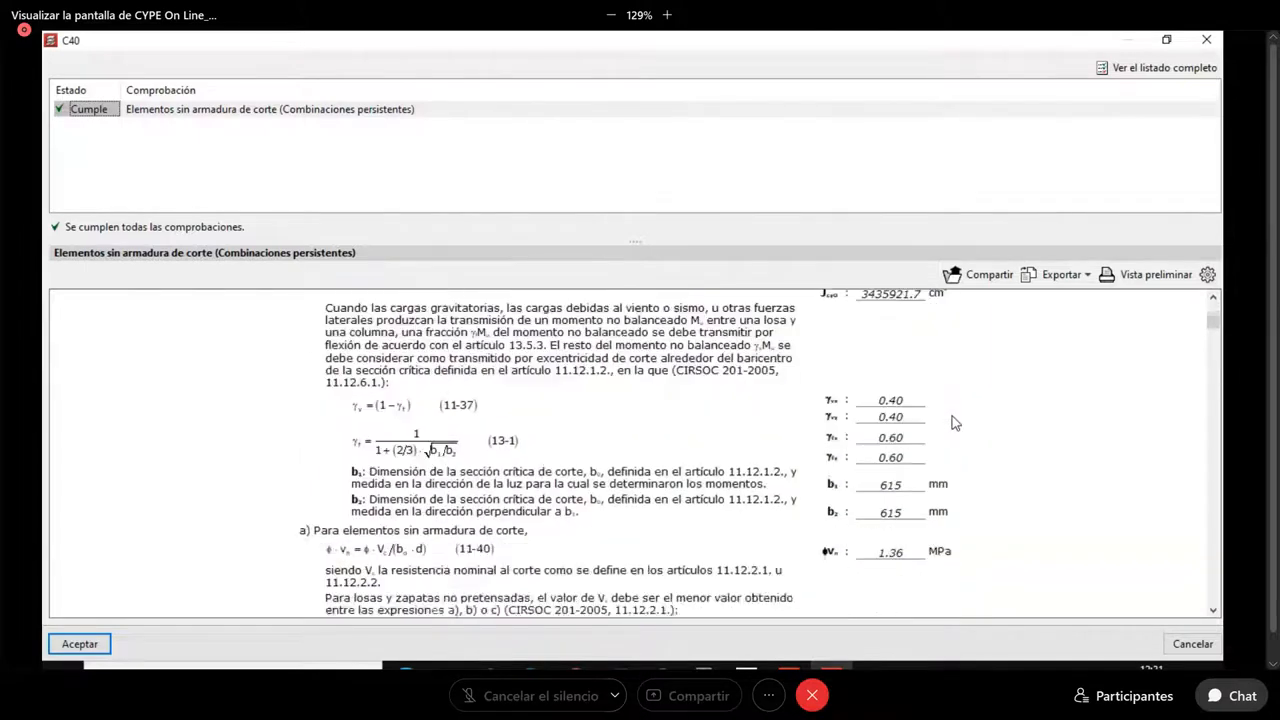
{"action": "scroll", "coordinate": [952, 422], "scroll_direction": "up", "scroll_amount": 6}
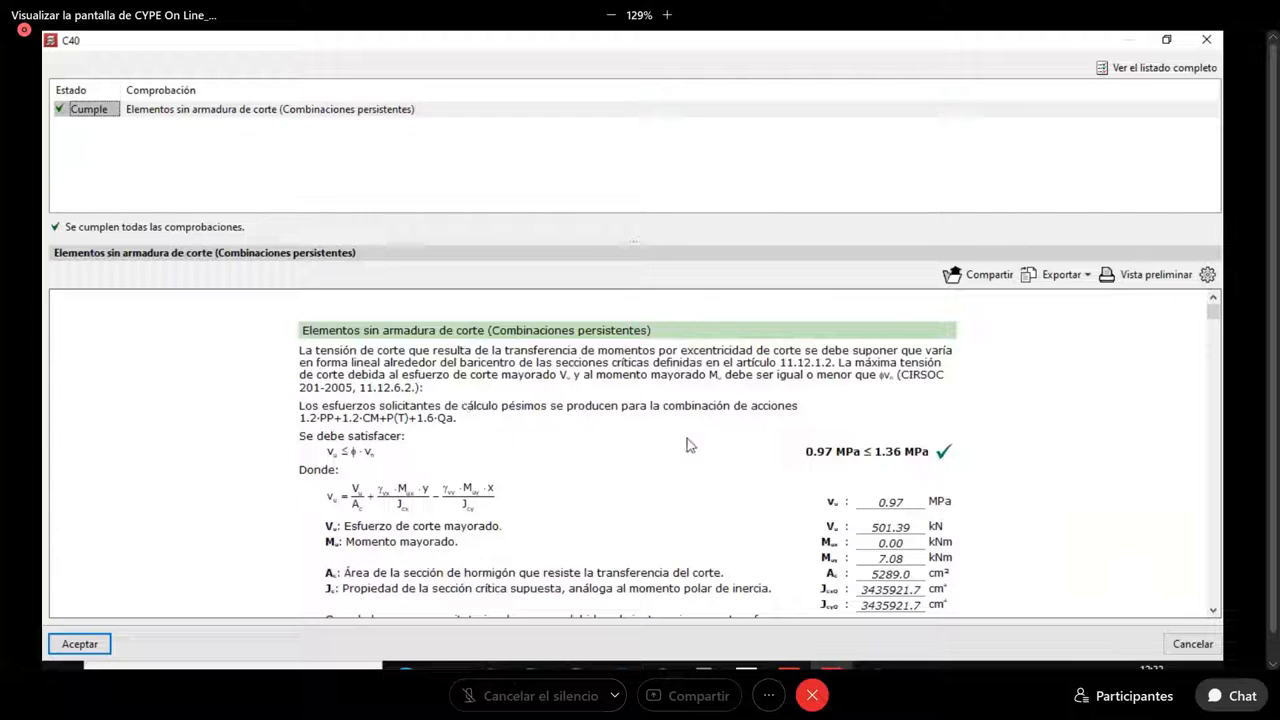
Finish reading the punching check report for column C40, close it and inspect the column's critical perimeter data on the plan
{"action": "scroll", "coordinate": [687, 445], "scroll_direction": "down", "scroll_amount": 10}
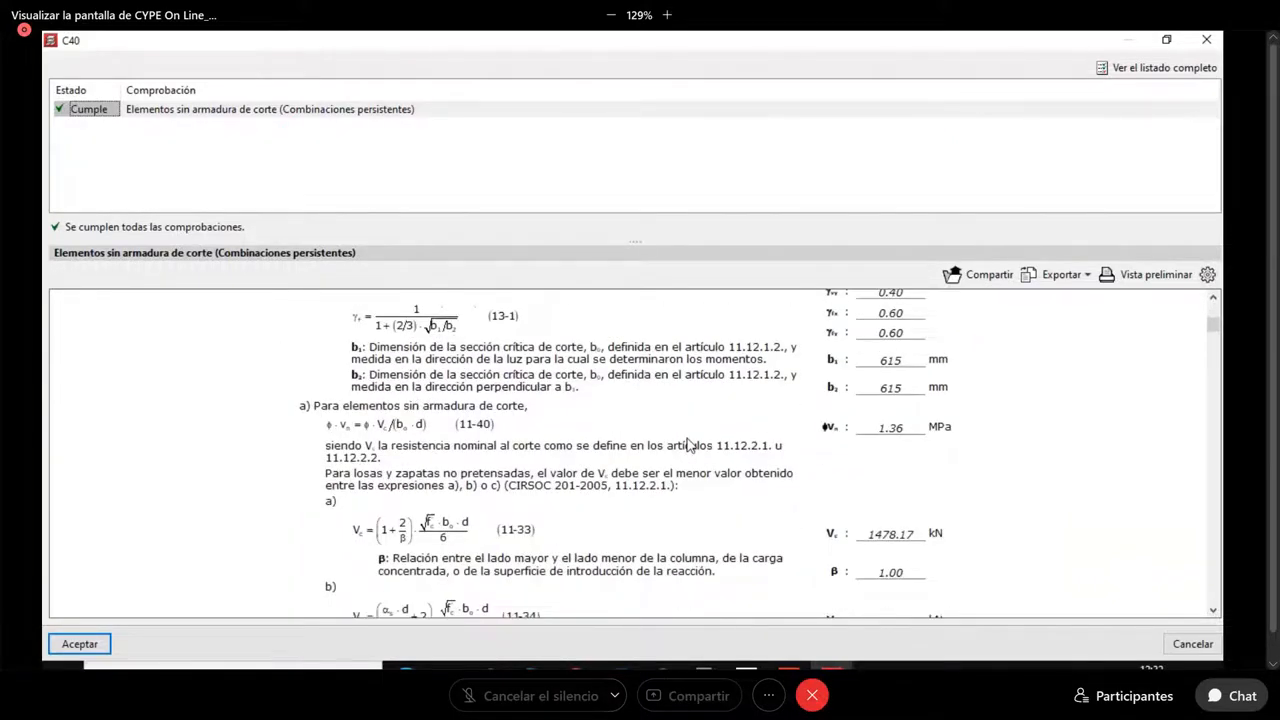
{"action": "left_click", "coordinate": [1206, 41]}
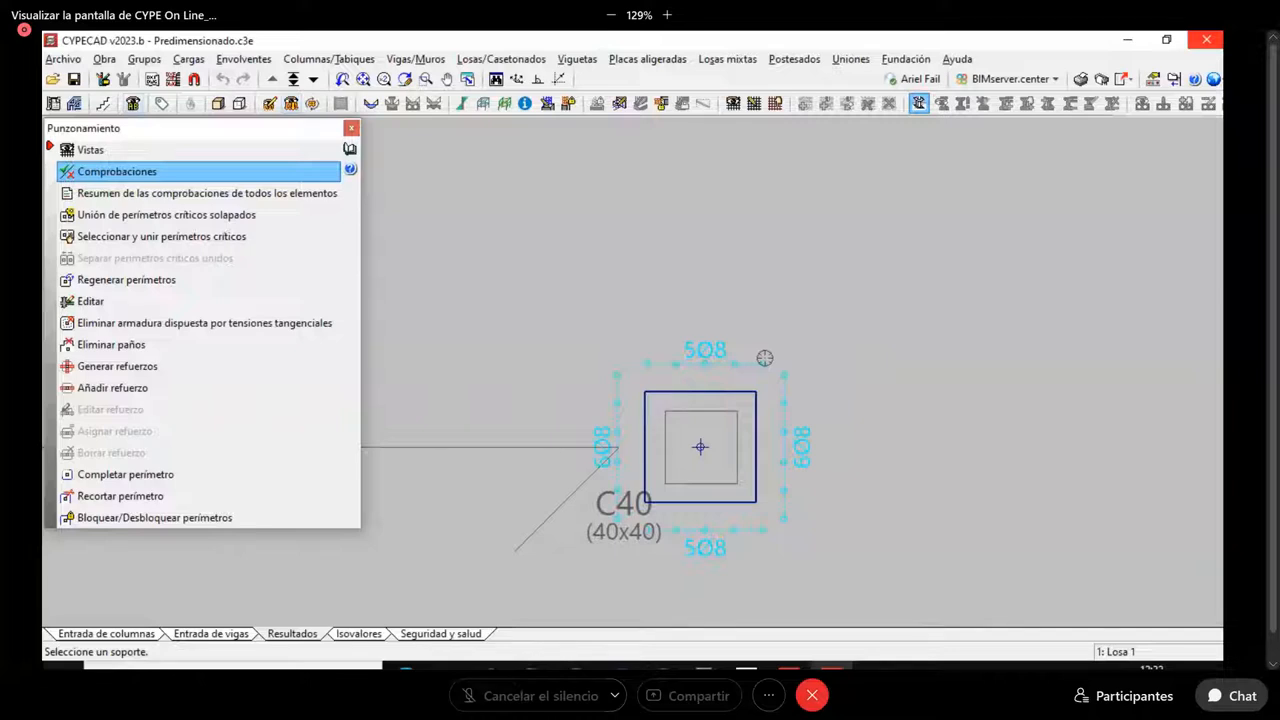
{"action": "mouse_move", "coordinate": [743, 449]}
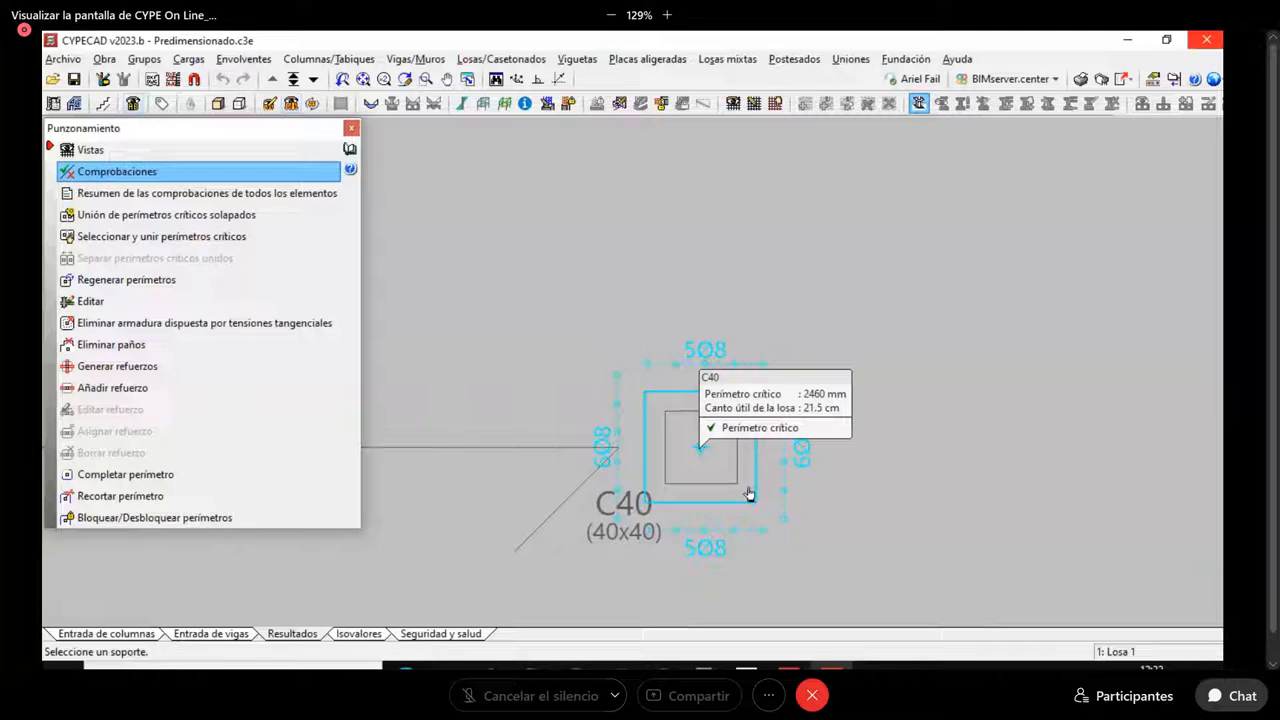
Generate the Resumen de las comprobaciones de todos los elementos for punching shear, look through the column results and close the report
{"action": "left_click", "coordinate": [249, 193]}
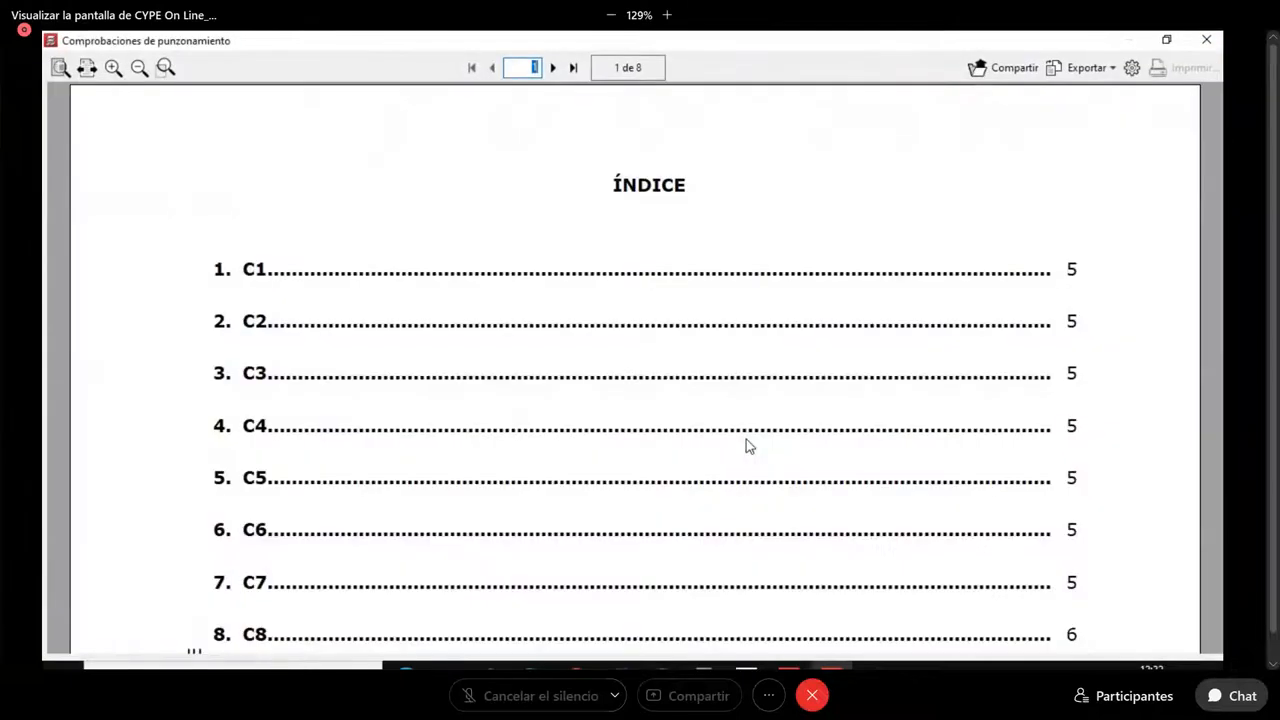
{"action": "left_click_drag", "start_coordinate": [1212, 108], "coordinate": [1215, 283]}
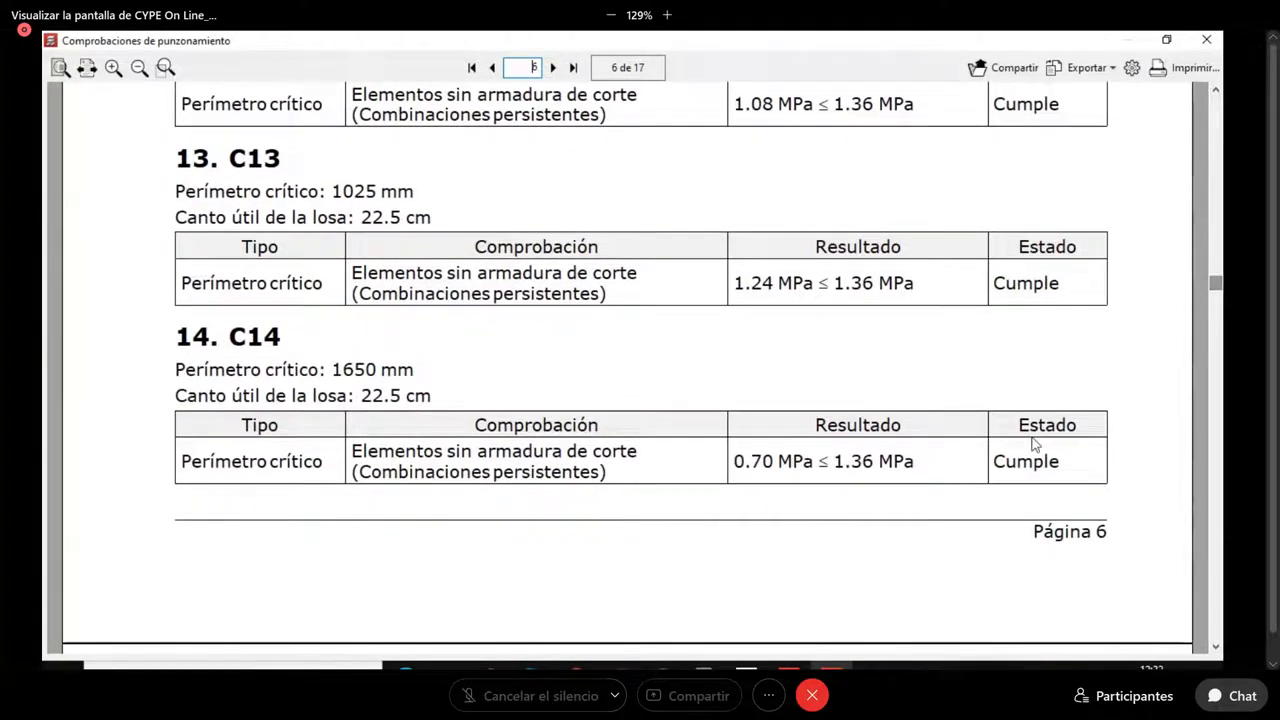
{"action": "scroll", "coordinate": [1048, 468], "scroll_direction": "down", "scroll_amount": 3}
{"action": "scroll", "coordinate": [1055, 471], "scroll_direction": "down", "scroll_amount": 8}
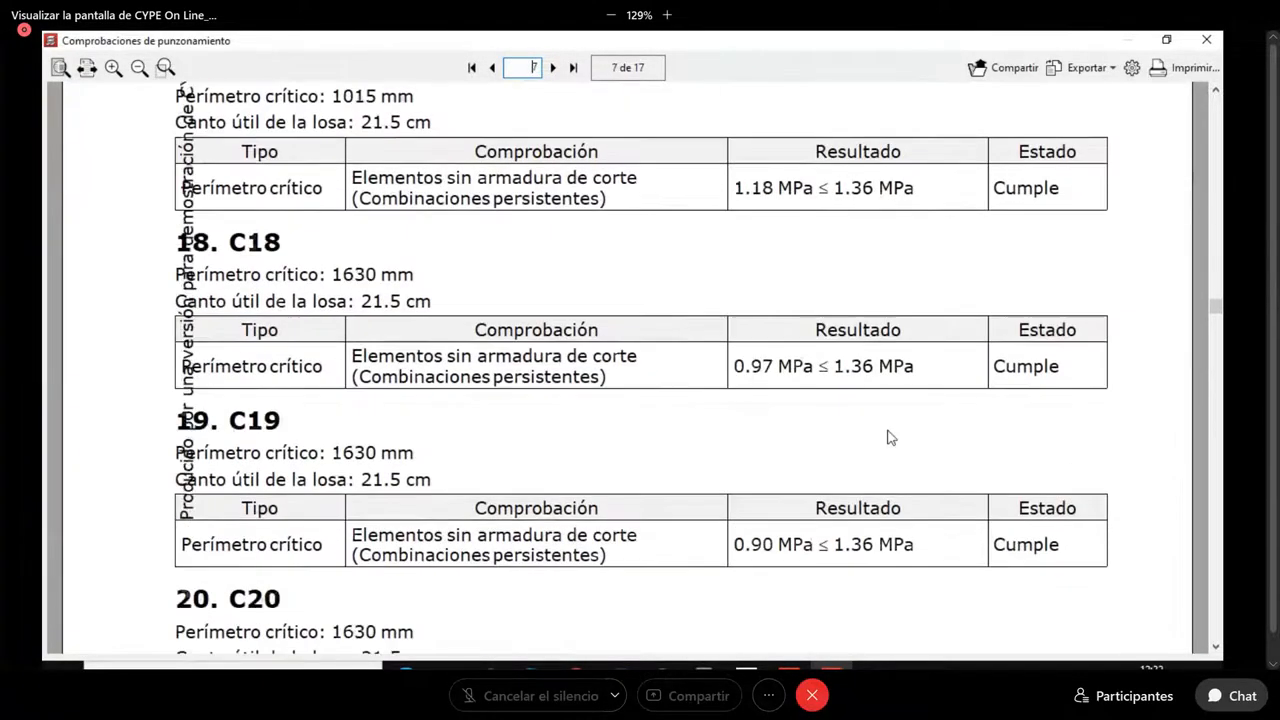
{"action": "scroll", "coordinate": [887, 386], "scroll_direction": "down", "scroll_amount": 3, "text": "ctrl"}
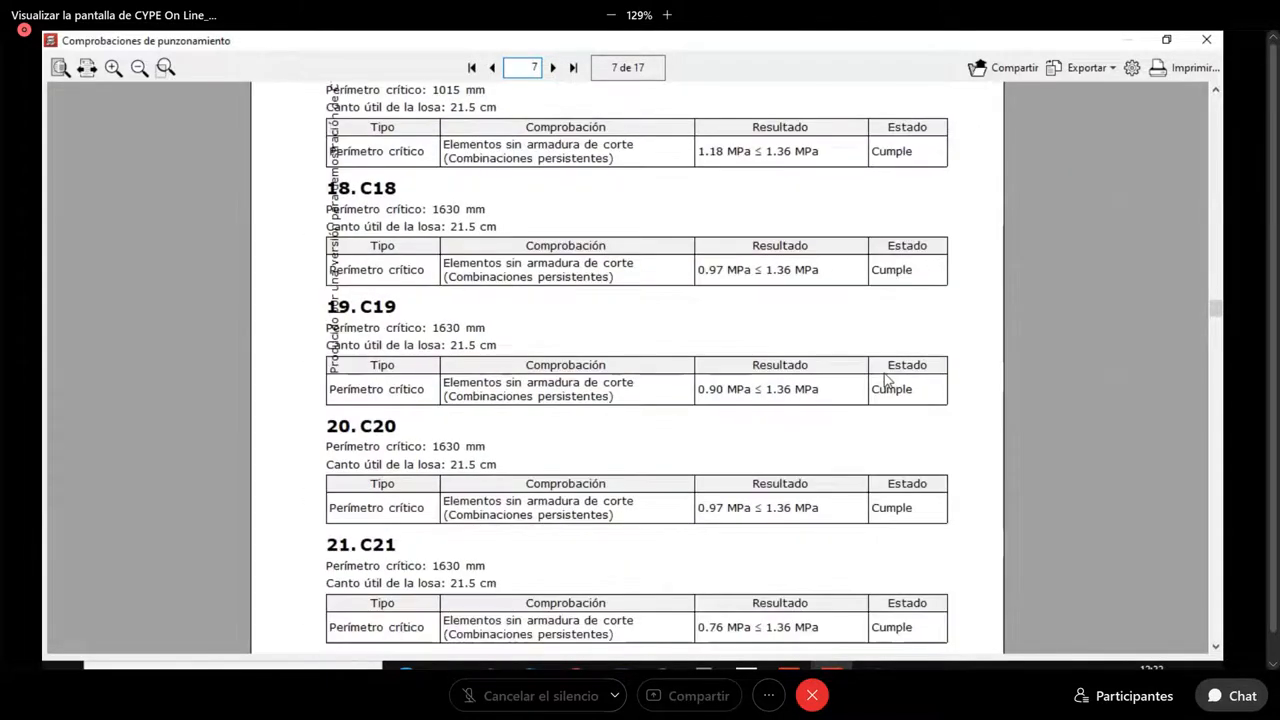
{"action": "left_click_drag", "start_coordinate": [1210, 323], "coordinate": [1216, 100]}
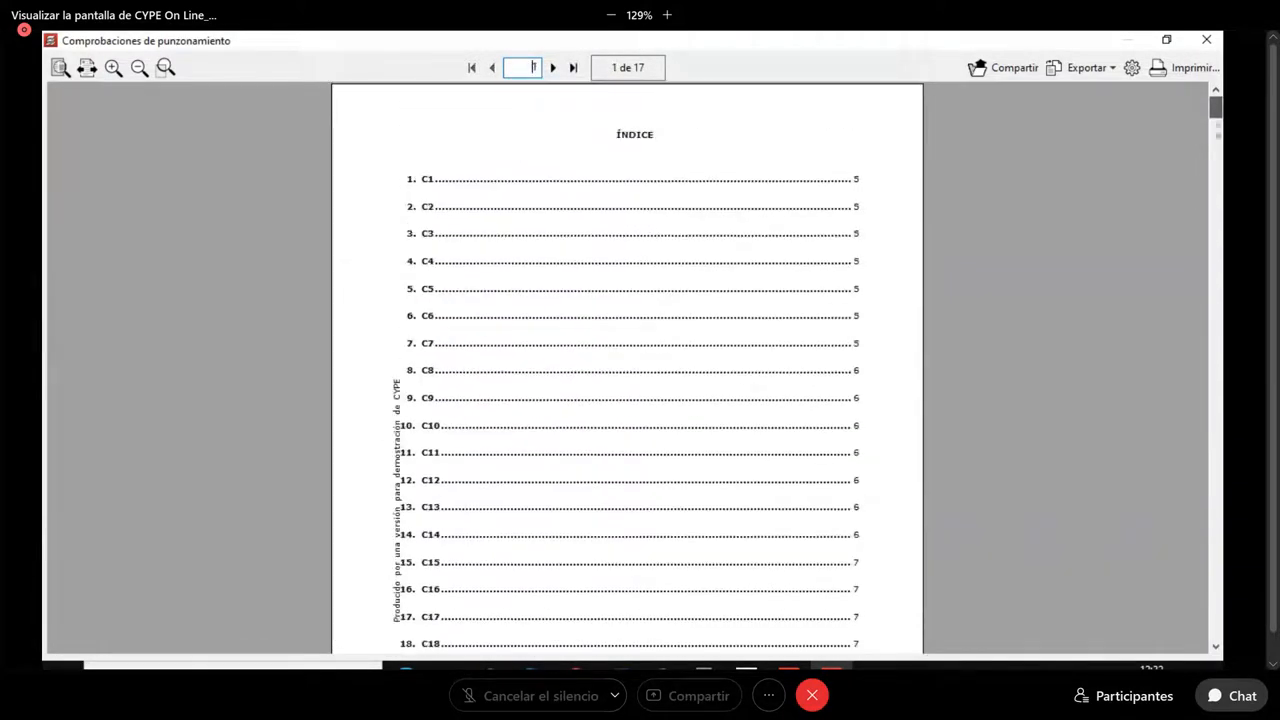
{"action": "left_click", "coordinate": [1207, 41]}
Examine the critical perimeters and punching reinforcement on the lower floor plans, including the columns around C92 and C95
{"action": "scroll", "coordinate": [830, 347], "scroll_direction": "down", "scroll_amount": 5}
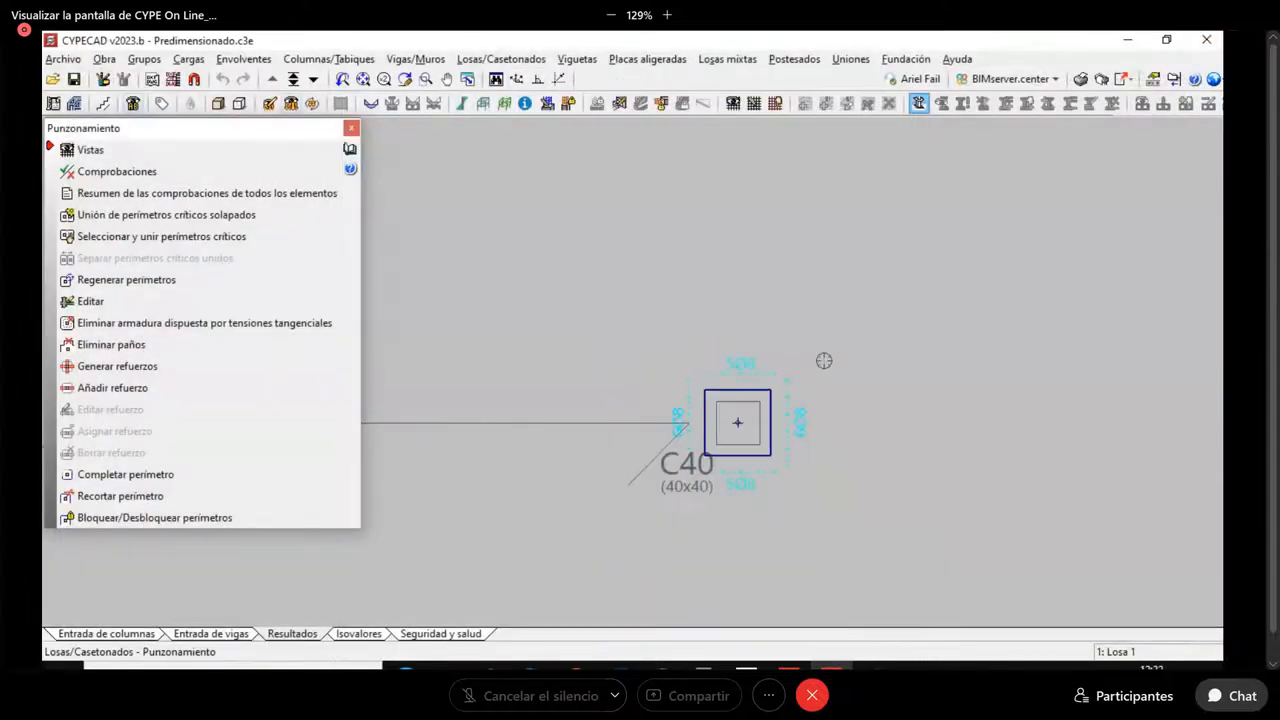
{"action": "middle_click_drag", "start_coordinate": [841, 370], "coordinate": [906, 337]}
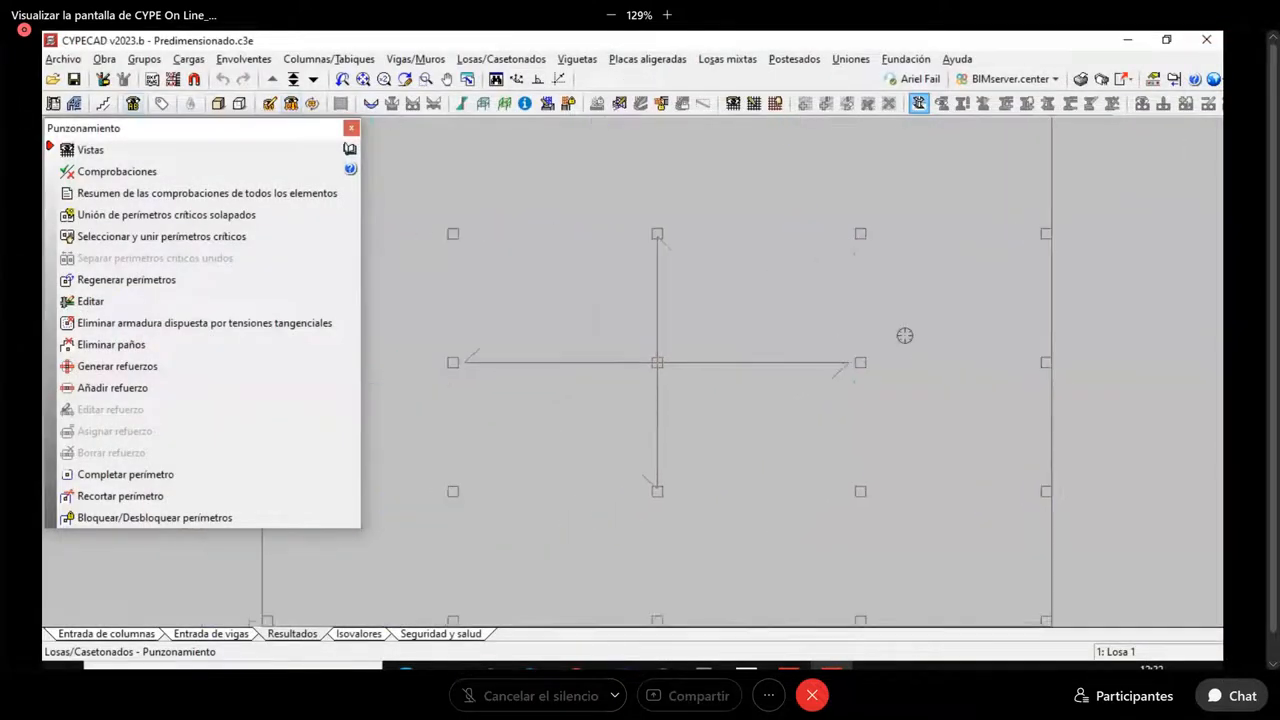
{"action": "scroll", "coordinate": [908, 375], "scroll_direction": "down", "scroll_amount": 2}
{"action": "middle_click_drag", "start_coordinate": [903, 383], "coordinate": [836, 144]}
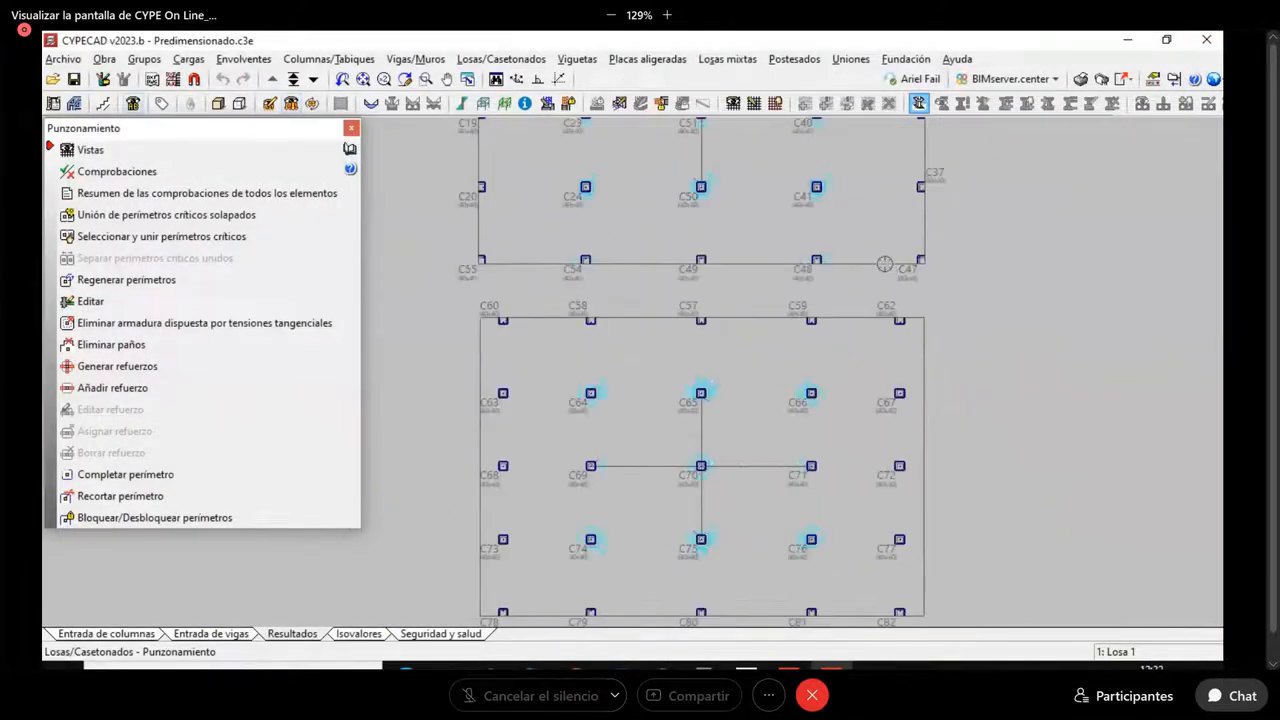
{"action": "scroll", "coordinate": [886, 262], "scroll_direction": "down", "scroll_amount": 2}
{"action": "middle_click_drag", "start_coordinate": [902, 261], "coordinate": [878, 157]}
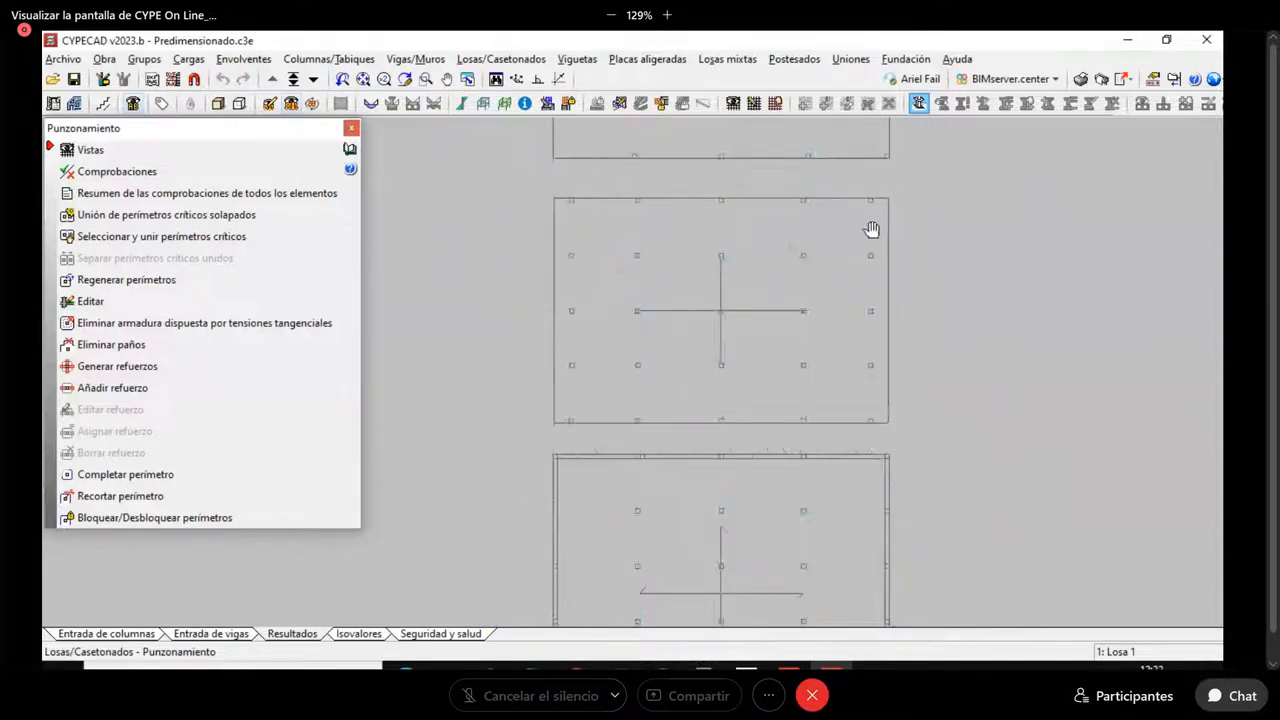
{"action": "middle_click_drag", "start_coordinate": [835, 585], "coordinate": [829, 451]}
{"action": "scroll", "coordinate": [808, 451], "scroll_direction": "up", "scroll_amount": 2}
{"action": "scroll", "coordinate": [767, 428], "scroll_direction": "up", "scroll_amount": 10}
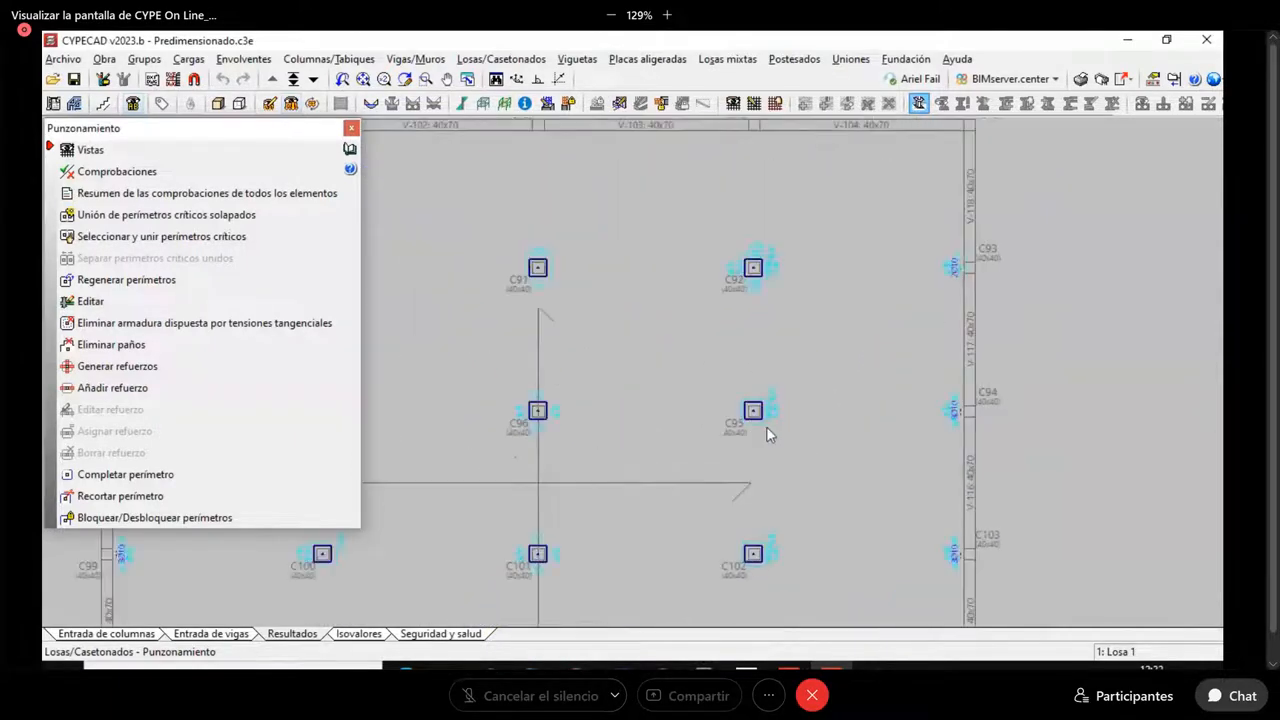
{"action": "scroll", "coordinate": [767, 428], "scroll_direction": "down", "scroll_amount": 8}
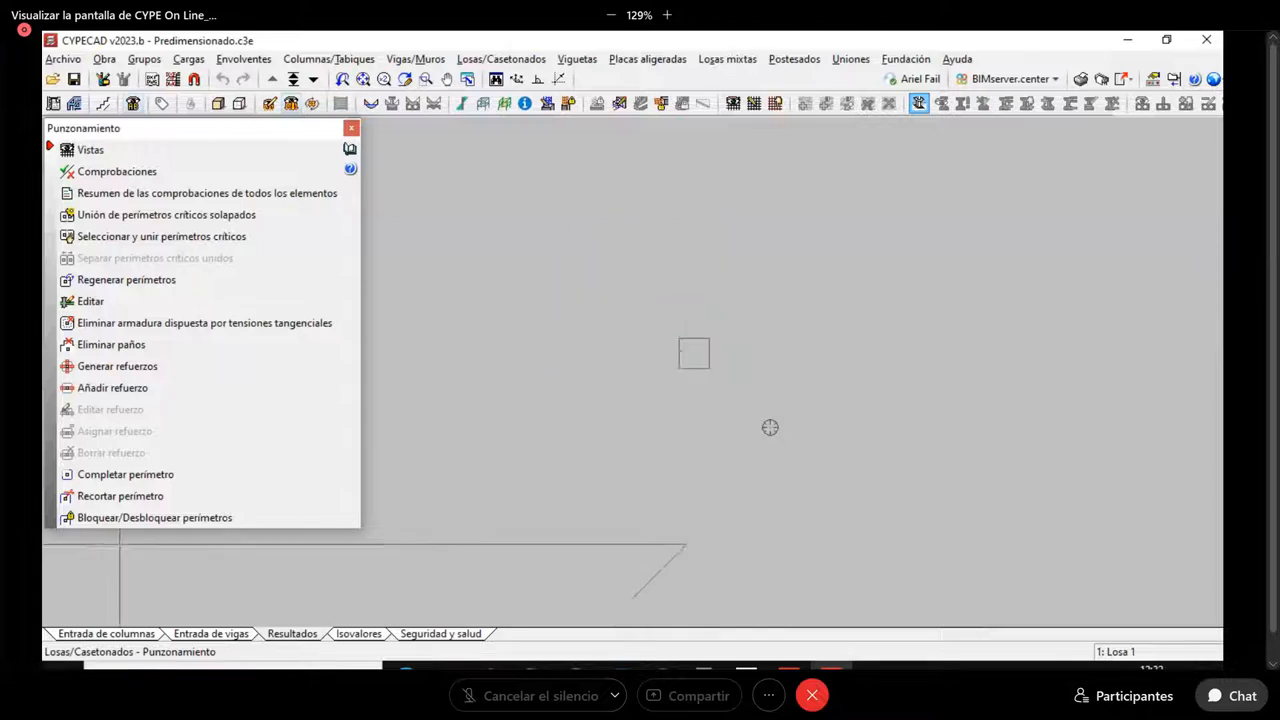
{"action": "scroll", "coordinate": [881, 420], "scroll_direction": "up", "scroll_amount": 2}
{"action": "scroll", "coordinate": [734, 257], "scroll_direction": "down", "scroll_amount": 8}
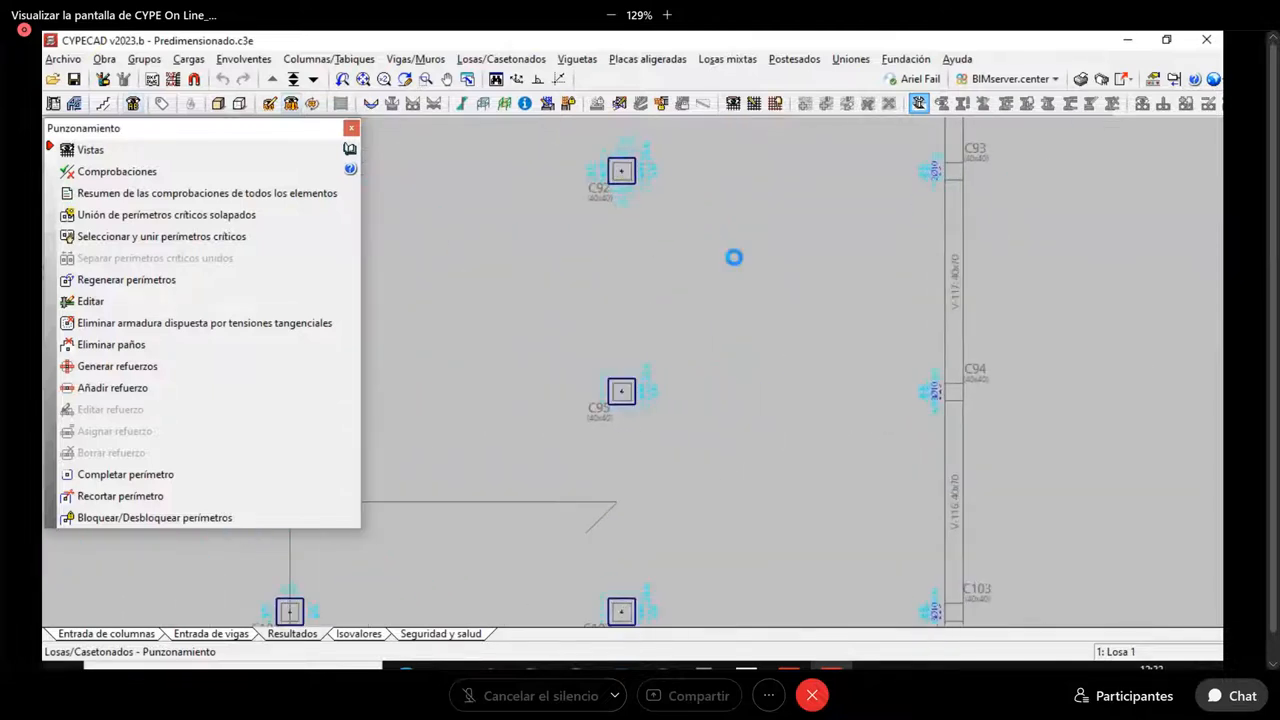
Compare the punching perimeters on the remaining floor plans and return to column C40
{"action": "middle_click_drag", "start_coordinate": [723, 354], "coordinate": [765, 510]}
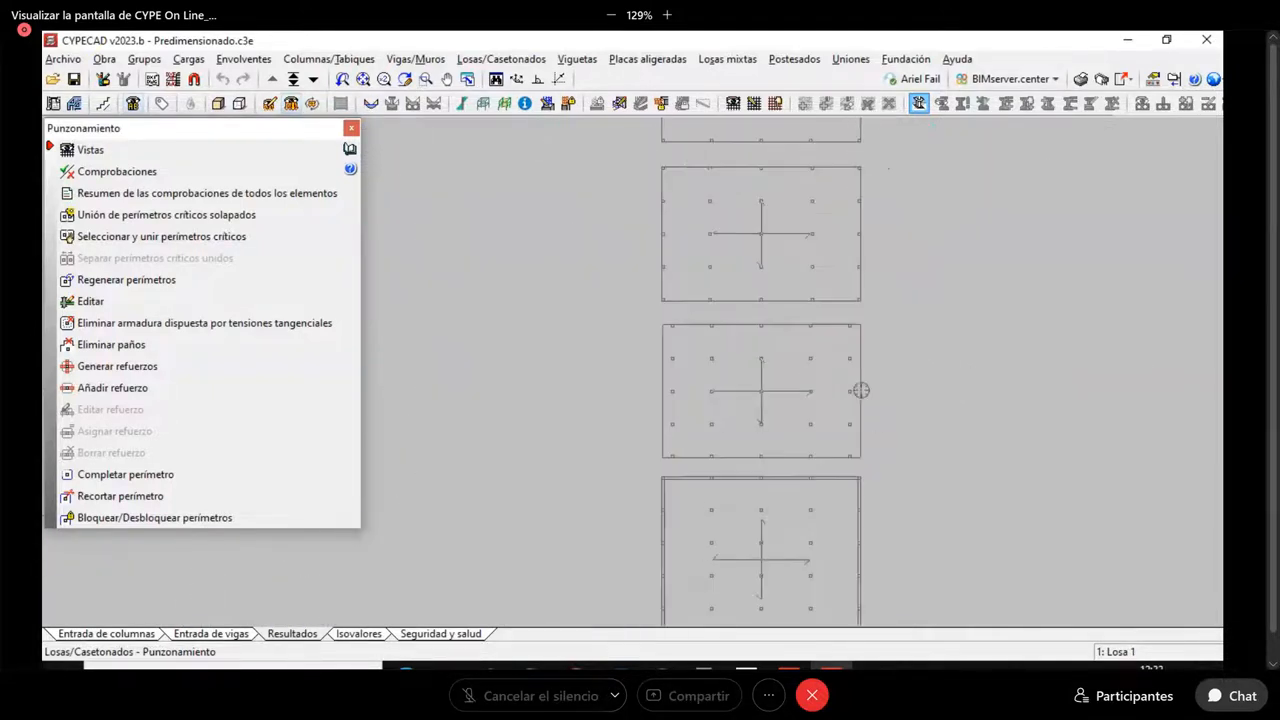
{"action": "scroll", "coordinate": [808, 372], "scroll_direction": "up", "scroll_amount": 4}
{"action": "scroll", "coordinate": [802, 376], "scroll_direction": "up", "scroll_amount": 6}
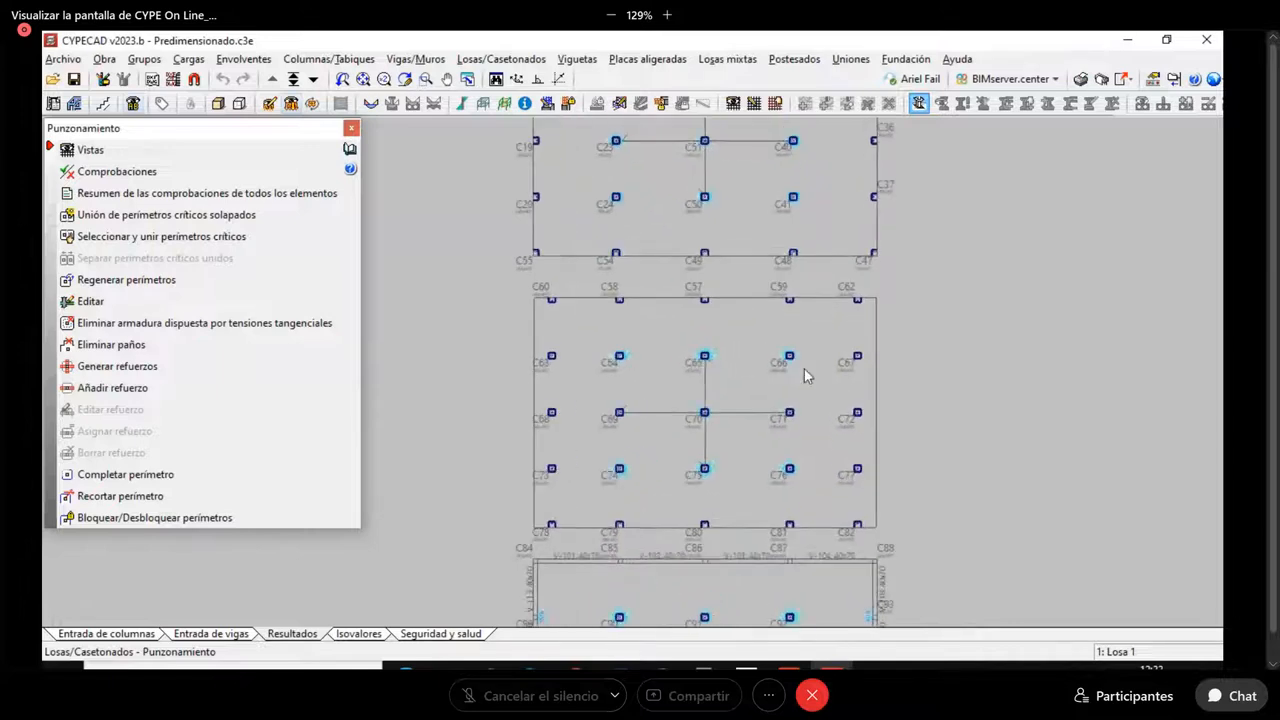
{"action": "scroll", "coordinate": [811, 557], "scroll_direction": "down", "scroll_amount": 6}
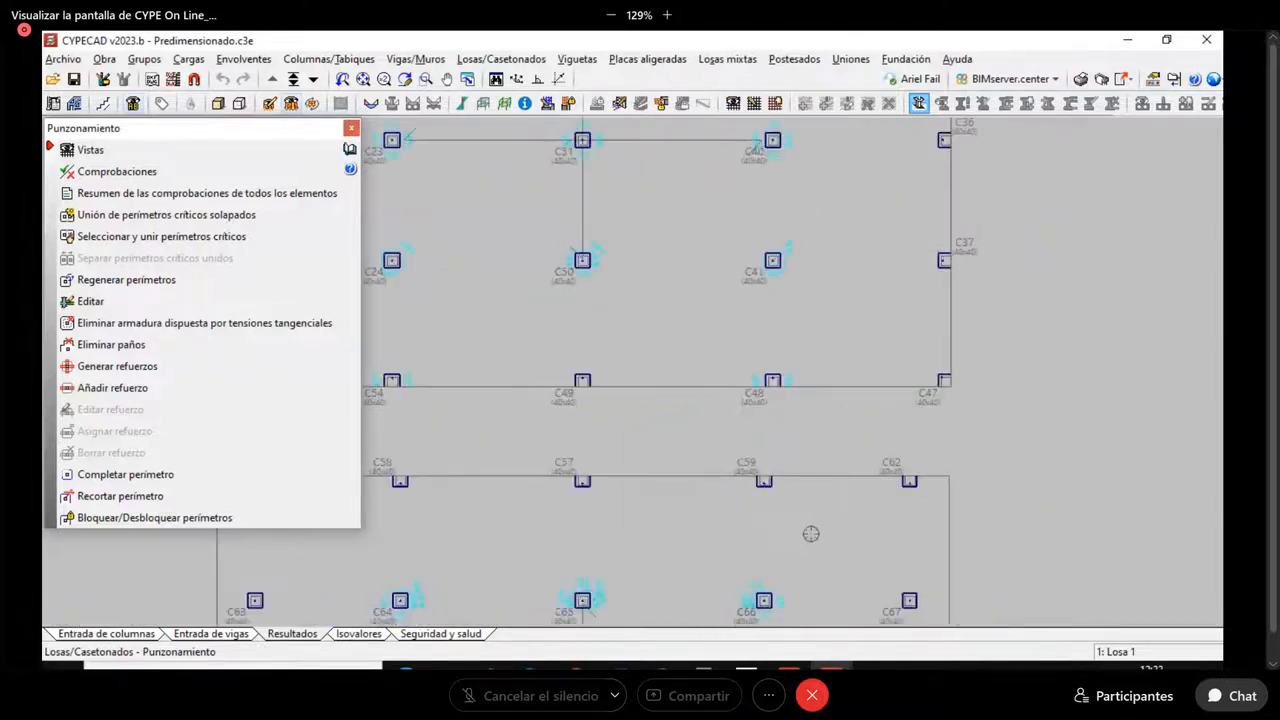
{"action": "middle_click_drag", "start_coordinate": [760, 283], "coordinate": [806, 449]}
{"action": "scroll", "coordinate": [818, 497], "scroll_direction": "up", "scroll_amount": 1}
{"action": "scroll", "coordinate": [816, 493], "scroll_direction": "up", "scroll_amount": 4}
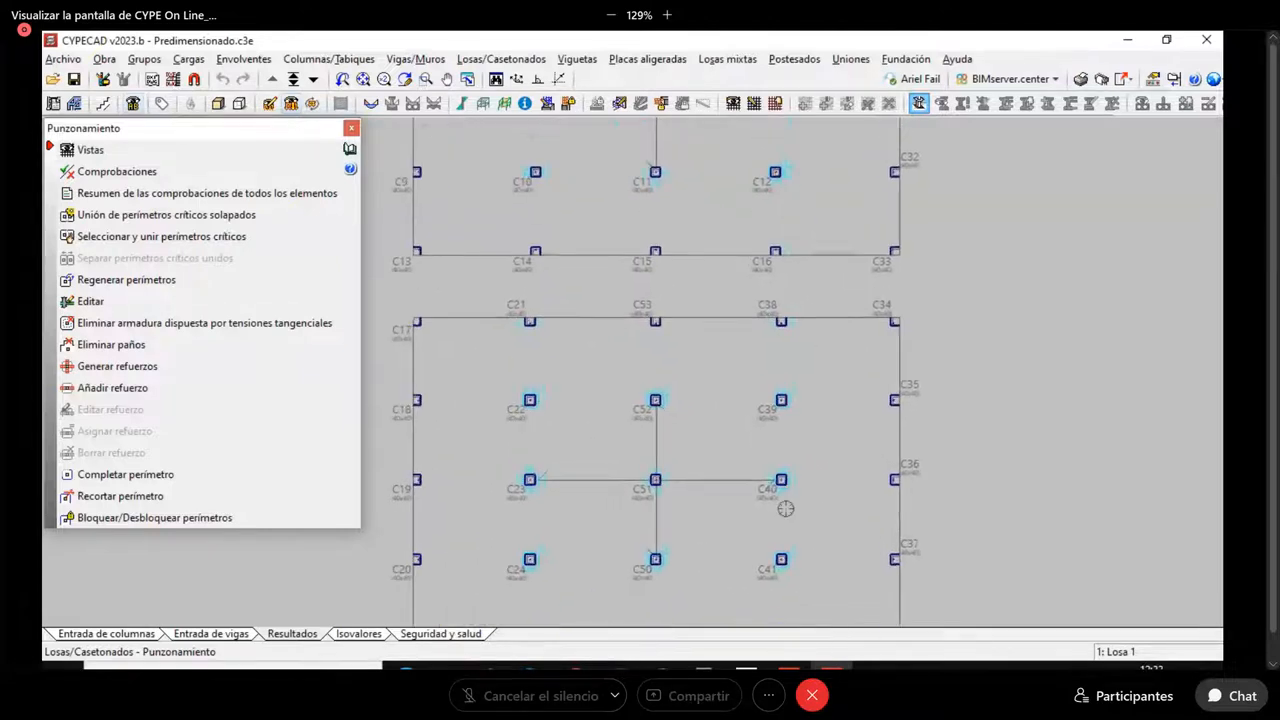
{"action": "scroll", "coordinate": [786, 512], "scroll_direction": "up", "scroll_amount": 4}
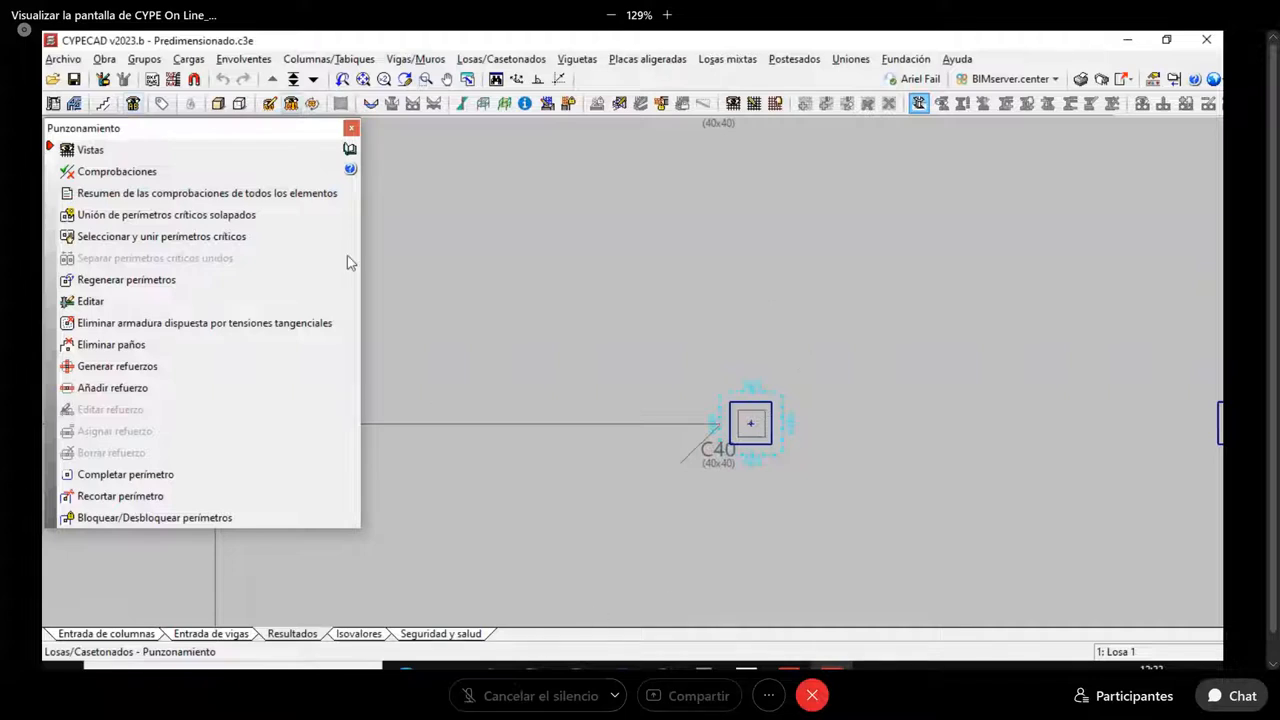
Close the punching tools, go to Entrada de vigas and set the height of the solid slab containing C40 to 15 cm
{"action": "left_click", "coordinate": [351, 128]}
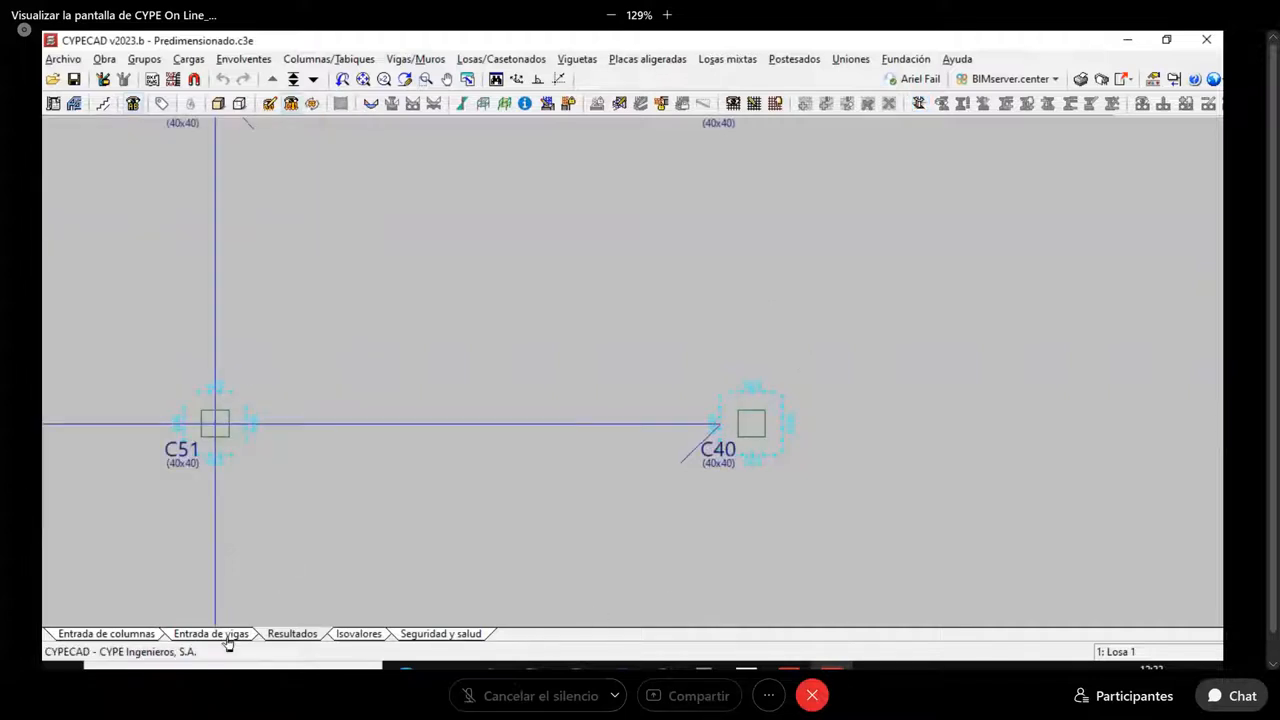
{"action": "left_click", "coordinate": [226, 638]}
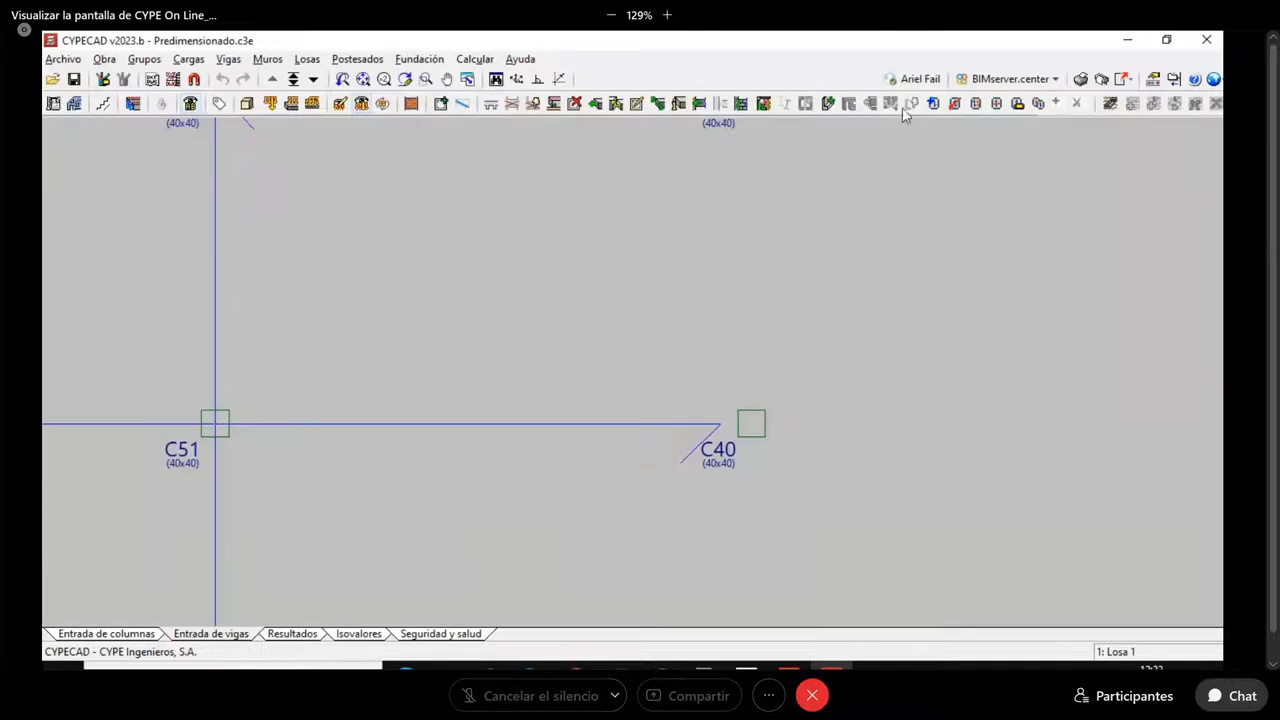
{"action": "left_click", "coordinate": [1017, 103]}
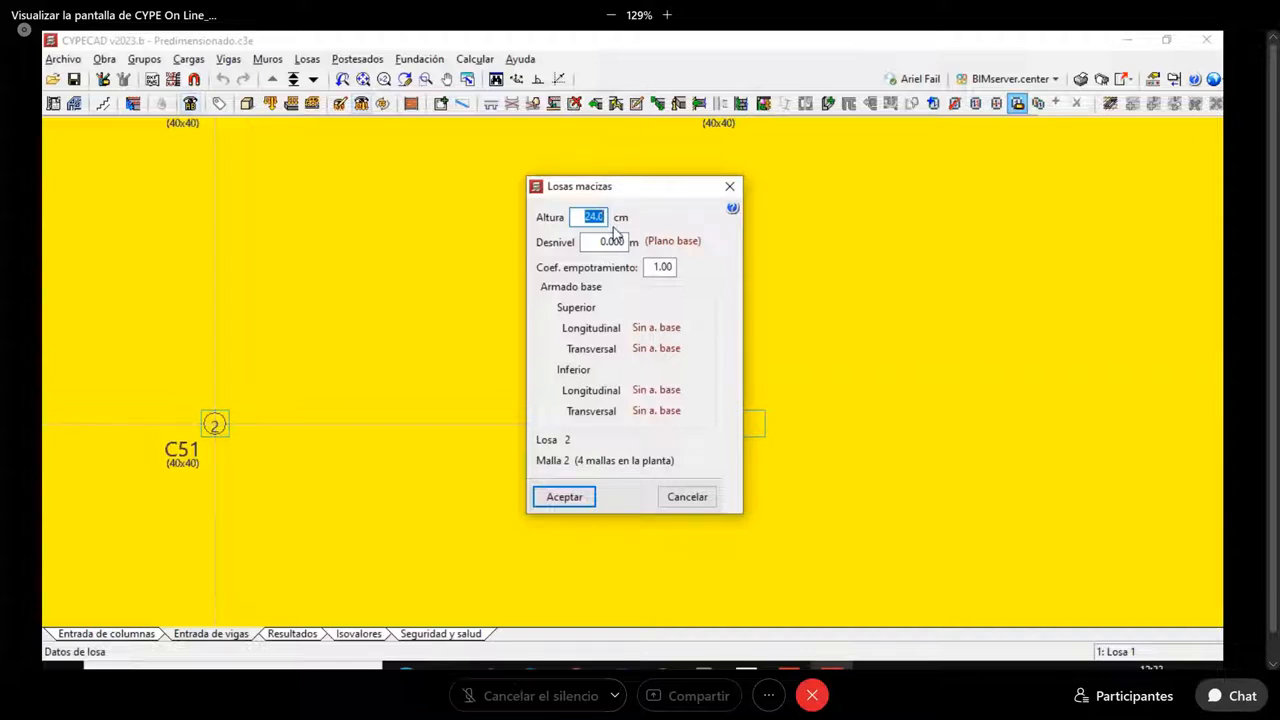
{"action": "type", "text": "15"}
{"action": "left_click", "coordinate": [564, 497]}
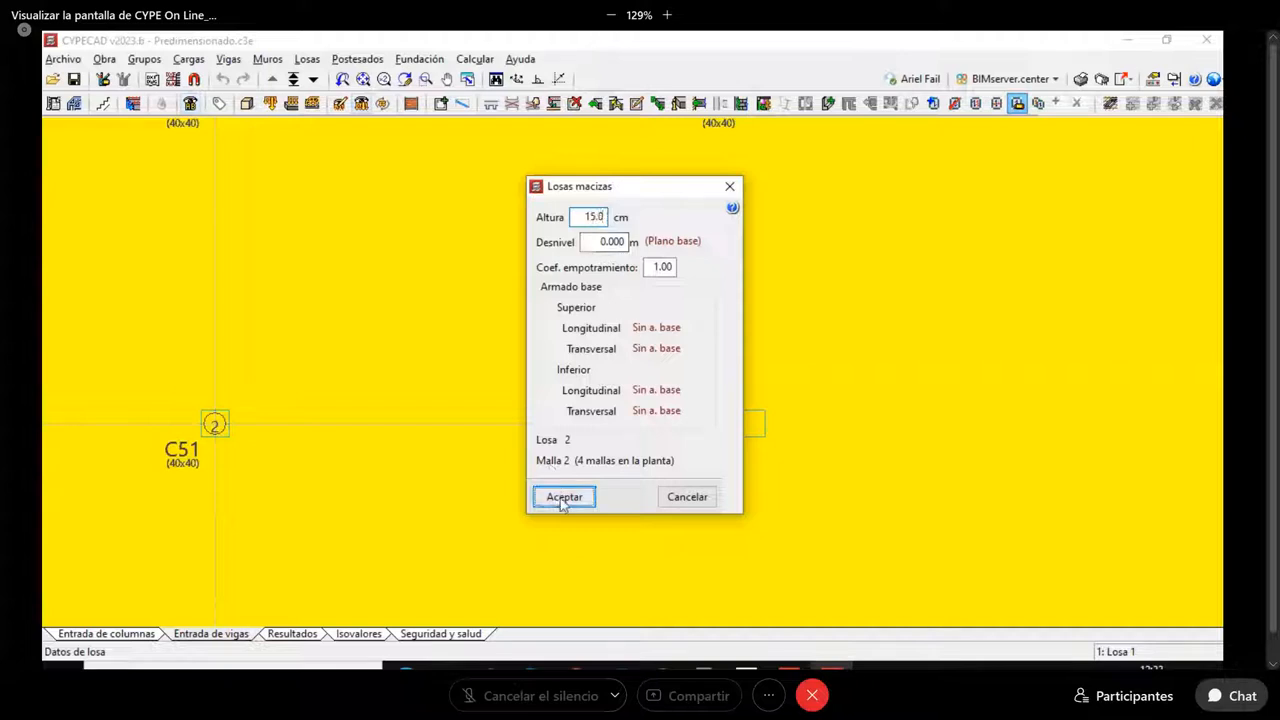
Recalculate the Predimensionado project with the thinner slab, read the calculation error report and close it
{"action": "scroll", "coordinate": [674, 390], "scroll_direction": "down", "scroll_amount": 4}
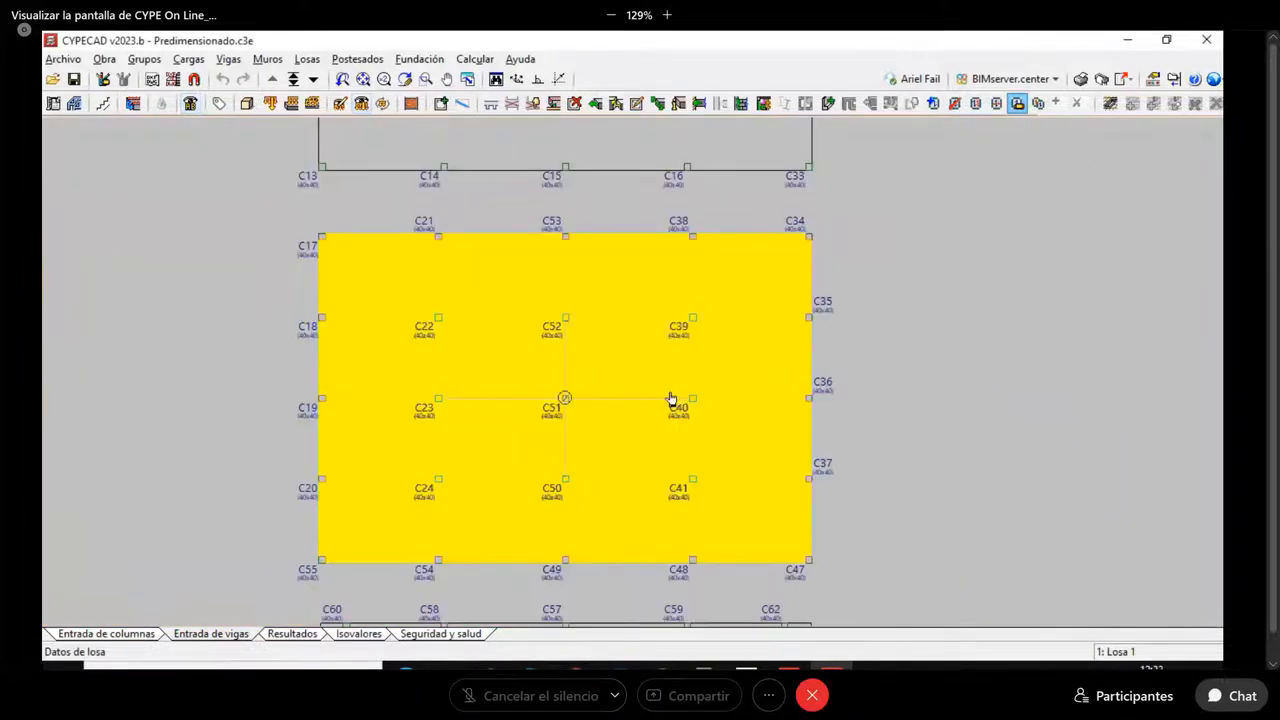
{"action": "left_click", "coordinate": [474, 59]}
{"action": "left_click", "coordinate": [578, 102]}
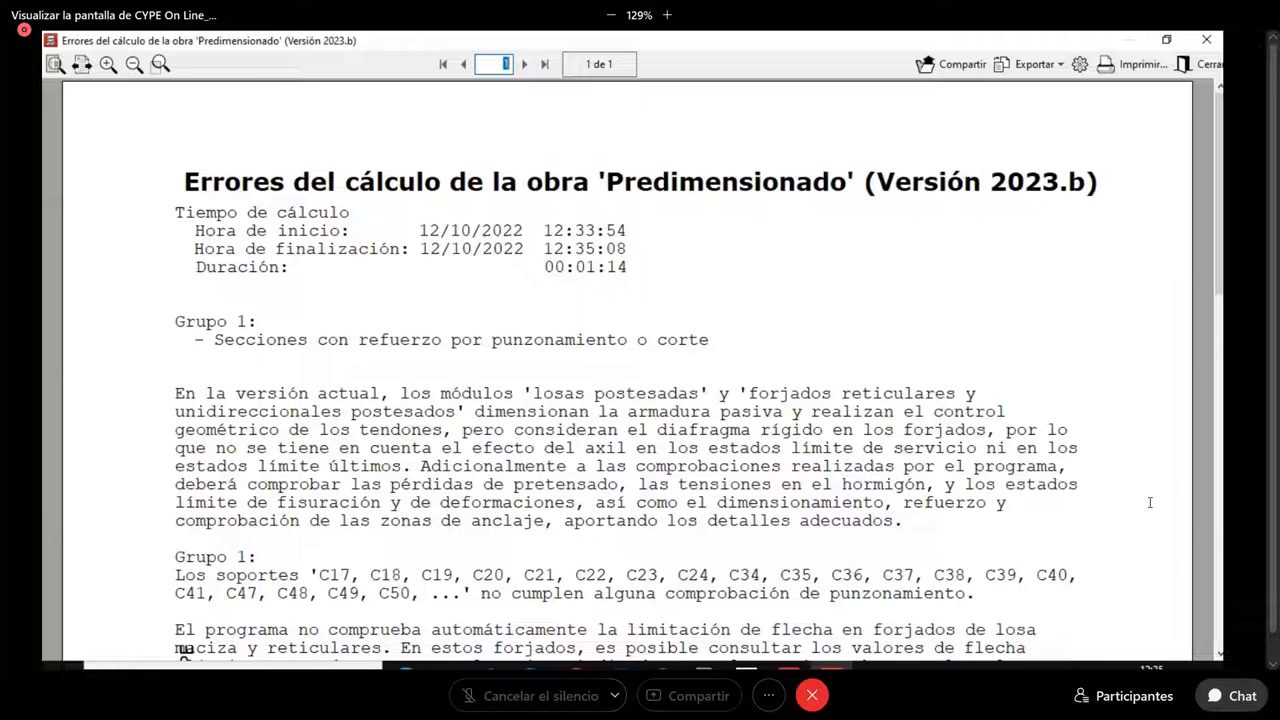
{"action": "left_click", "coordinate": [1207, 66]}
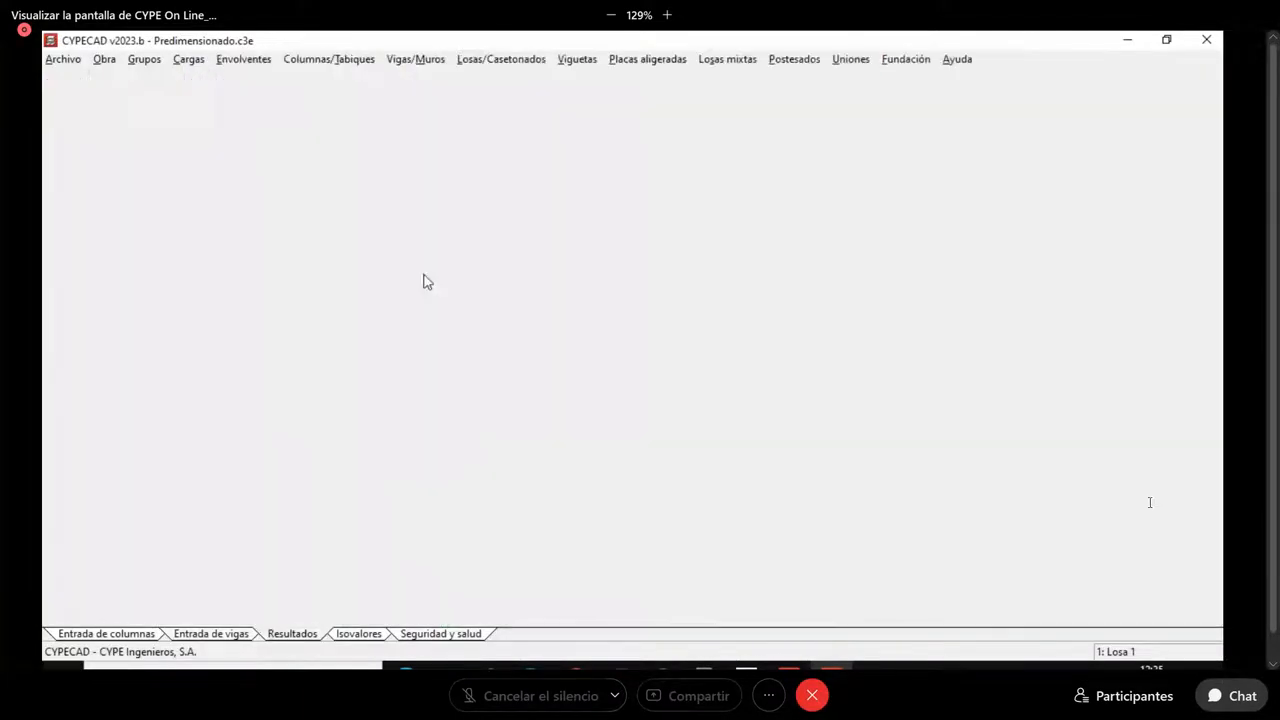
Open the Punzonamiento tools and examine the critical perimeter and punching reinforcement around column C39
{"action": "scroll", "coordinate": [720, 318], "scroll_direction": "up", "scroll_amount": 1}
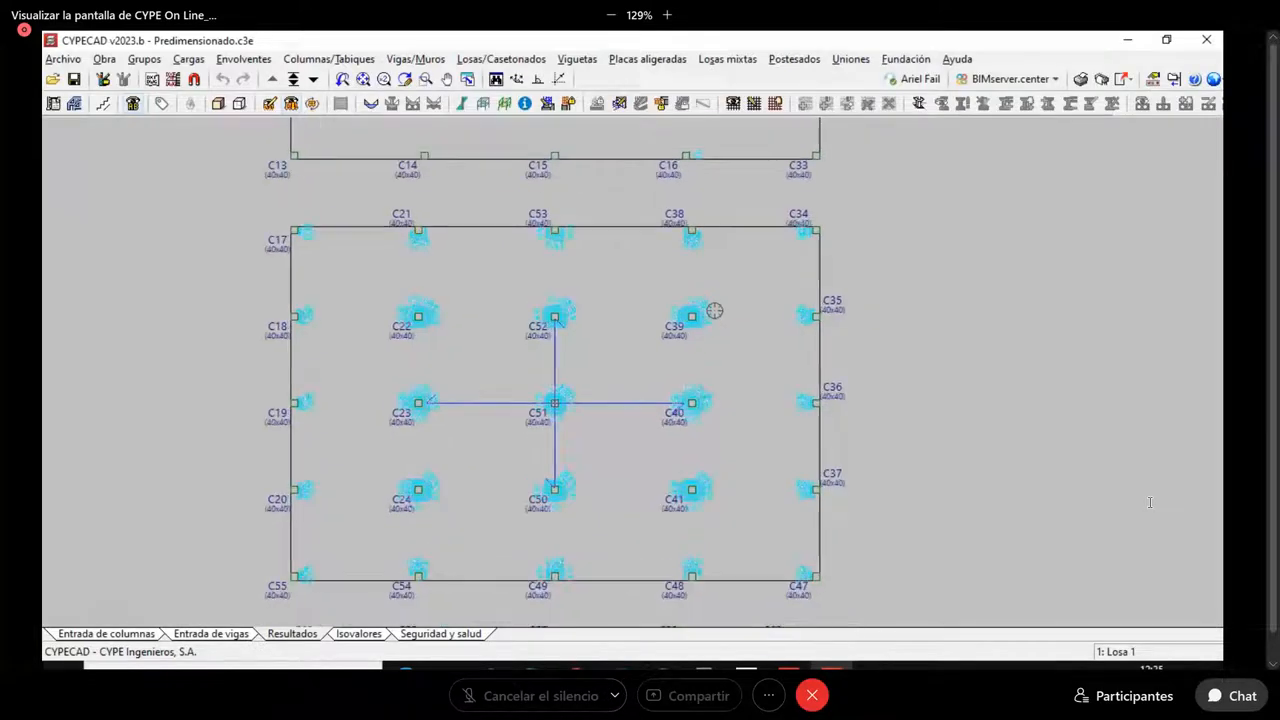
{"action": "scroll", "coordinate": [714, 311], "scroll_direction": "up", "scroll_amount": 3}
{"action": "scroll", "coordinate": [656, 318], "scroll_direction": "up", "scroll_amount": 1}
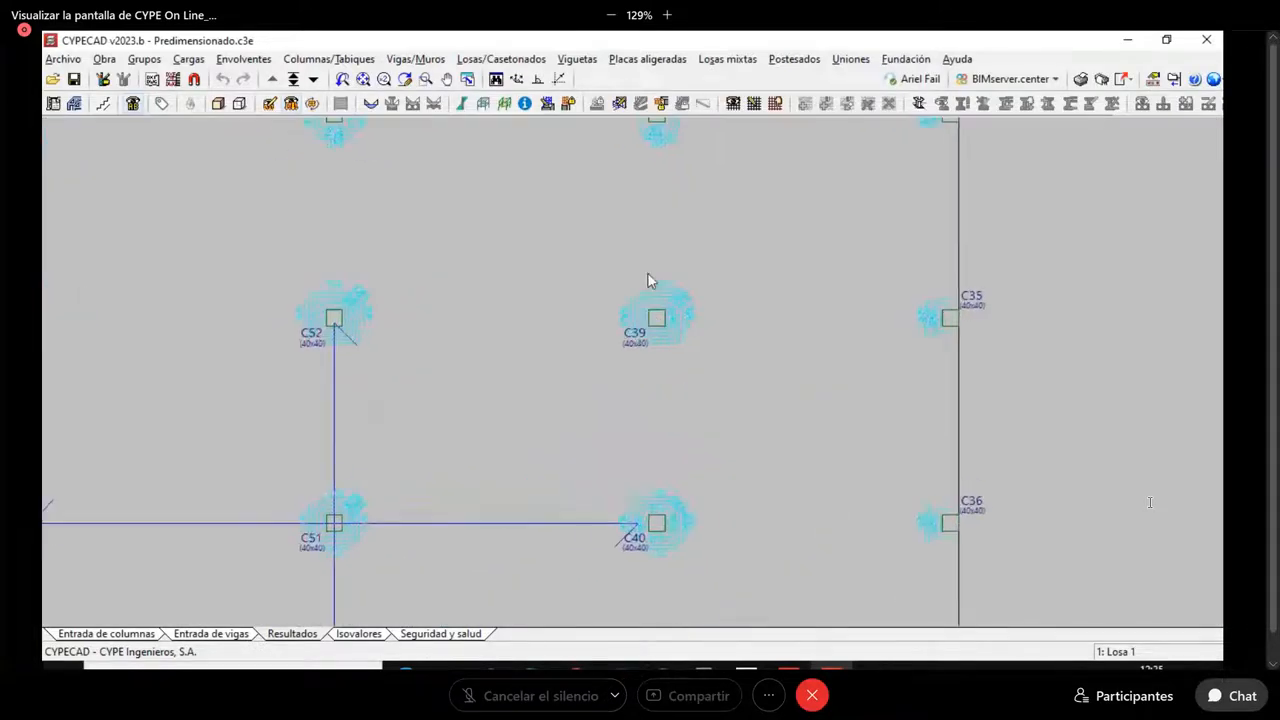
{"action": "scroll", "coordinate": [648, 281], "scroll_direction": "up", "scroll_amount": 4}
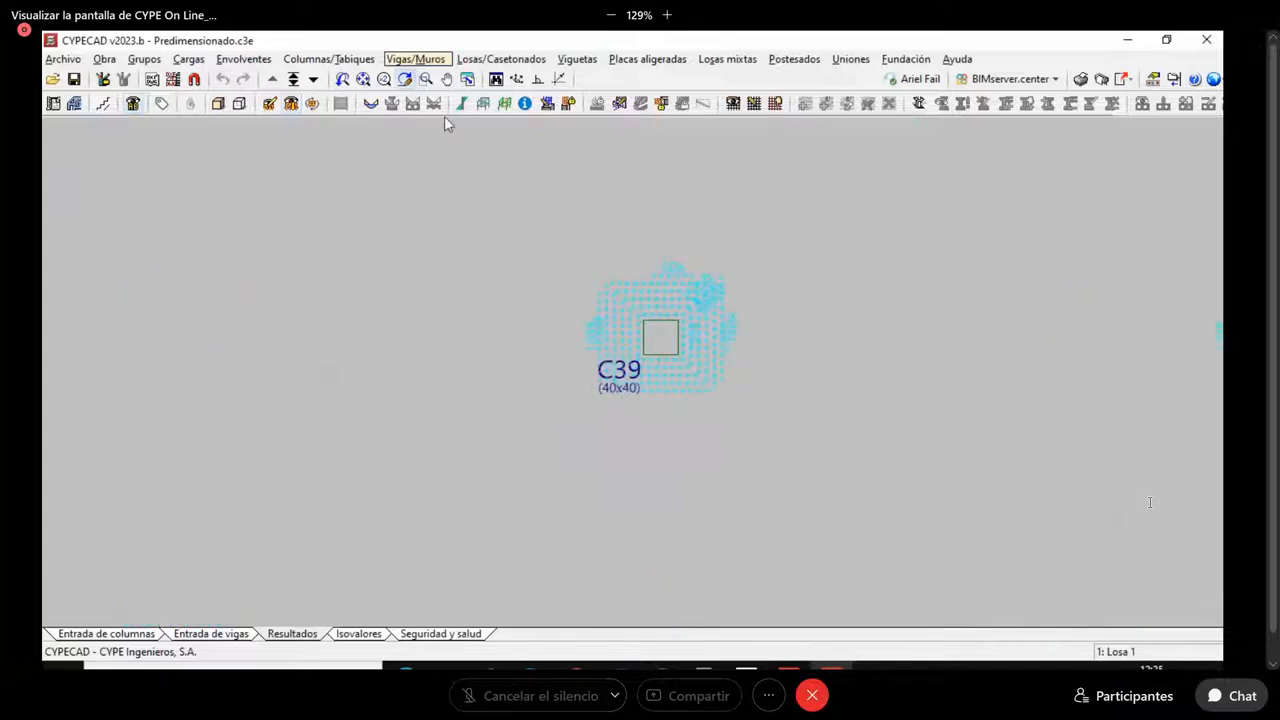
{"action": "left_click", "coordinate": [919, 104]}
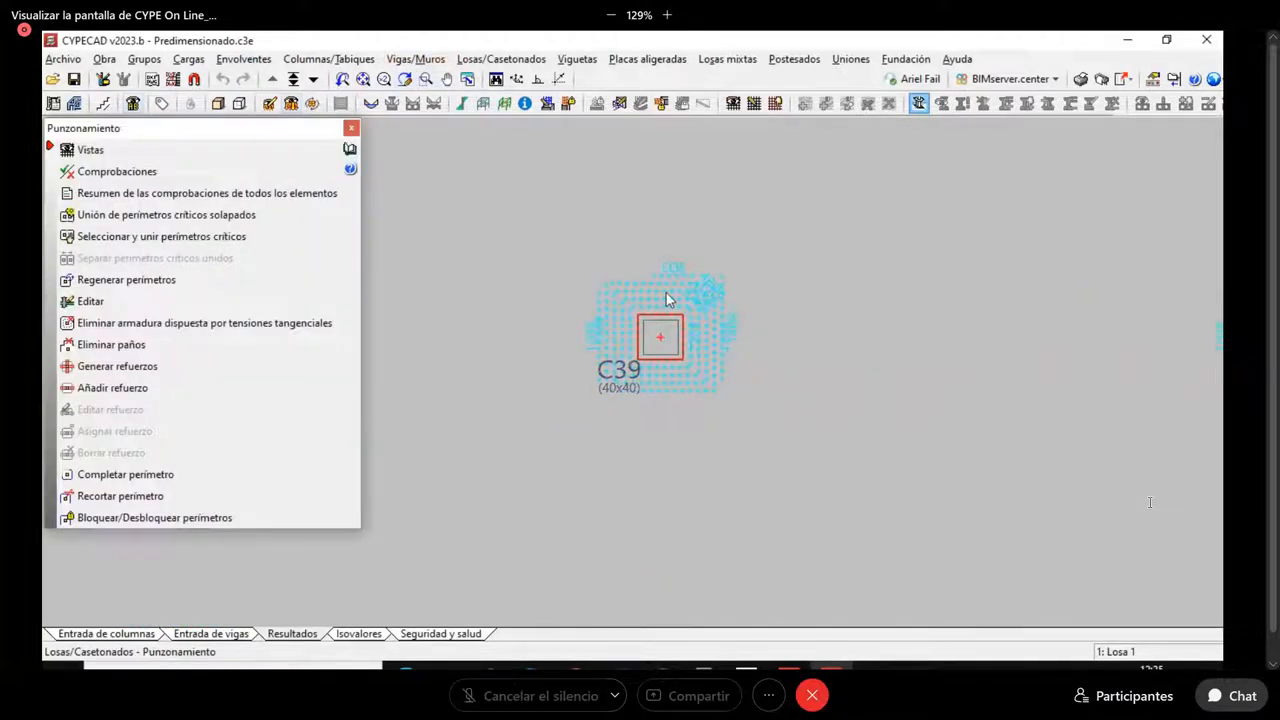
{"action": "scroll", "coordinate": [666, 293], "scroll_direction": "up", "scroll_amount": 2}
{"action": "scroll", "coordinate": [675, 308], "scroll_direction": "up", "scroll_amount": 2}
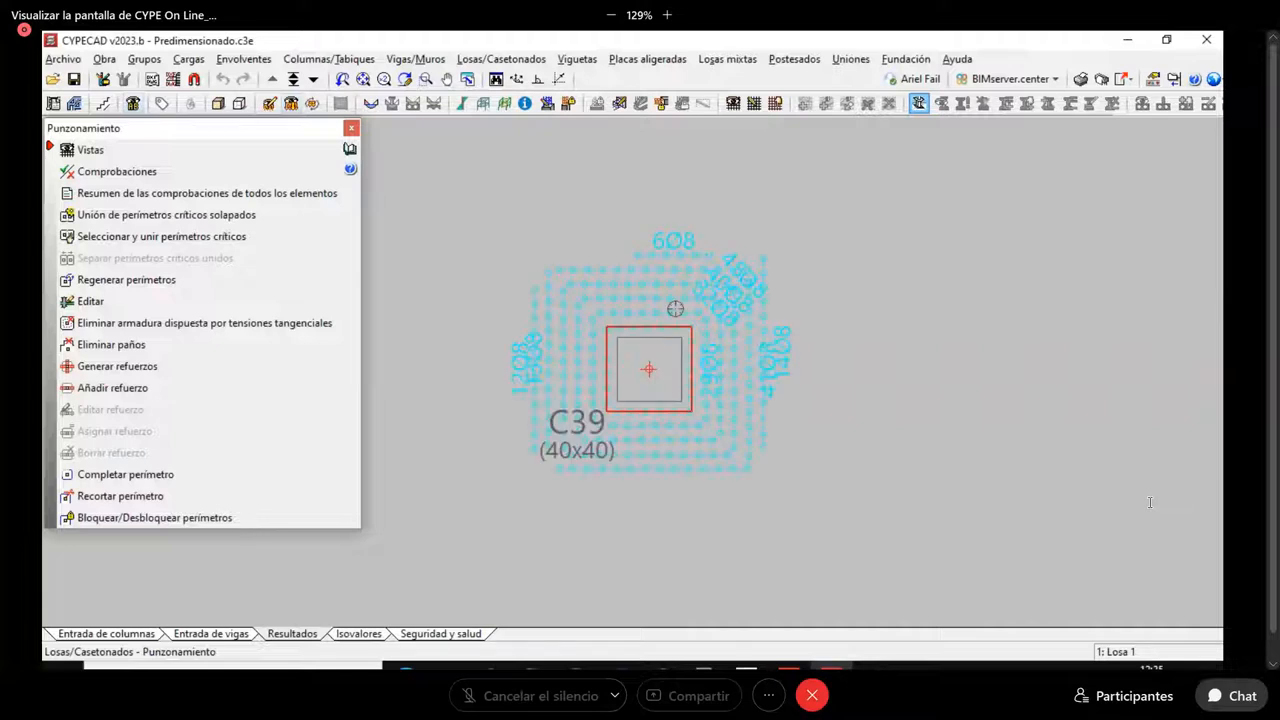
{"action": "scroll", "coordinate": [675, 308], "scroll_direction": "up", "scroll_amount": 2}
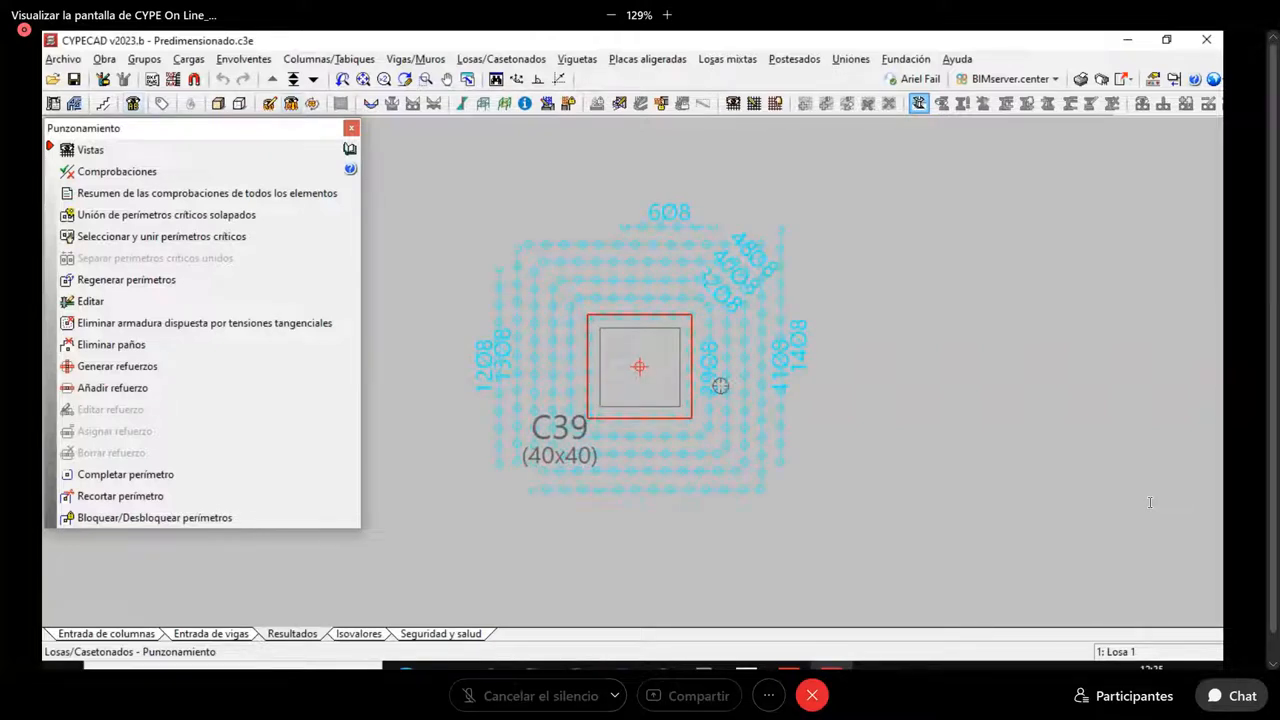
Open the punching checks of column C40, read the check for elements without shear reinforcement and close the report
{"action": "left_click", "coordinate": [132, 175]}
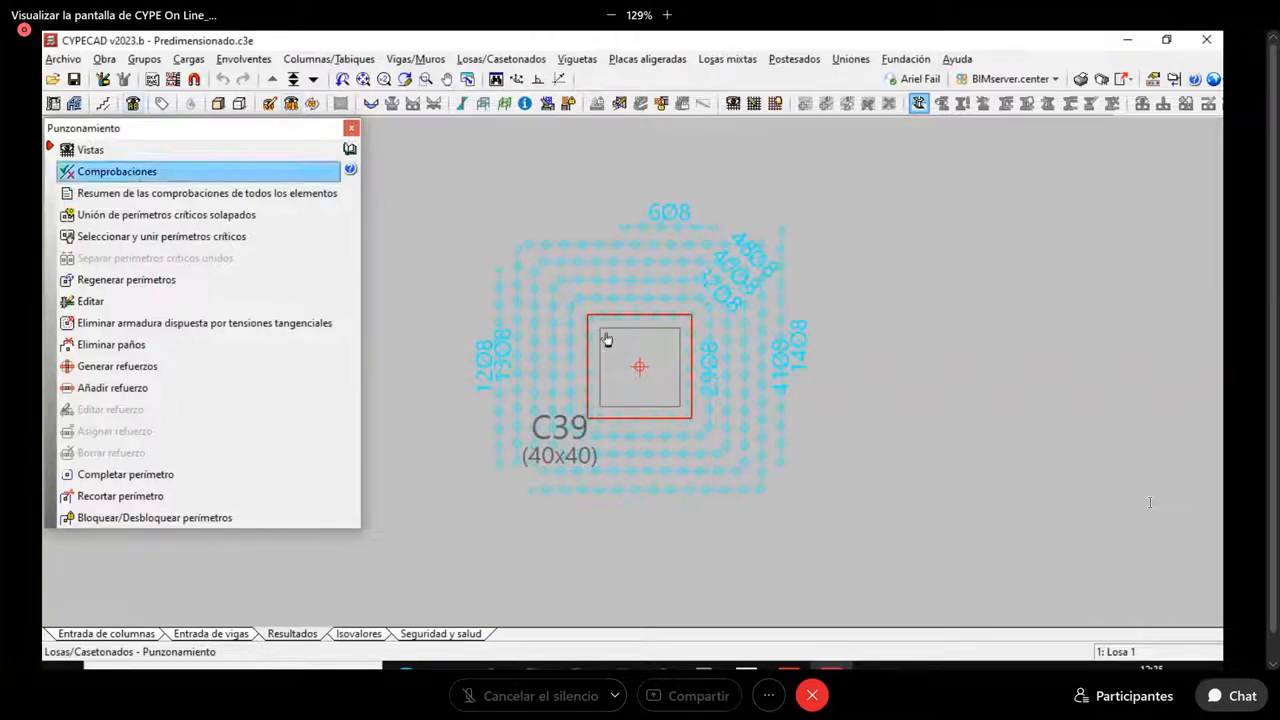
{"action": "left_click", "coordinate": [607, 340]}
{"action": "scroll", "coordinate": [689, 217], "scroll_direction": "down", "scroll_amount": 1}
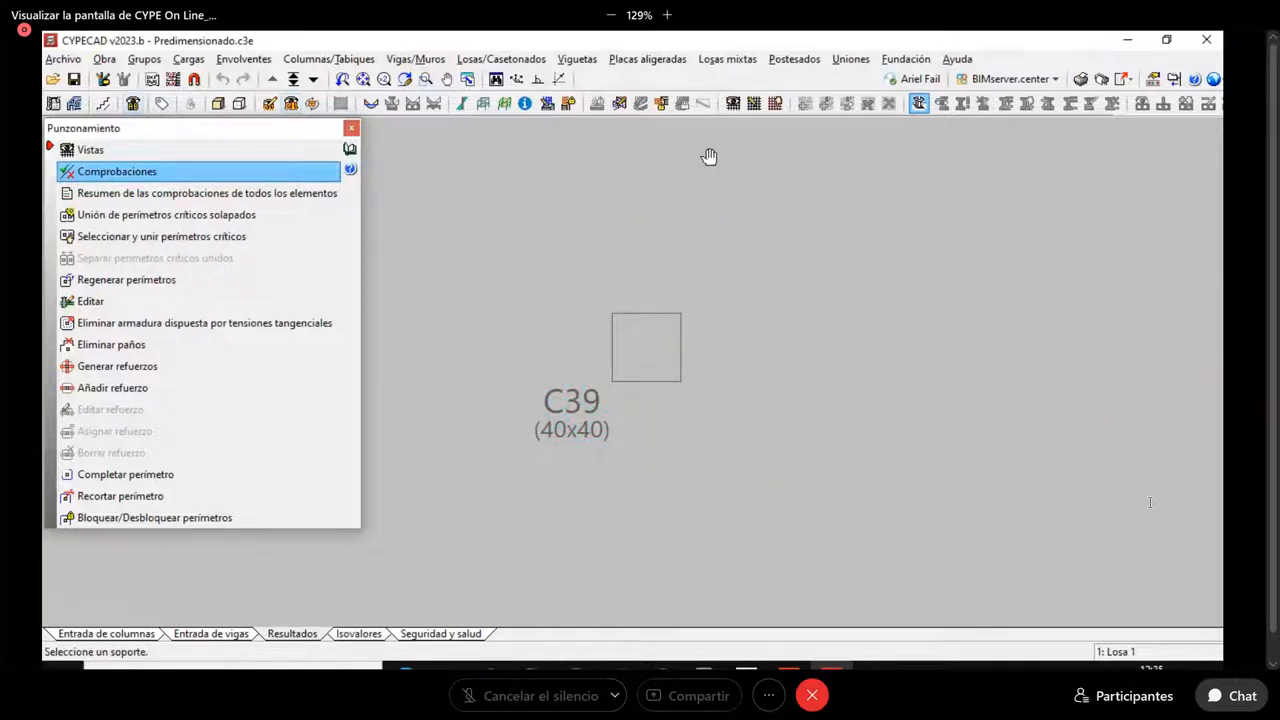
{"action": "scroll", "coordinate": [709, 157], "scroll_direction": "down", "scroll_amount": 2}
{"action": "mouse_move", "coordinate": [759, 425]}
{"action": "middle_mouse_down"}
{"action": "mouse_move", "coordinate": [724, 385]}
{"action": "mouse_move", "coordinate": [665, 360]}
{"action": "middle_mouse_up"}
{"action": "scroll", "coordinate": [665, 368], "scroll_direction": "up", "scroll_amount": 2}
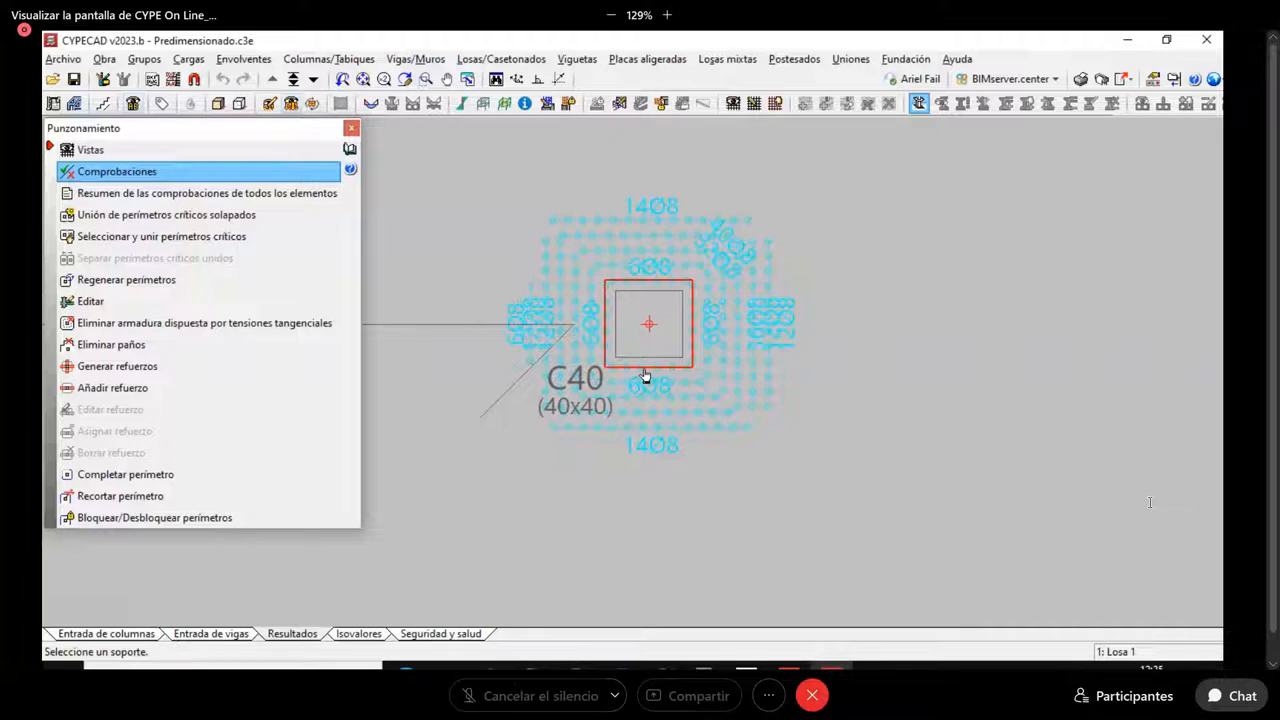
{"action": "scroll", "coordinate": [645, 376], "scroll_direction": "up", "scroll_amount": 1}
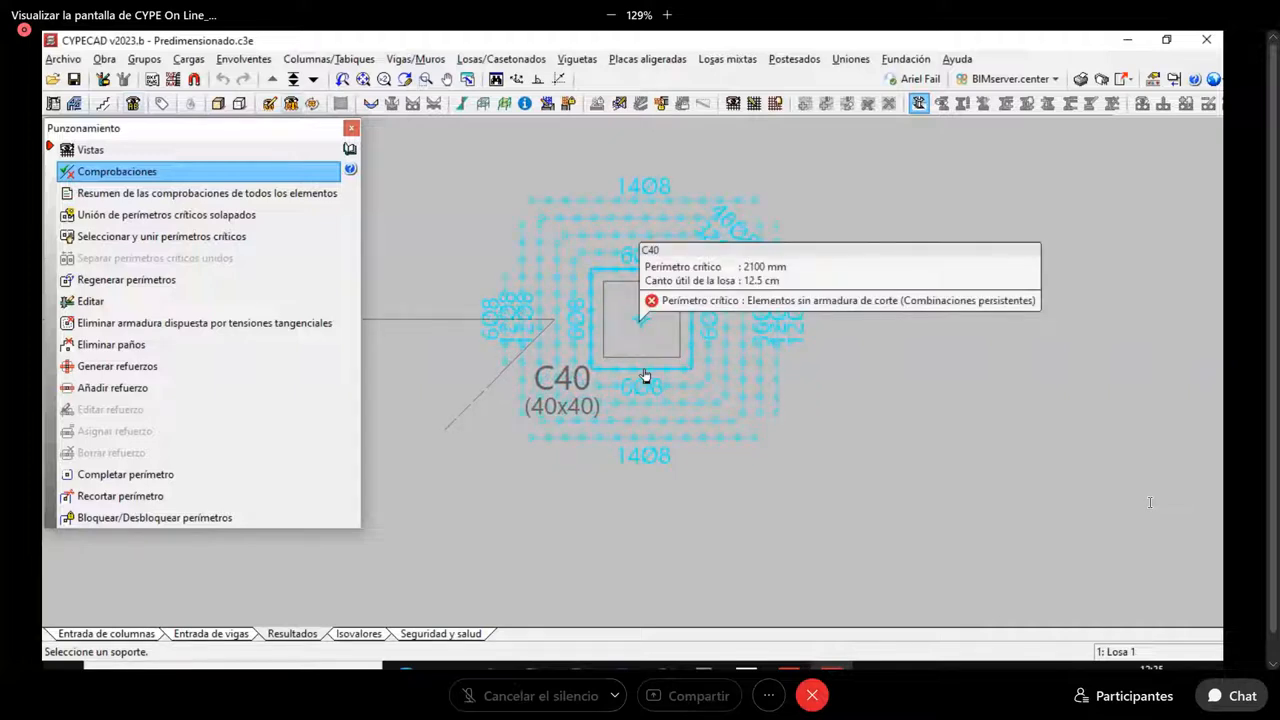
{"action": "left_click", "coordinate": [645, 376]}
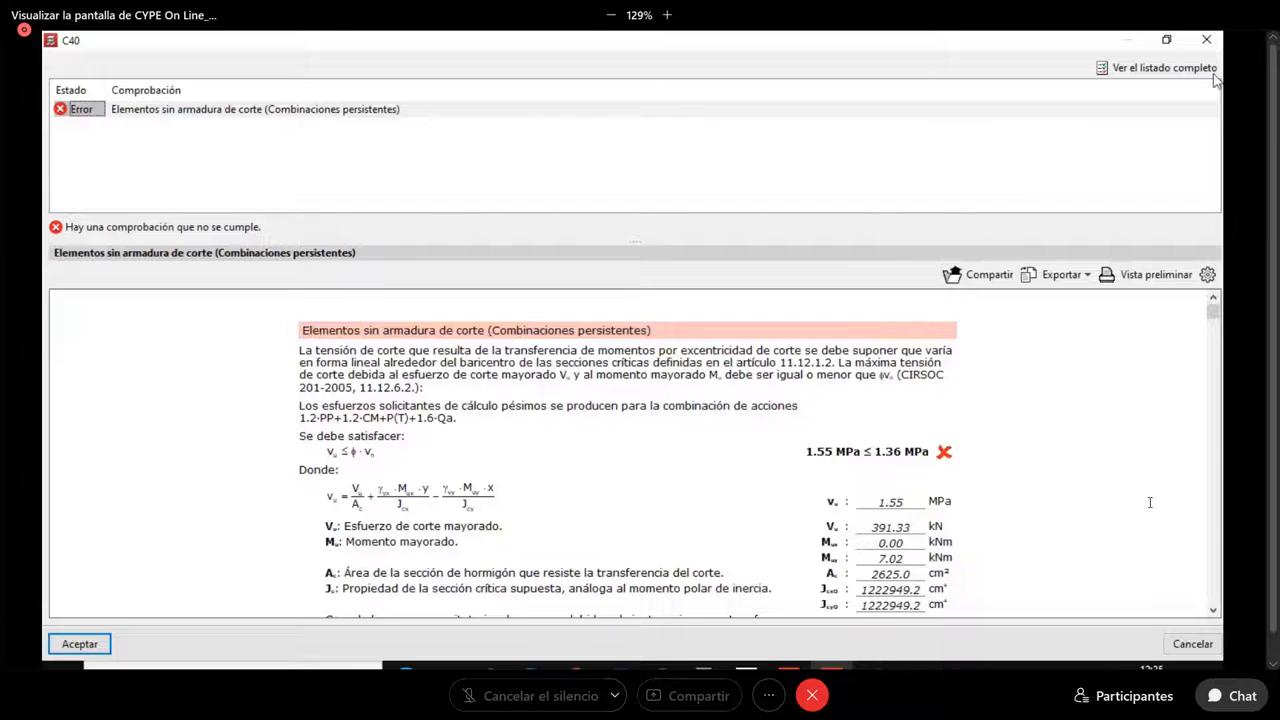
{"action": "left_click", "coordinate": [1205, 41]}
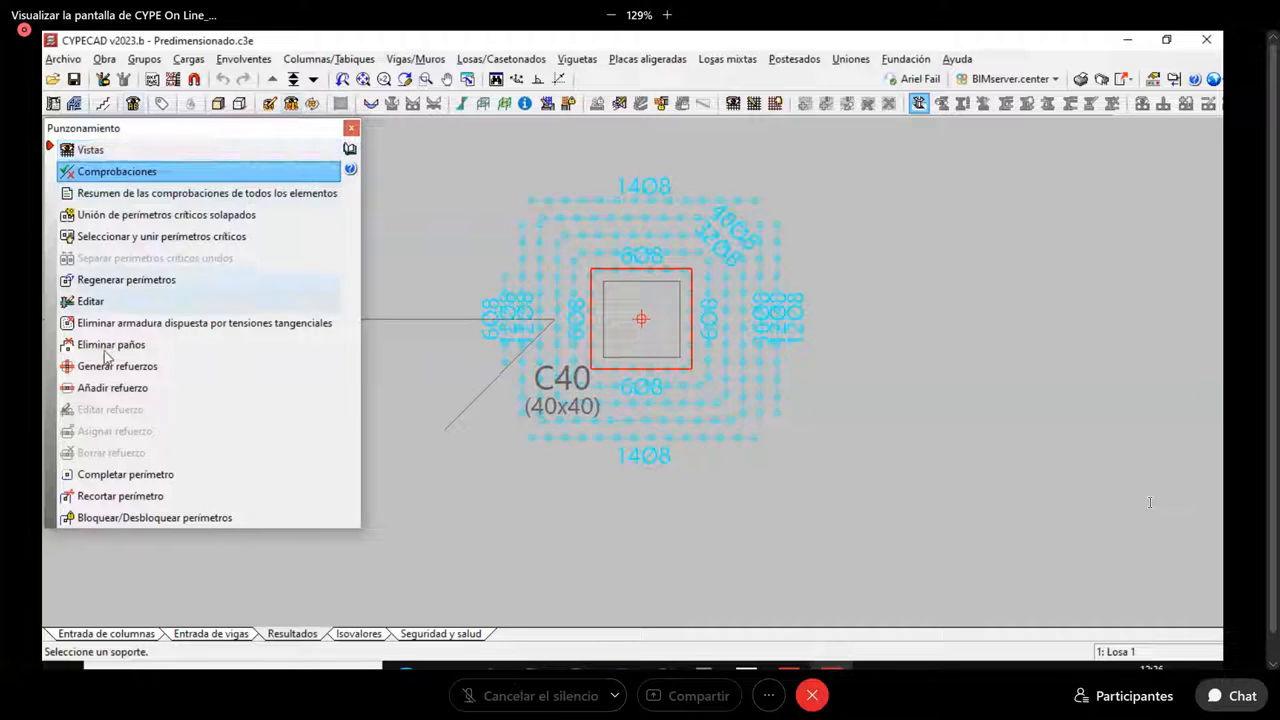
{"action": "left_click", "coordinate": [105, 172]}
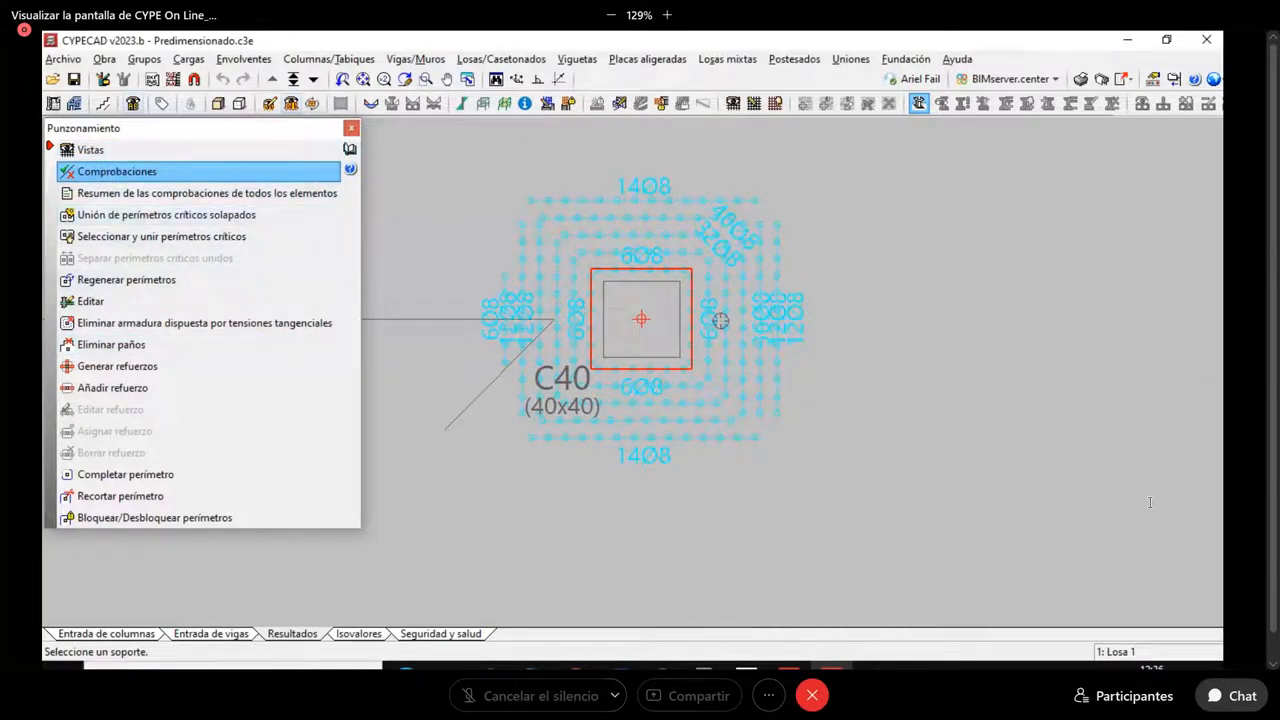
Start generating punching reinforcement of the Armados tipo viga kind and add a new type with a beam width of 70 cm
{"action": "left_click", "coordinate": [110, 368]}
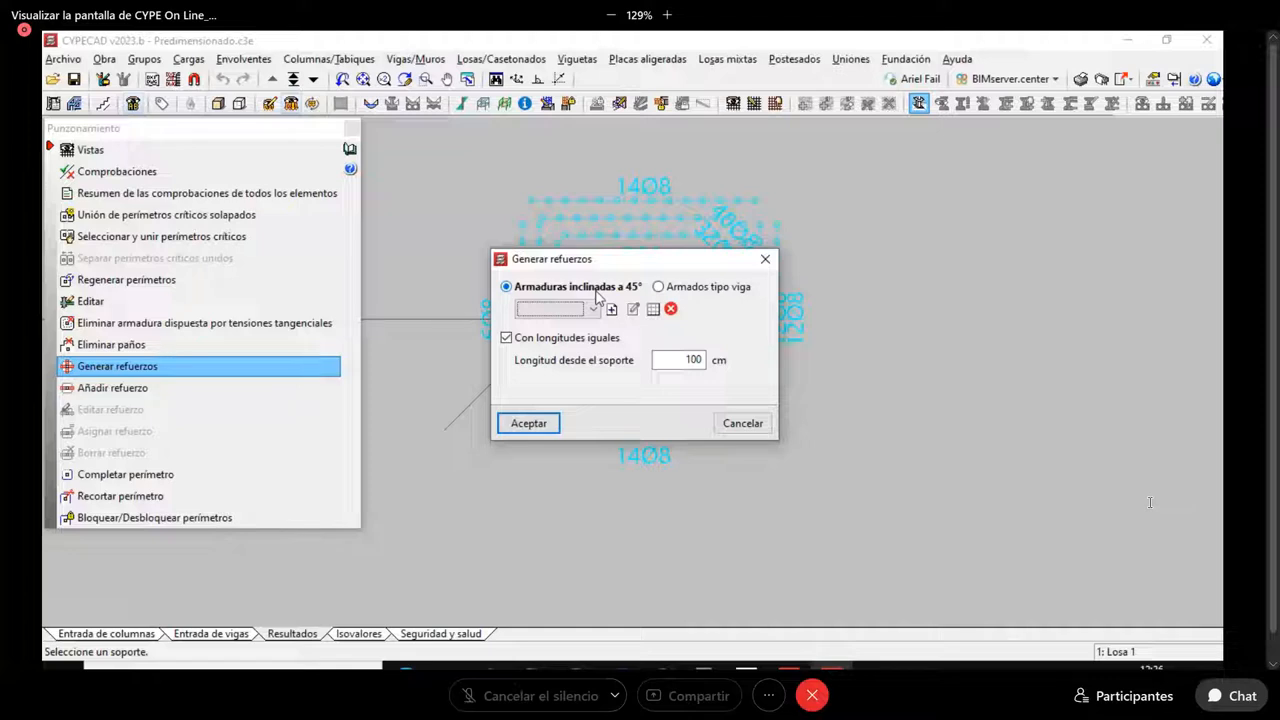
{"action": "left_click", "coordinate": [659, 287]}
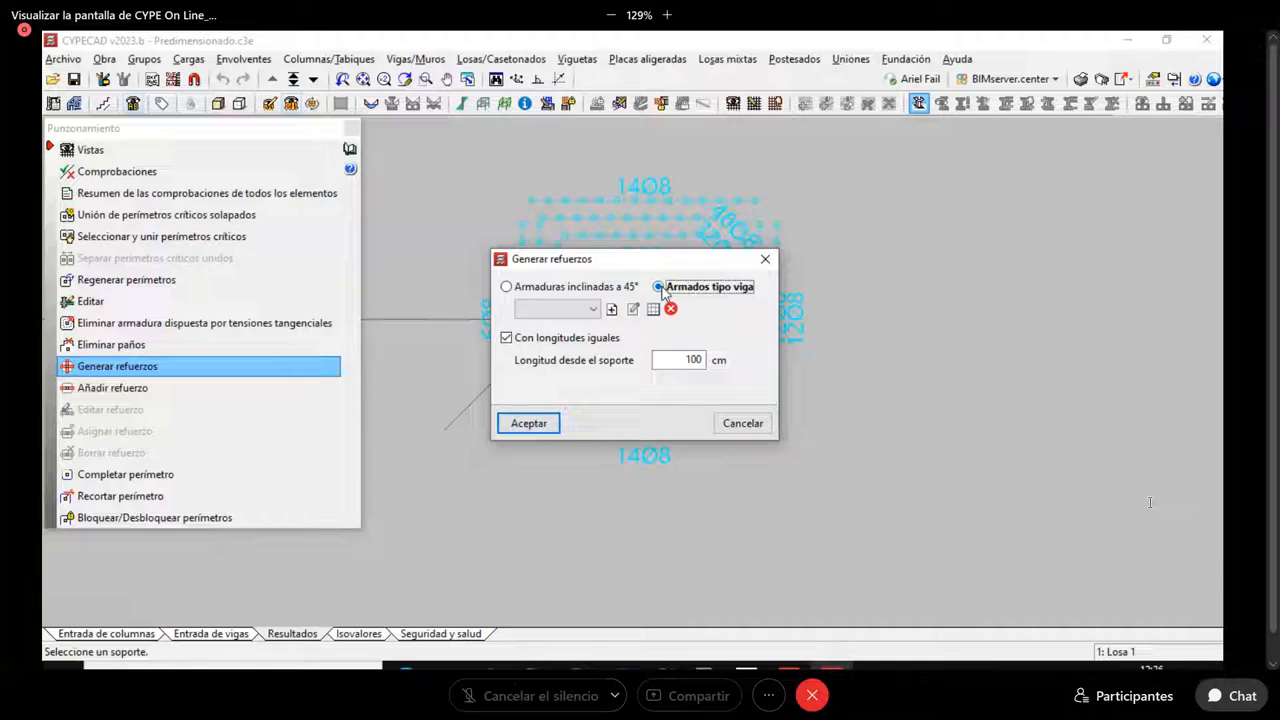
{"action": "left_click", "coordinate": [612, 309]}
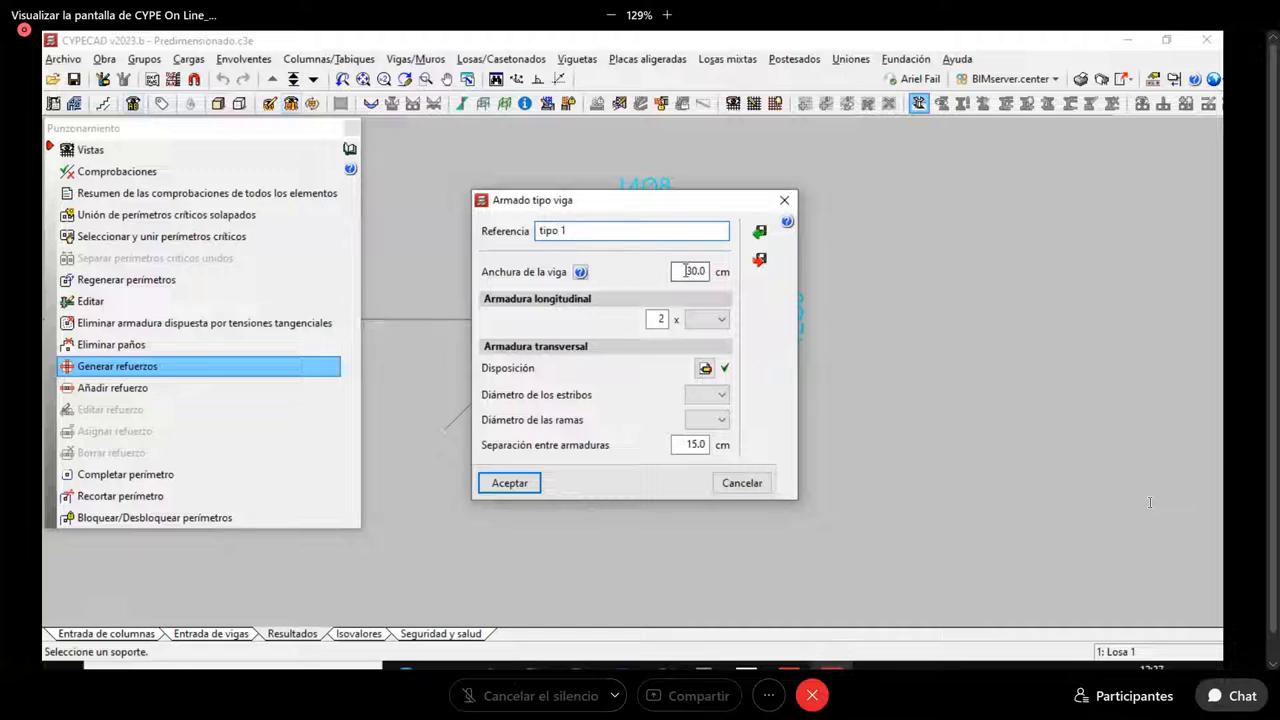
{"action": "left_click_drag", "start_coordinate": [685, 271], "coordinate": [739, 272]}
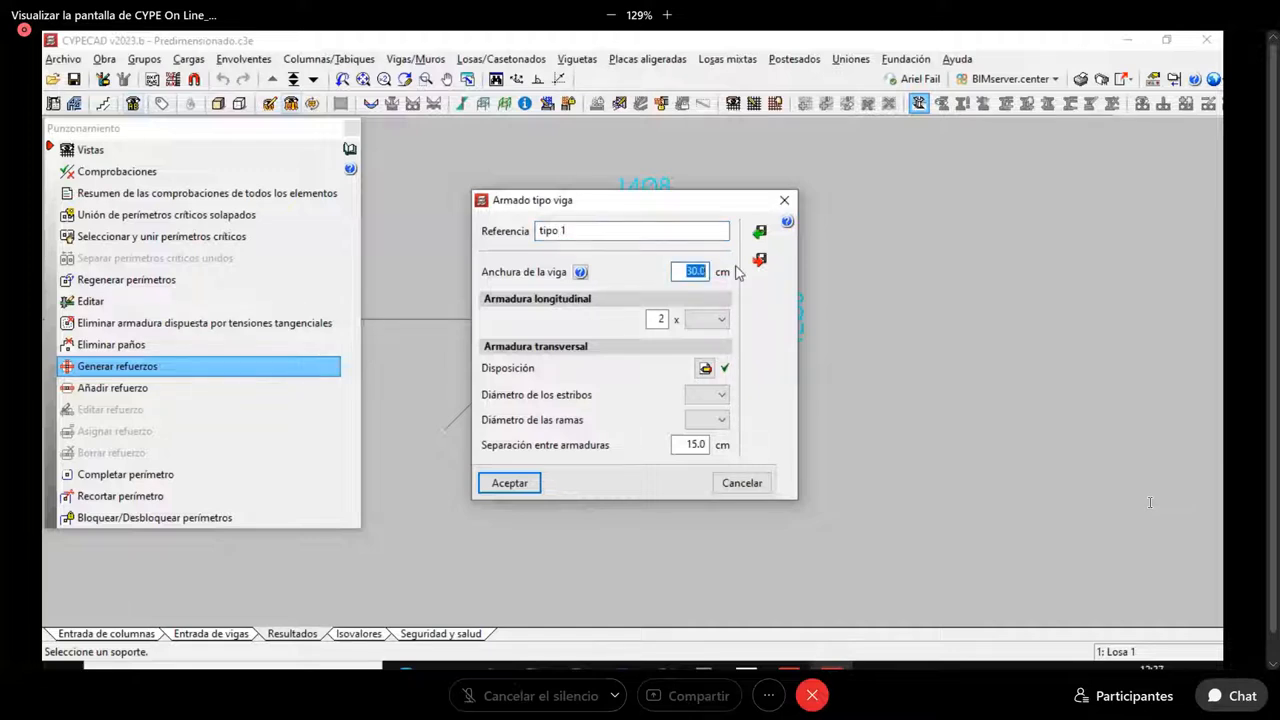
{"action": "type", "text": "70"}
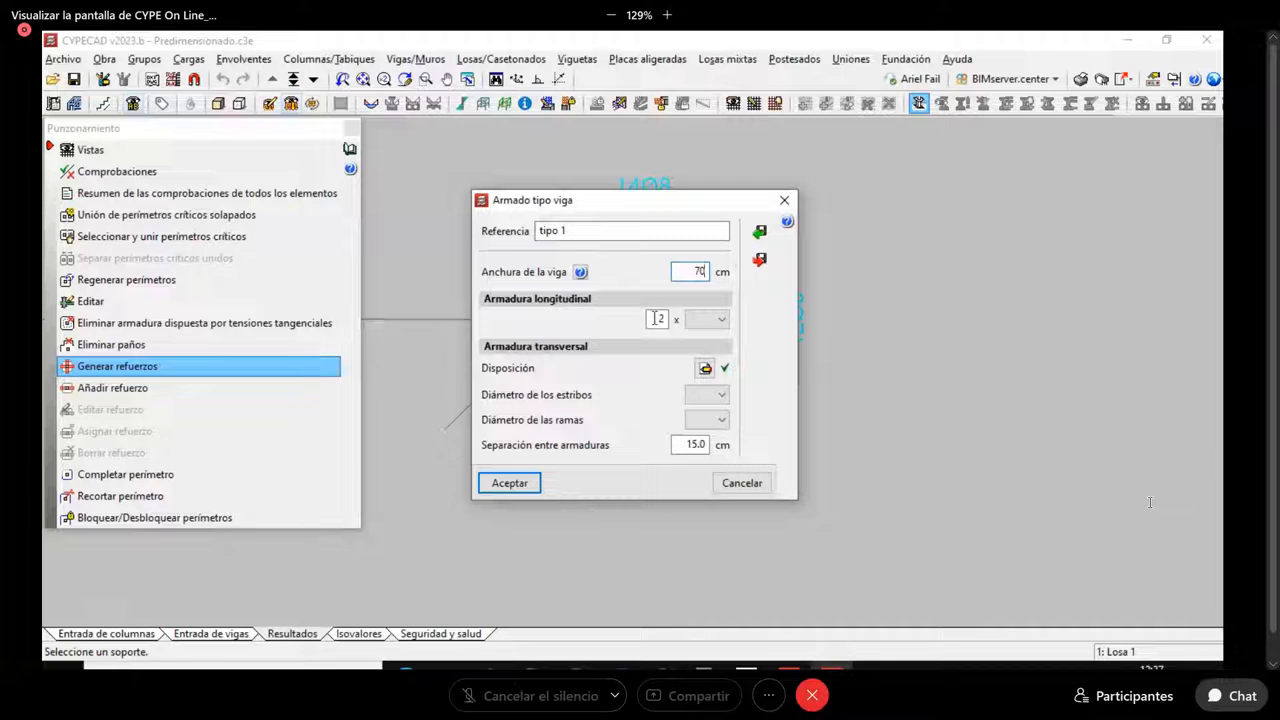
Set the longitudinal reinforcement of tipo 1 to 4 bars of Ø12
{"action": "left_click", "coordinate": [721, 320]}
{"action": "left_click", "coordinate": [721, 320]}
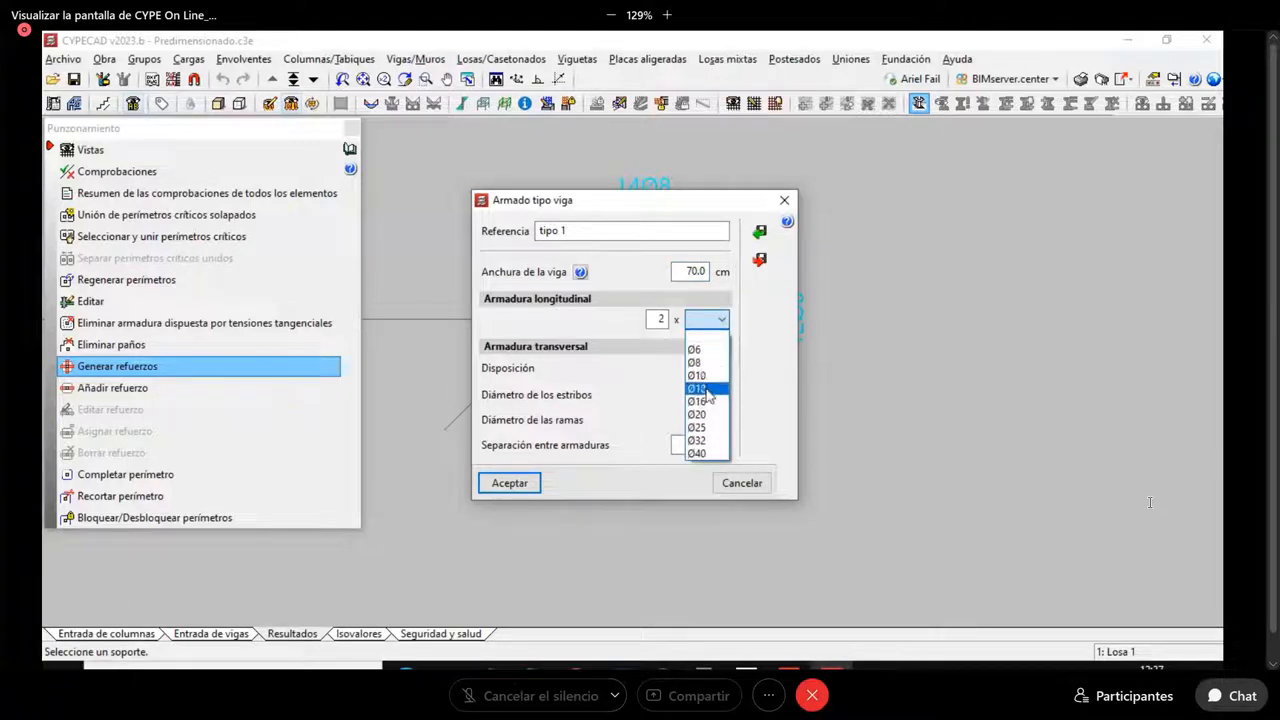
{"action": "left_click", "coordinate": [660, 319]}
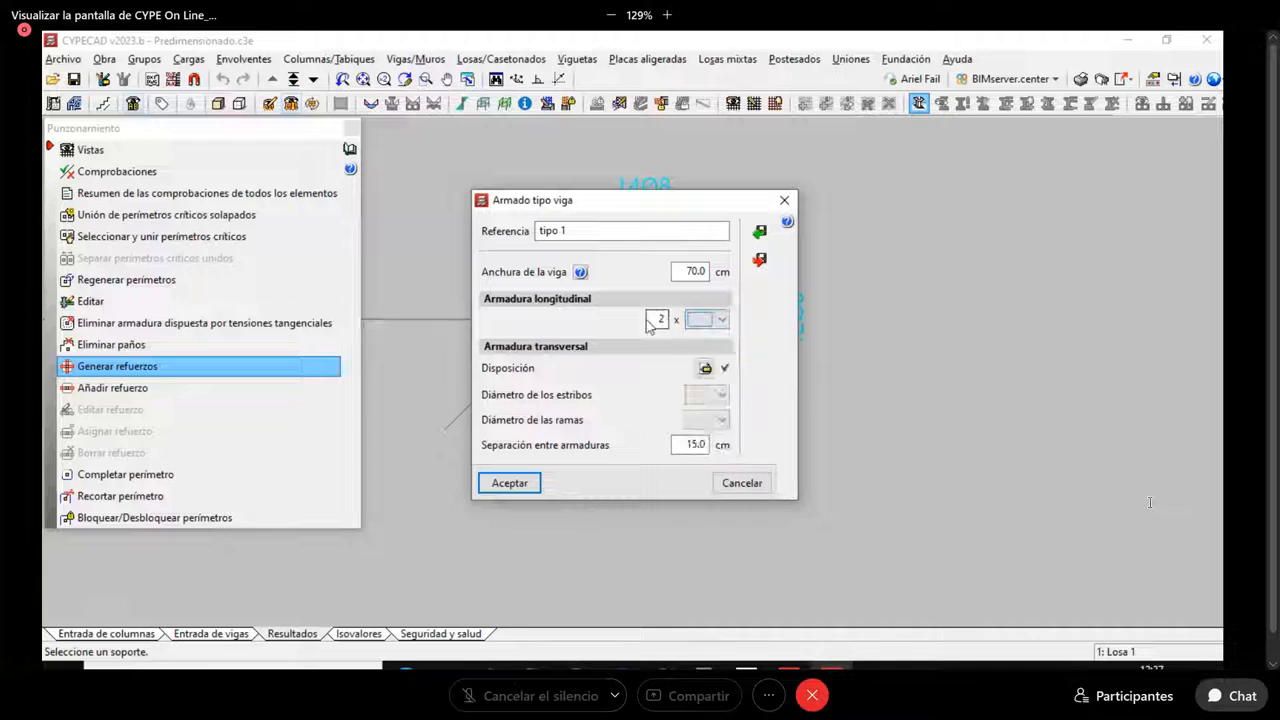
{"action": "double_click", "coordinate": [660, 319]}
{"action": "type", "text": "4"}
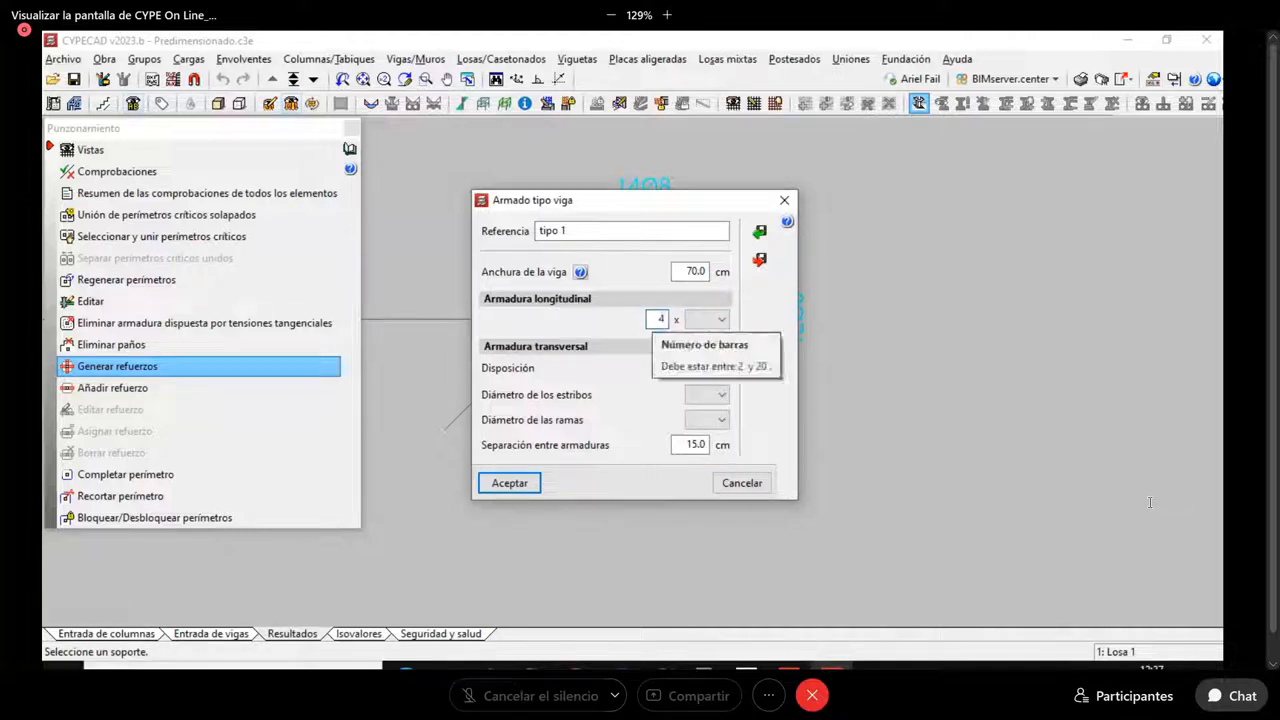
{"action": "left_click", "coordinate": [711, 321]}
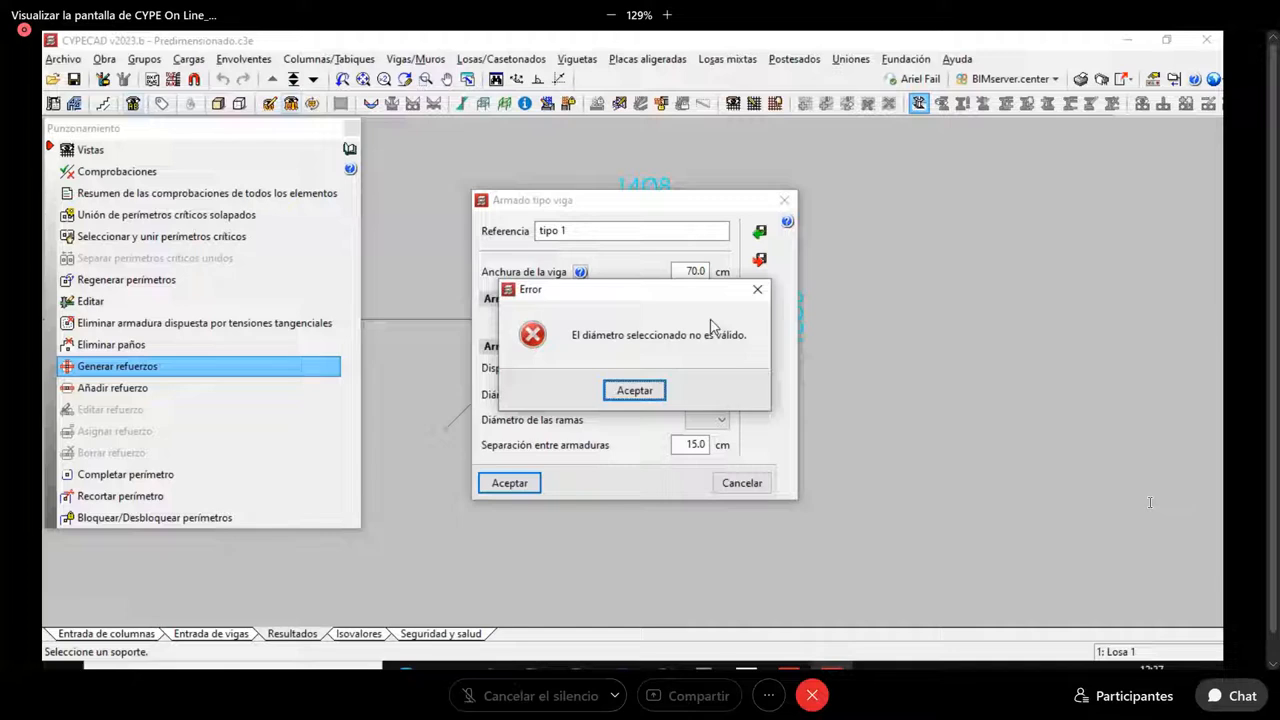
{"action": "left_click", "coordinate": [634, 390]}
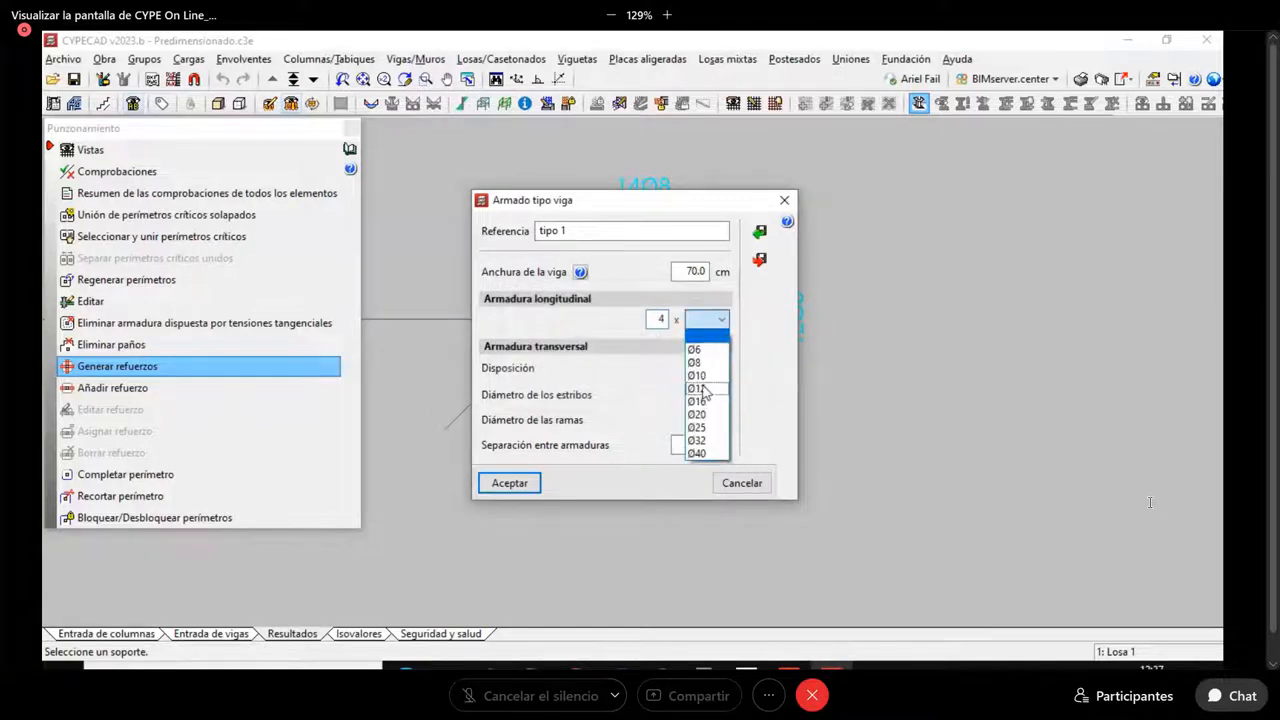
{"action": "left_click", "coordinate": [699, 389]}
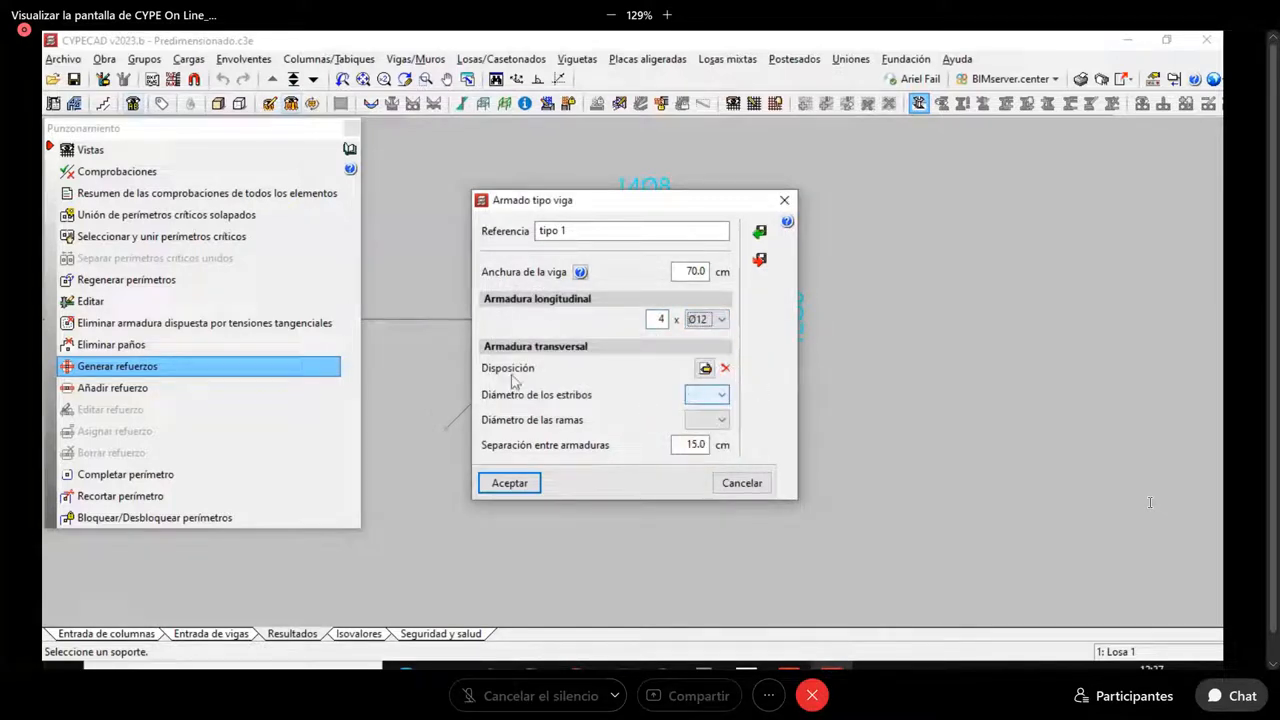
Lay out the transverse reinforcement with two closed stirrups, one around all four bar positions and one around the two middle ones
{"action": "left_click", "coordinate": [705, 368]}
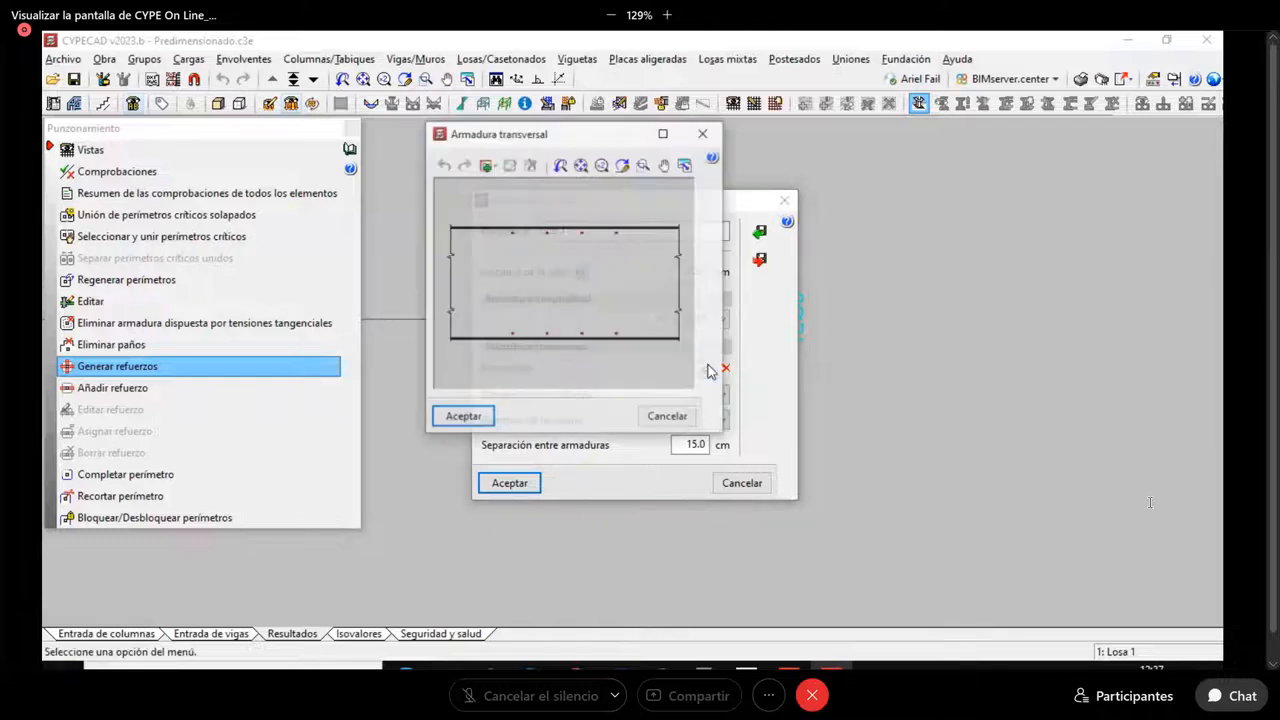
{"action": "left_click", "coordinate": [486, 164]}
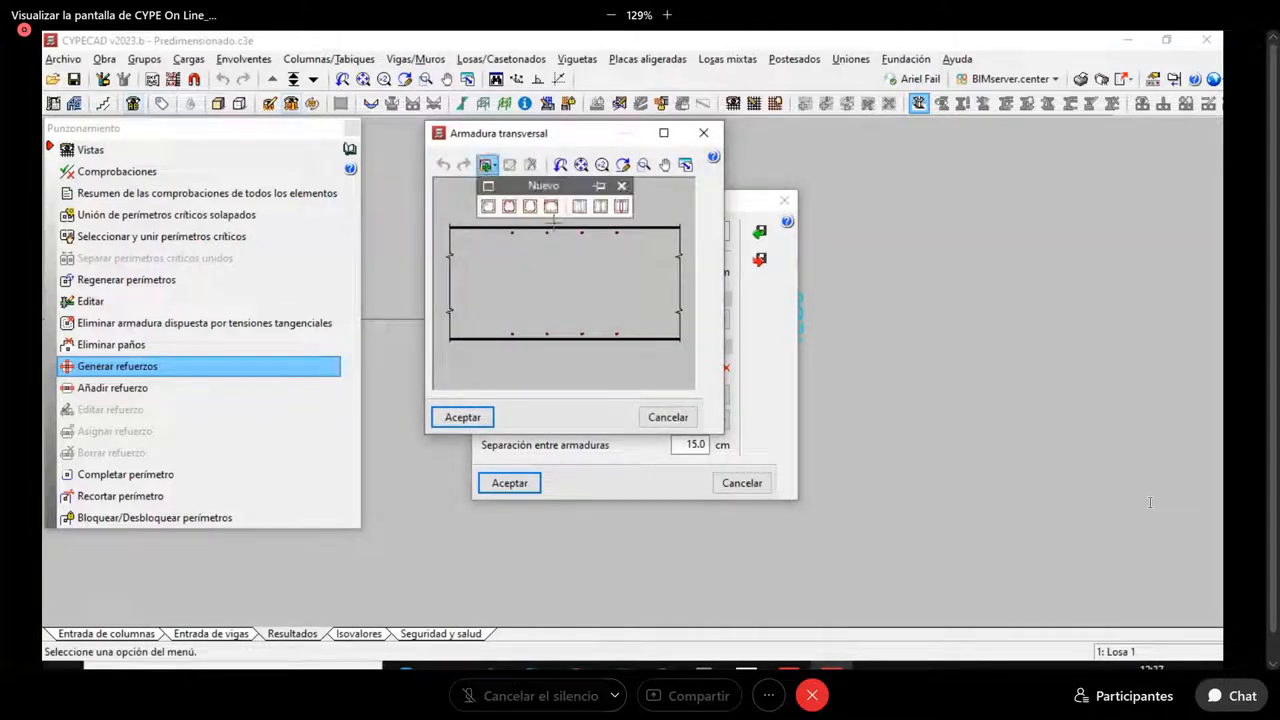
{"action": "left_click", "coordinate": [488, 206]}
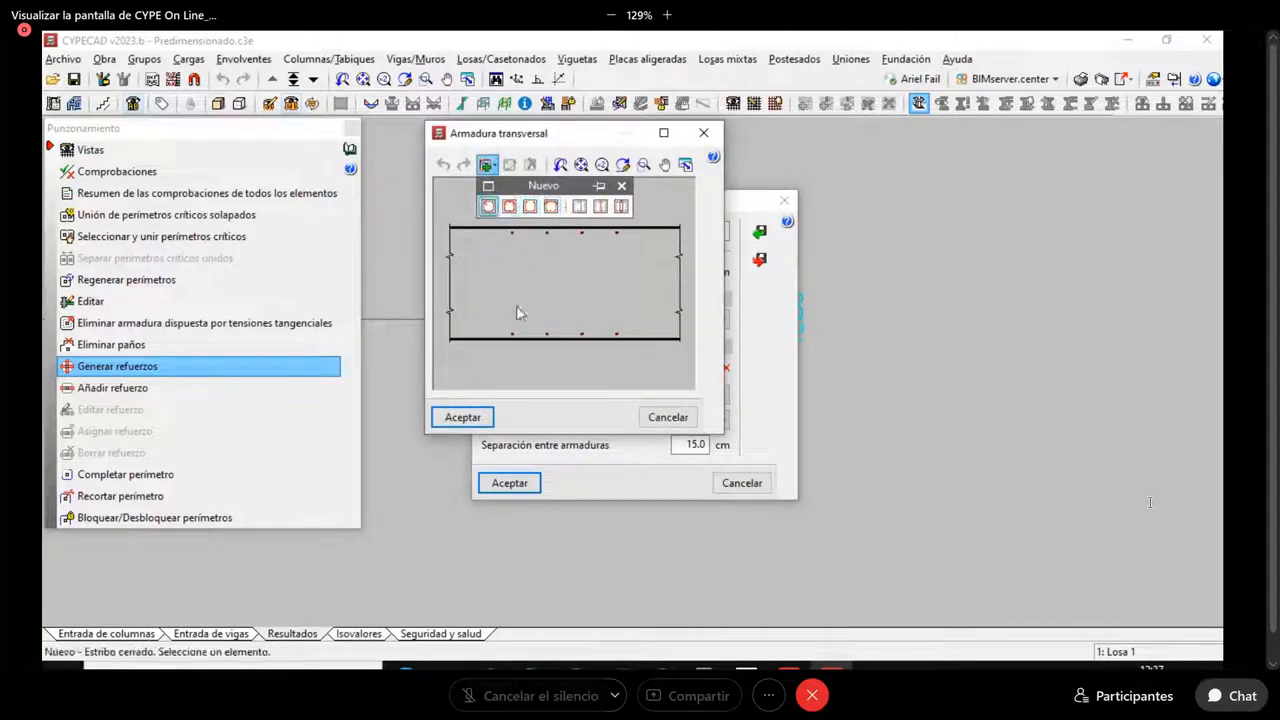
{"action": "left_click", "coordinate": [614, 340]}
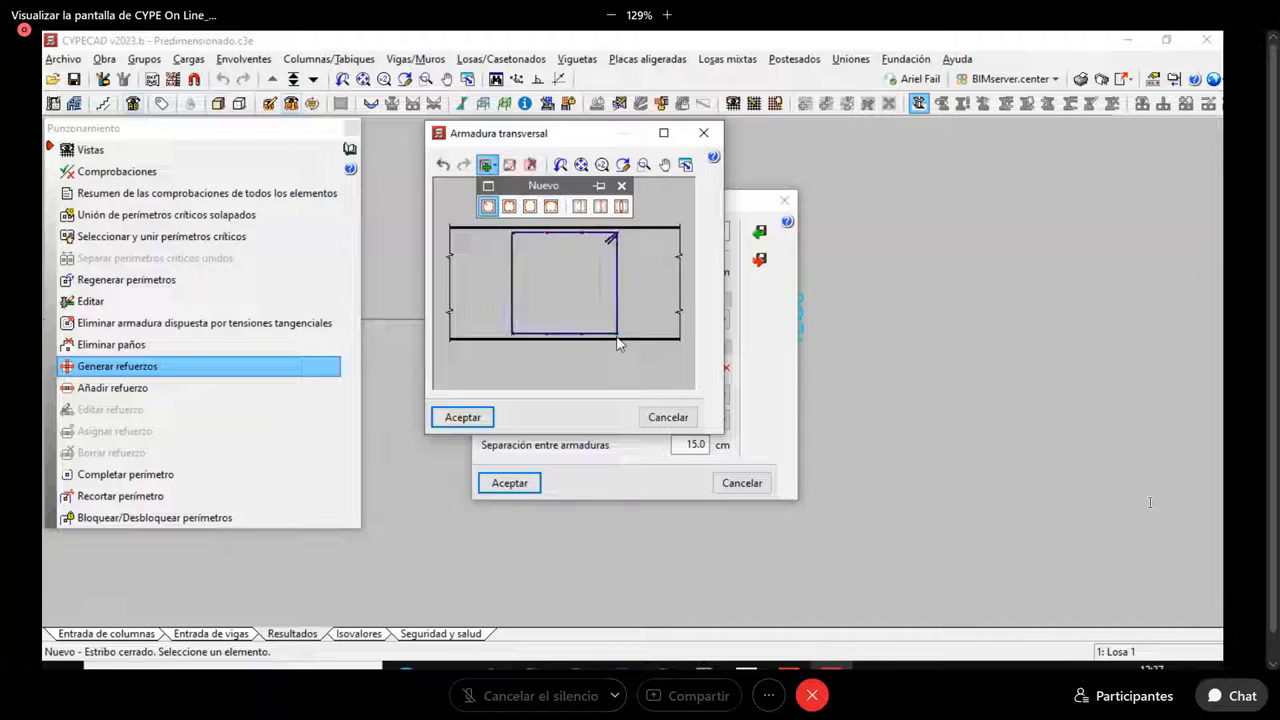
{"action": "left_click", "coordinate": [573, 341]}
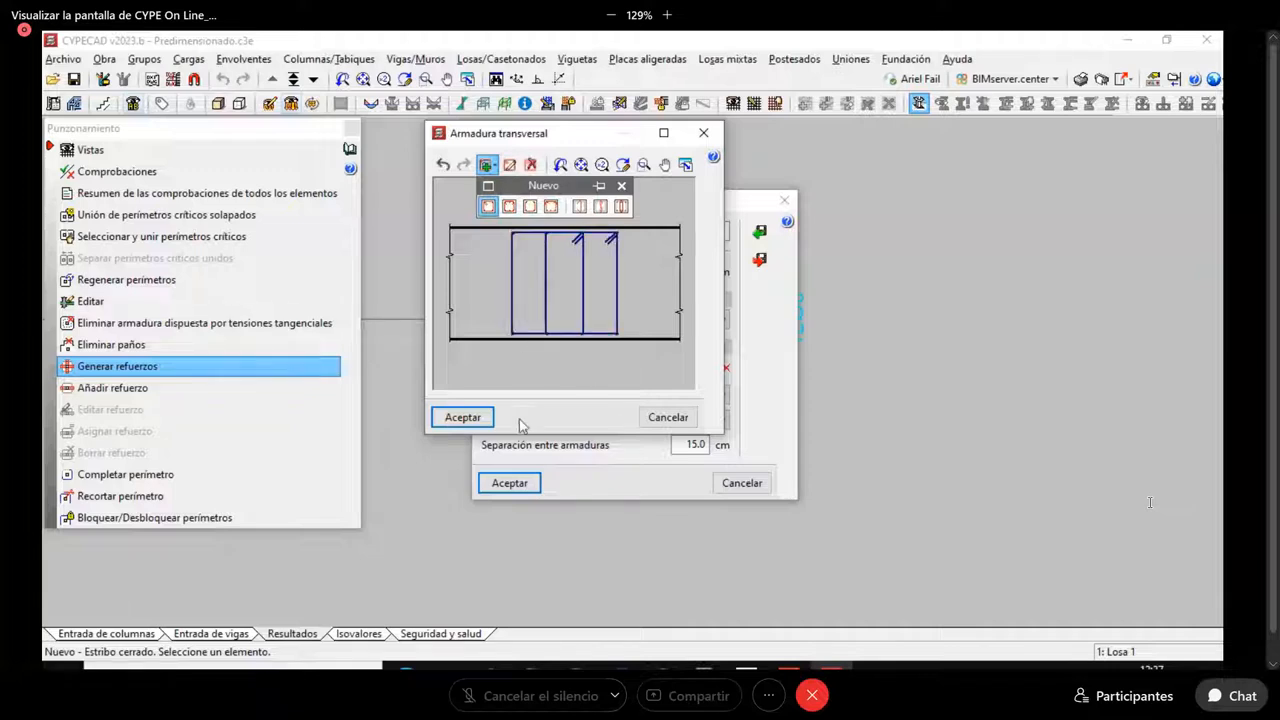
{"action": "left_click", "coordinate": [460, 417]}
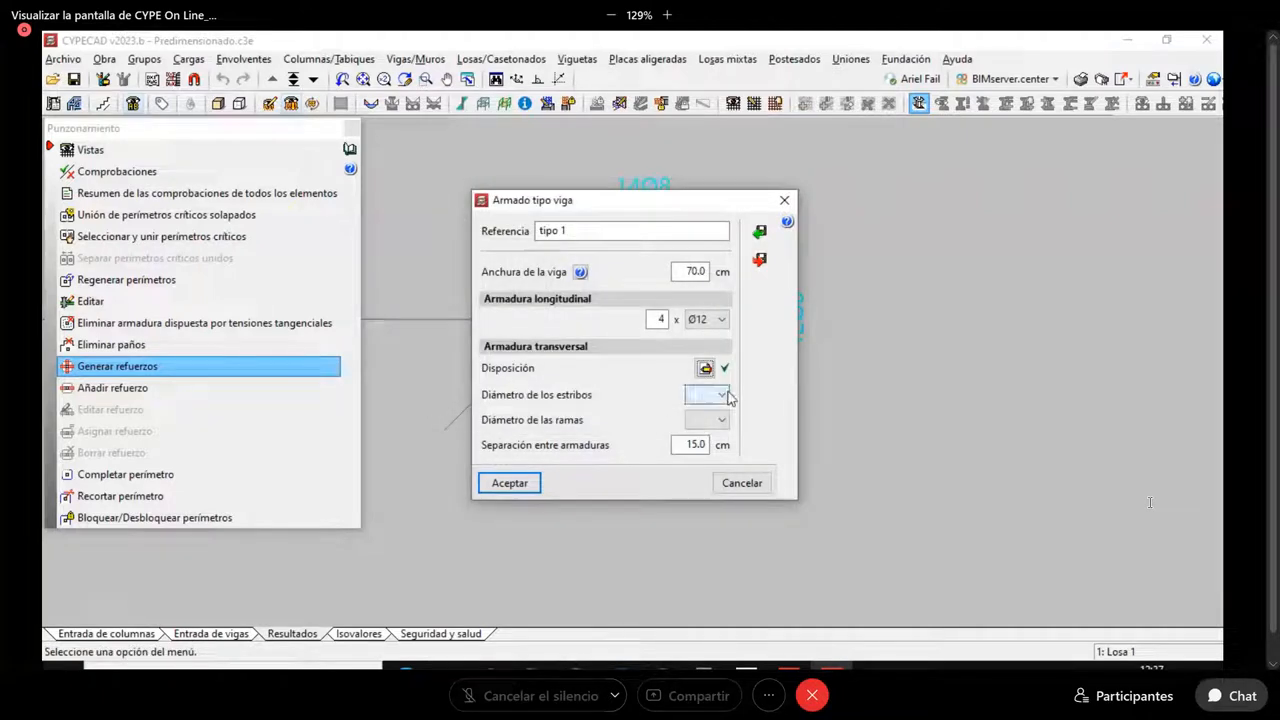
Set both the stirrup diameter and the leg diameter of tipo 1 to Ø8 and accept the reinforcement type
{"action": "left_click", "coordinate": [722, 396]}
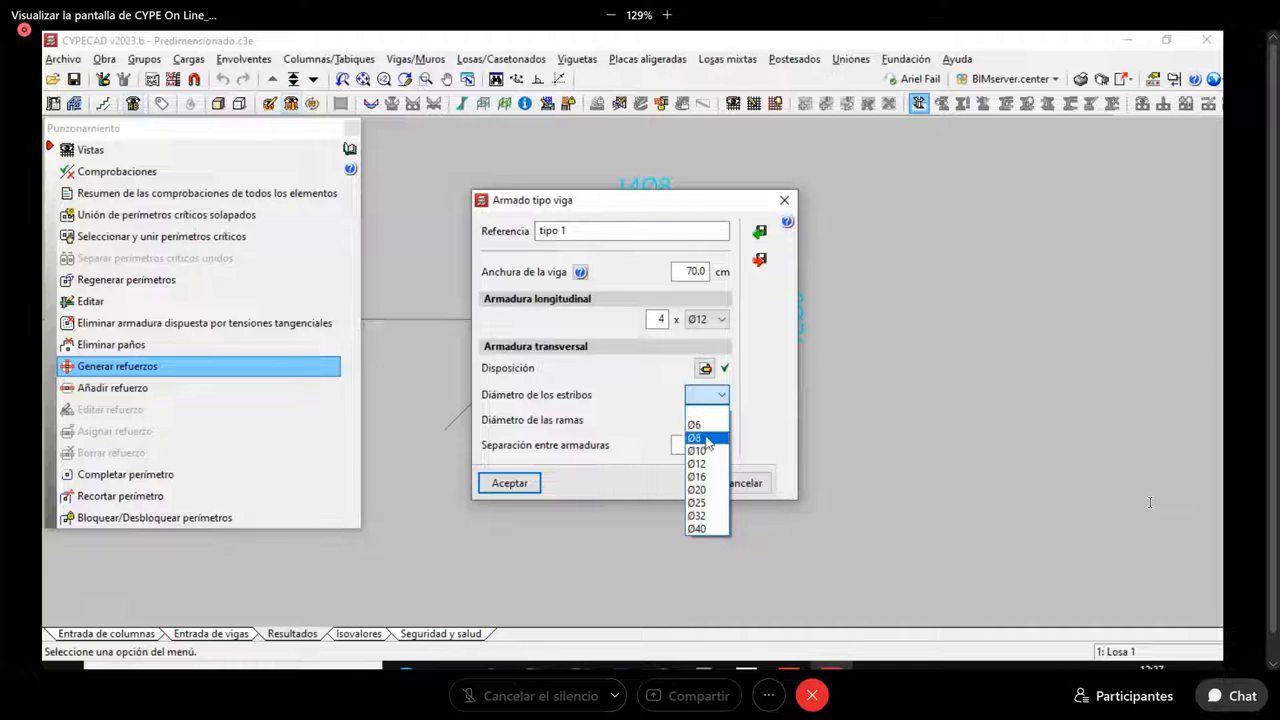
{"action": "left_click", "coordinate": [705, 438]}
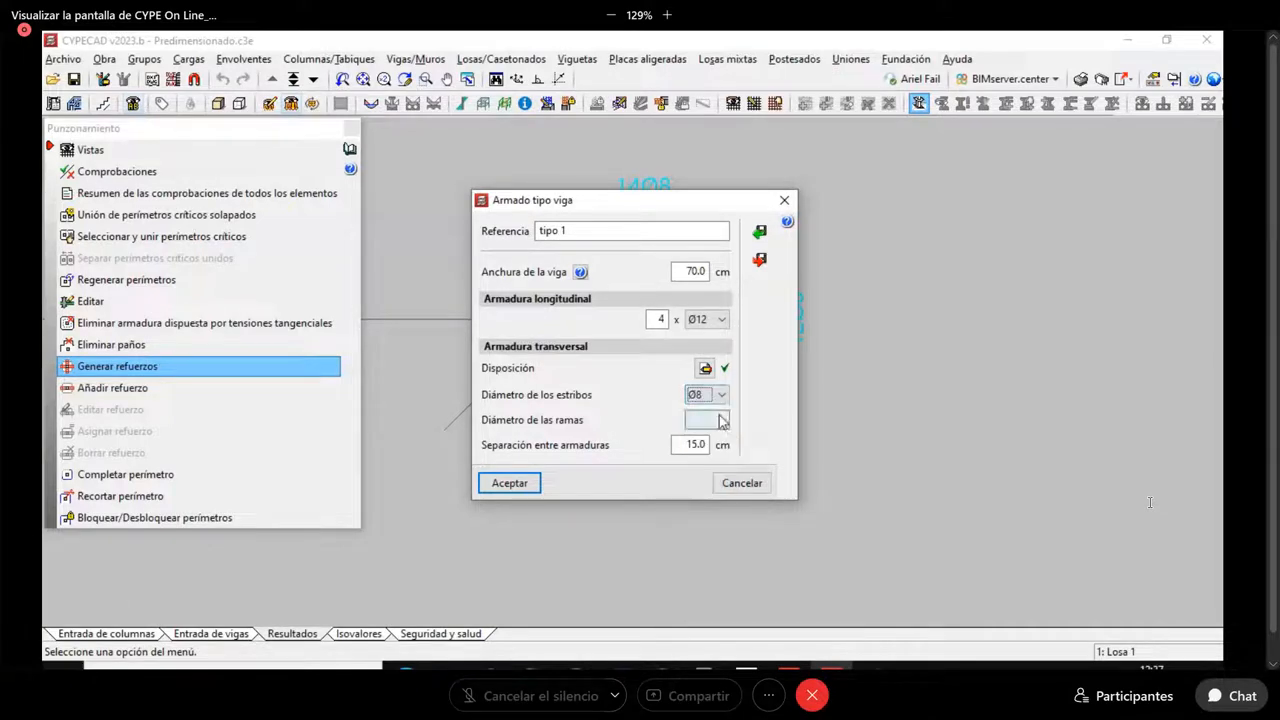
{"action": "left_click", "coordinate": [722, 420]}
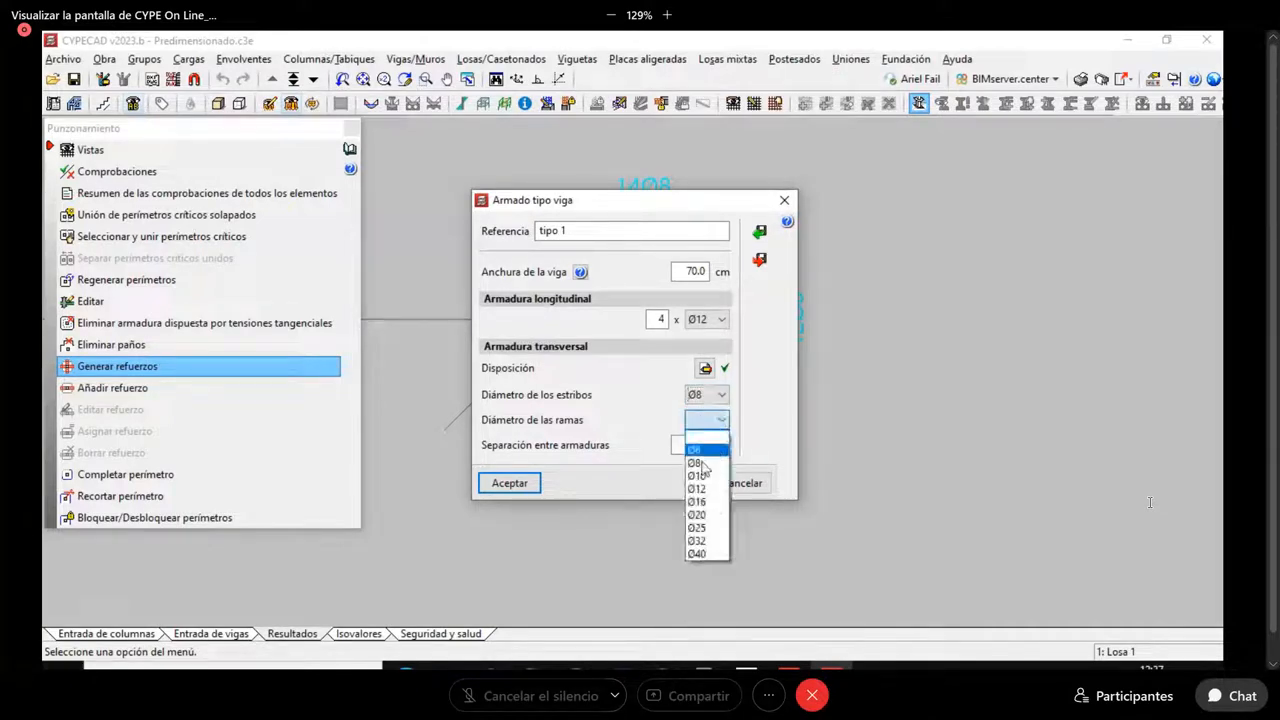
{"action": "left_click", "coordinate": [725, 461]}
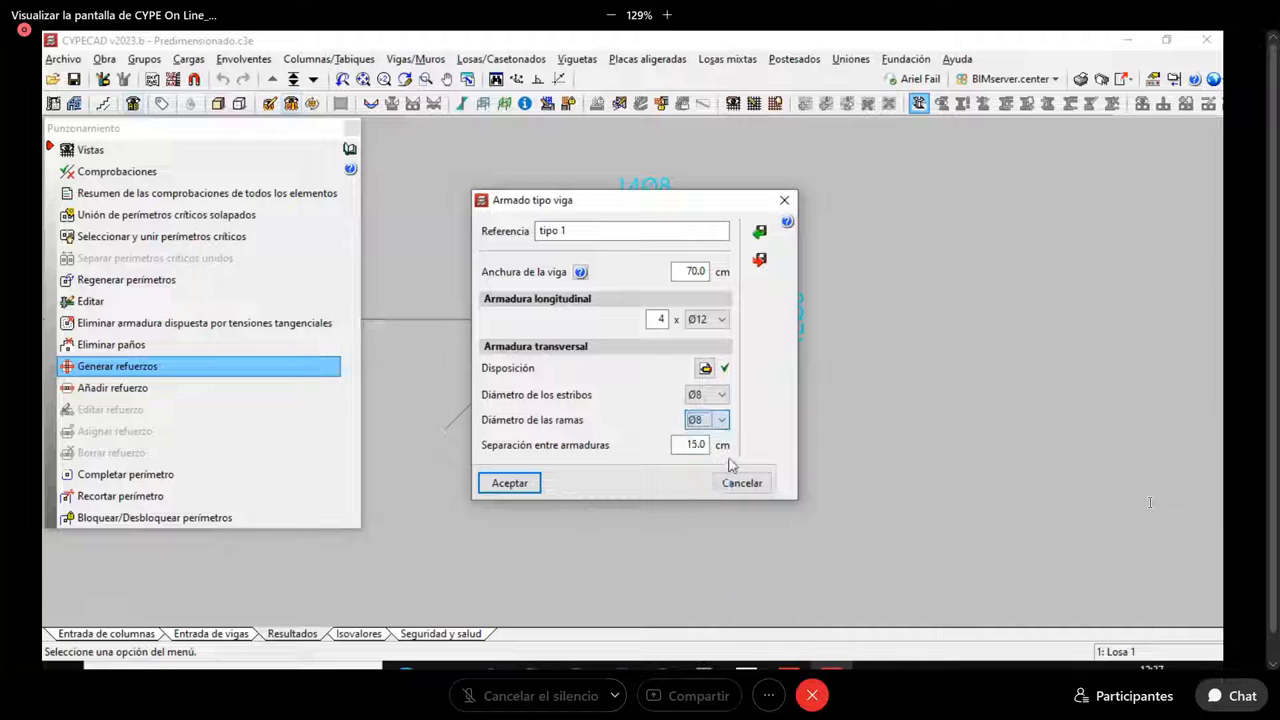
{"action": "left_click", "coordinate": [511, 484]}
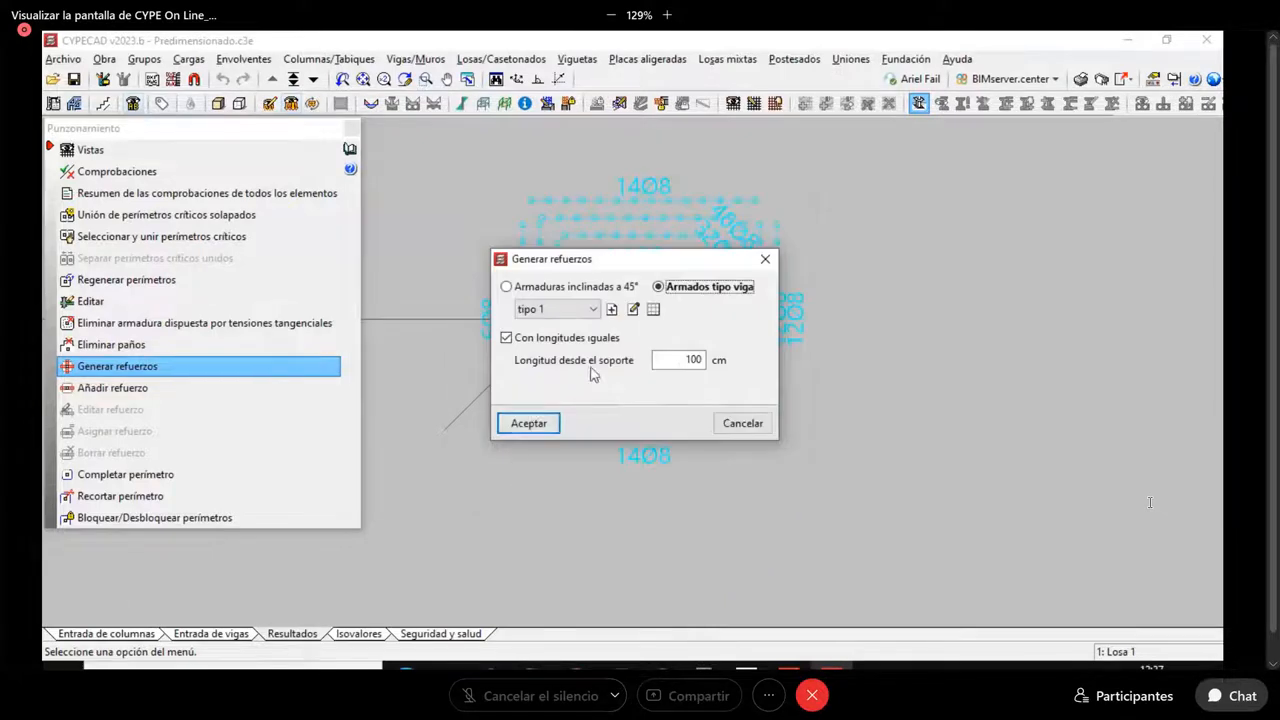
Set the reinforcement length from the support to 150 cm and generate the tipo 1 reinforcement at column C40
{"action": "double_click", "coordinate": [683, 359]}
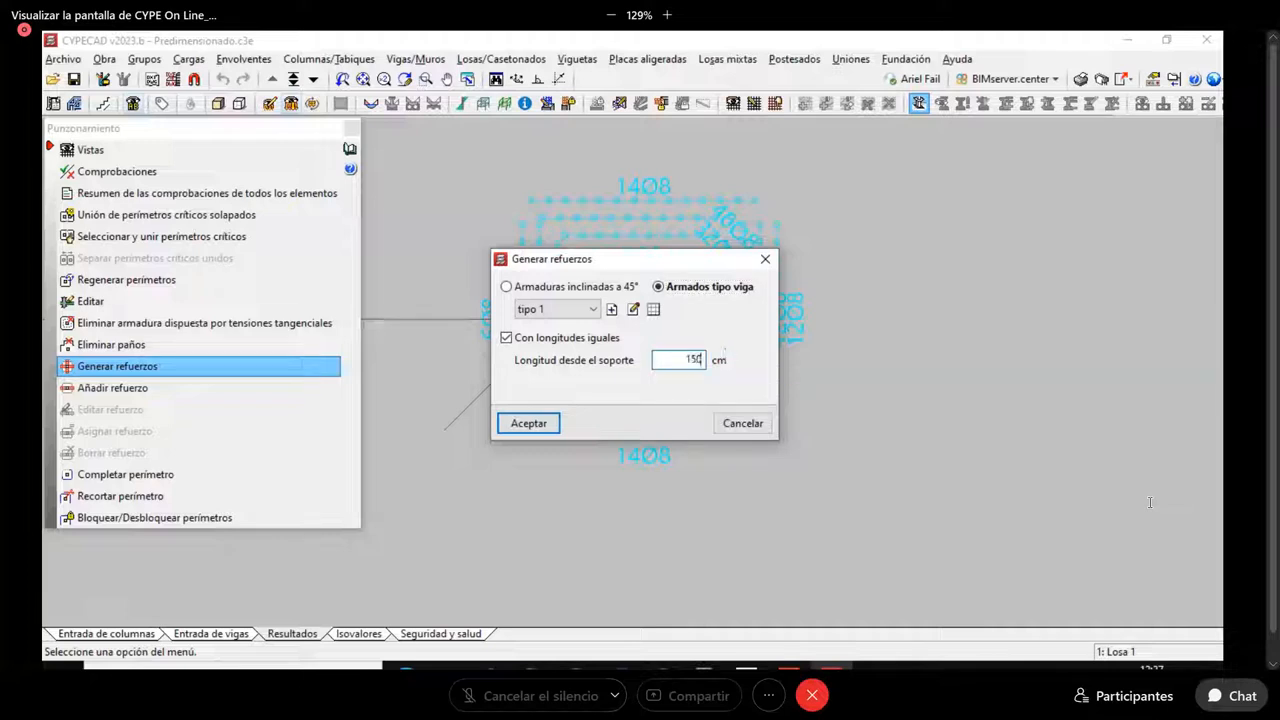
{"action": "left_click", "coordinate": [529, 423]}
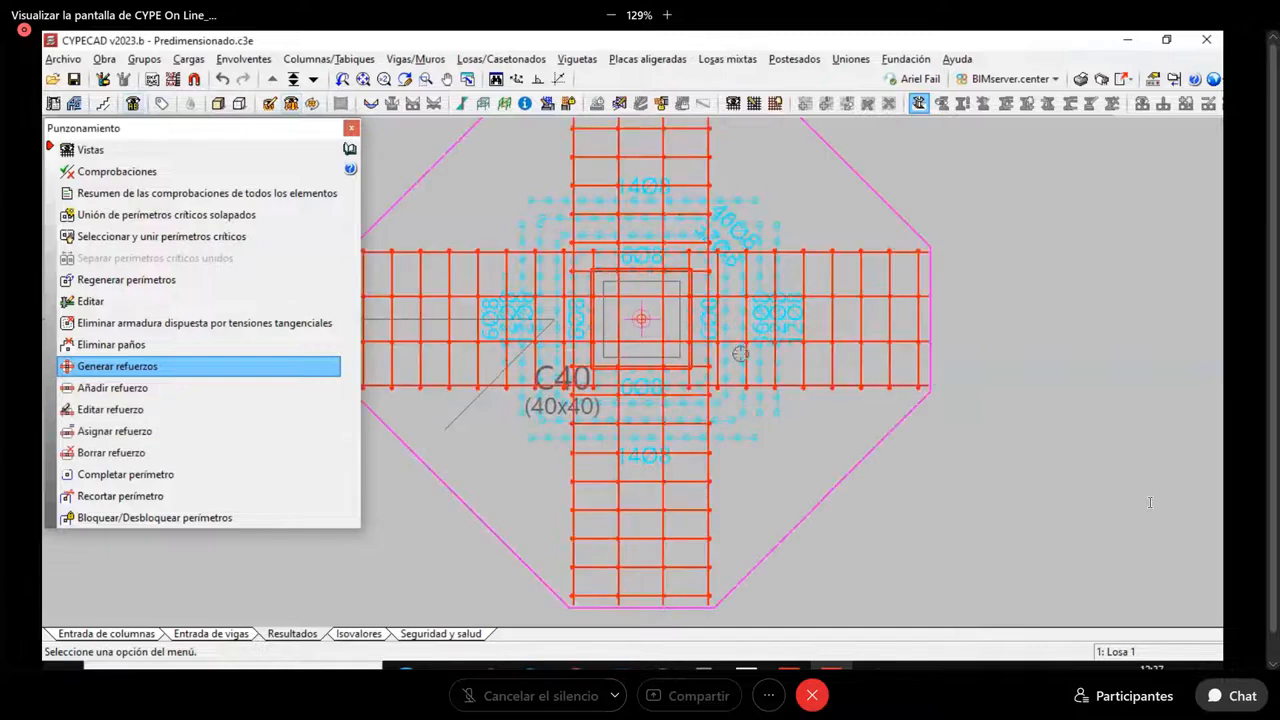
{"action": "scroll", "coordinate": [740, 353], "scroll_direction": "down", "scroll_amount": 3}
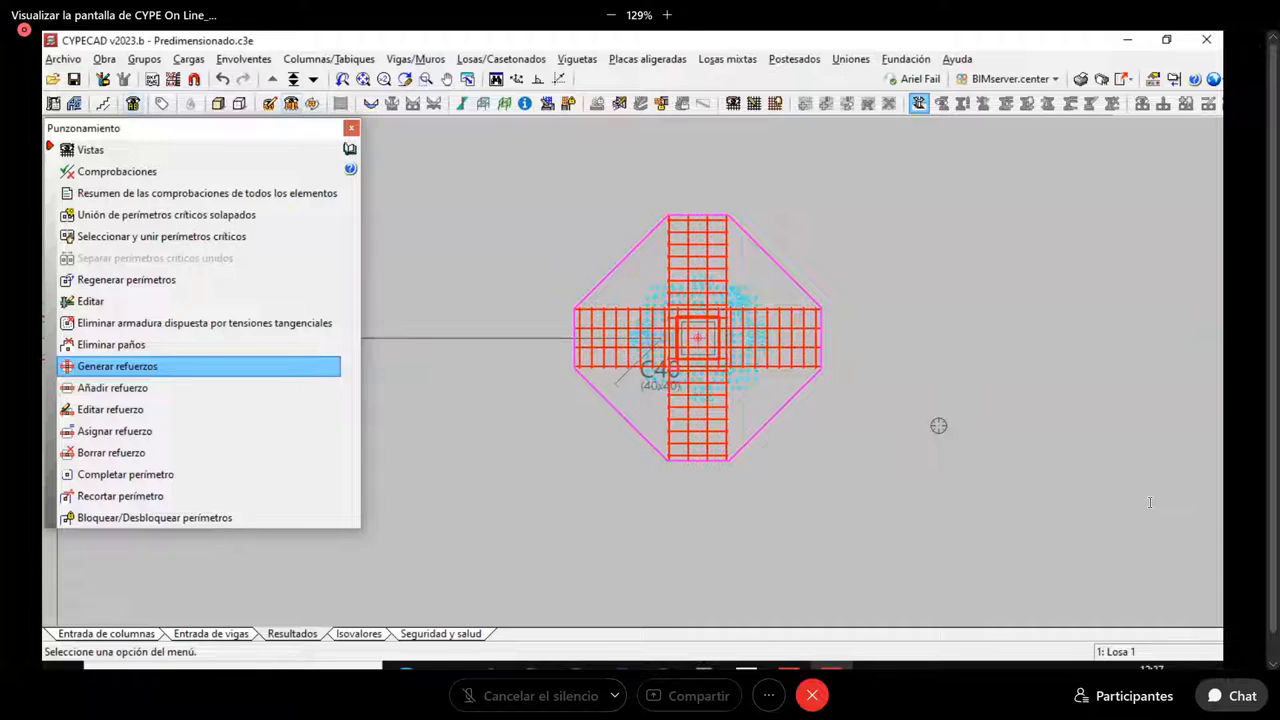
Open the punching checks of the reinforced column C40 and read the critical perimeter and Disposiciones especiales para losas y zapatas checks
{"action": "left_click", "coordinate": [108, 174]}
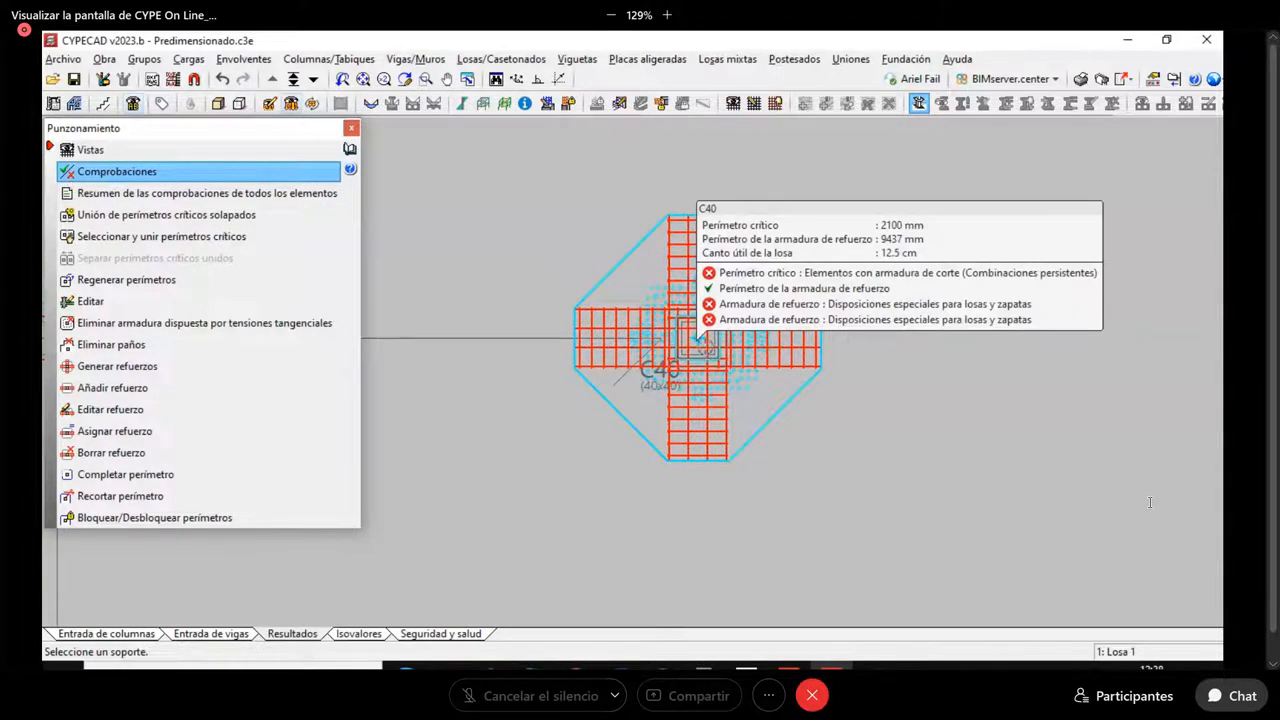
{"action": "left_click", "coordinate": [705, 345]}
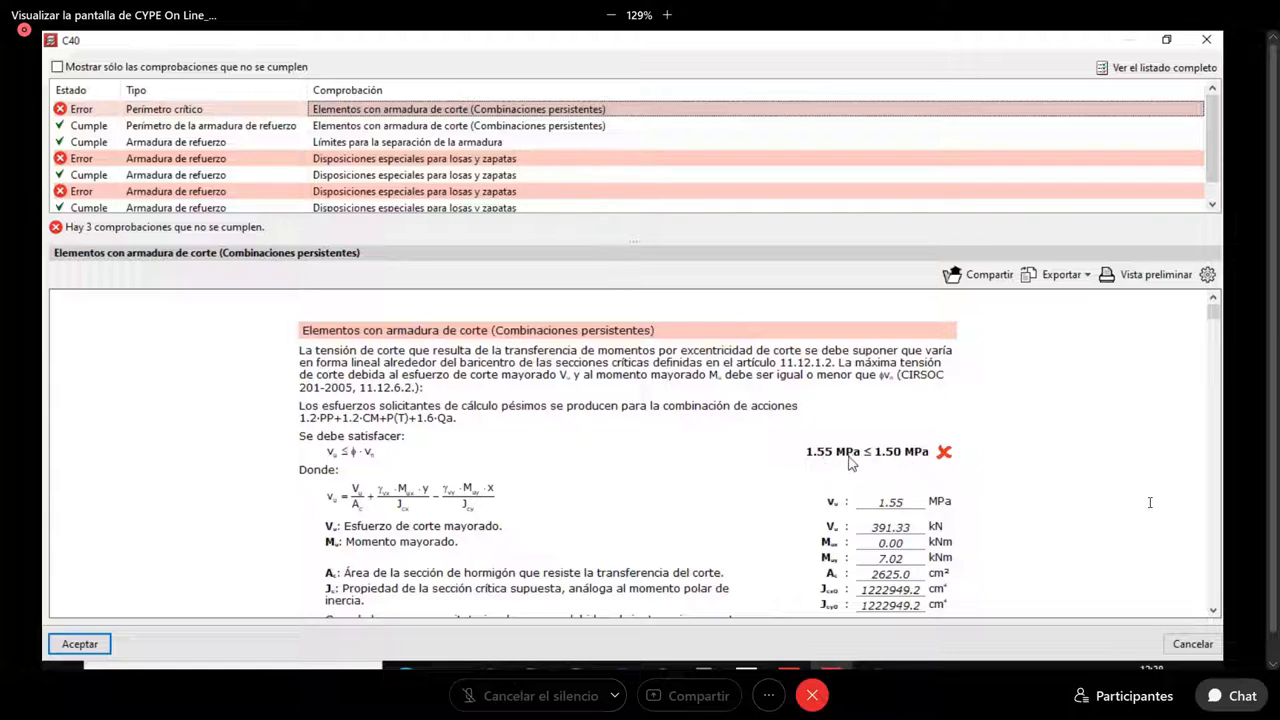
{"action": "left_click", "coordinate": [404, 162]}
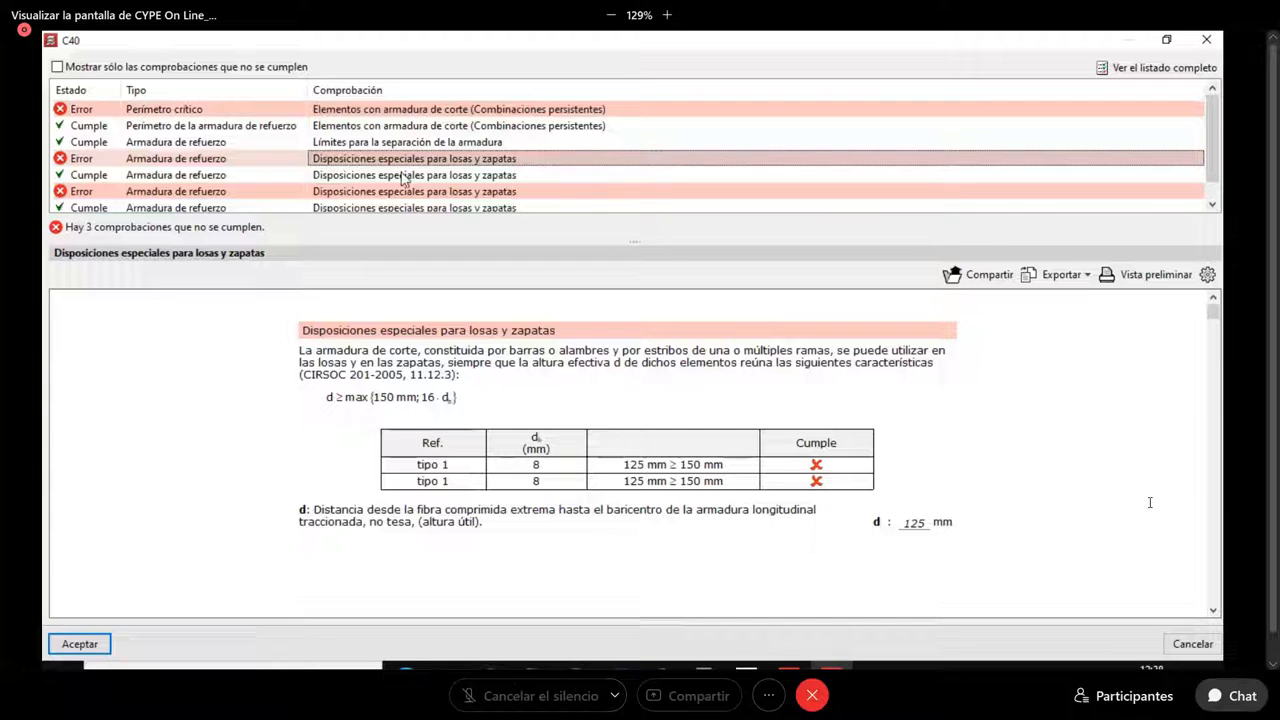
Review the failing Disposiciones especiales para losas y zapatas checks on stirrup line spacing and effective depth at column C40
{"action": "left_click", "coordinate": [399, 192]}
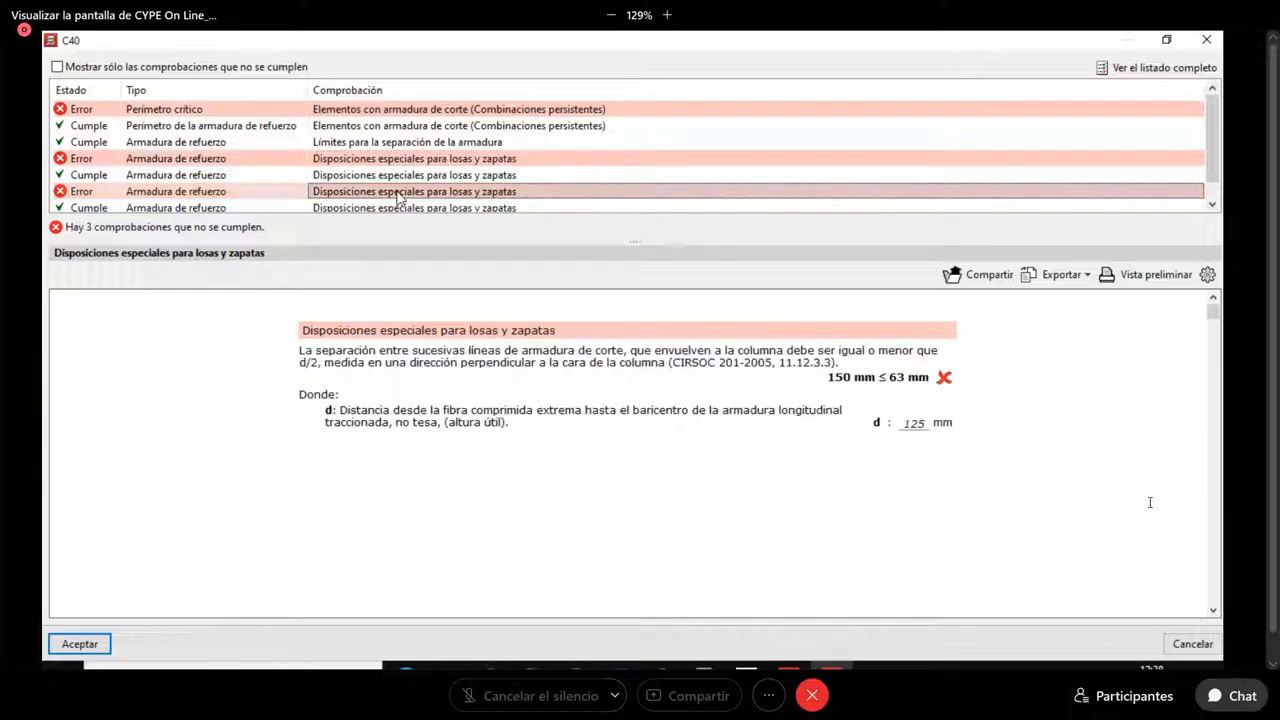
{"action": "left_click", "coordinate": [398, 162]}
{"action": "scroll", "coordinate": [400, 192], "scroll_direction": "down", "scroll_amount": 1}
{"action": "left_click", "coordinate": [413, 175]}
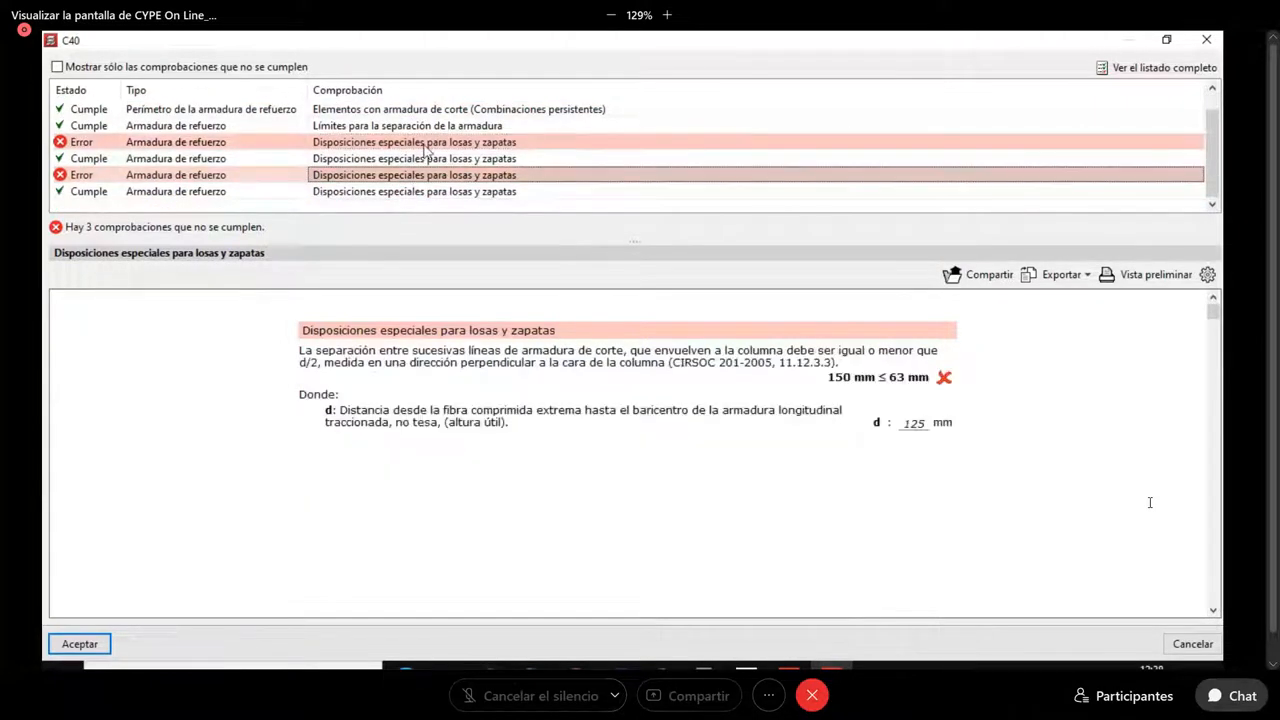
{"action": "left_click", "coordinate": [424, 146]}
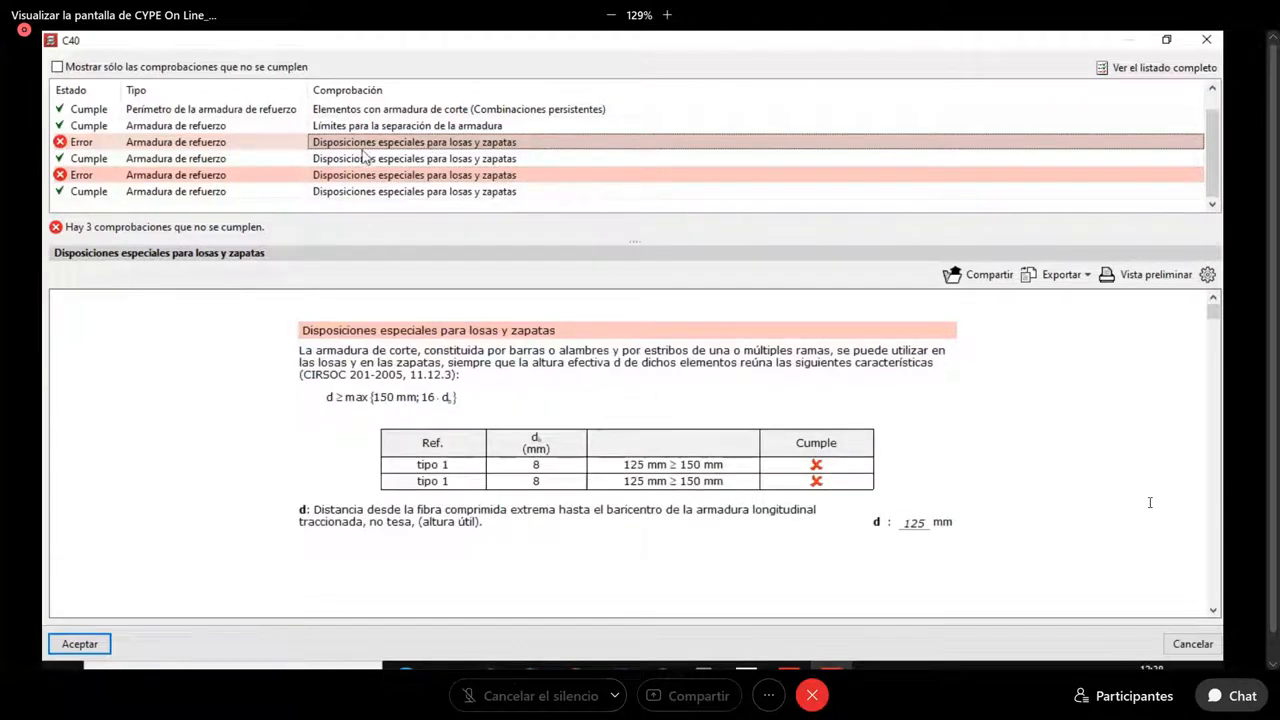
Open the complete punching report of column C40 and read its perimeter description, critical perimeter check and reinforcement checks
{"action": "left_click", "coordinate": [1152, 77]}
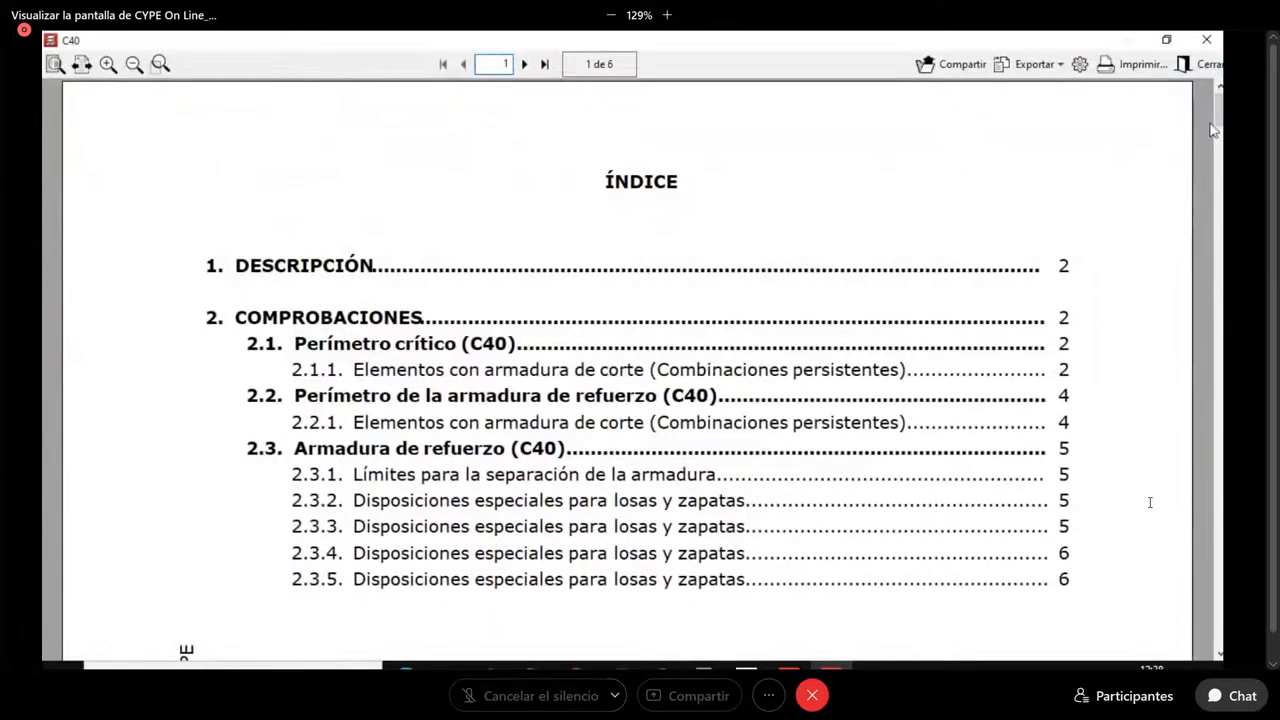
{"action": "scroll", "coordinate": [1150, 502], "scroll_direction": "down", "scroll_amount": 10}
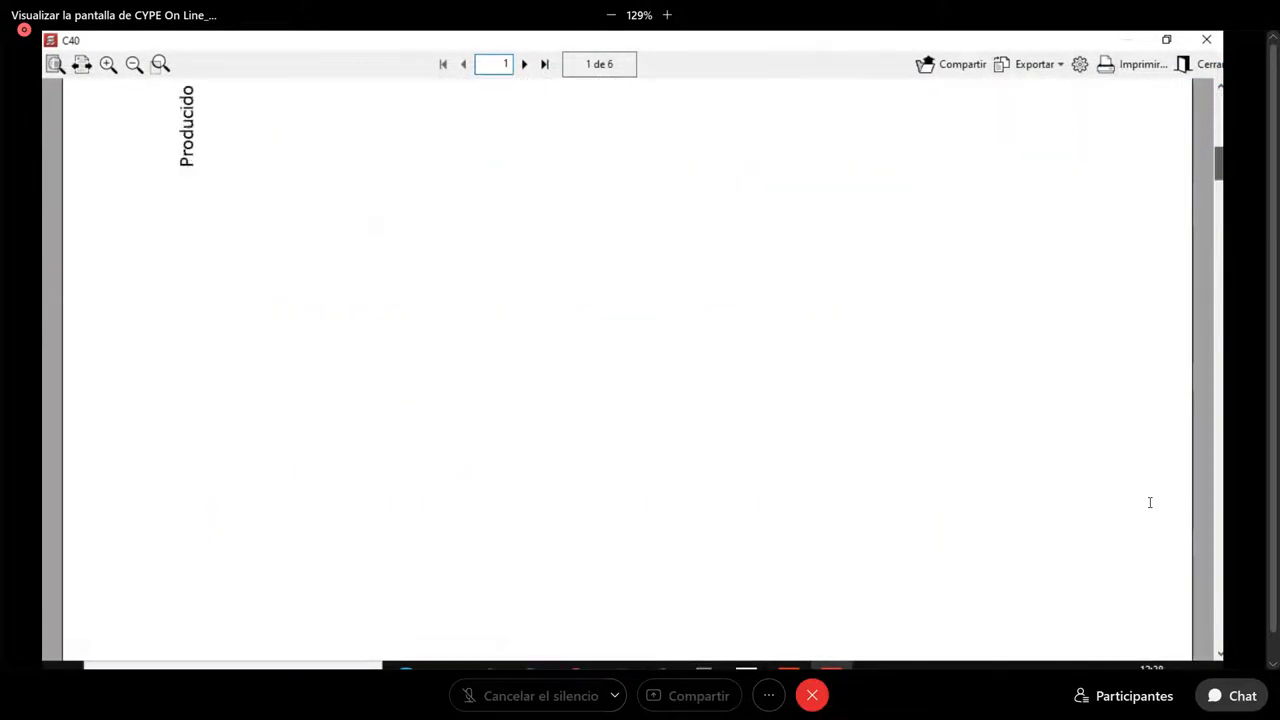
{"action": "scroll", "coordinate": [1150, 502], "scroll_direction": "down", "scroll_amount": 5}
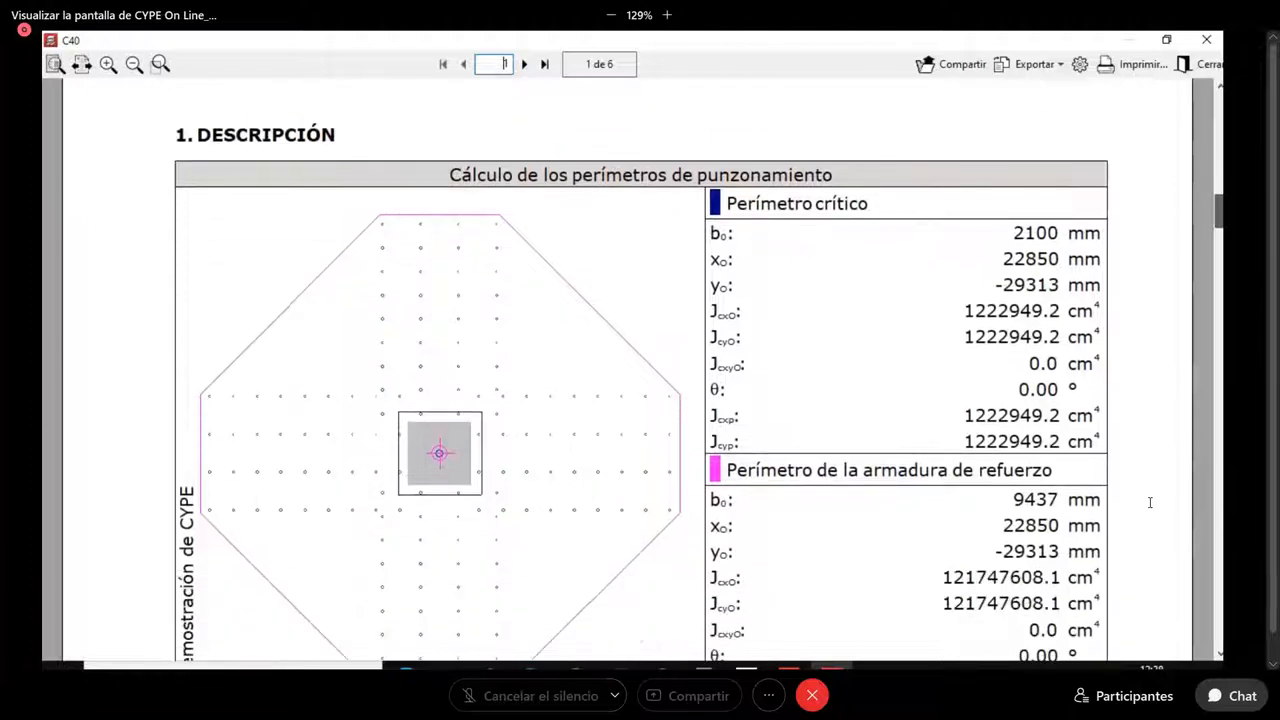
{"action": "scroll", "coordinate": [1150, 502], "scroll_direction": "down", "scroll_amount": 12}
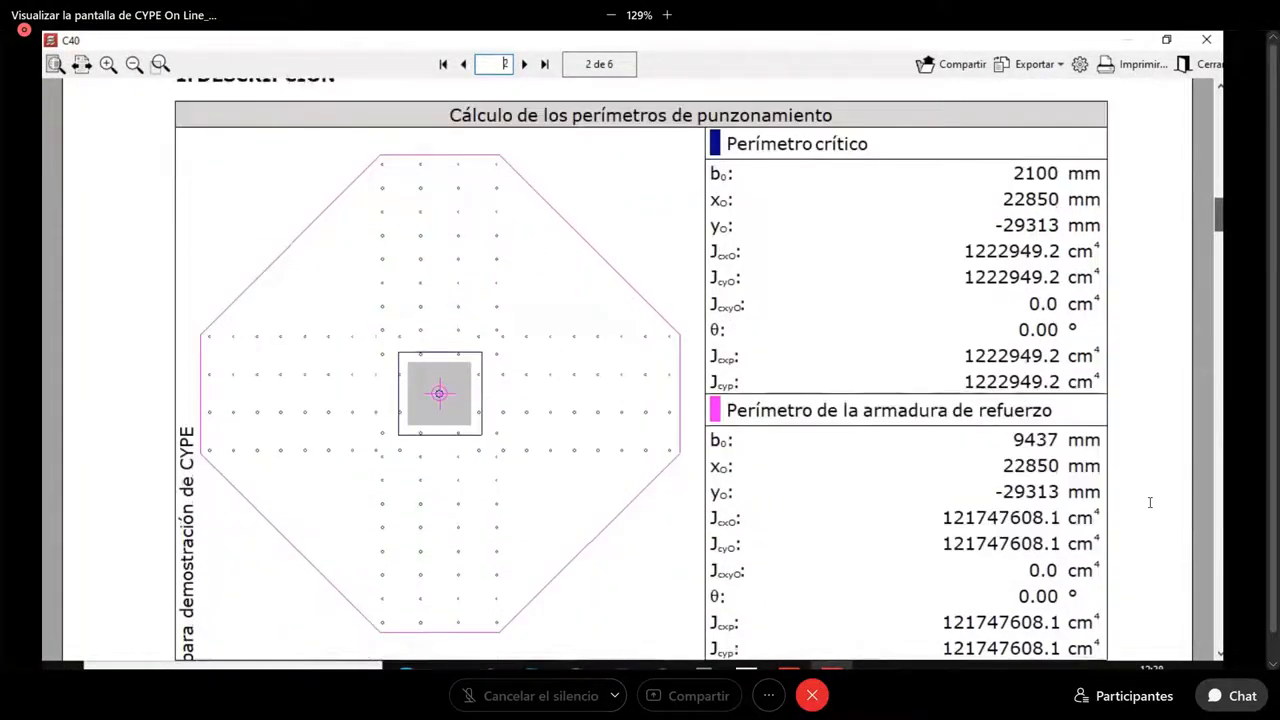
{"action": "scroll", "coordinate": [1150, 502], "scroll_direction": "down", "scroll_amount": 20}
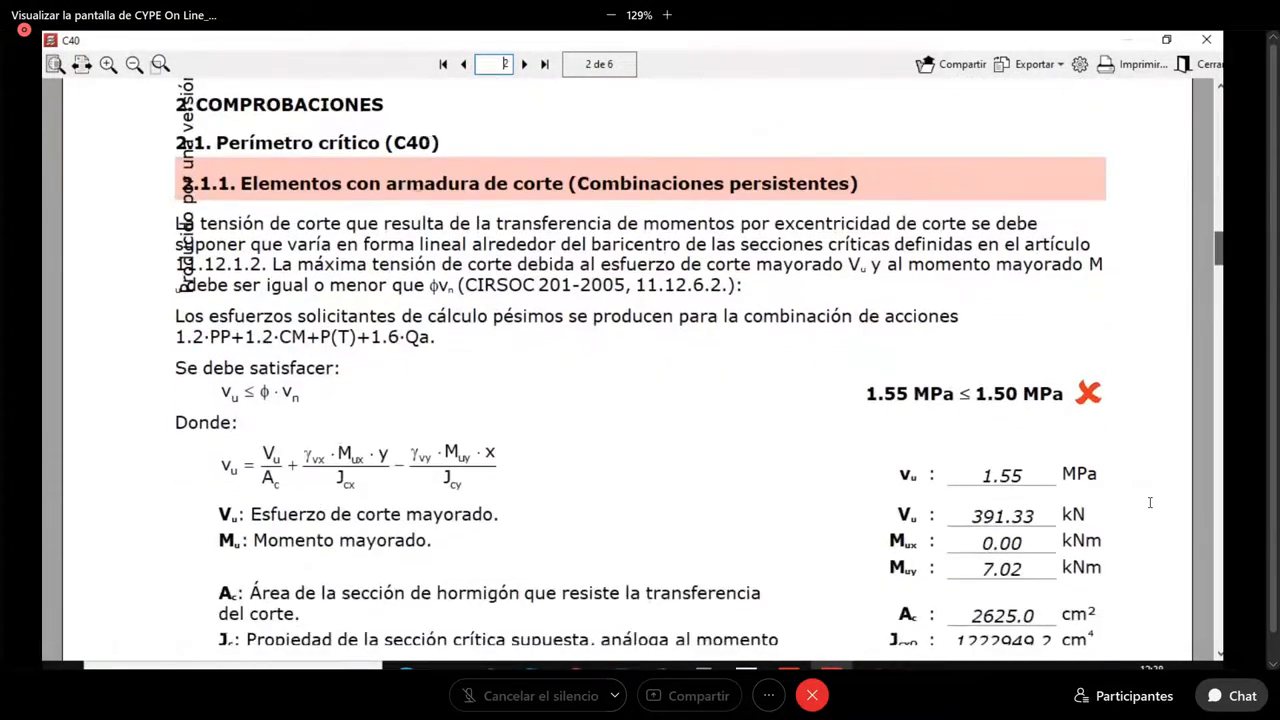
{"action": "scroll", "coordinate": [1150, 502], "scroll_direction": "down", "scroll_amount": 20}
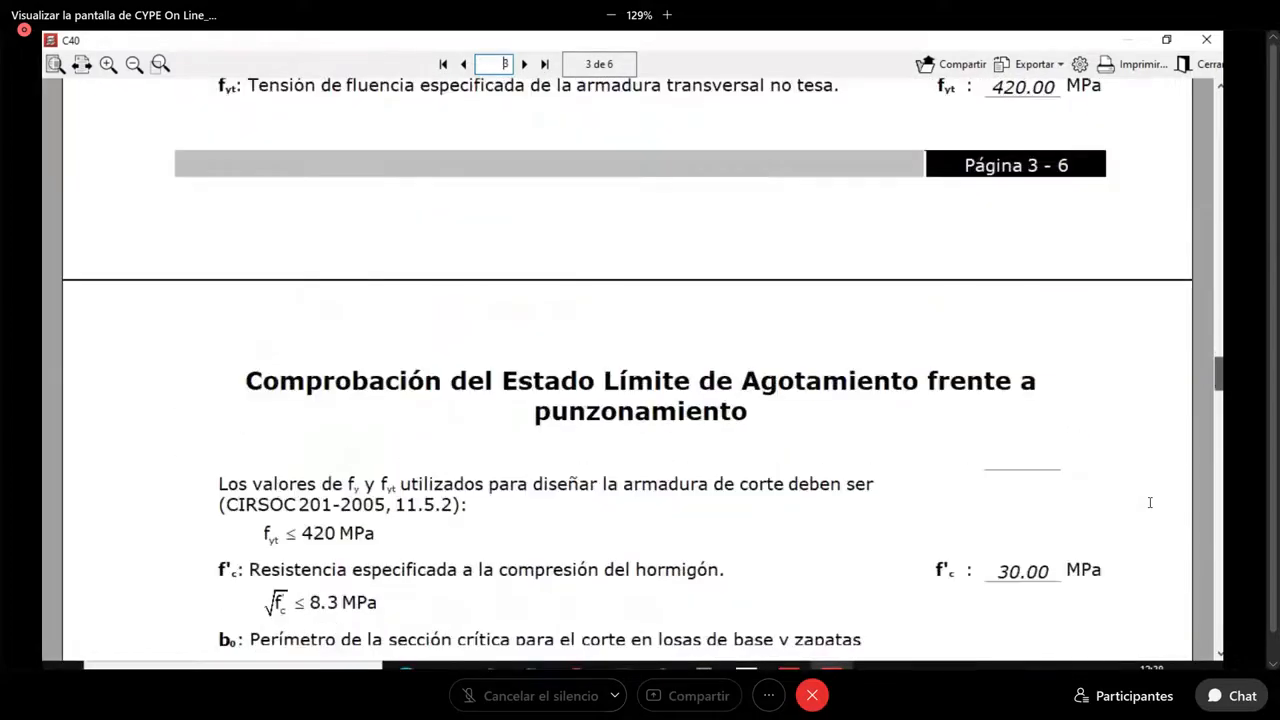
{"action": "scroll", "coordinate": [1150, 502], "scroll_direction": "down", "scroll_amount": 4}
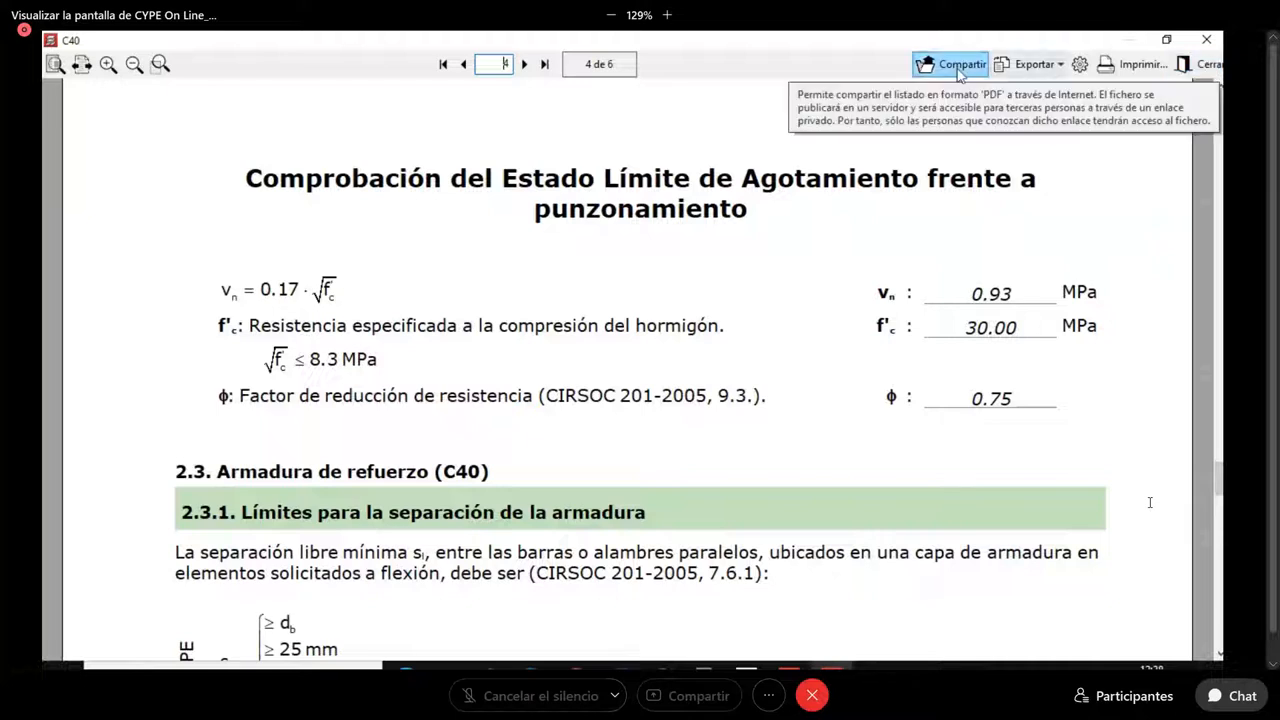
Share the C40 punching report online as a PDF, select the published link, and close the report and the checks
{"action": "left_click", "coordinate": [957, 68]}
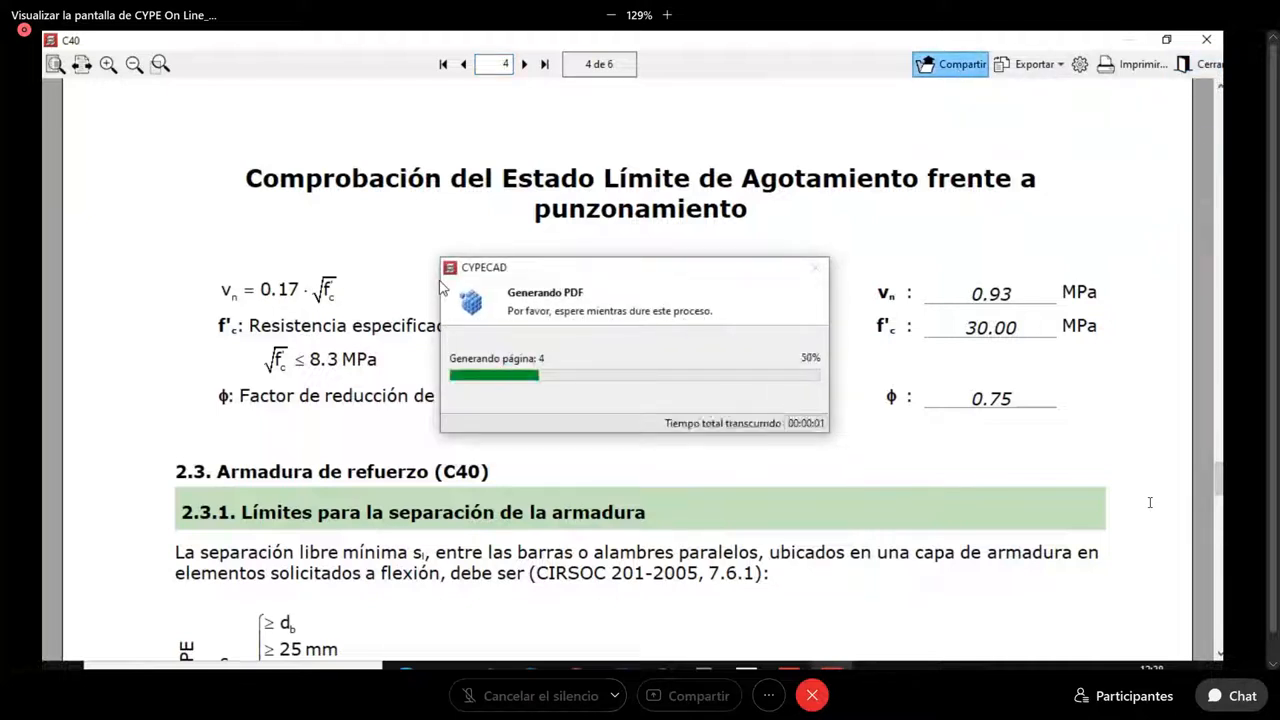
{"action": "left_click", "coordinate": [397, 408]}
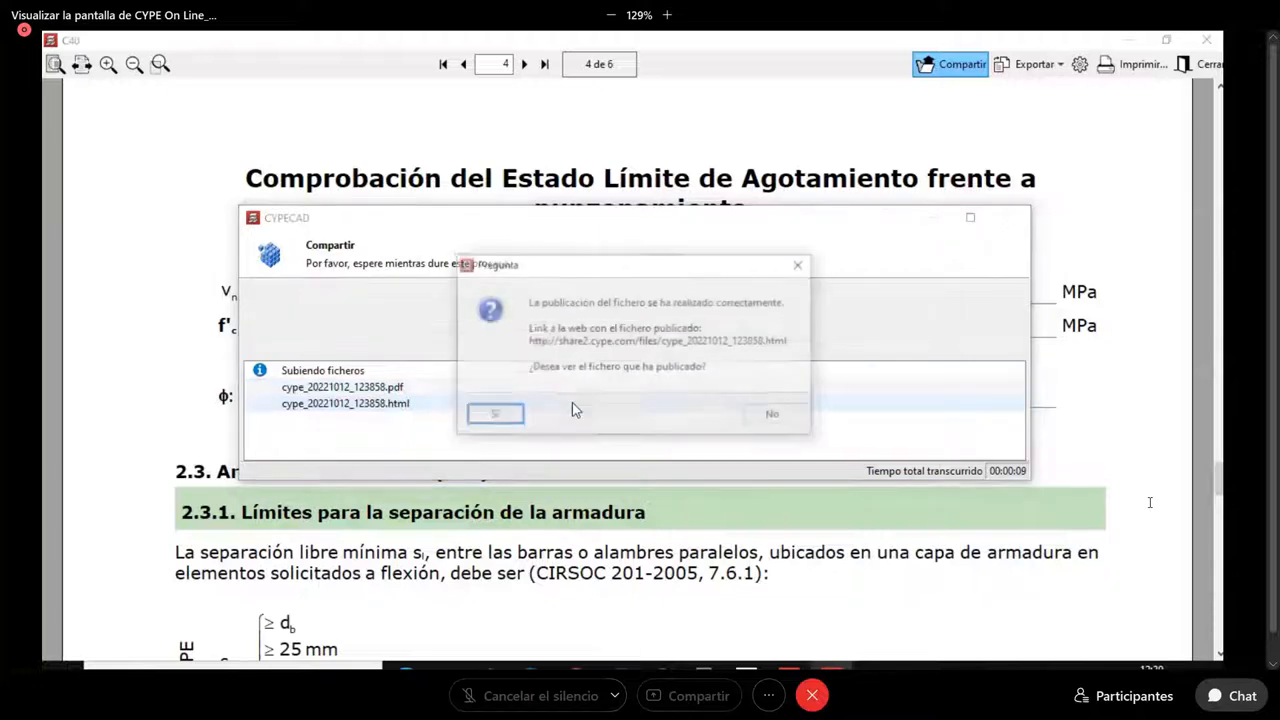
{"action": "left_click_drag", "start_coordinate": [790, 342], "coordinate": [510, 343]}
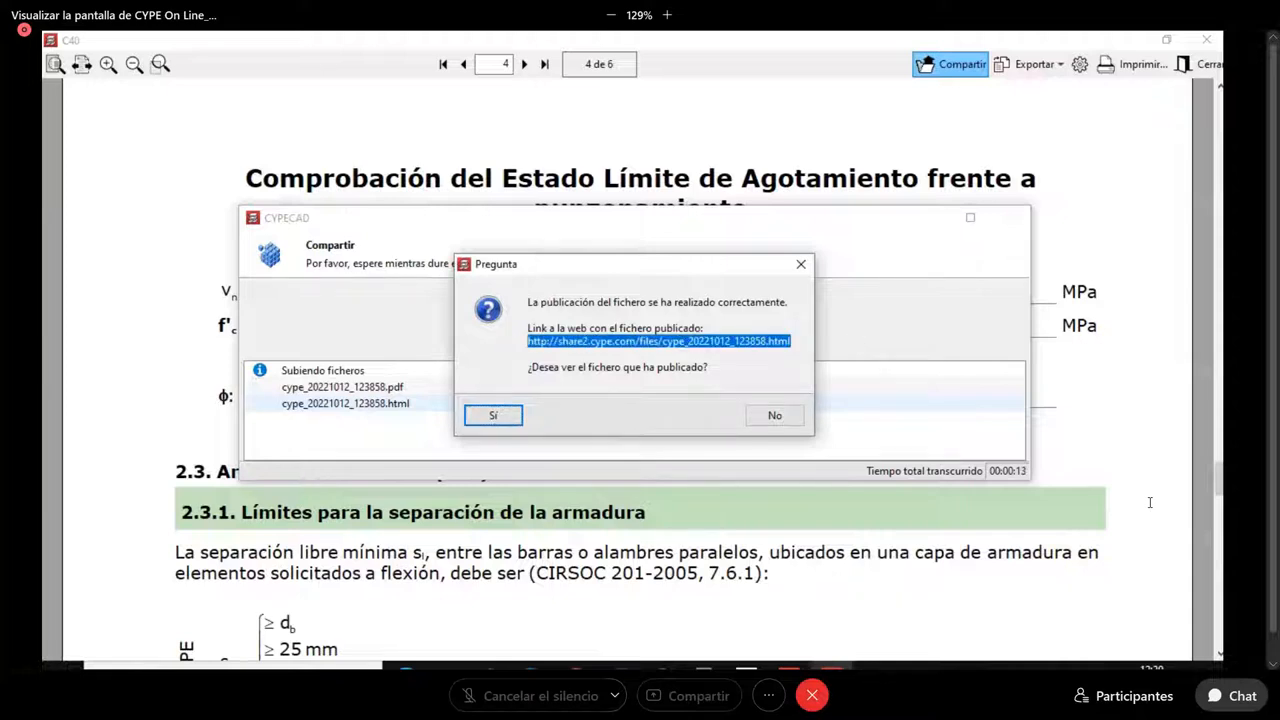
{"action": "left_click", "coordinate": [1150, 502]}
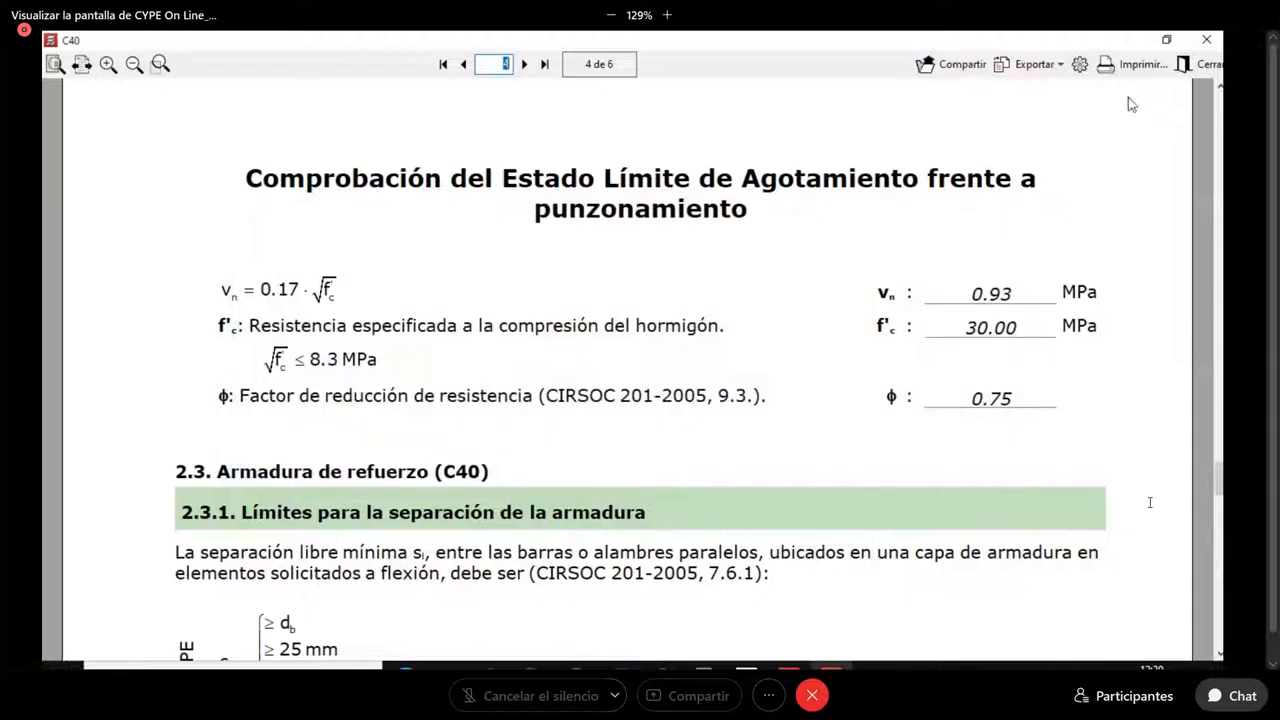
{"action": "left_click", "coordinate": [801, 264]}
{"action": "left_click", "coordinate": [1205, 64]}
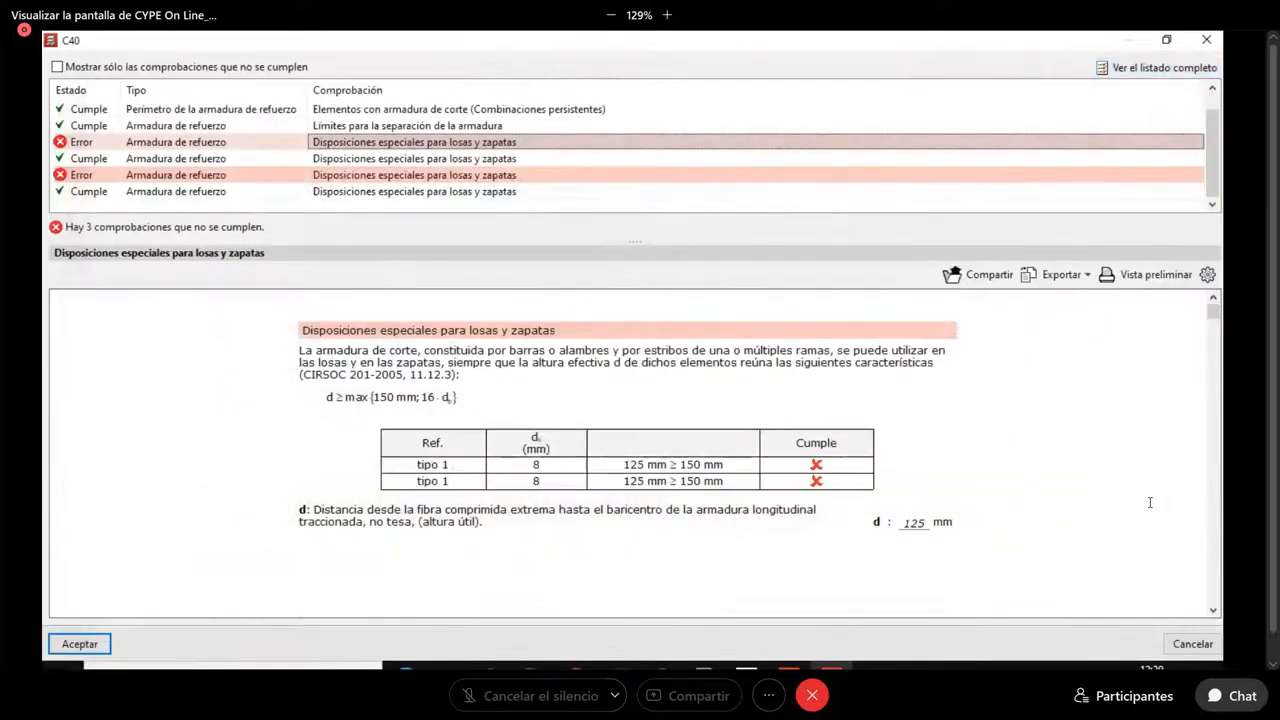
{"action": "left_click", "coordinate": [80, 644]}
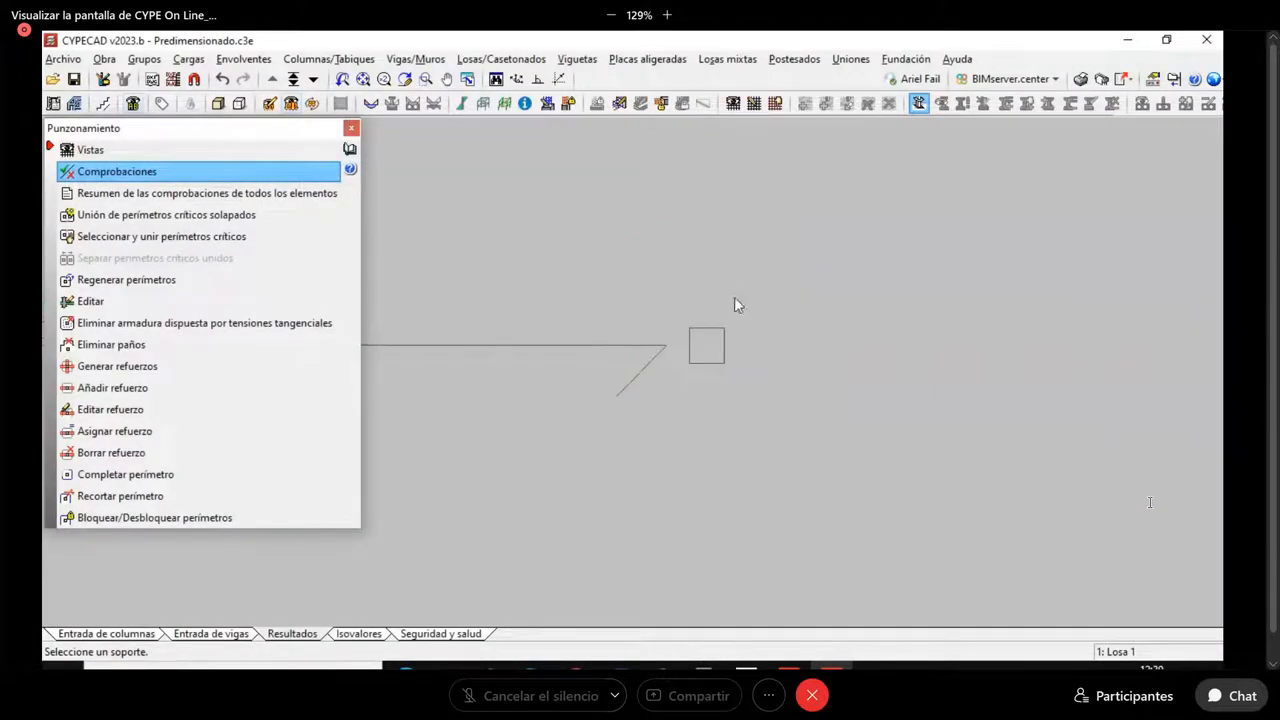
Delete all the groups of shear-stress reinforcement around column C40 and leave the reinforcement editing
{"action": "left_click", "coordinate": [753, 104]}
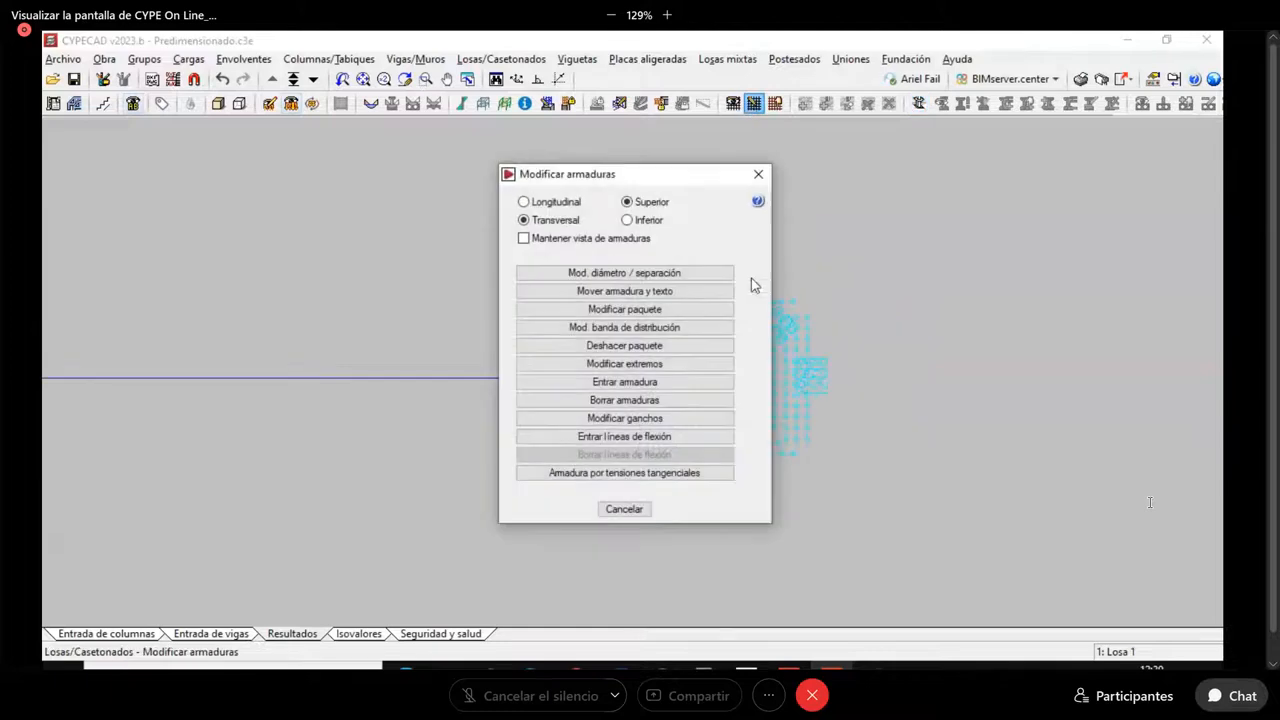
{"action": "left_click", "coordinate": [604, 476]}
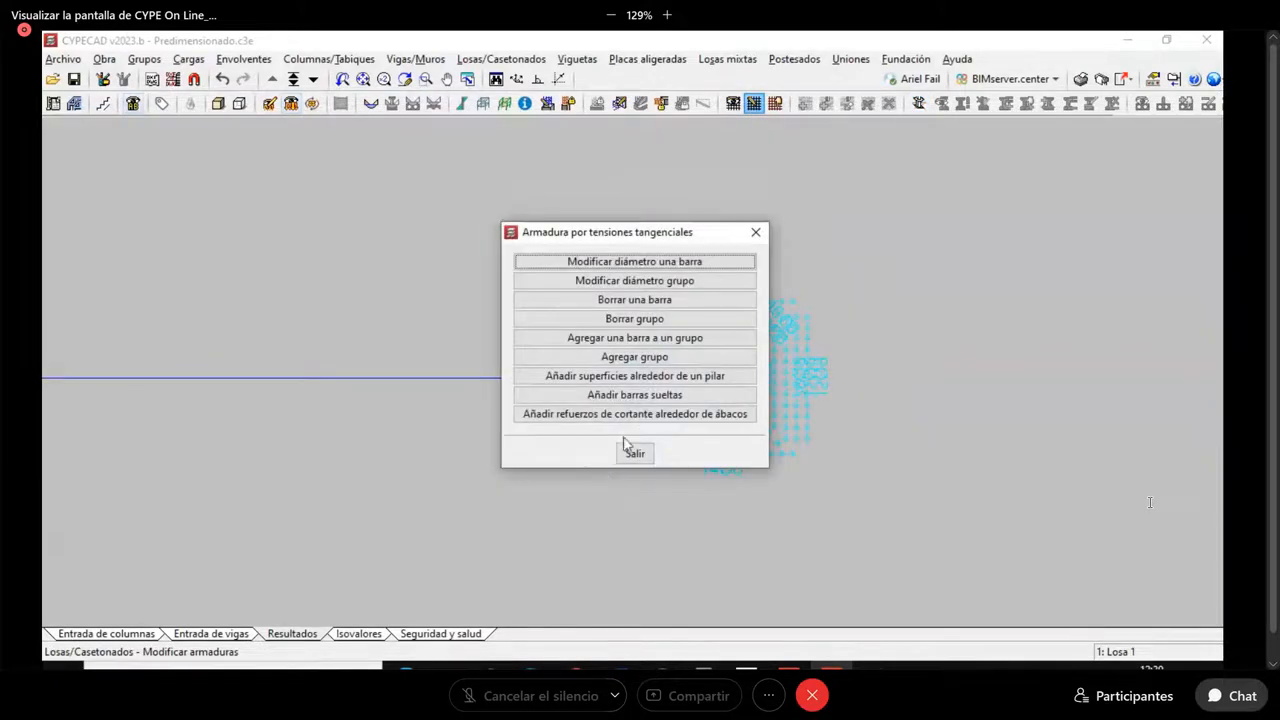
{"action": "left_click", "coordinate": [648, 299]}
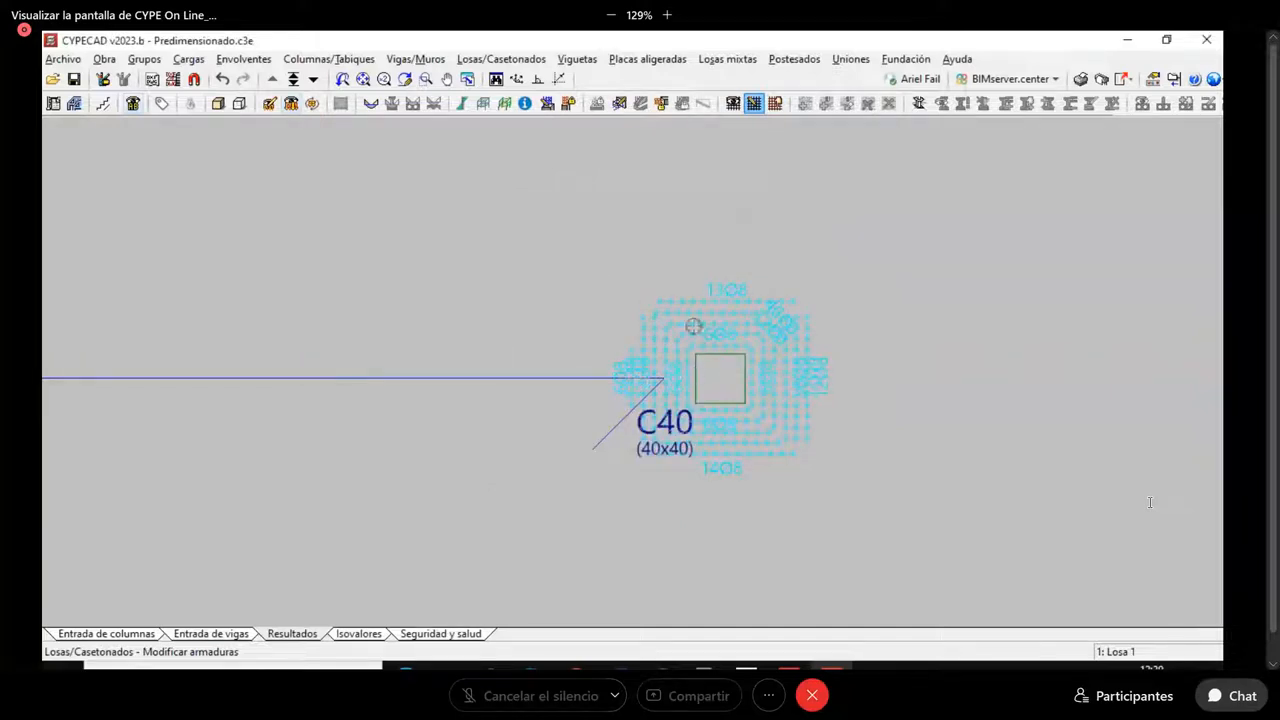
{"action": "left_click", "coordinate": [692, 326]}
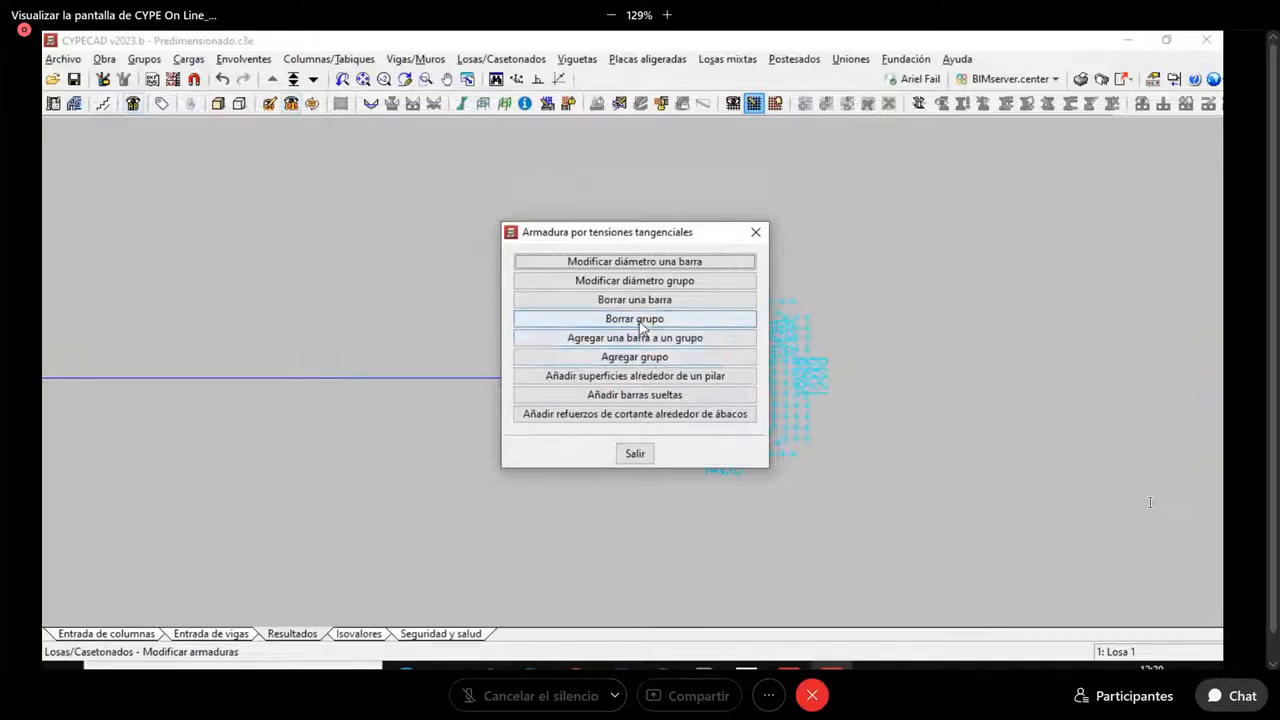
{"action": "left_click", "coordinate": [634, 318]}
{"action": "left_click", "coordinate": [563, 252]}
{"action": "left_click", "coordinate": [860, 537]}
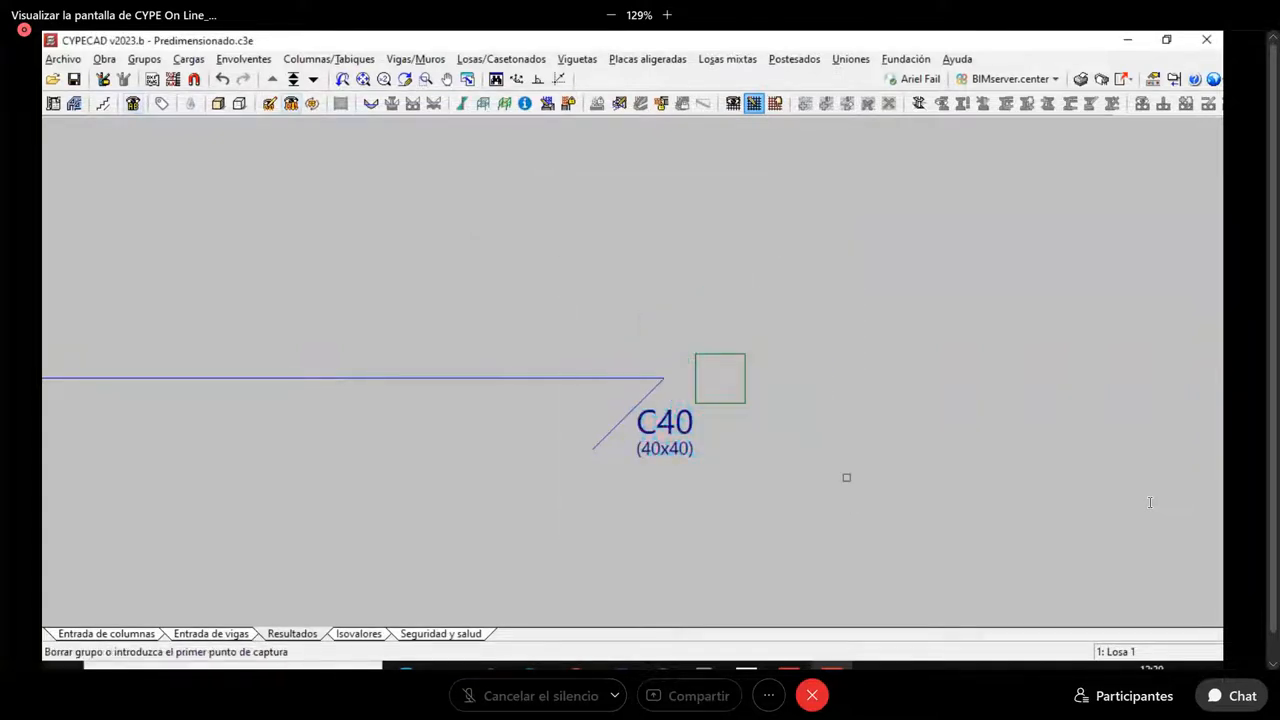
{"action": "scroll", "coordinate": [700, 360], "scroll_direction": "down", "scroll_amount": 2}
{"action": "right_click", "coordinate": [727, 337]}
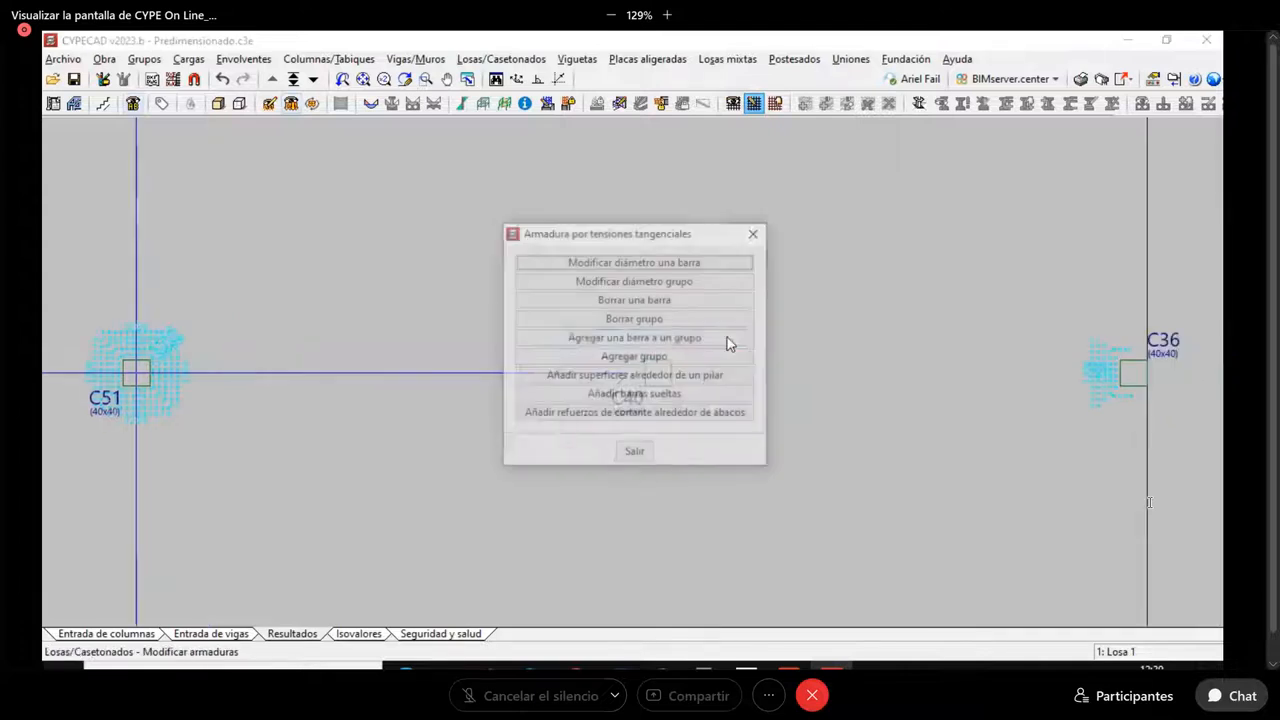
{"action": "left_click", "coordinate": [756, 233]}
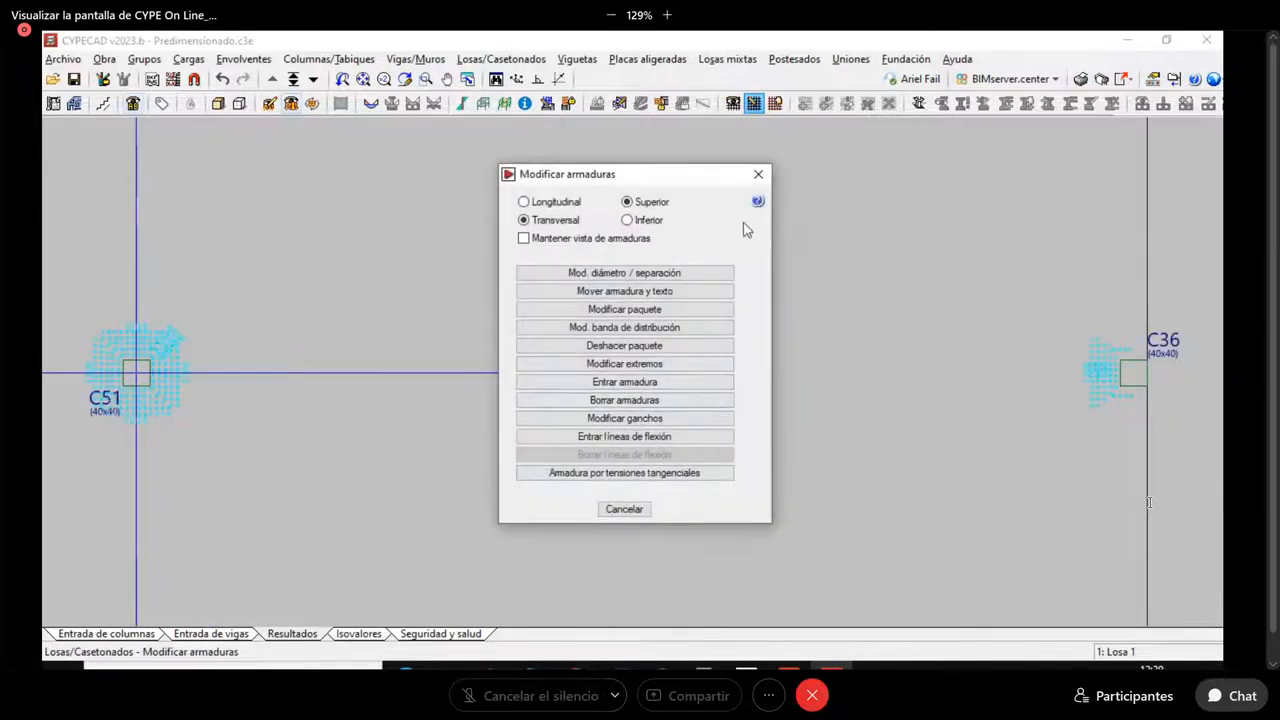
{"action": "left_click", "coordinate": [758, 170]}
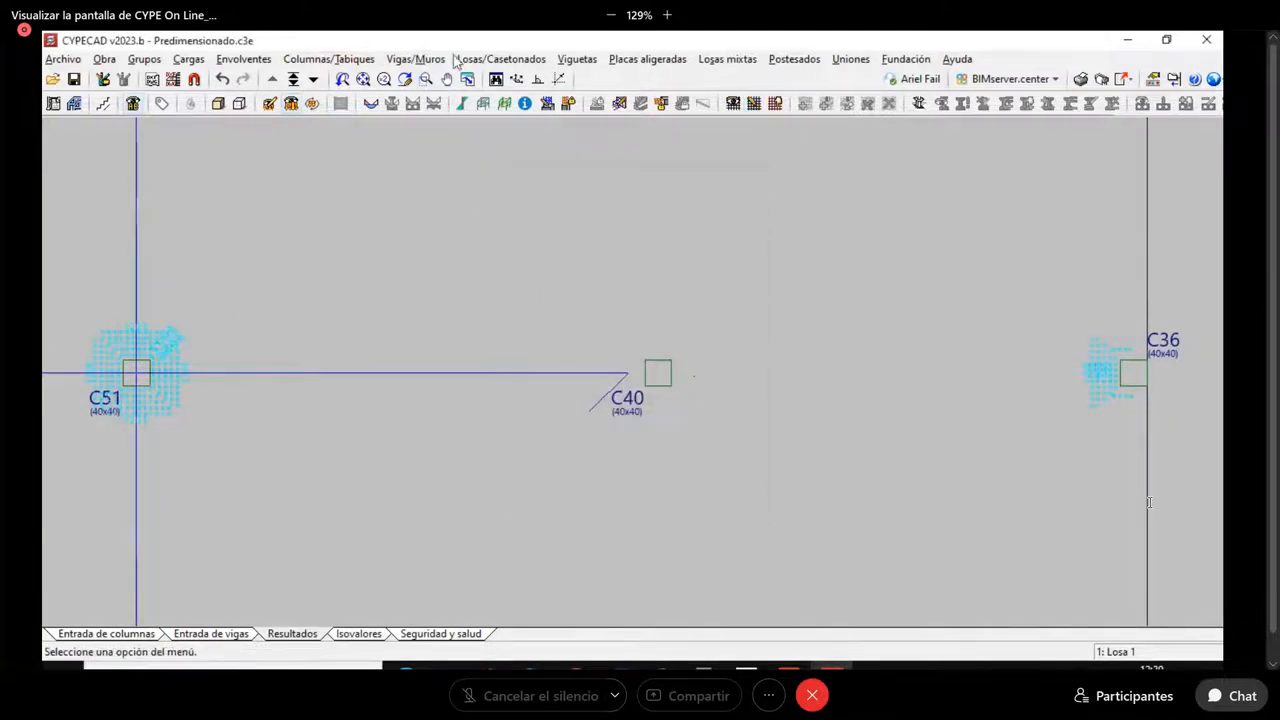
Display the beam-type punching reinforcement at column C40 in the Punzonamiento tools and close them
{"action": "left_click", "coordinate": [500, 59]}
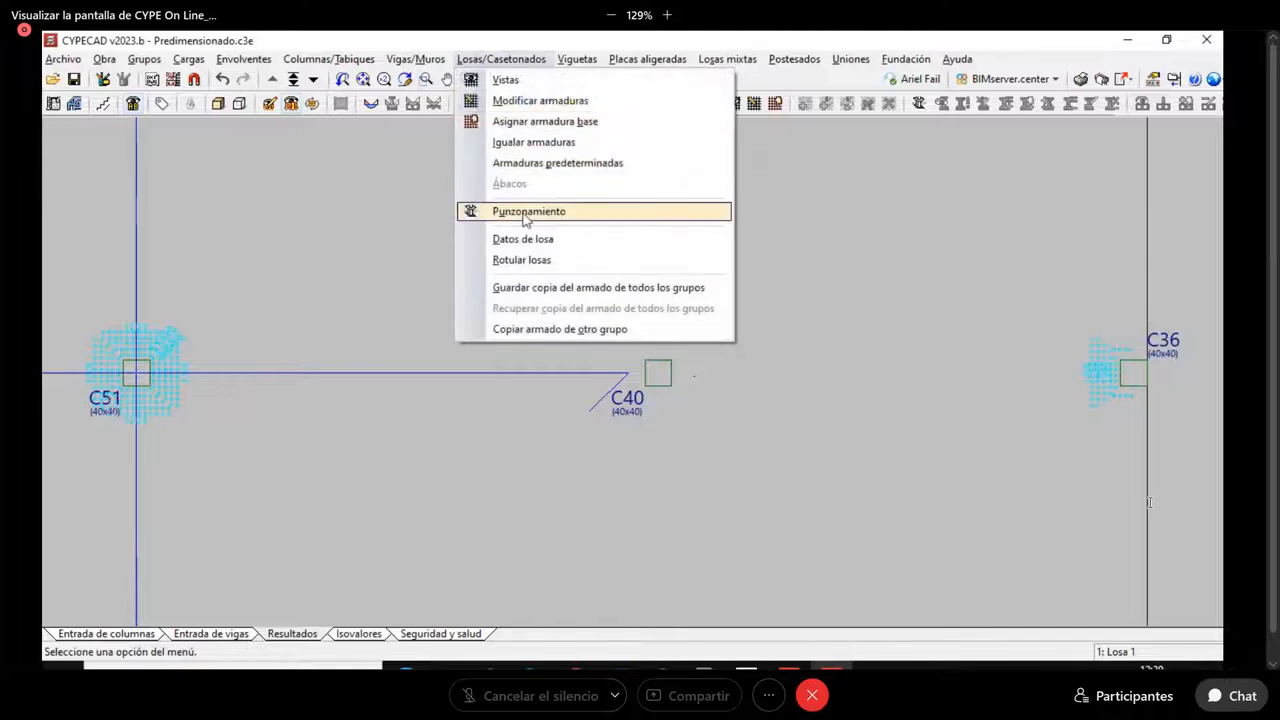
{"action": "left_click", "coordinate": [525, 213]}
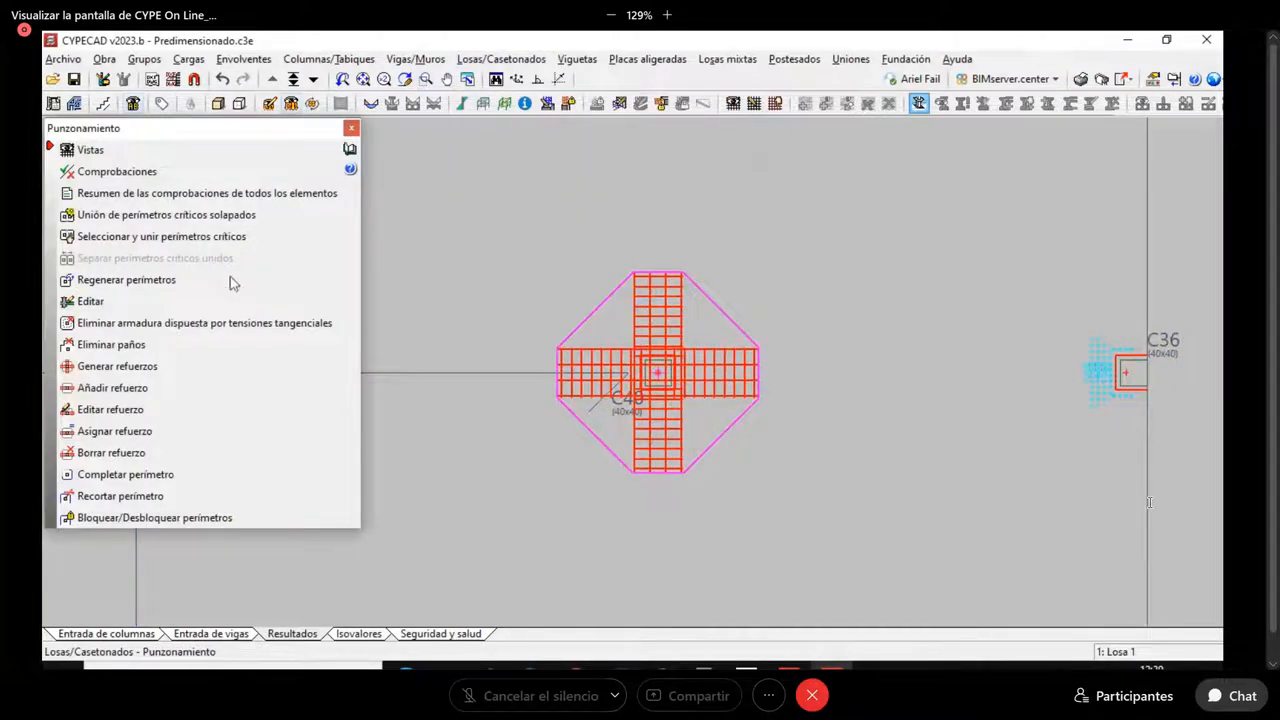
{"action": "left_click", "coordinate": [350, 130]}
Examine the shear-stress reinforcement around the neighbouring columns, closing in on the bar layout at column C39
{"action": "scroll", "coordinate": [690, 330], "scroll_direction": "down", "scroll_amount": 1}
{"action": "scroll", "coordinate": [710, 354], "scroll_direction": "down", "scroll_amount": 2}
{"action": "middle_click_drag", "start_coordinate": [718, 359], "coordinate": [835, 408]}
{"action": "scroll", "coordinate": [830, 386], "scroll_direction": "up", "scroll_amount": 1}
{"action": "scroll", "coordinate": [830, 386], "scroll_direction": "up", "scroll_amount": 3}
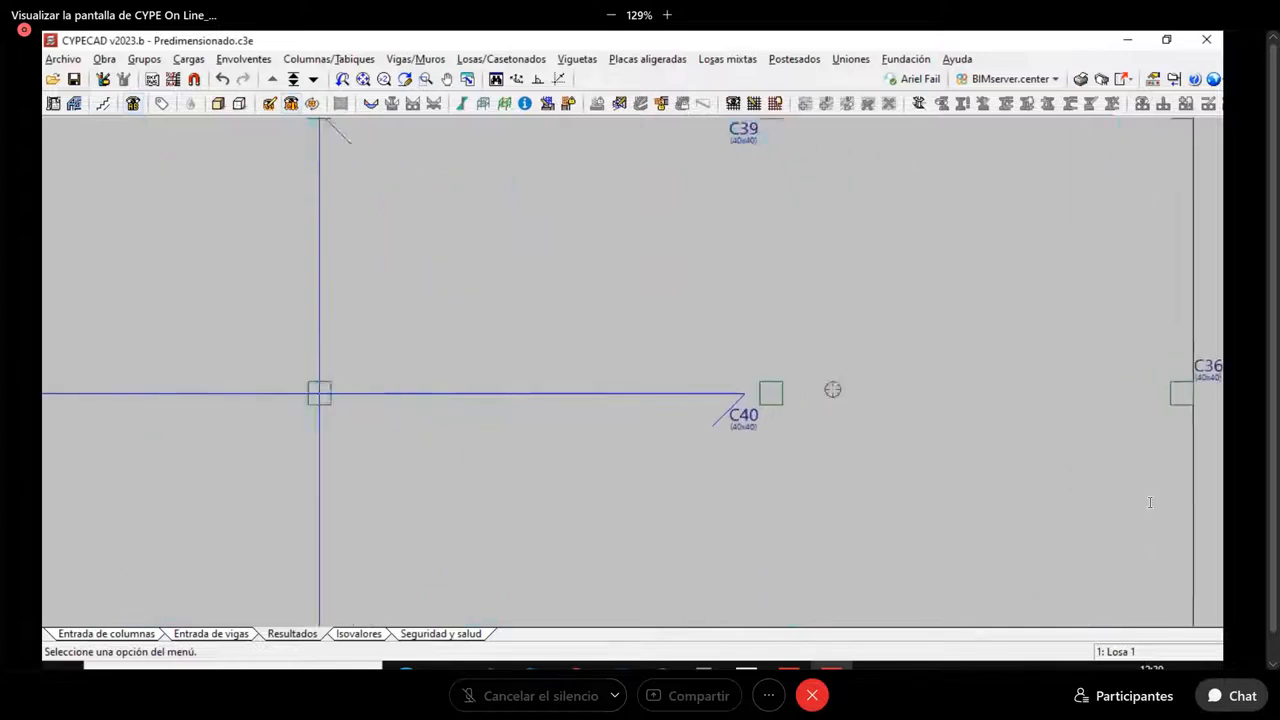
{"action": "scroll", "coordinate": [810, 377], "scroll_direction": "down", "scroll_amount": 3}
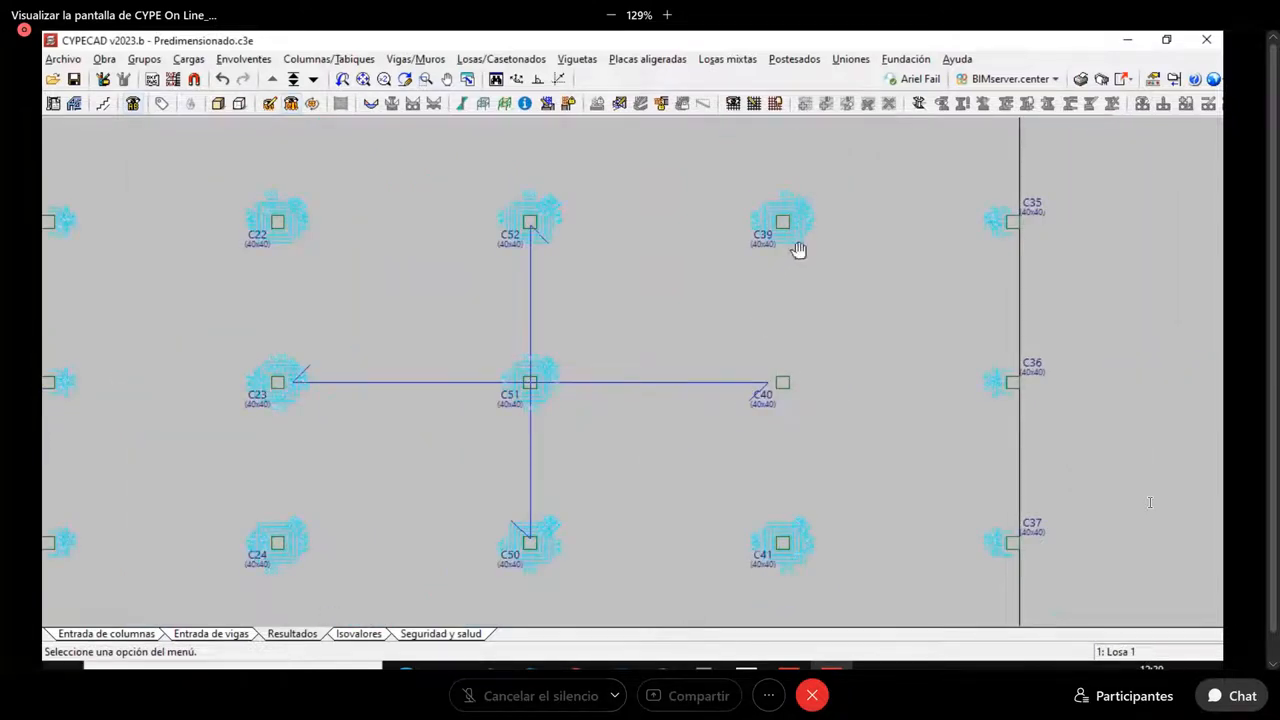
{"action": "middle_click_drag", "start_coordinate": [797, 249], "coordinate": [740, 337]}
{"action": "scroll", "coordinate": [733, 346], "scroll_direction": "up", "scroll_amount": 6}
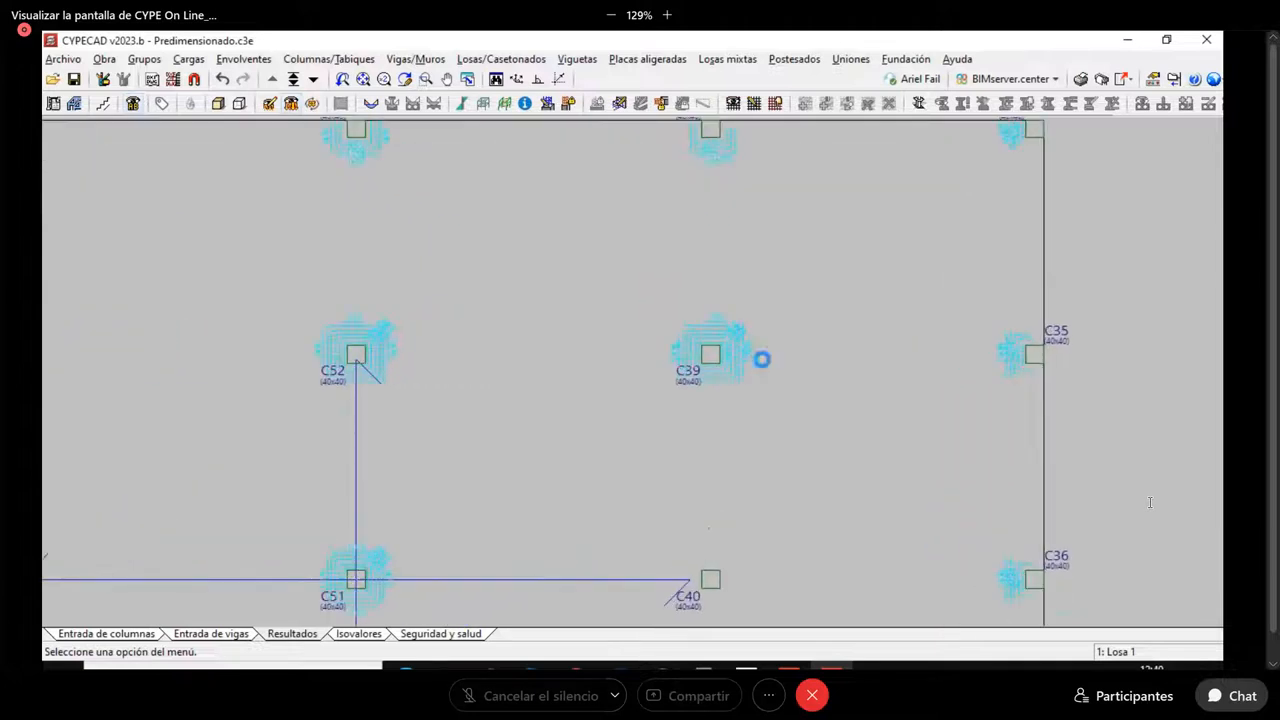
{"action": "middle_click_drag", "start_coordinate": [763, 392], "coordinate": [776, 418]}
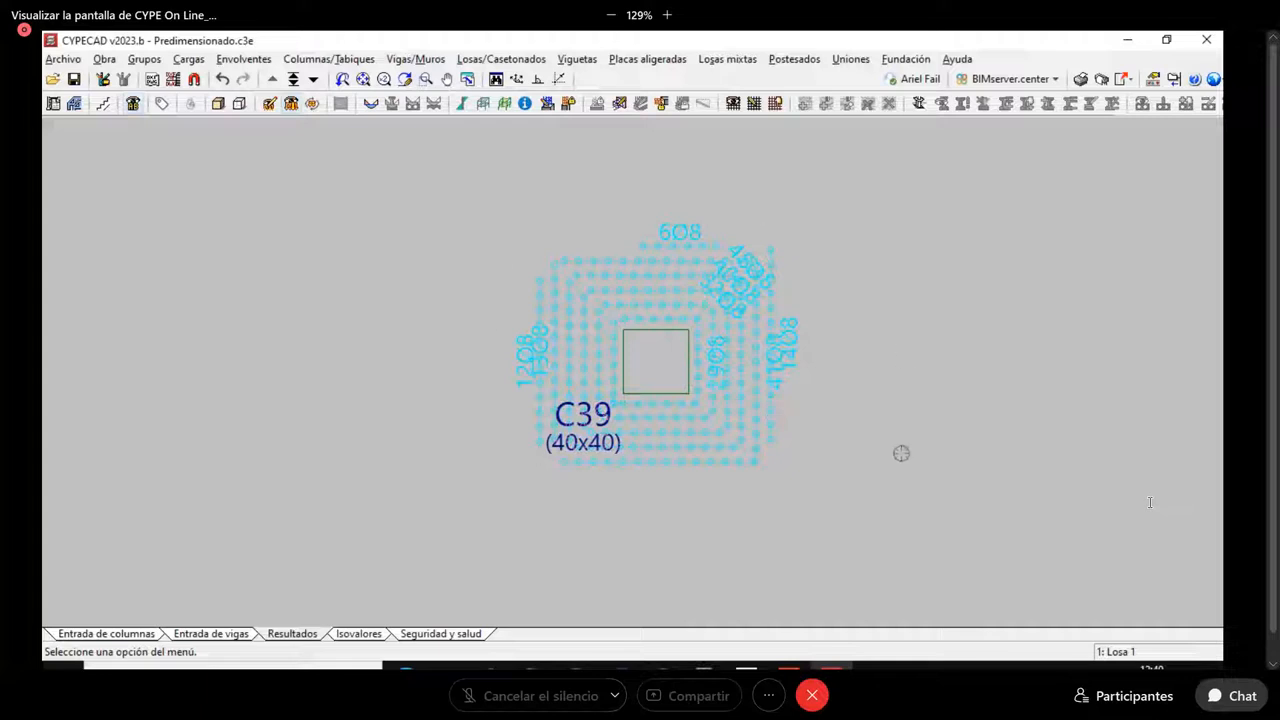
{"action": "scroll", "coordinate": [904, 407], "scroll_direction": "down", "scroll_amount": 1}
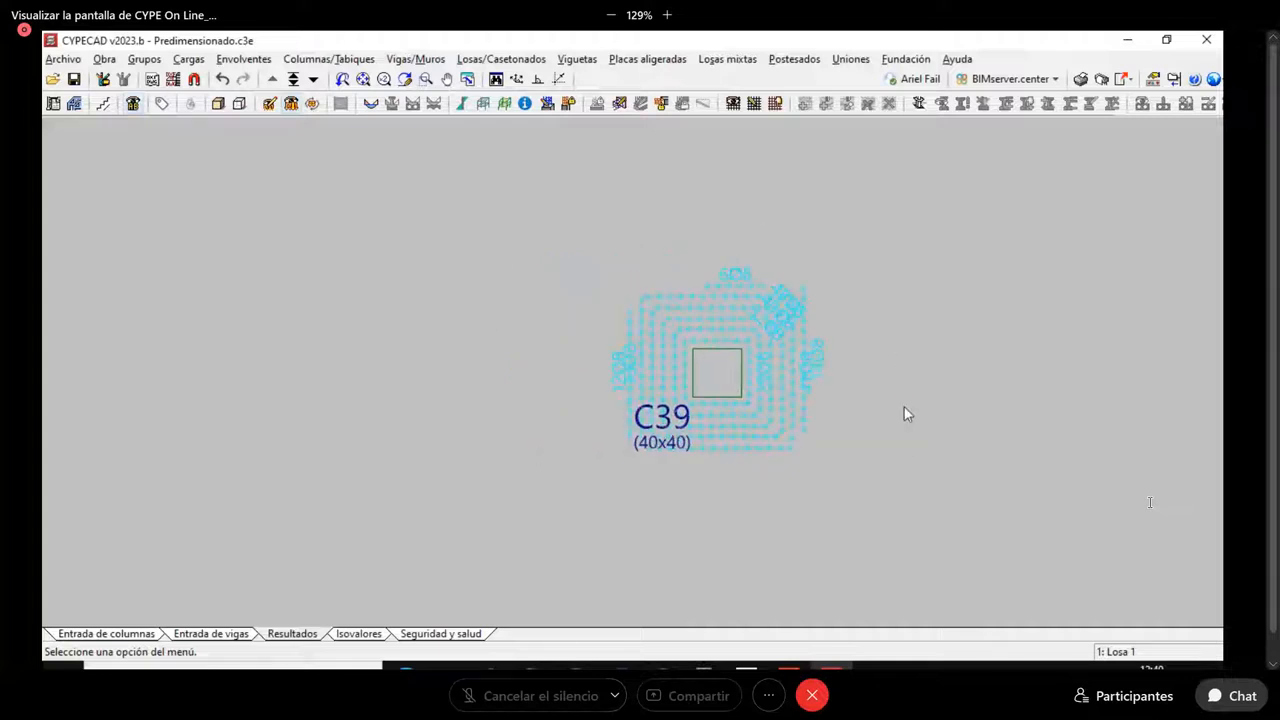
Switch to the beam input view and start entering beams of the bare slab-edge type
{"action": "left_click", "coordinate": [568, 105]}
{"action": "left_click", "coordinate": [212, 634]}
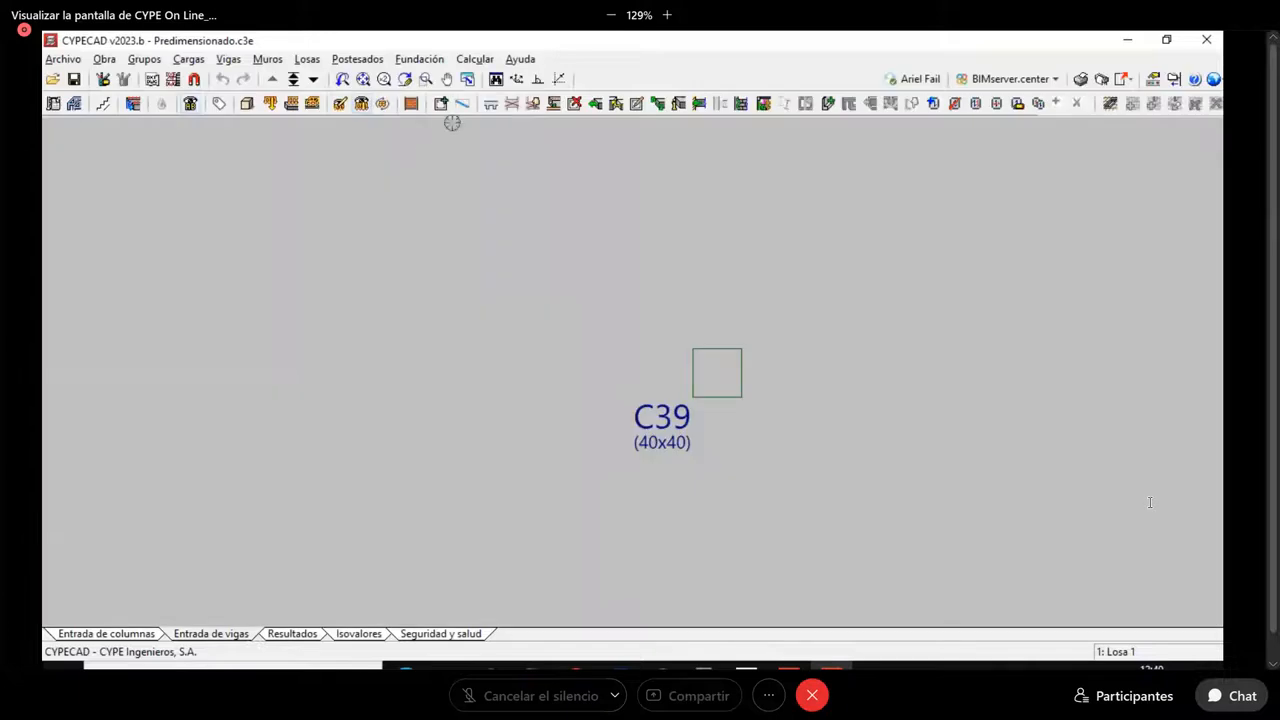
{"action": "left_click", "coordinate": [441, 103]}
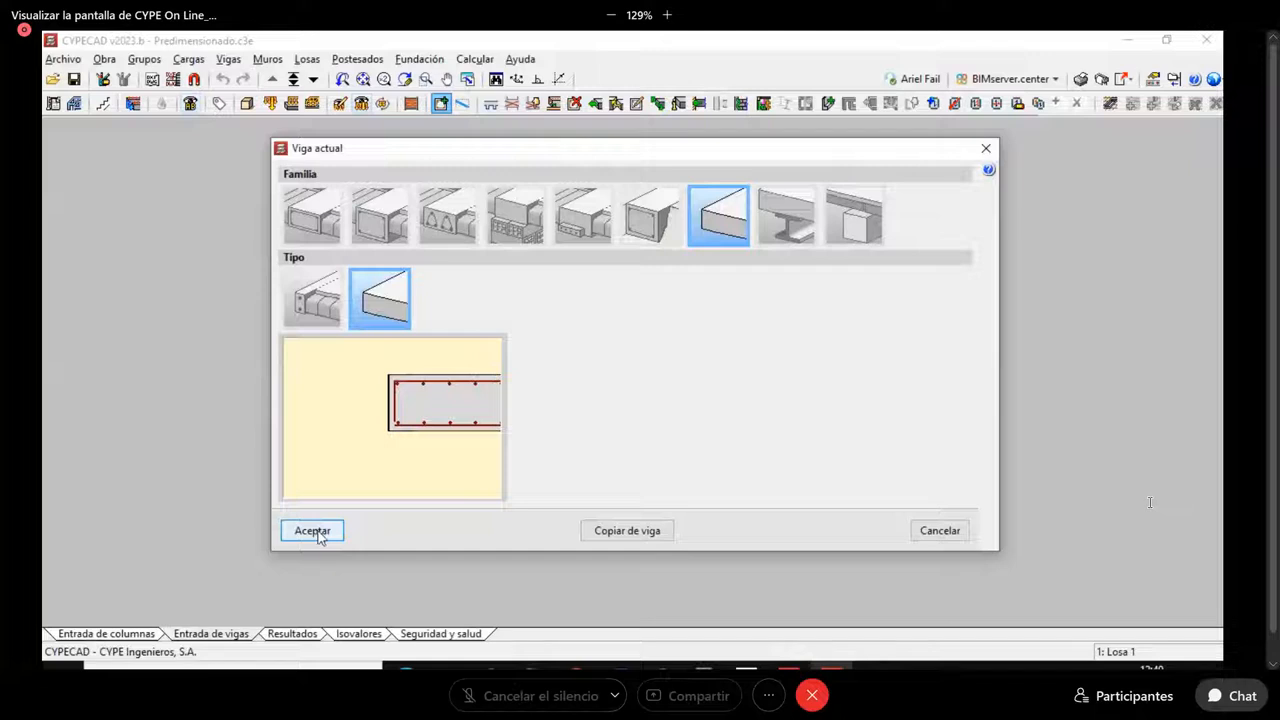
{"action": "left_click", "coordinate": [312, 531]}
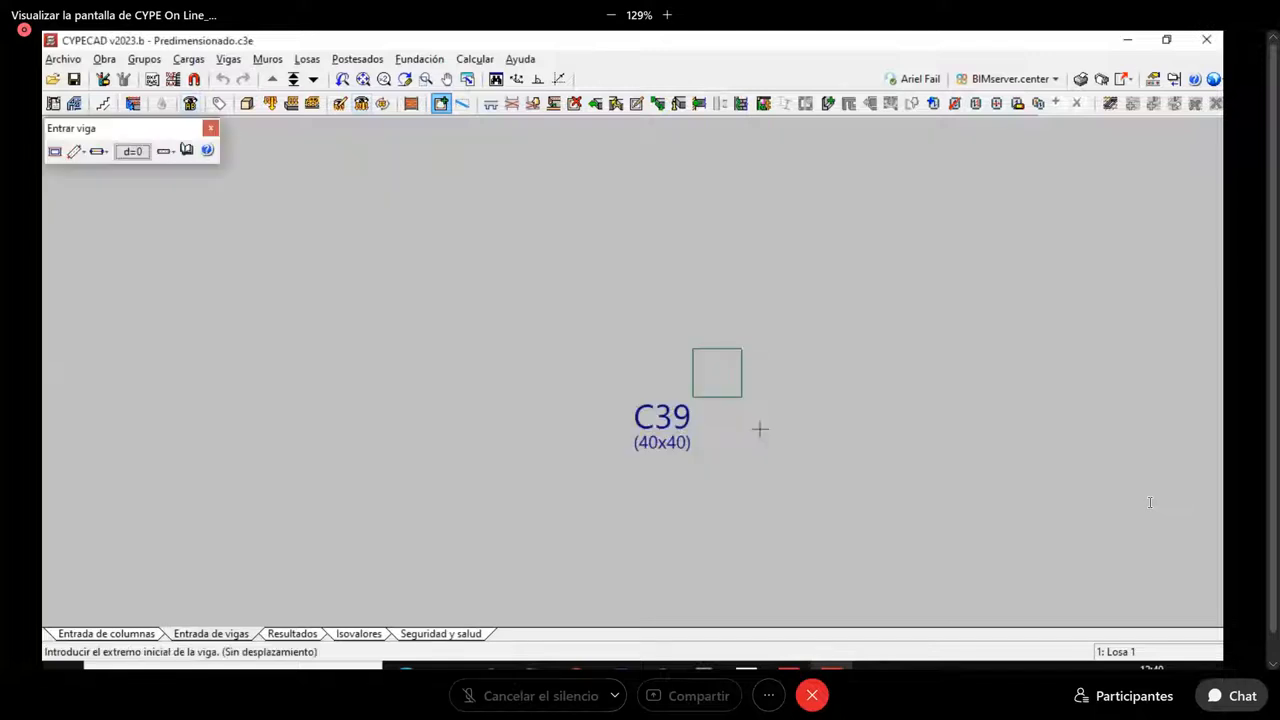
{"action": "left_click", "coordinate": [134, 151]}
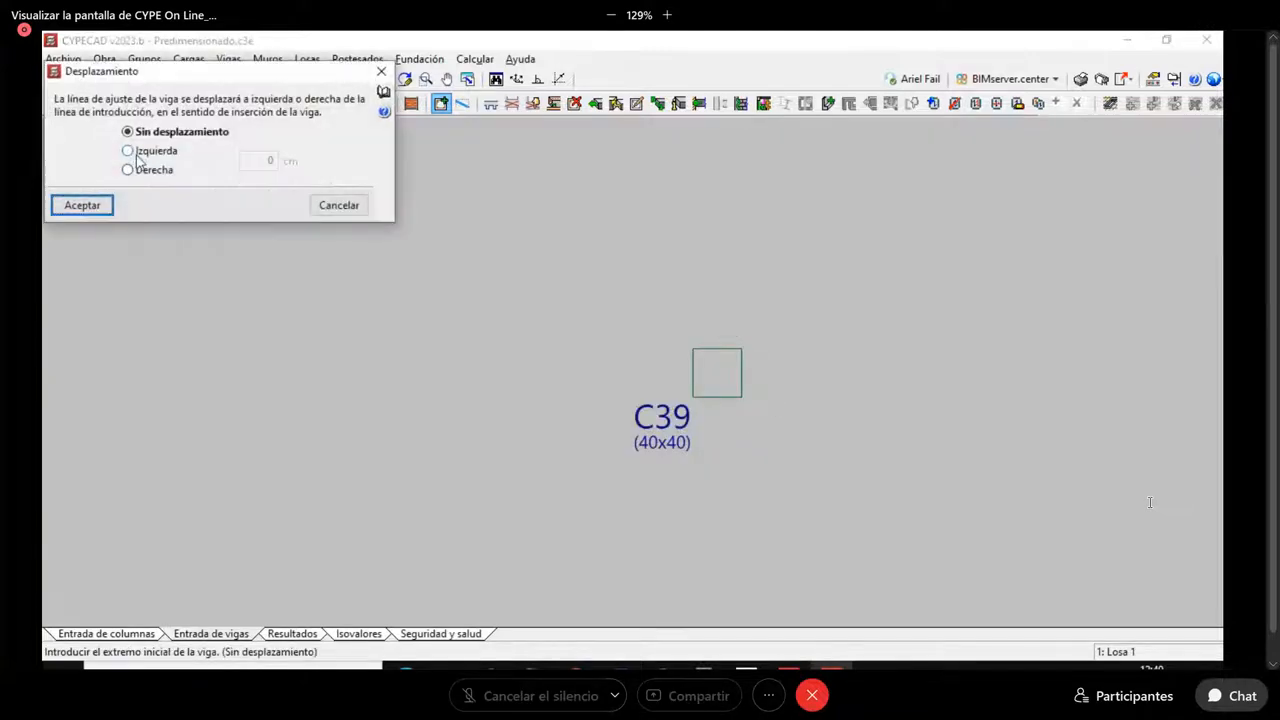
{"action": "left_click", "coordinate": [141, 152]}
{"action": "double_click", "coordinate": [258, 162]}
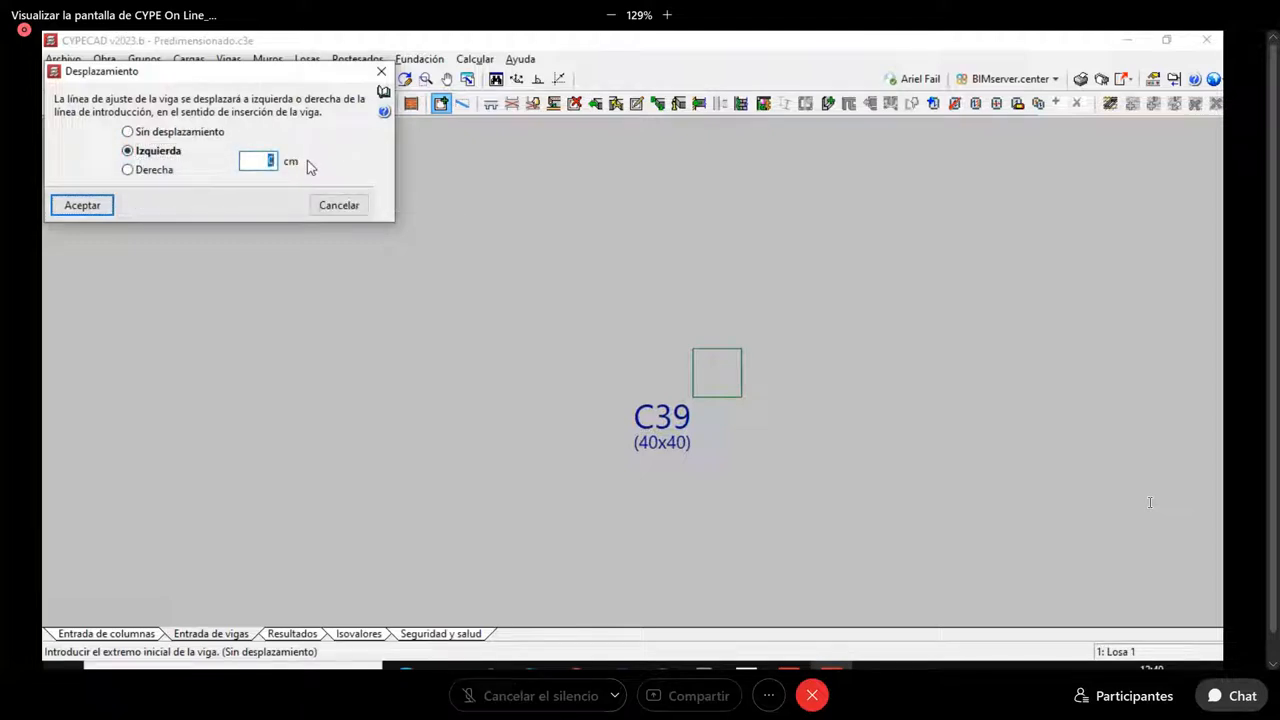
{"action": "type", "text": "60"}
{"action": "left_click", "coordinate": [96, 203]}
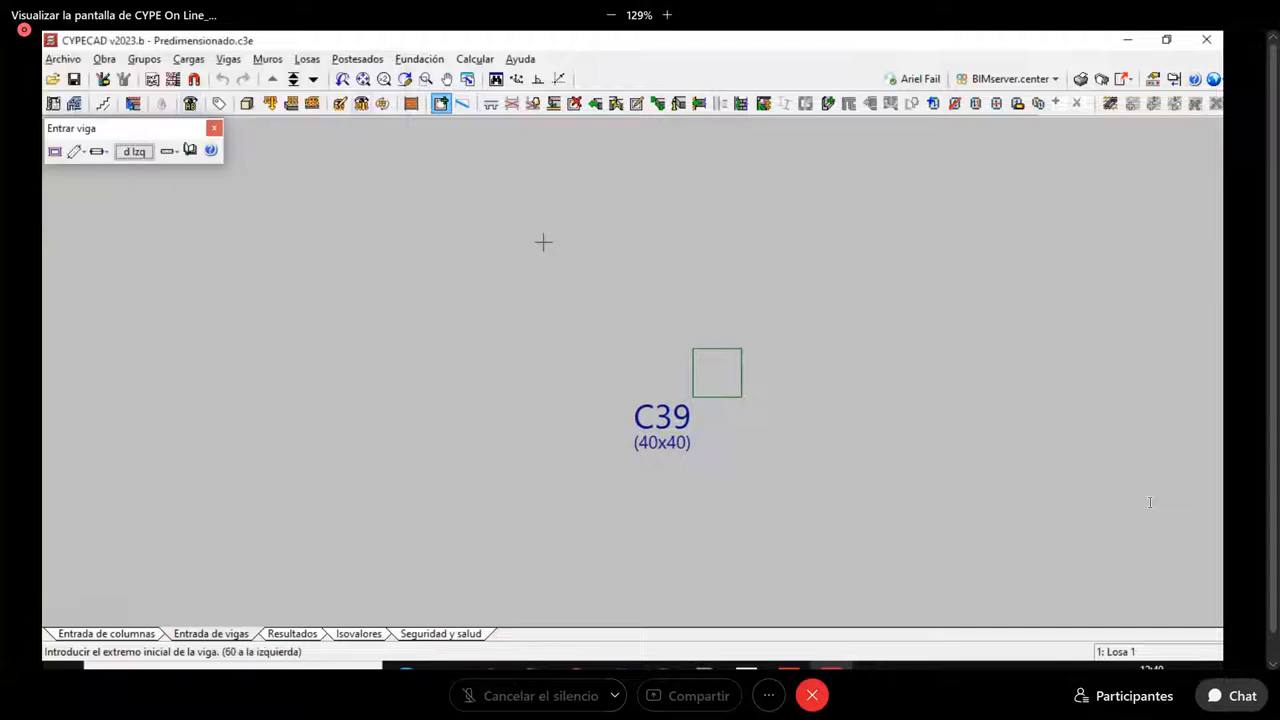
{"action": "left_click", "coordinate": [717, 372]}
{"action": "left_click", "coordinate": [418, 423]}
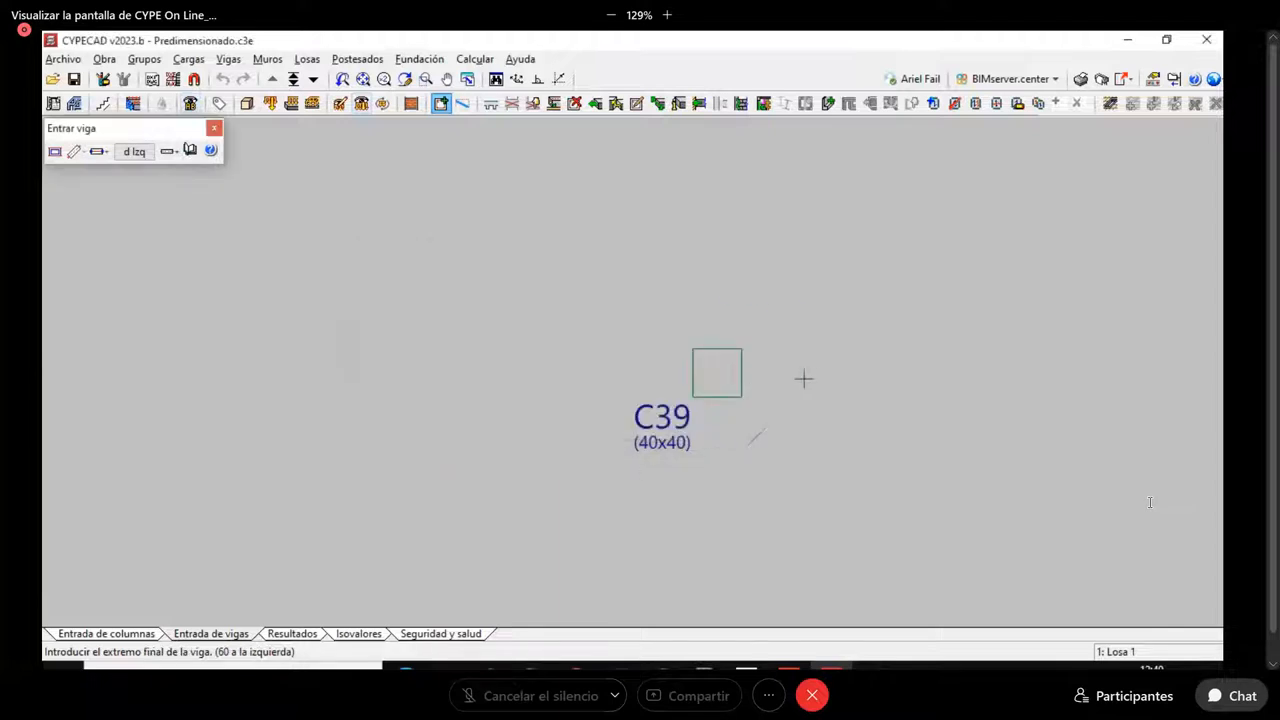
{"action": "right_click", "coordinate": [623, 286]}
{"action": "right_click", "coordinate": [624, 287]}
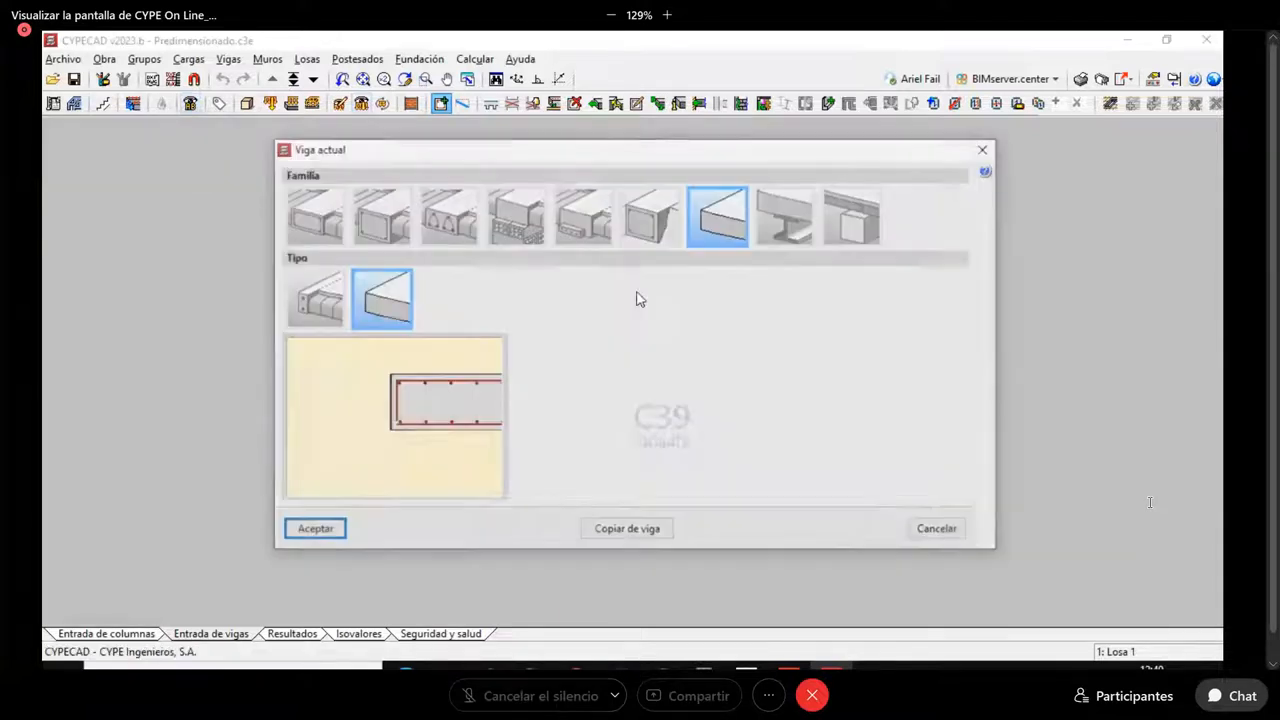
{"action": "left_click", "coordinate": [987, 150]}
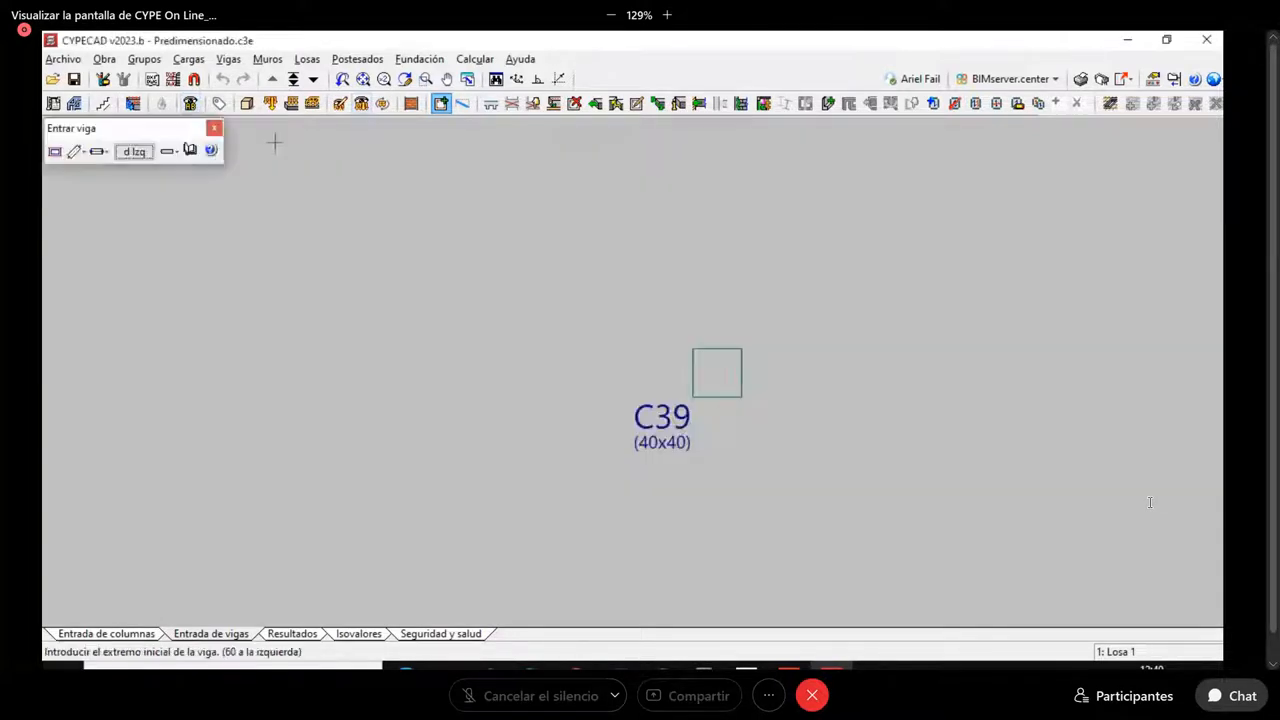
Draw four slab-edge lines around column C39, starting each at the column's centre with an 80 cm offset to the left
{"action": "left_click", "coordinate": [160, 152]}
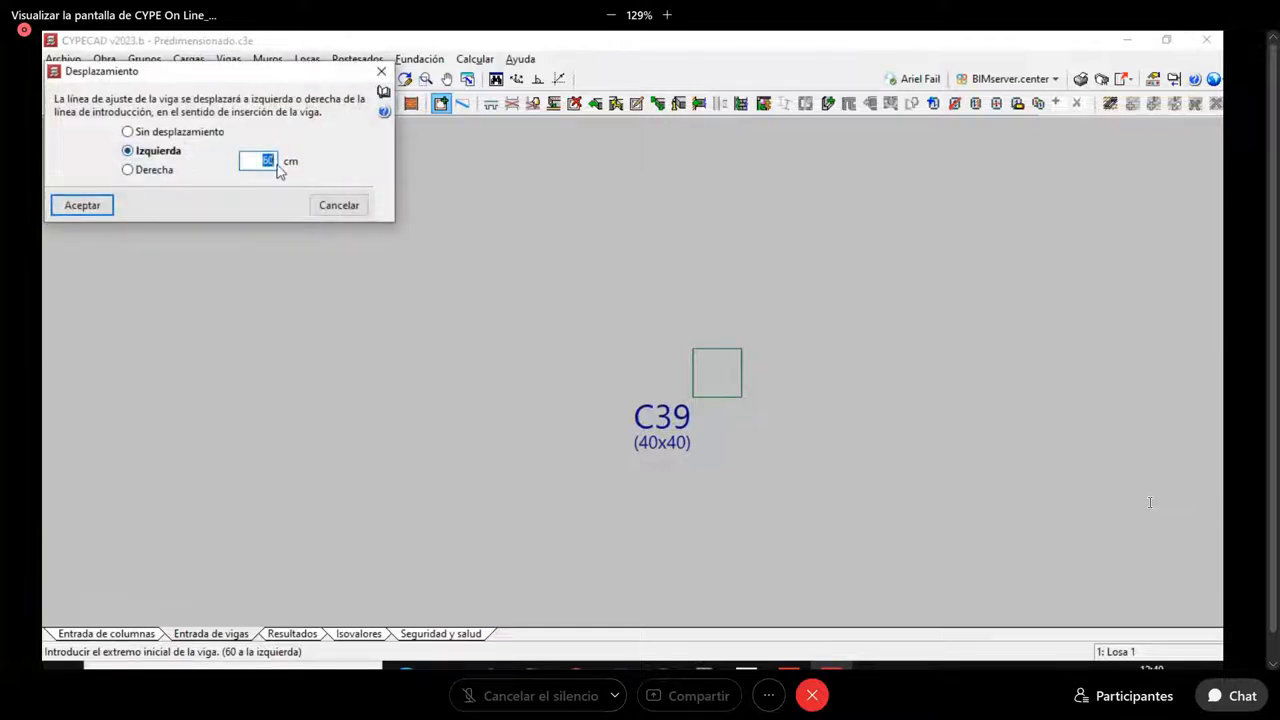
{"action": "type", "text": "8"}
{"action": "left_click", "coordinate": [82, 205]}
{"action": "left_click", "coordinate": [721, 380]}
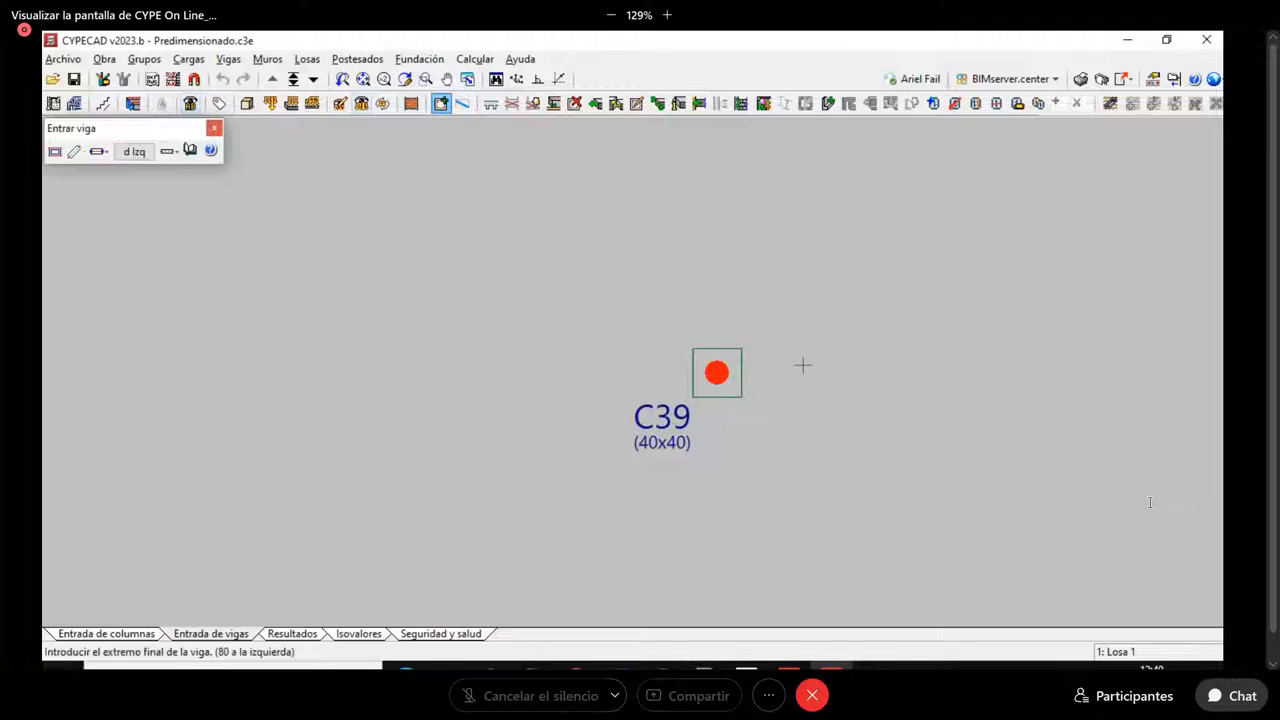
{"action": "left_click", "coordinate": [867, 377]}
{"action": "left_click", "coordinate": [716, 372]}
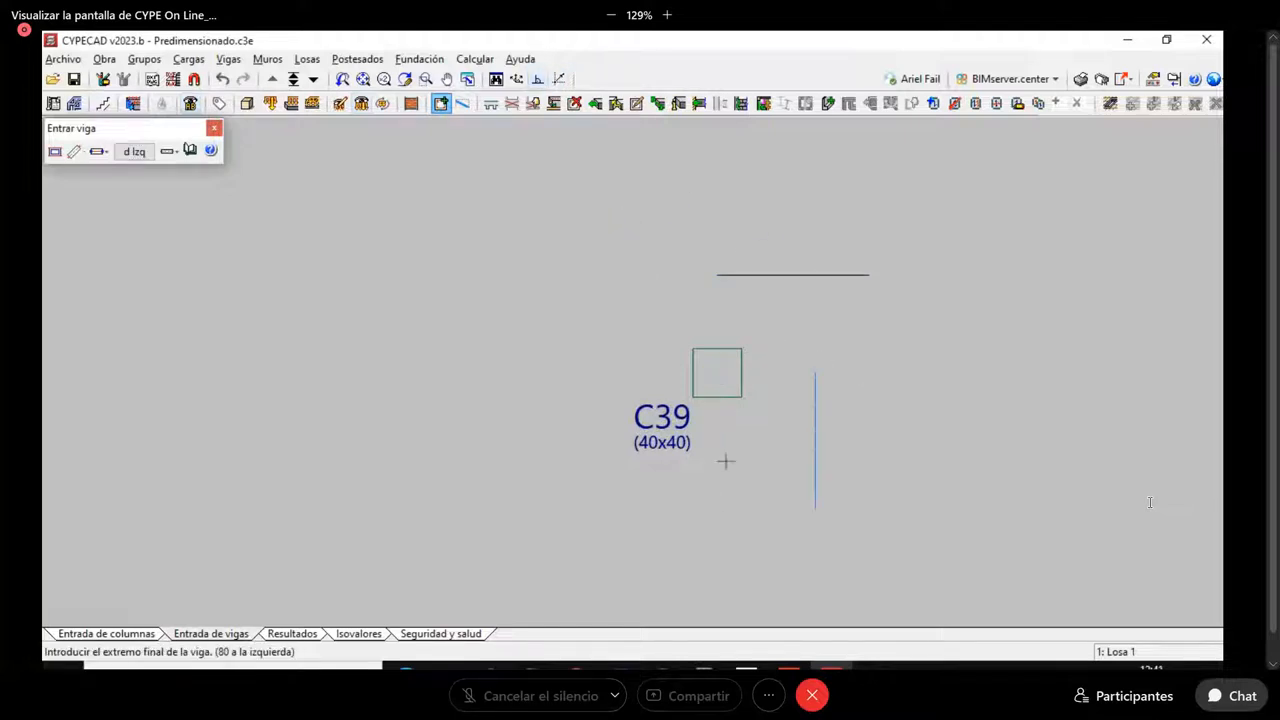
{"action": "left_click", "coordinate": [726, 461]}
{"action": "left_click", "coordinate": [716, 372]}
{"action": "left_click", "coordinate": [540, 380]}
{"action": "left_click", "coordinate": [716, 372]}
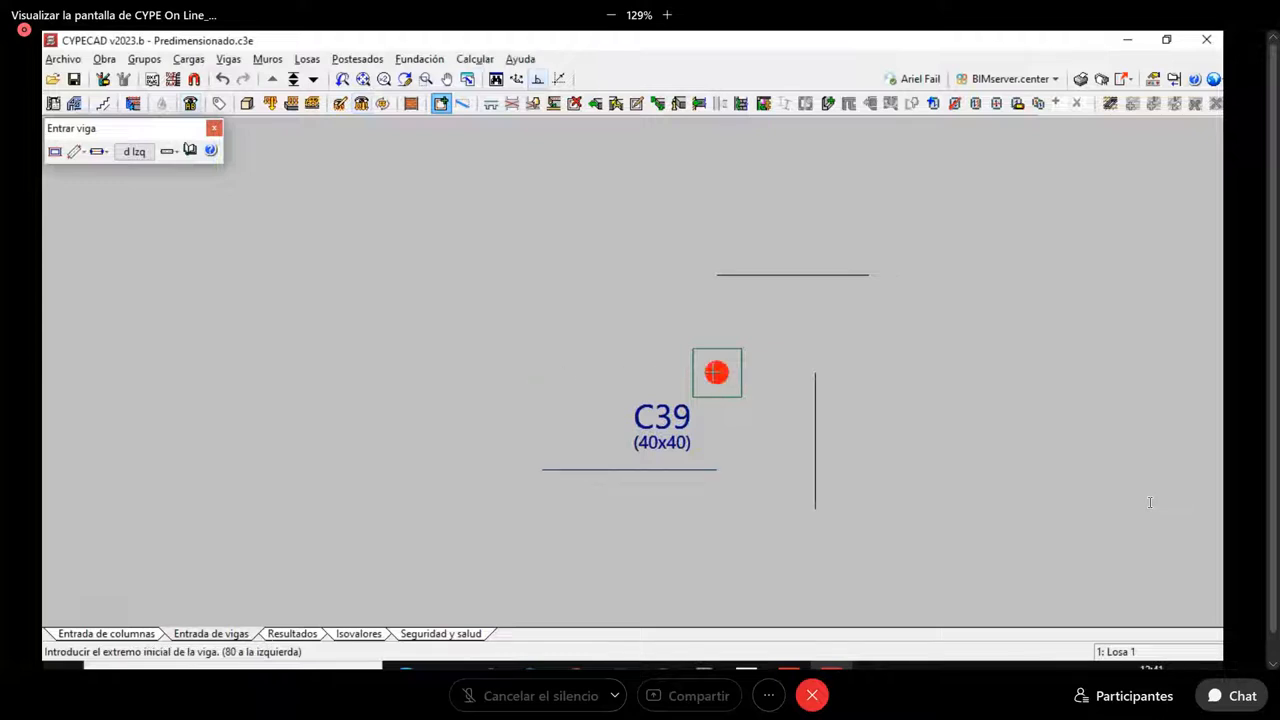
{"action": "left_click", "coordinate": [705, 306]}
Extend the four edge lines around C39, keeping the extended beam's type, so they cross at all corners of the square
{"action": "left_click", "coordinate": [594, 104]}
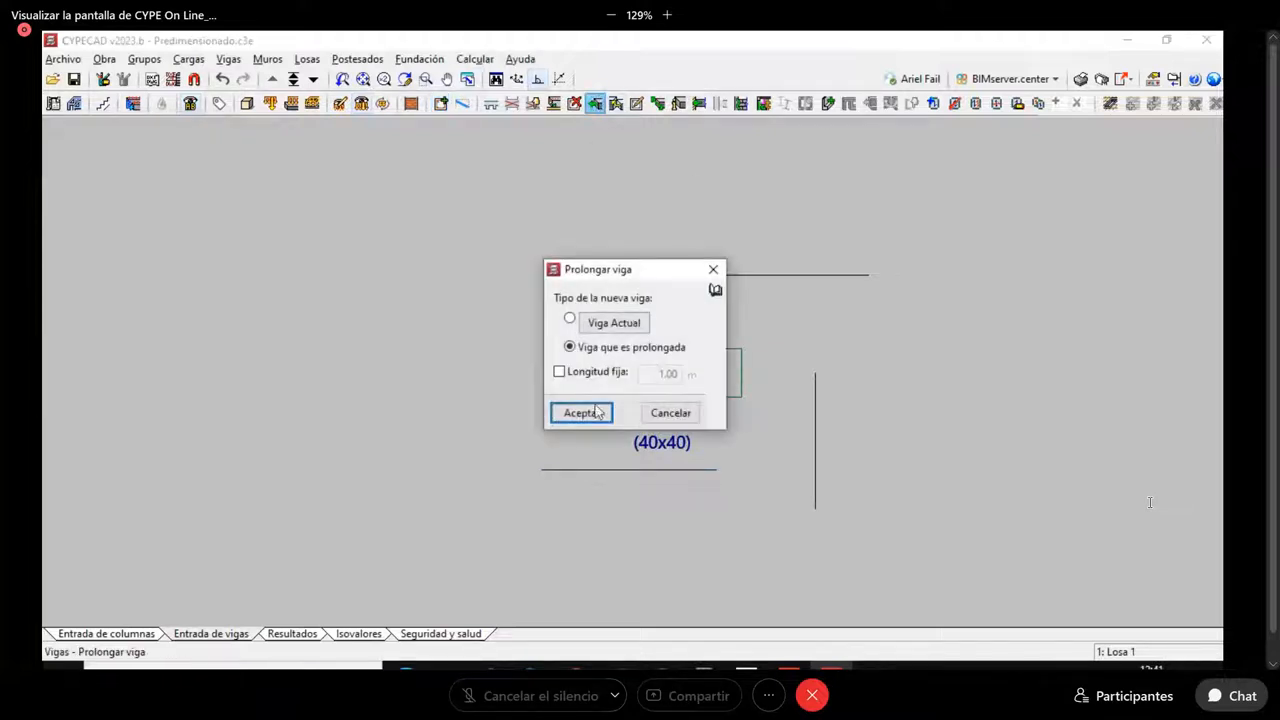
{"action": "left_click", "coordinate": [583, 411]}
{"action": "left_click", "coordinate": [617, 299]}
{"action": "left_click", "coordinate": [625, 192]}
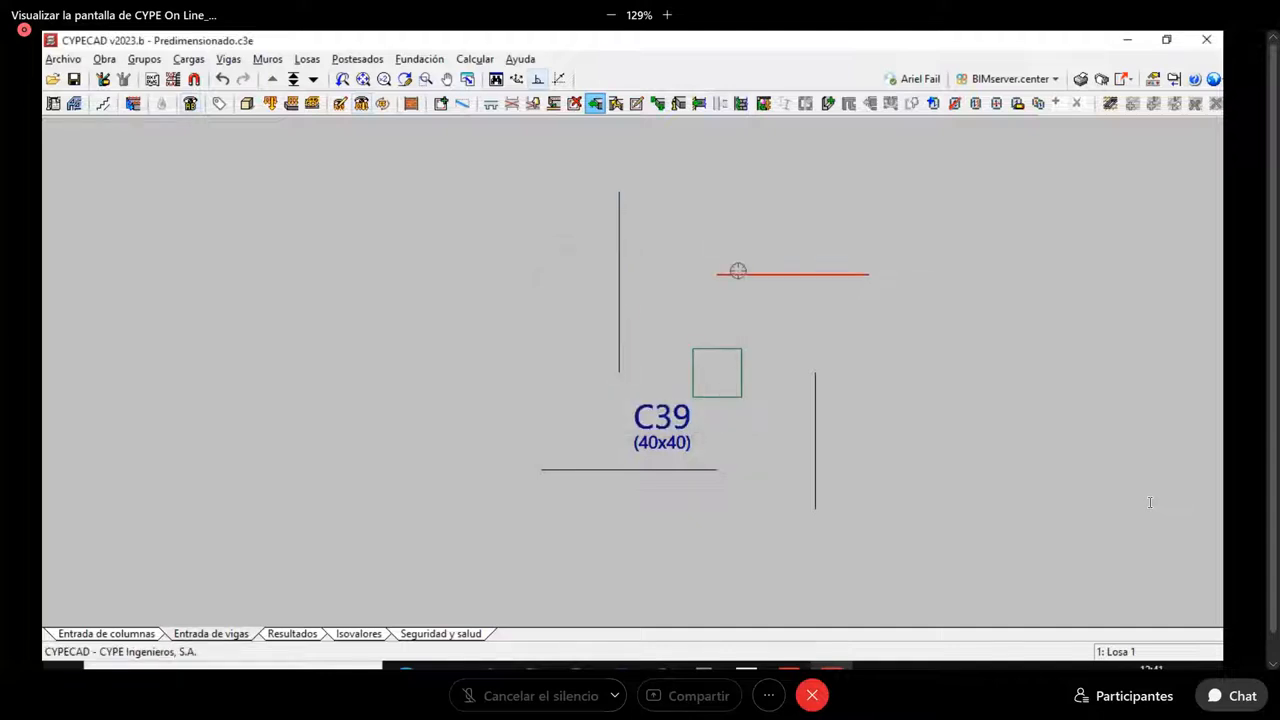
{"action": "left_click", "coordinate": [738, 271]}
{"action": "left_click", "coordinate": [556, 283]}
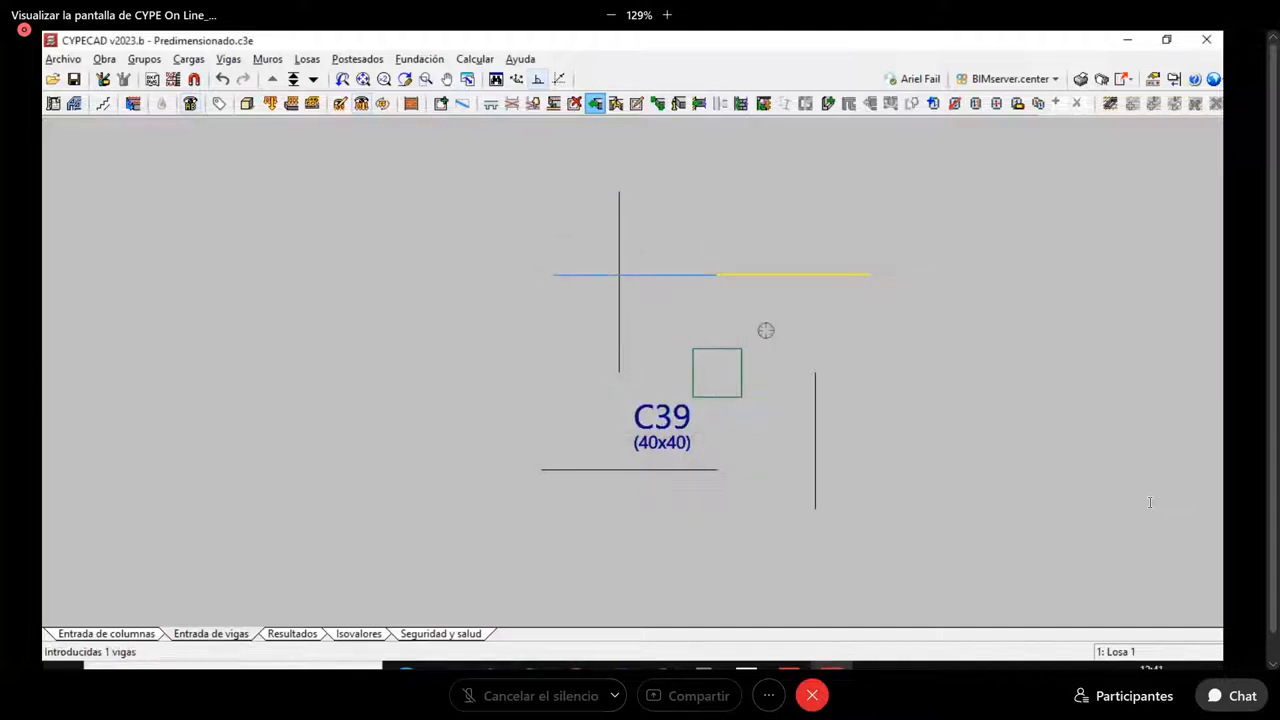
{"action": "left_click", "coordinate": [812, 370]}
{"action": "left_click", "coordinate": [808, 243]}
{"action": "left_click", "coordinate": [709, 466]}
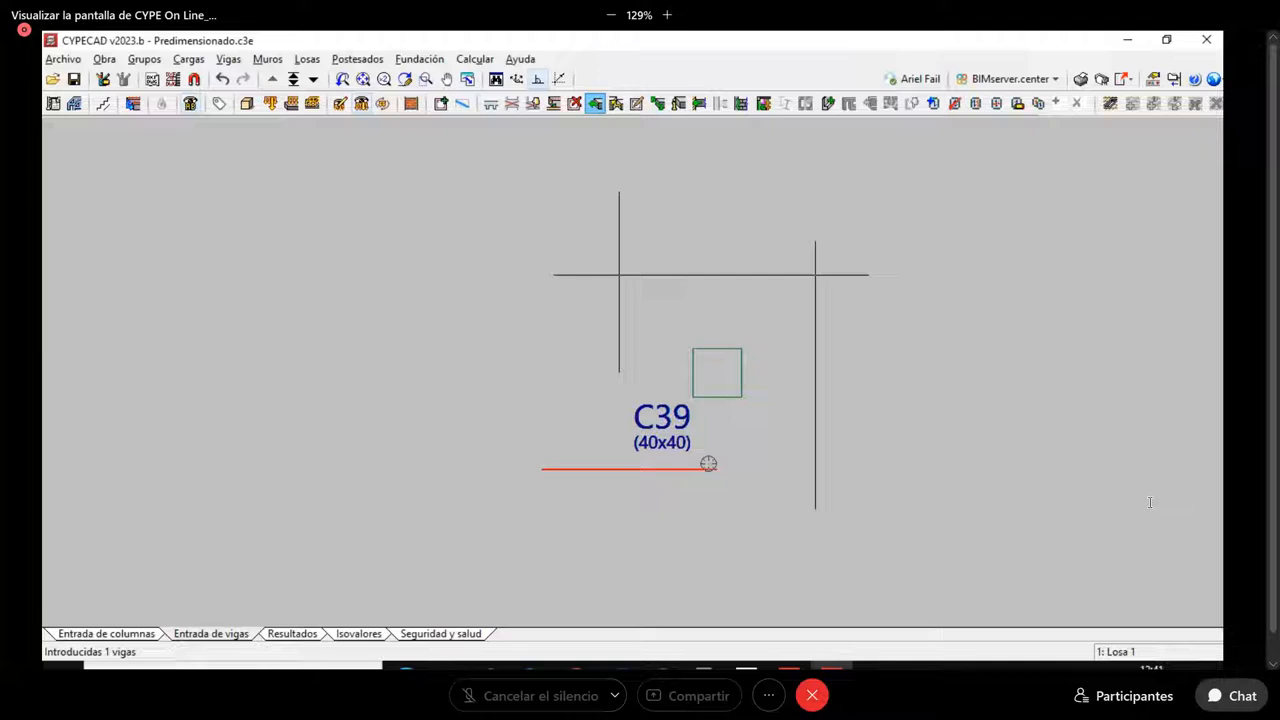
{"action": "left_click", "coordinate": [798, 438]}
{"action": "left_click", "coordinate": [618, 360]}
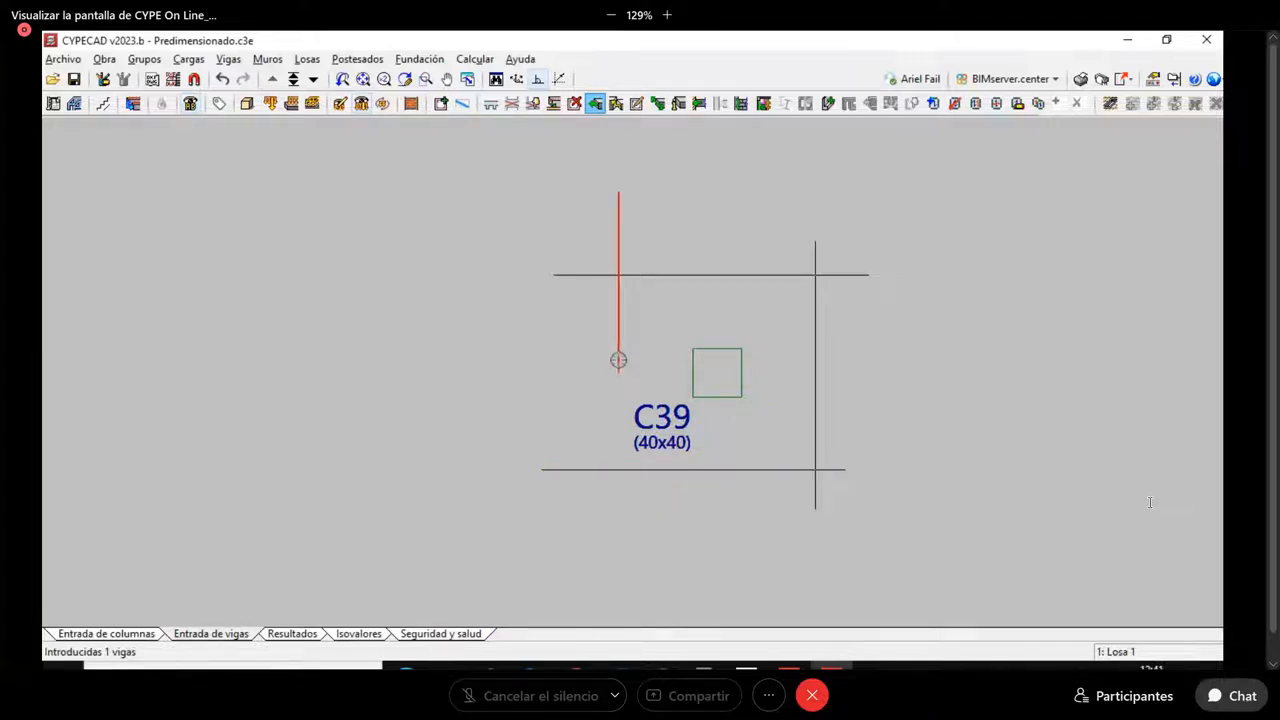
{"action": "left_click", "coordinate": [620, 522]}
Delete the edge-line ends that project beyond the corners, leaving a closed square panel around column C39
{"action": "scroll", "coordinate": [728, 362], "scroll_direction": "up", "scroll_amount": 2}
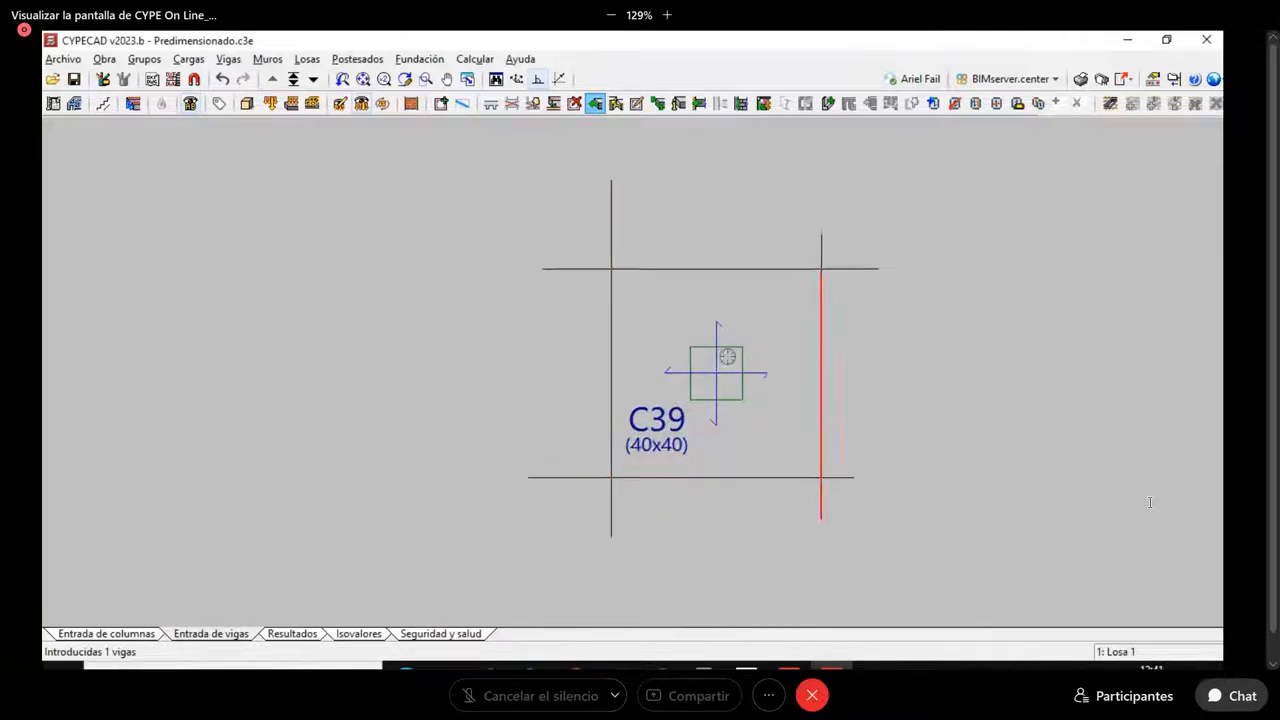
{"action": "middle_click_drag", "start_coordinate": [702, 346], "coordinate": [626, 361]}
{"action": "left_click", "coordinate": [576, 105]}
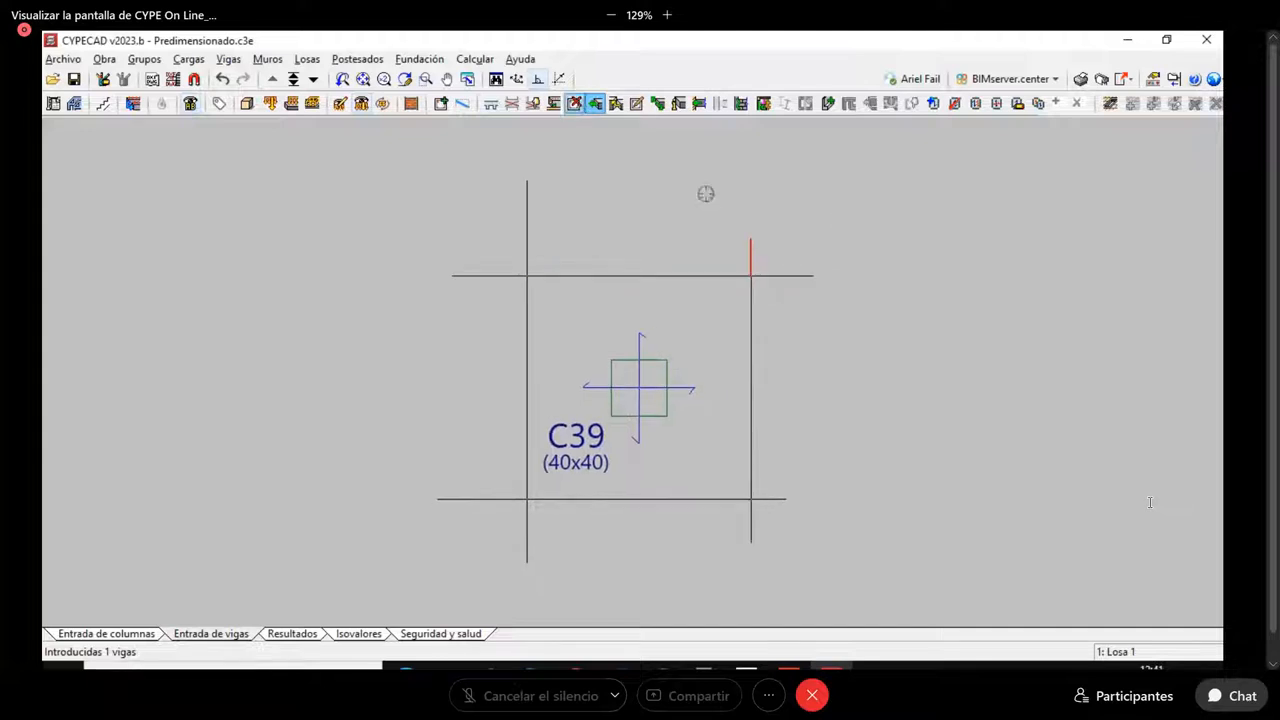
{"action": "left_click", "coordinate": [860, 206]}
{"action": "left_click", "coordinate": [763, 343]}
{"action": "left_click", "coordinate": [811, 269]}
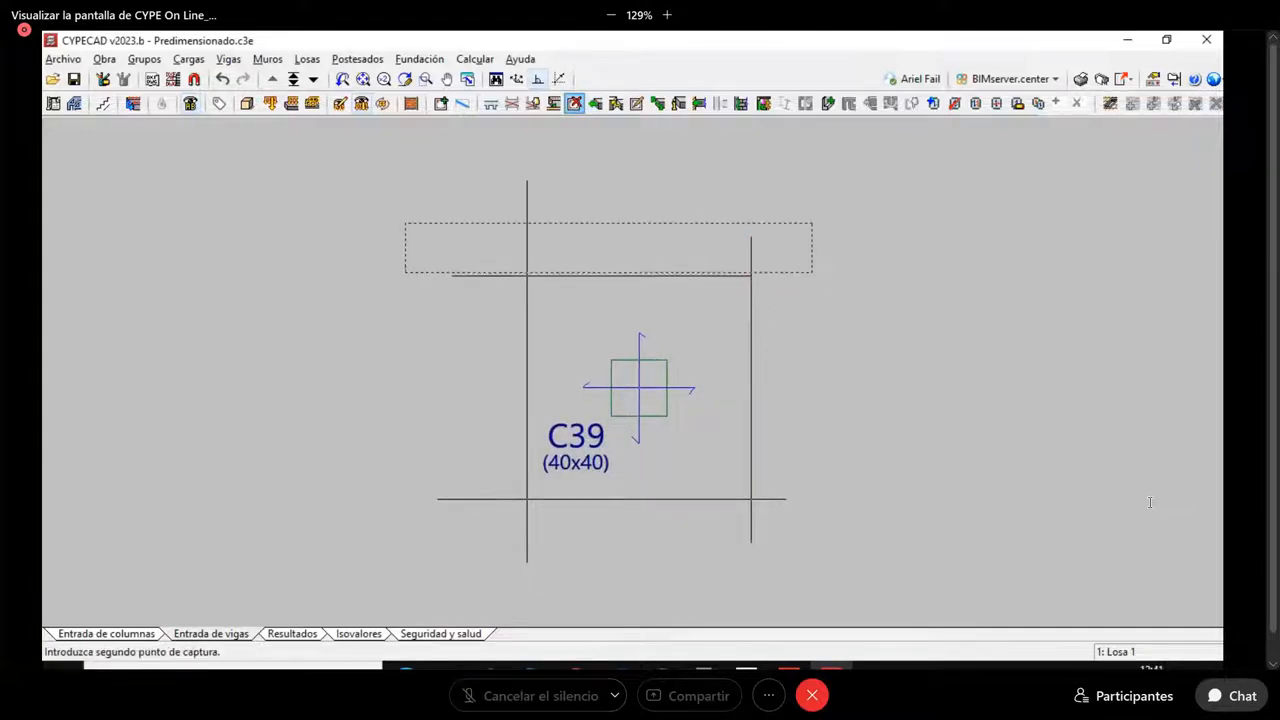
{"action": "left_click", "coordinate": [406, 223]}
{"action": "left_click", "coordinate": [502, 211]}
{"action": "left_click", "coordinate": [417, 535]}
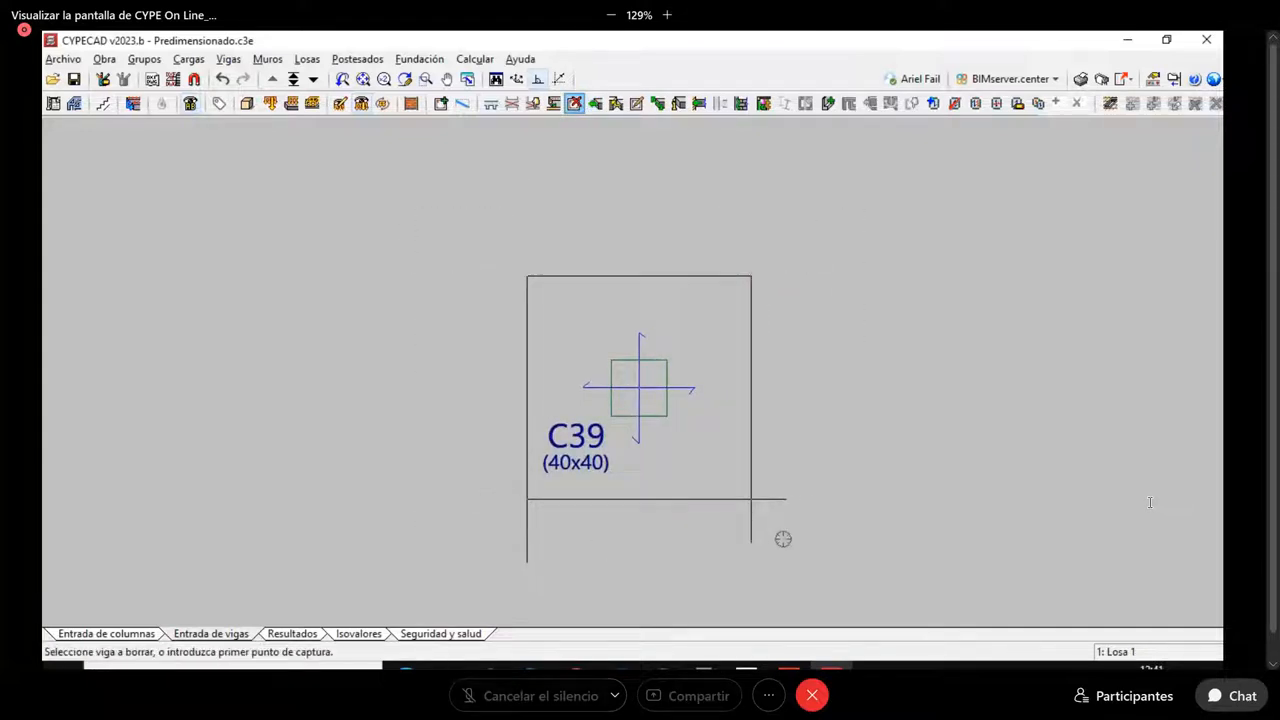
{"action": "left_click", "coordinate": [784, 534]}
{"action": "left_click", "coordinate": [446, 597]}
{"action": "left_click", "coordinate": [760, 551]}
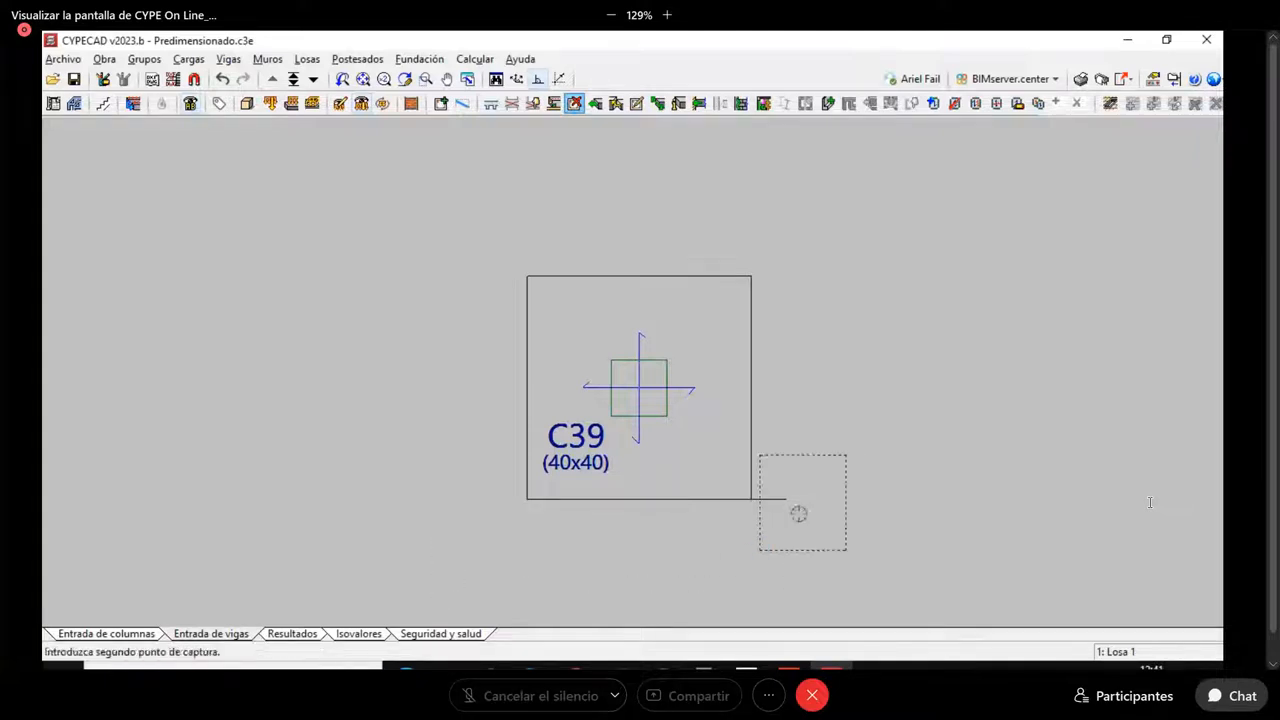
{"action": "left_click", "coordinate": [900, 411]}
{"action": "right_click", "coordinate": [907, 406]}
{"action": "left_click", "coordinate": [743, 291]}
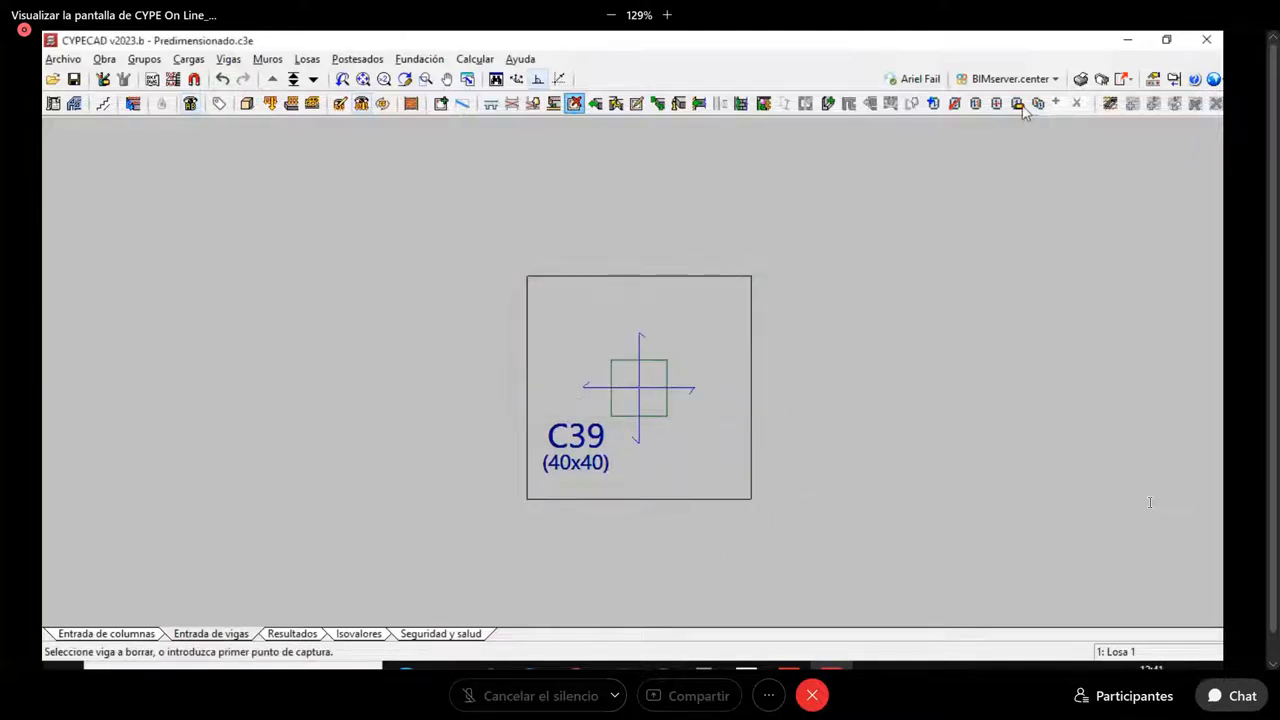
Set the height of the solid slab panel around column C39 to 30 cm in its slab data
{"action": "left_click", "coordinate": [1017, 103]}
{"action": "left_click", "coordinate": [690, 373]}
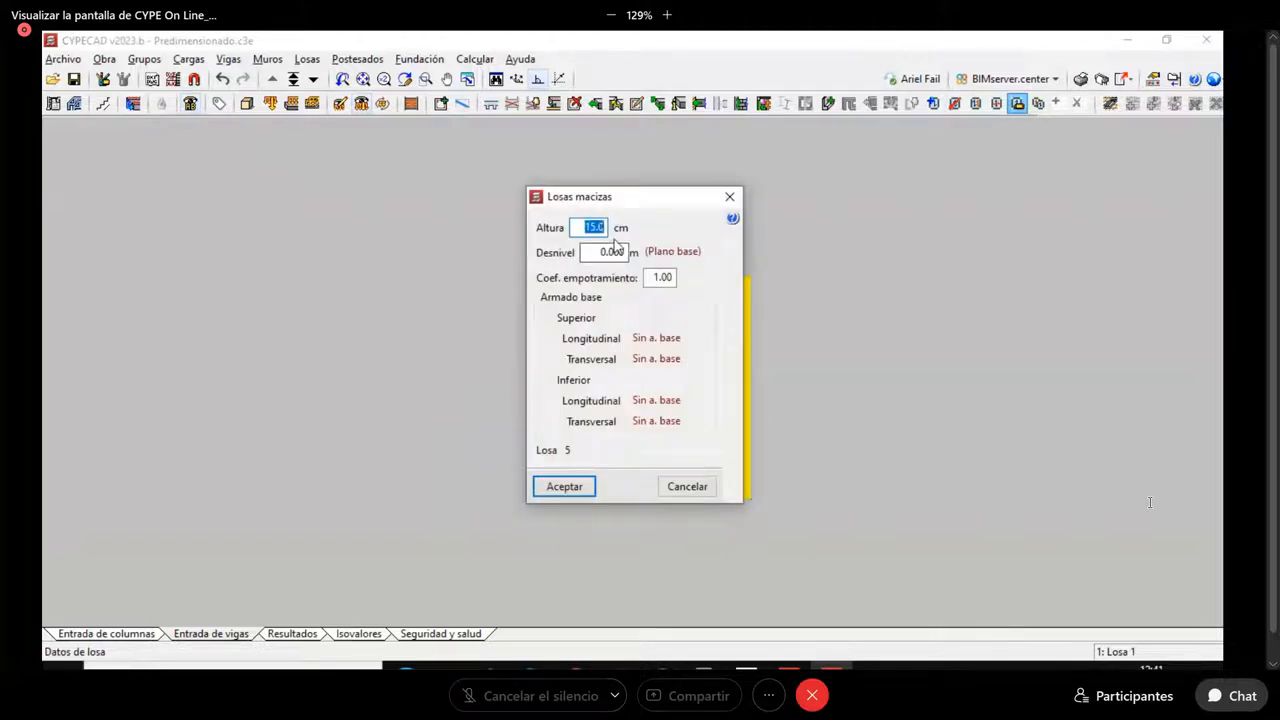
{"action": "type", "text": "30"}
{"action": "left_click", "coordinate": [600, 252]}
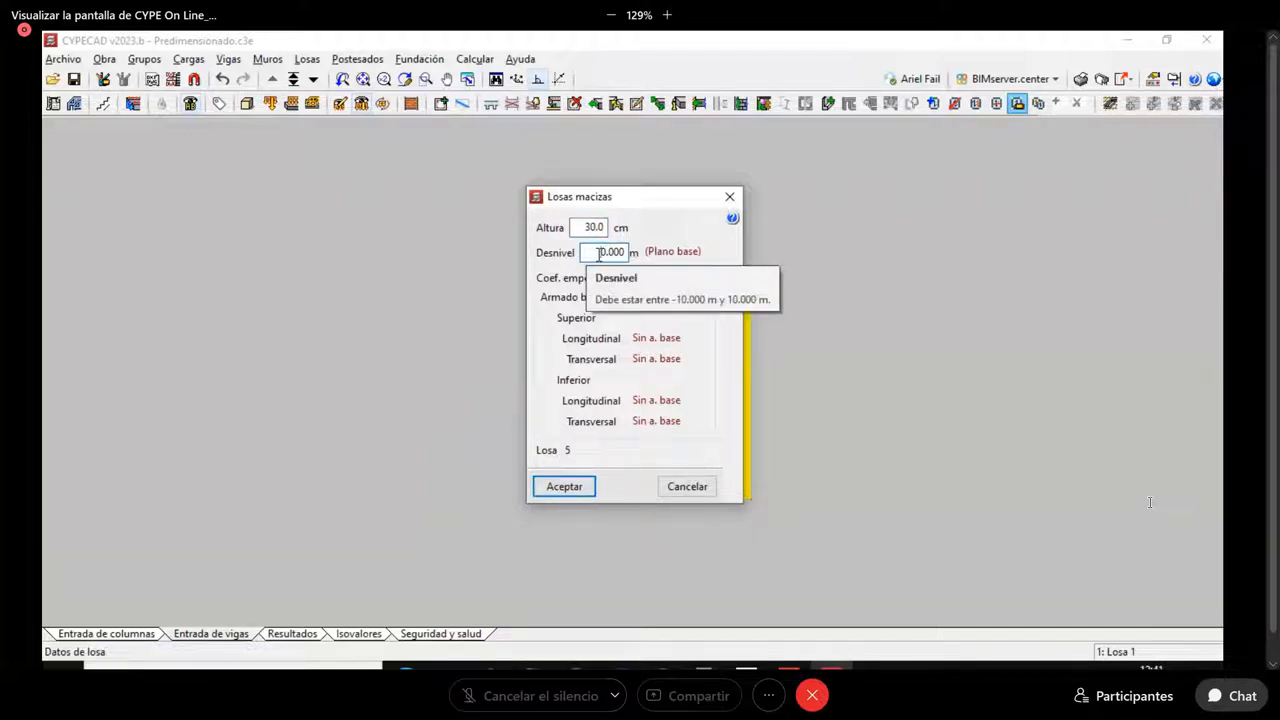
{"action": "left_click", "coordinate": [563, 486]}
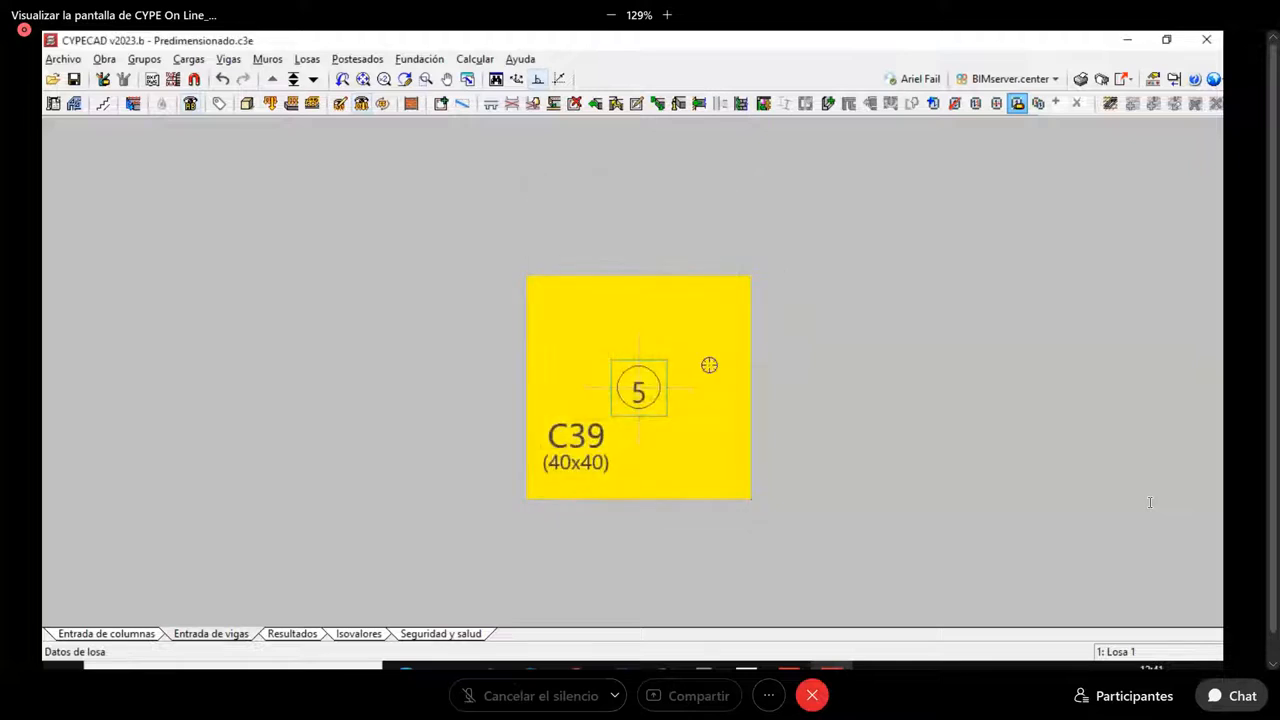
Insert section A outside the drawing, at the cut angle with dimensions shown, cutting horizontally through the thickened panel at C39
{"action": "scroll", "coordinate": [712, 360], "scroll_direction": "up", "scroll_amount": 4}
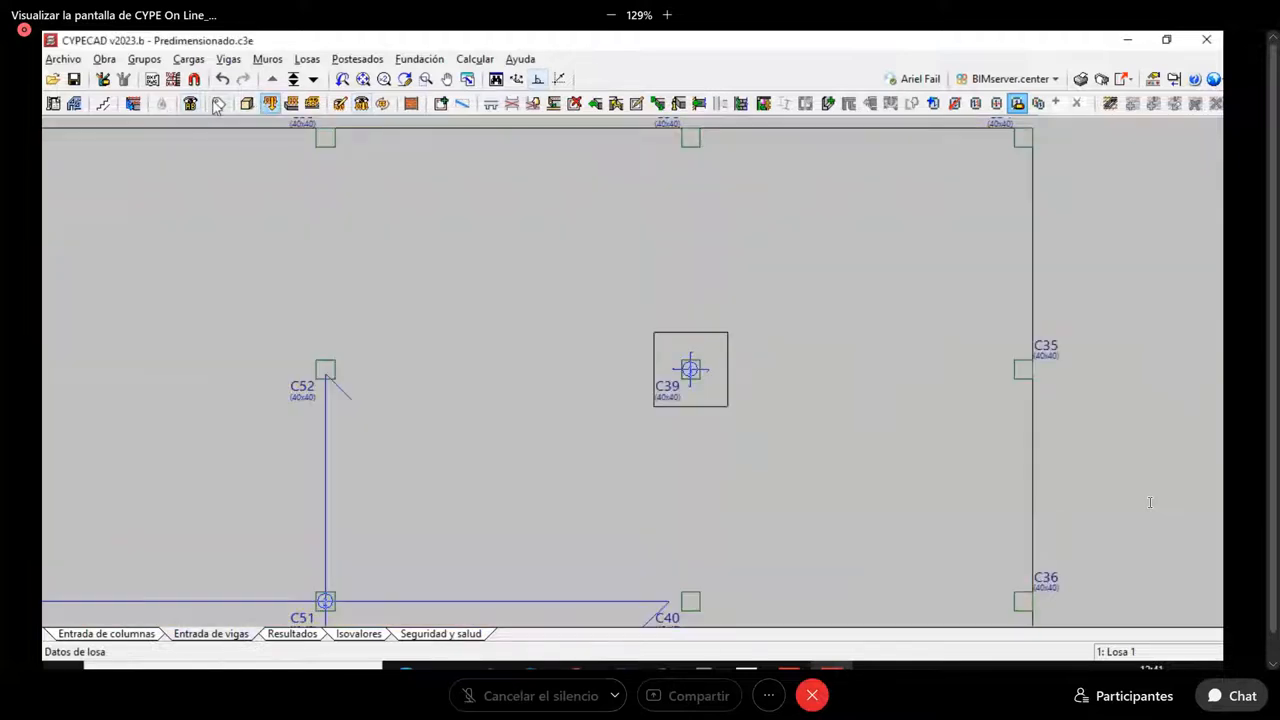
{"action": "left_click", "coordinate": [137, 62]}
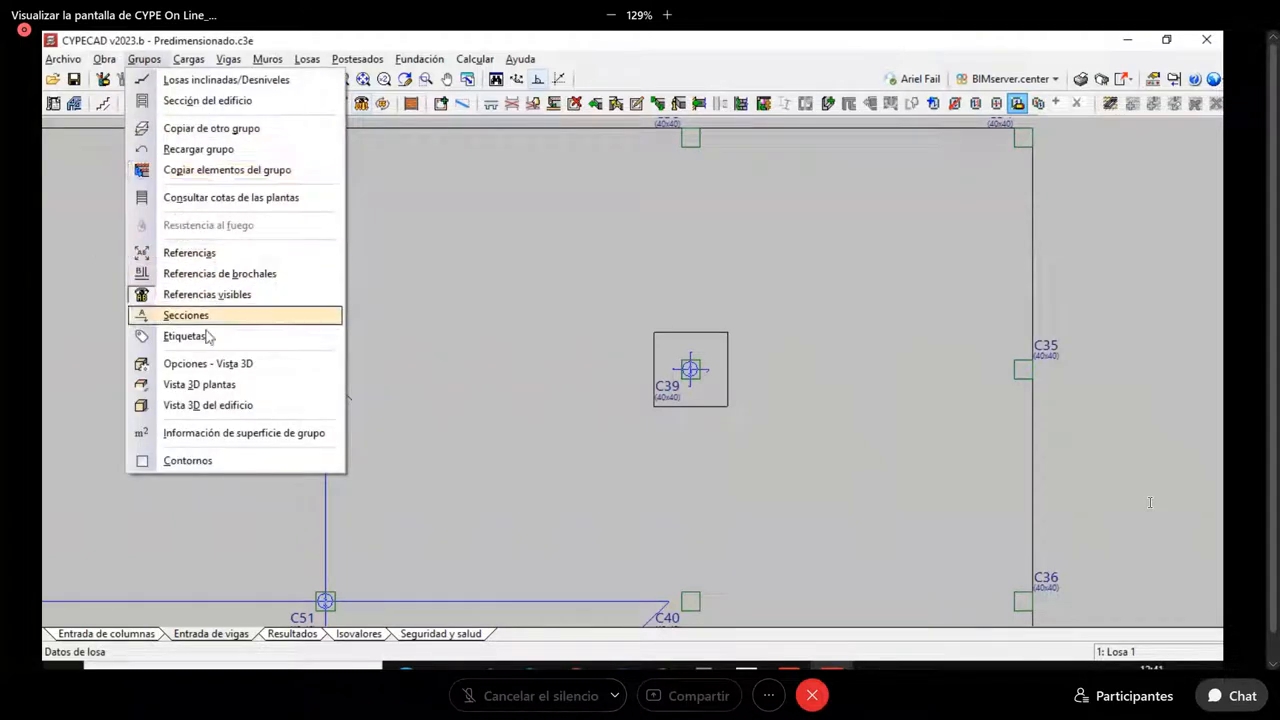
{"action": "left_click", "coordinate": [200, 316]}
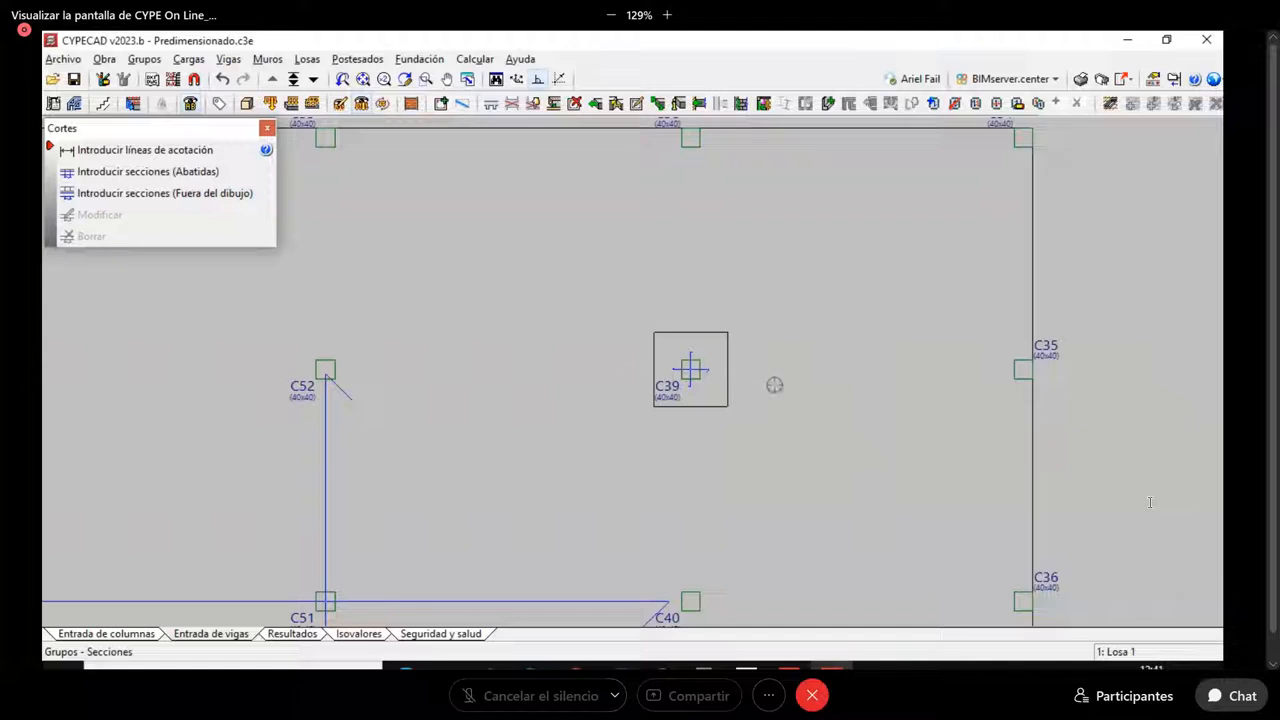
{"action": "left_click", "coordinate": [107, 176]}
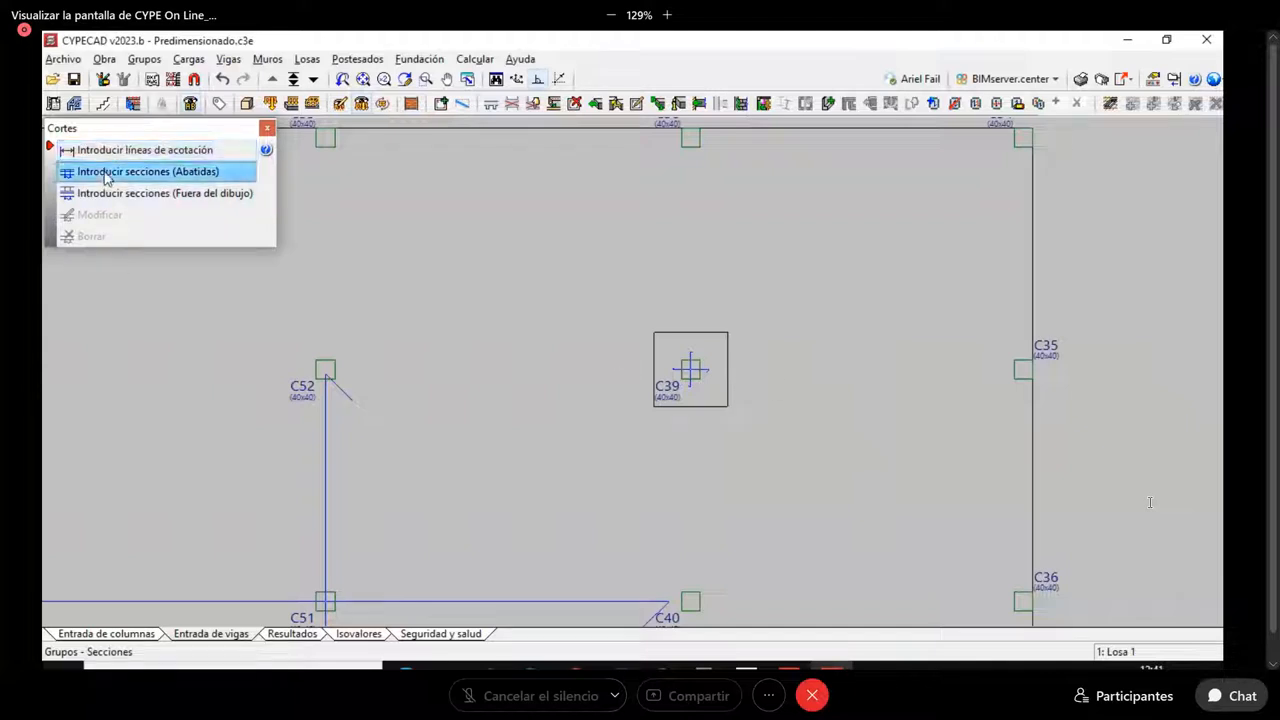
{"action": "left_click", "coordinate": [110, 193]}
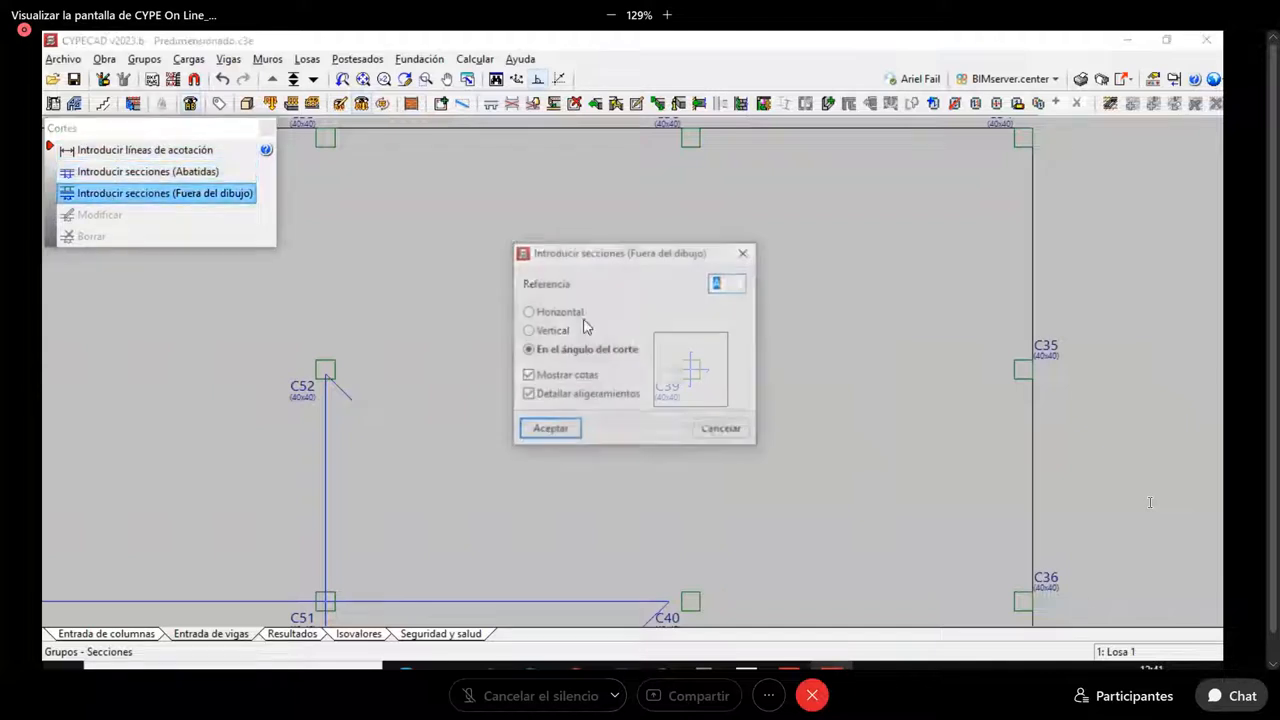
{"action": "left_click", "coordinate": [549, 430]}
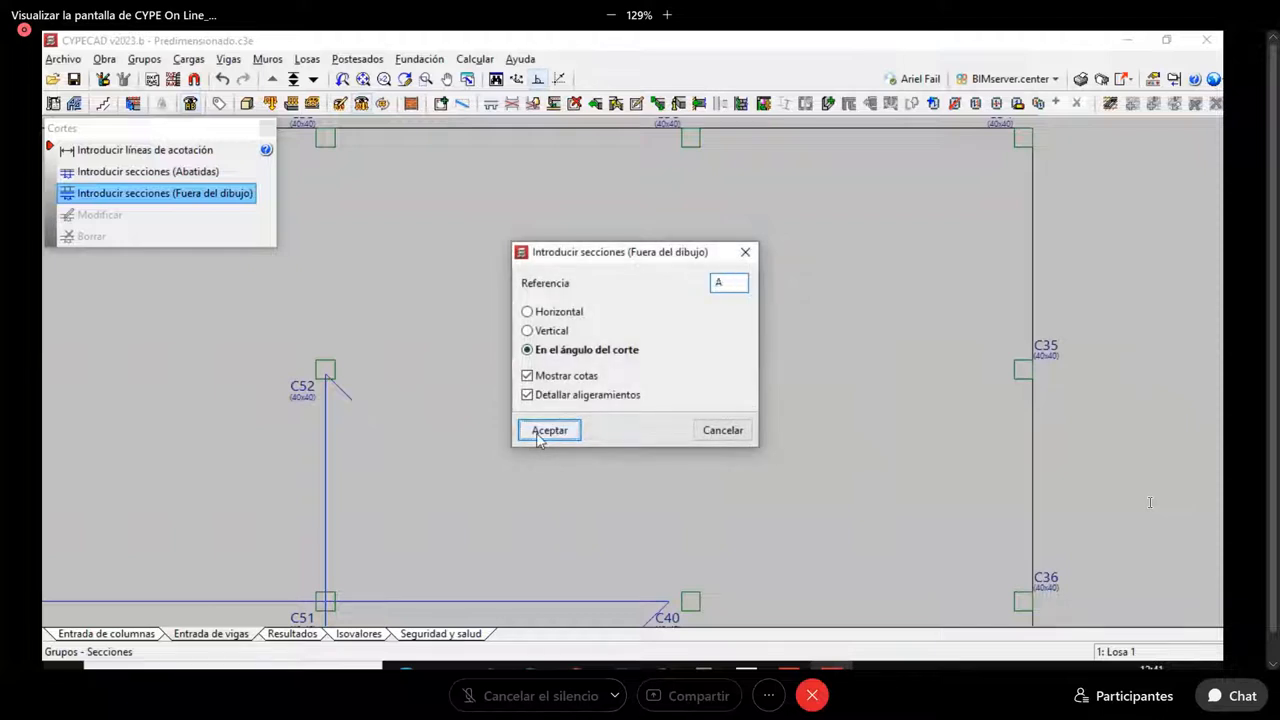
{"action": "left_click", "coordinate": [619, 367]}
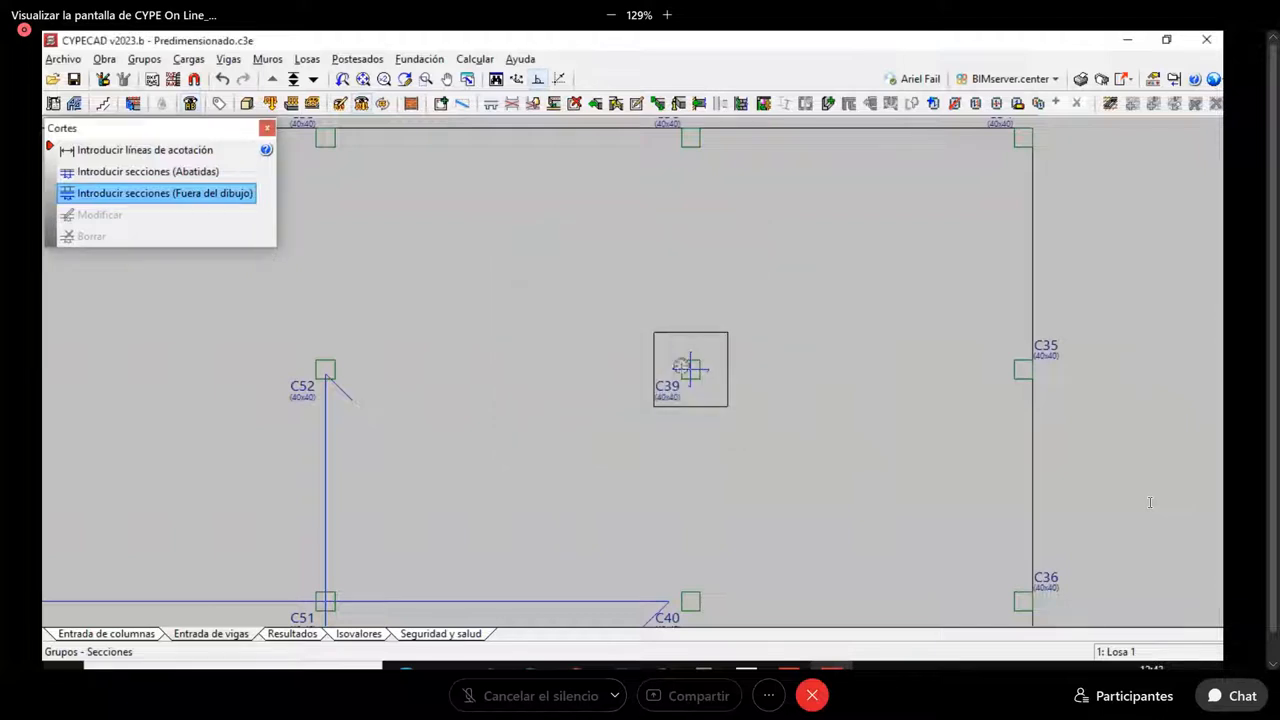
{"action": "left_click", "coordinate": [825, 373]}
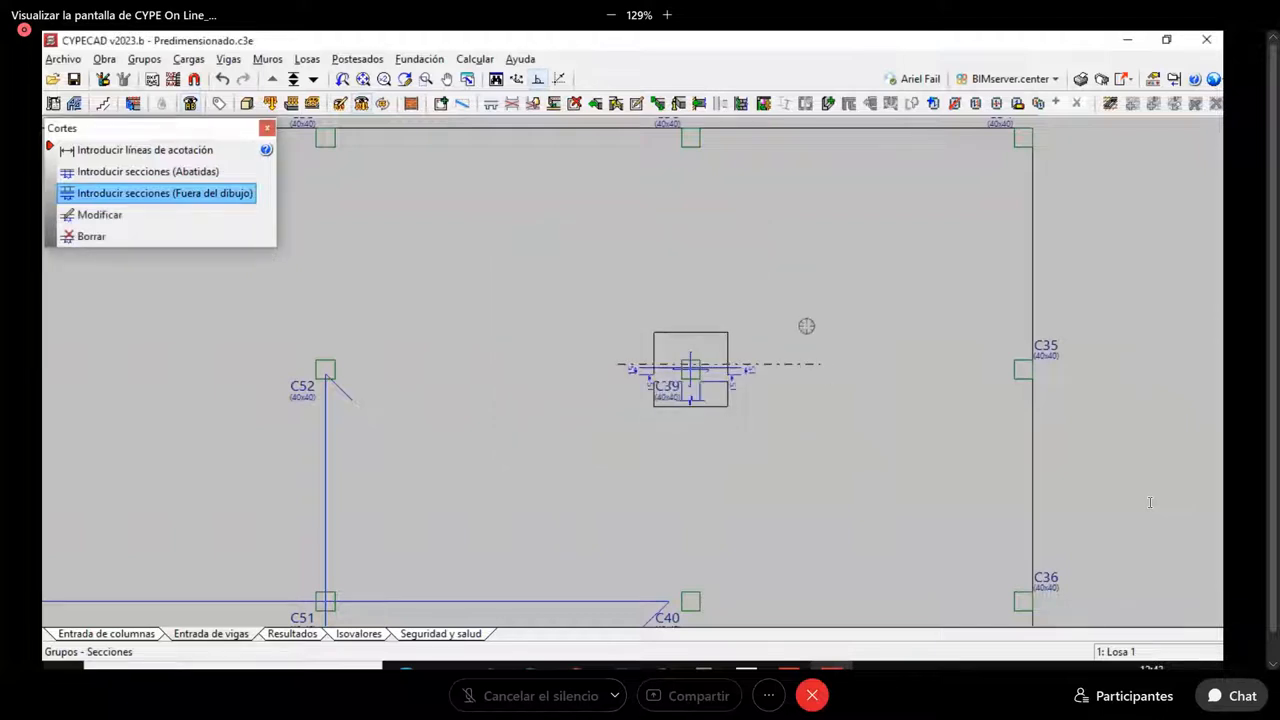
Place the section A drawing below the thickened panel at C39 and examine its profile
{"action": "left_click", "coordinate": [821, 476]}
{"action": "scroll", "coordinate": [706, 546], "scroll_direction": "up", "scroll_amount": 4}
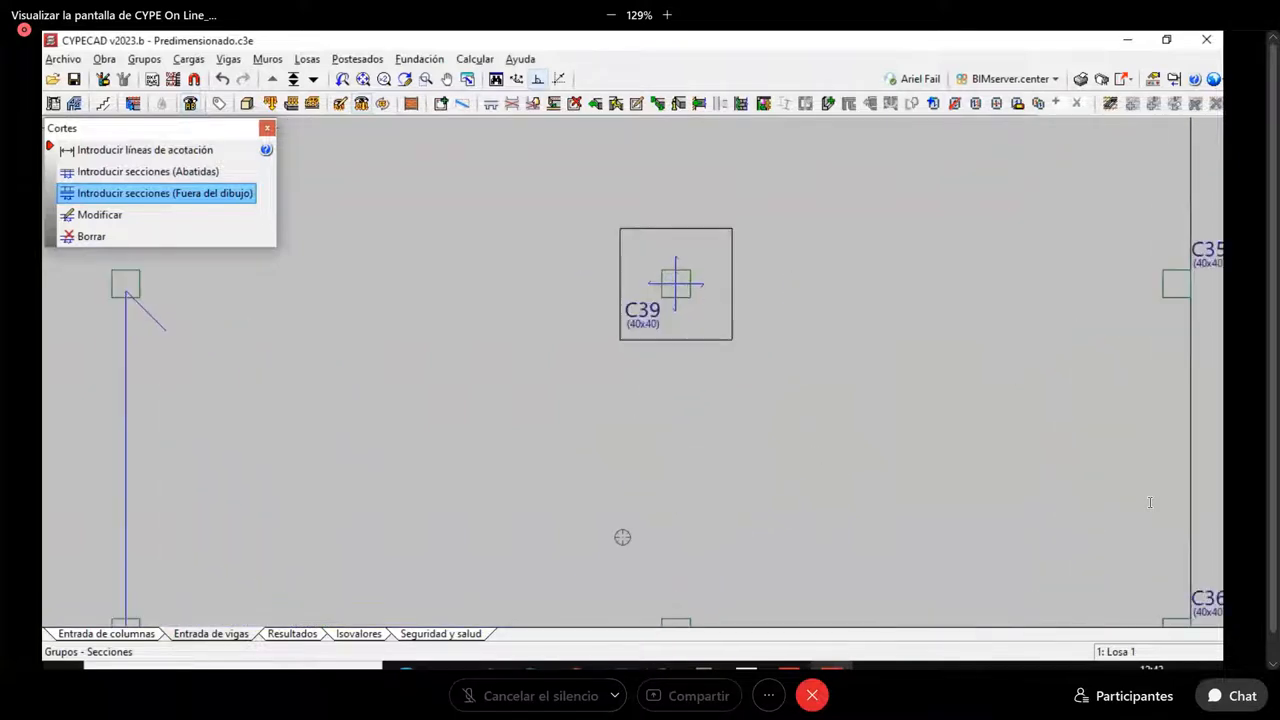
{"action": "scroll", "coordinate": [680, 546], "scroll_direction": "up", "scroll_amount": 3}
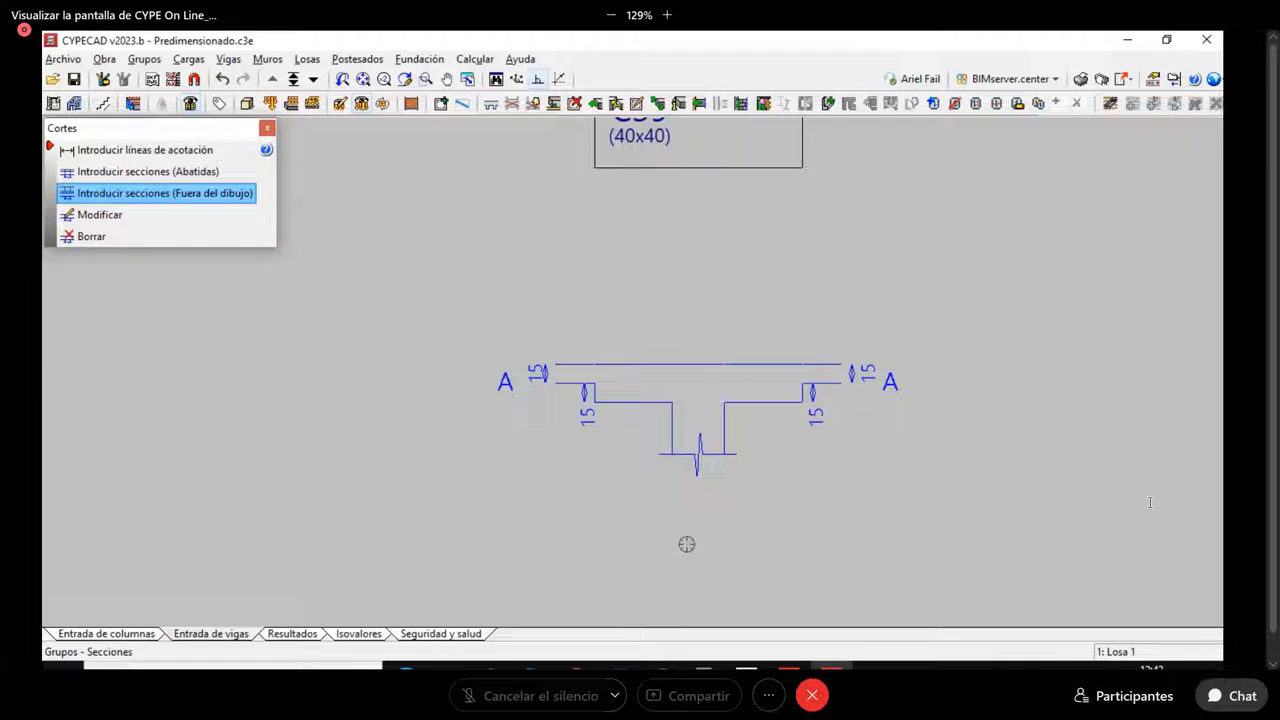
{"action": "scroll", "coordinate": [749, 349], "scroll_direction": "down", "scroll_amount": 3}
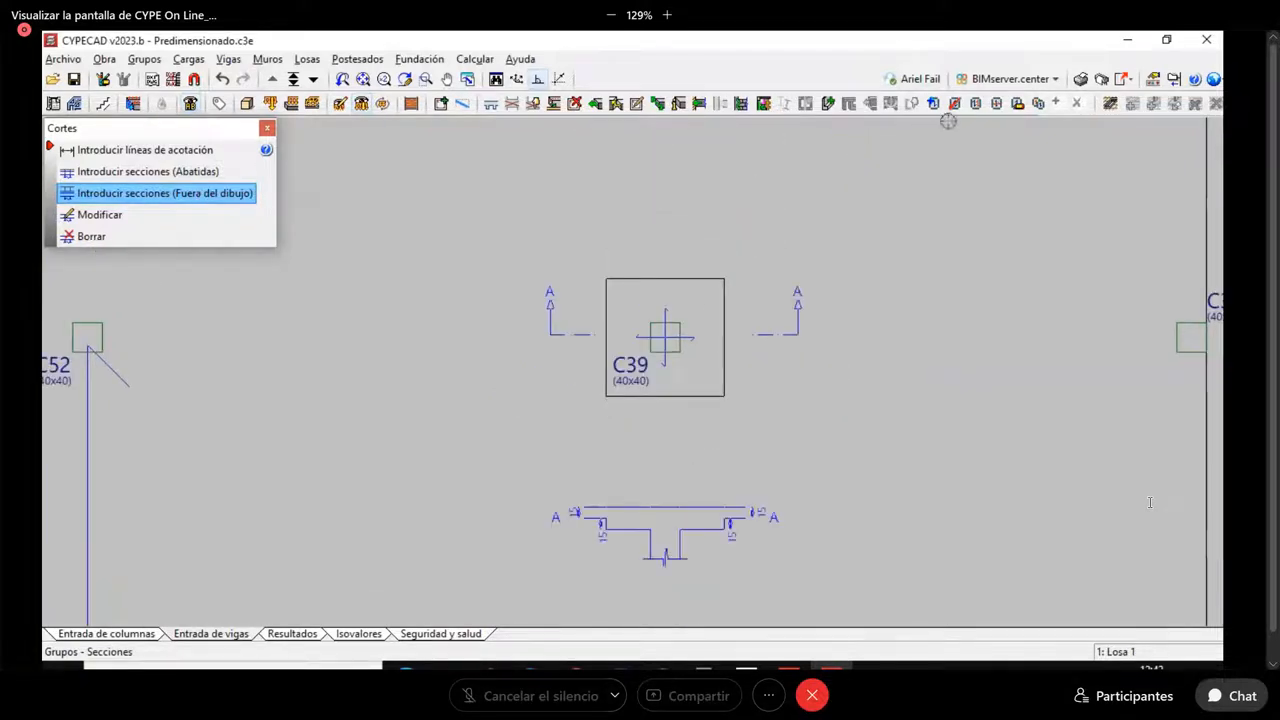
Set the level offset of the solid slab panel around C39 to -0.15 m, keeping its 30 cm height
{"action": "left_click", "coordinate": [1017, 103]}
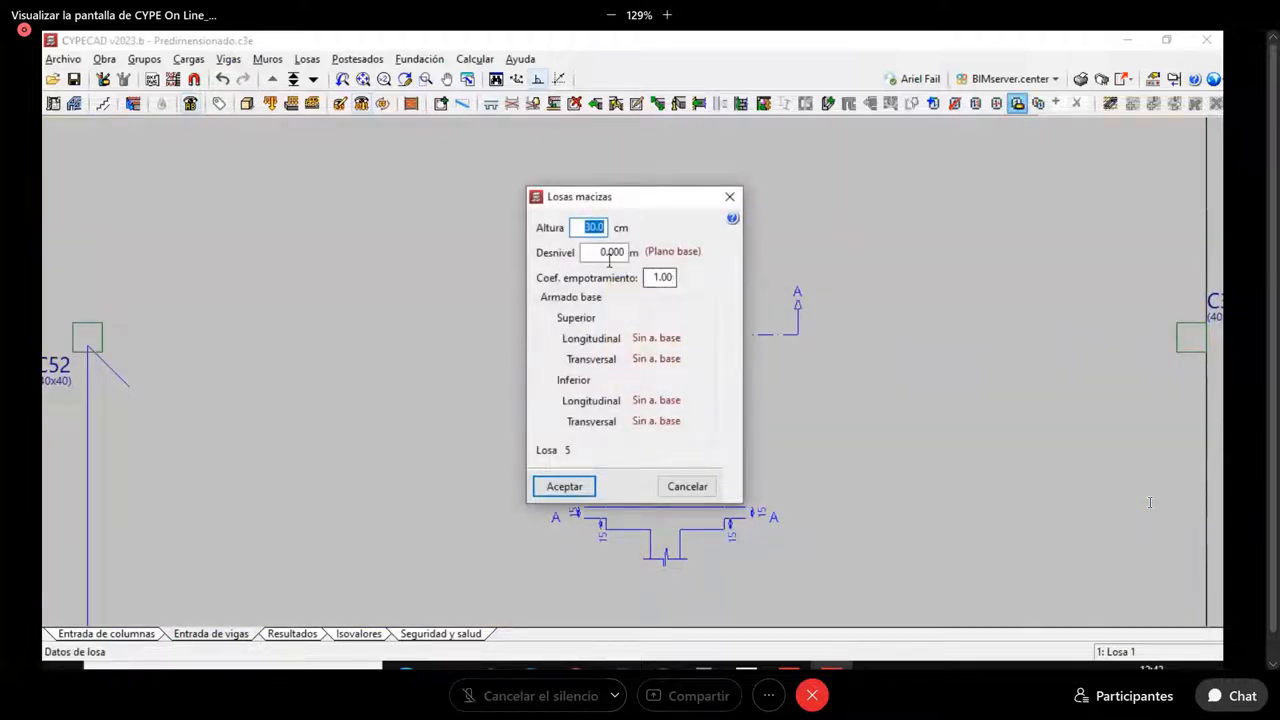
{"action": "left_click_drag", "start_coordinate": [585, 252], "coordinate": [670, 251]}
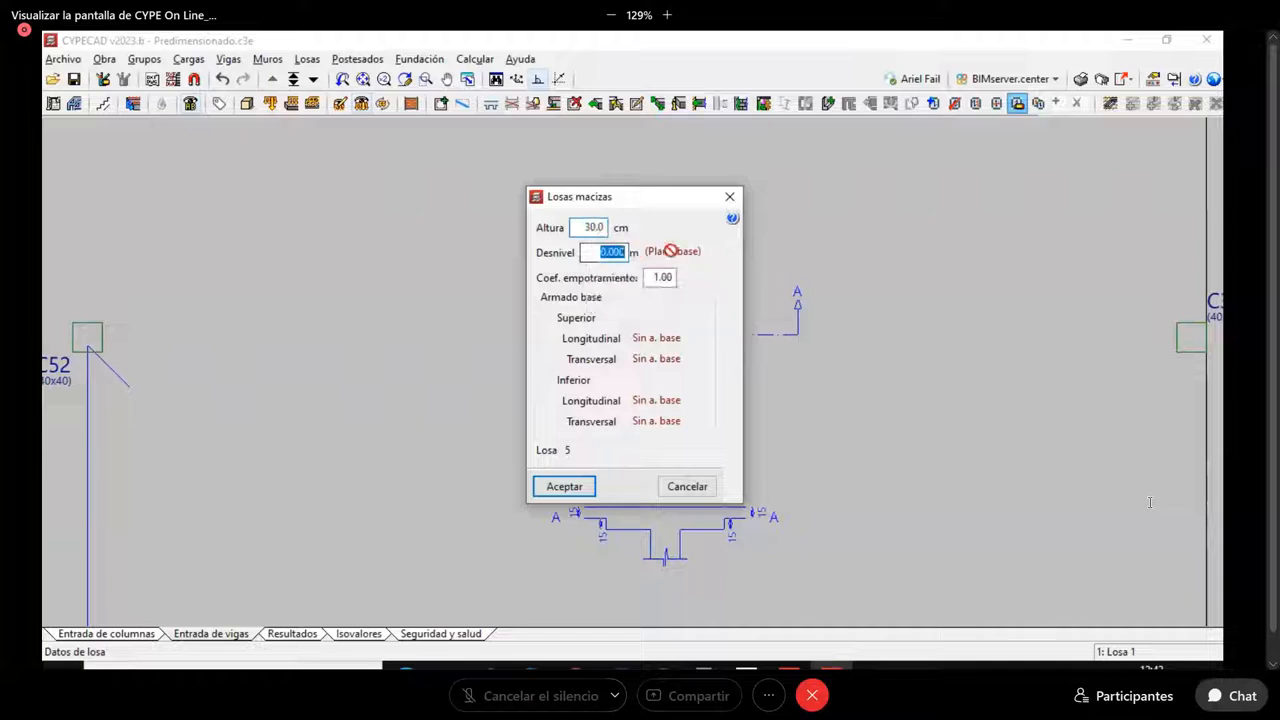
{"action": "key", "text": "BackSpace"}
{"action": "type", "text": "-0.1"}
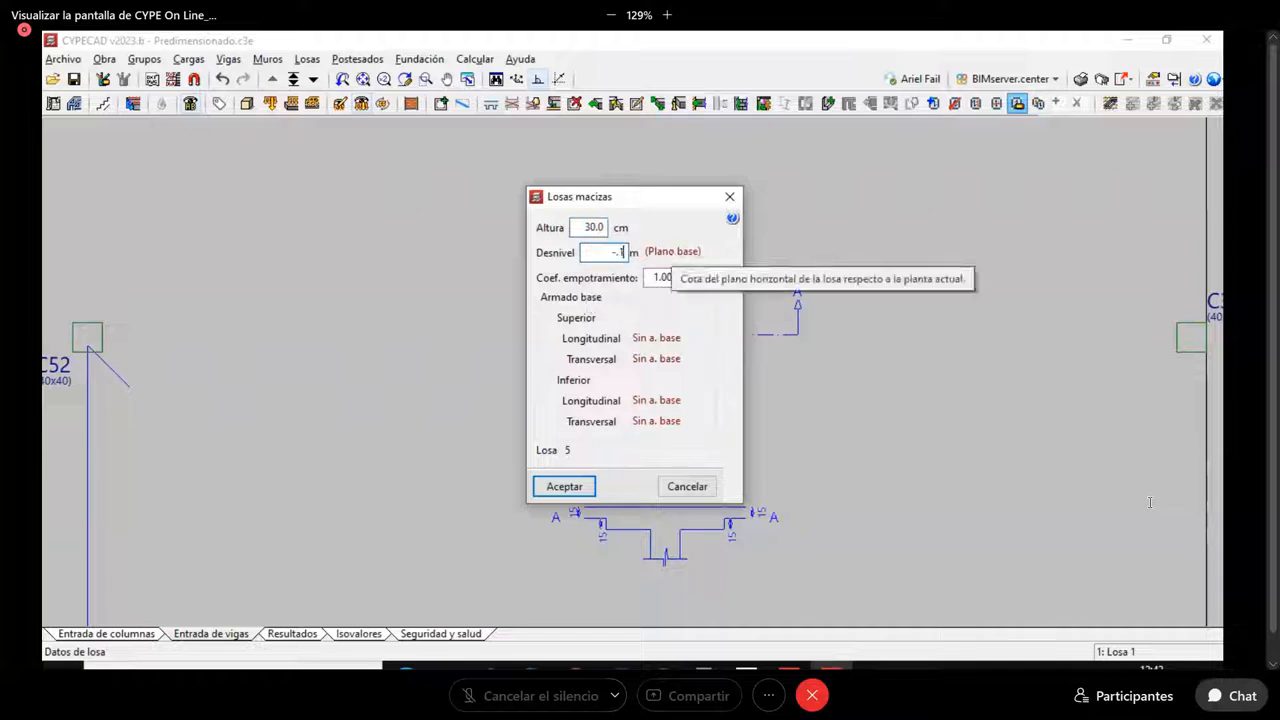
{"action": "type", "text": "5"}
{"action": "key", "text": "Tab"}
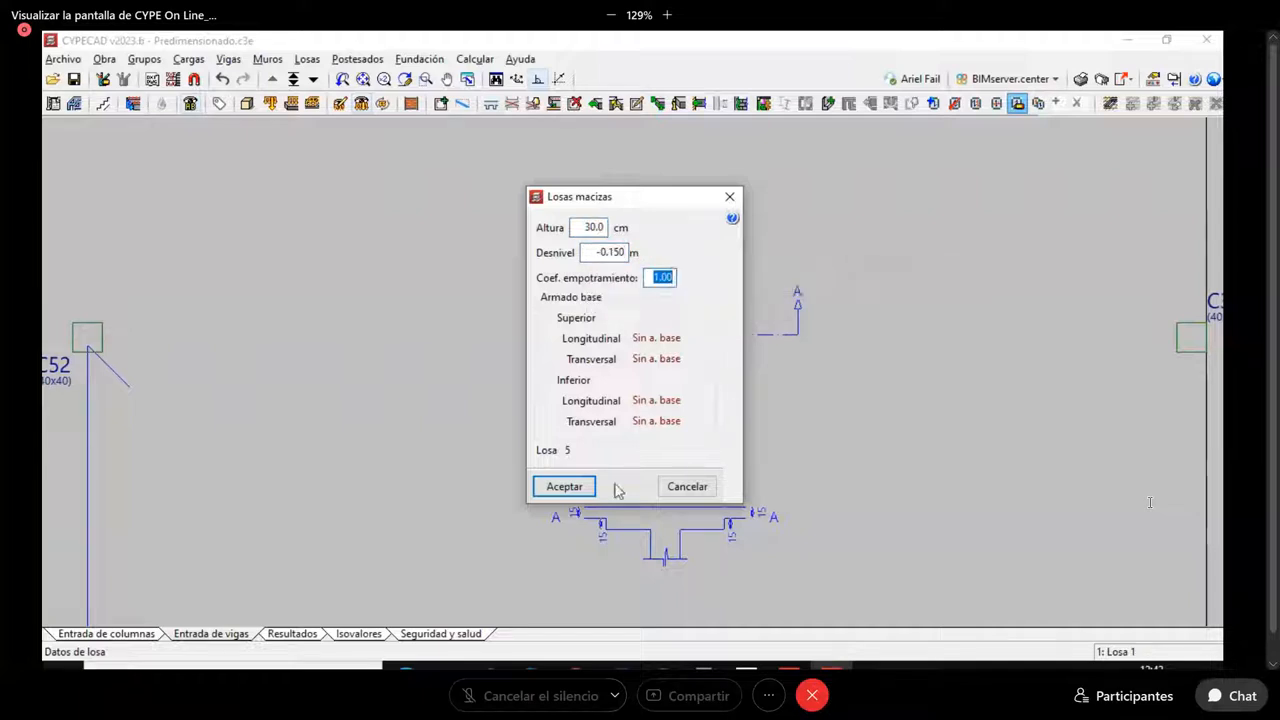
{"action": "left_click", "coordinate": [562, 487]}
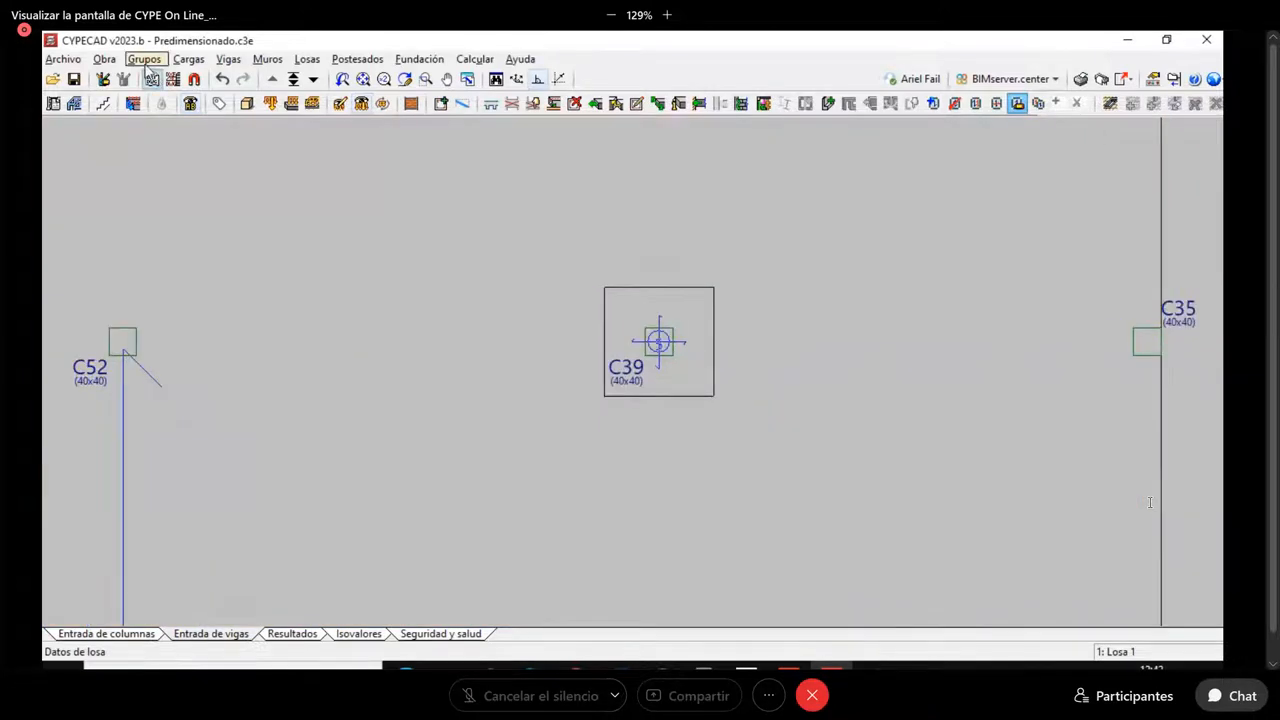
Display the plan's sections and examine section A through the lowered C39 panel
{"action": "left_click", "coordinate": [144, 59]}
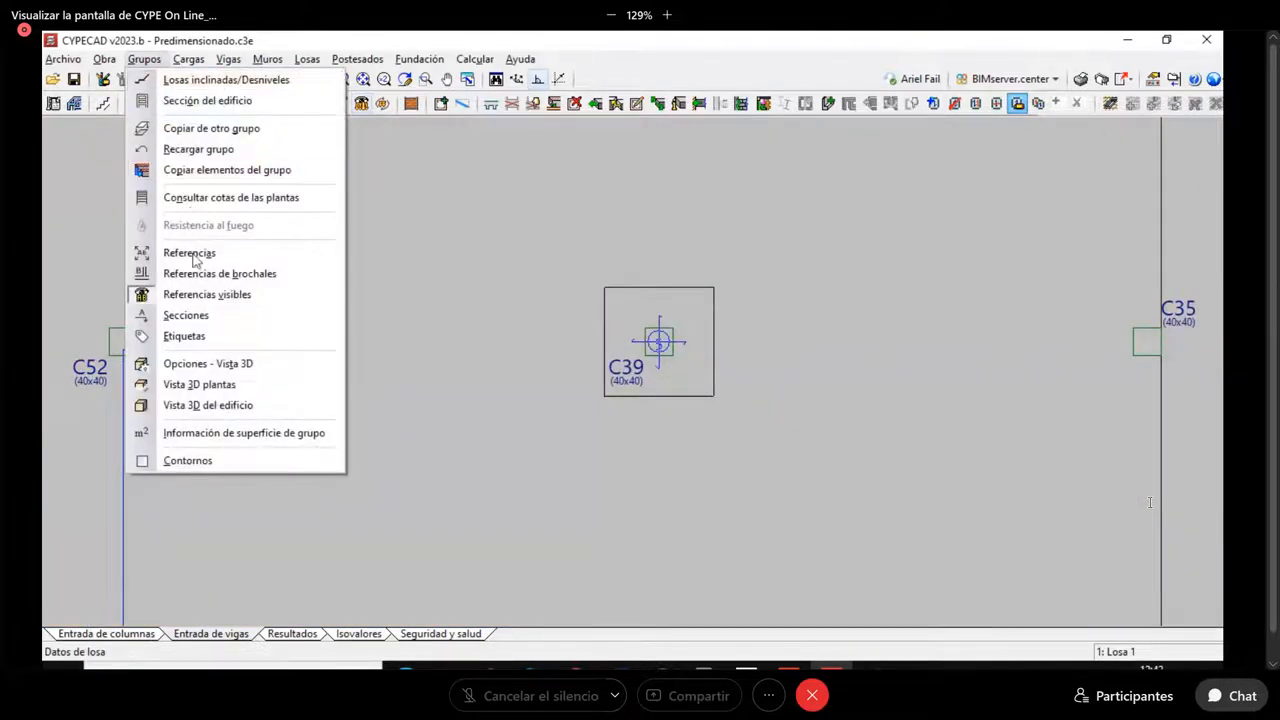
{"action": "left_click", "coordinate": [194, 318]}
{"action": "scroll", "coordinate": [720, 581], "scroll_direction": "up", "scroll_amount": 2}
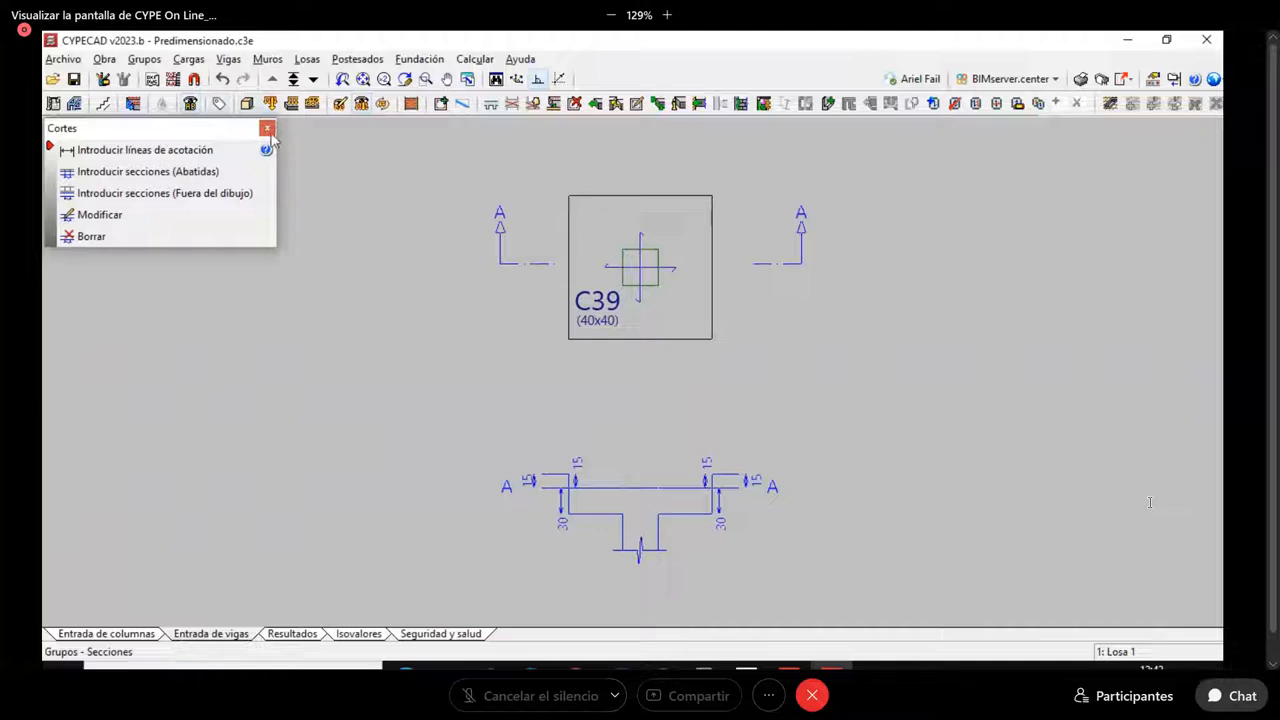
{"action": "left_click", "coordinate": [267, 128]}
Set the level offset of the solid slab panel around C39 to 0.15 m
{"action": "left_click", "coordinate": [1017, 103]}
{"action": "left_click", "coordinate": [646, 297]}
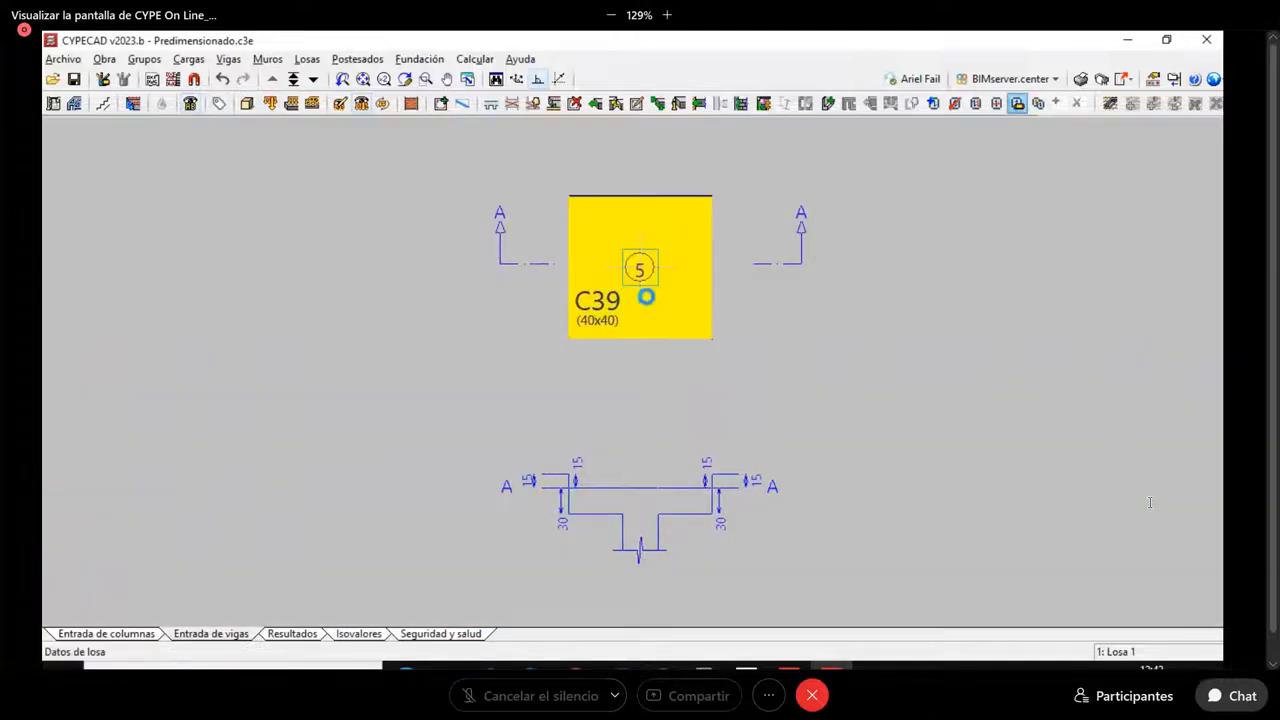
{"action": "left_click_drag", "start_coordinate": [582, 250], "coordinate": [663, 245]}
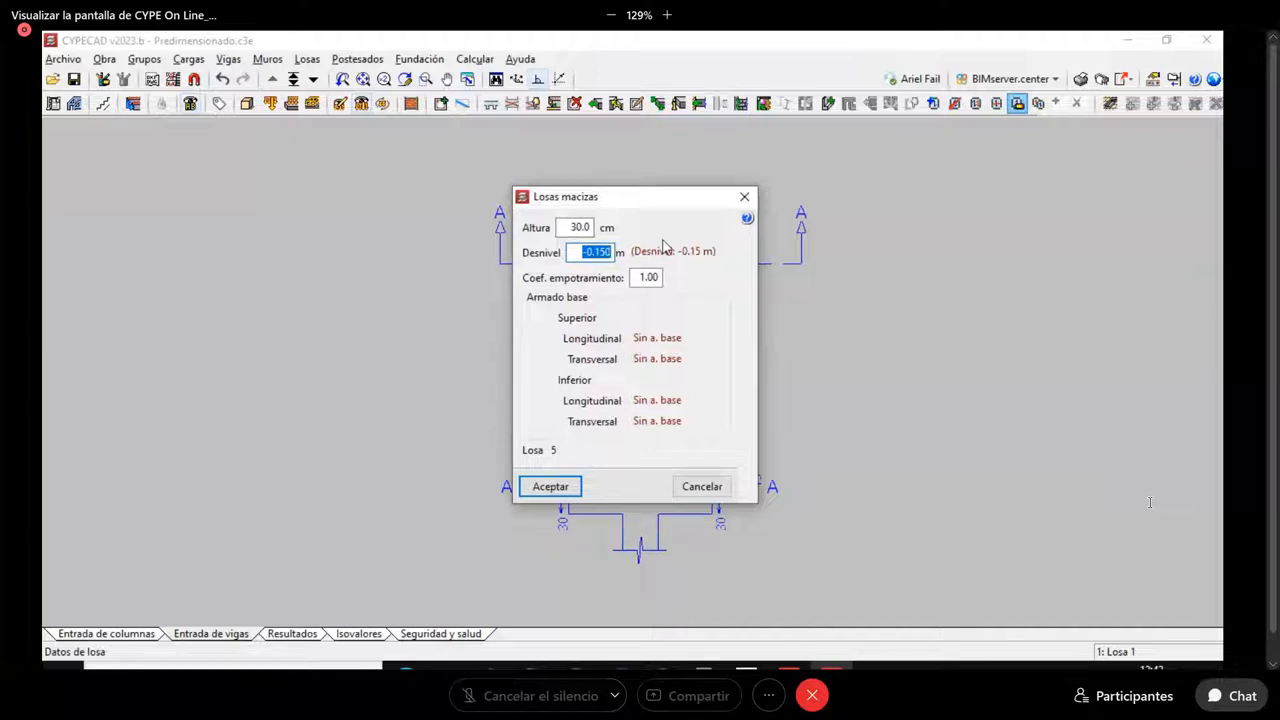
{"action": "key", "text": "BackSpace"}
{"action": "key", "text": "Tab"}
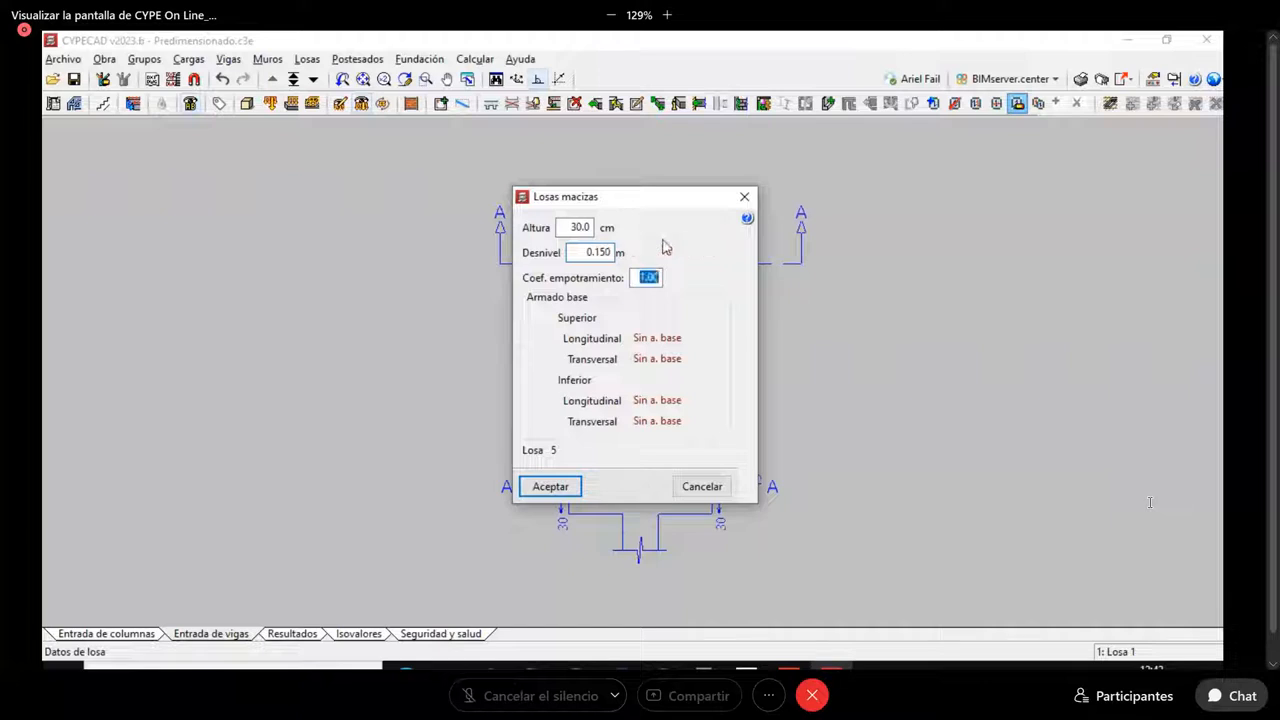
{"action": "left_click", "coordinate": [563, 489]}
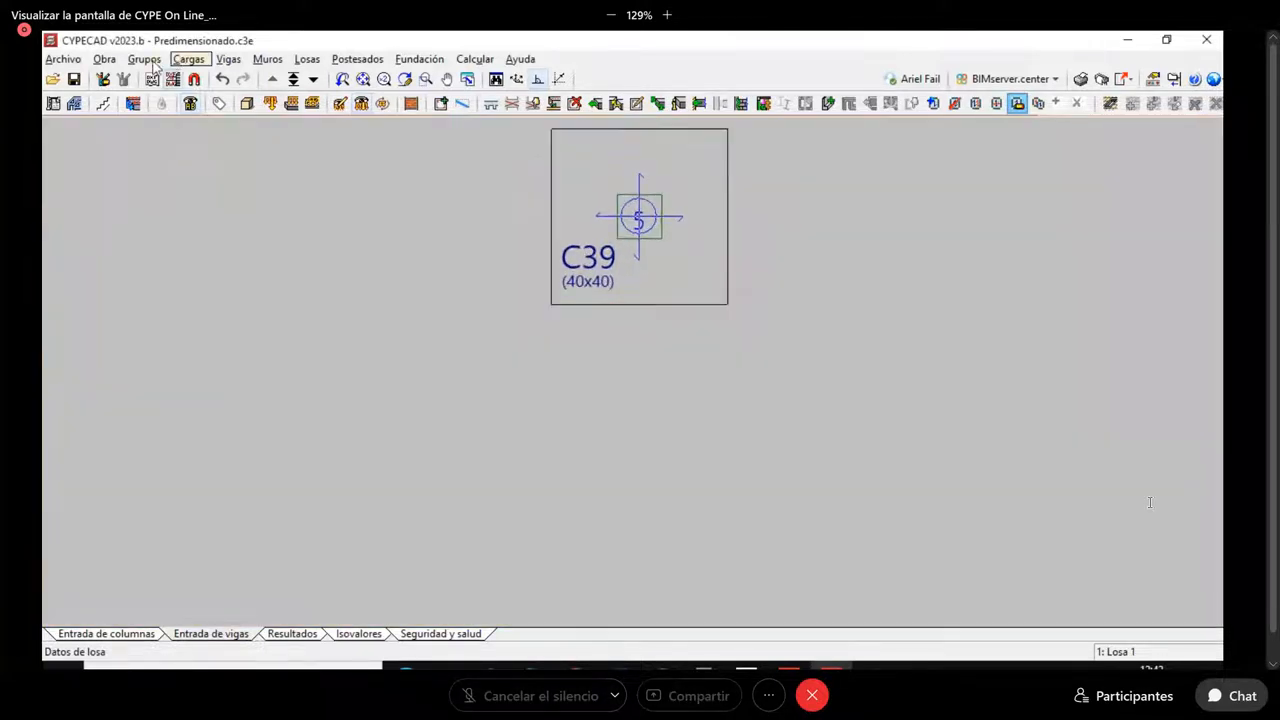
Display the sections again and examine section A through the raised C39 panel
{"action": "left_click", "coordinate": [154, 62]}
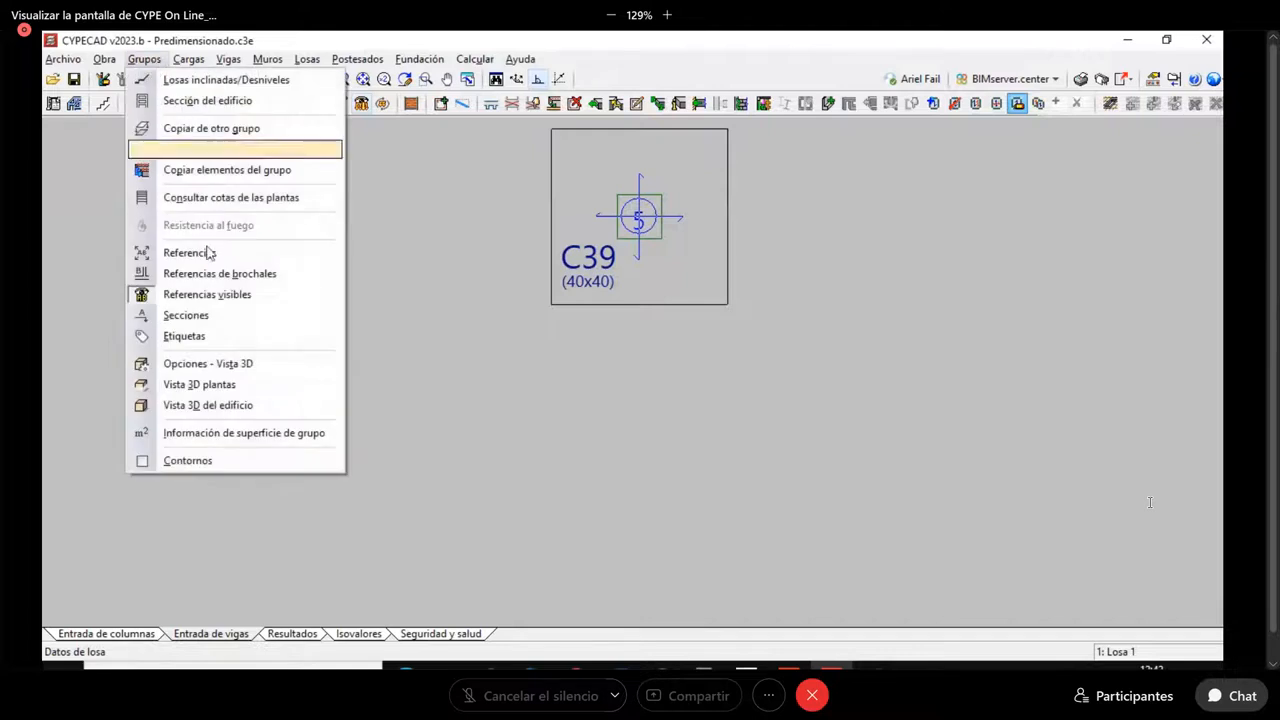
{"action": "left_click", "coordinate": [186, 316]}
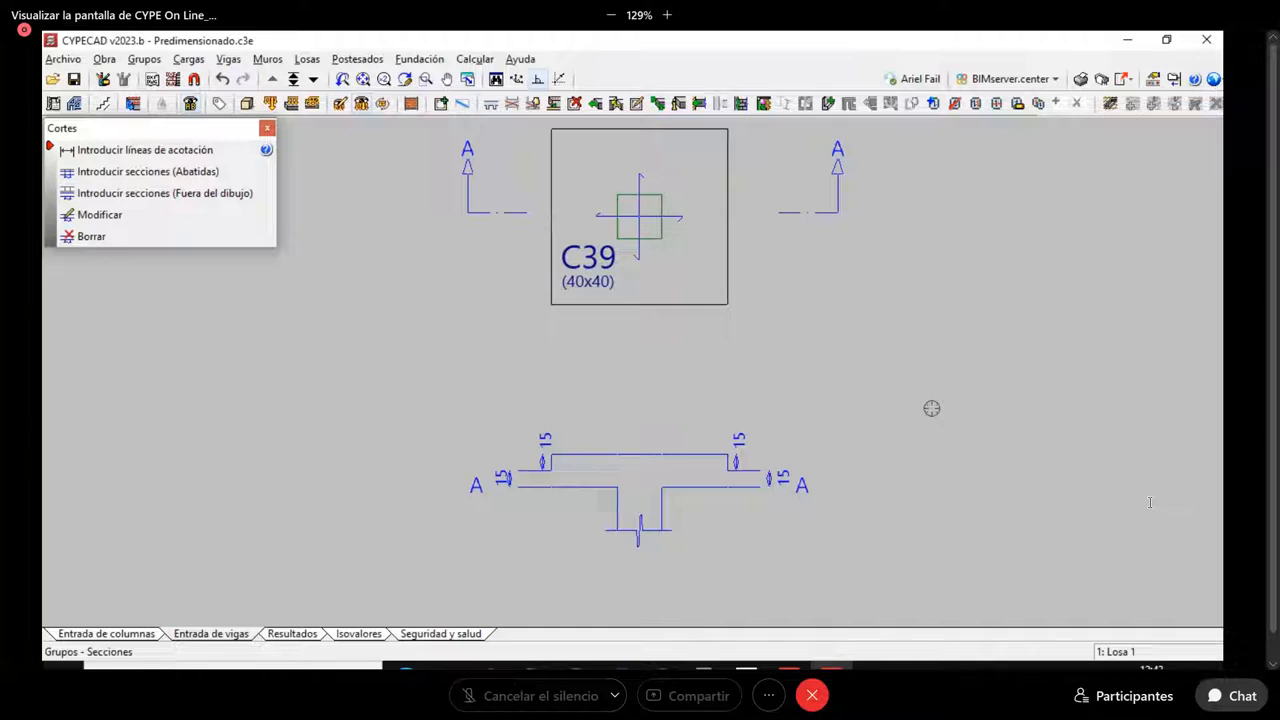
{"action": "scroll", "coordinate": [760, 386], "scroll_direction": "down", "scroll_amount": 1}
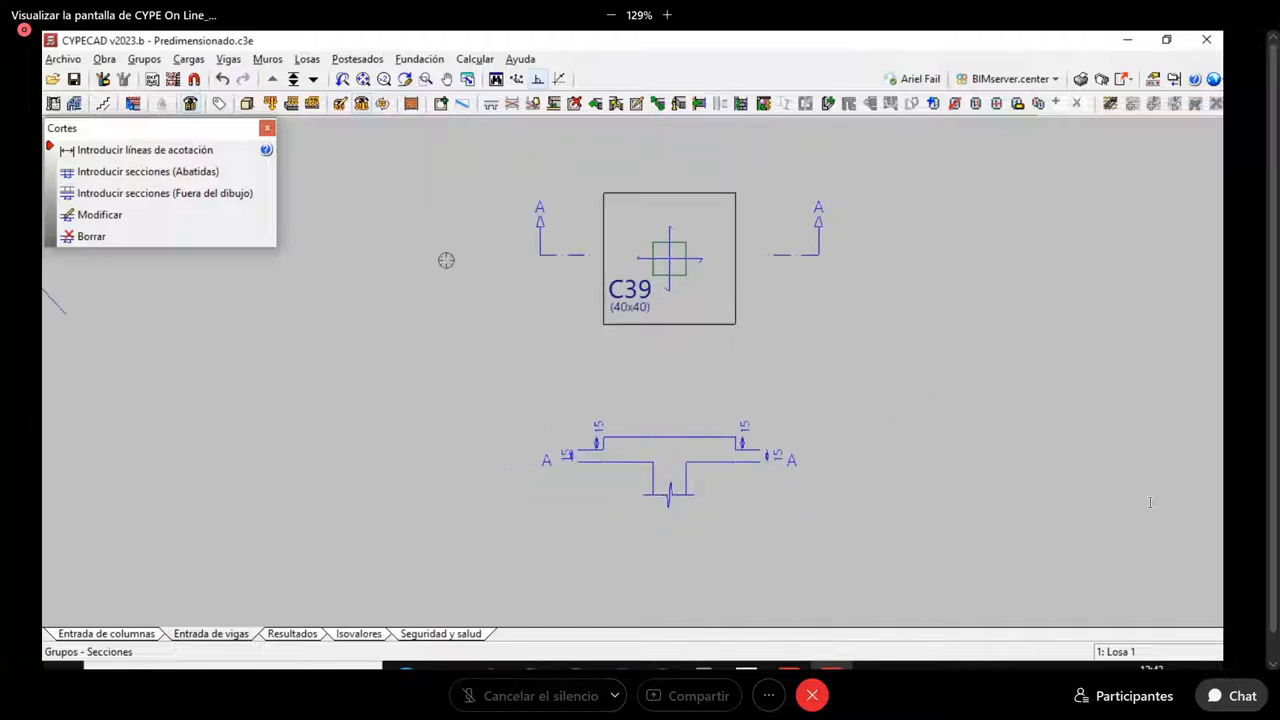
Return the solid slab panel around C39 to the base plane by setting its level offset to 0 m
{"action": "left_click", "coordinate": [1017, 103]}
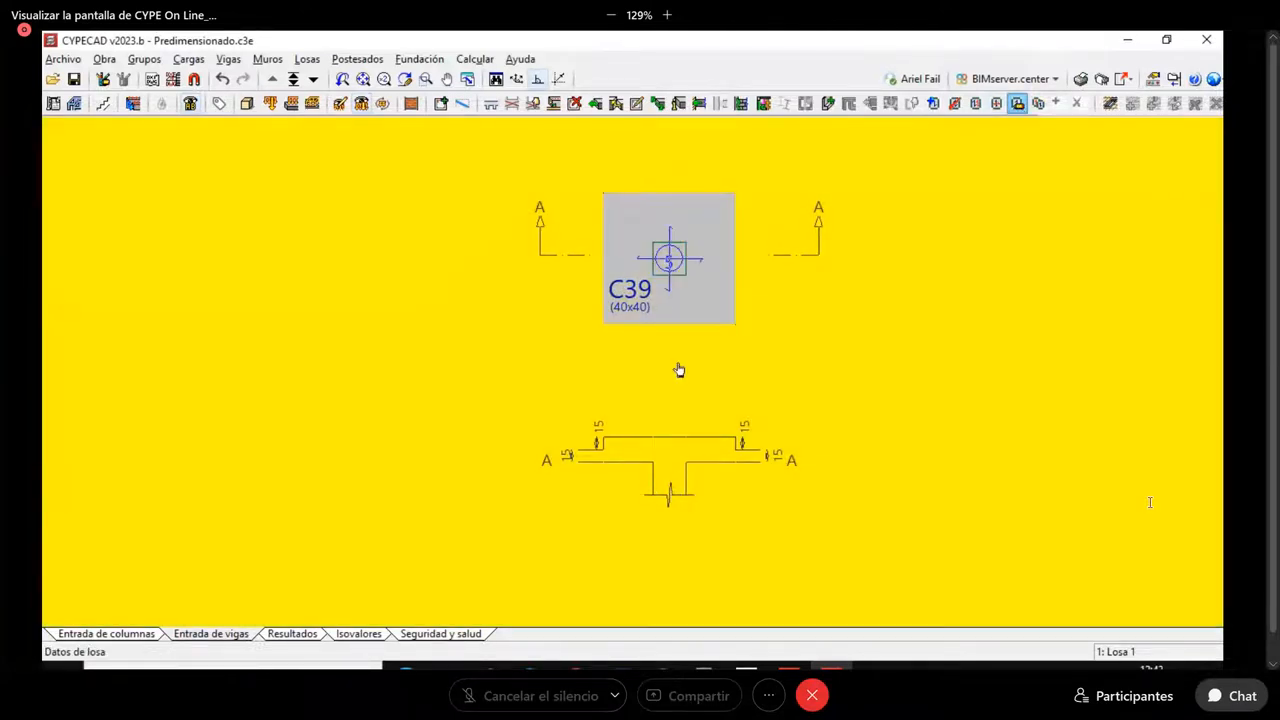
{"action": "left_click", "coordinate": [686, 296]}
{"action": "left_click_drag", "start_coordinate": [600, 252], "coordinate": [662, 248]}
{"action": "type", "text": "0"}
{"action": "key", "text": "Tab"}
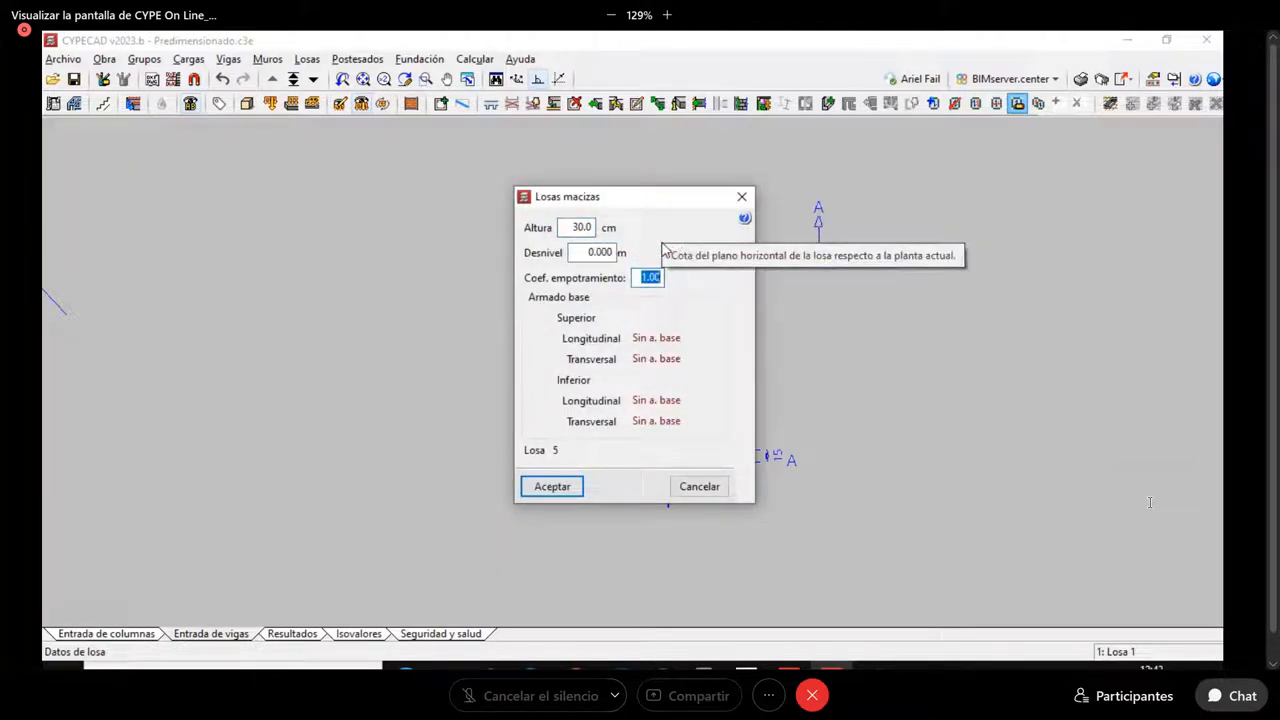
{"action": "left_click", "coordinate": [553, 486]}
Calculate the project without dimensioning the foundation and dismiss the calculation error report
{"action": "scroll", "coordinate": [763, 314], "scroll_direction": "down", "scroll_amount": 3}
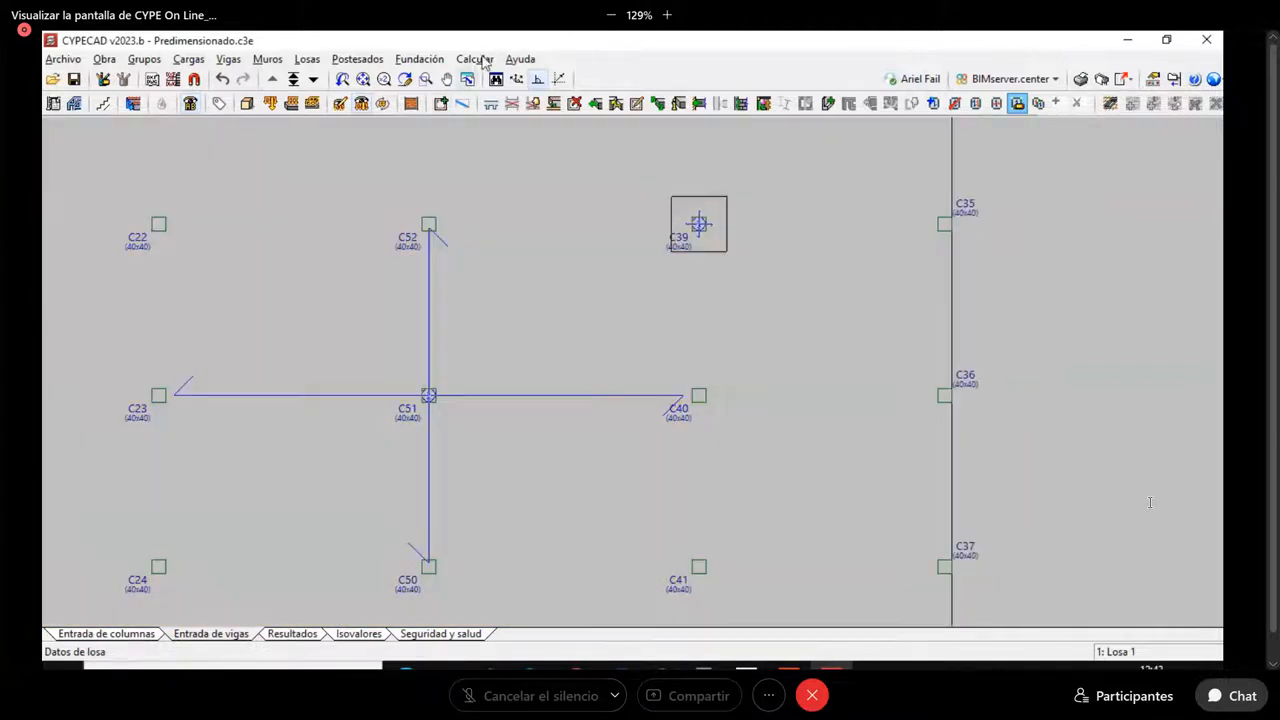
{"action": "left_click", "coordinate": [475, 59]}
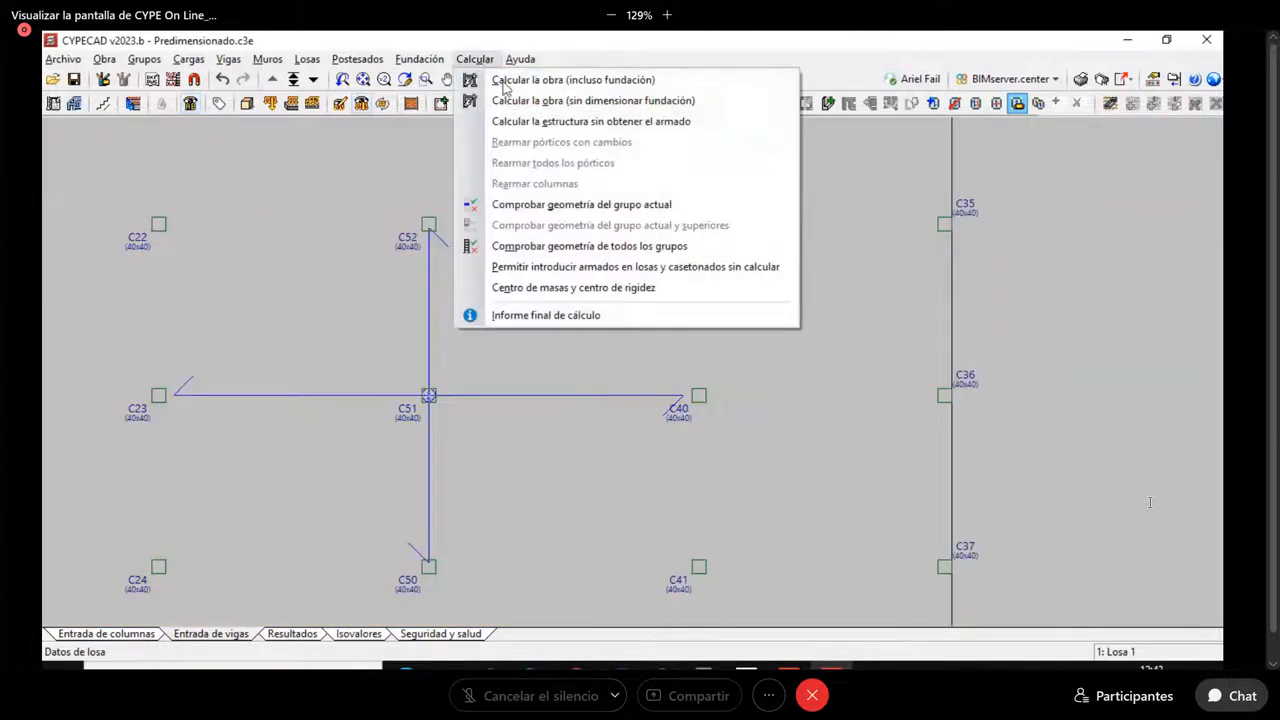
{"action": "left_click", "coordinate": [500, 100]}
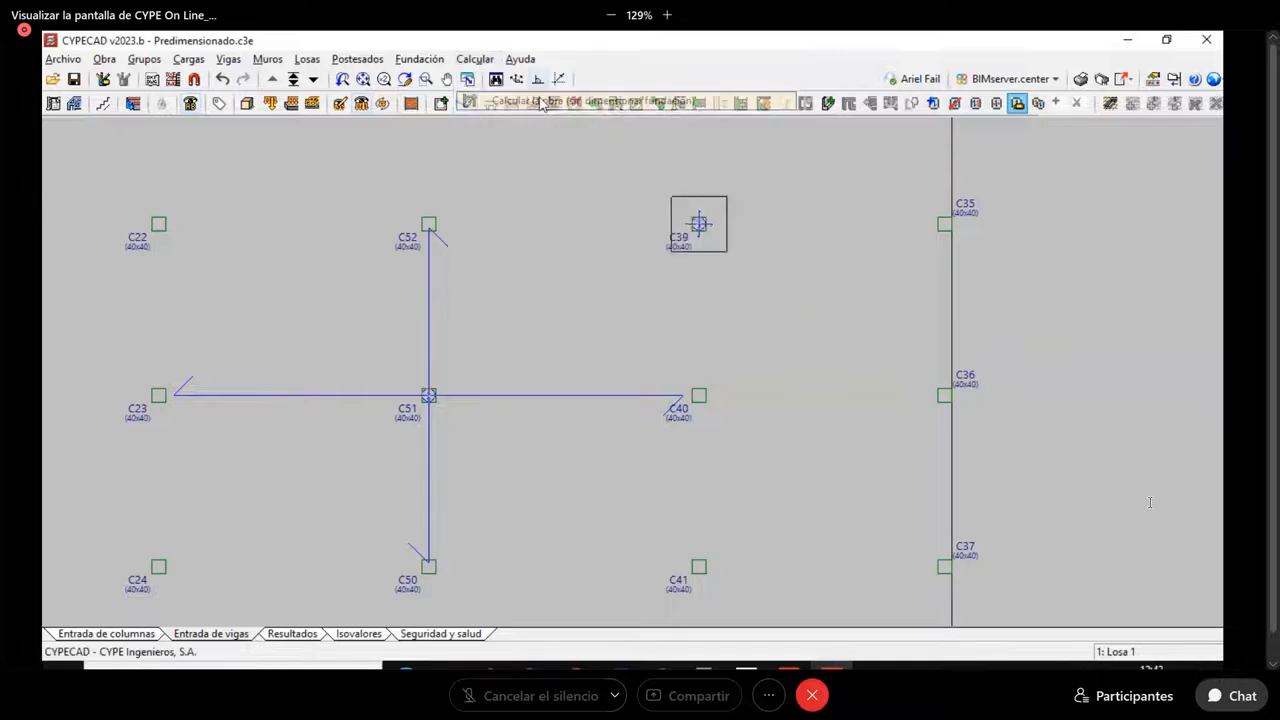
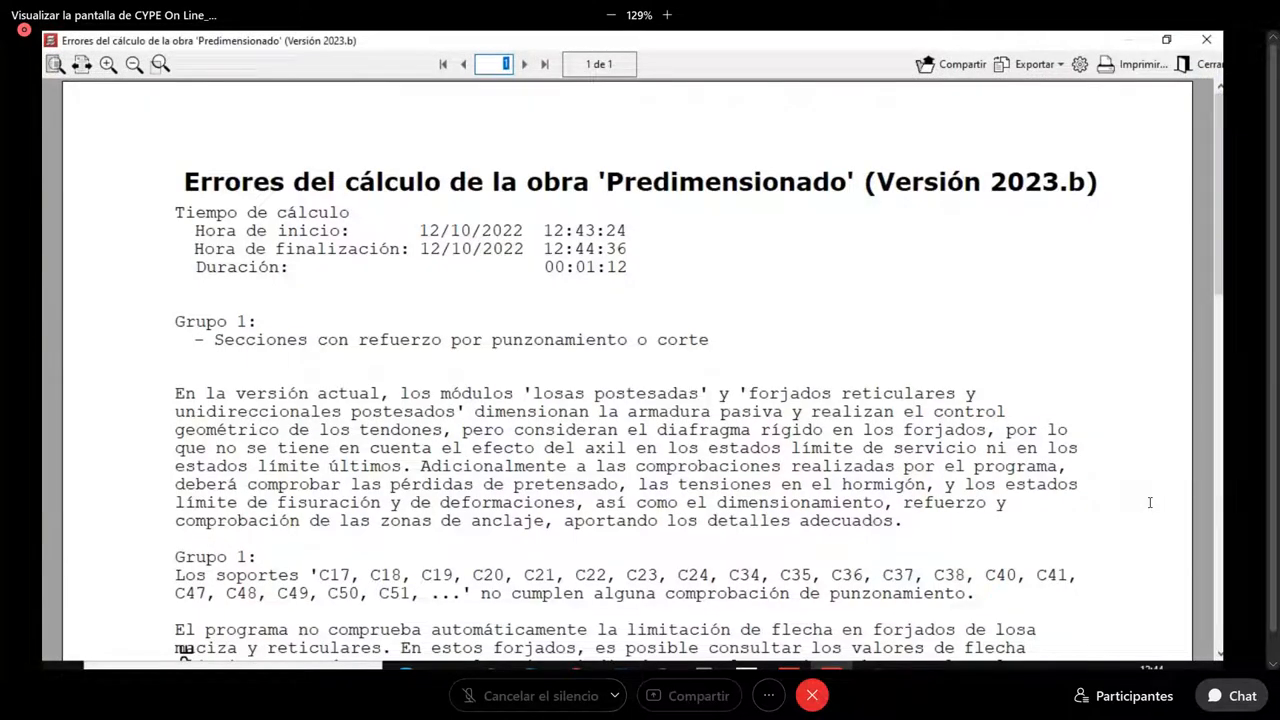
{"action": "key", "text": "Escape"}
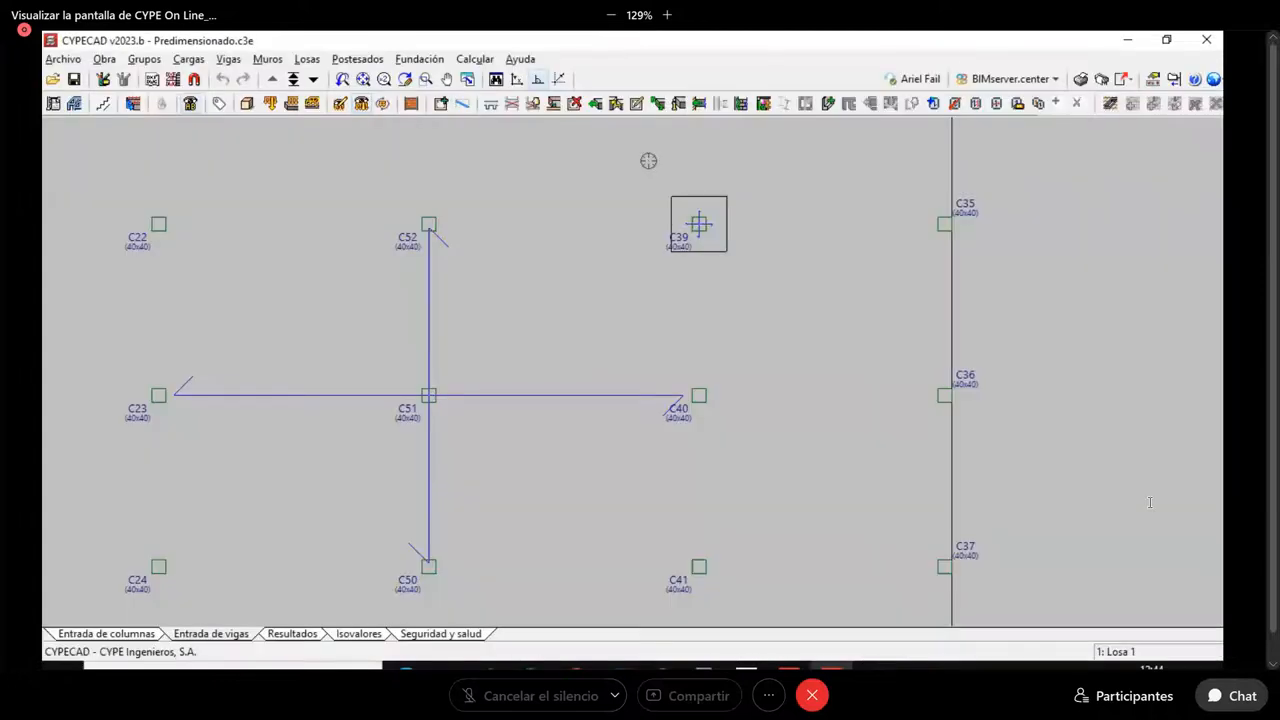
Examine the punching reinforcement around the thickened C39 panel and neighbouring columns in the calculated results
{"action": "scroll", "coordinate": [648, 161], "scroll_direction": "up", "scroll_amount": 1}
{"action": "scroll", "coordinate": [703, 243], "scroll_direction": "up", "scroll_amount": 5}
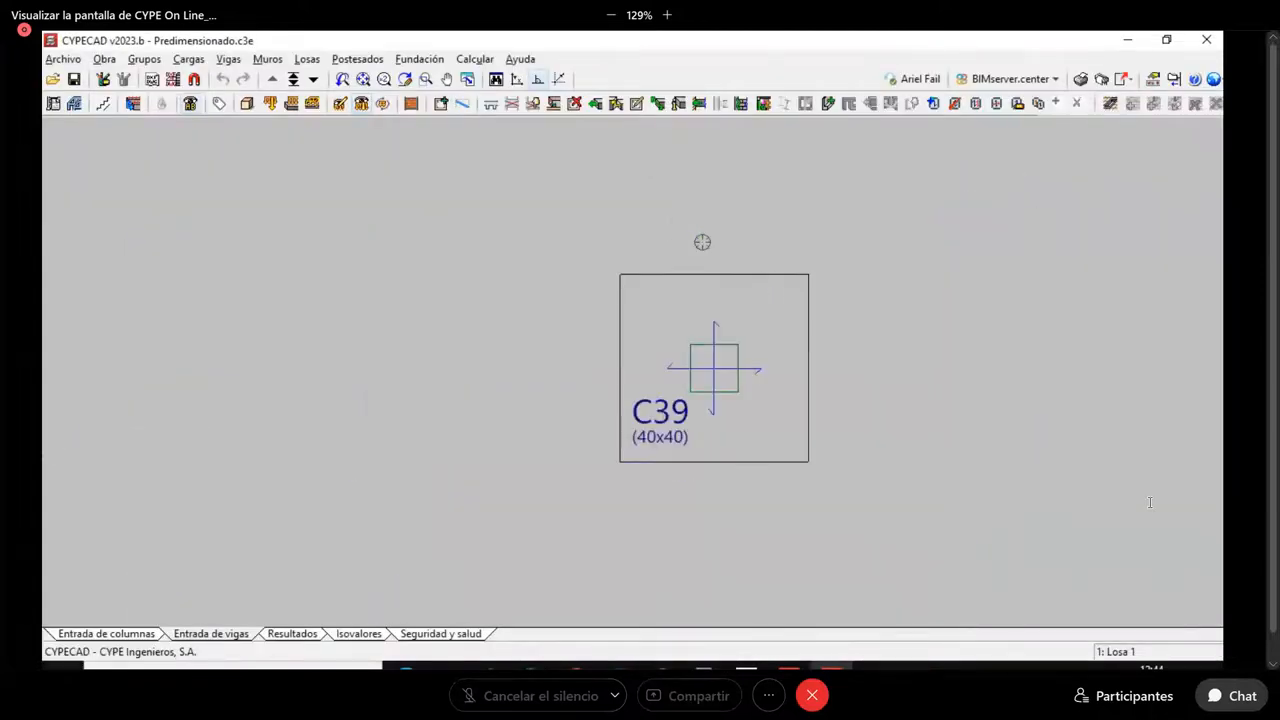
{"action": "scroll", "coordinate": [703, 243], "scroll_direction": "down", "scroll_amount": 4}
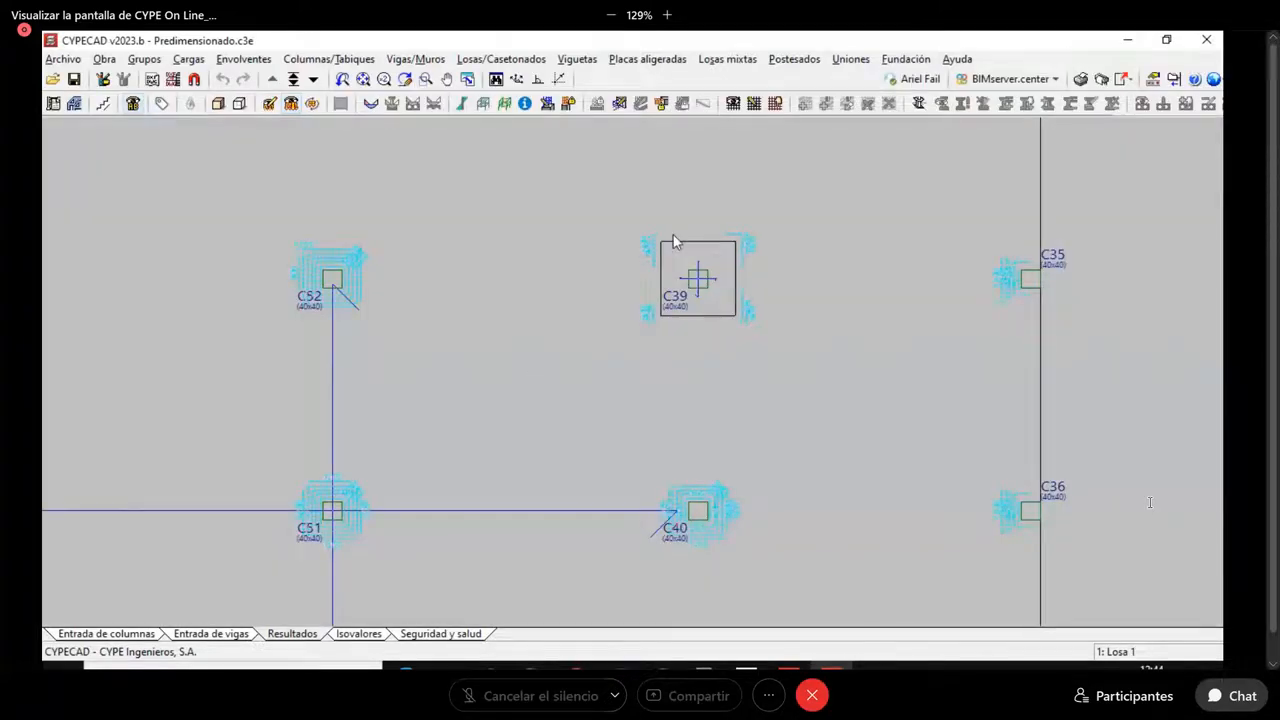
{"action": "scroll", "coordinate": [673, 242], "scroll_direction": "up", "scroll_amount": 3}
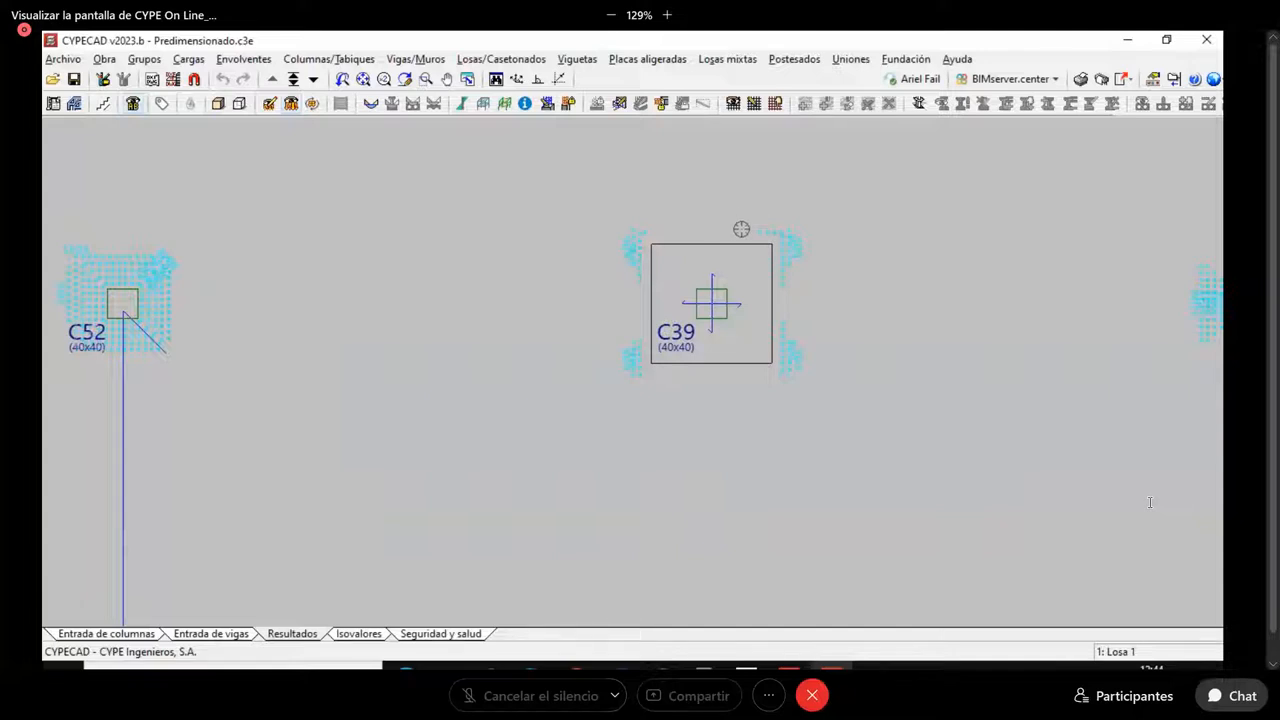
{"action": "scroll", "coordinate": [735, 282], "scroll_direction": "down", "scroll_amount": 1}
{"action": "scroll", "coordinate": [735, 282], "scroll_direction": "down", "scroll_amount": 2}
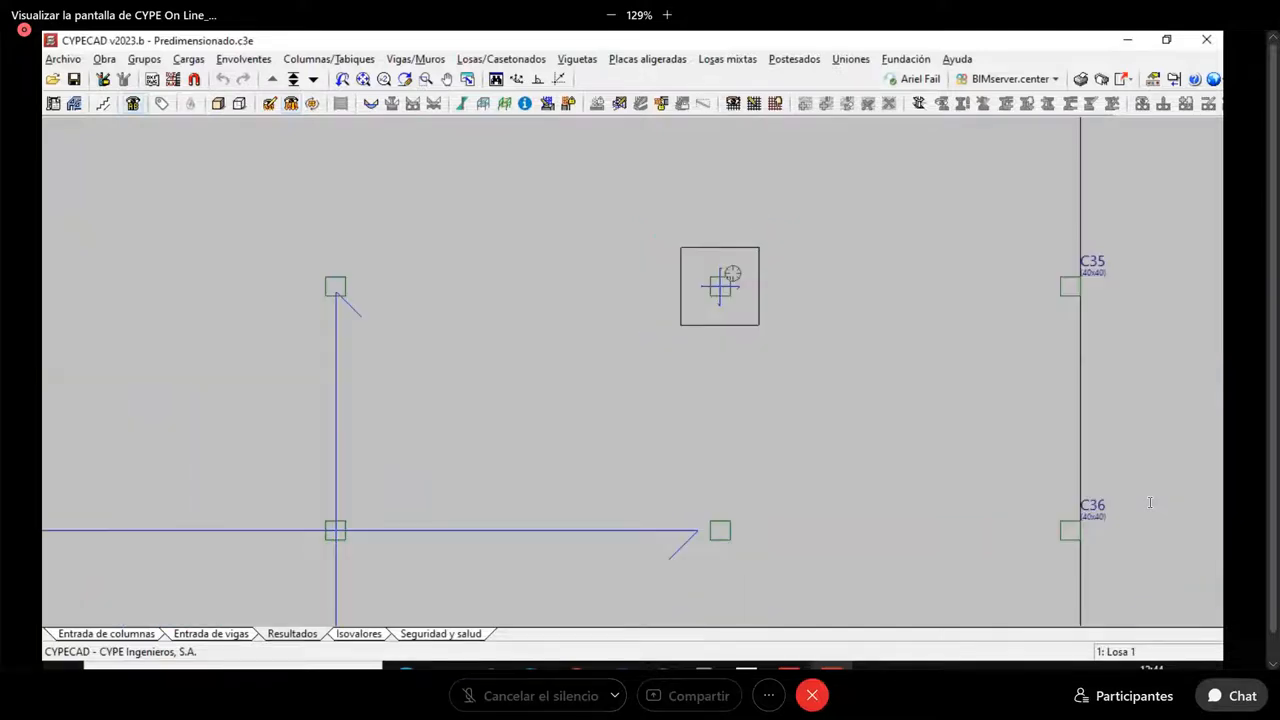
Open the total shear isovalues for combination 1.4·PP+1.4·CM+P(T) and examine the contours around the C39 panel and neighbouring columns
{"action": "left_click", "coordinate": [358, 638]}
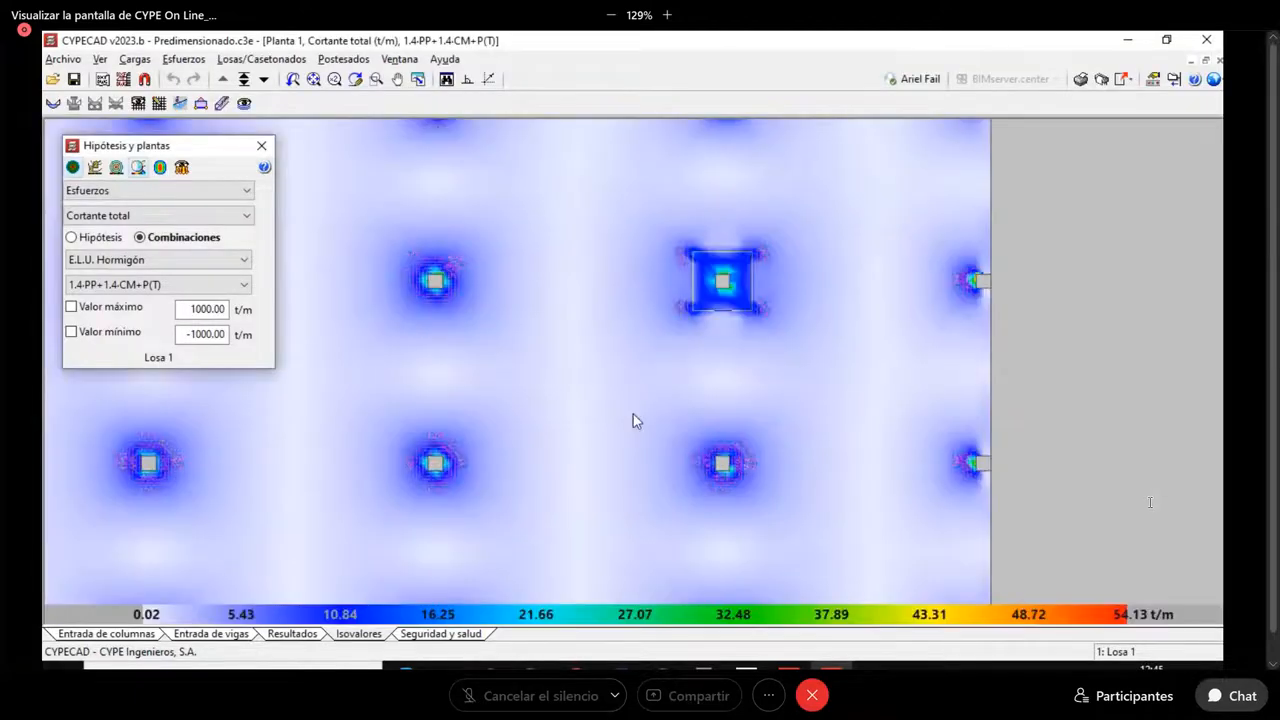
{"action": "scroll", "coordinate": [857, 302], "scroll_direction": "down", "scroll_amount": 3}
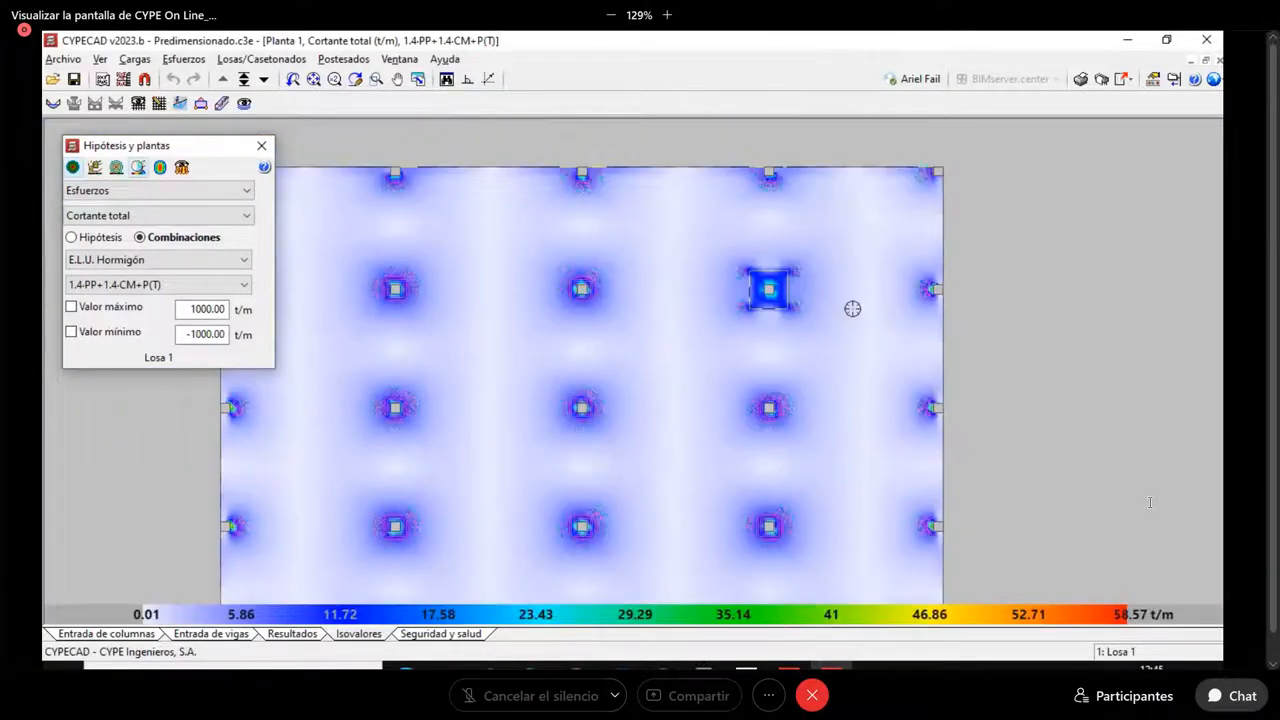
{"action": "scroll", "coordinate": [852, 309], "scroll_direction": "up", "scroll_amount": 2}
{"action": "scroll", "coordinate": [786, 280], "scroll_direction": "up", "scroll_amount": 1}
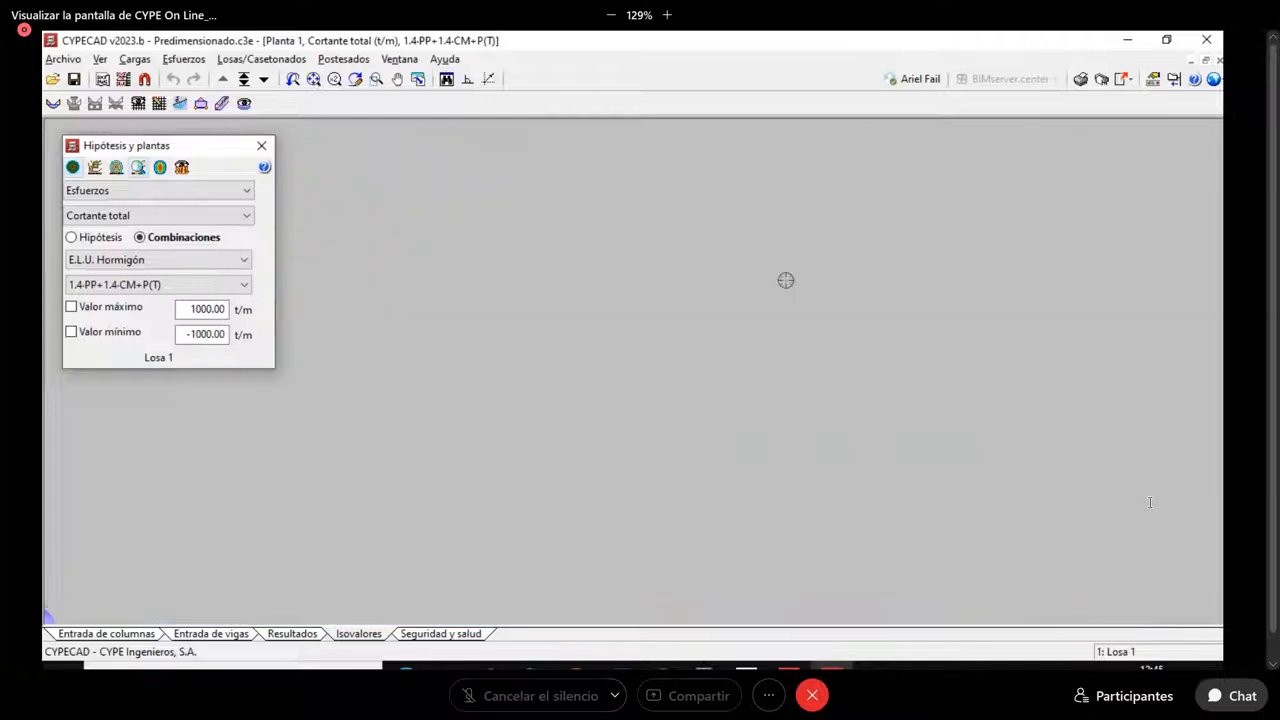
{"action": "scroll", "coordinate": [690, 234], "scroll_direction": "up", "scroll_amount": 2}
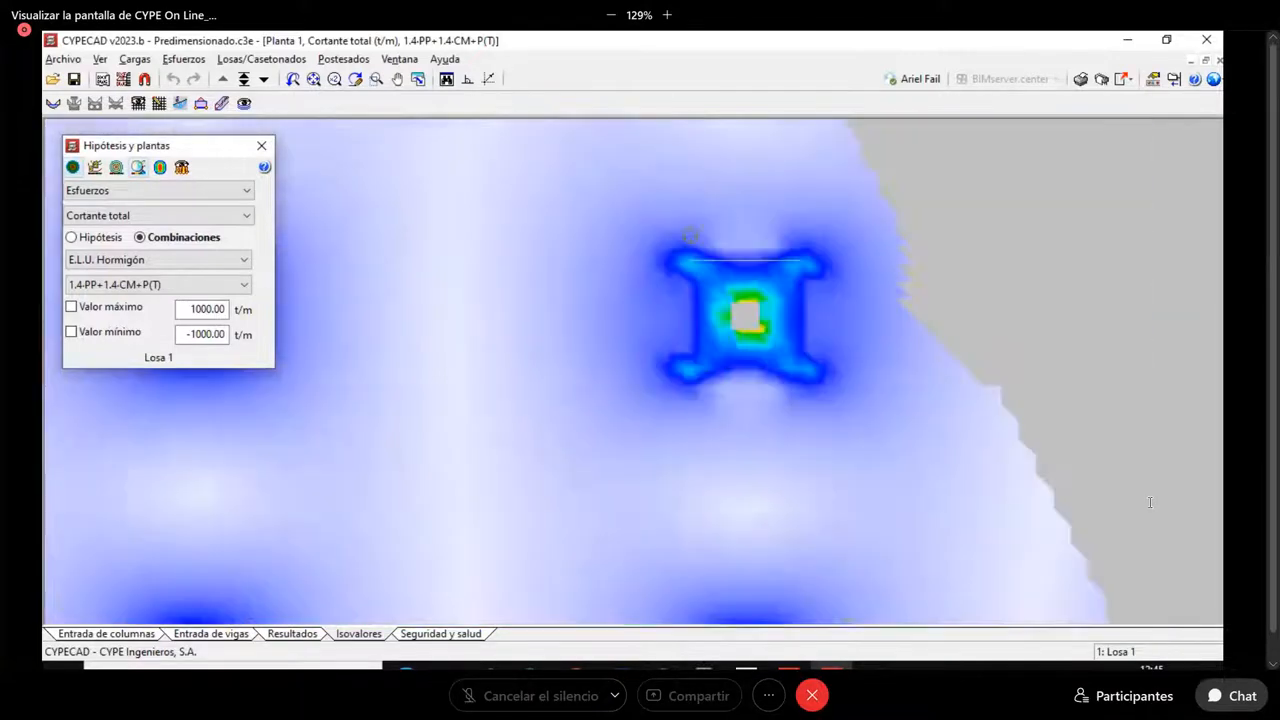
{"action": "scroll", "coordinate": [737, 240], "scroll_direction": "up", "scroll_amount": 1}
{"action": "scroll", "coordinate": [851, 266], "scroll_direction": "up", "scroll_amount": 1}
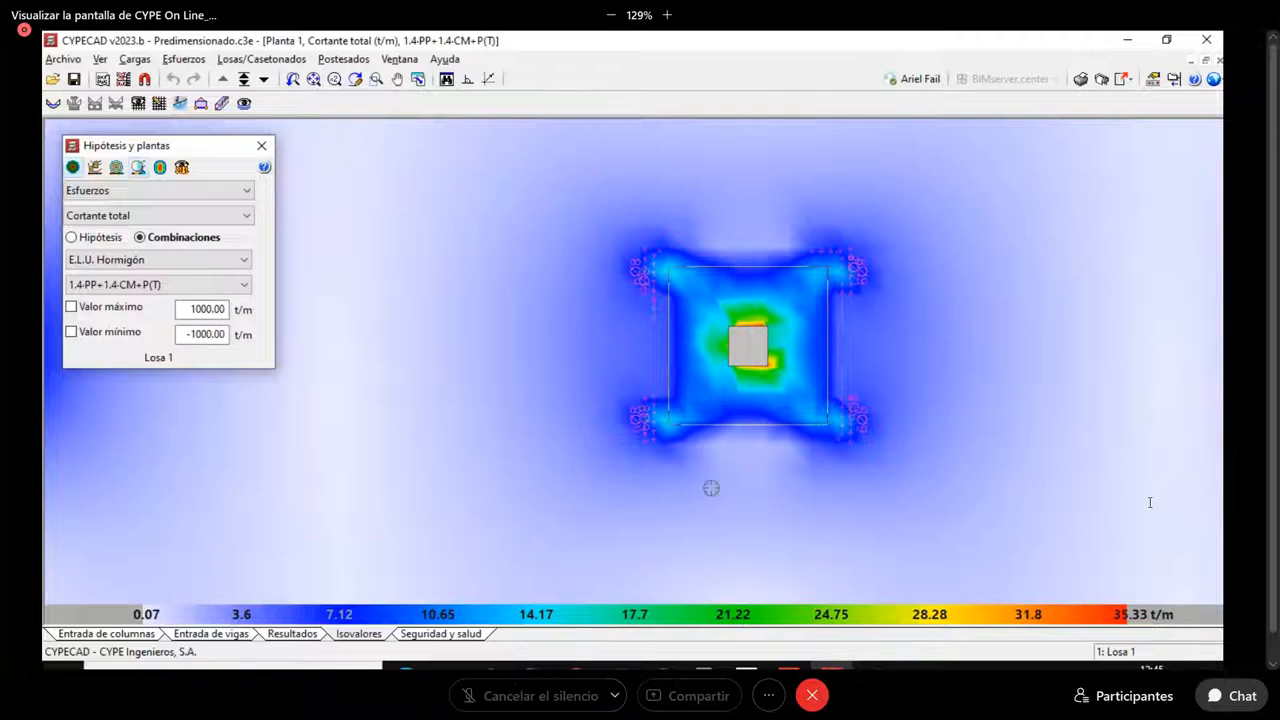
{"action": "scroll", "coordinate": [826, 246], "scroll_direction": "down", "scroll_amount": 1}
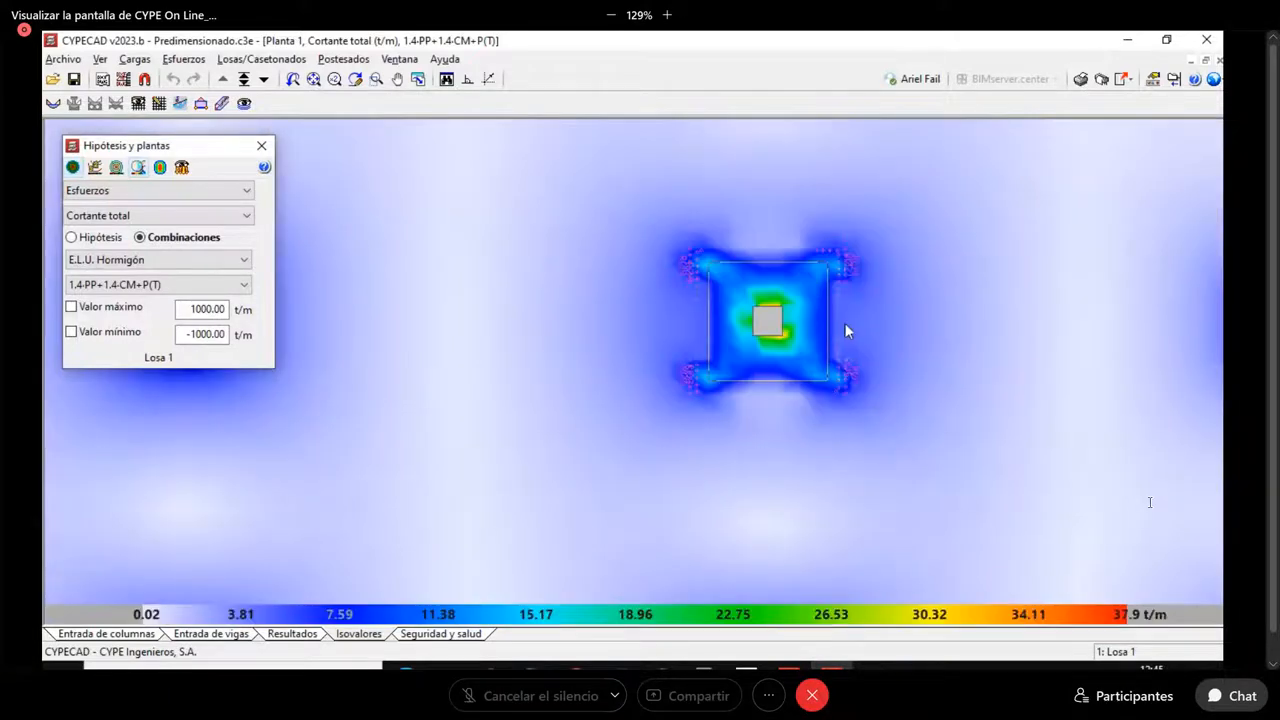
{"action": "scroll", "coordinate": [845, 323], "scroll_direction": "down", "scroll_amount": 1}
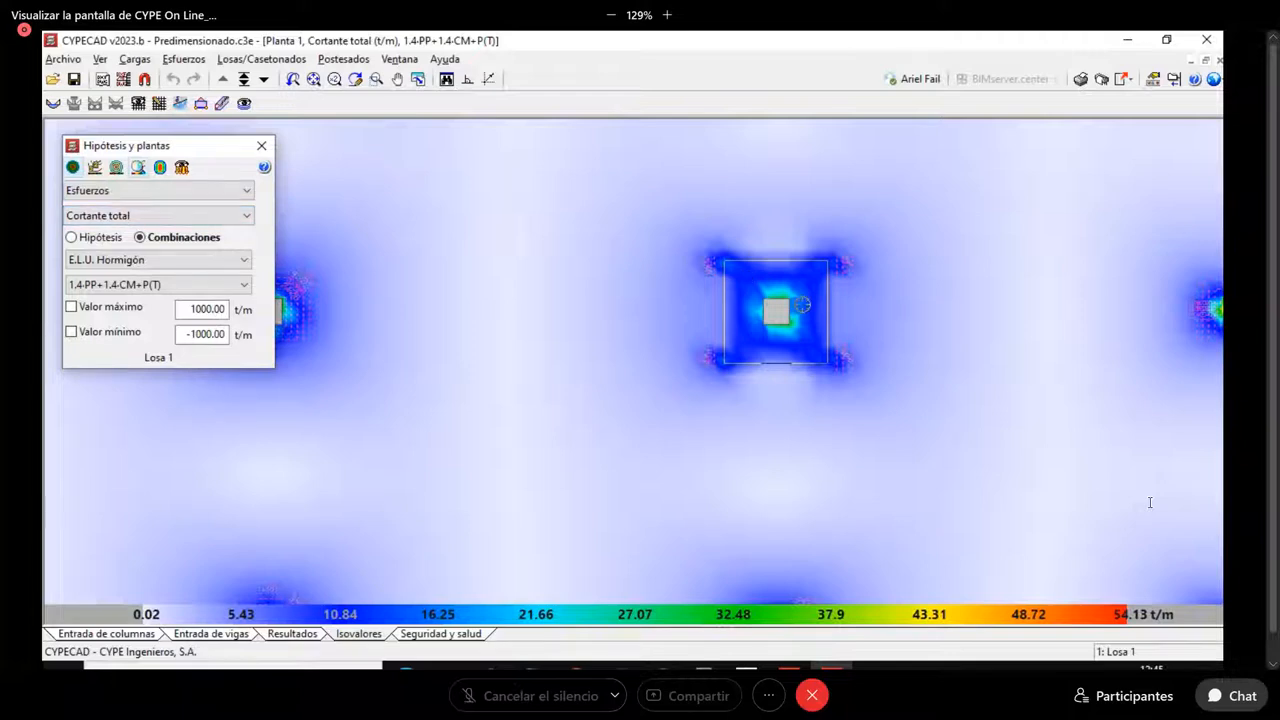
Display the Cuantías isovalues for Inferior, dirección X, covering the C39 panel and its neighbouring columns
{"action": "left_click", "coordinate": [128, 218]}
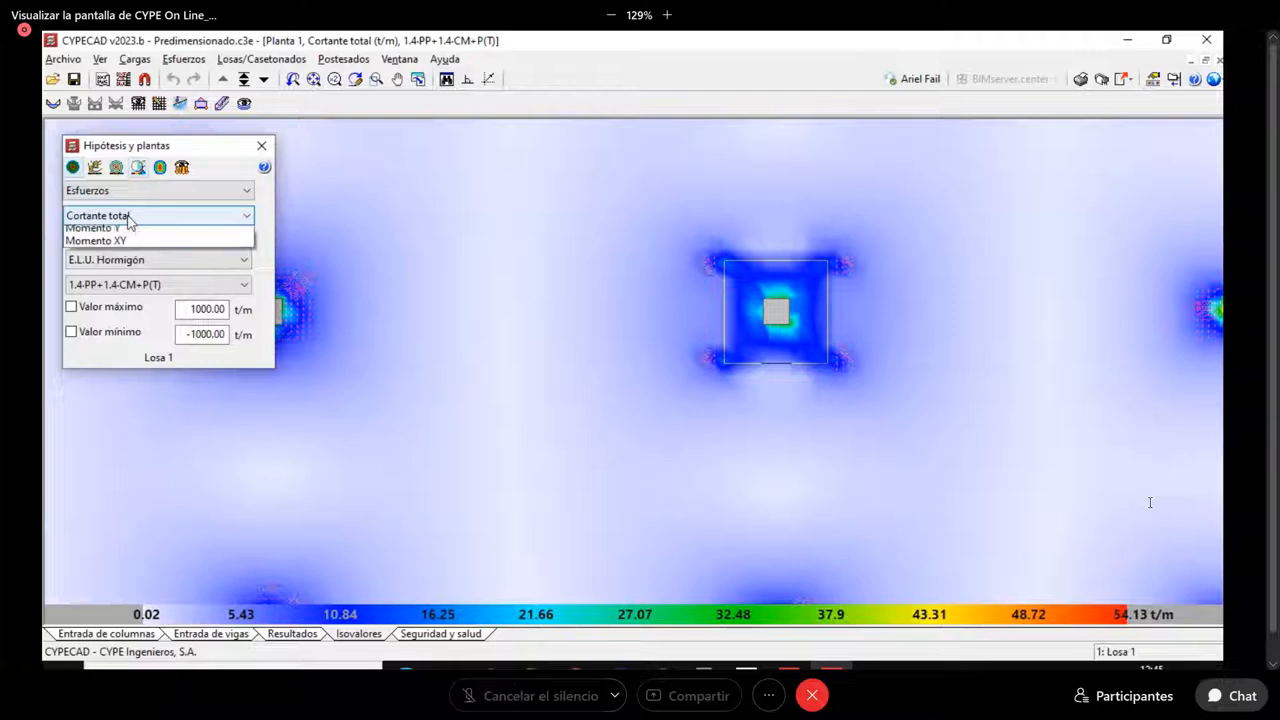
{"action": "left_click", "coordinate": [128, 218]}
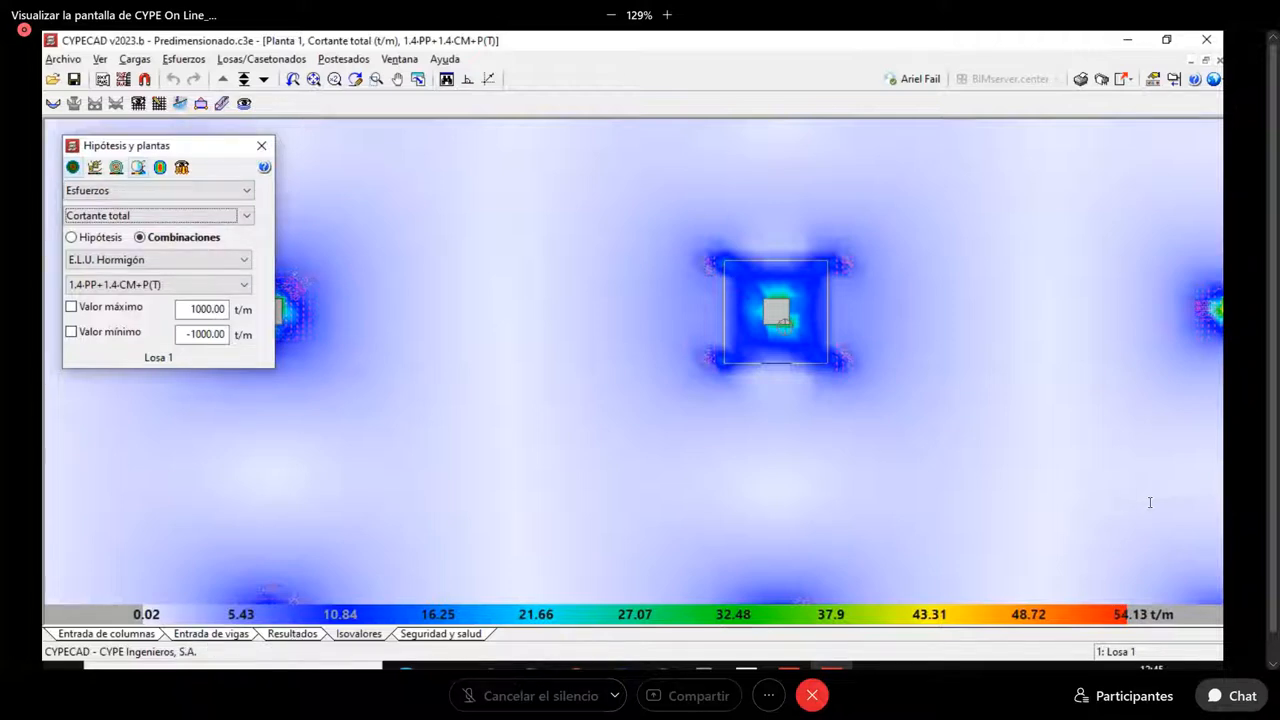
{"action": "scroll", "coordinate": [785, 322], "scroll_direction": "down", "scroll_amount": 2}
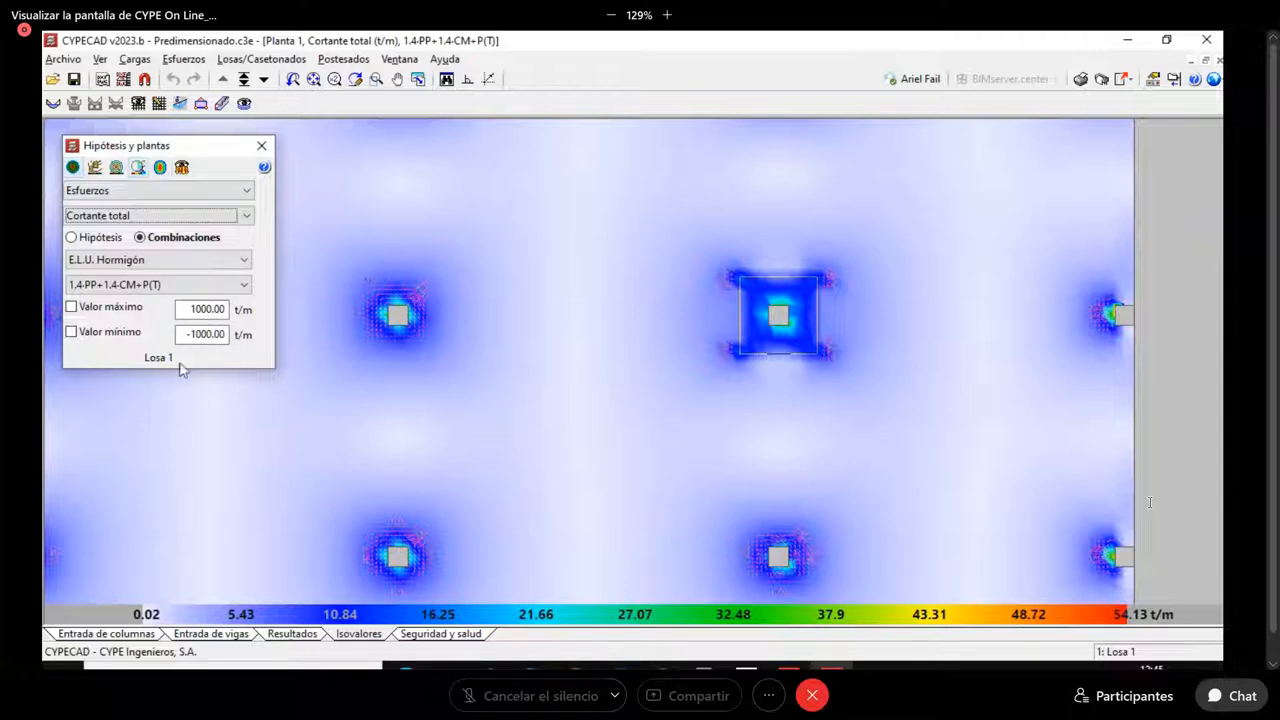
{"action": "left_click", "coordinate": [135, 192]}
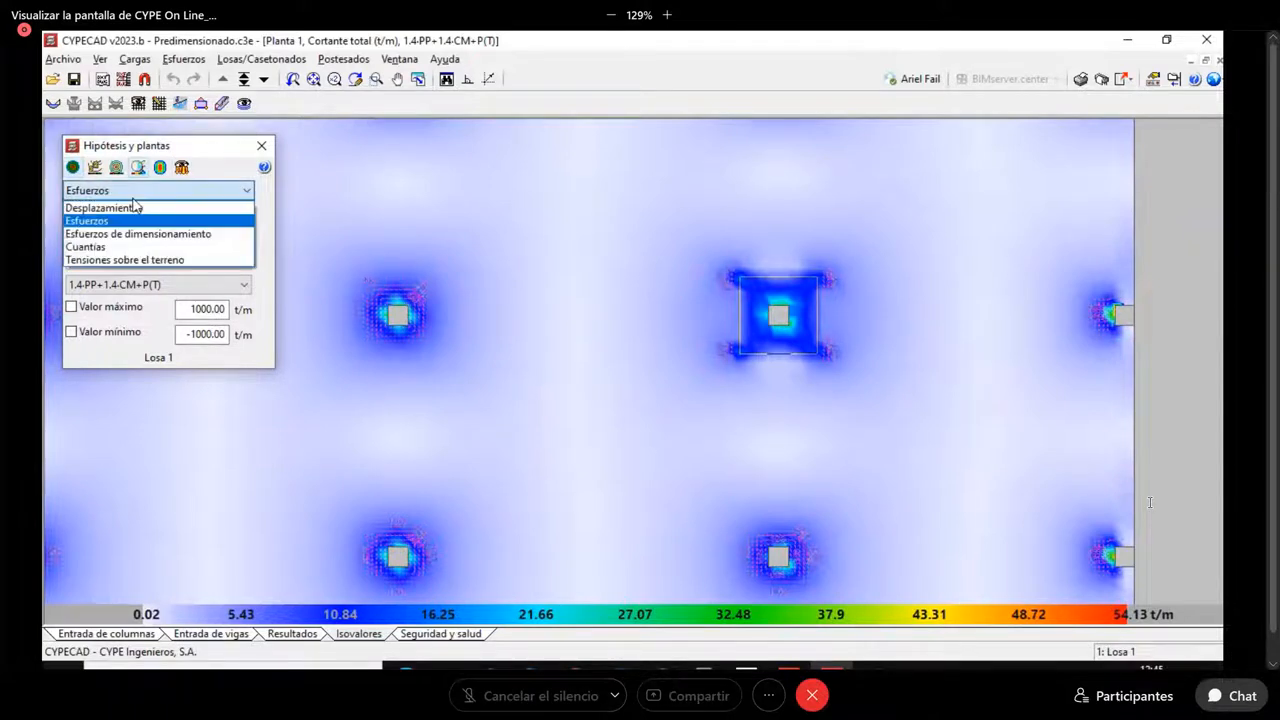
{"action": "left_click", "coordinate": [97, 250]}
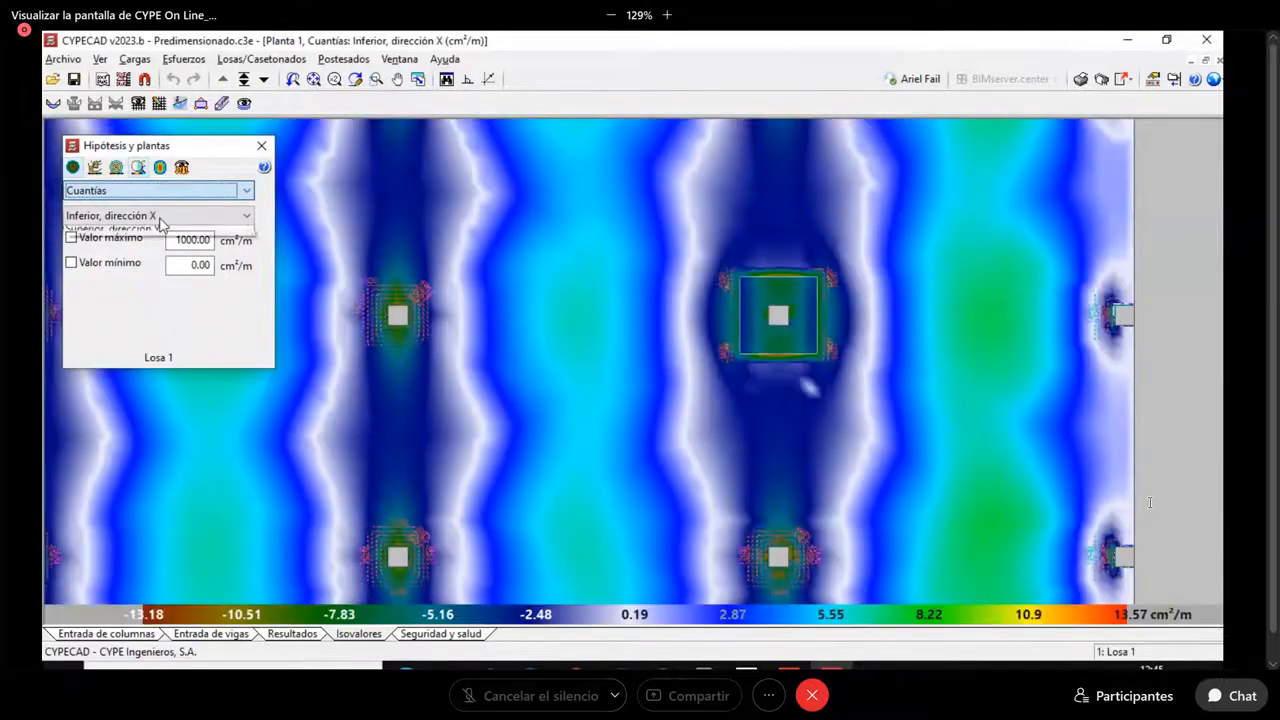
{"action": "left_click", "coordinate": [160, 222]}
{"action": "left_click", "coordinate": [160, 224]}
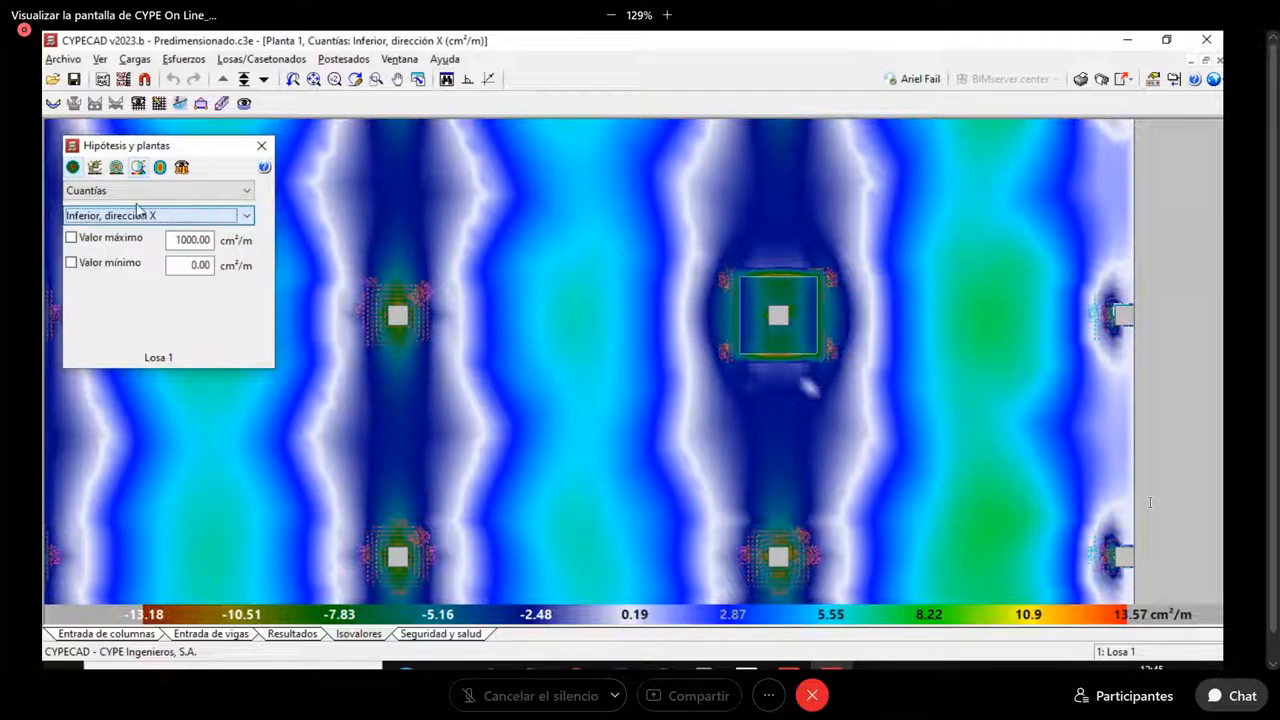
Switch the isovalues to Esfuerzos de dimensionamiento and display Cortante X around the columns
{"action": "left_click", "coordinate": [138, 191]}
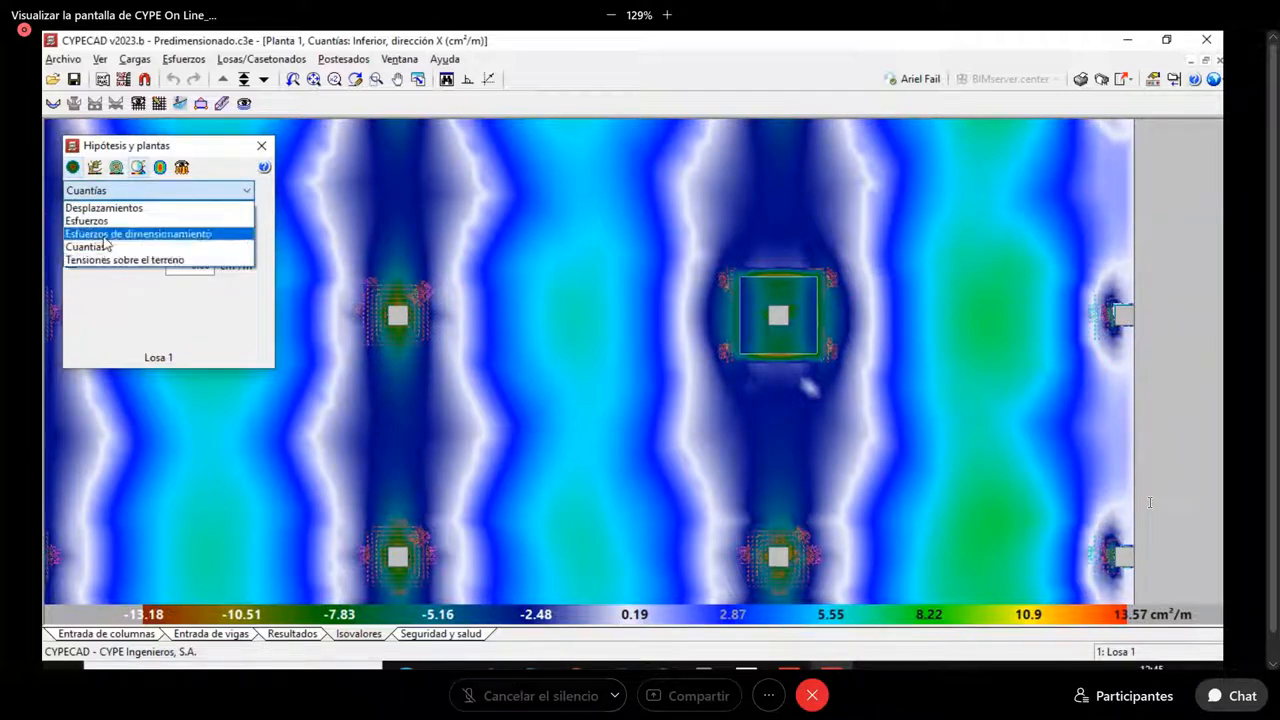
{"action": "left_click", "coordinate": [108, 234]}
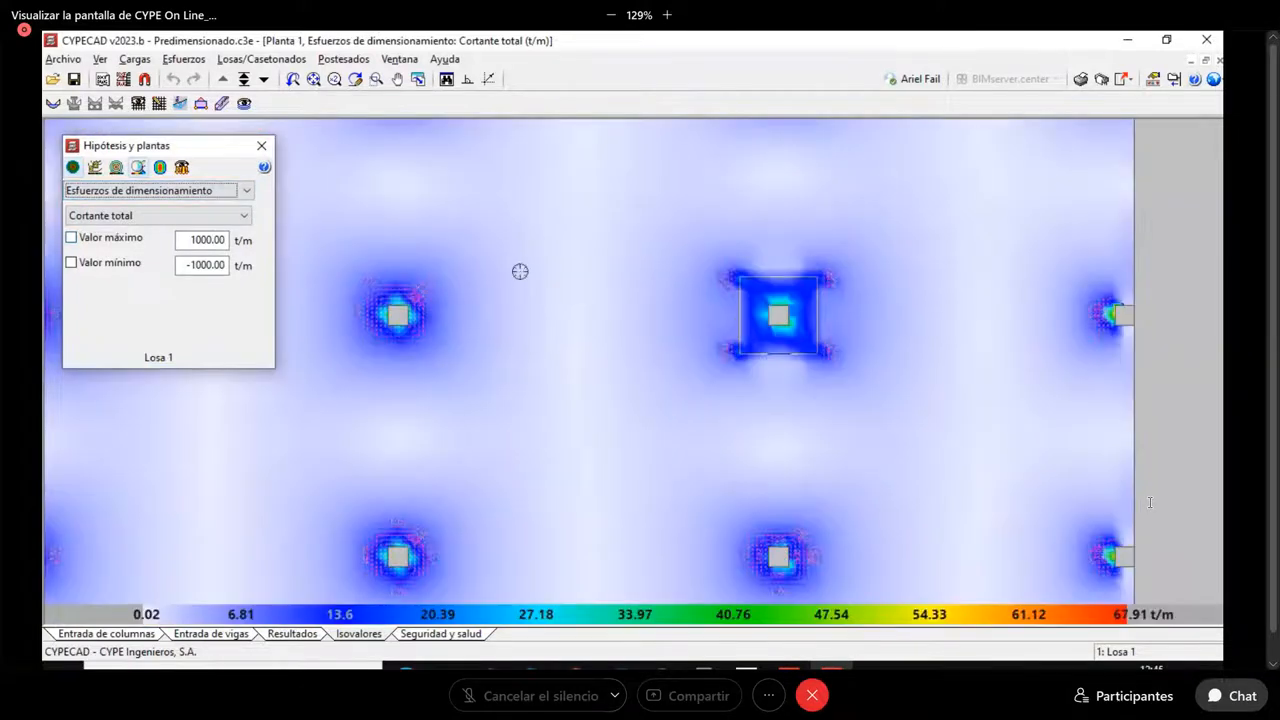
{"action": "left_click", "coordinate": [158, 216]}
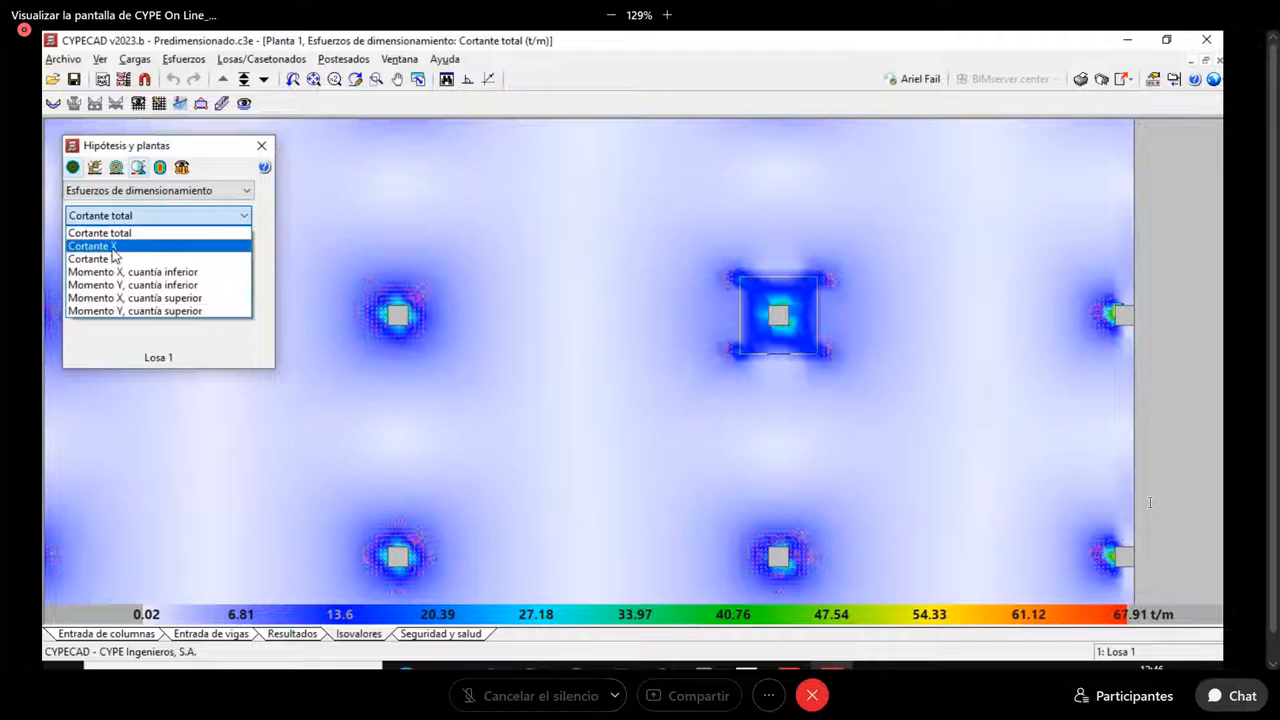
{"action": "left_click", "coordinate": [116, 249]}
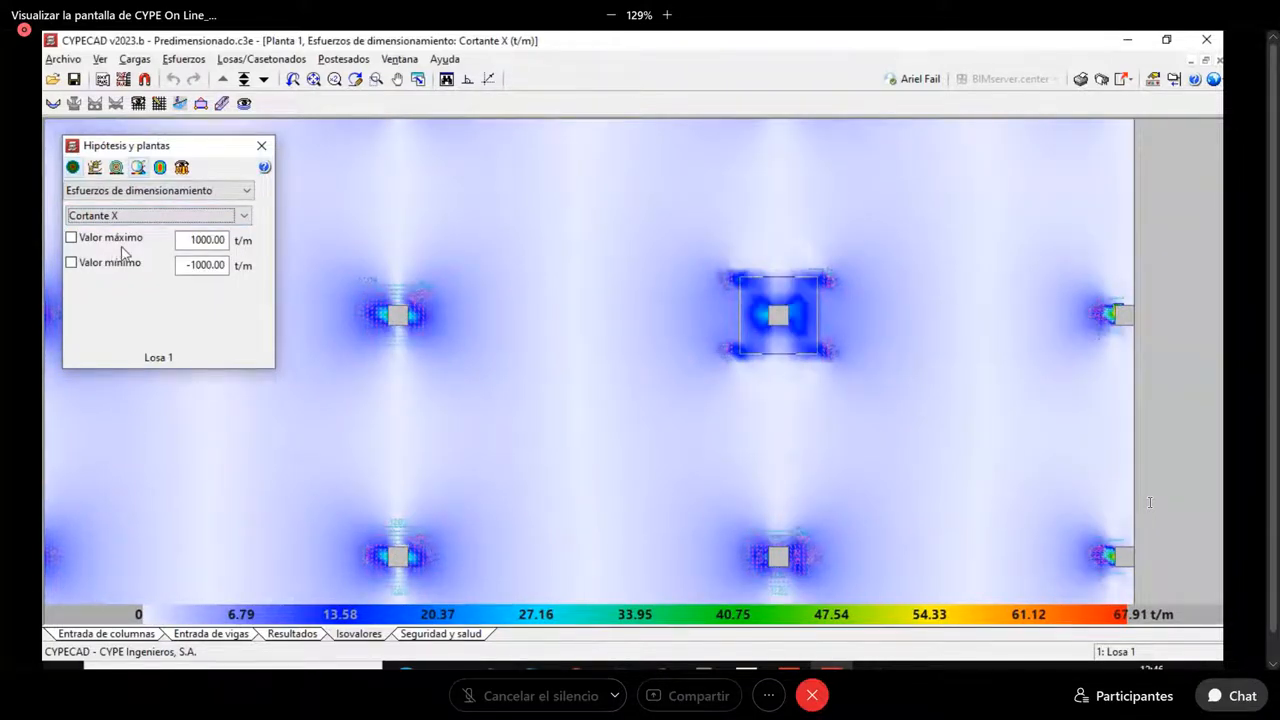
Close the isovalues settings, return to the calculated results and examine the shear reinforcement around the C39 panel and adjacent columns
{"action": "left_click", "coordinate": [262, 147]}
{"action": "left_click", "coordinate": [290, 635]}
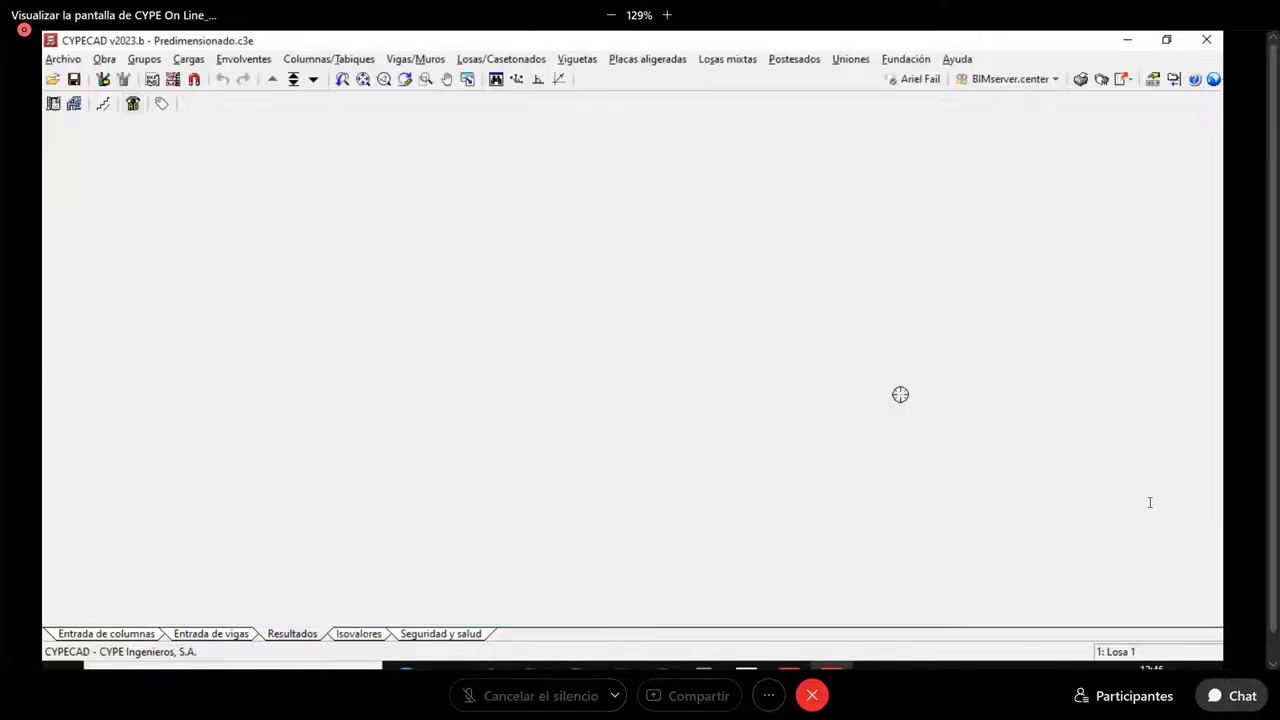
{"action": "scroll", "coordinate": [762, 295], "scroll_direction": "up", "scroll_amount": 2}
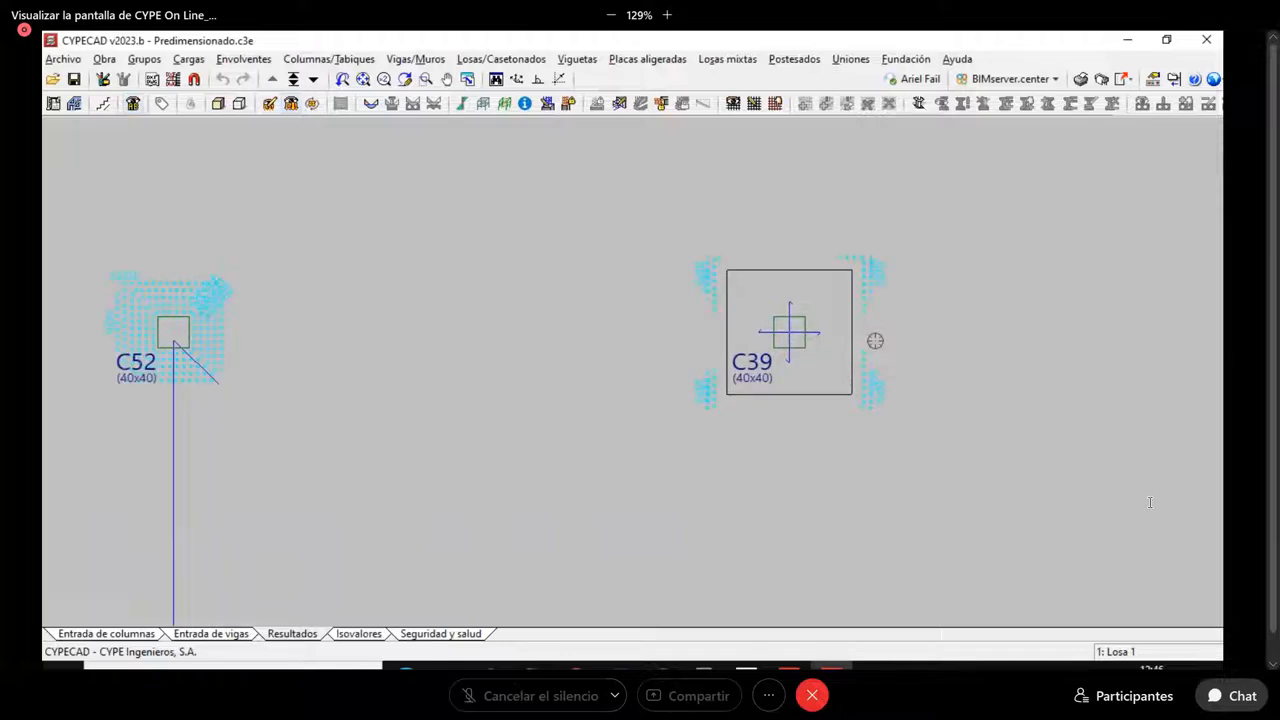
{"action": "scroll", "coordinate": [817, 340], "scroll_direction": "down", "scroll_amount": 4}
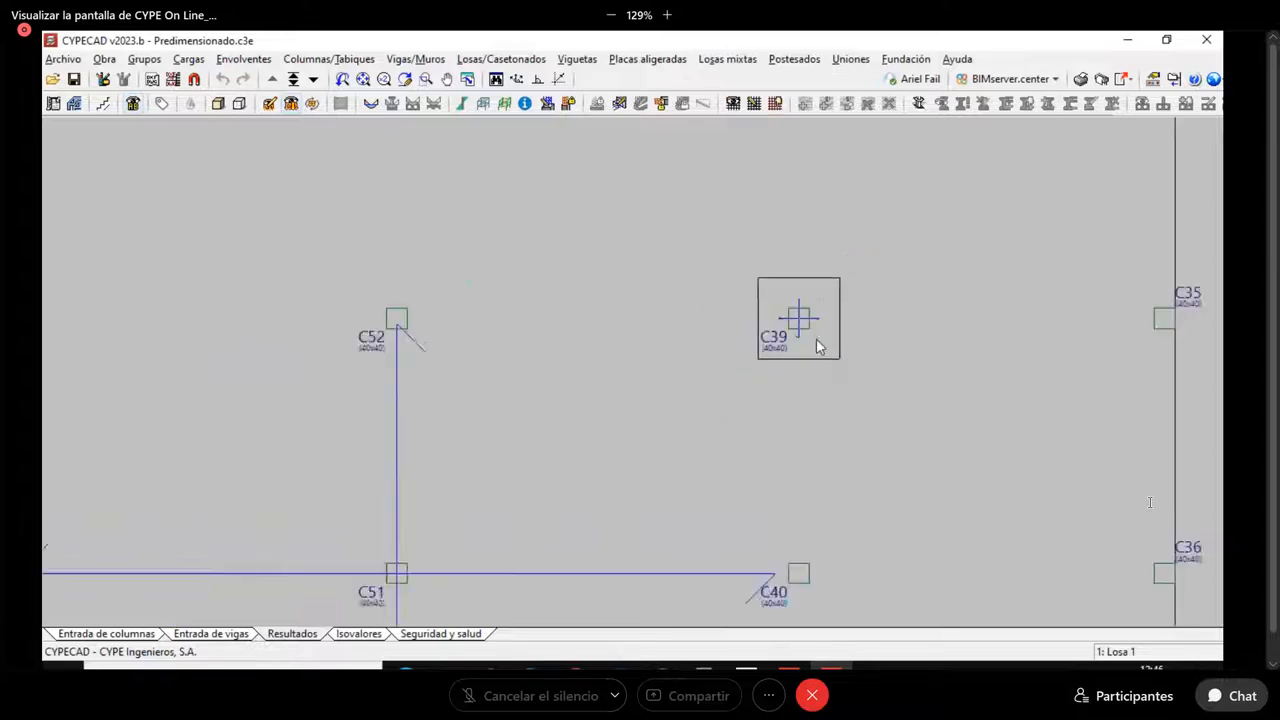
{"action": "scroll", "coordinate": [790, 330], "scroll_direction": "up", "scroll_amount": 2}
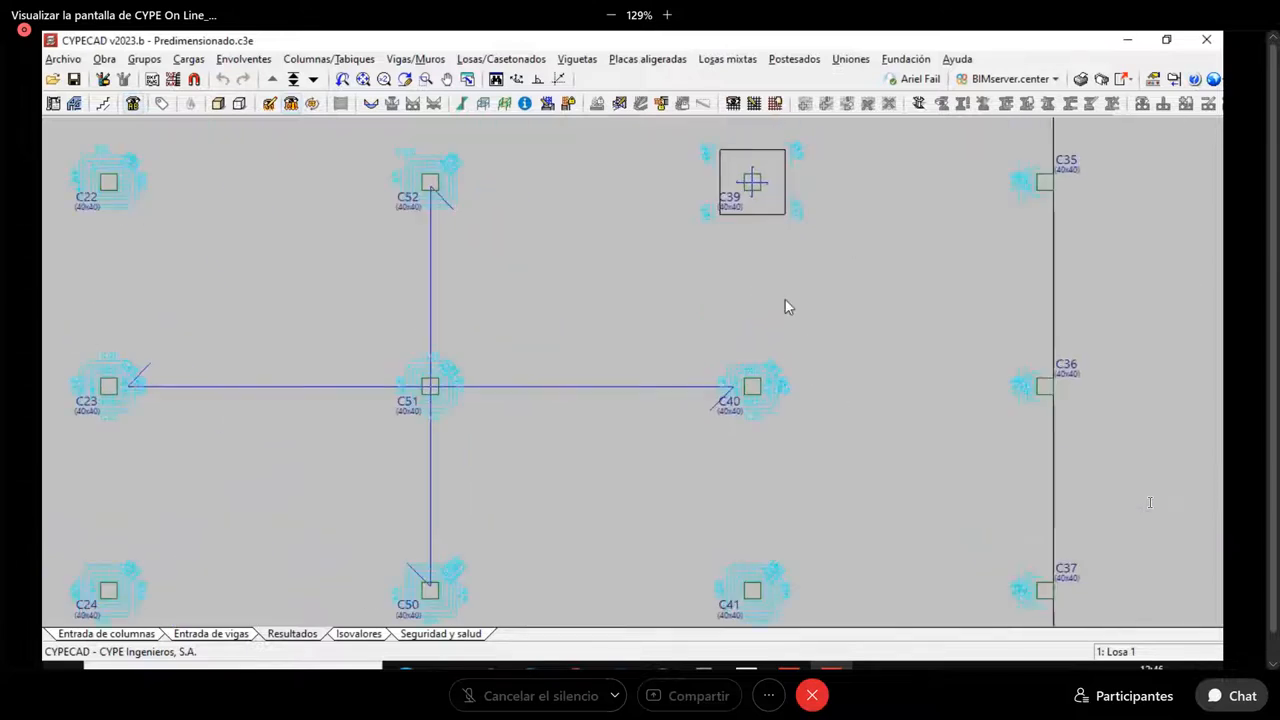
{"action": "middle_click_drag", "start_coordinate": [792, 358], "coordinate": [817, 499]}
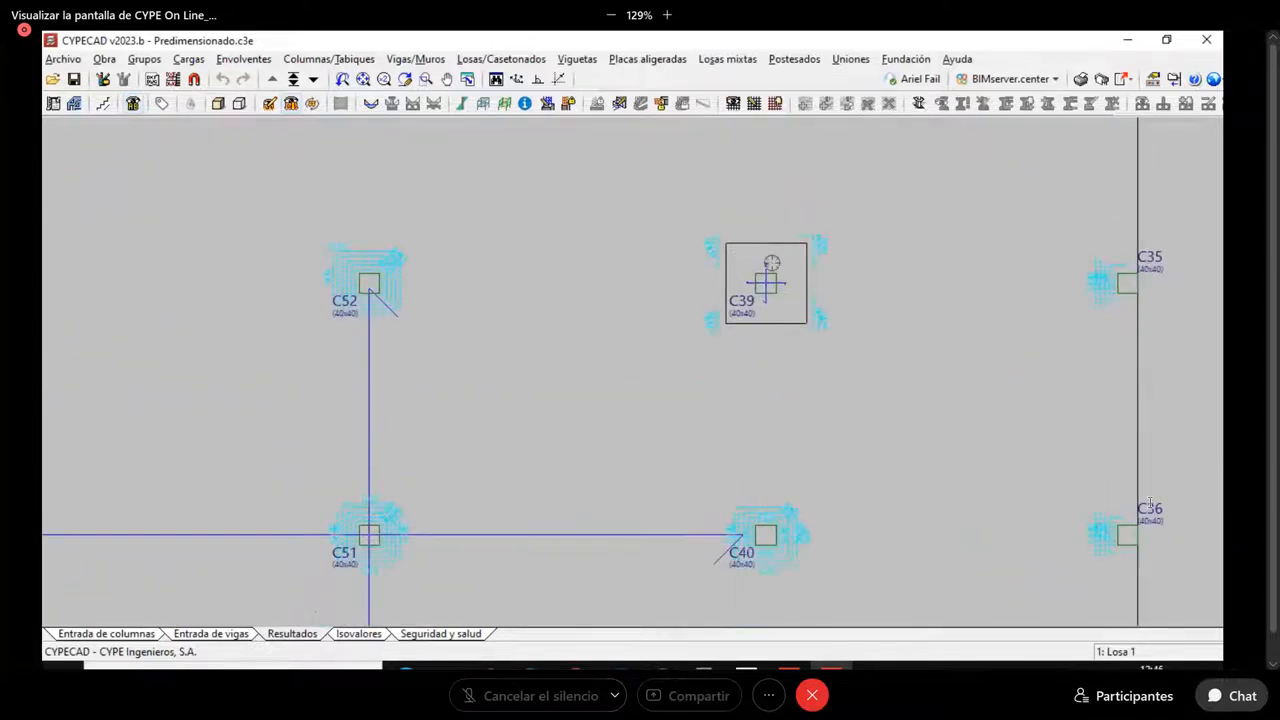
{"action": "scroll", "coordinate": [773, 267], "scroll_direction": "up", "scroll_amount": 1}
{"action": "scroll", "coordinate": [773, 267], "scroll_direction": "up", "scroll_amount": 1}
{"action": "scroll", "coordinate": [772, 263], "scroll_direction": "up", "scroll_amount": 1}
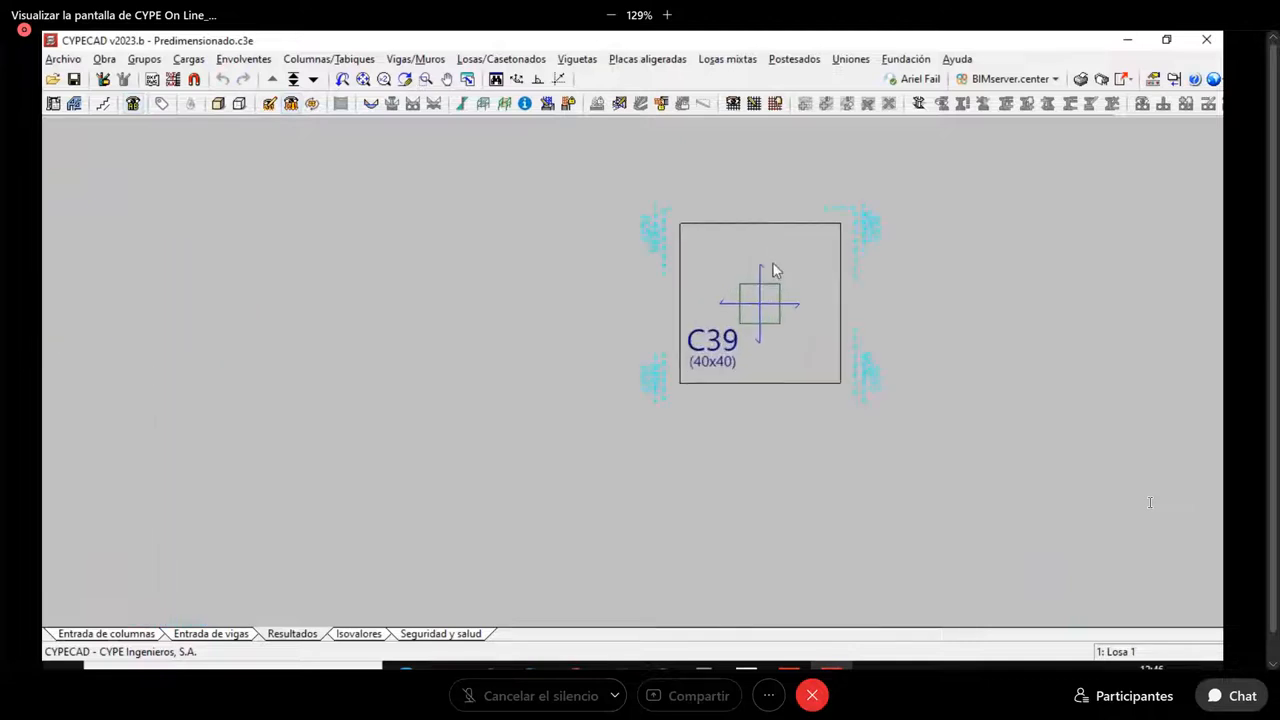
{"action": "scroll", "coordinate": [773, 267], "scroll_direction": "down", "scroll_amount": 2}
{"action": "scroll", "coordinate": [780, 265], "scroll_direction": "up", "scroll_amount": 2}
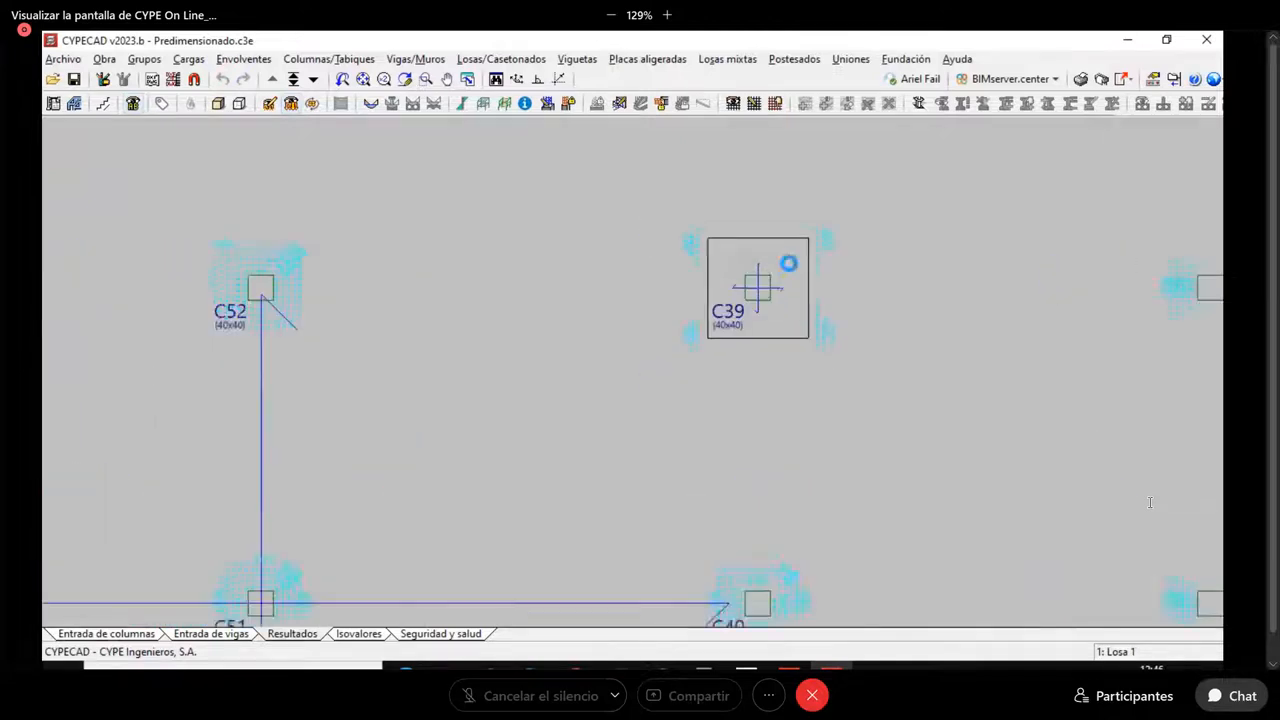
Open the Punzonamiento tools, compare the punching perimeters at C39 with those at C40 and nearby columns, and close the tools
{"action": "left_click", "coordinate": [482, 61]}
{"action": "left_click", "coordinate": [528, 211]}
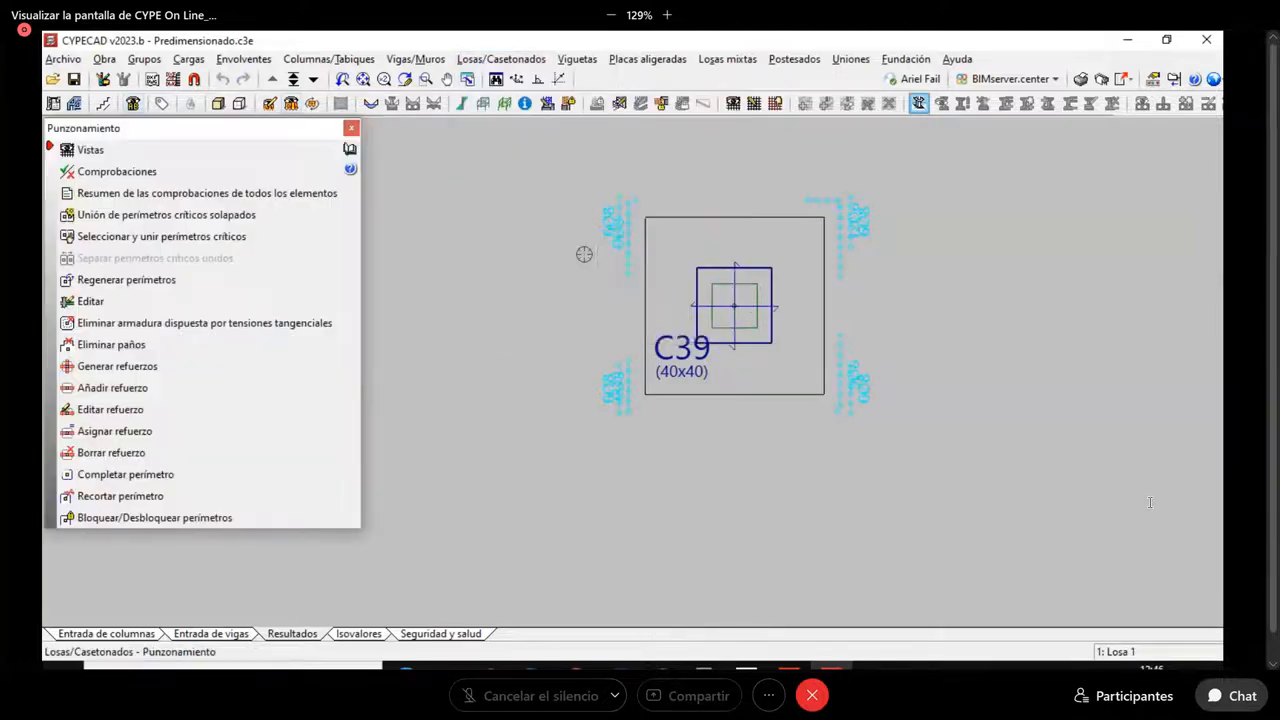
{"action": "scroll", "coordinate": [758, 266], "scroll_direction": "down", "scroll_amount": 2}
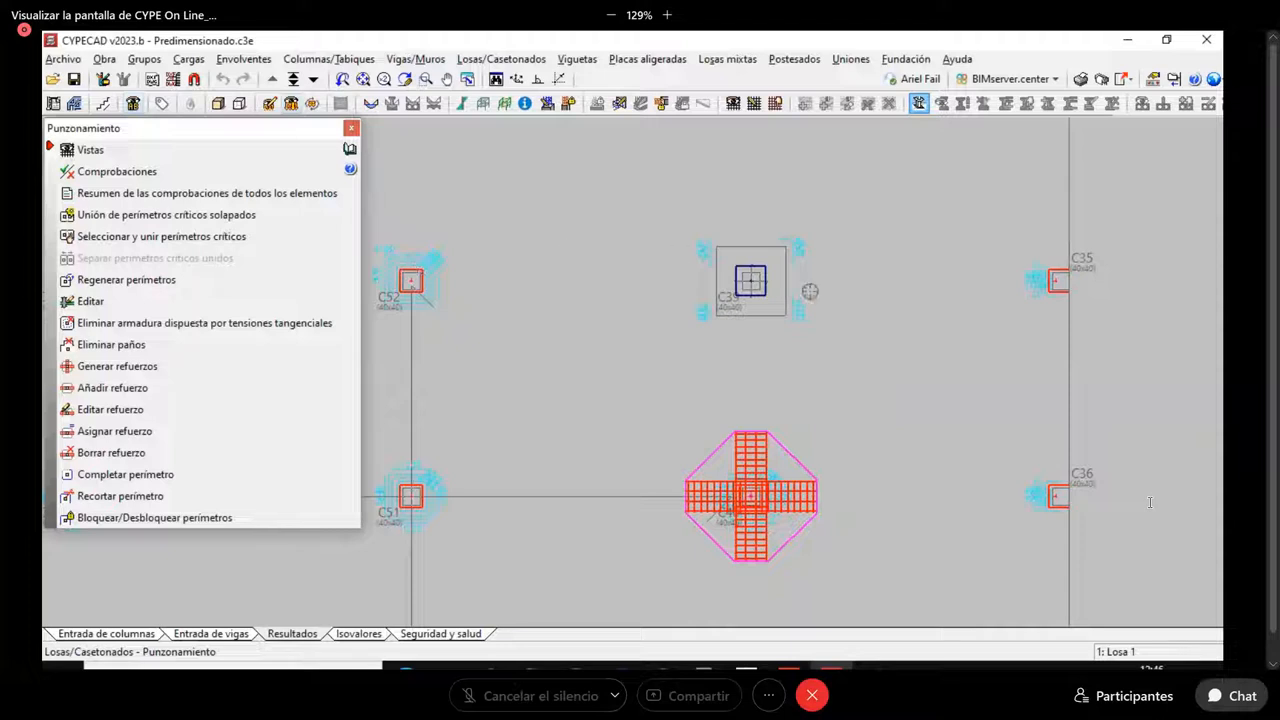
{"action": "scroll", "coordinate": [757, 268], "scroll_direction": "up", "scroll_amount": 3}
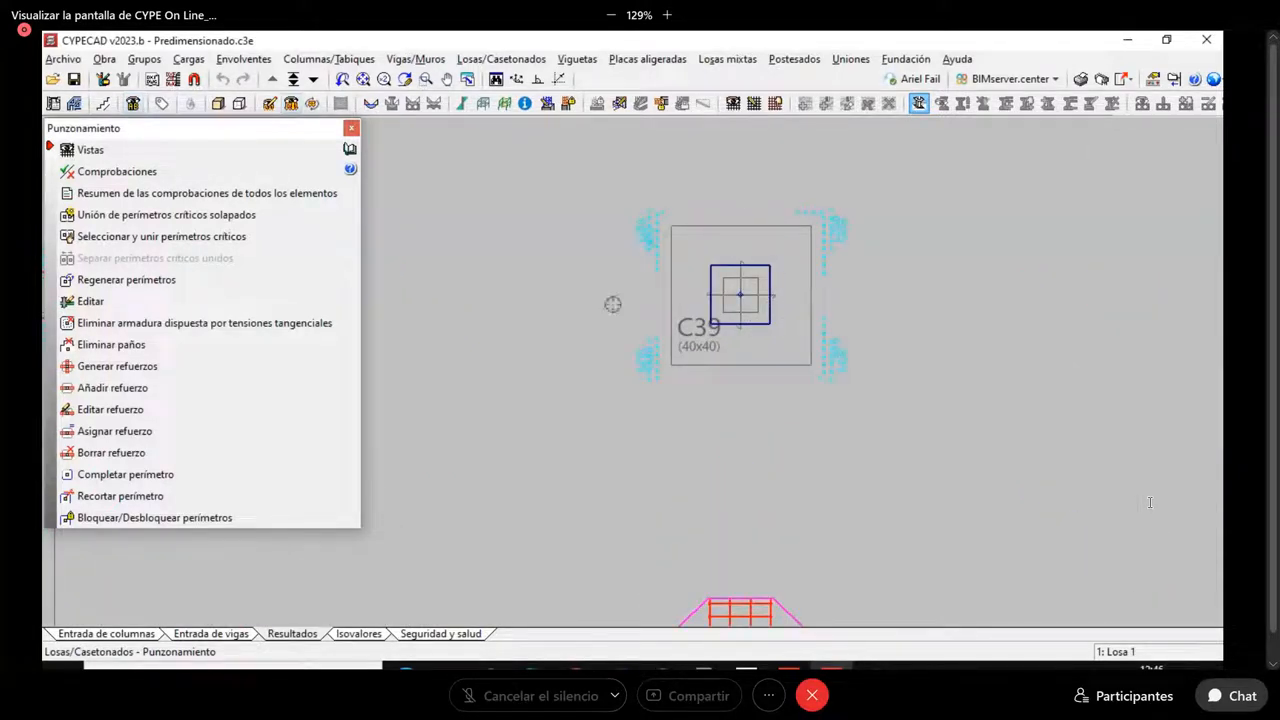
{"action": "left_click", "coordinate": [351, 128]}
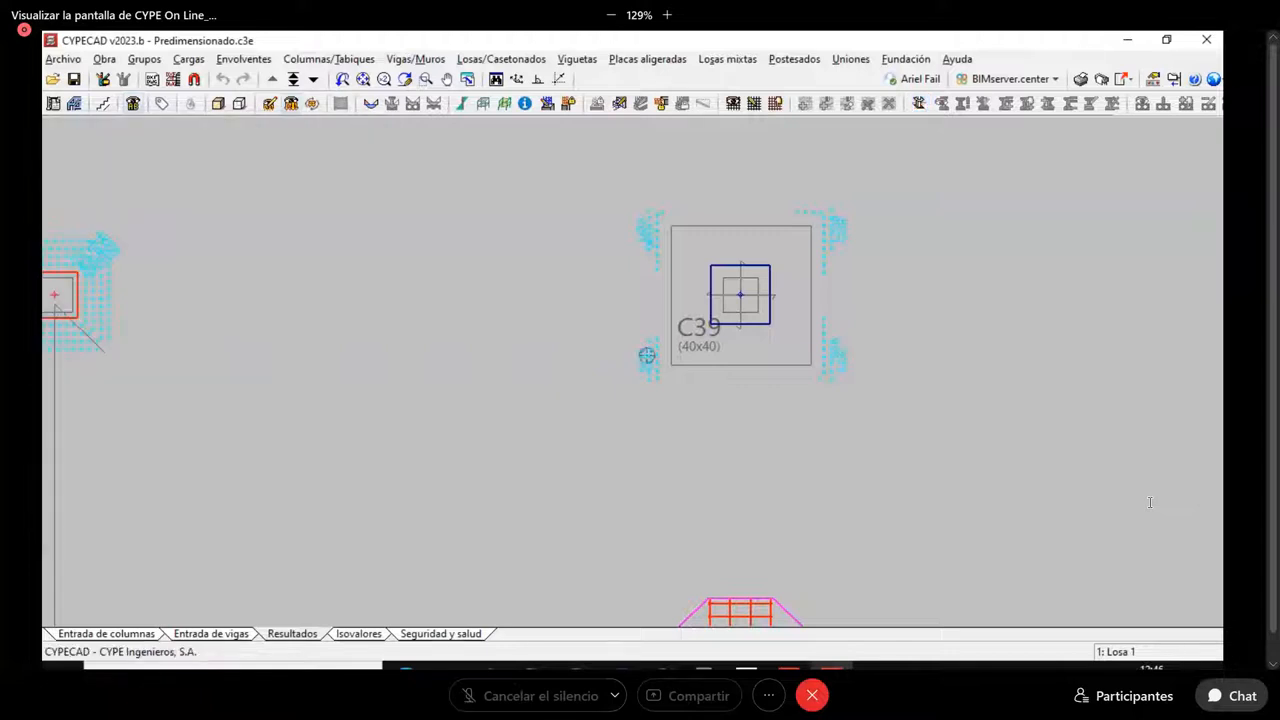
Survey the floor's column reinforcement, review the Punzonamiento tools again at the C39 panel, and close them
{"action": "scroll", "coordinate": [720, 310], "scroll_direction": "down", "scroll_amount": 5}
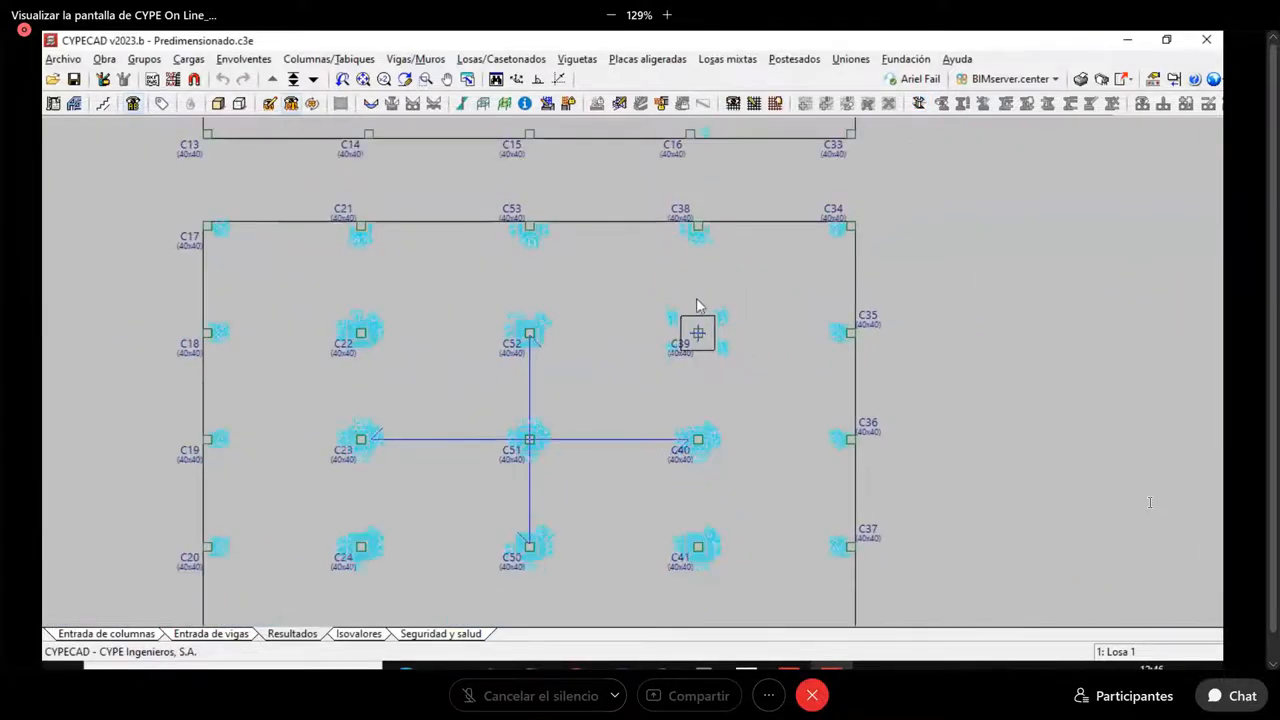
{"action": "middle_click_drag", "start_coordinate": [748, 458], "coordinate": [718, 376]}
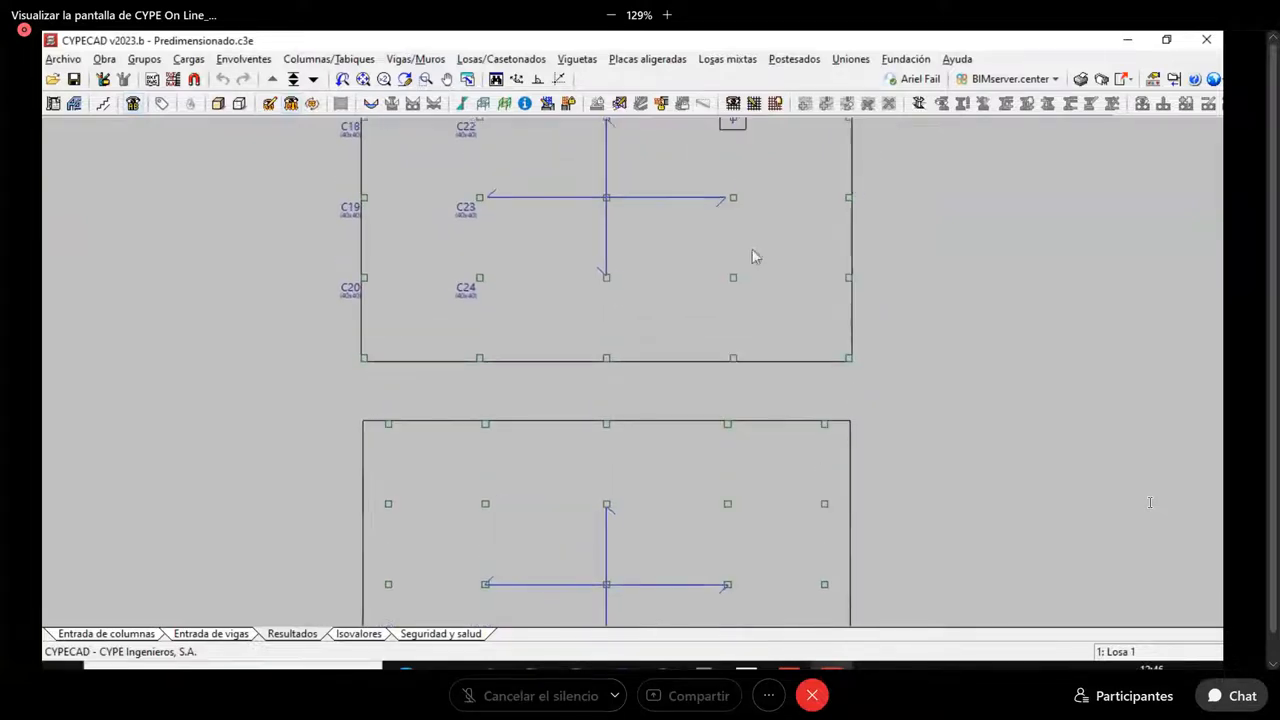
{"action": "middle_click_drag", "start_coordinate": [744, 247], "coordinate": [718, 410]}
{"action": "scroll", "coordinate": [707, 280], "scroll_direction": "up", "scroll_amount": 6}
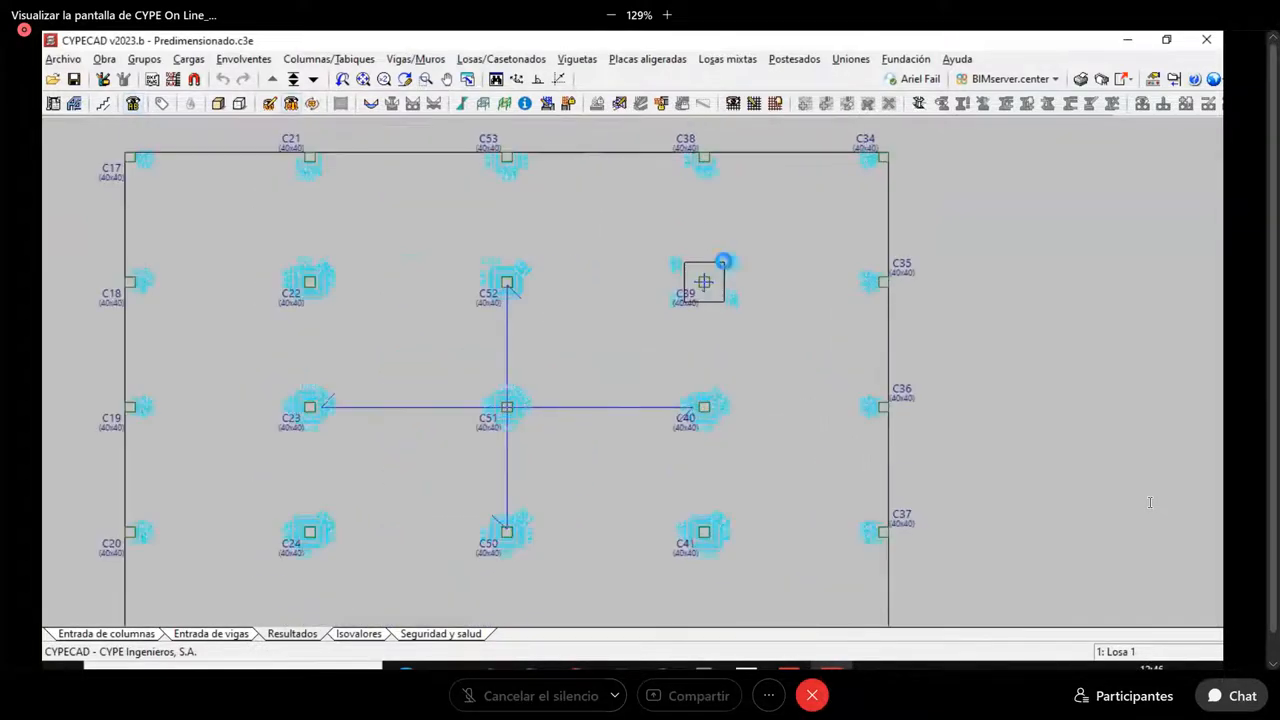
{"action": "left_click", "coordinate": [414, 59]}
{"action": "mouse_move", "coordinate": [380, 62]}
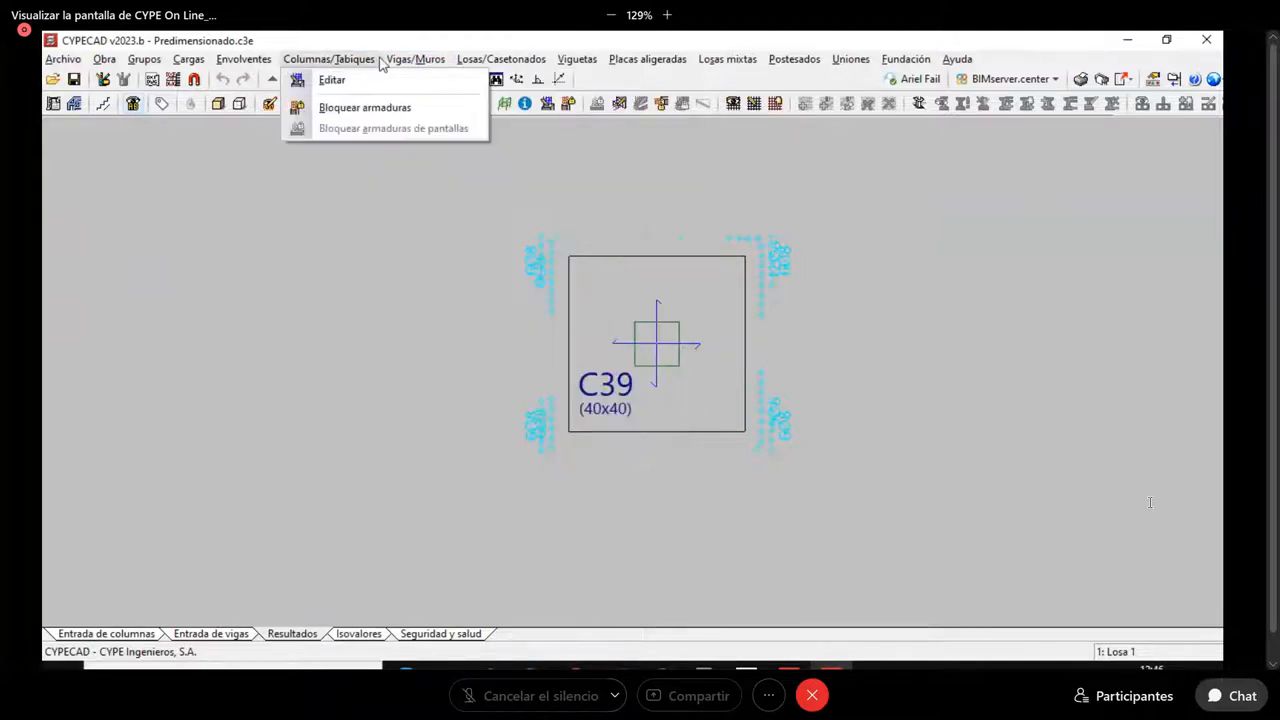
{"action": "mouse_move", "coordinate": [478, 62]}
{"action": "left_click", "coordinate": [508, 211]}
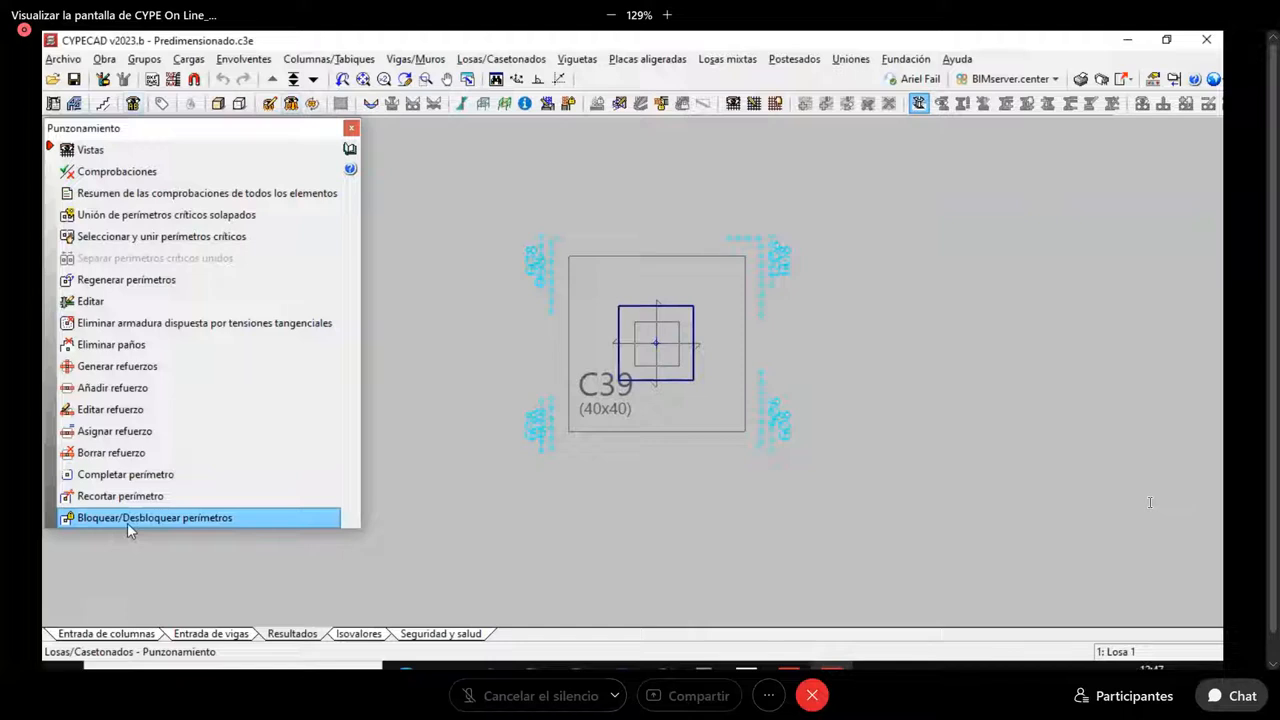
{"action": "left_click", "coordinate": [350, 129]}
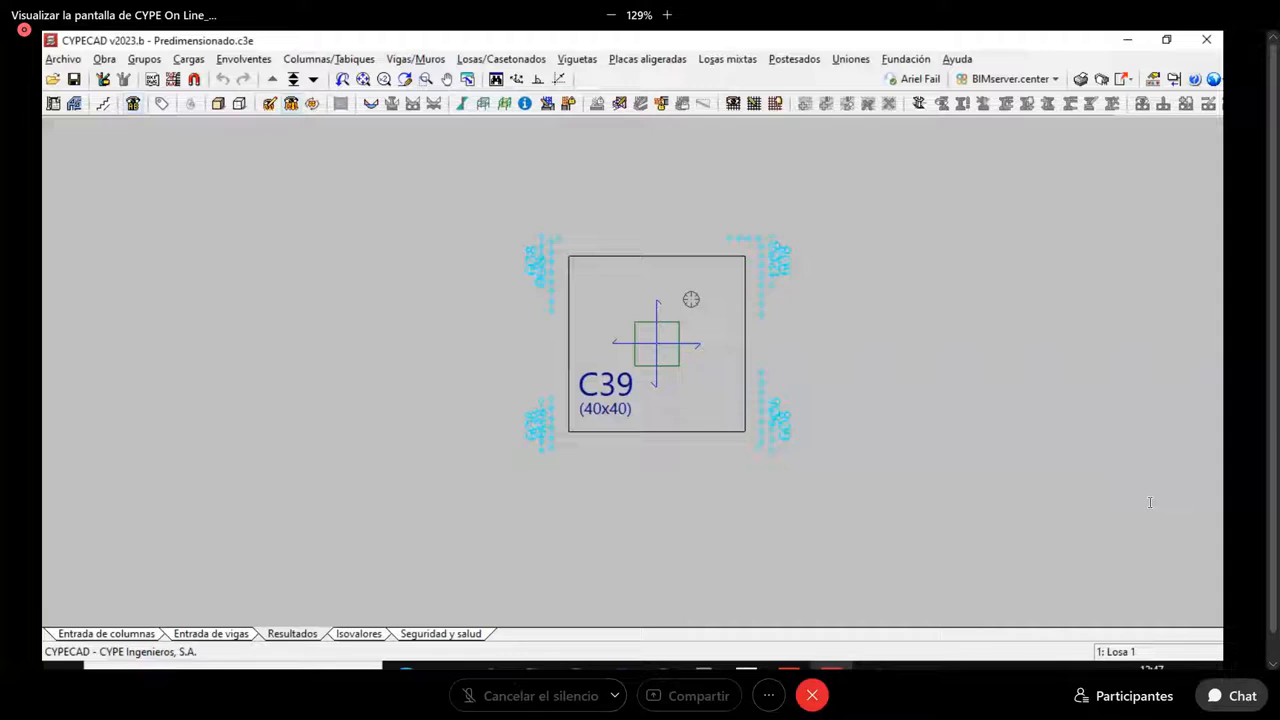
Examine the Ø8 shear reinforcement laid out around column C52 beside the C39 panel
{"action": "scroll", "coordinate": [714, 331], "scroll_direction": "down", "scroll_amount": 3}
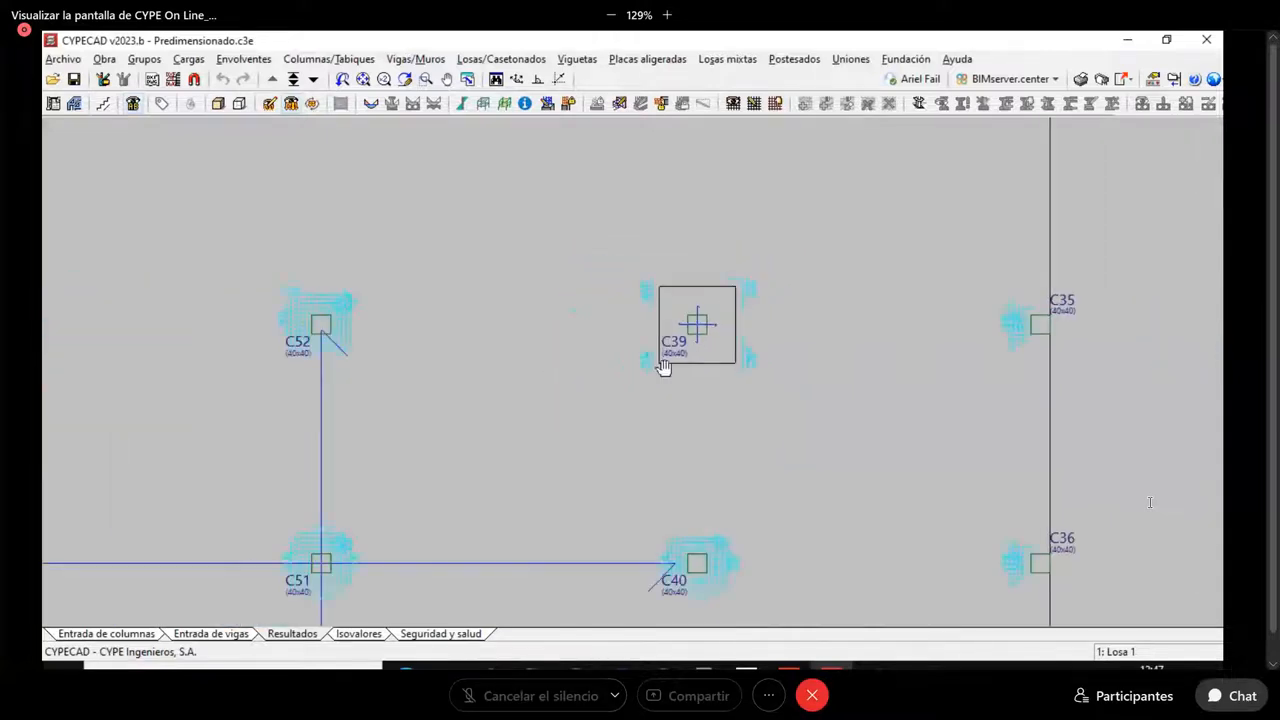
{"action": "scroll", "coordinate": [664, 367], "scroll_direction": "up", "scroll_amount": 1}
{"action": "middle_click_drag", "start_coordinate": [664, 367], "coordinate": [1050, 430]}
{"action": "scroll", "coordinate": [694, 375], "scroll_direction": "up", "scroll_amount": 3}
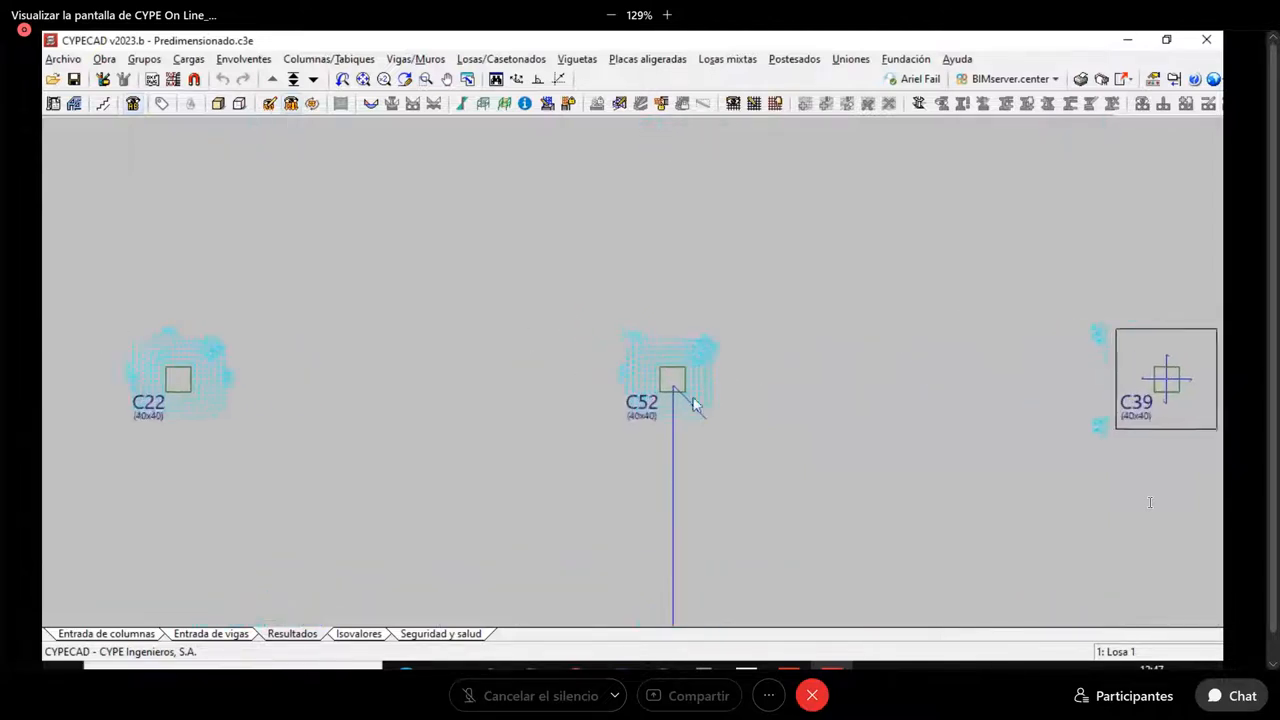
{"action": "scroll", "coordinate": [700, 403], "scroll_direction": "up", "scroll_amount": 4}
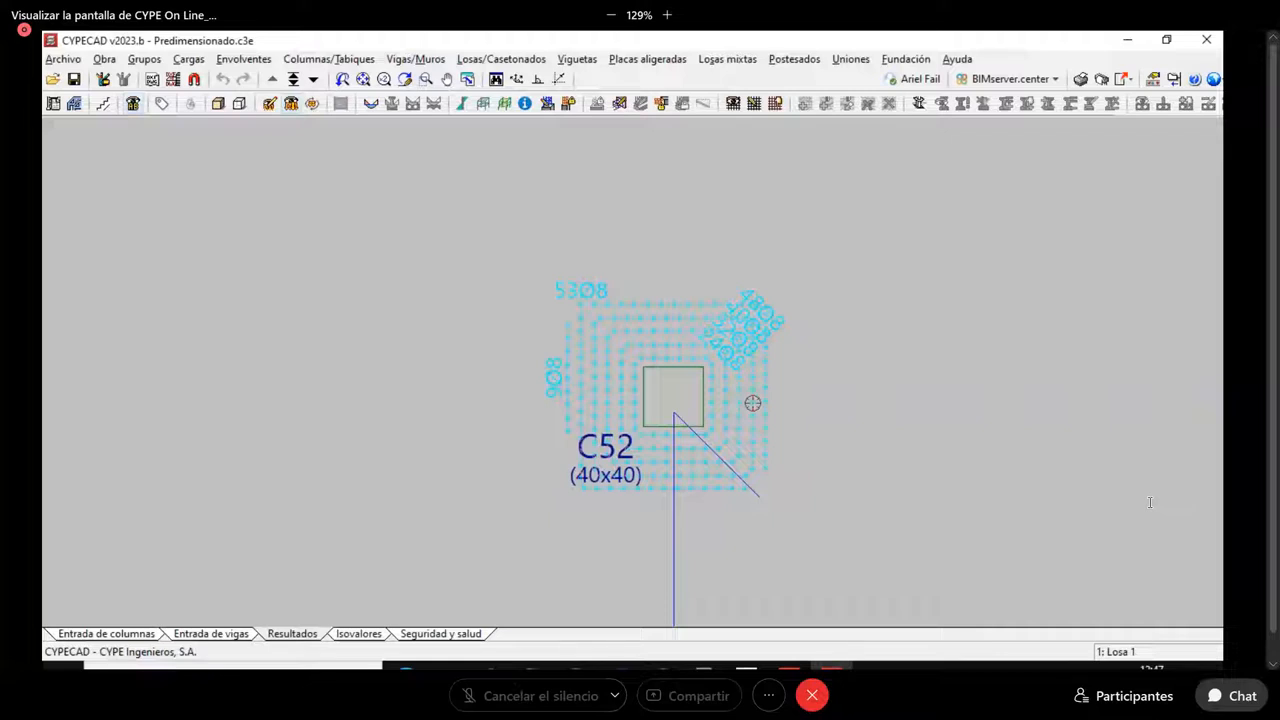
Open the CYPECAD Memoria de Cálculo manual and search it for "punzonamiento"
{"action": "left_click", "coordinate": [957, 60]}
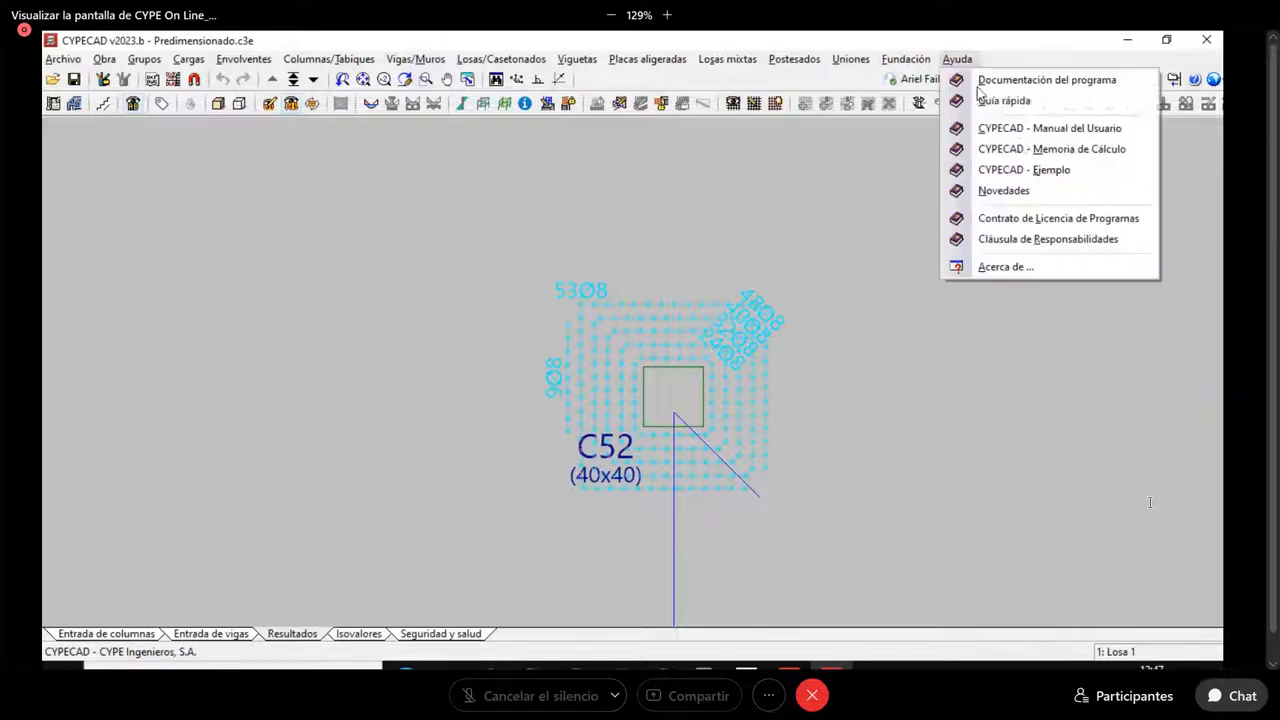
{"action": "left_click", "coordinate": [1054, 147]}
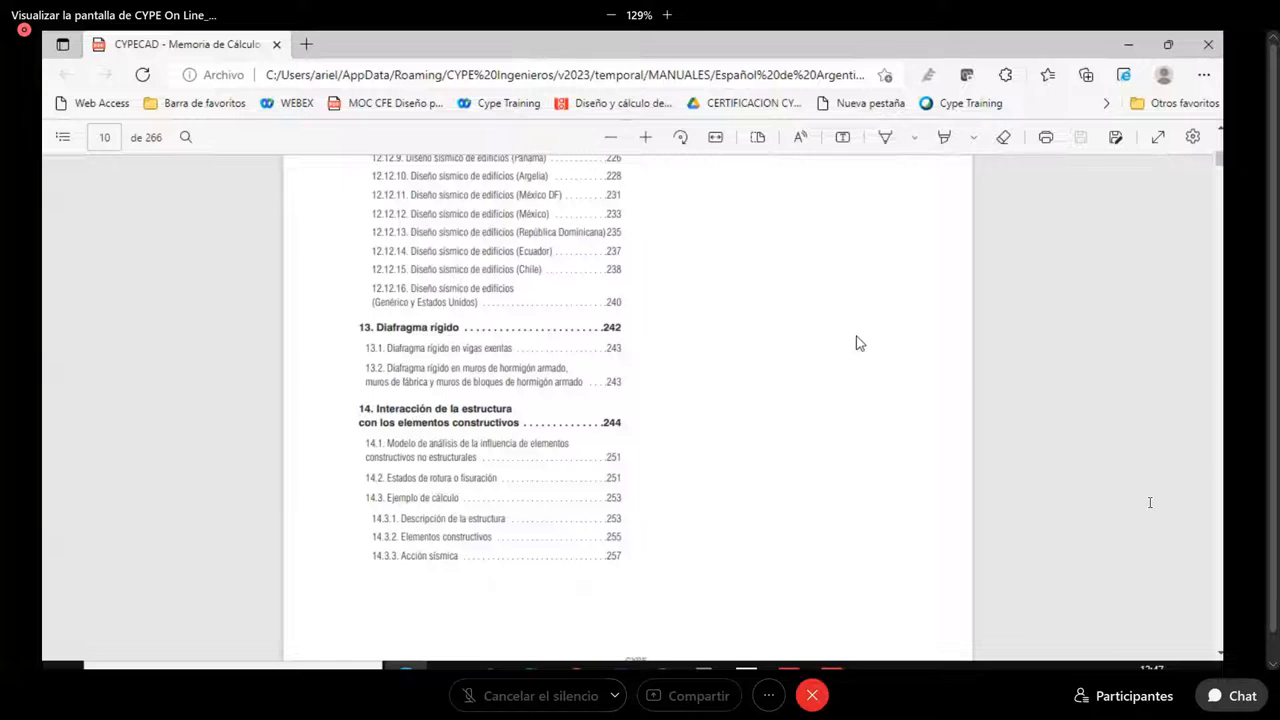
{"action": "left_click", "coordinate": [188, 138]}
{"action": "type", "text": "p"}
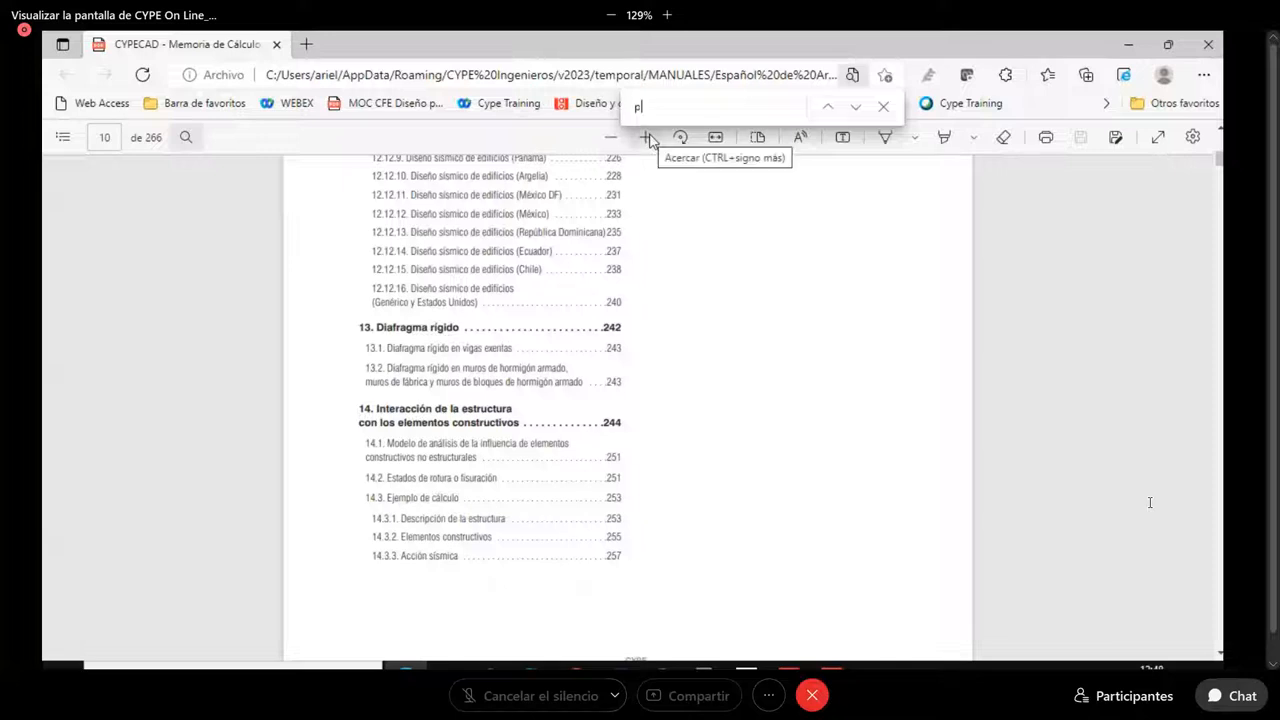
{"action": "type", "text": "unxonamiento"}
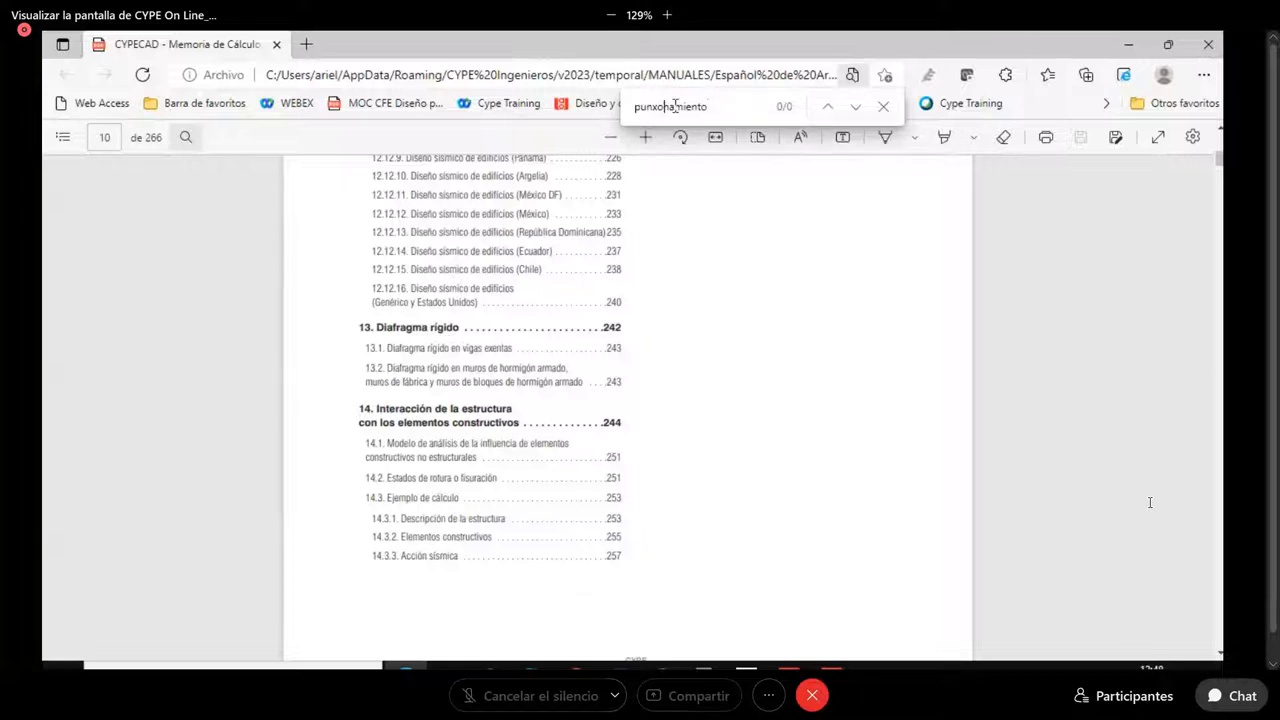
{"action": "key", "text": "BackSpace"}
{"action": "type", "text": "z"}
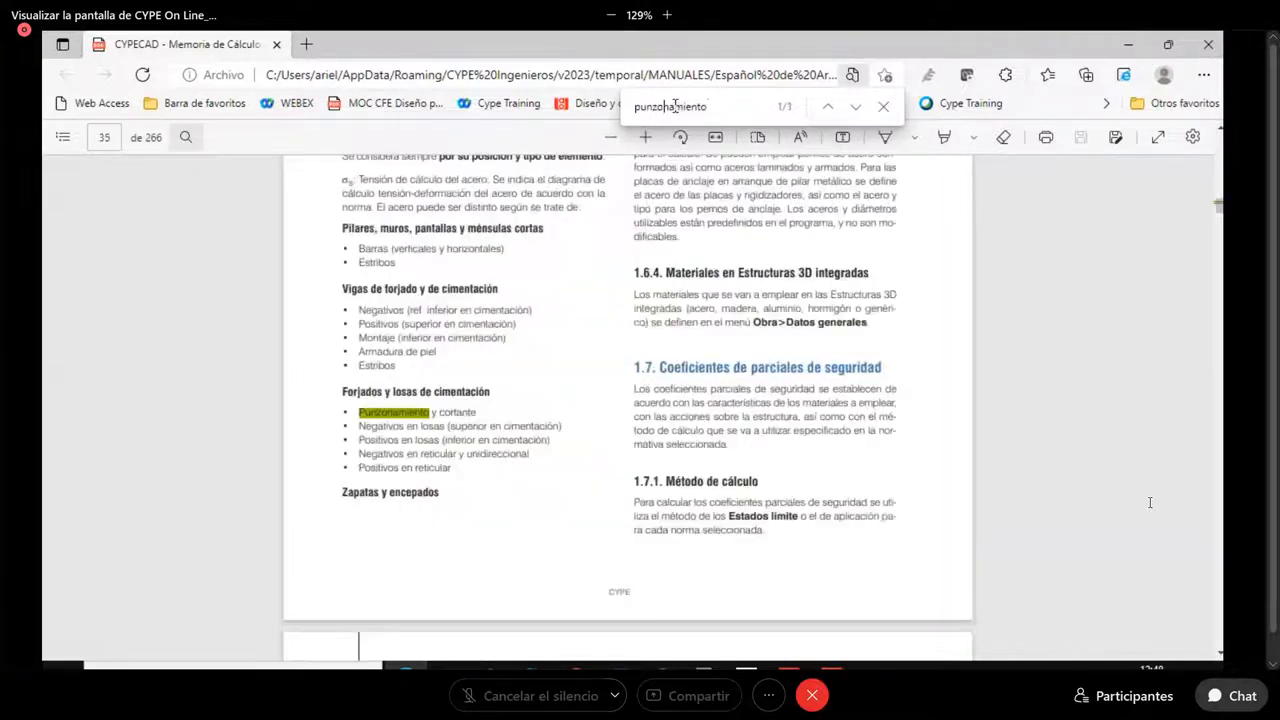
Step through the first "punzonamiento" matches in the manual and examine the punching reinforcement entry in section 1.9.1 on page 38
{"action": "left_click", "coordinate": [855, 107]}
{"action": "left_click", "coordinate": [855, 108]}
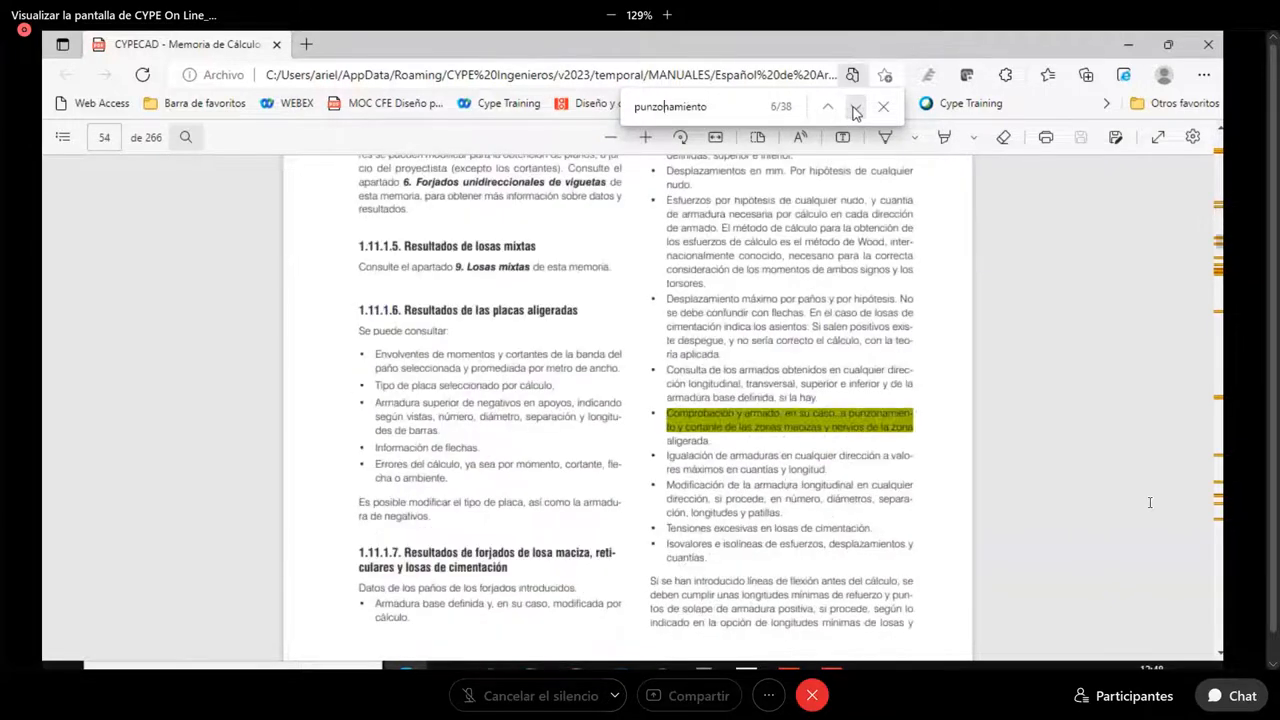
{"action": "left_click", "coordinate": [827, 107]}
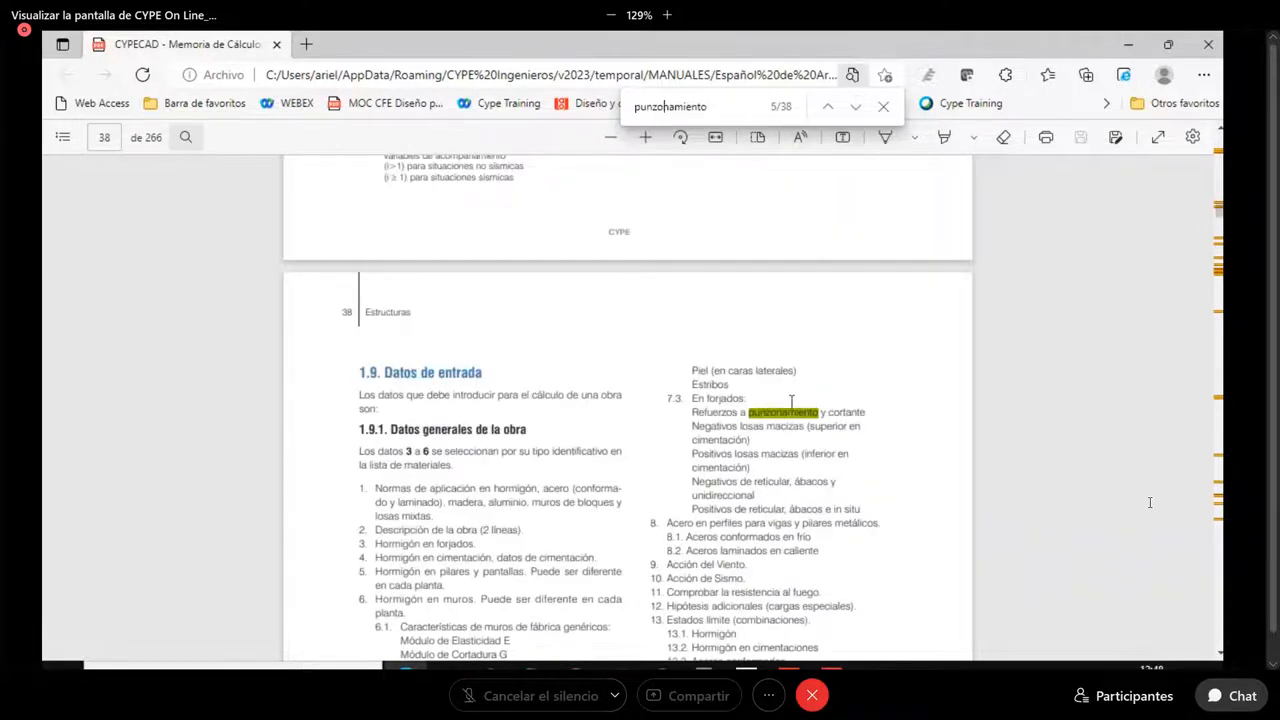
{"action": "scroll", "coordinate": [758, 420], "scroll_direction": "up", "scroll_amount": 1, "text": "ctrl"}
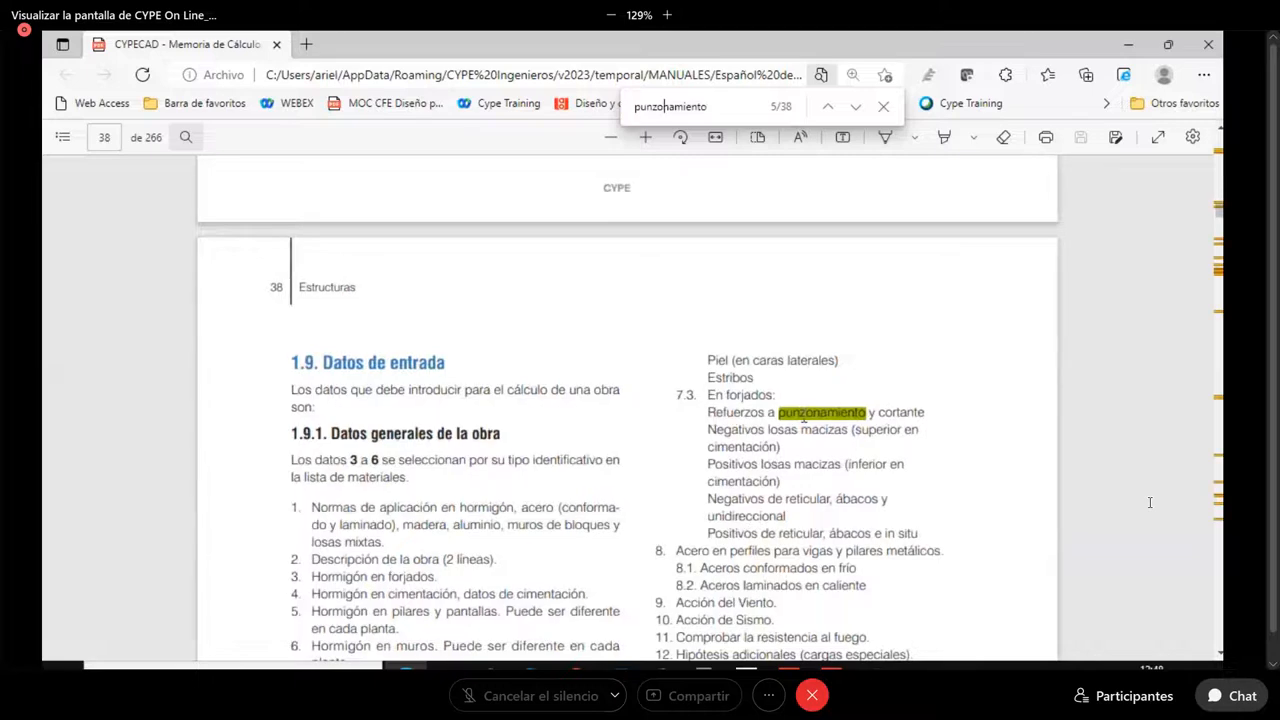
{"action": "scroll", "coordinate": [765, 392], "scroll_direction": "down", "scroll_amount": 1}
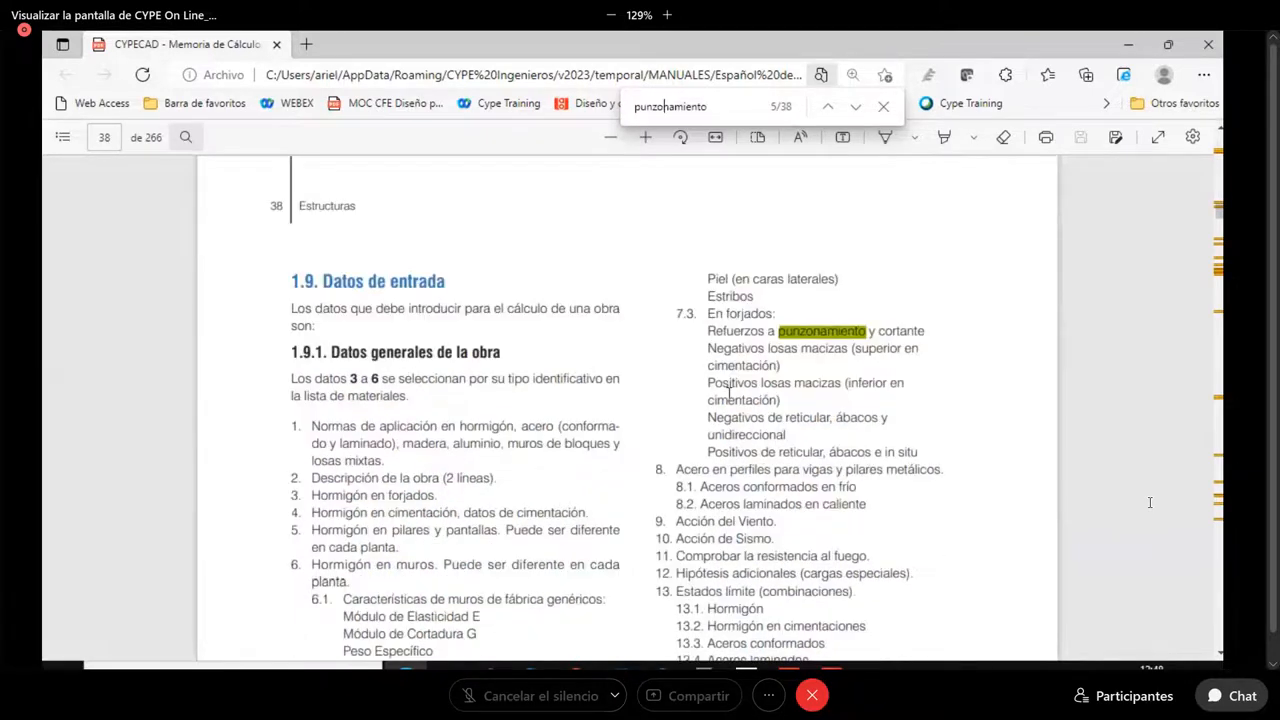
{"action": "scroll", "coordinate": [735, 393], "scroll_direction": "down", "scroll_amount": 2, "text": "ctrl"}
Advance through the "punzonamiento" matches to the heading in section 1.12.9.4, Armadura transversal, on page 70
{"action": "left_click", "coordinate": [855, 107]}
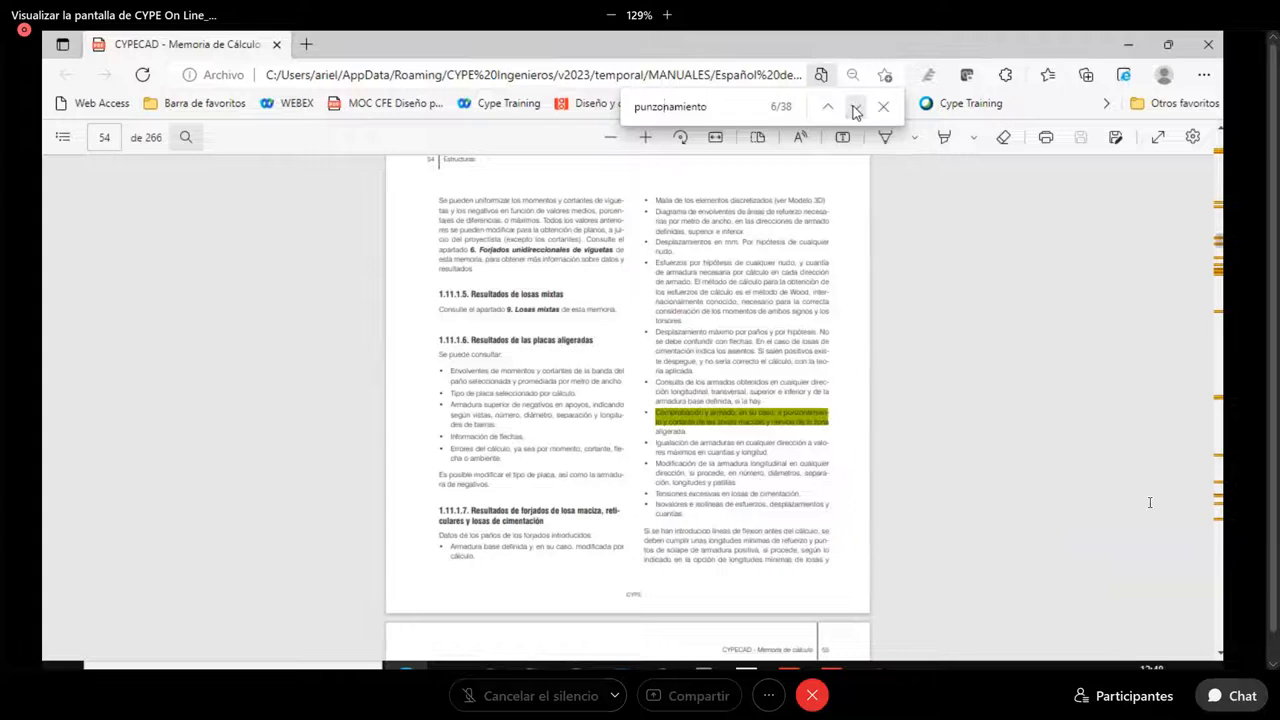
{"action": "left_click", "coordinate": [855, 109]}
{"action": "left_click", "coordinate": [855, 109]}
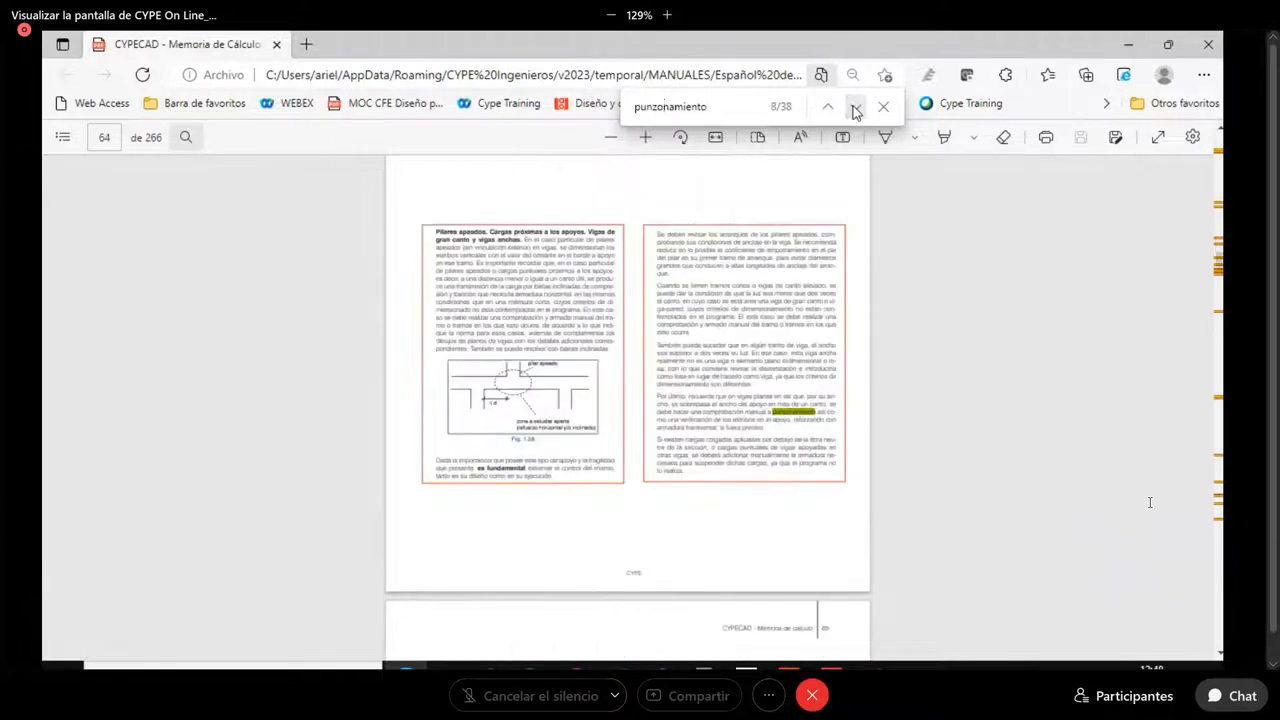
{"action": "left_click", "coordinate": [855, 109]}
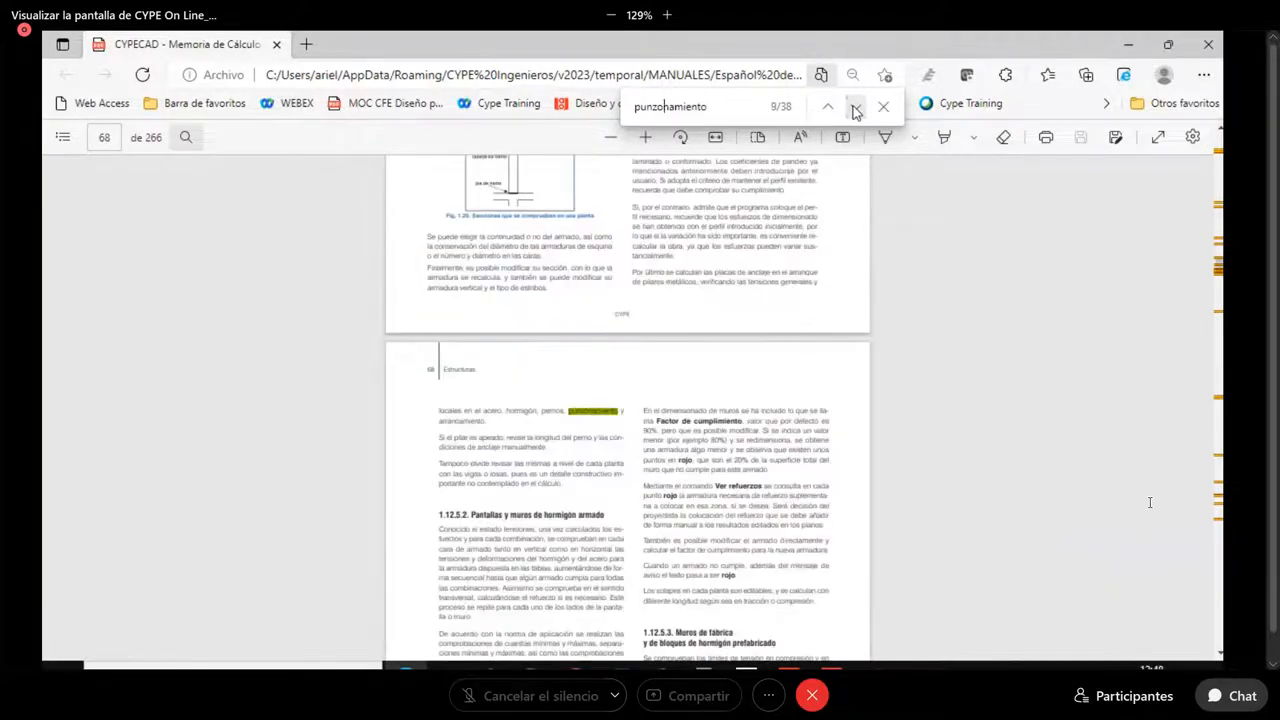
{"action": "left_click", "coordinate": [855, 109]}
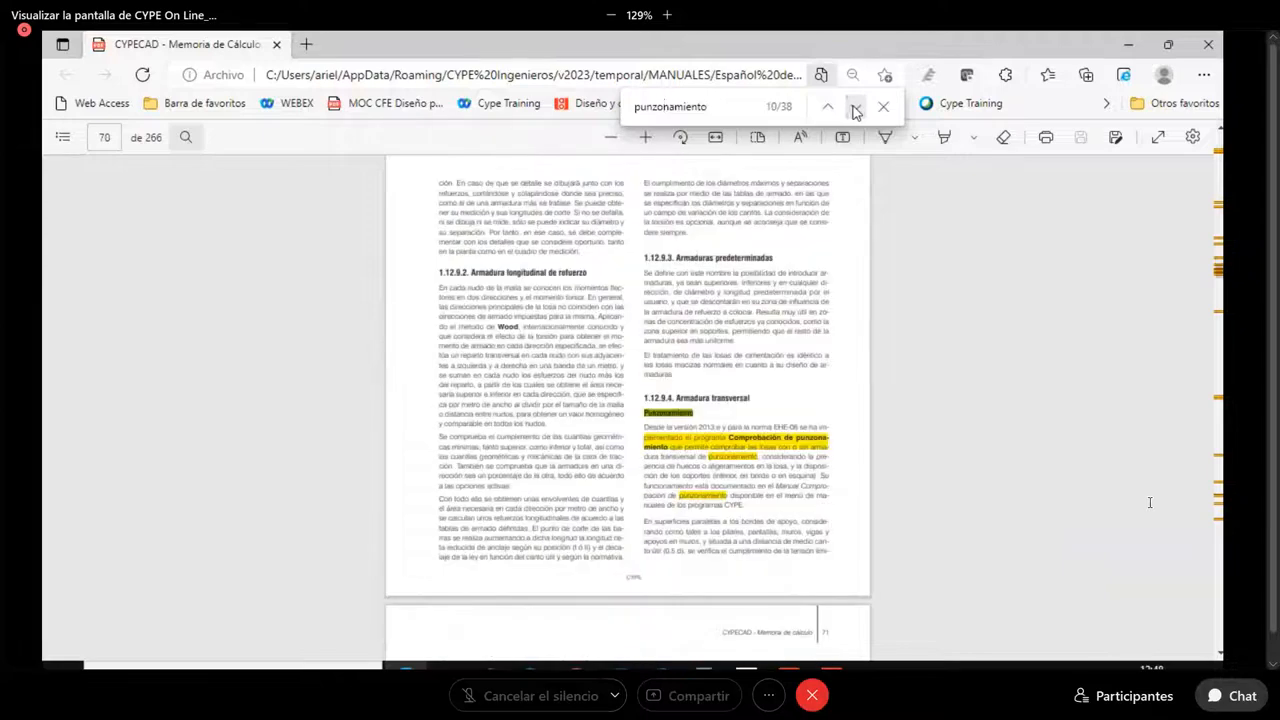
Read the Punzonamiento text of section 1.12.9.4 on page 70 and its continuation on page 71
{"action": "scroll", "coordinate": [830, 428], "scroll_direction": "up", "scroll_amount": 3, "text": "ctrl"}
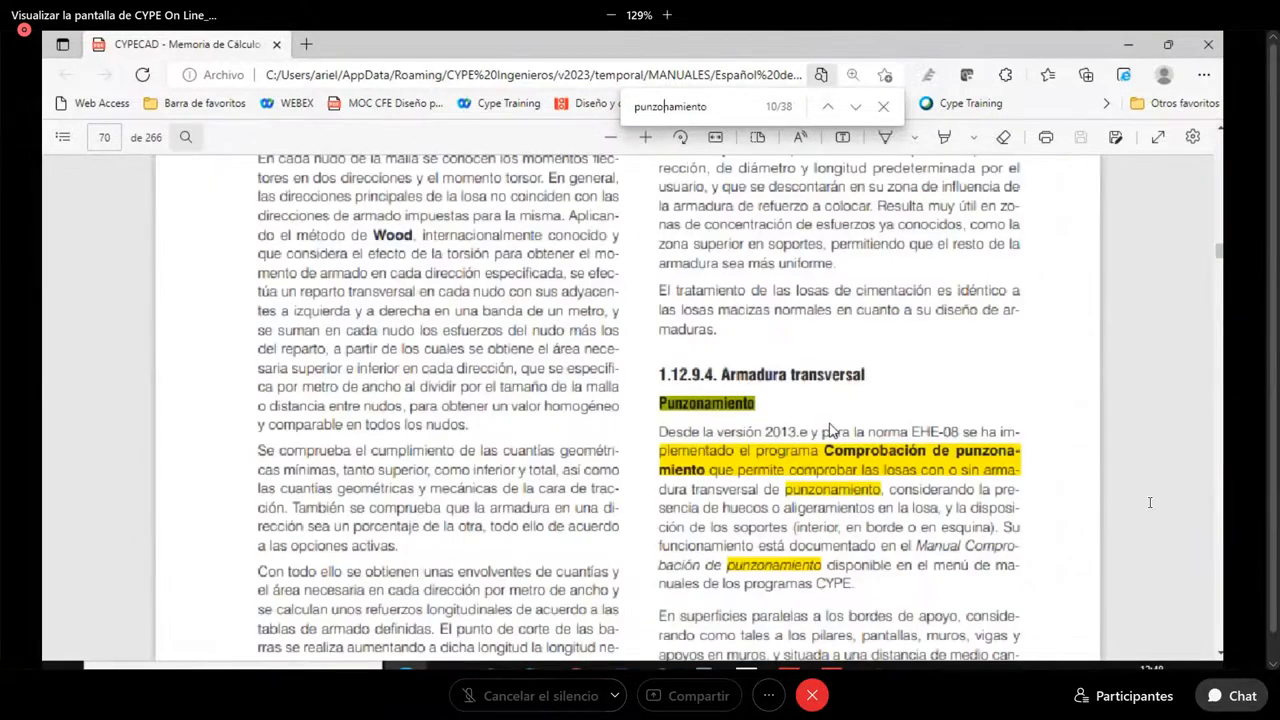
{"action": "scroll", "coordinate": [830, 428], "scroll_direction": "up", "scroll_amount": 2, "text": "ctrl"}
{"action": "scroll", "coordinate": [790, 326], "scroll_direction": "down", "scroll_amount": 2}
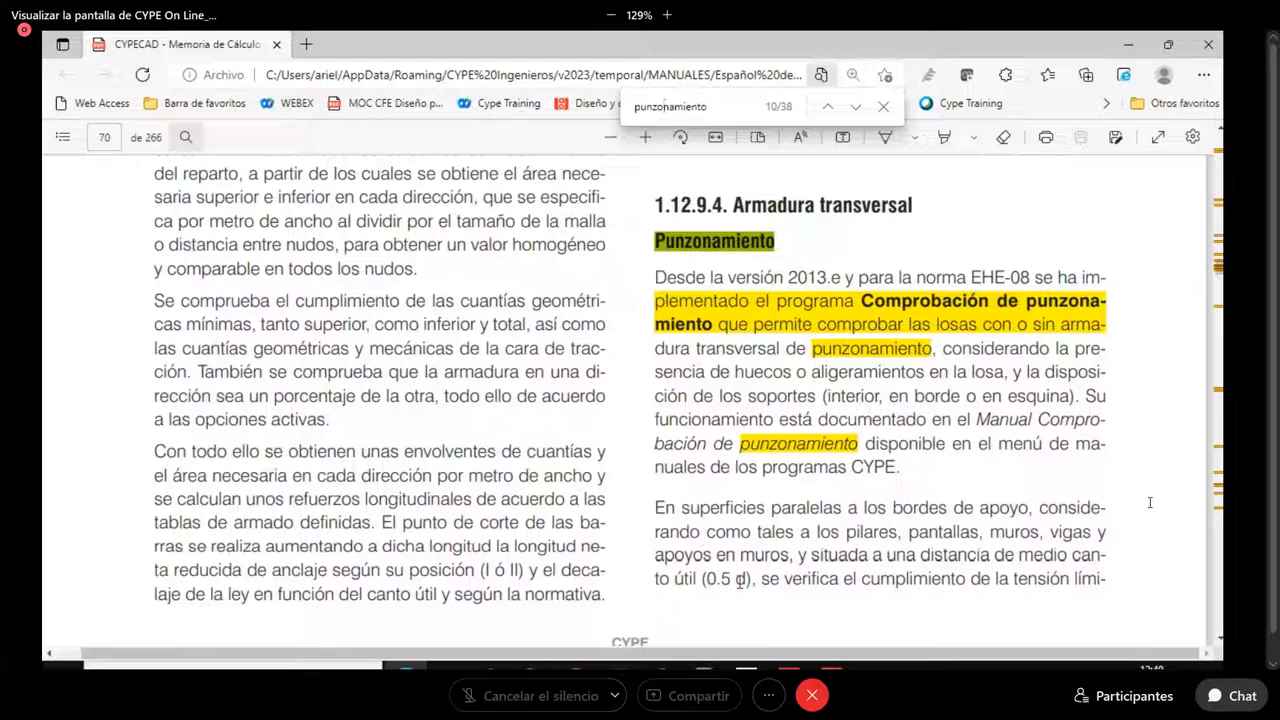
{"action": "scroll", "coordinate": [882, 432], "scroll_direction": "down", "scroll_amount": 3}
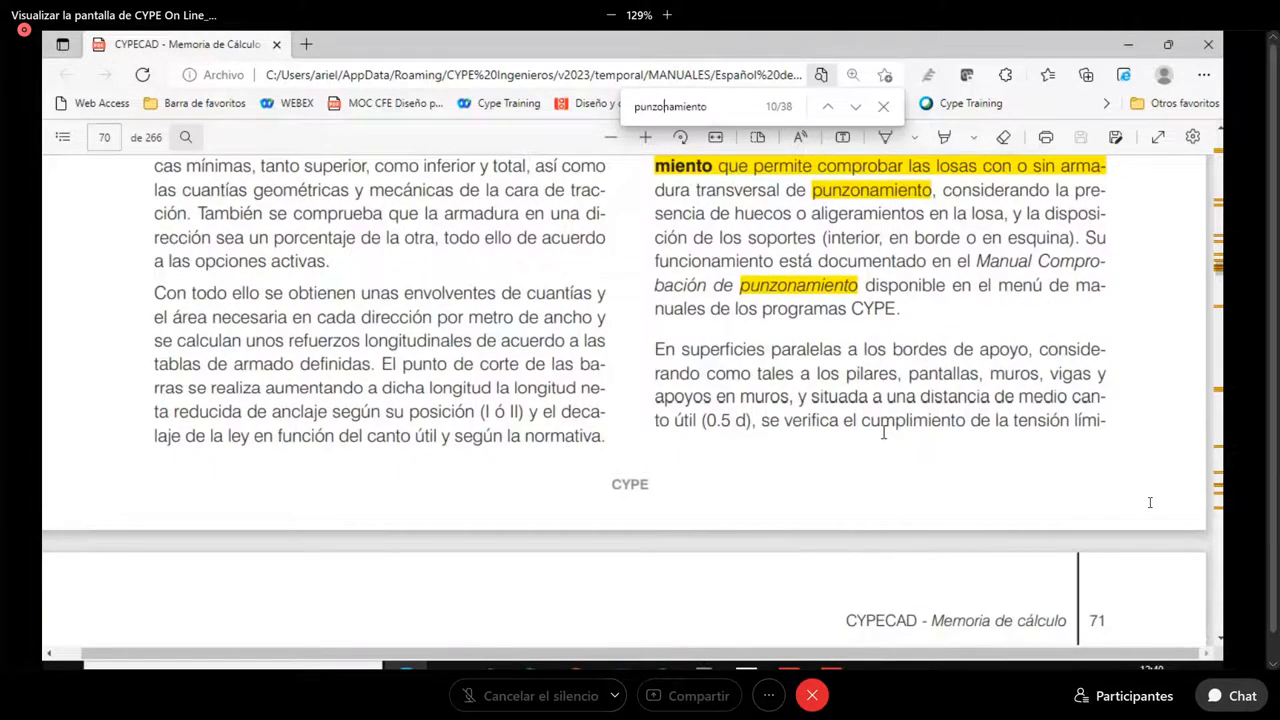
{"action": "scroll", "coordinate": [883, 432], "scroll_direction": "down", "scroll_amount": 7}
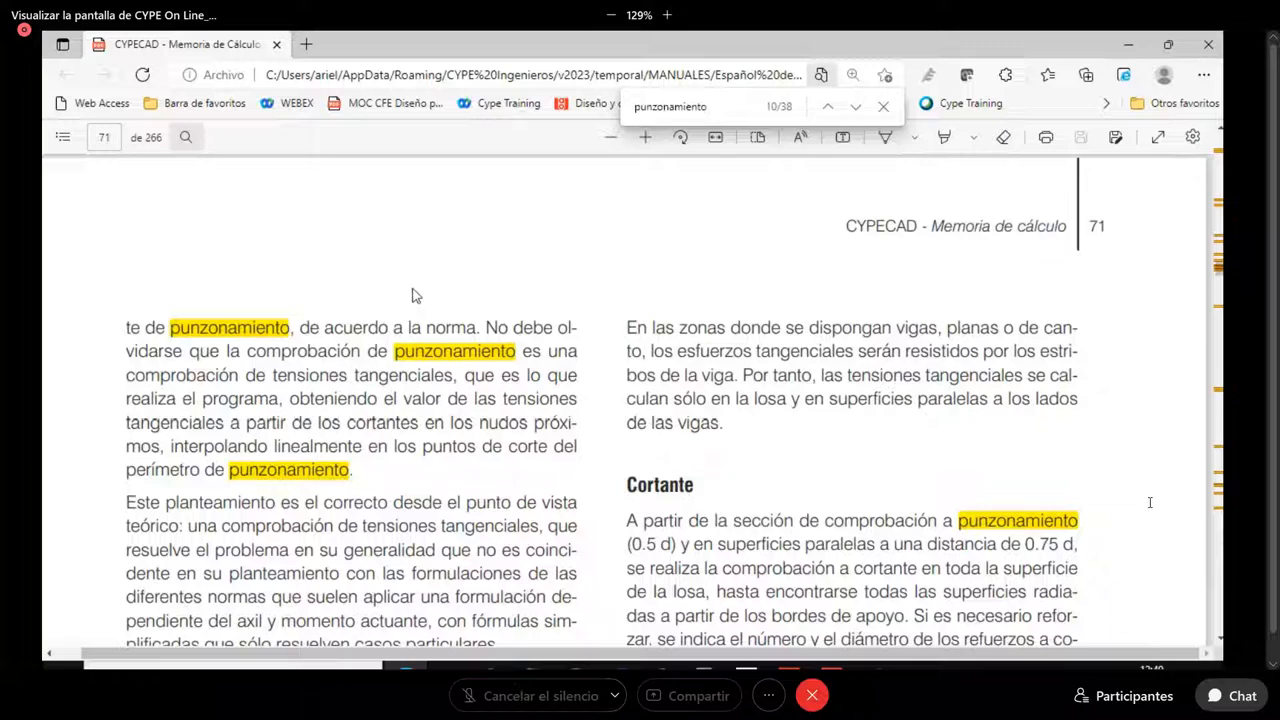
Mark the 0.5 d check distance on page 70, and review the Cortante criteria on page 71 and the reinforcement notes on page 72
{"action": "scroll", "coordinate": [416, 296], "scroll_direction": "down", "scroll_amount": 2, "text": "ctrl"}
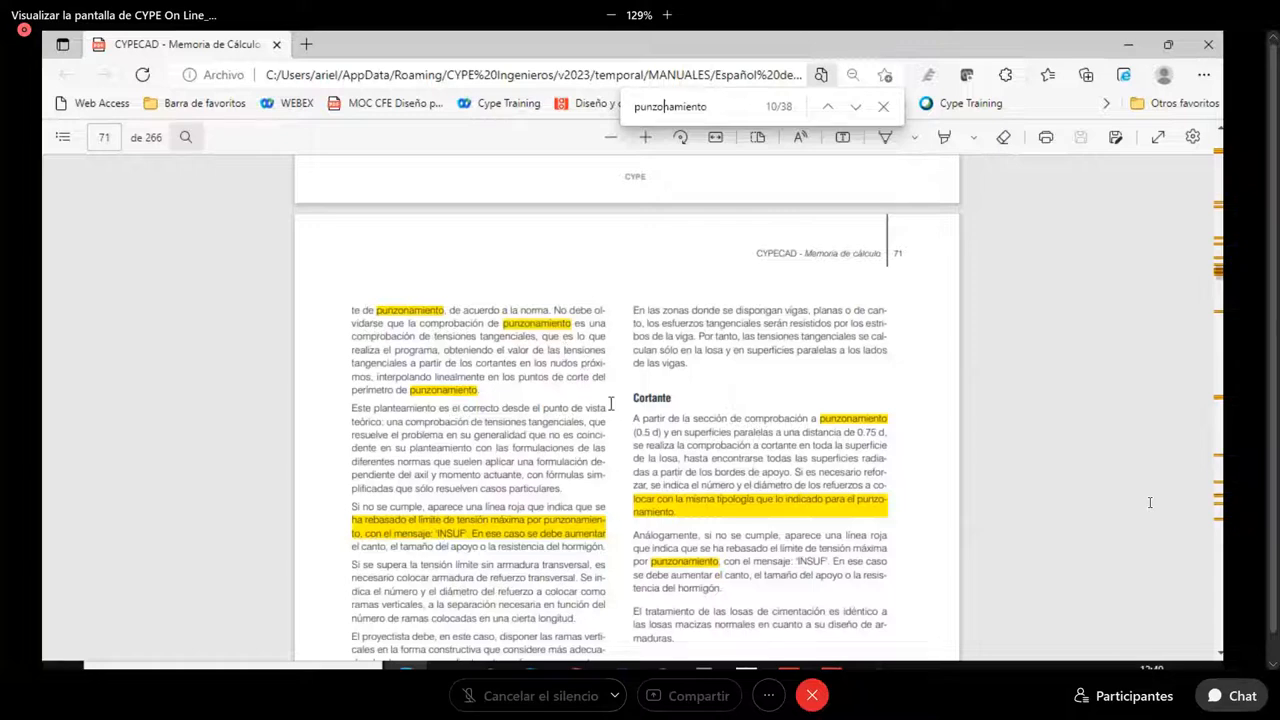
{"action": "scroll", "coordinate": [611, 404], "scroll_direction": "down", "scroll_amount": 2}
{"action": "scroll", "coordinate": [620, 383], "scroll_direction": "up", "scroll_amount": 4}
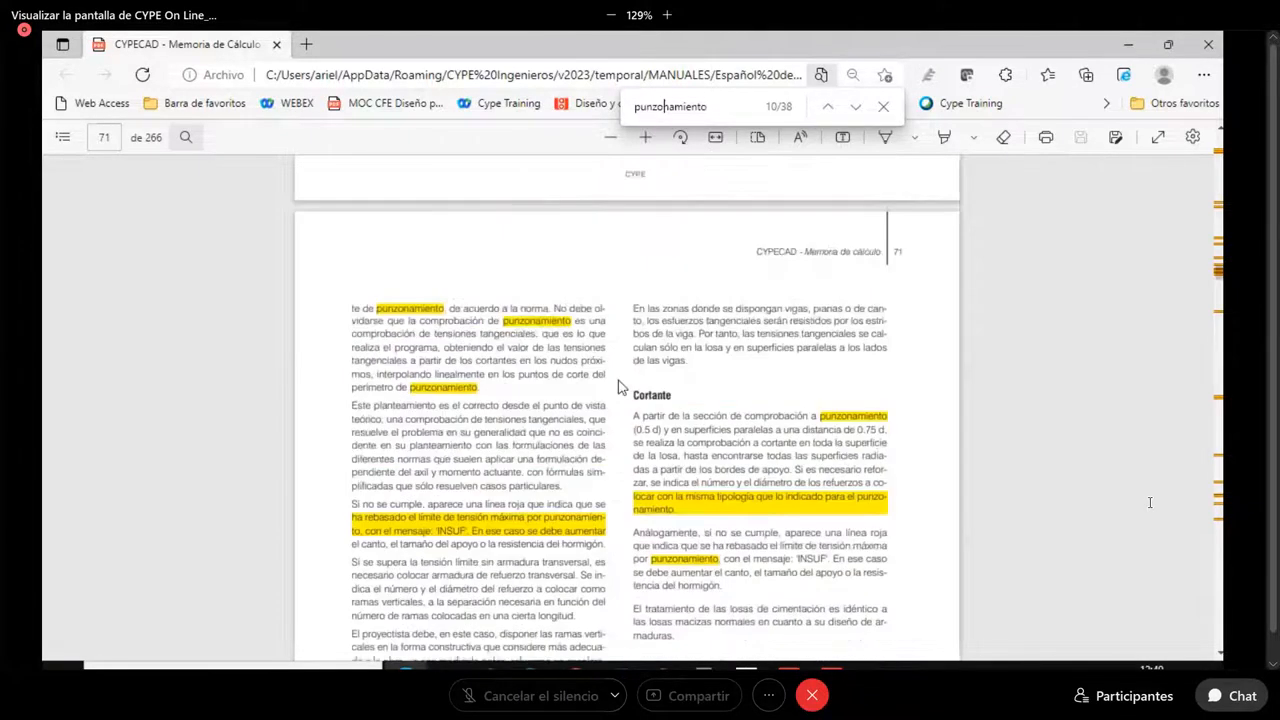
{"action": "scroll", "coordinate": [631, 367], "scroll_direction": "up", "scroll_amount": 3}
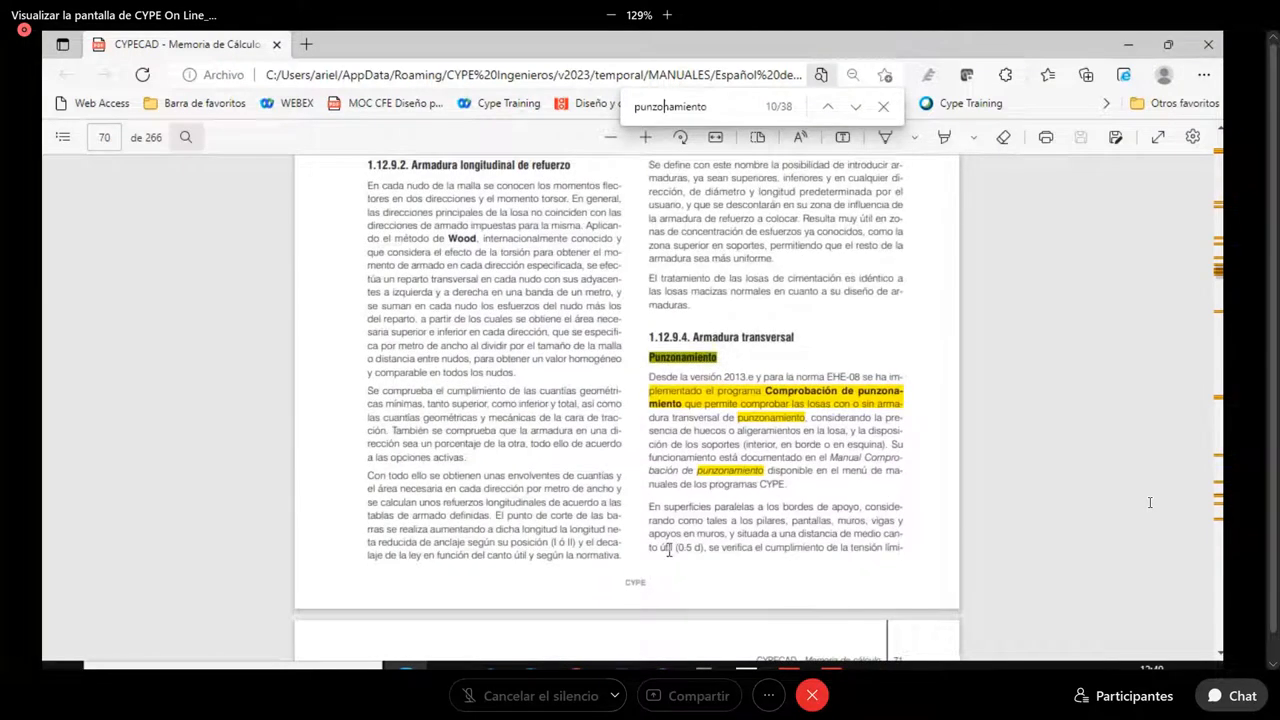
{"action": "left_click_drag", "start_coordinate": [669, 549], "coordinate": [704, 549]}
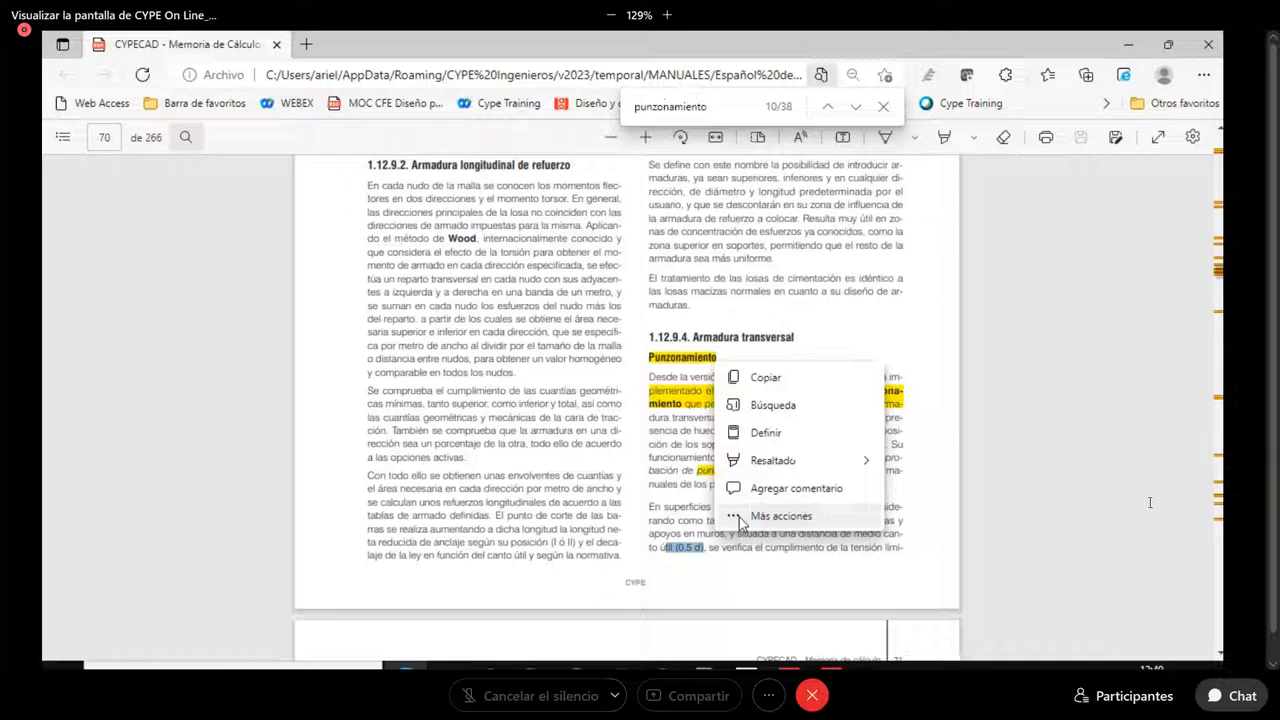
{"action": "scroll", "coordinate": [720, 470], "scroll_direction": "down", "scroll_amount": 3}
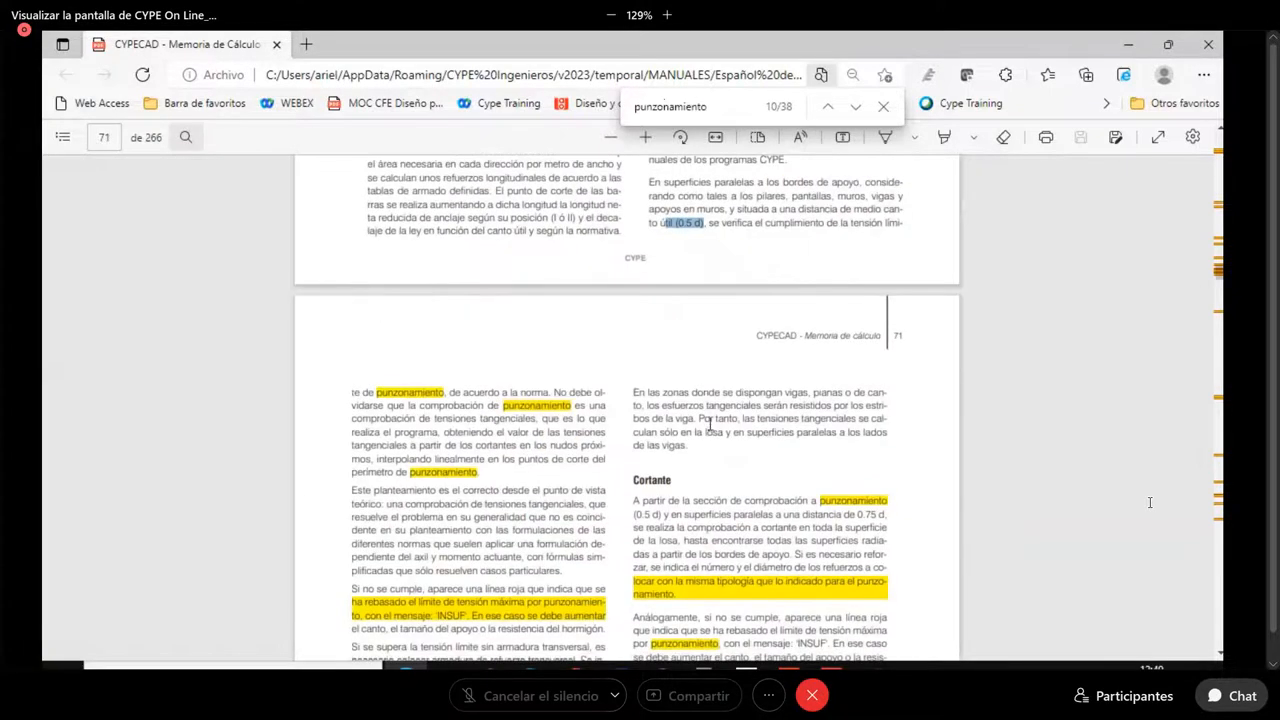
{"action": "scroll", "coordinate": [710, 414], "scroll_direction": "down", "scroll_amount": 3}
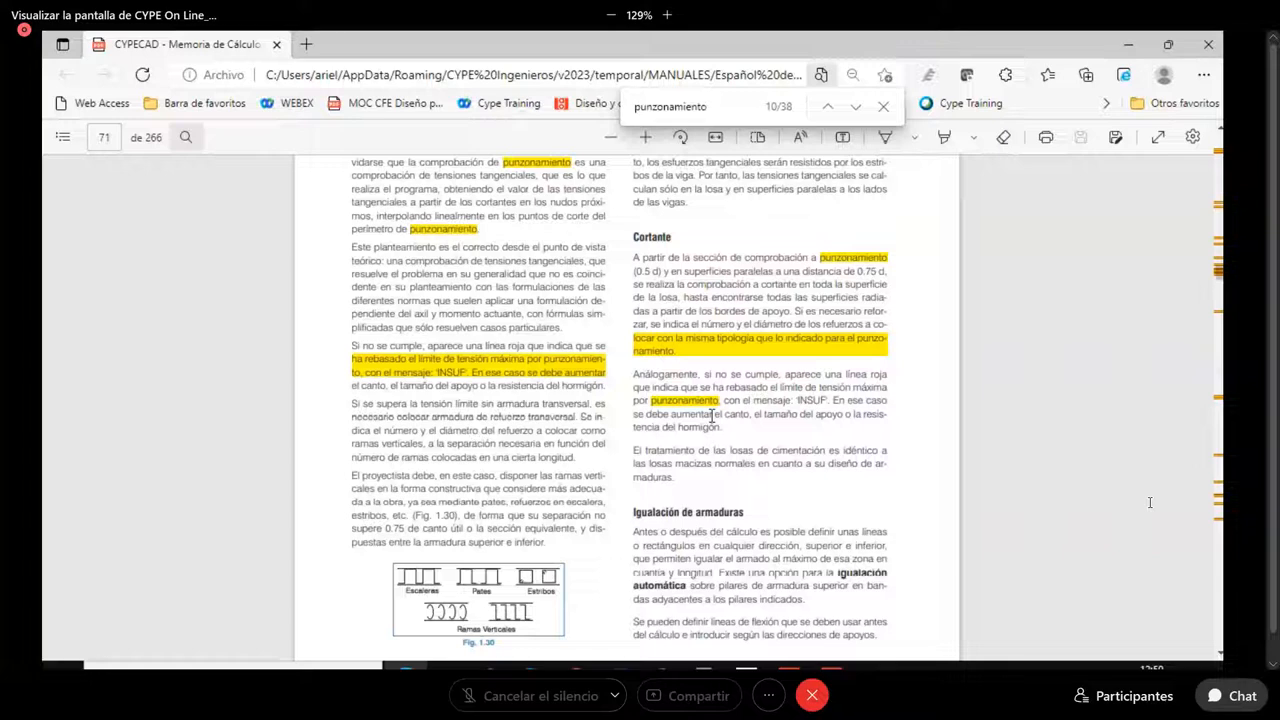
{"action": "scroll", "coordinate": [604, 430], "scroll_direction": "down", "scroll_amount": 5}
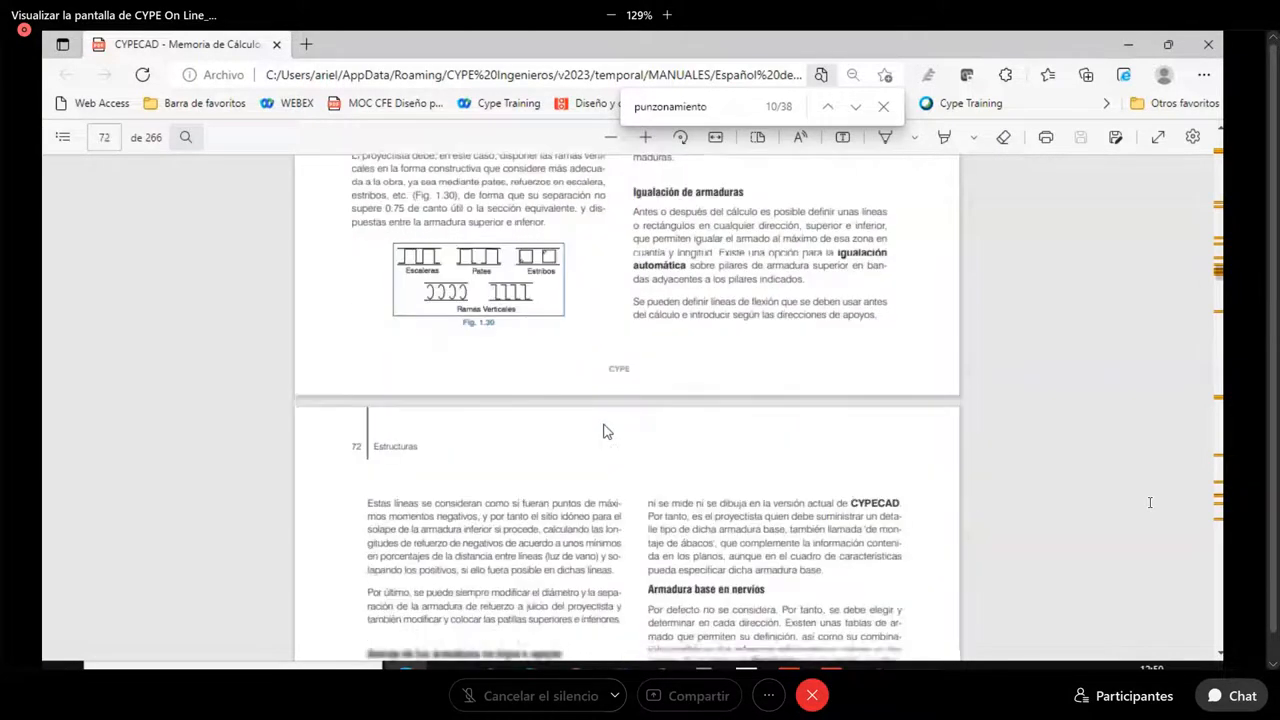
{"action": "scroll", "coordinate": [604, 431], "scroll_direction": "down", "scroll_amount": 2}
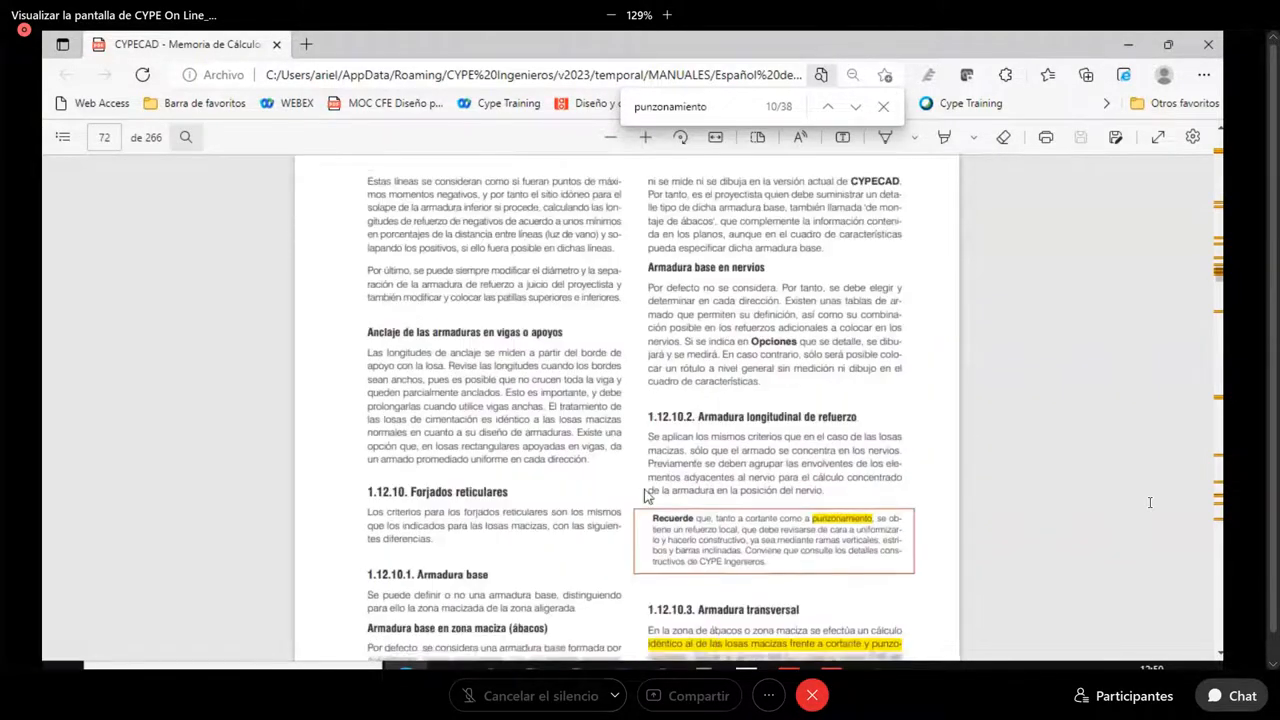
Switch to CYPECAD and examine the shear reinforcement around column C52 and the neighbouring columns
{"action": "left_click", "coordinate": [831, 666]}
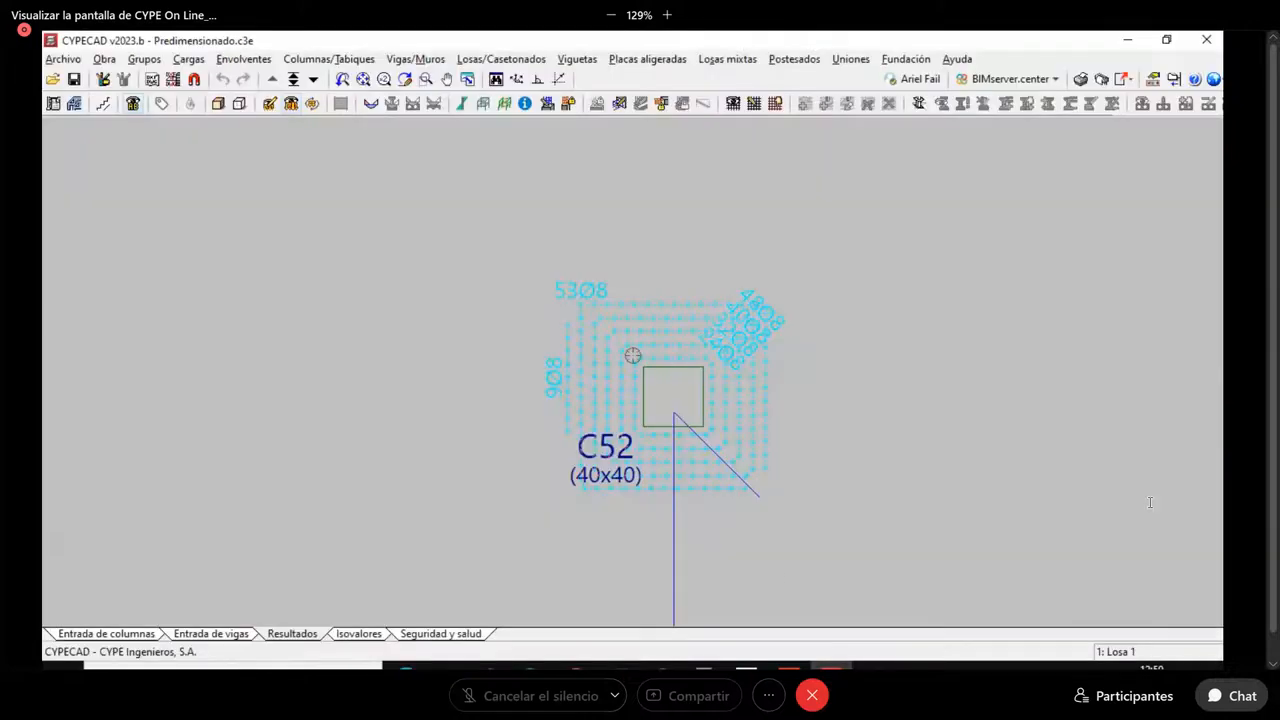
{"action": "scroll", "coordinate": [634, 357], "scroll_direction": "down", "scroll_amount": 5}
{"action": "middle_click_drag", "start_coordinate": [786, 383], "coordinate": [643, 235]}
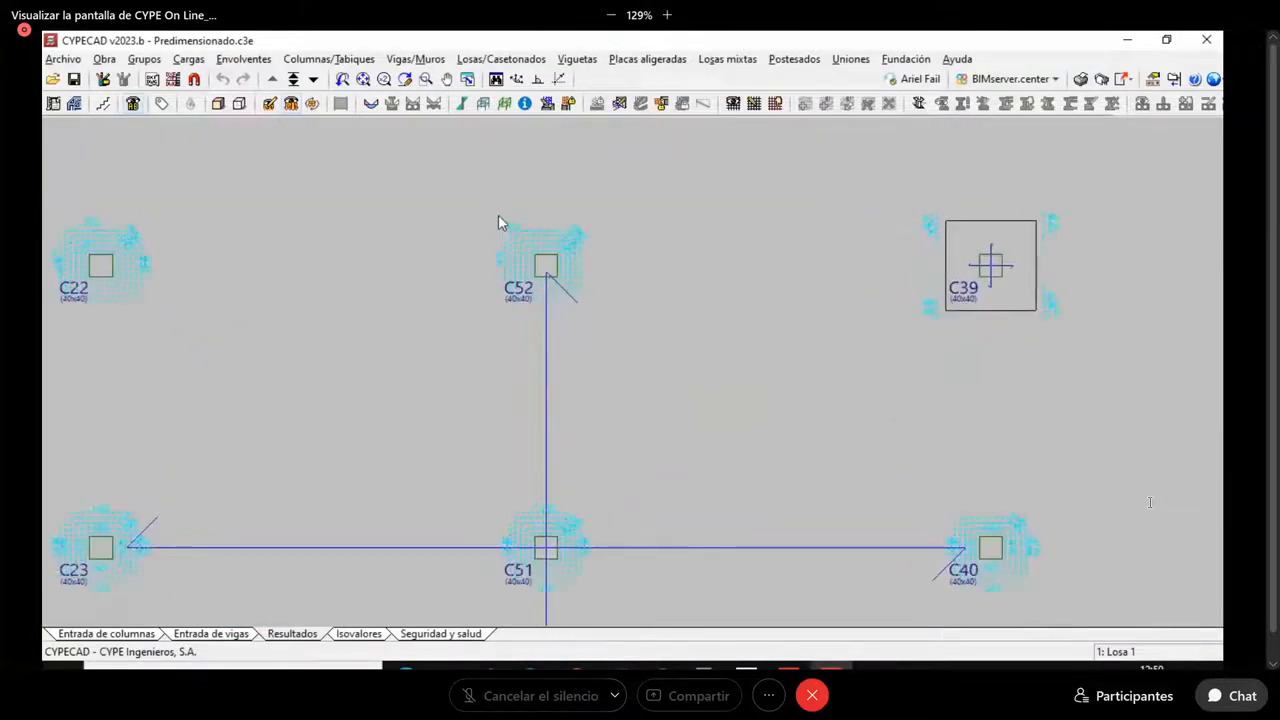
{"action": "scroll", "coordinate": [505, 225], "scroll_direction": "up", "scroll_amount": 4}
{"action": "scroll", "coordinate": [528, 237], "scroll_direction": "up", "scroll_amount": 1}
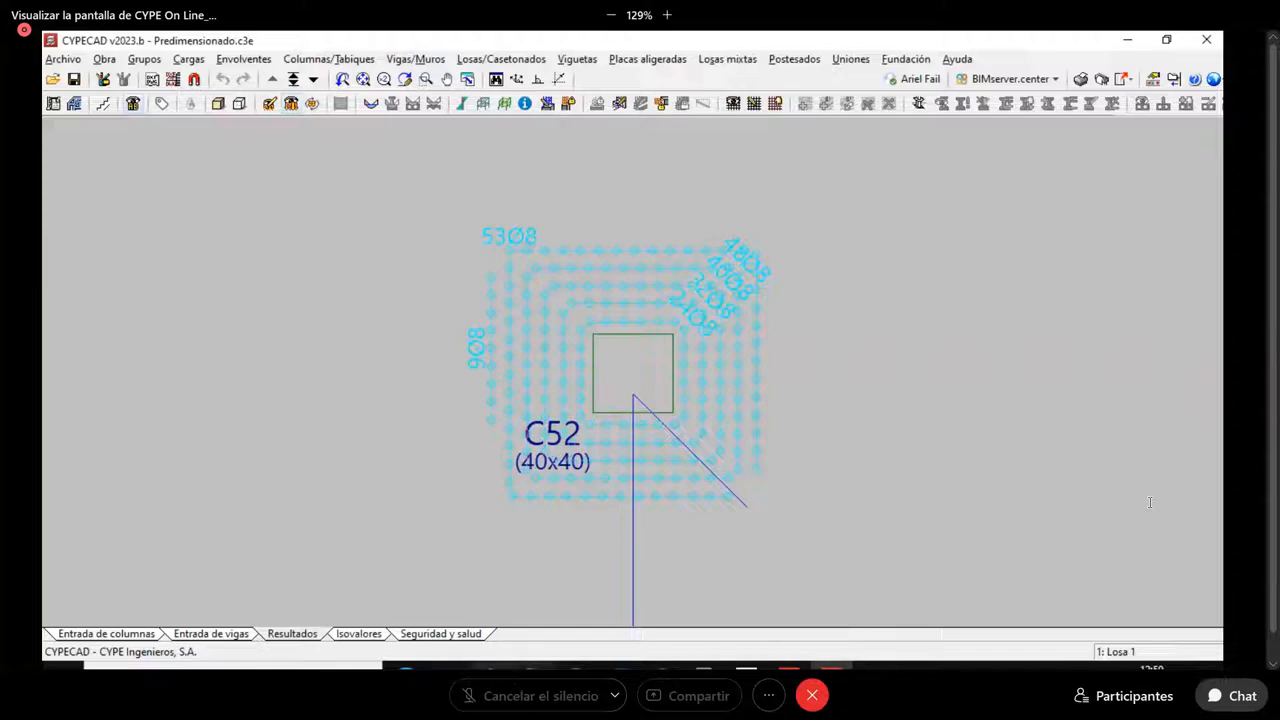
Return to the manual and examine the transverse reinforcement types in Fig. 1.30 on page 71
{"action": "key", "text": "alt+Tab"}
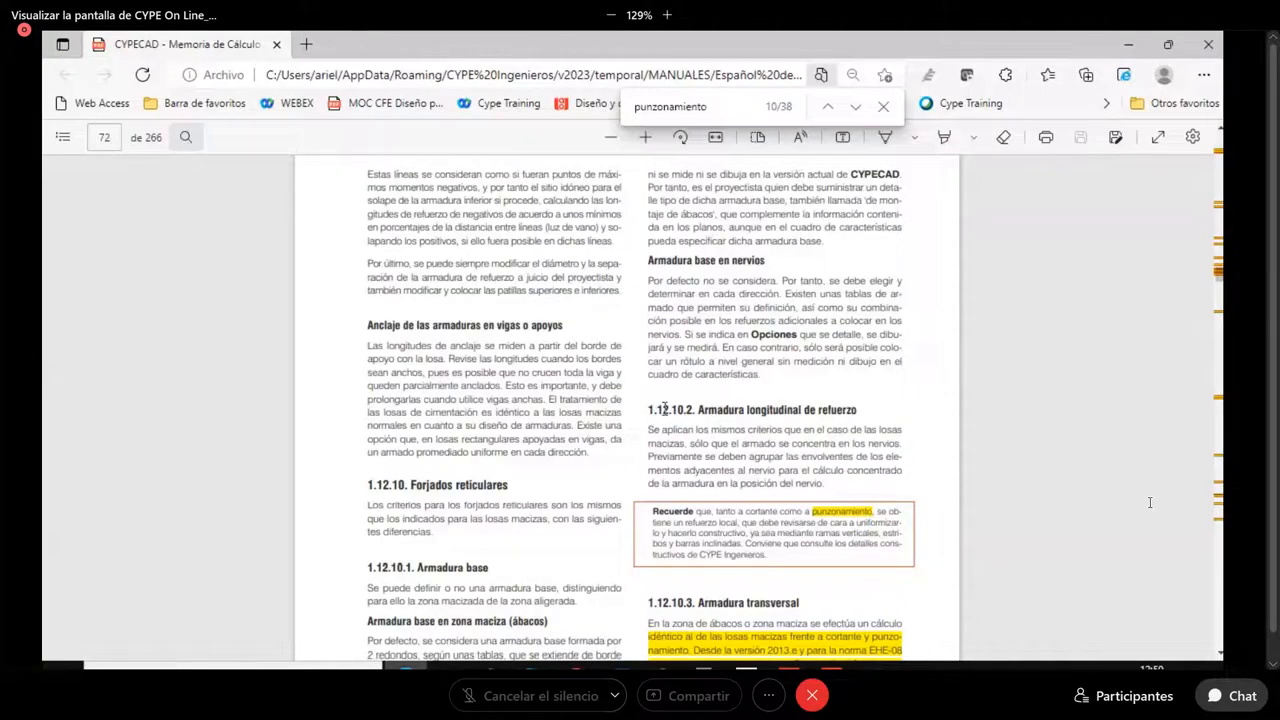
{"action": "scroll", "coordinate": [666, 410], "scroll_direction": "down", "scroll_amount": 10}
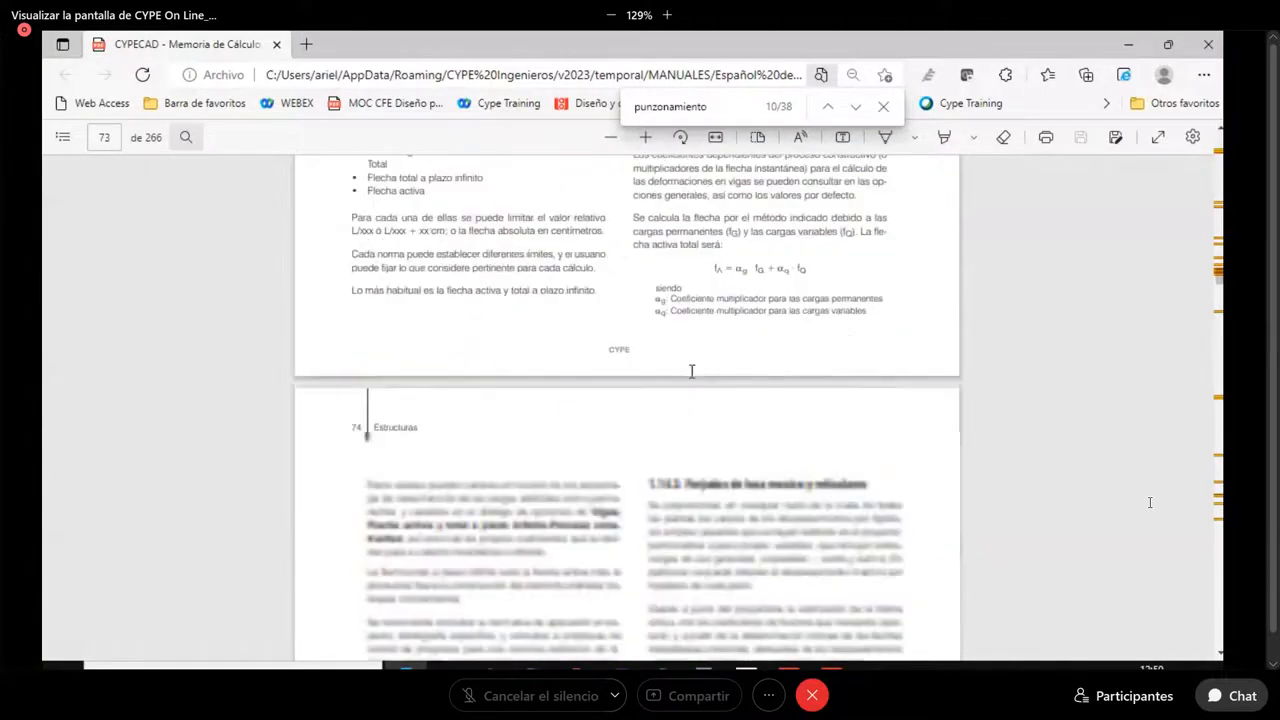
{"action": "scroll", "coordinate": [691, 371], "scroll_direction": "up", "scroll_amount": 15}
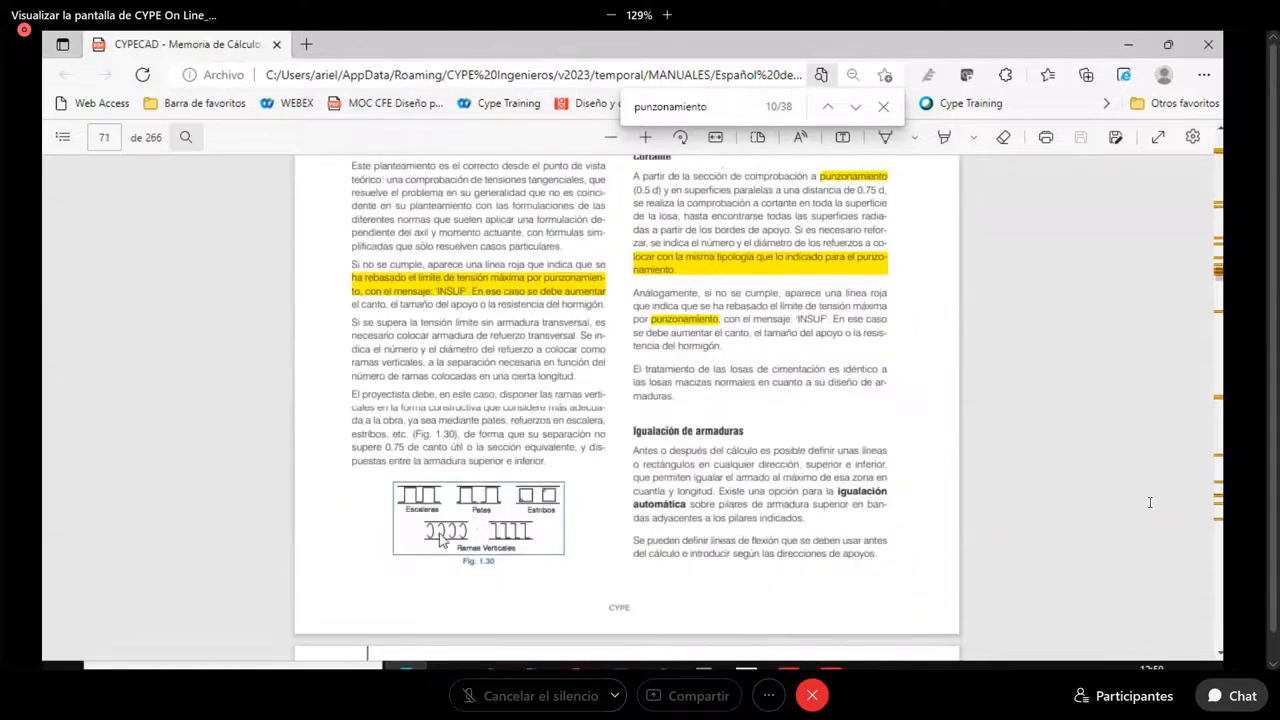
{"action": "scroll", "coordinate": [440, 540], "scroll_direction": "up", "scroll_amount": 5, "text": "ctrl"}
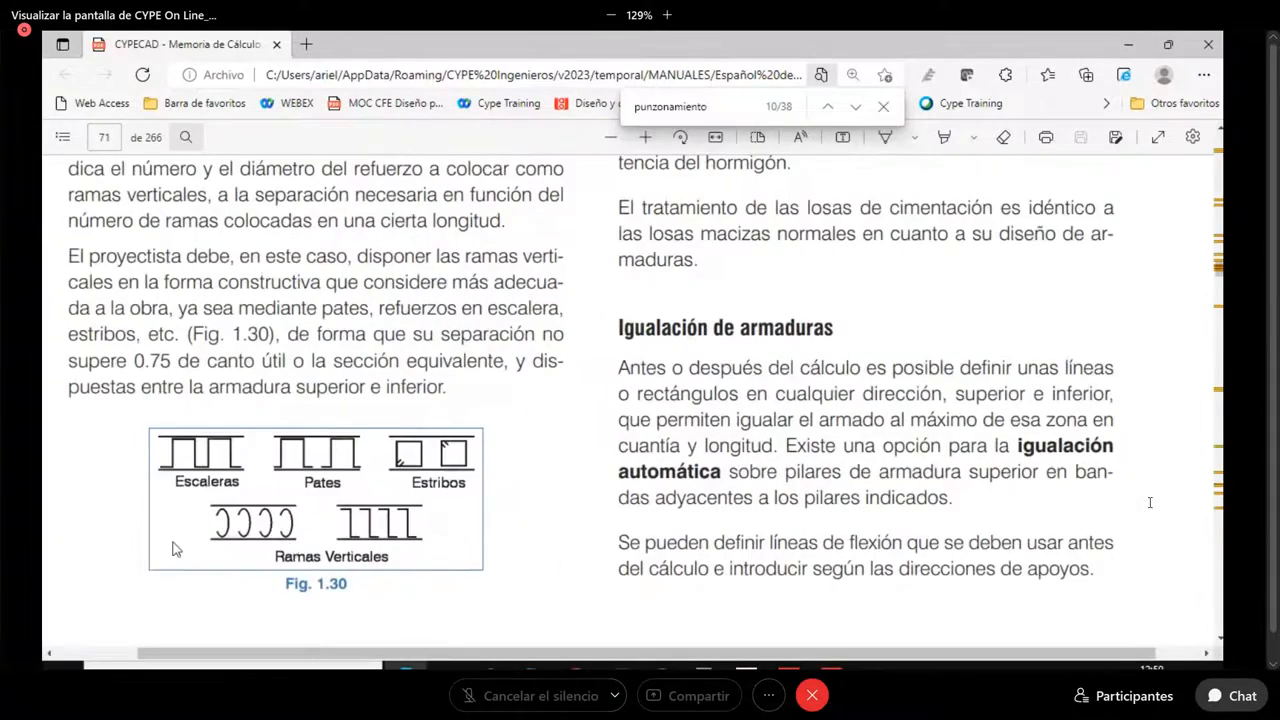
{"action": "scroll", "coordinate": [172, 549], "scroll_direction": "up", "scroll_amount": 1, "text": "ctrl"}
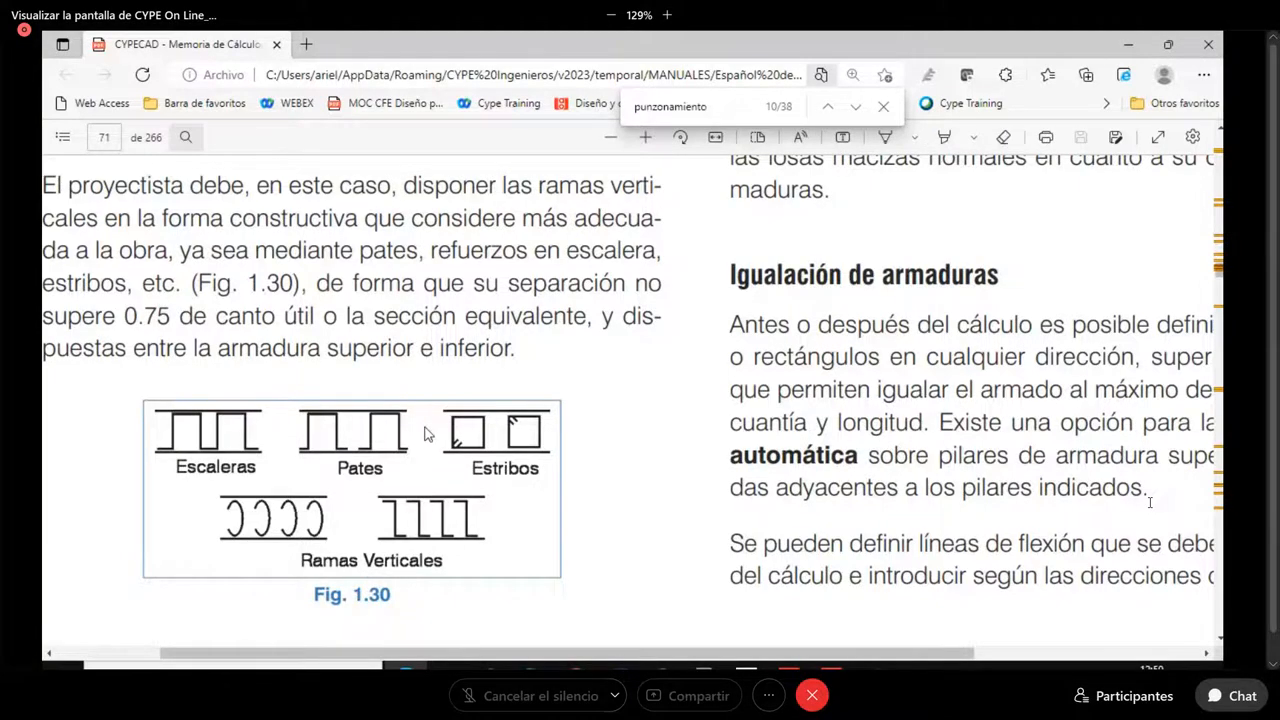
{"action": "scroll", "coordinate": [424, 433], "scroll_direction": "down", "scroll_amount": 3, "text": "ctrl"}
{"action": "scroll", "coordinate": [428, 433], "scroll_direction": "down", "scroll_amount": 2, "text": "ctrl"}
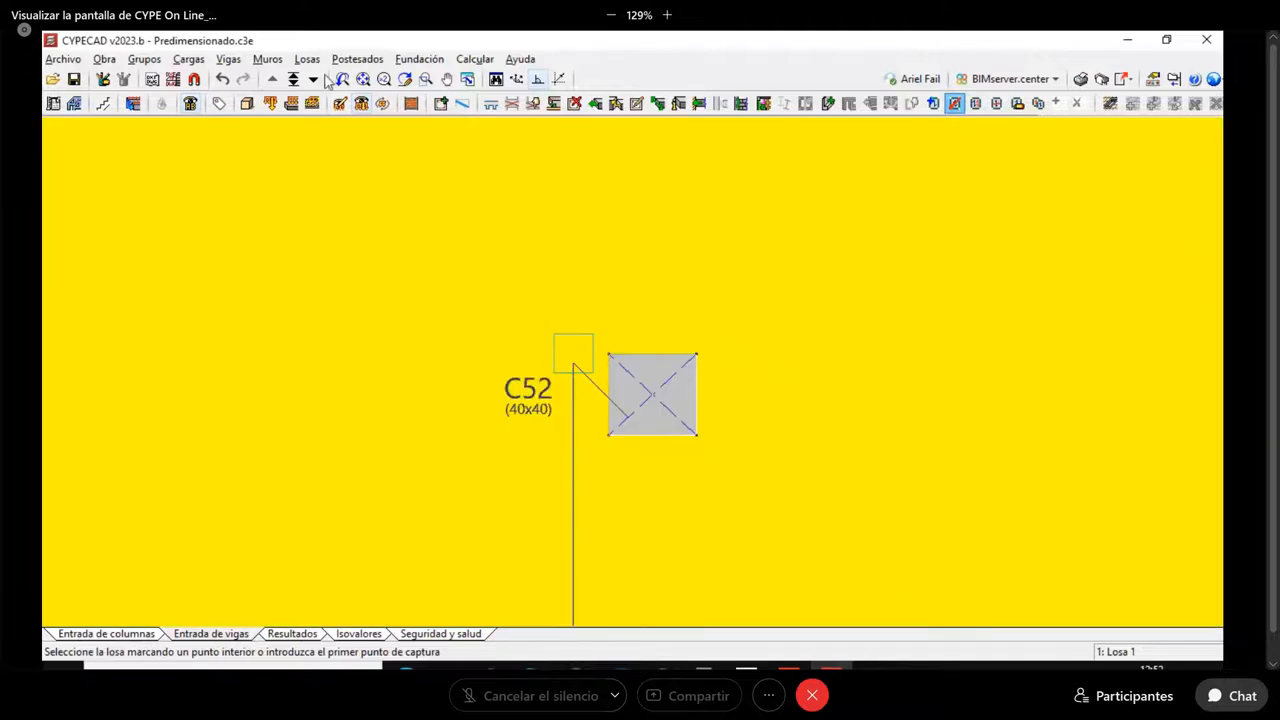
In the Resultados view, generate beam-type punching reinforcement at column C52 with tipo 1 and equal lengths of 150 cm from the support
{"action": "left_click", "coordinate": [307, 59]}
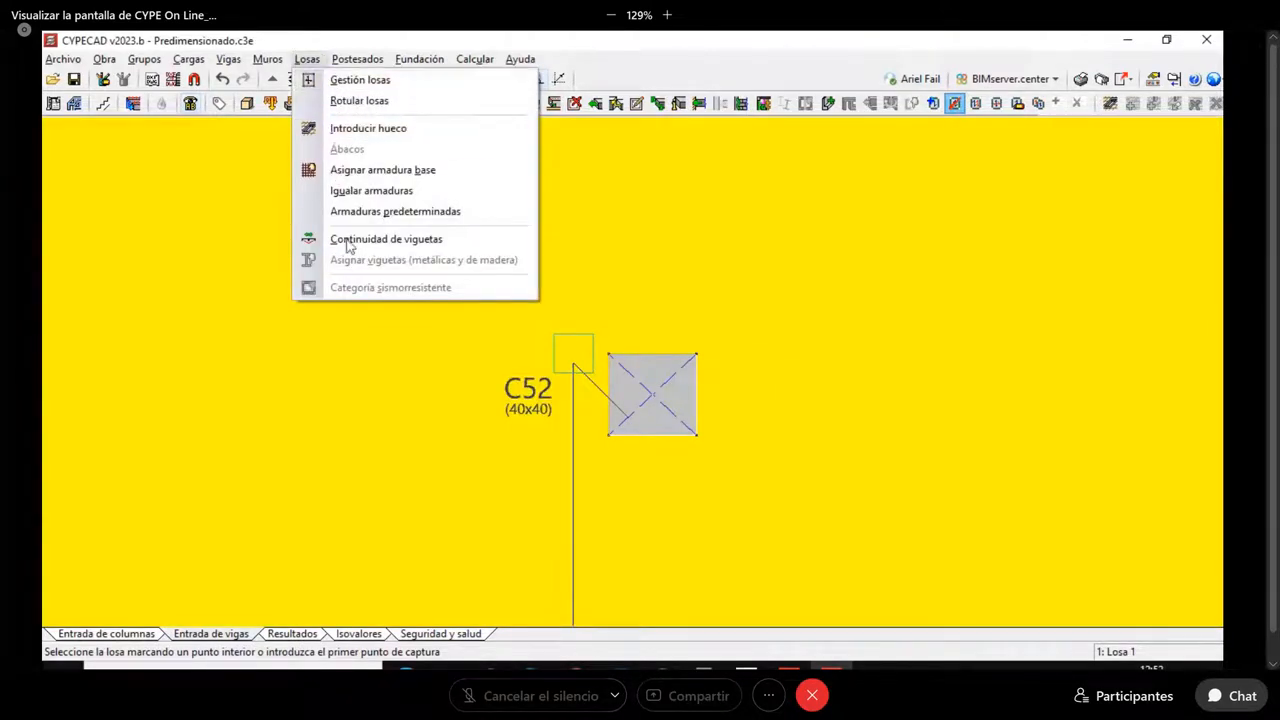
{"action": "left_click", "coordinate": [293, 634]}
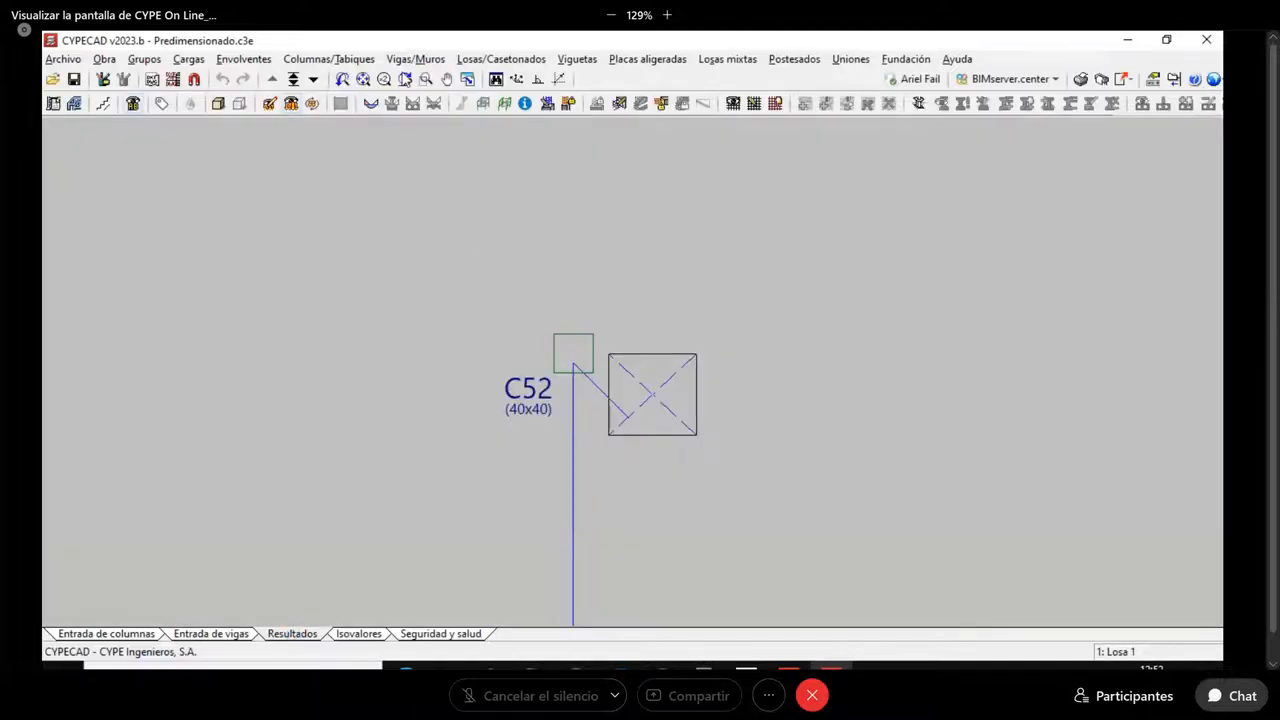
{"action": "left_click", "coordinate": [414, 59]}
{"action": "mouse_move", "coordinate": [501, 59]}
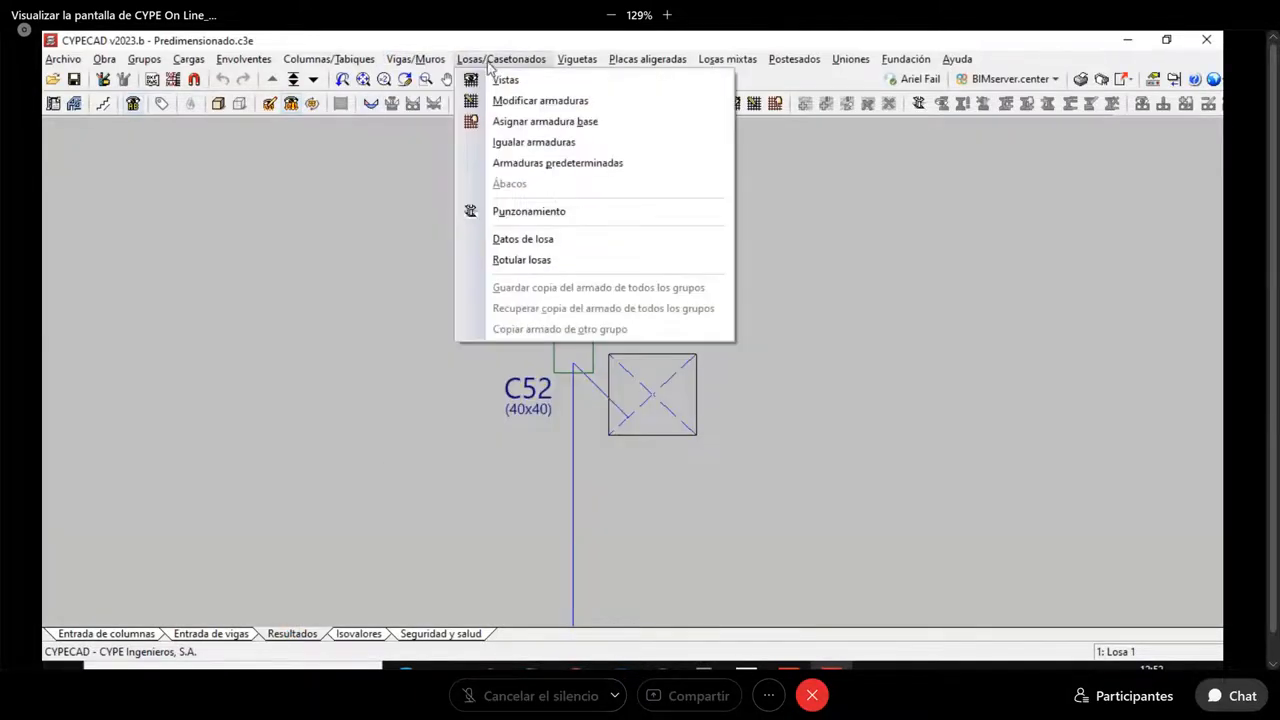
{"action": "left_click", "coordinate": [521, 214]}
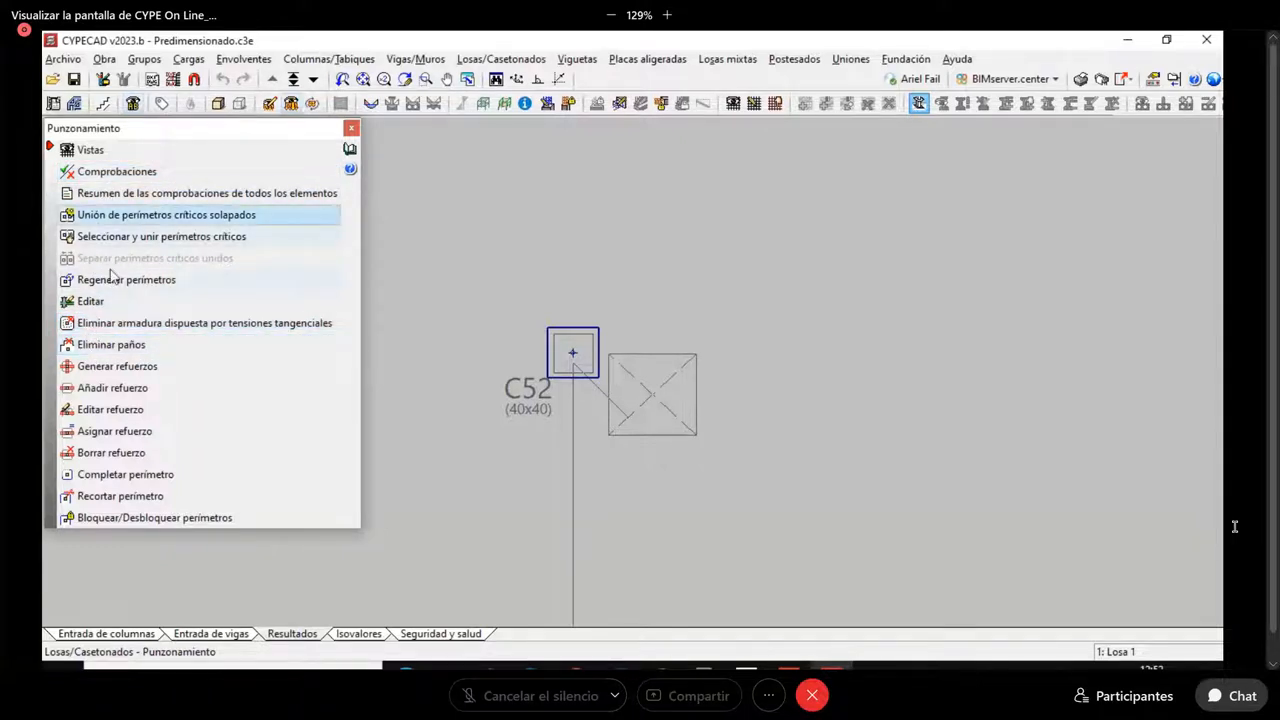
{"action": "left_click", "coordinate": [105, 366]}
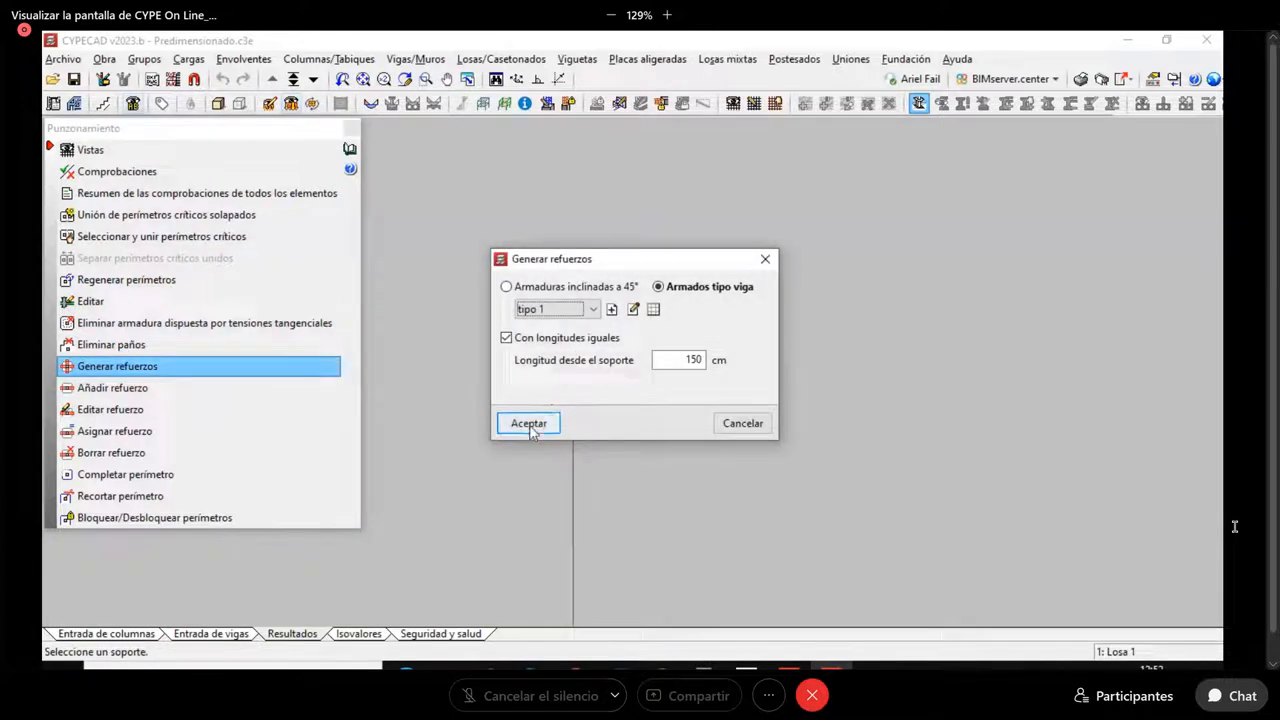
{"action": "left_click", "coordinate": [528, 424]}
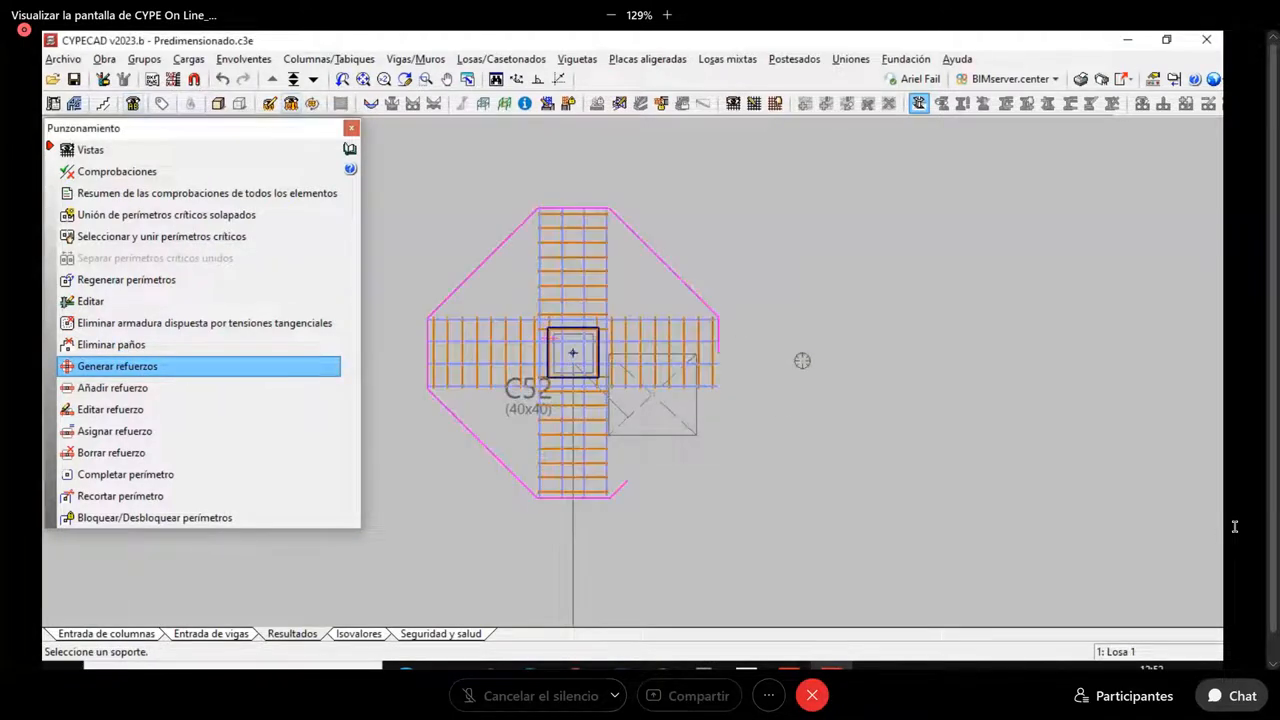
Delete both crossing beam-type punching reinforcements, vertical and horizontal, at column C52
{"action": "scroll", "coordinate": [607, 403], "scroll_direction": "up", "scroll_amount": 1}
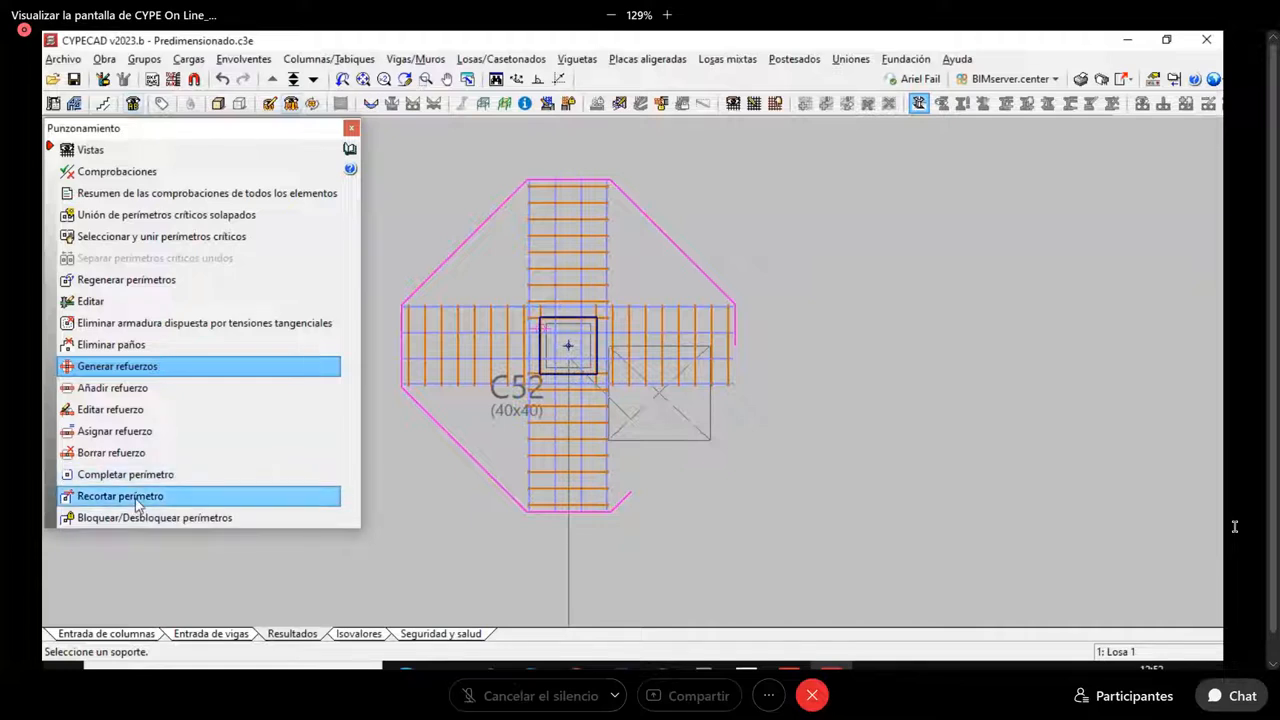
{"action": "left_click", "coordinate": [100, 455]}
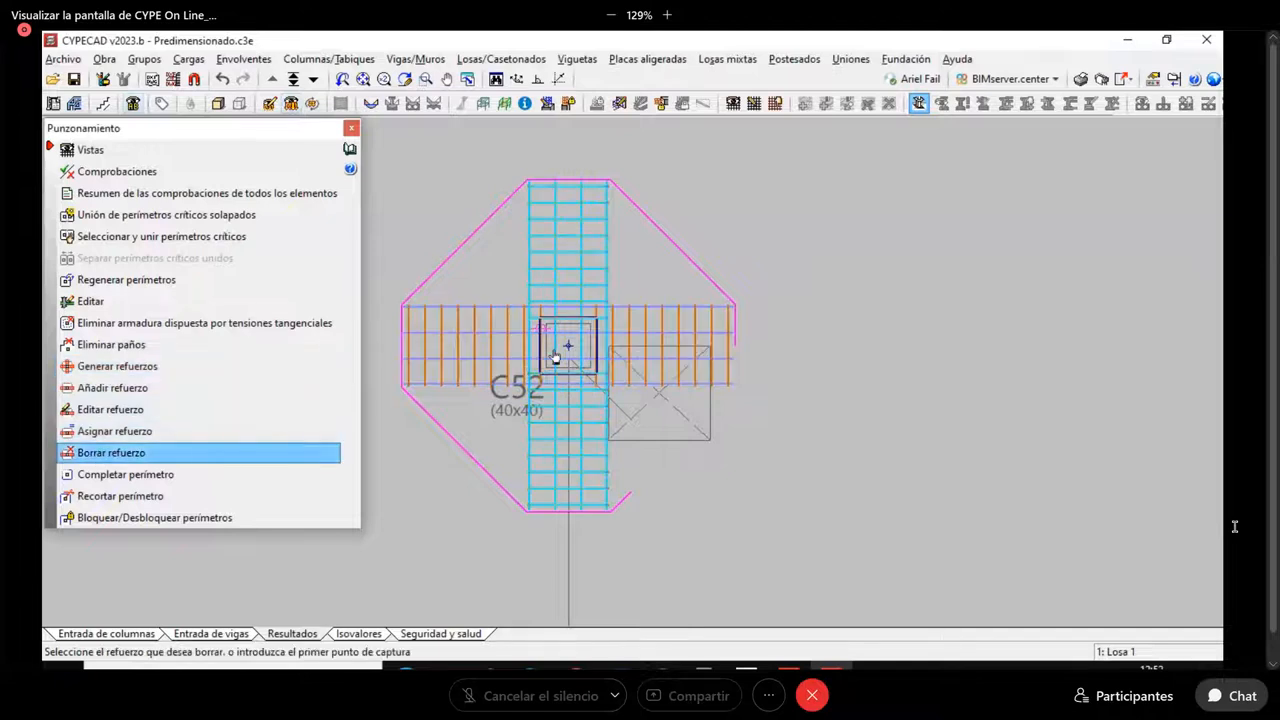
{"action": "left_click", "coordinate": [574, 380]}
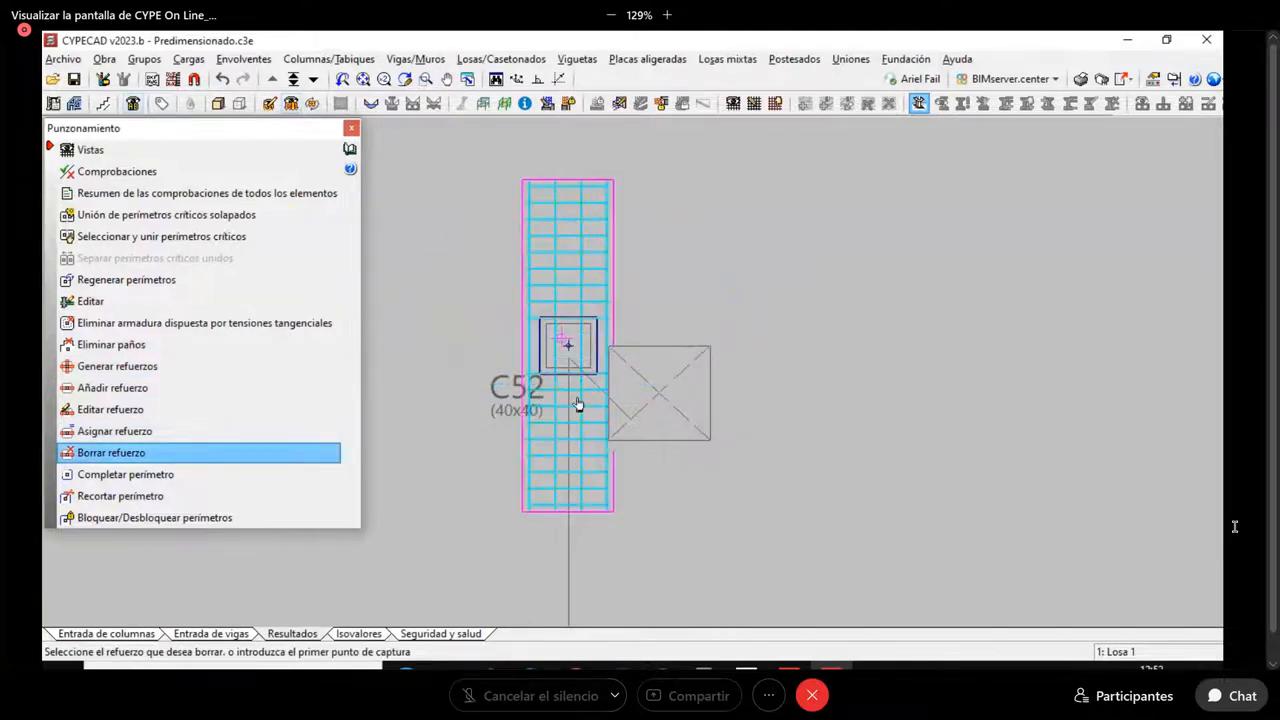
{"action": "left_click", "coordinate": [574, 403]}
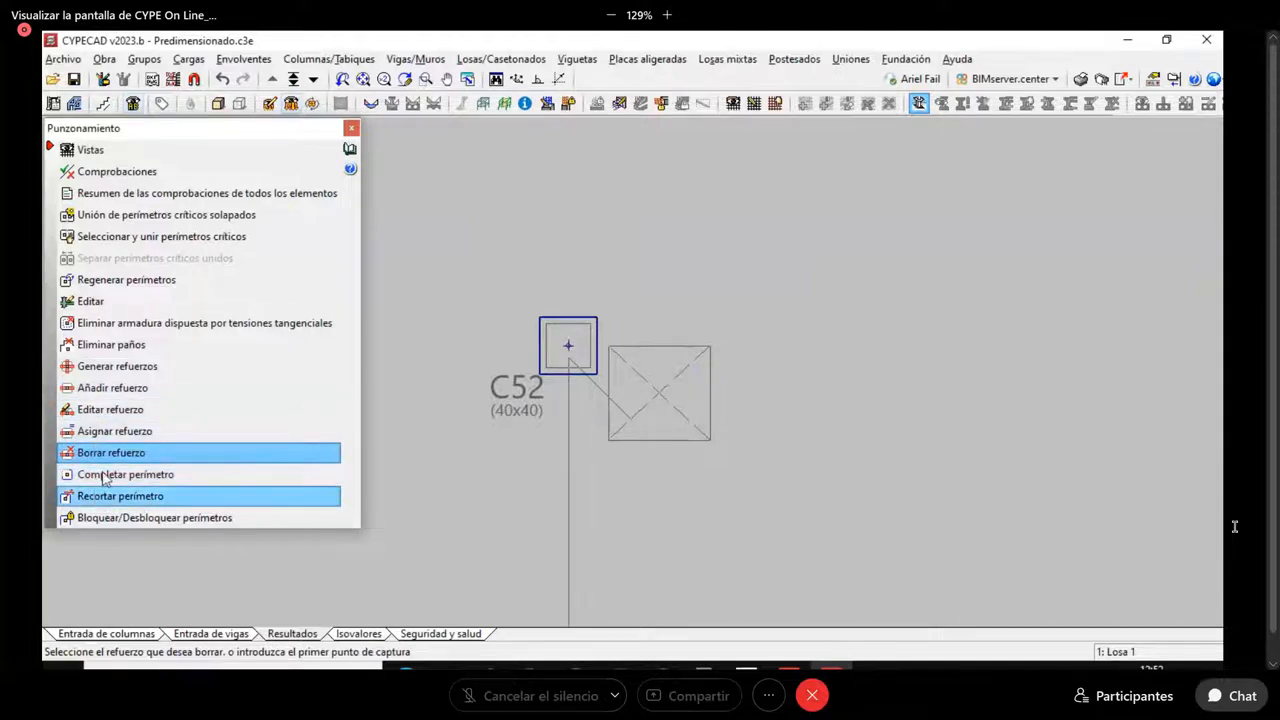
{"action": "left_click", "coordinate": [100, 475]}
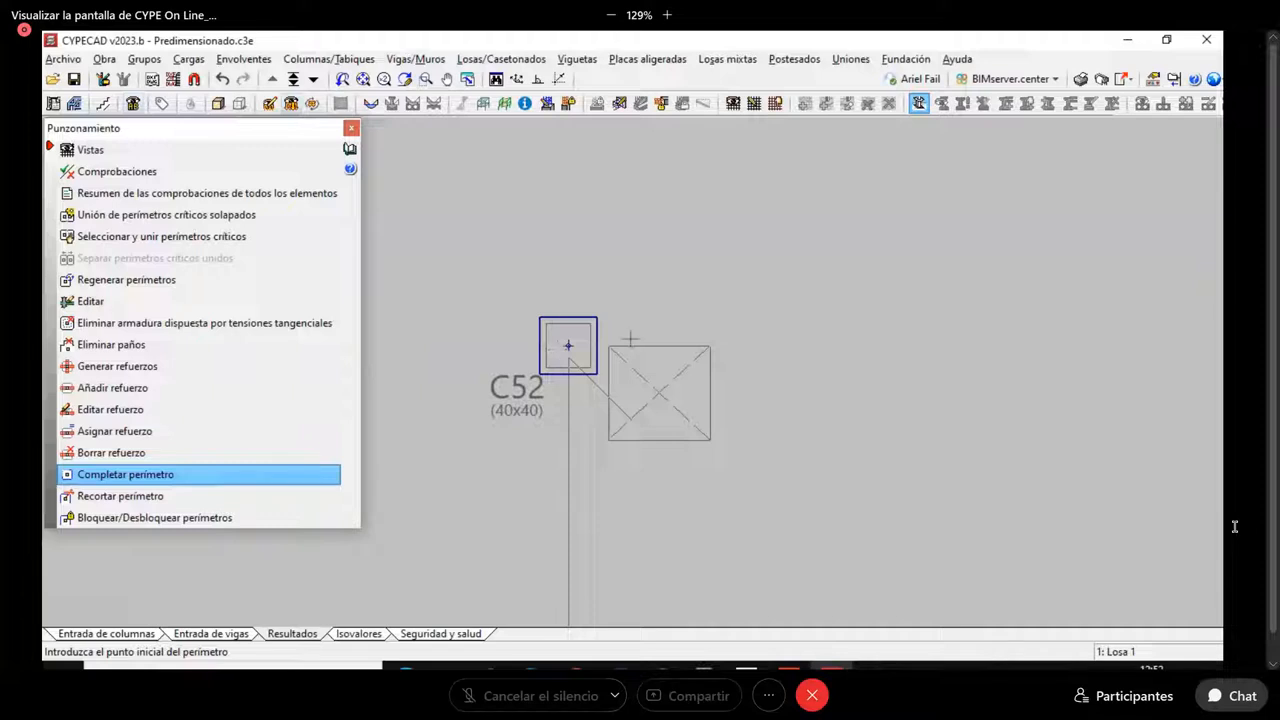
{"action": "left_click", "coordinate": [652, 345]}
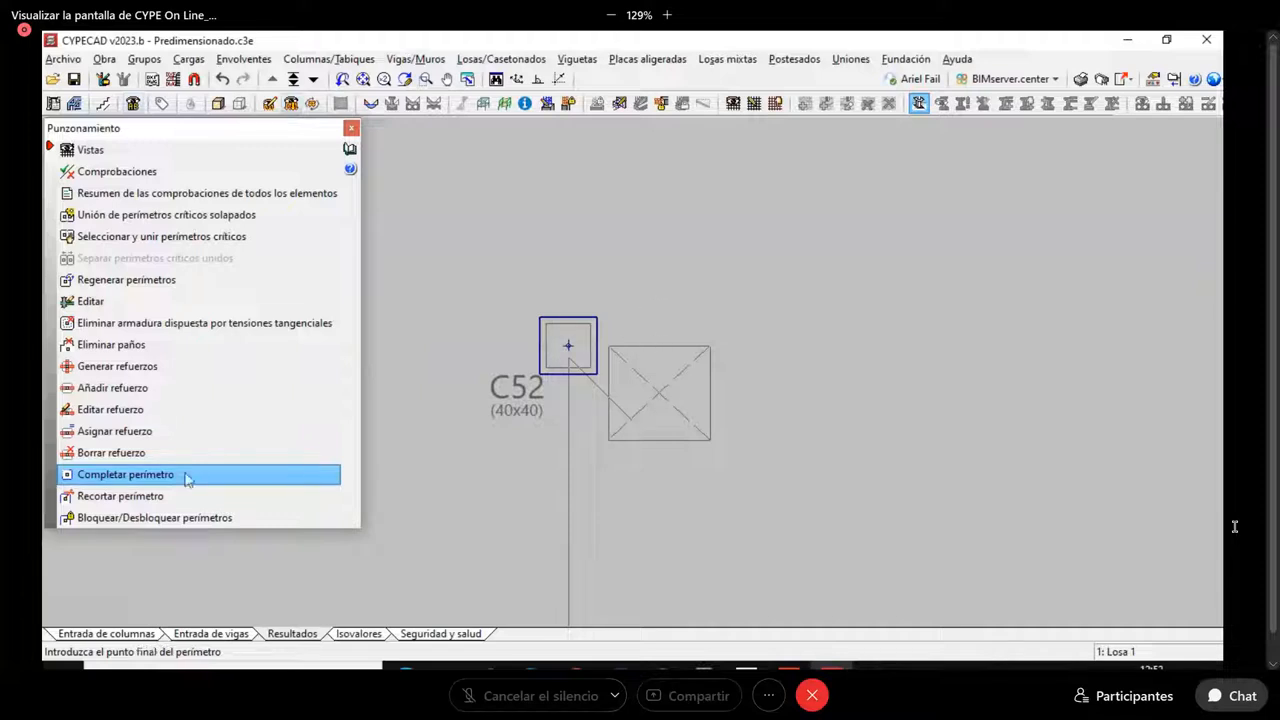
{"action": "left_click", "coordinate": [90, 500]}
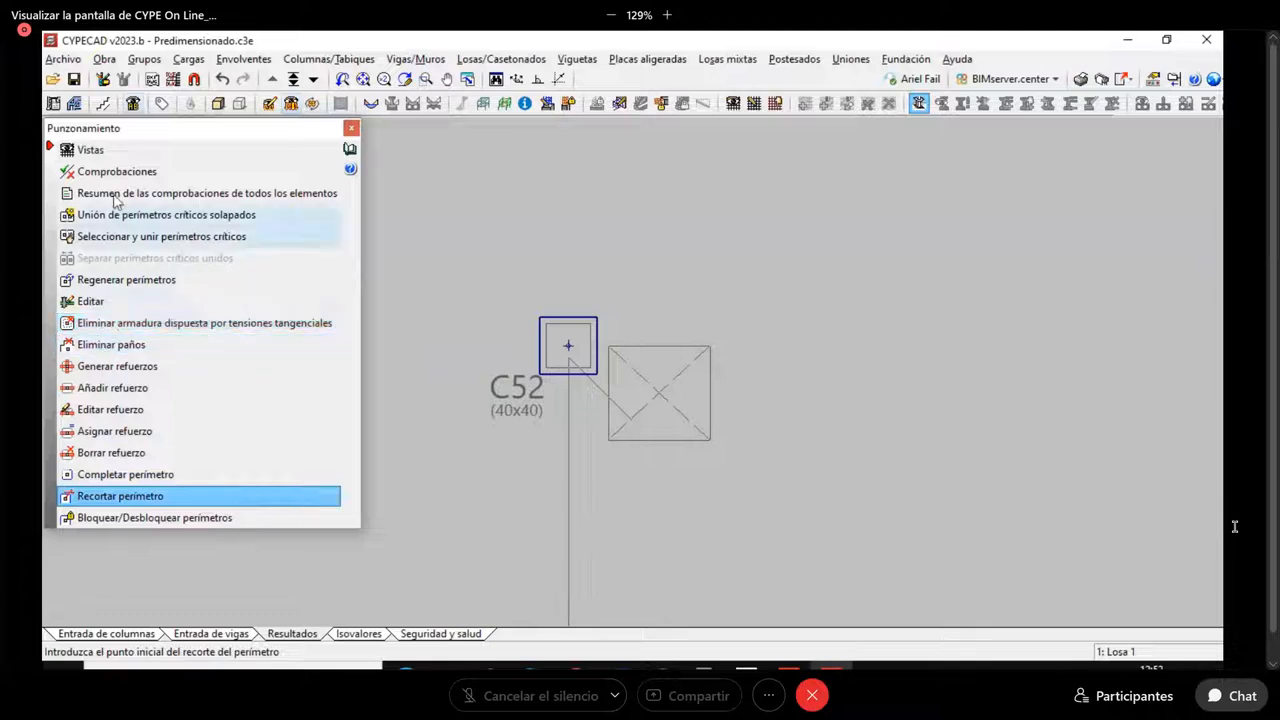
Regenerate the critical punching perimeter around column C52 and leave the punching editor
{"action": "left_click", "coordinate": [105, 286]}
{"action": "scroll", "coordinate": [552, 396], "scroll_direction": "up", "scroll_amount": 6}
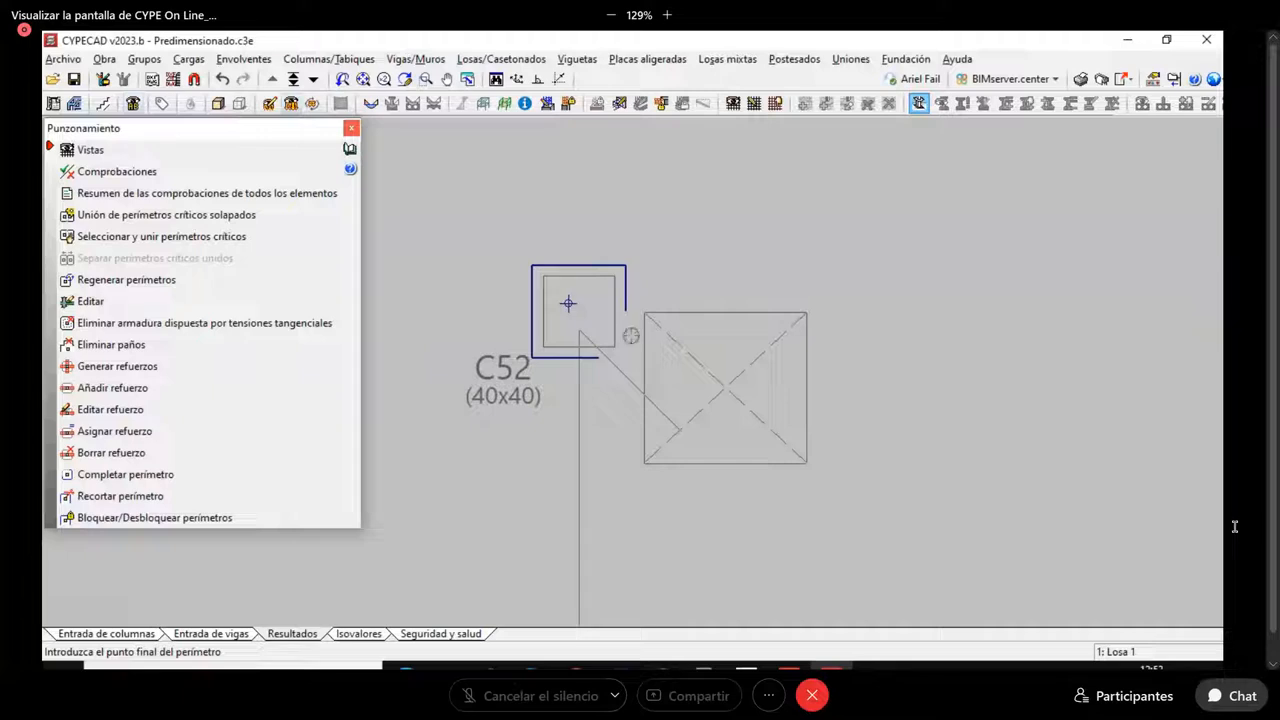
{"action": "scroll", "coordinate": [628, 336], "scroll_direction": "down", "scroll_amount": 2}
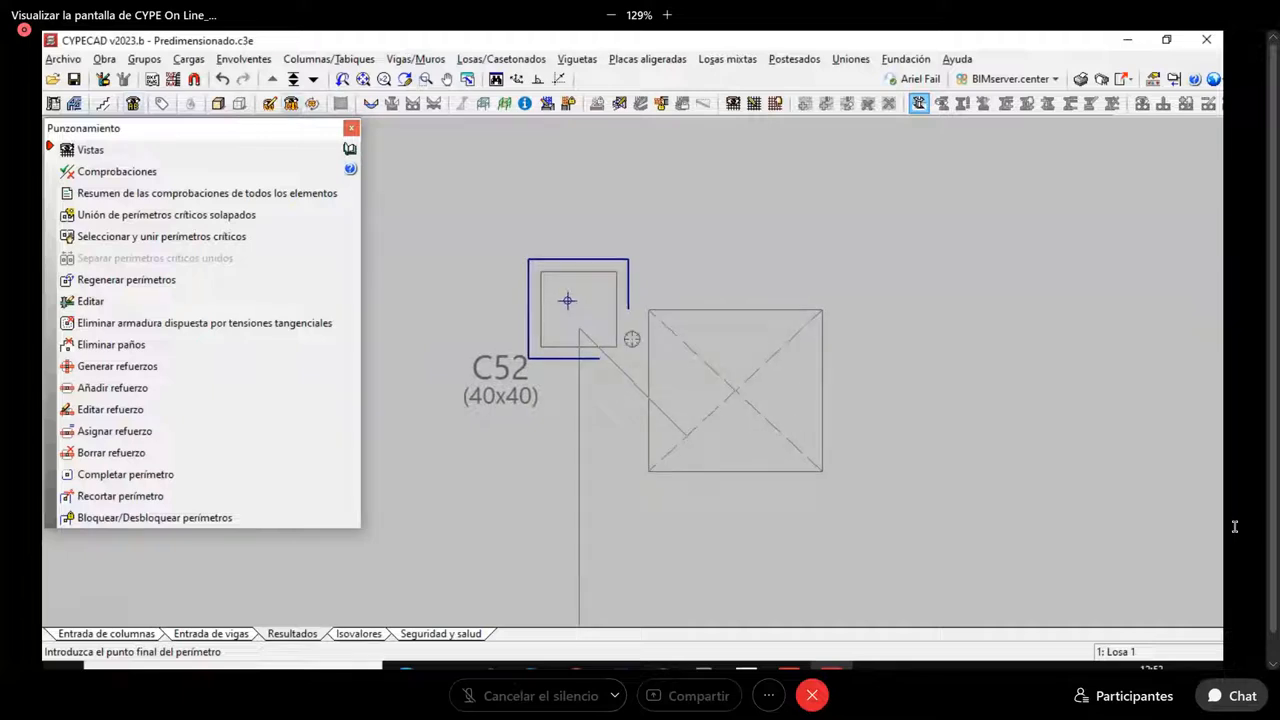
{"action": "left_click", "coordinate": [351, 129]}
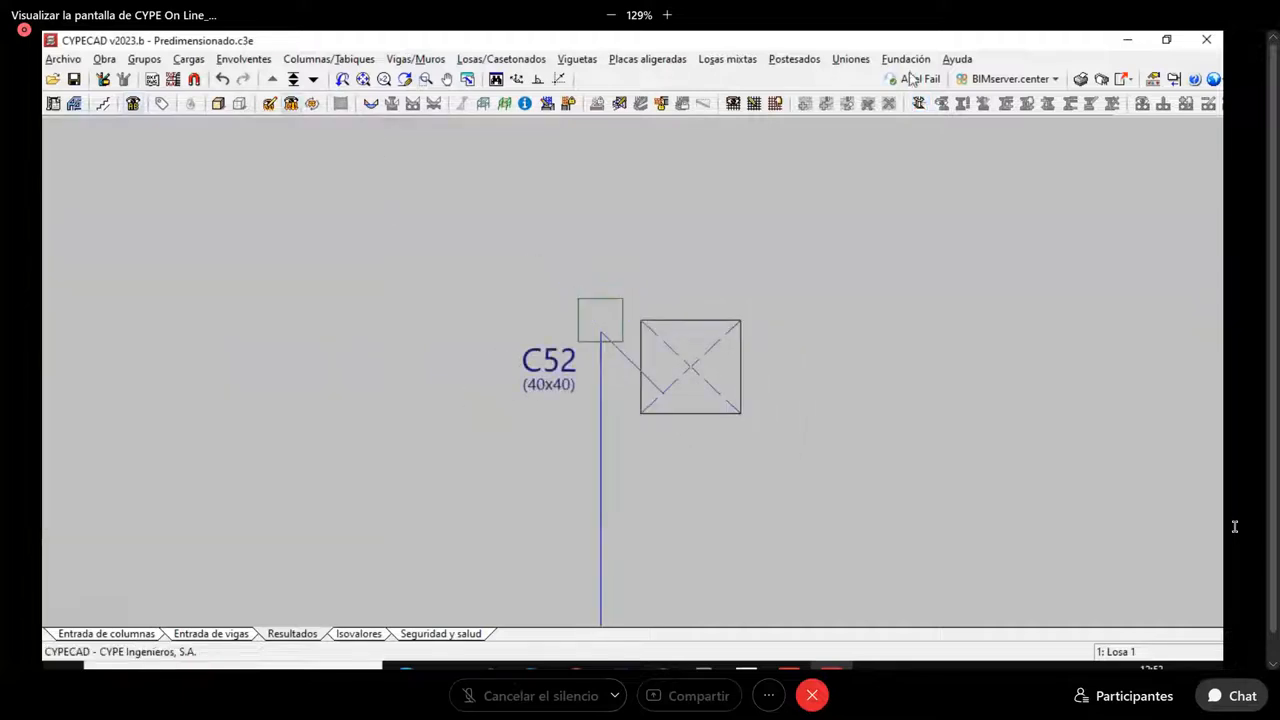
In the Entrada de vigas view, check the solid slab data beside column C52 and close it without changes
{"action": "left_click", "coordinate": [238, 632]}
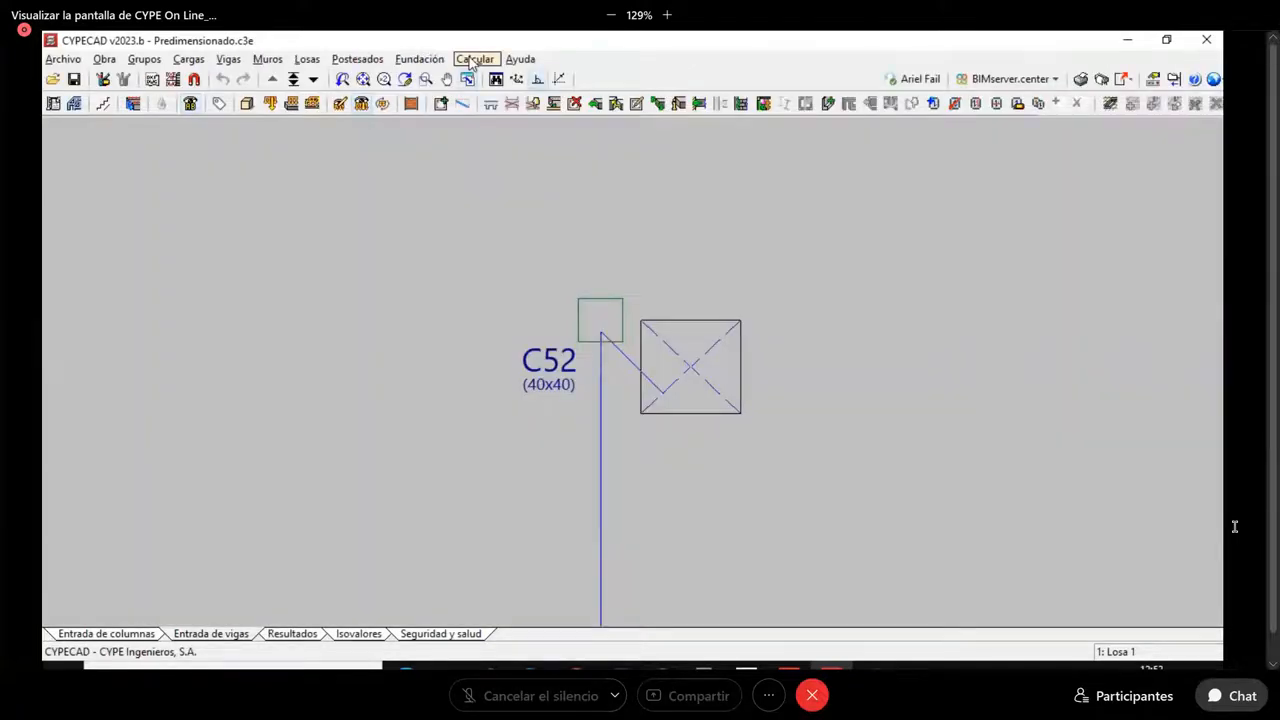
{"action": "left_click", "coordinate": [472, 60]}
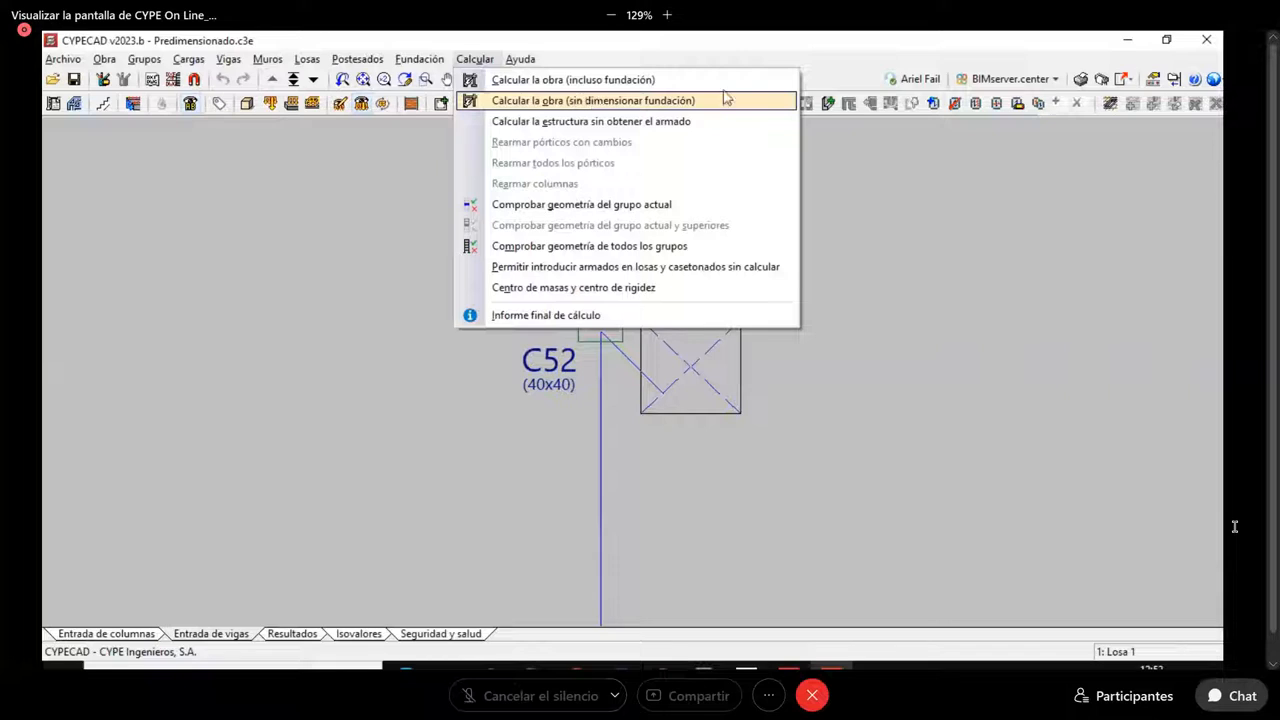
{"action": "left_click", "coordinate": [1038, 147]}
{"action": "left_click", "coordinate": [1016, 106]}
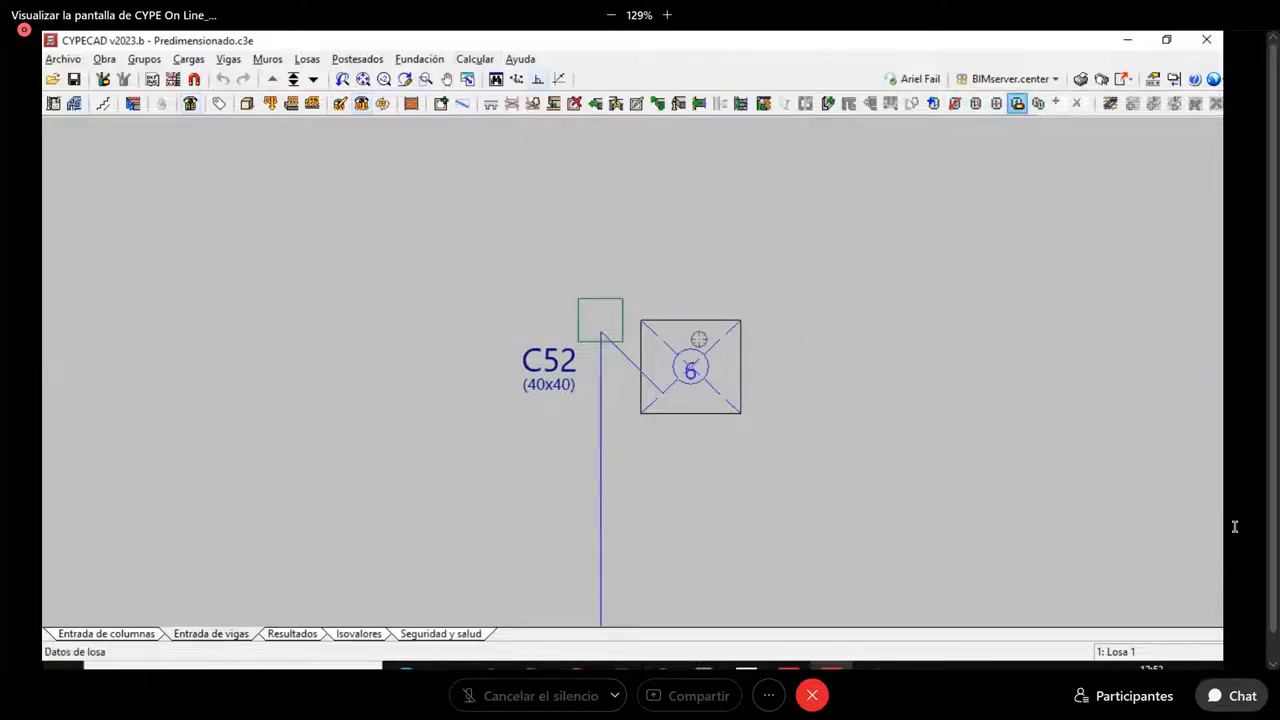
{"action": "left_click", "coordinate": [755, 295]}
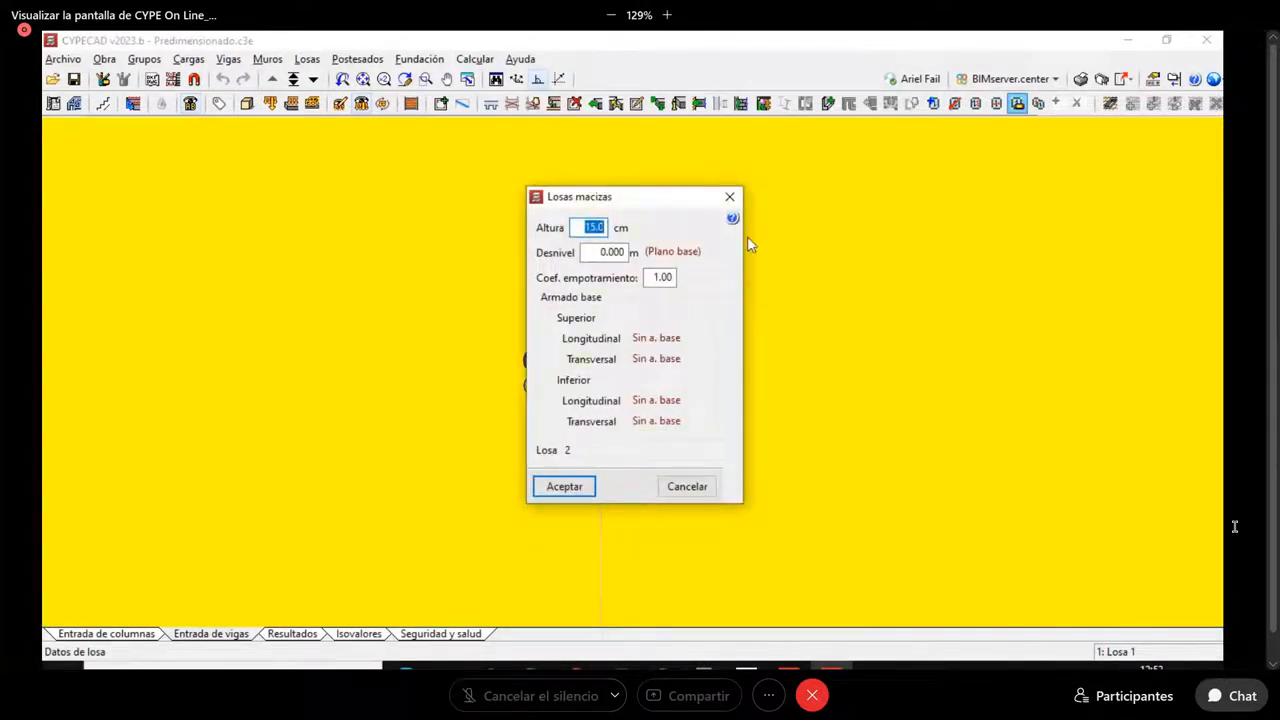
{"action": "left_click", "coordinate": [730, 196]}
Calculate the whole job including the foundation, dismiss the calculation error report, and return to the Resultados view
{"action": "left_click", "coordinate": [468, 60]}
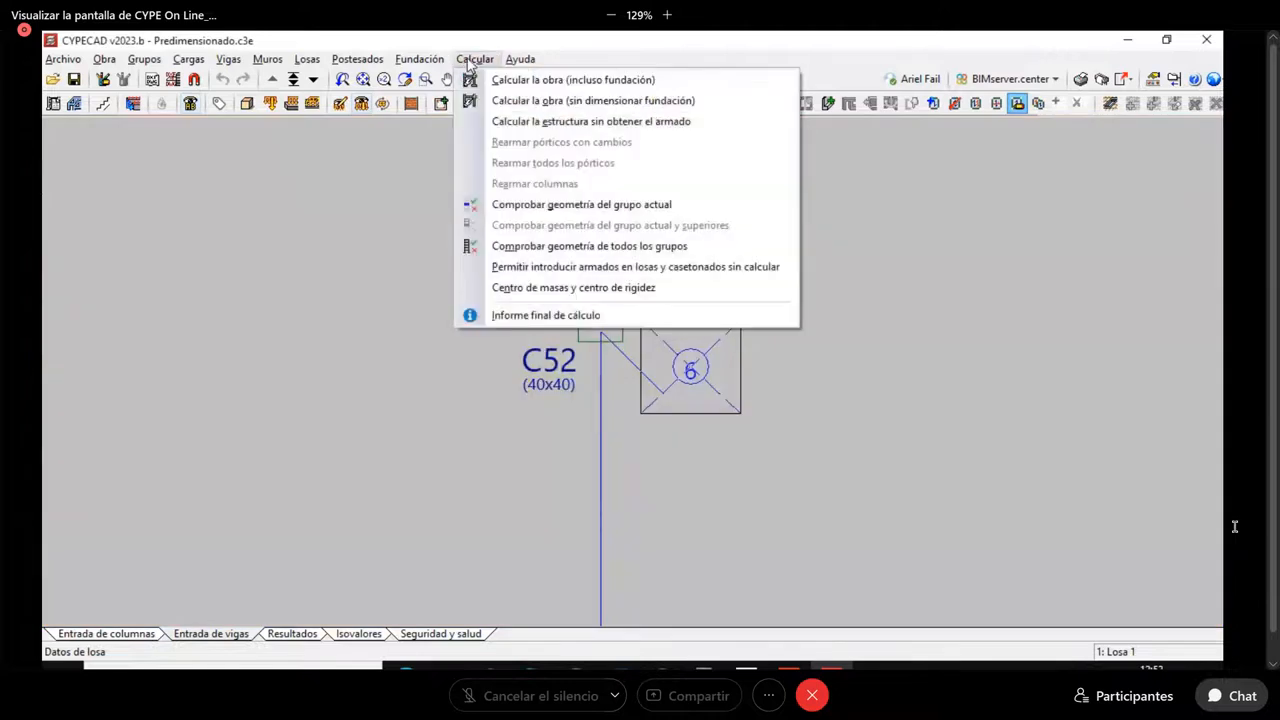
{"action": "left_click", "coordinate": [585, 82]}
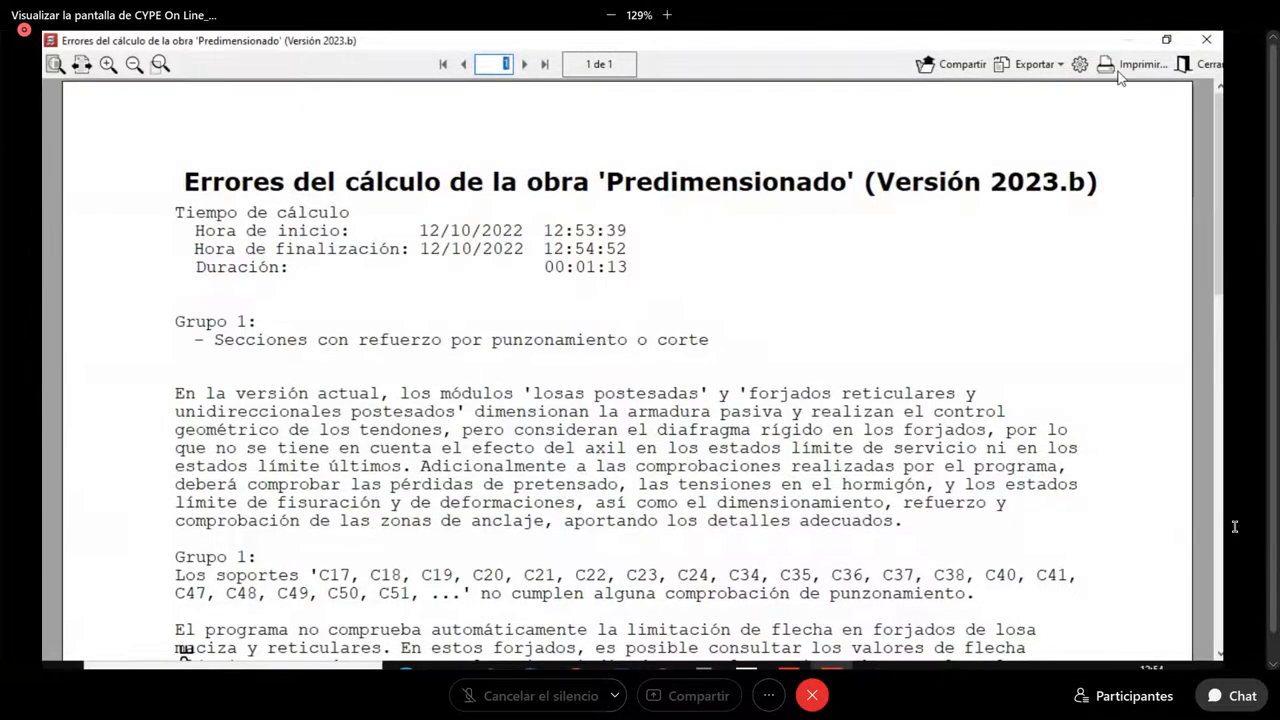
{"action": "left_click", "coordinate": [1206, 41]}
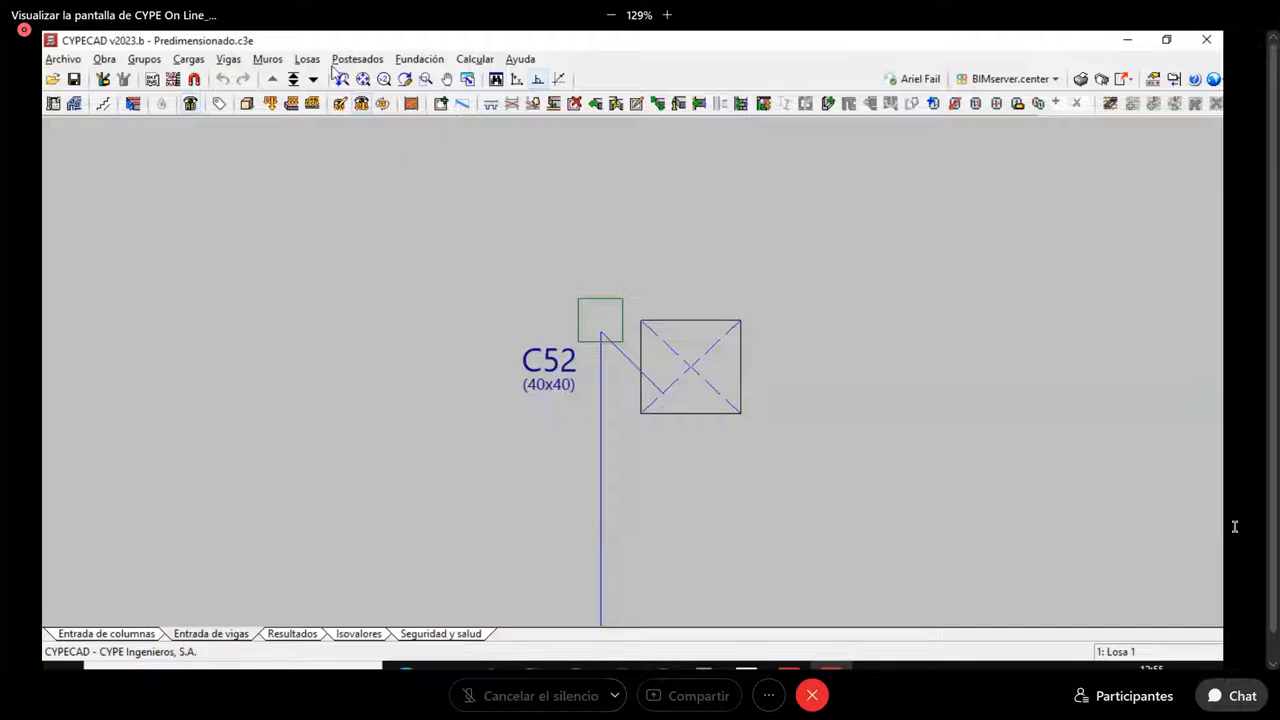
{"action": "left_click", "coordinate": [285, 633]}
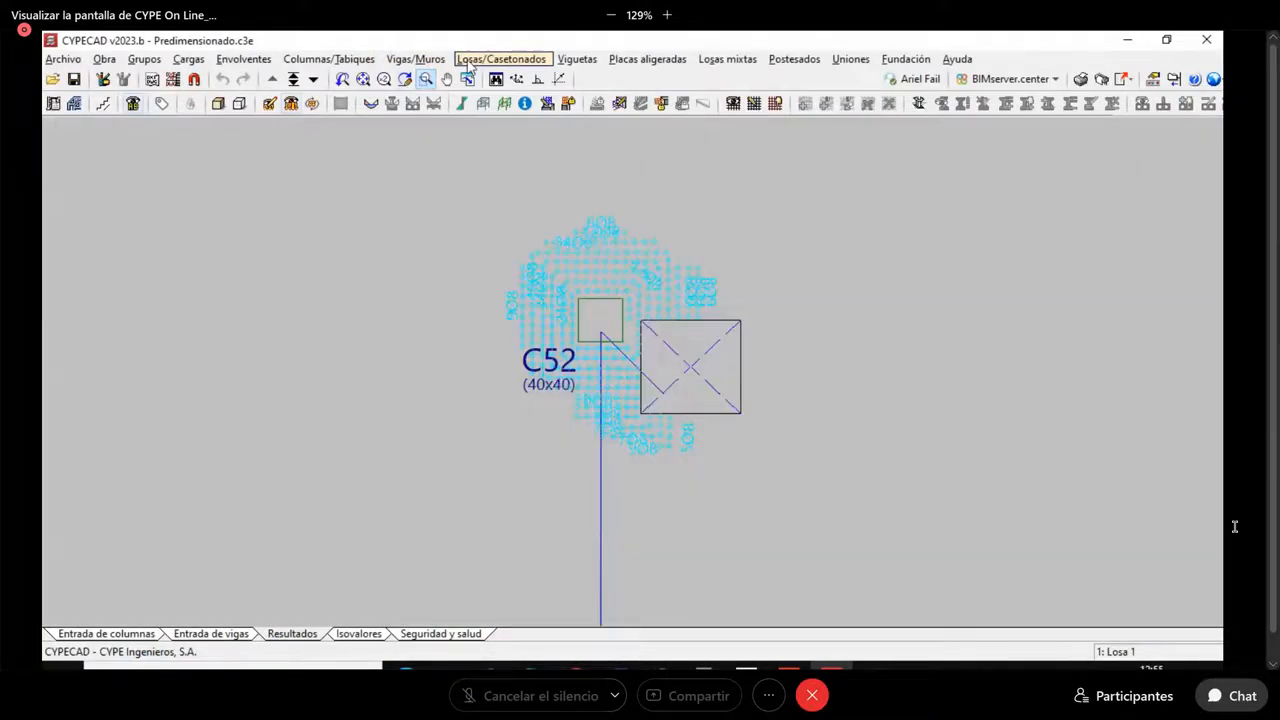
Generate beam-type punching shear reinforcement of tipo 1 with equal lengths around column C52
{"action": "left_click", "coordinate": [475, 60]}
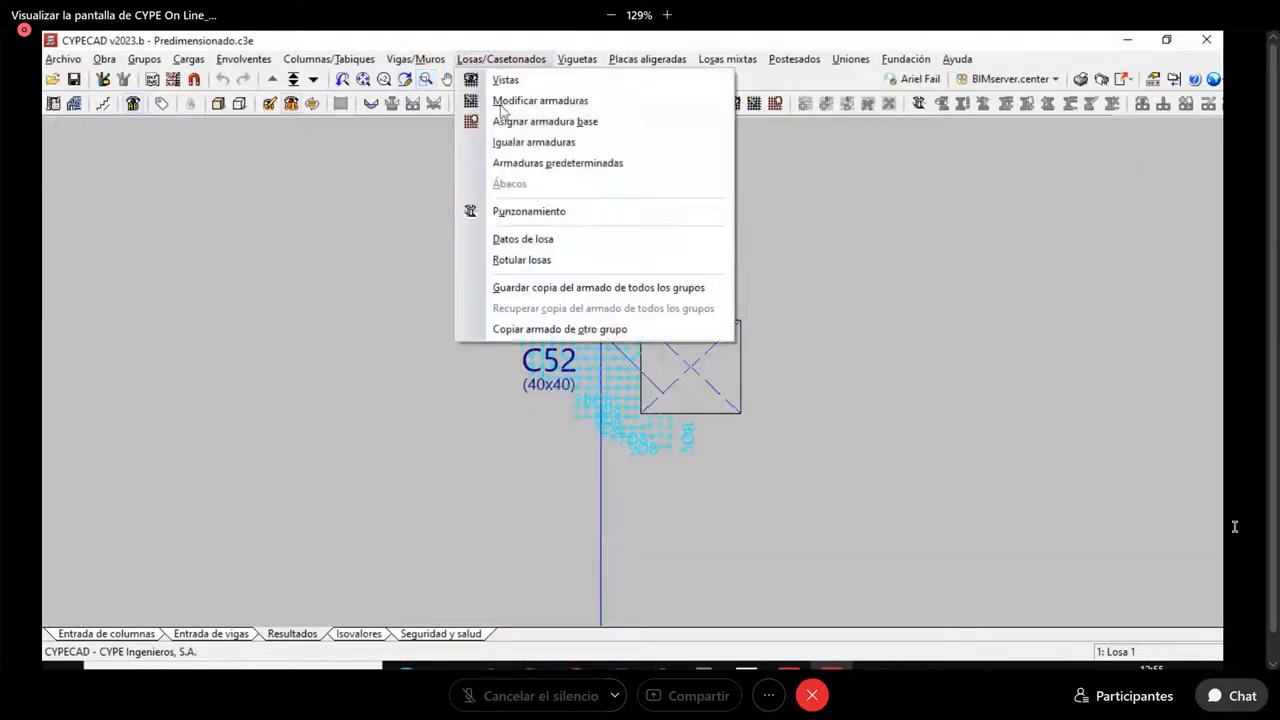
{"action": "left_click", "coordinate": [906, 258]}
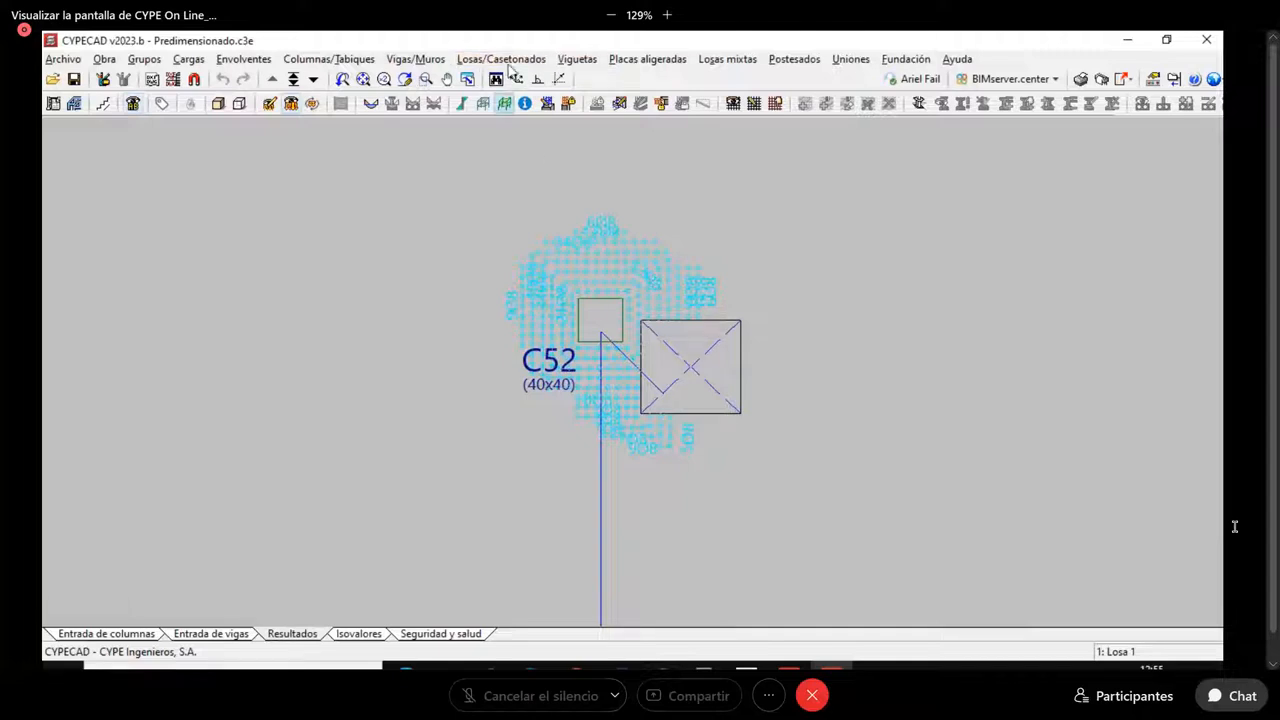
{"action": "left_click", "coordinate": [506, 62]}
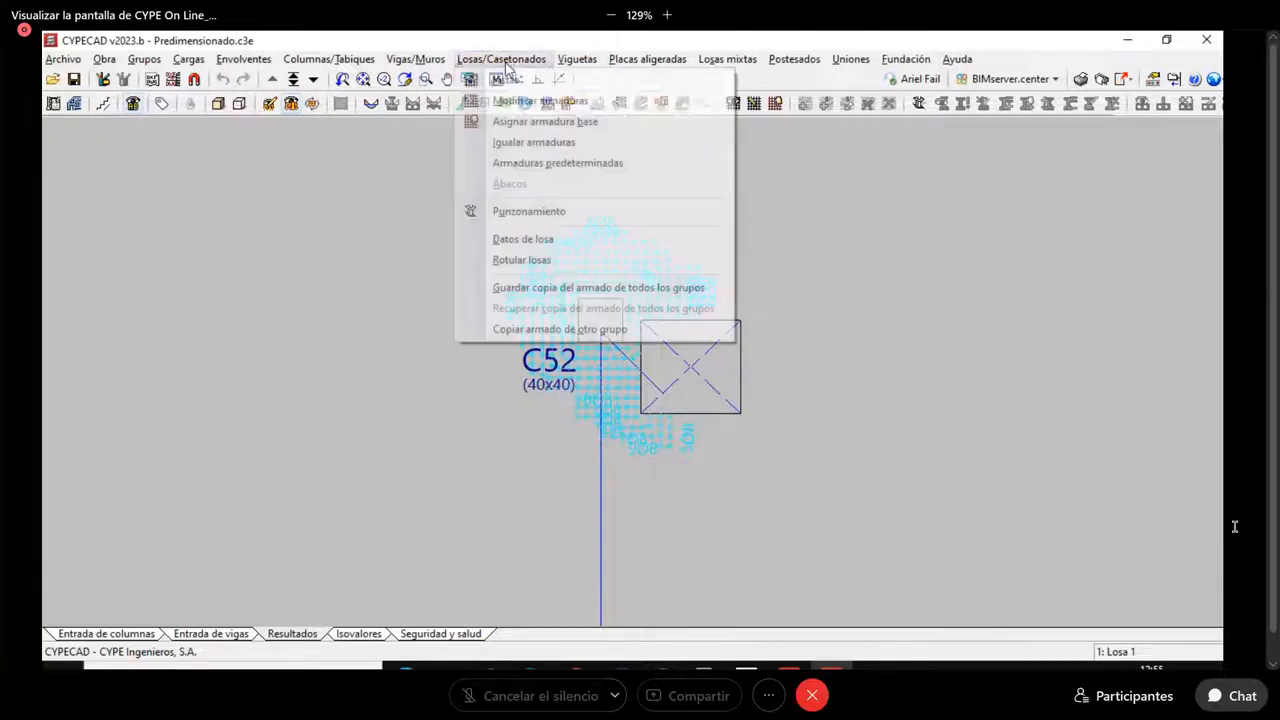
{"action": "left_click", "coordinate": [515, 211]}
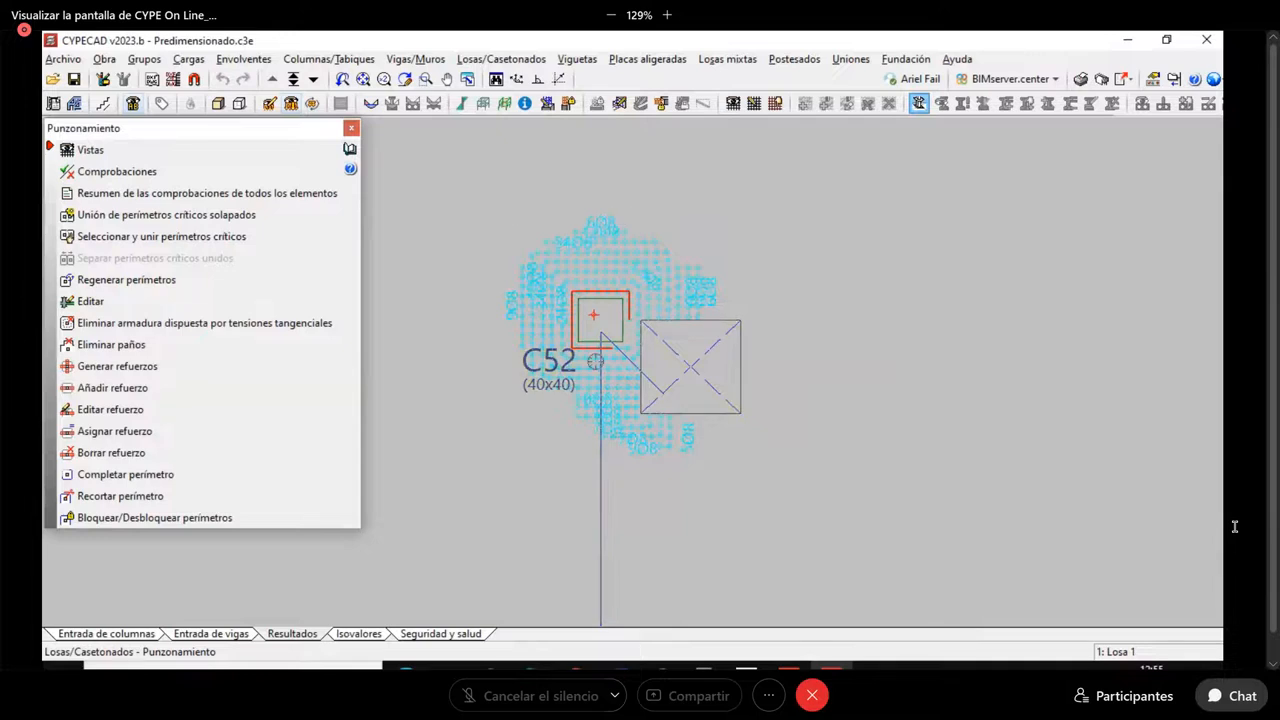
{"action": "scroll", "coordinate": [600, 322], "scroll_direction": "up", "scroll_amount": 3}
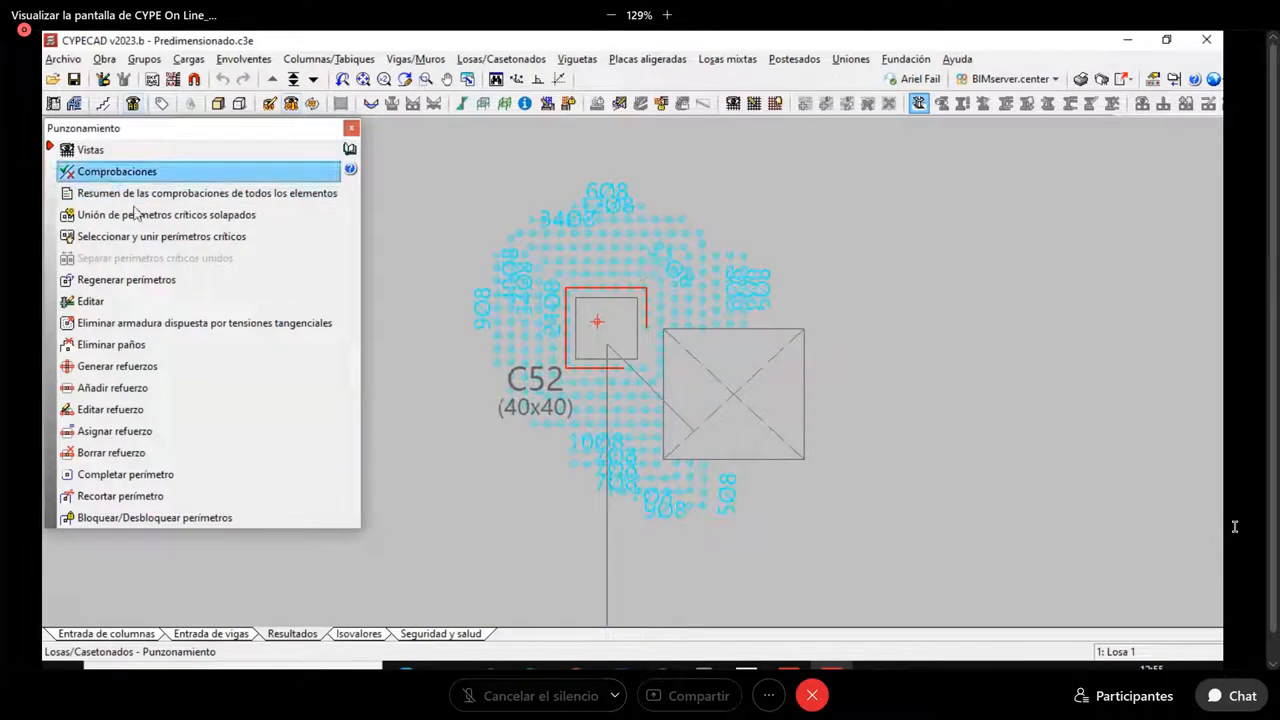
{"action": "left_click", "coordinate": [85, 372]}
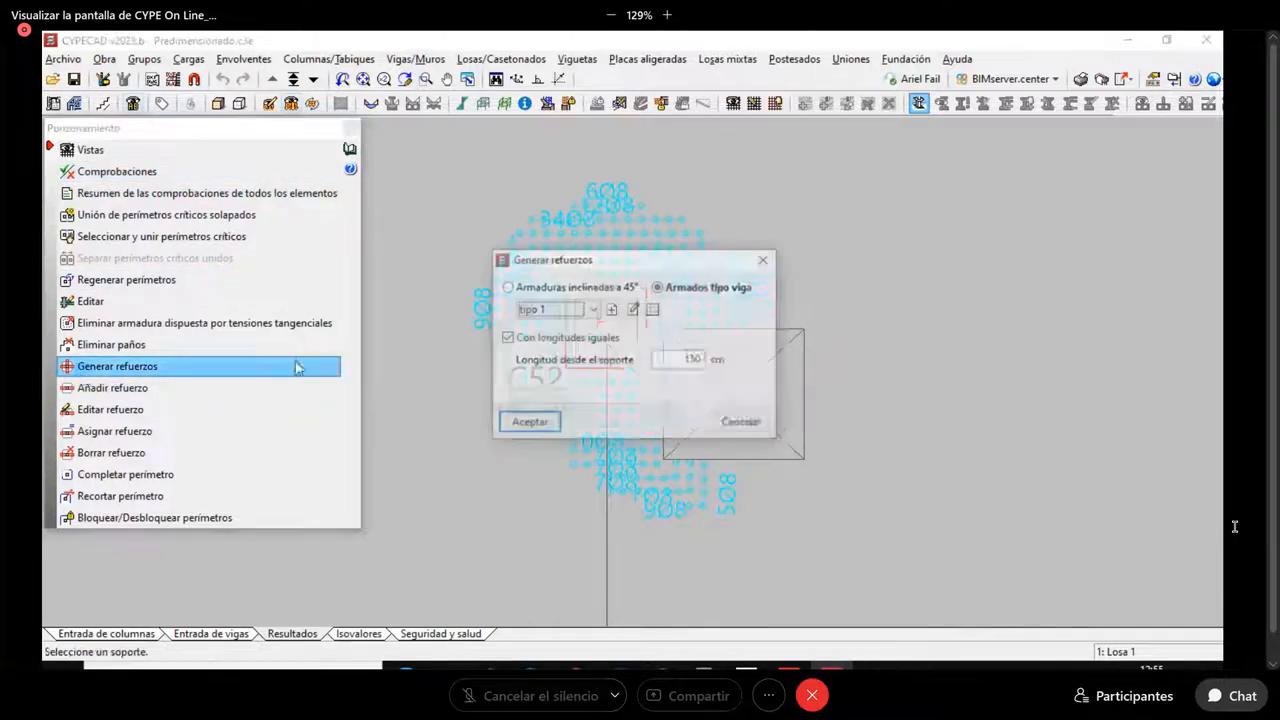
{"action": "left_click", "coordinate": [530, 424]}
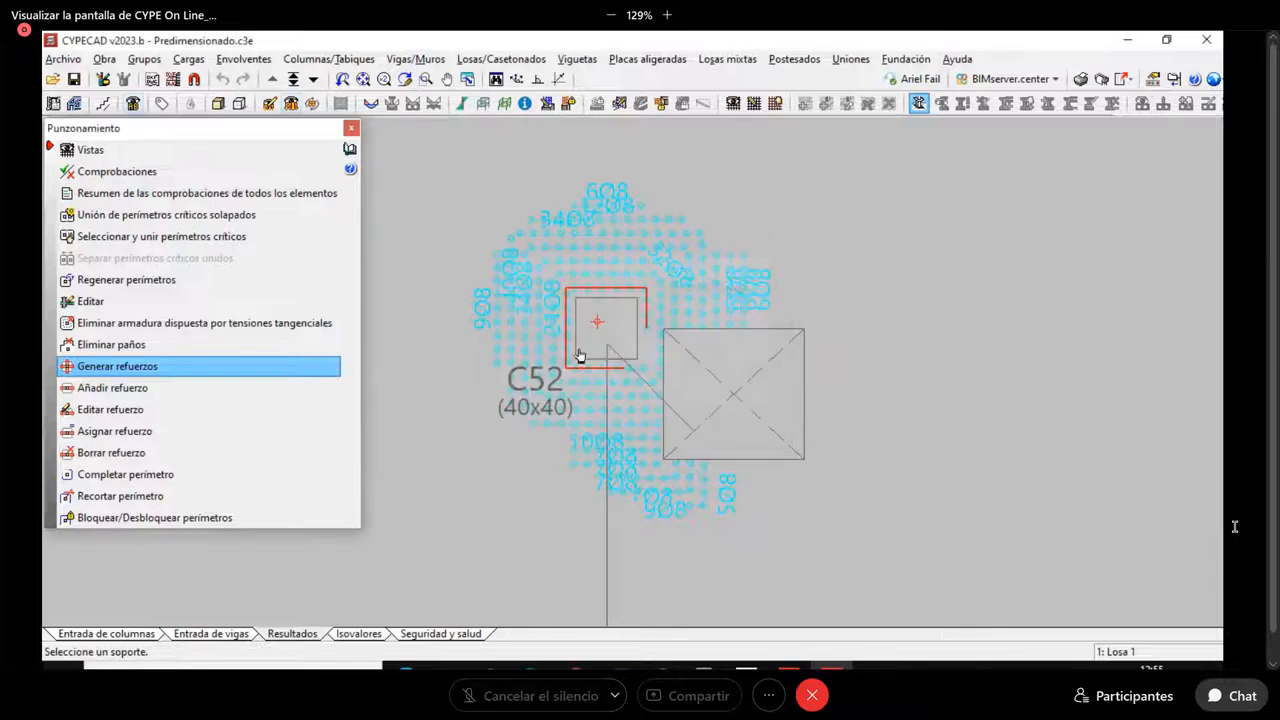
{"action": "left_click", "coordinate": [598, 324]}
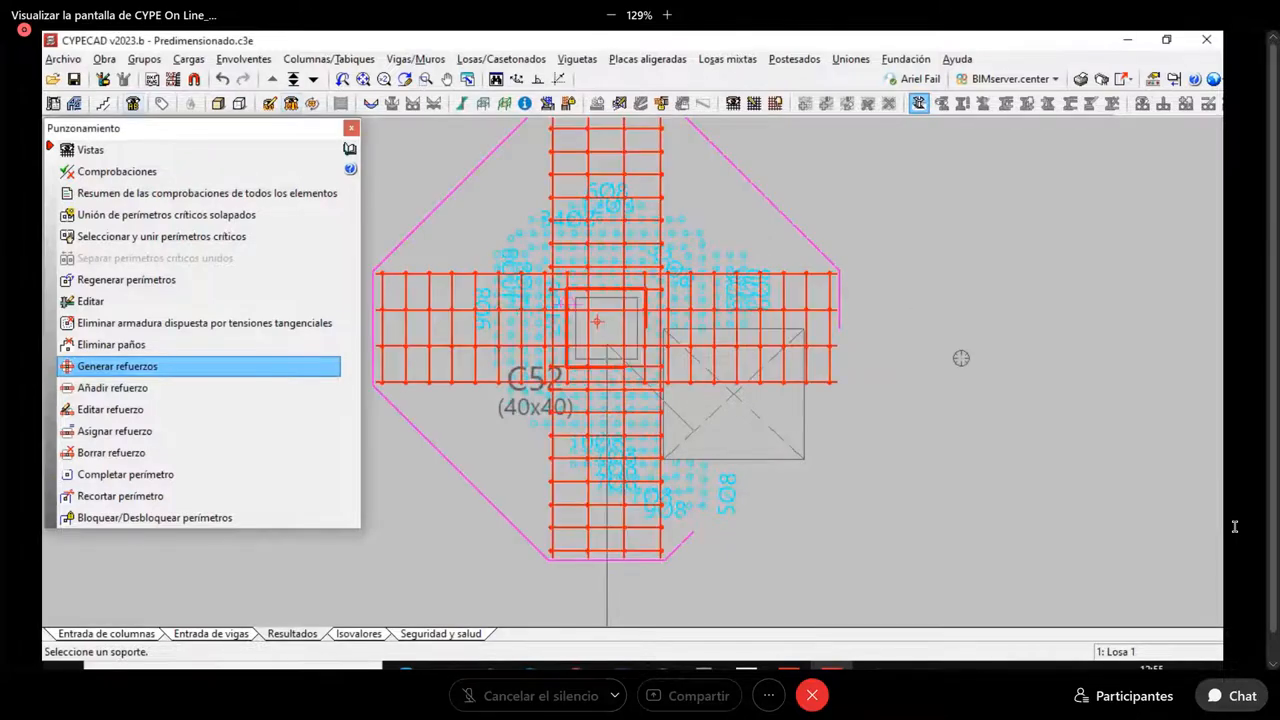
Run the punching checks on column C52 and review the detailed report of its failing verifications
{"action": "scroll", "coordinate": [842, 330], "scroll_direction": "up", "scroll_amount": 3}
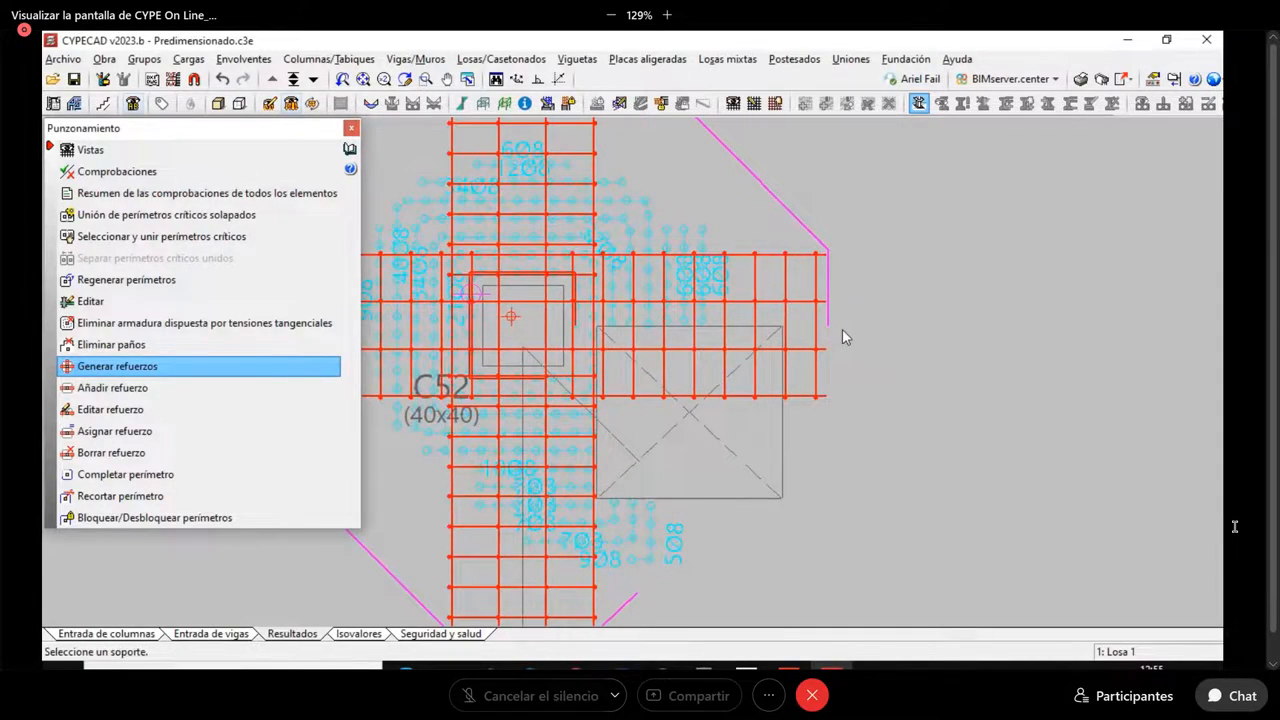
{"action": "scroll", "coordinate": [842, 329], "scroll_direction": "down", "scroll_amount": 3}
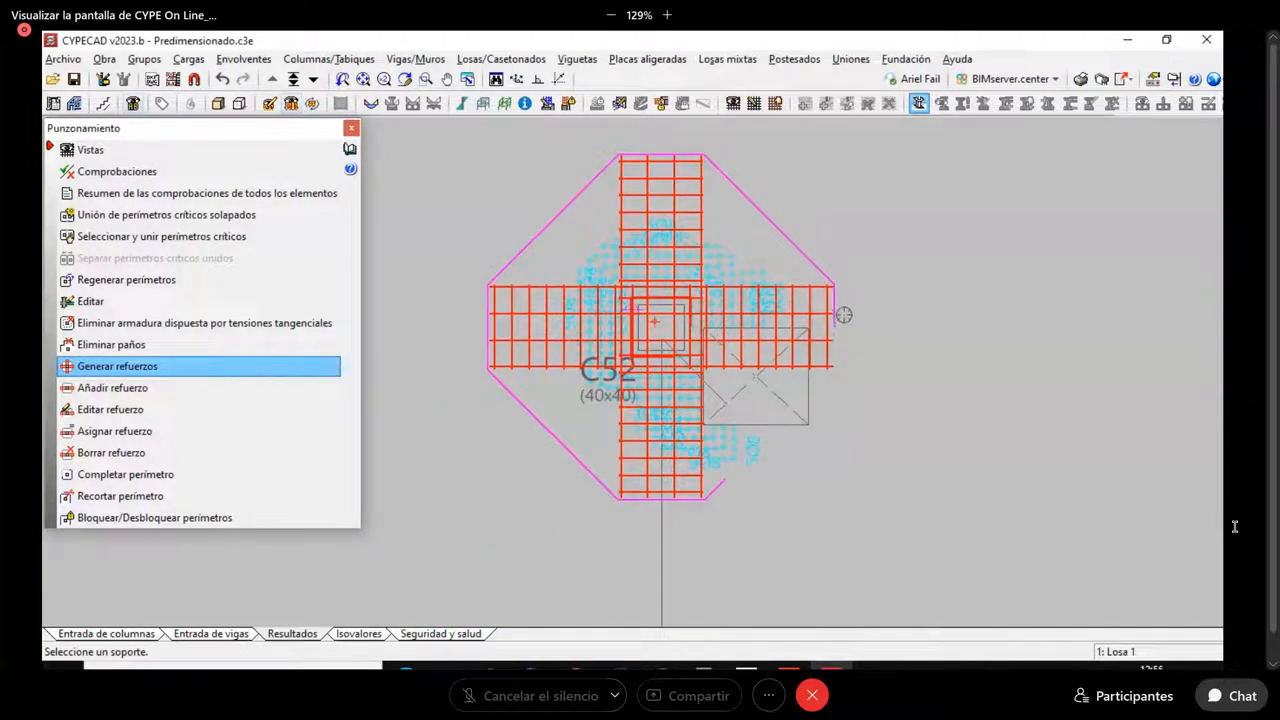
{"action": "left_click", "coordinate": [90, 171]}
{"action": "mouse_move", "coordinate": [675, 342]}
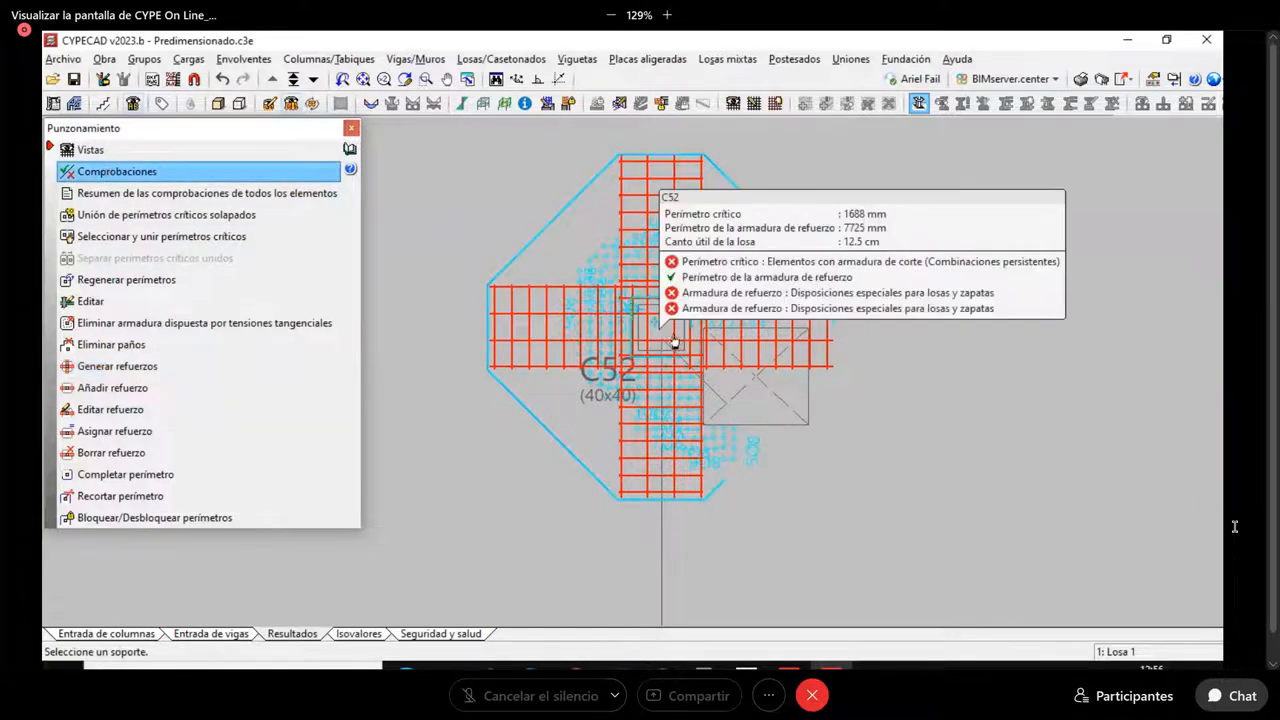
{"action": "left_click", "coordinate": [675, 345]}
{"action": "left_click", "coordinate": [640, 350]}
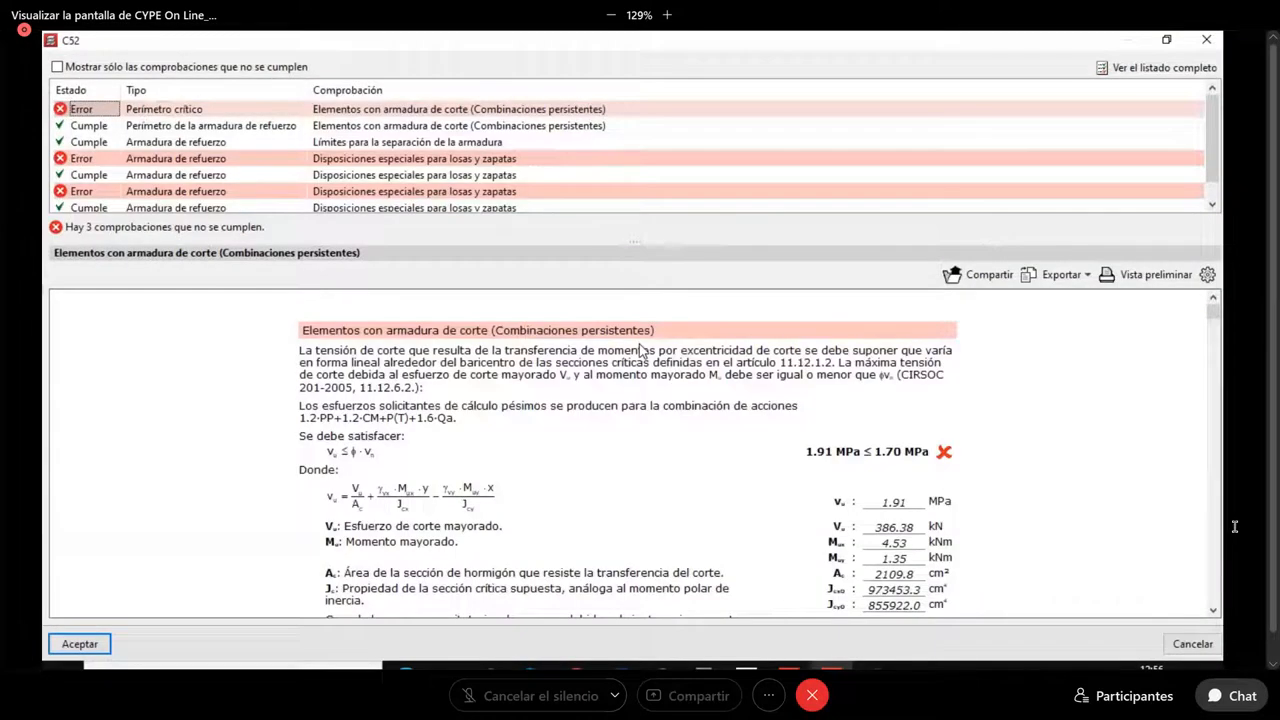
{"action": "left_click", "coordinate": [1206, 41]}
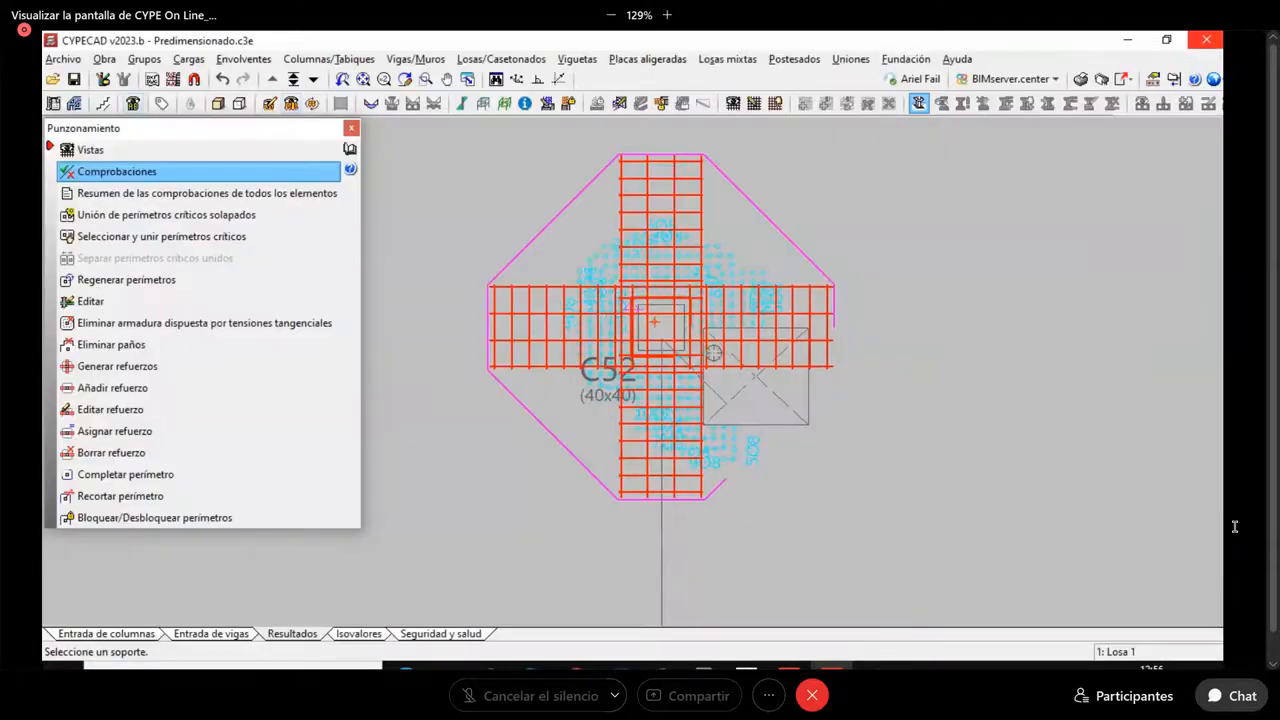
Examine the generated reinforcement where it crosses the opening beside column C52, and close the punching tools
{"action": "scroll", "coordinate": [806, 358], "scroll_direction": "up", "scroll_amount": 2}
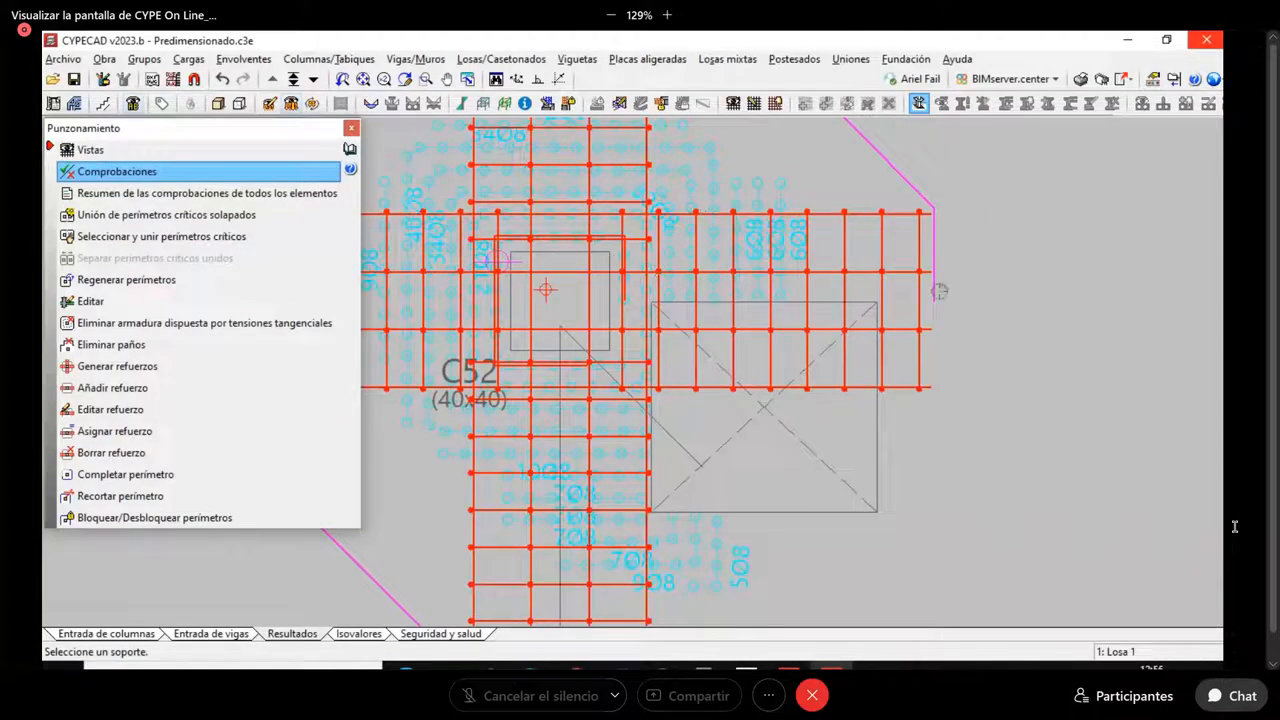
{"action": "left_click", "coordinate": [128, 412]}
{"action": "left_click", "coordinate": [132, 436]}
{"action": "left_click", "coordinate": [120, 455]}
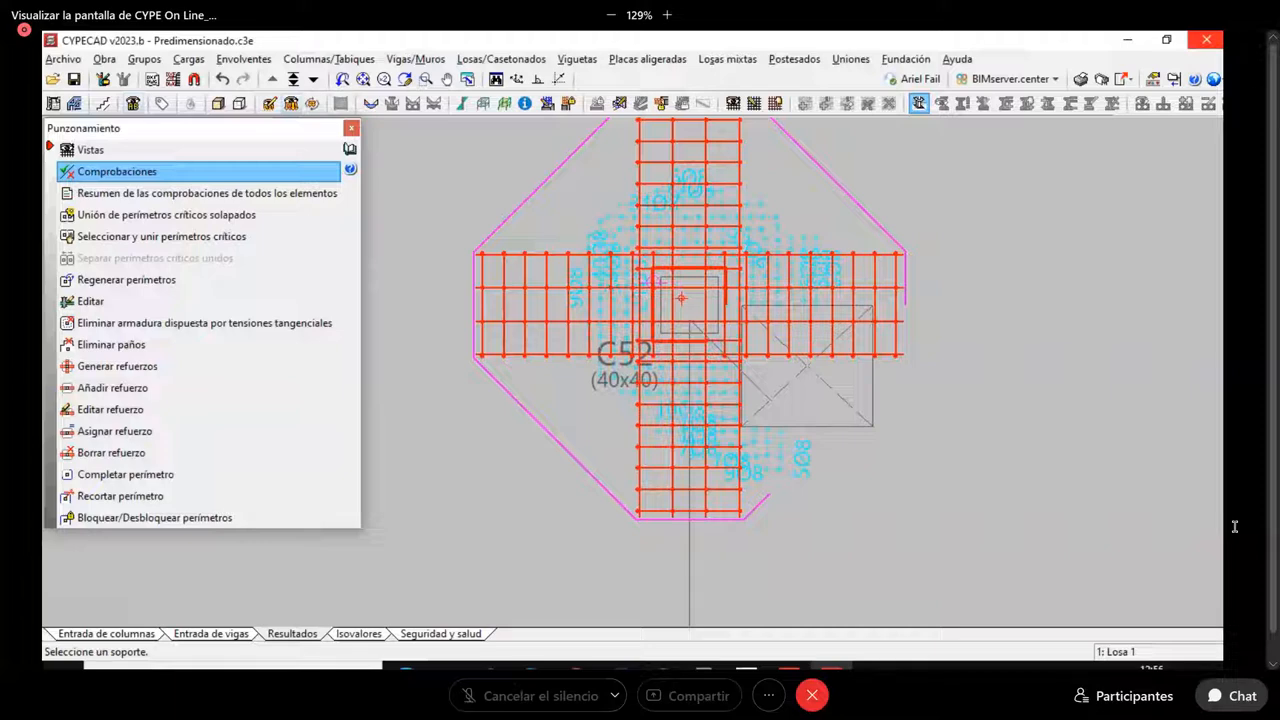
{"action": "middle_click_drag", "start_coordinate": [962, 322], "coordinate": [934, 354]}
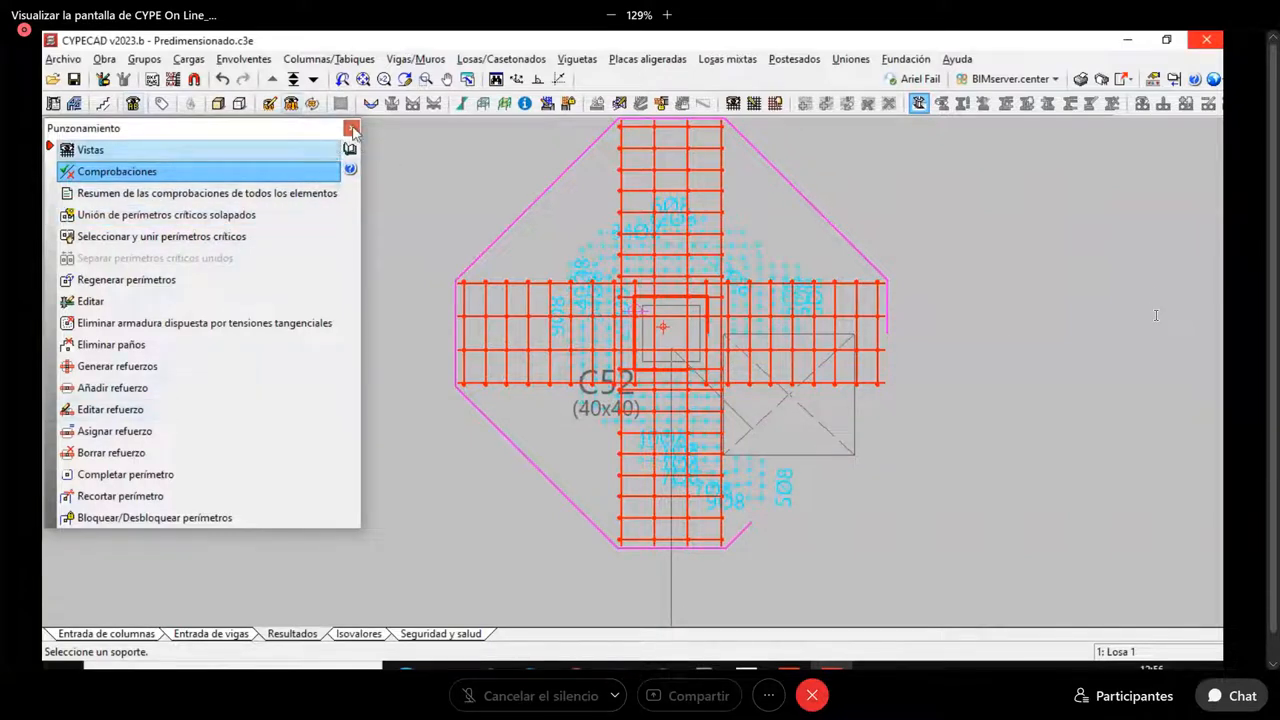
{"action": "left_click", "coordinate": [352, 130]}
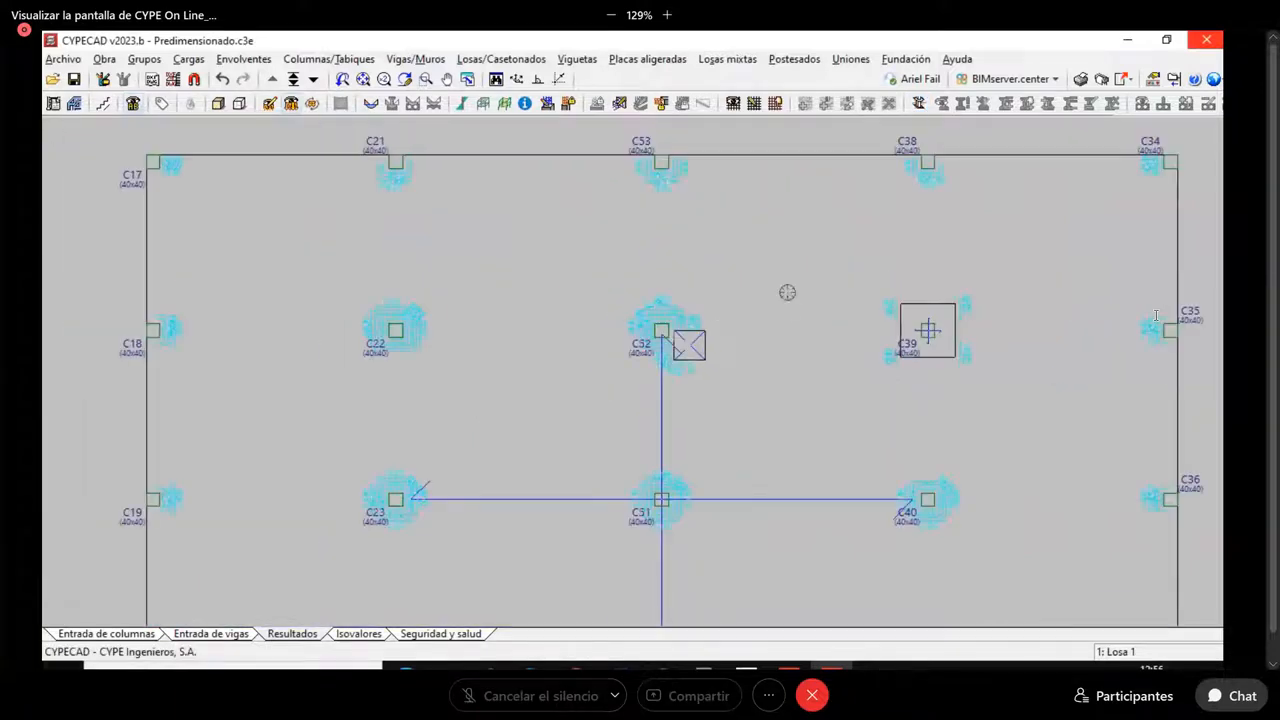
Examine the punching reinforcement around the columns of the slab with the openings and of the neighbouring slab with columns C60 to C82
{"action": "scroll", "coordinate": [775, 305], "scroll_direction": "down", "scroll_amount": 5}
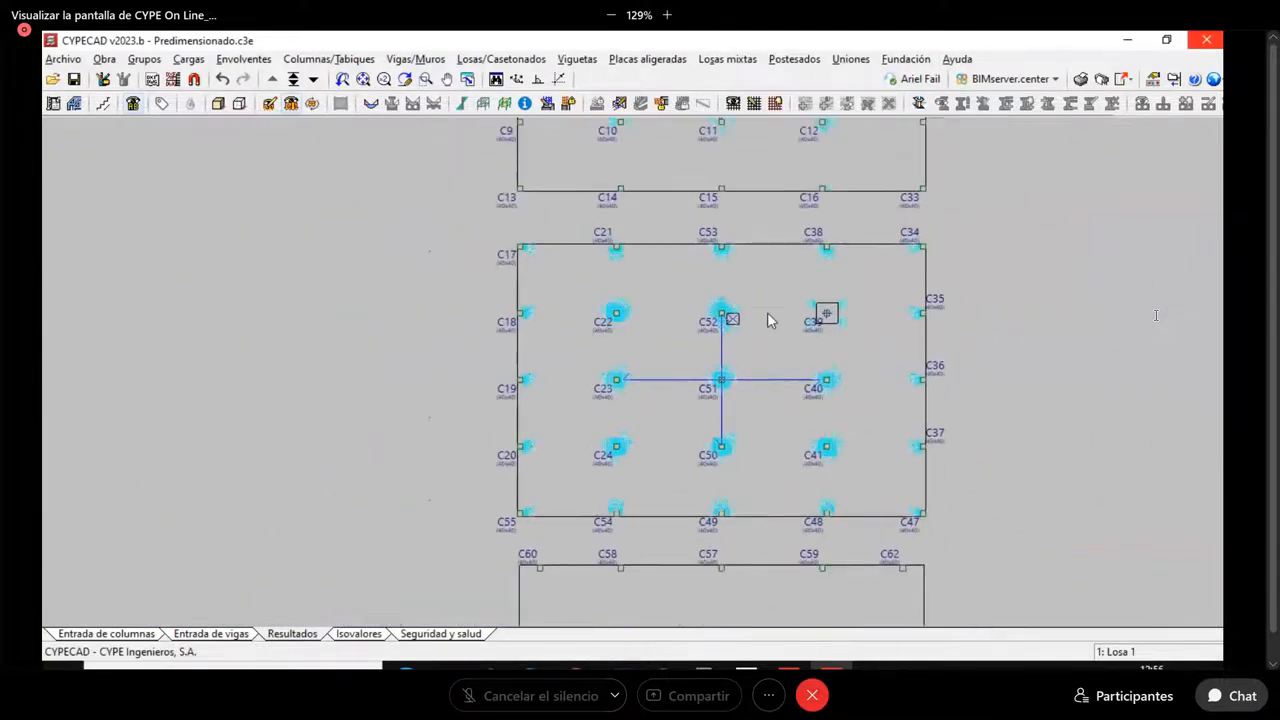
{"action": "scroll", "coordinate": [768, 305], "scroll_direction": "up", "scroll_amount": 2}
{"action": "middle_click_drag", "start_coordinate": [766, 326], "coordinate": [731, 330]}
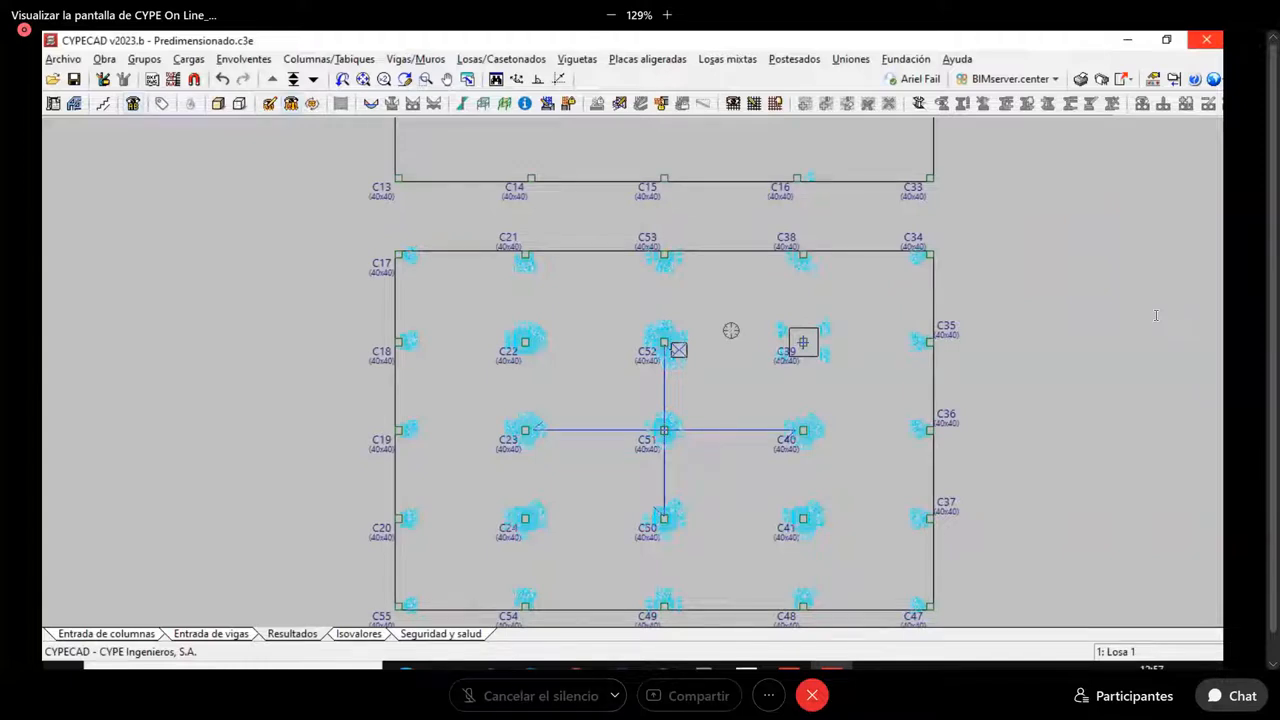
{"action": "scroll", "coordinate": [700, 372], "scroll_direction": "down", "scroll_amount": 4}
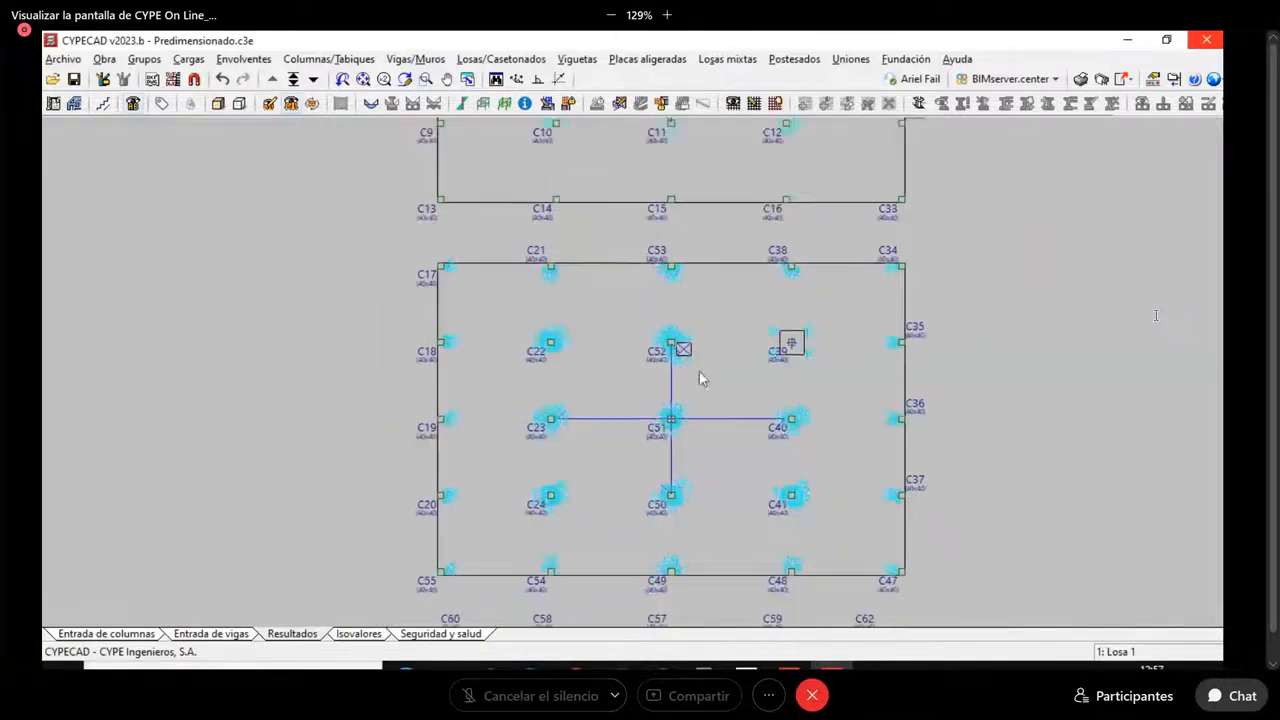
{"action": "middle_click_drag", "start_coordinate": [738, 391], "coordinate": [754, 486]}
{"action": "scroll", "coordinate": [757, 323], "scroll_direction": "up", "scroll_amount": 4}
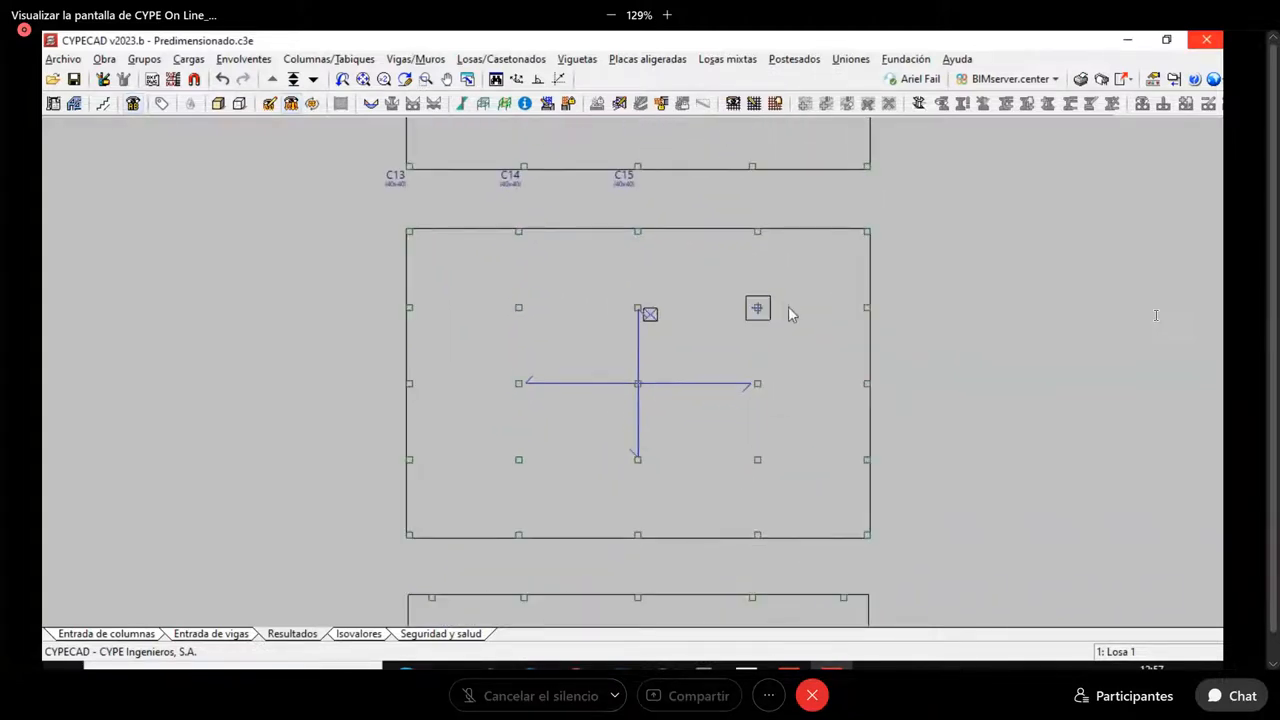
{"action": "scroll", "coordinate": [787, 312], "scroll_direction": "down", "scroll_amount": 4}
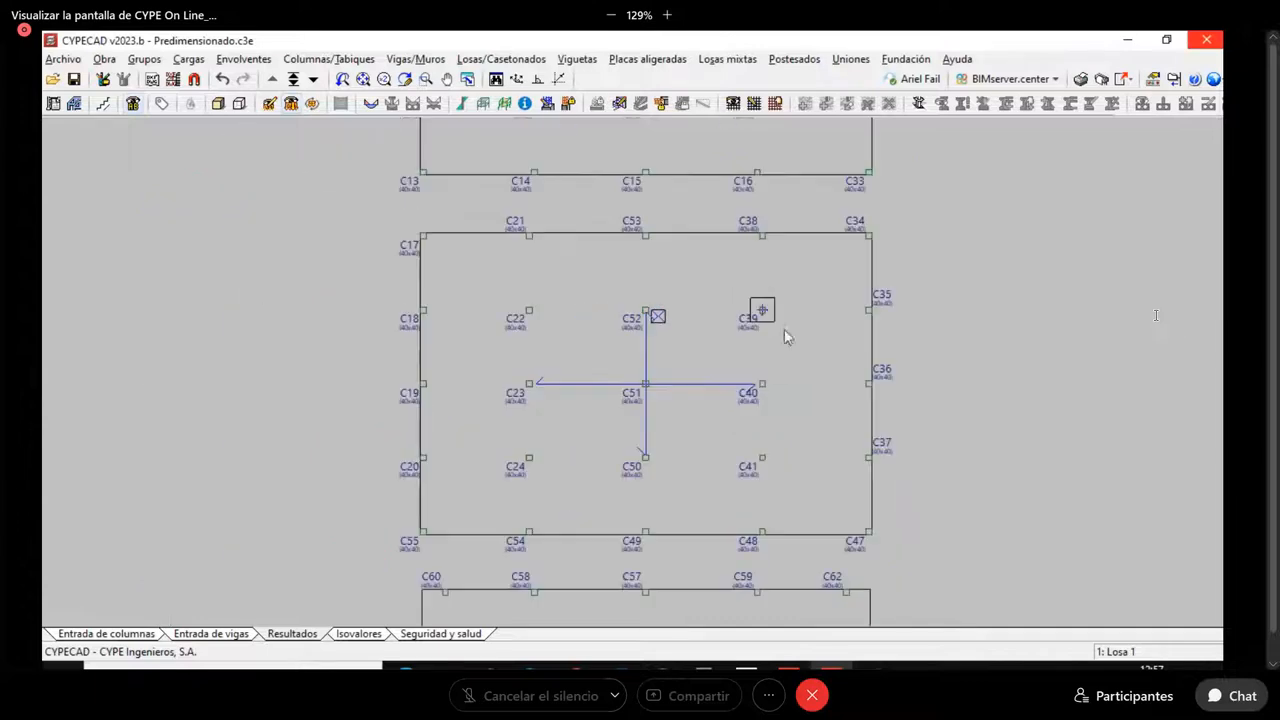
{"action": "middle_click_drag", "start_coordinate": [782, 440], "coordinate": [771, 276]}
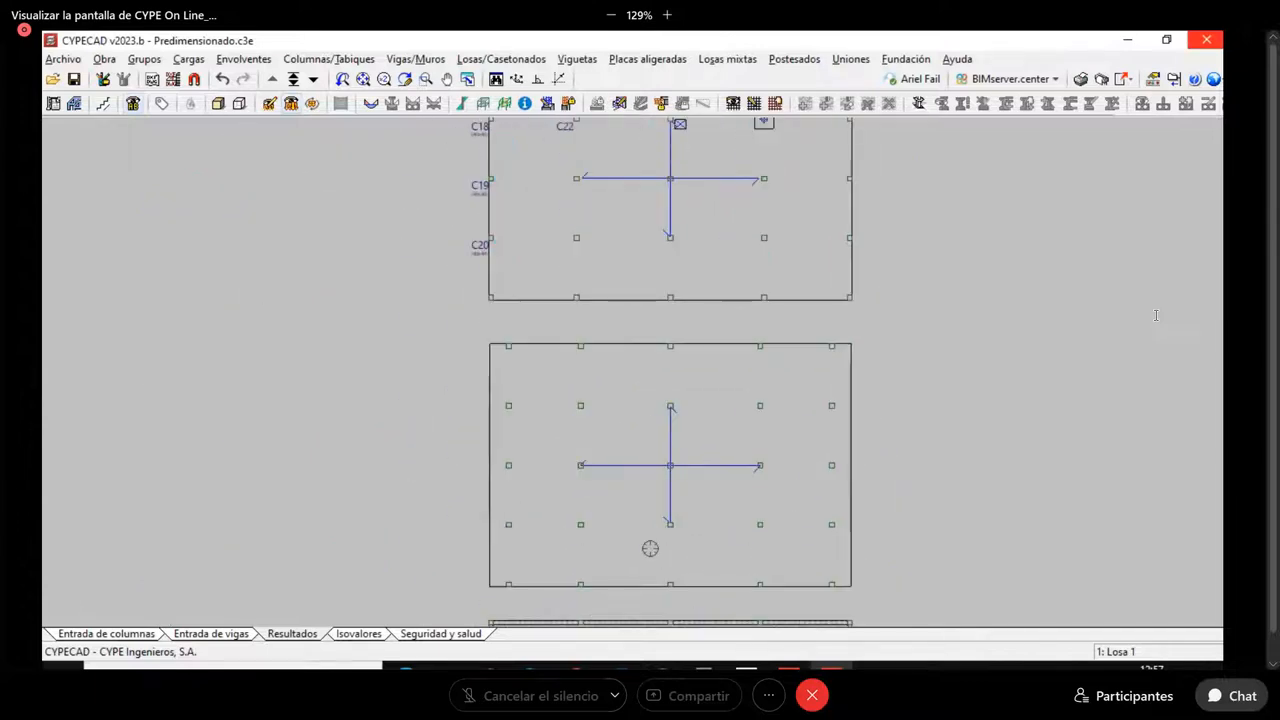
{"action": "scroll", "coordinate": [651, 546], "scroll_direction": "up", "scroll_amount": 3}
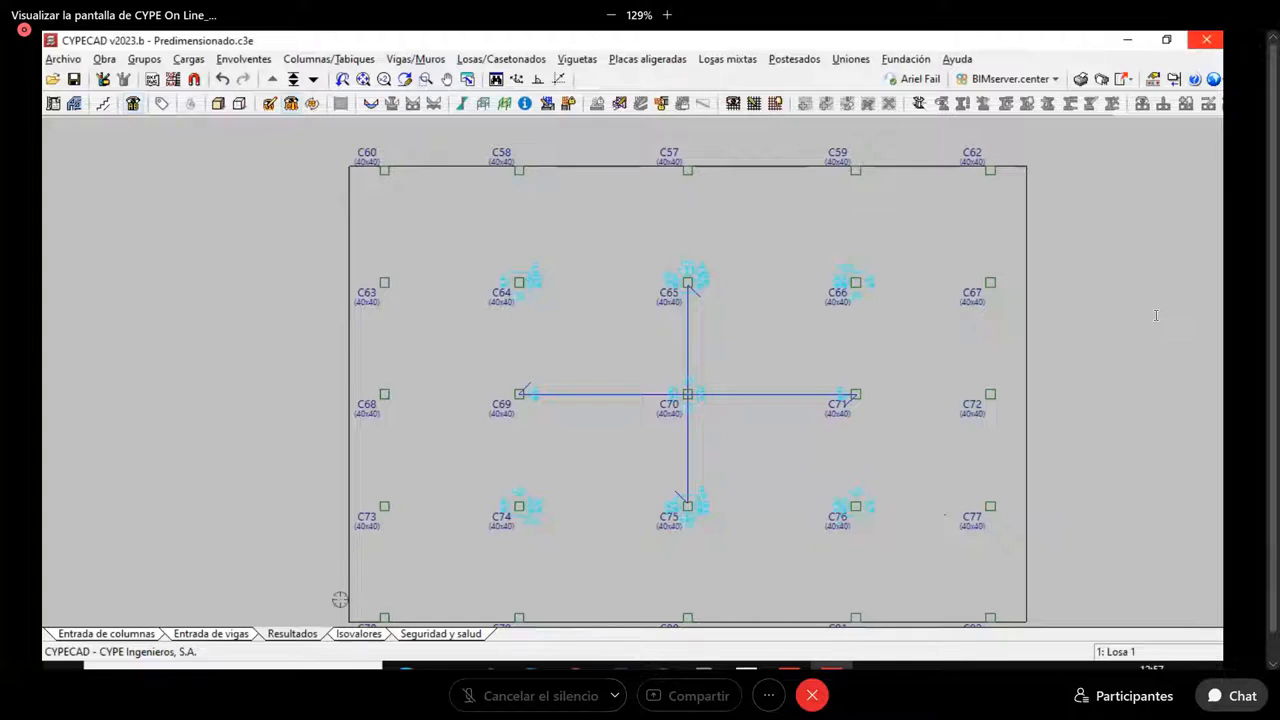
In beam input, define a waffle slab using the lost polystyrene block FOREL 27(30)_n14 with ribs parallel to a beam
{"action": "left_click", "coordinate": [231, 640]}
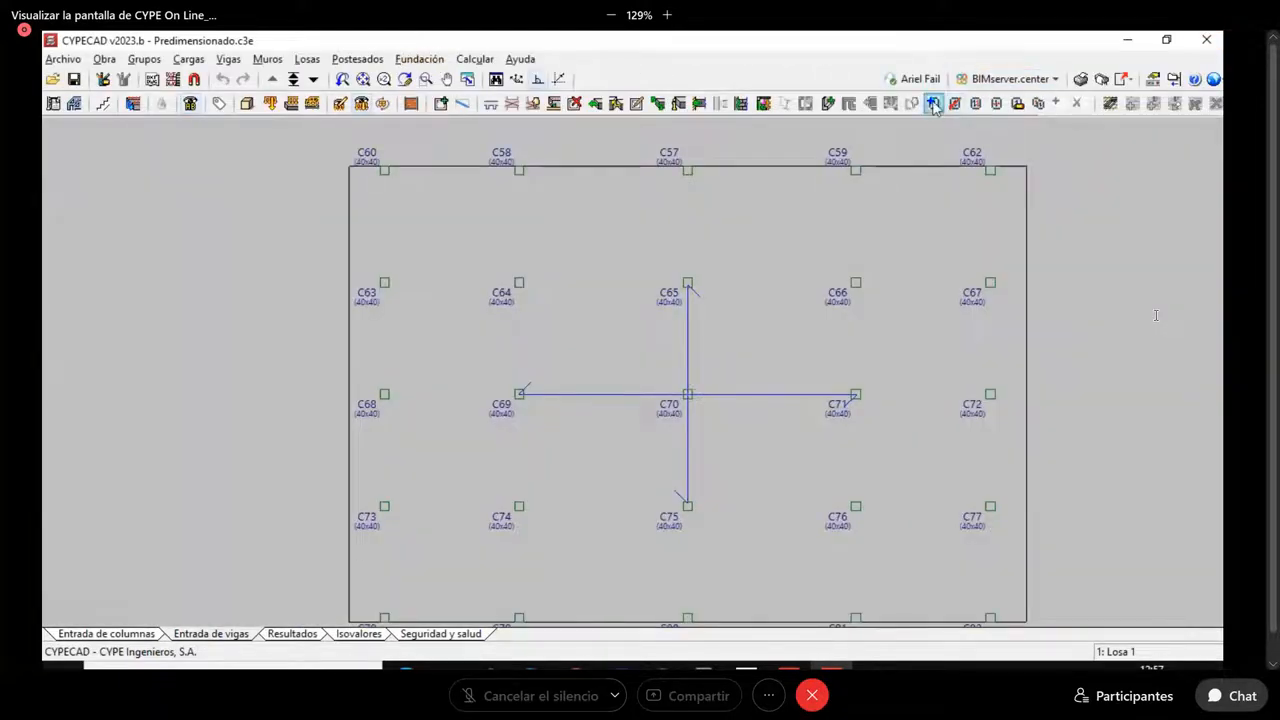
{"action": "left_click", "coordinate": [932, 103]}
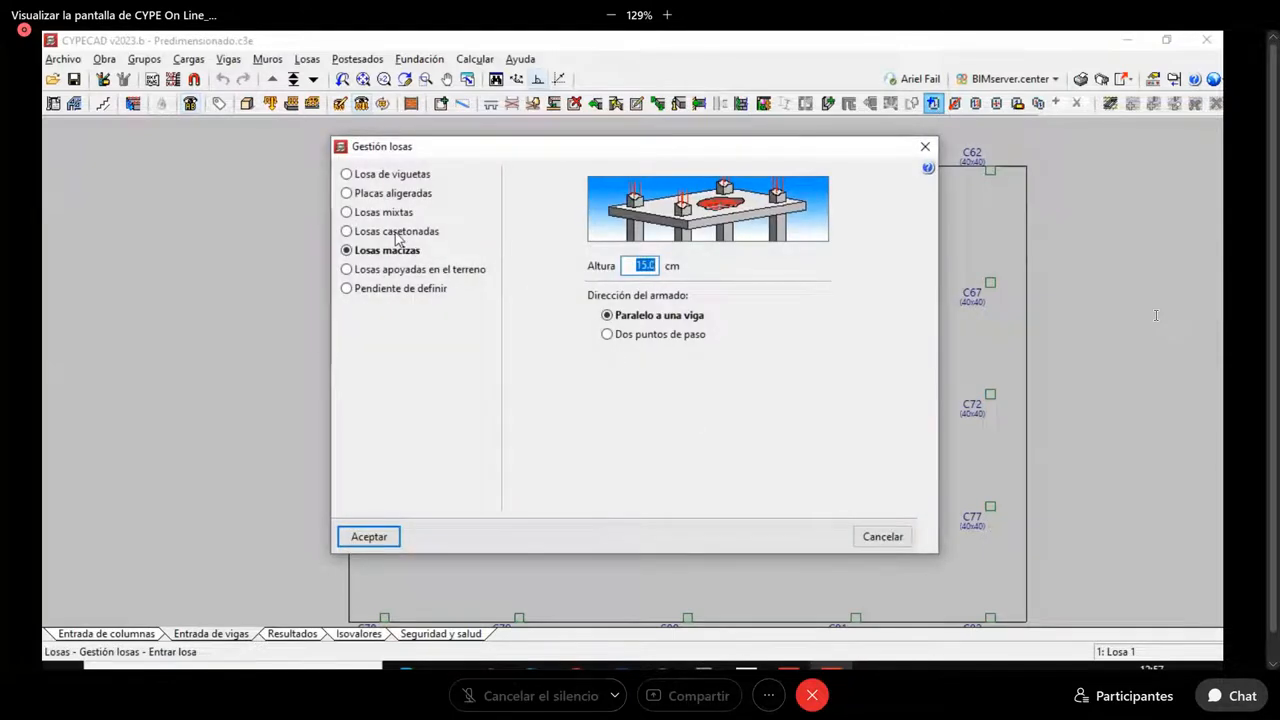
{"action": "left_click", "coordinate": [398, 238]}
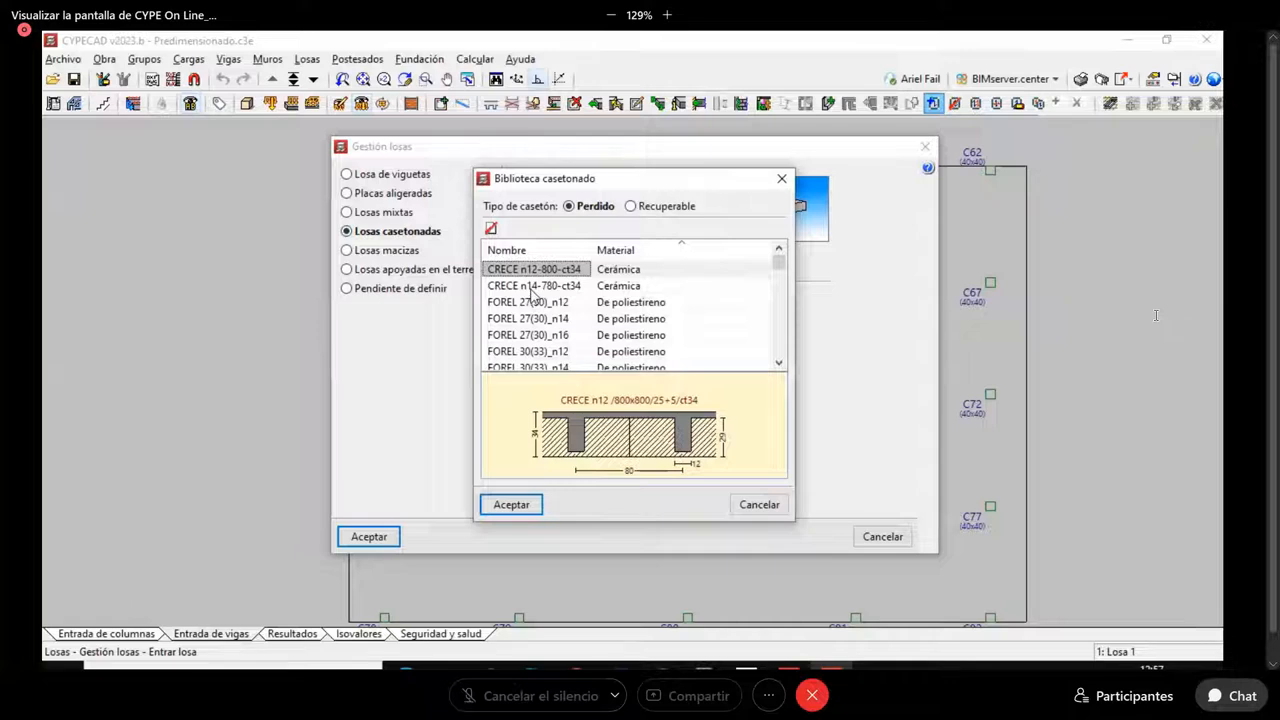
{"action": "left_click", "coordinate": [533, 286]}
{"action": "left_click", "coordinate": [552, 302]}
{"action": "left_click", "coordinate": [550, 318]}
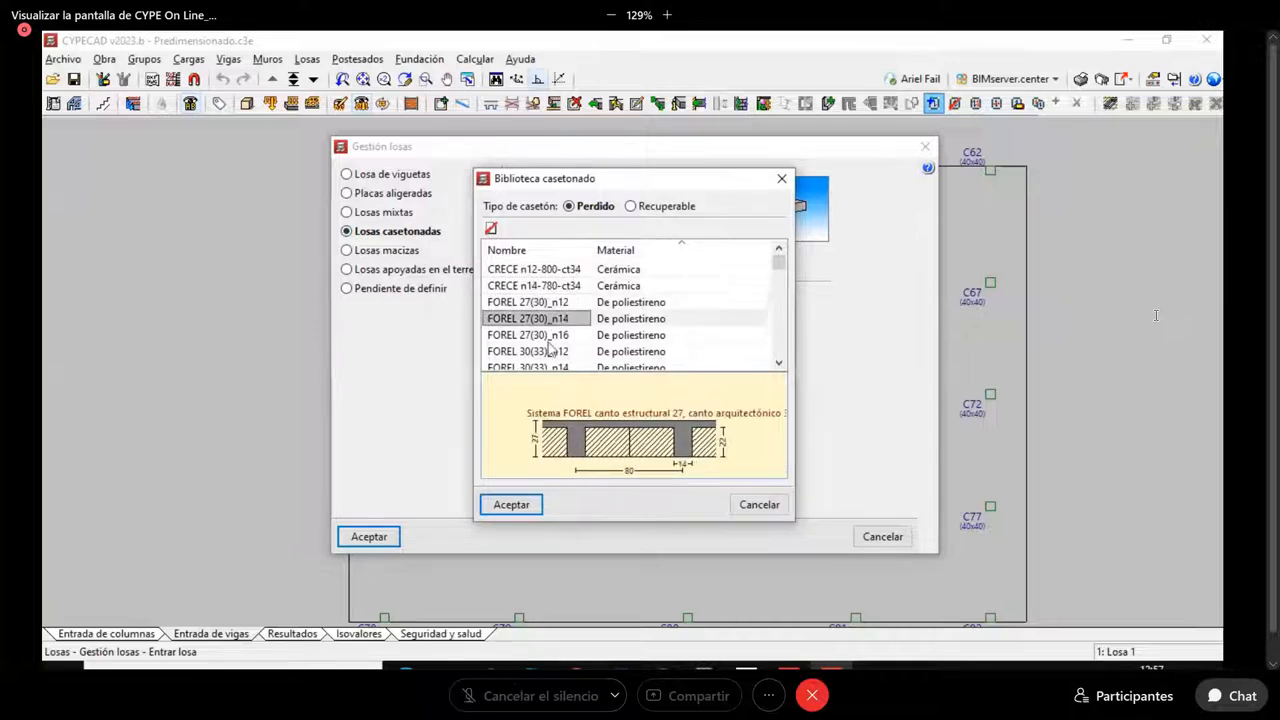
{"action": "left_click", "coordinate": [549, 337]}
{"action": "left_click", "coordinate": [553, 316]}
{"action": "left_click", "coordinate": [509, 511]}
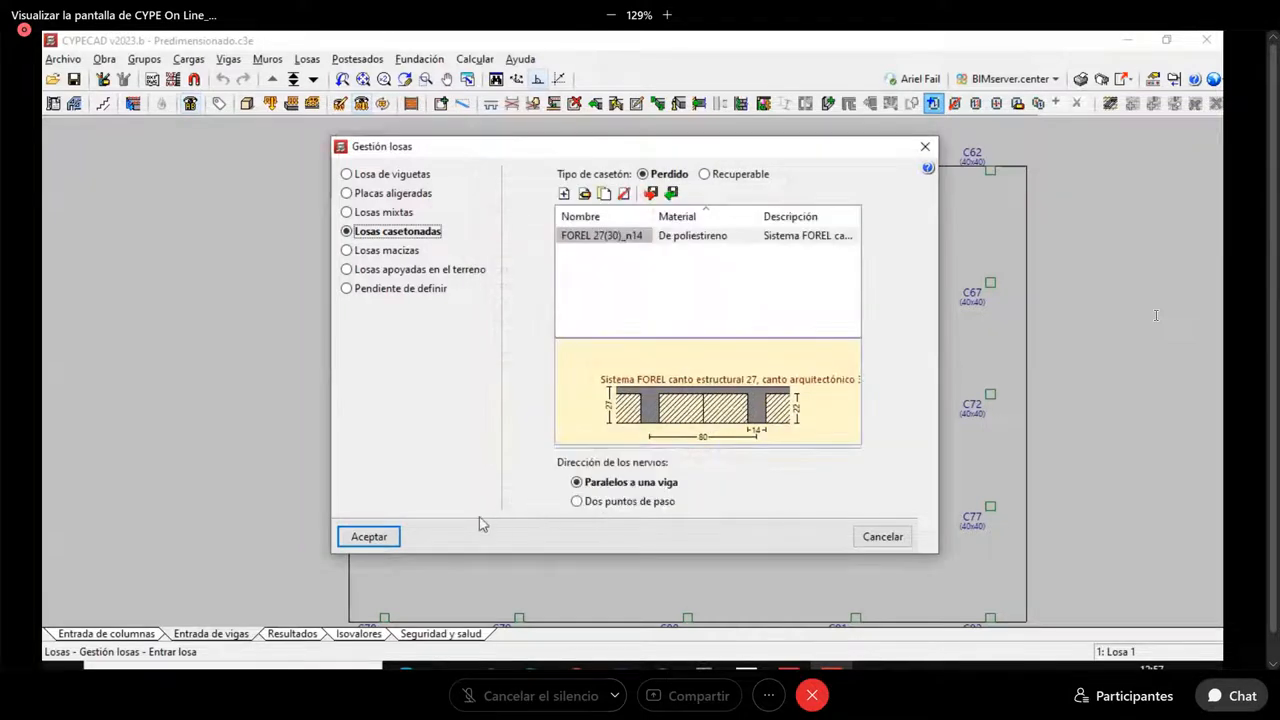
{"action": "left_click", "coordinate": [388, 538]}
Insert the waffle slab in the panel bounded by columns C60, C62, C78 and C82, with its ribs parallel to the C60–C62 edge
{"action": "left_click", "coordinate": [405, 423]}
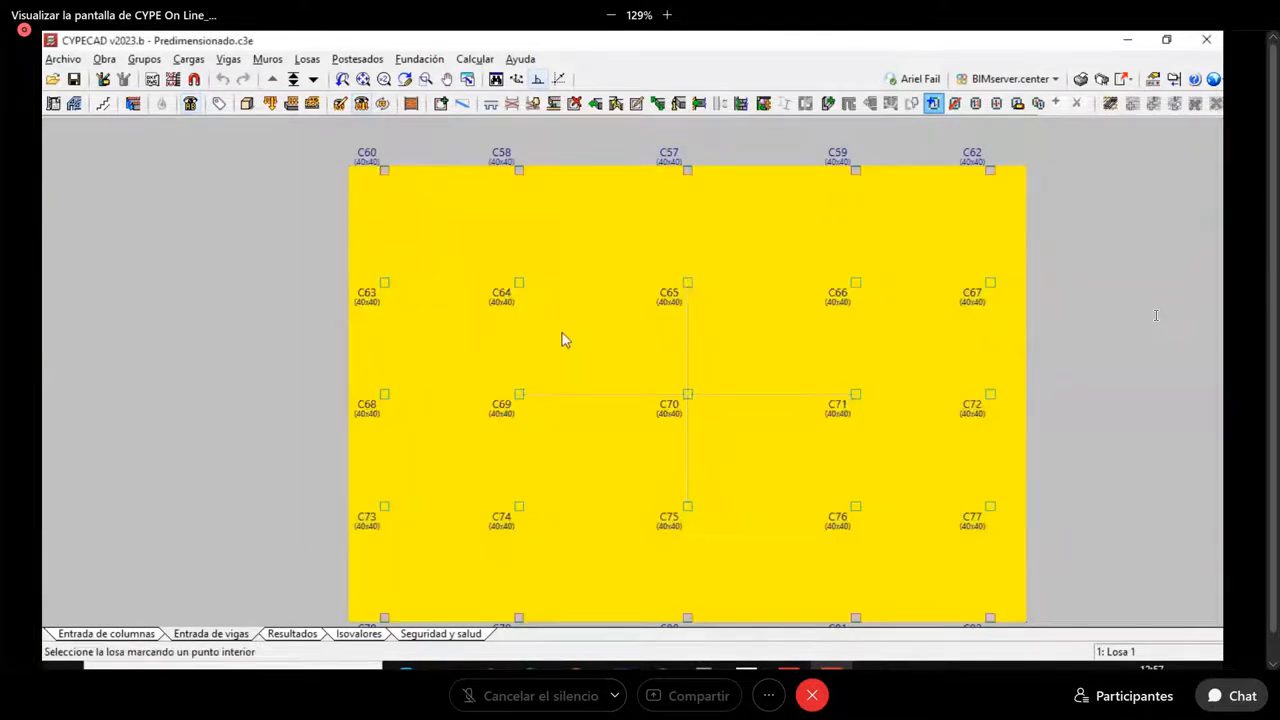
{"action": "left_click", "coordinate": [567, 333]}
{"action": "right_click", "coordinate": [545, 302]}
{"action": "left_click", "coordinate": [588, 325]}
{"action": "left_click", "coordinate": [608, 172]}
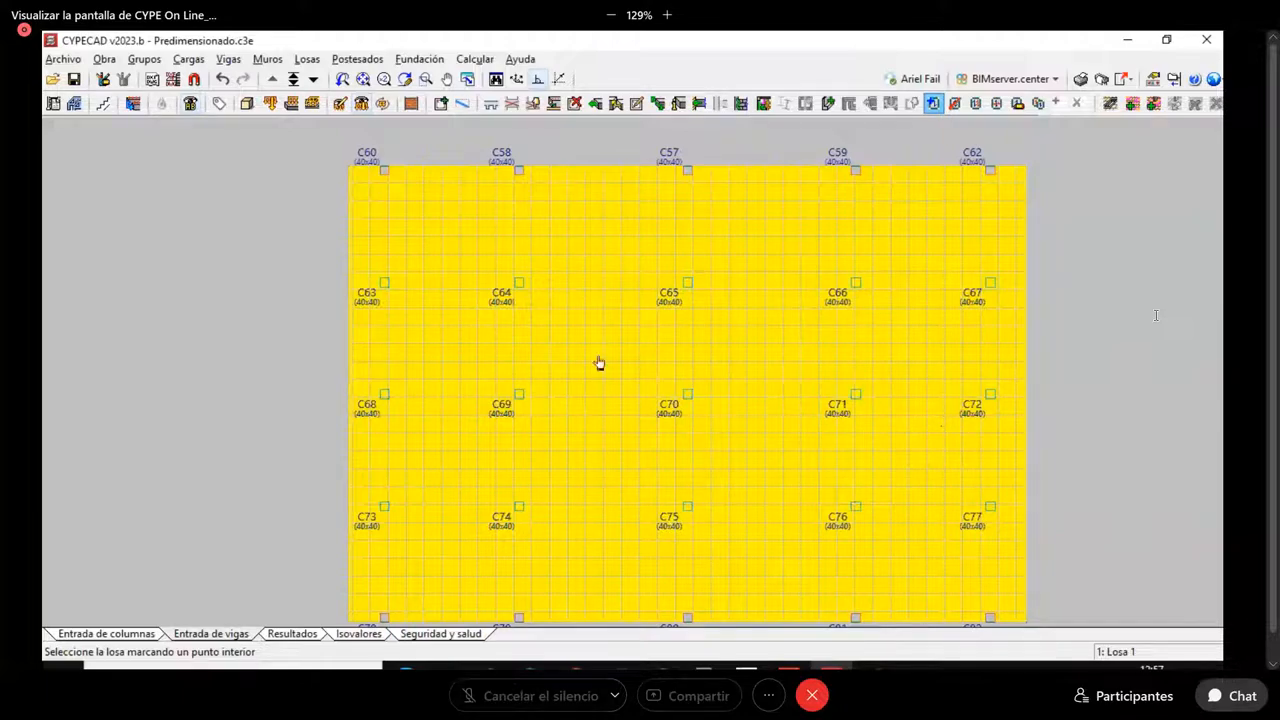
Examine the rib grid of the inserted waffle slab around column C64 and across the whole panel
{"action": "scroll", "coordinate": [490, 268], "scroll_direction": "up", "scroll_amount": 4}
{"action": "scroll", "coordinate": [500, 266], "scroll_direction": "up", "scroll_amount": 5}
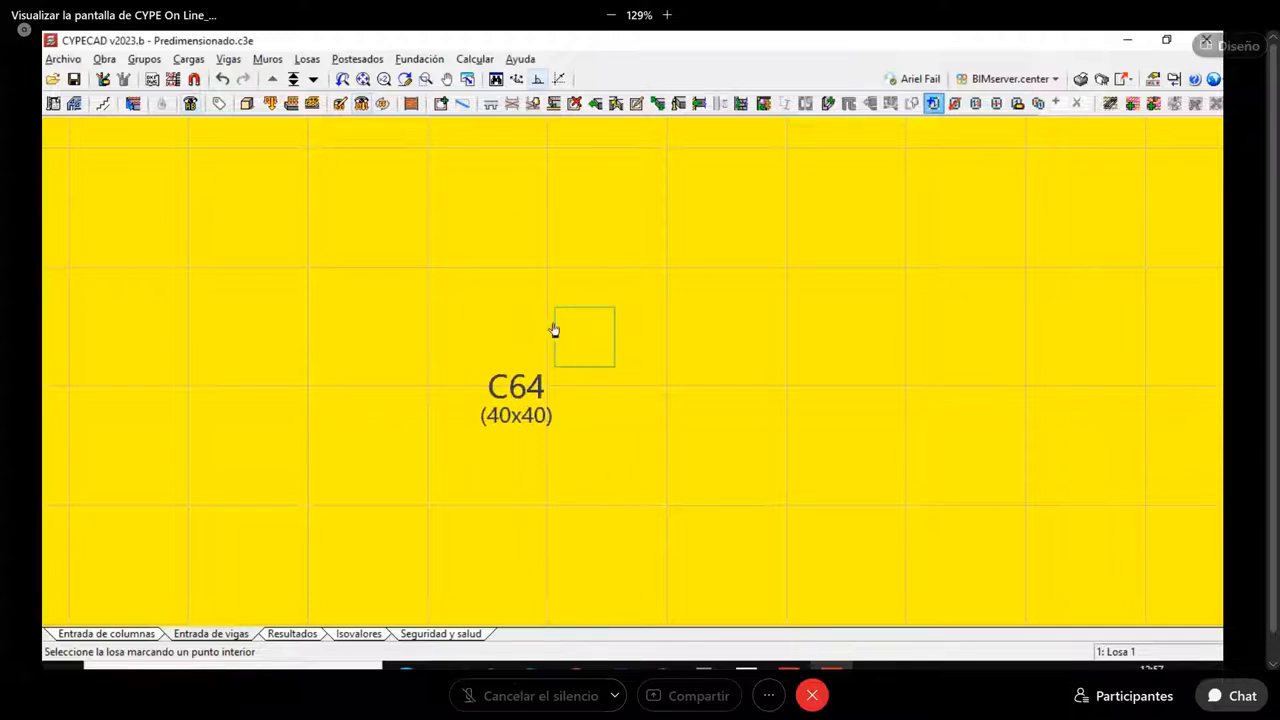
{"action": "scroll", "coordinate": [603, 334], "scroll_direction": "down", "scroll_amount": 4}
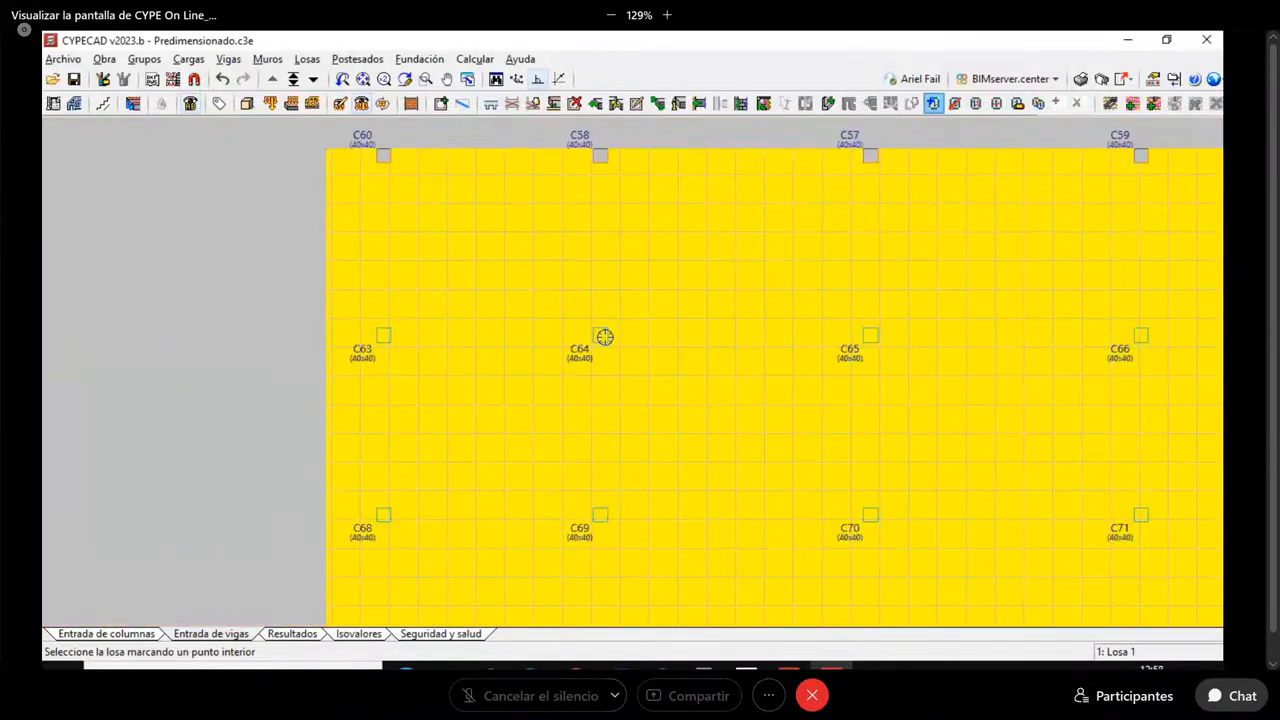
{"action": "scroll", "coordinate": [604, 337], "scroll_direction": "down", "scroll_amount": 2}
{"action": "middle_click_drag", "start_coordinate": [737, 399], "coordinate": [589, 321]}
{"action": "scroll", "coordinate": [575, 301], "scroll_direction": "down", "scroll_amount": 2}
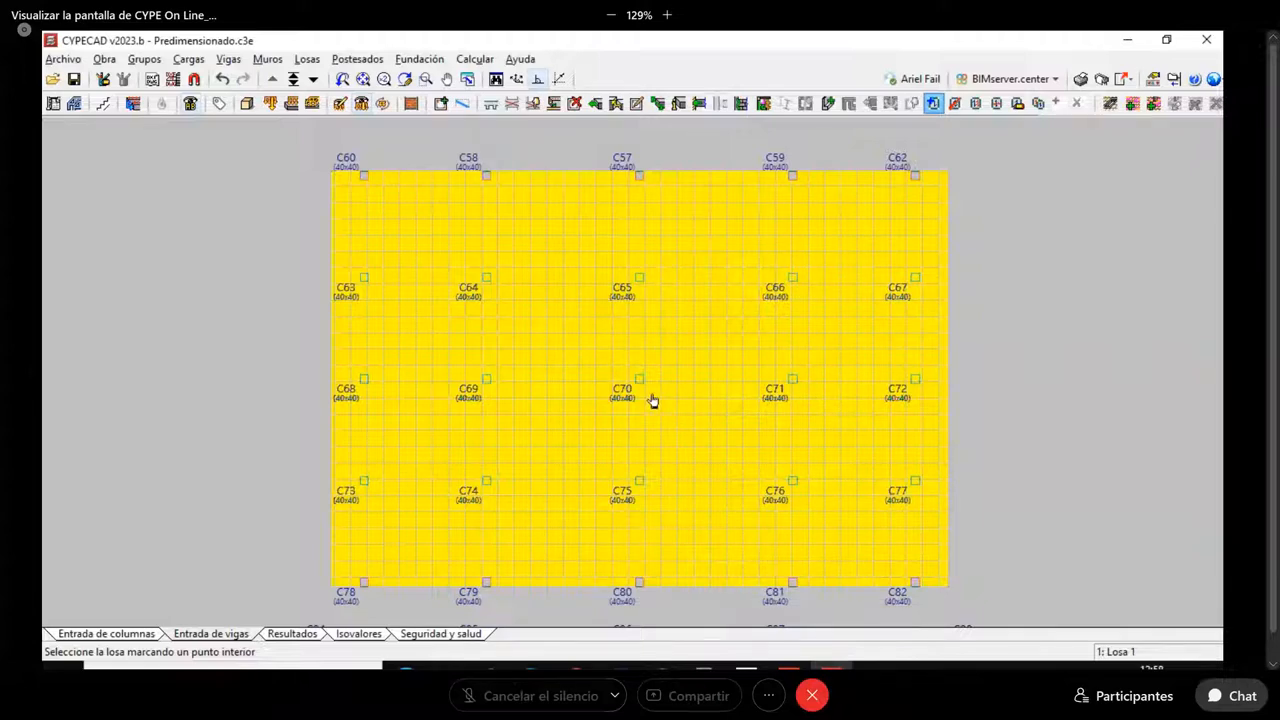
Review the drop panel (ábaco) generation settings, illustrating the vision angle at column C71, and generate drop panels at the waffle slab's columns
{"action": "left_click", "coordinate": [307, 59]}
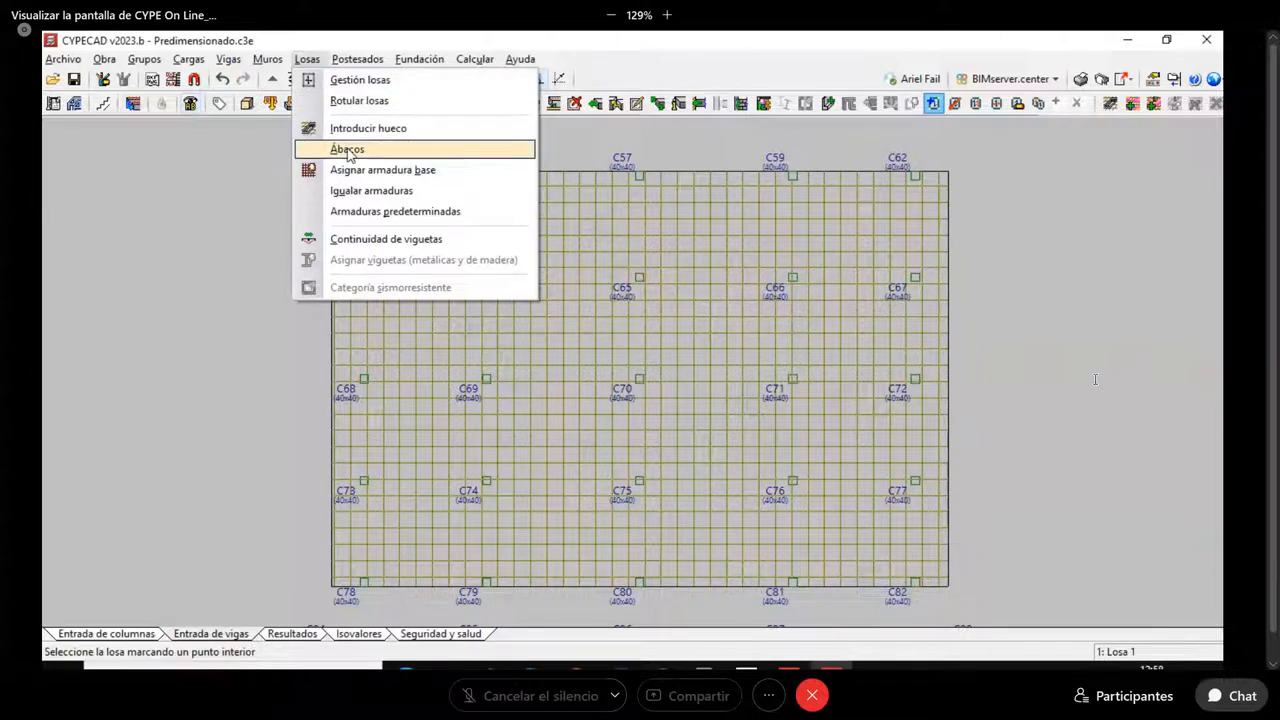
{"action": "left_click", "coordinate": [348, 150]}
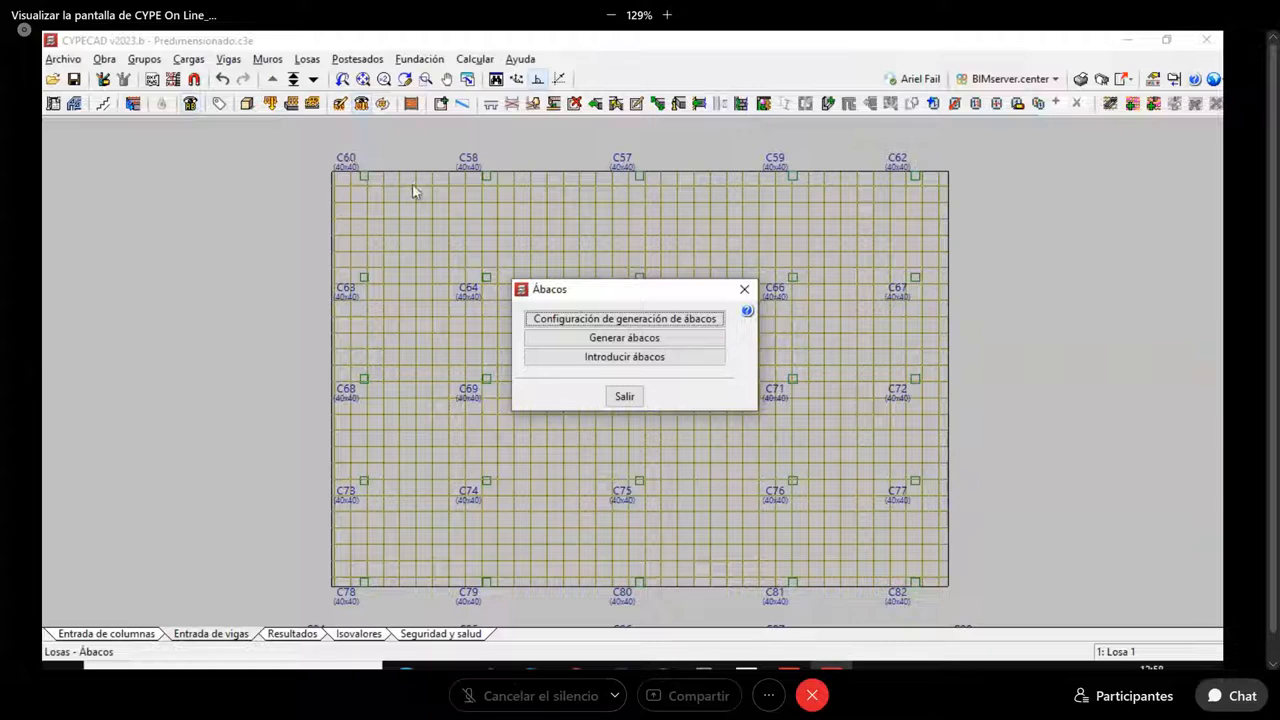
{"action": "left_click", "coordinate": [670, 320]}
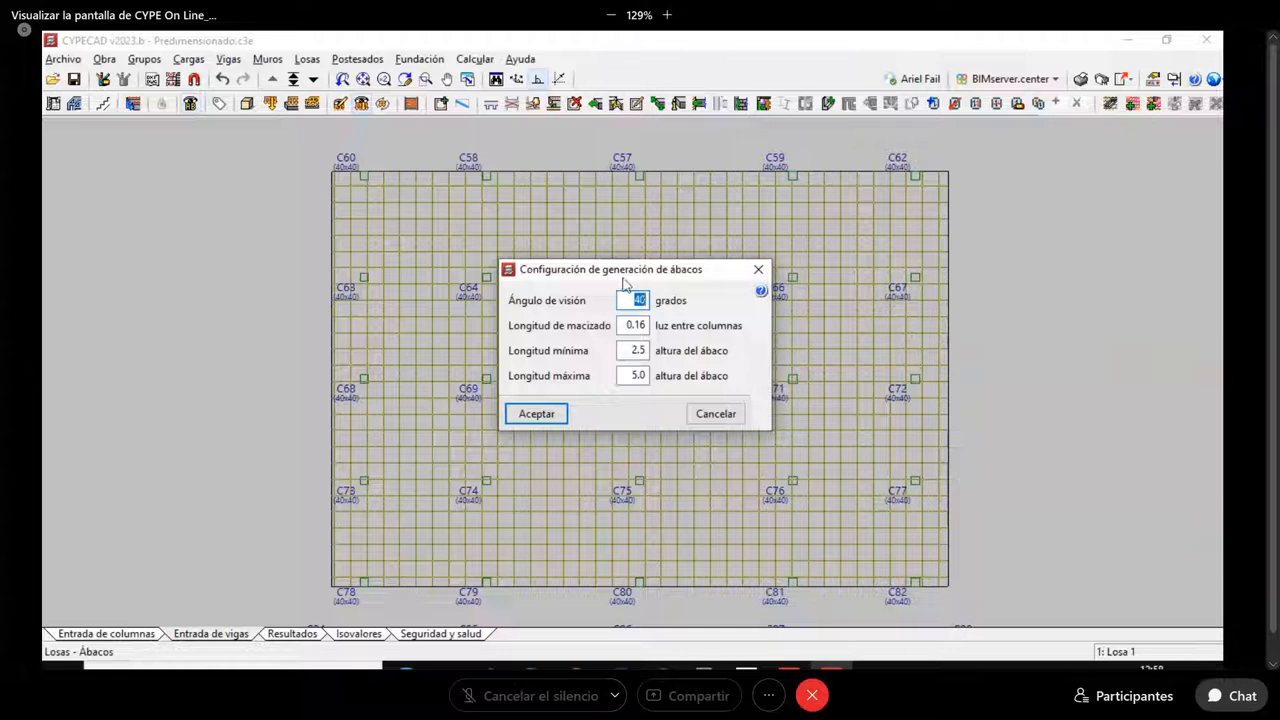
{"action": "left_click_drag", "start_coordinate": [623, 272], "coordinate": [388, 238]}
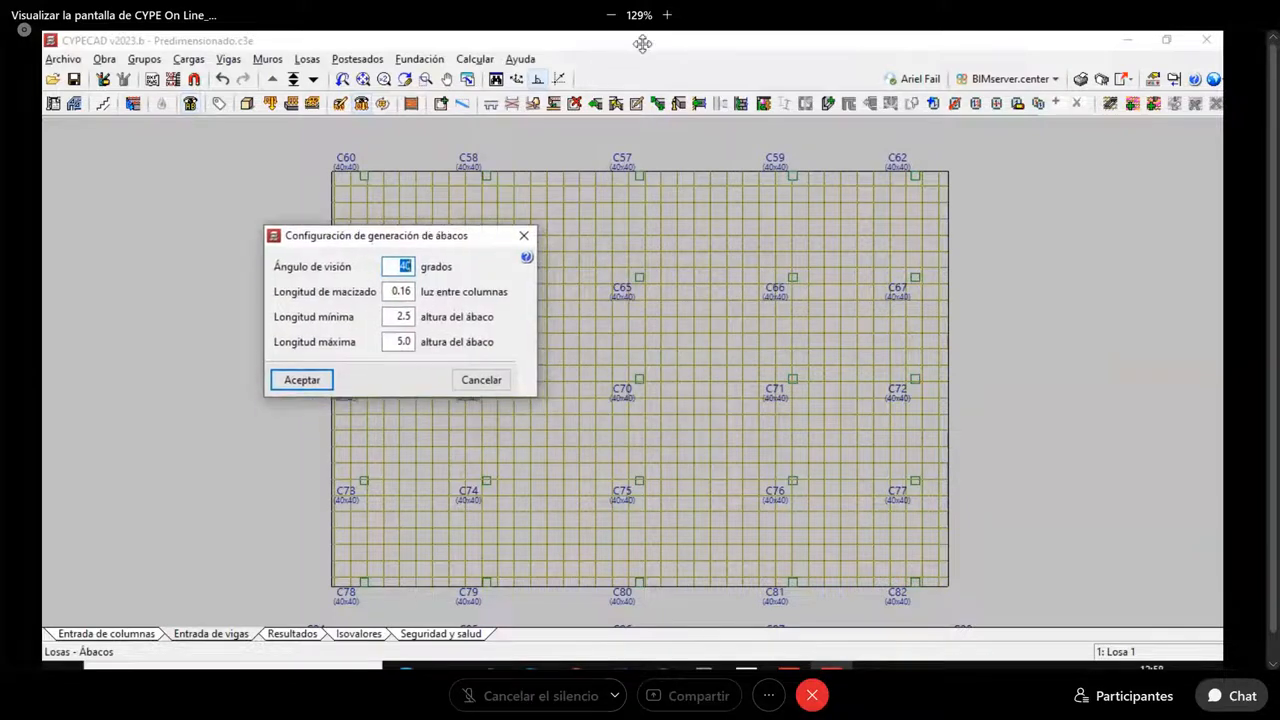
{"action": "left_click", "coordinate": [875, 52]}
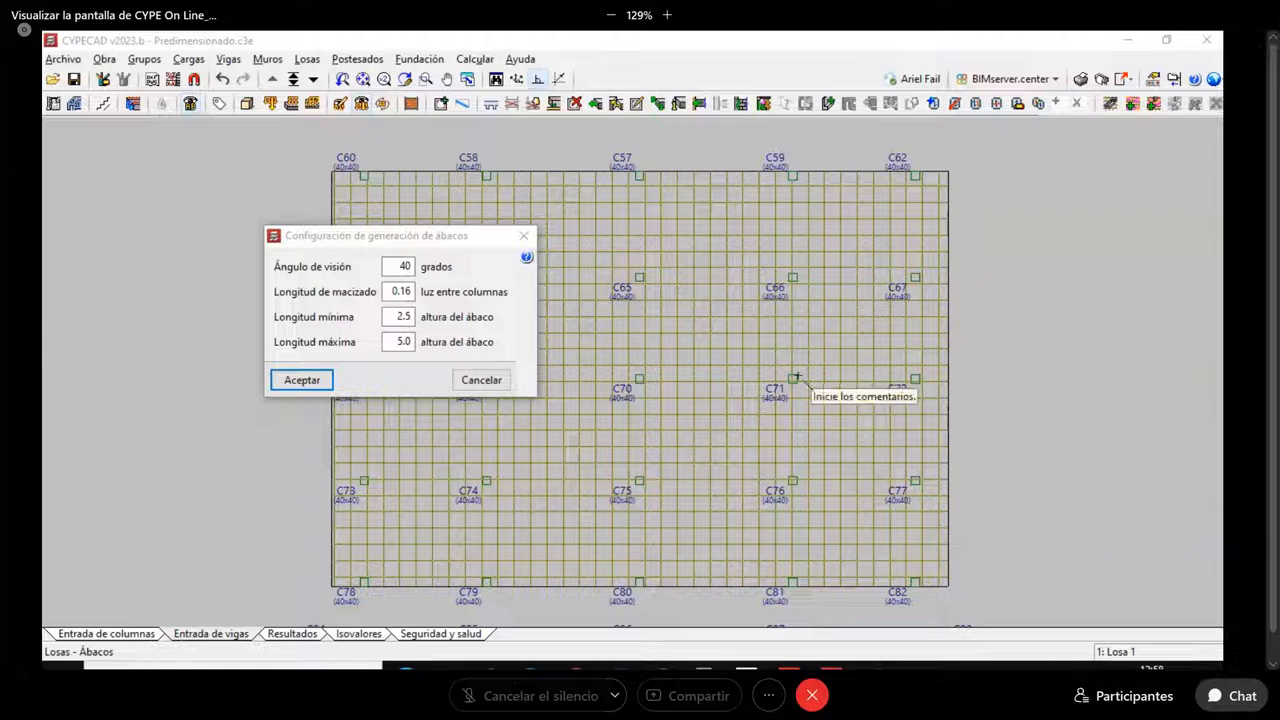
{"action": "left_click_drag", "start_coordinate": [793, 378], "coordinate": [820, 274]}
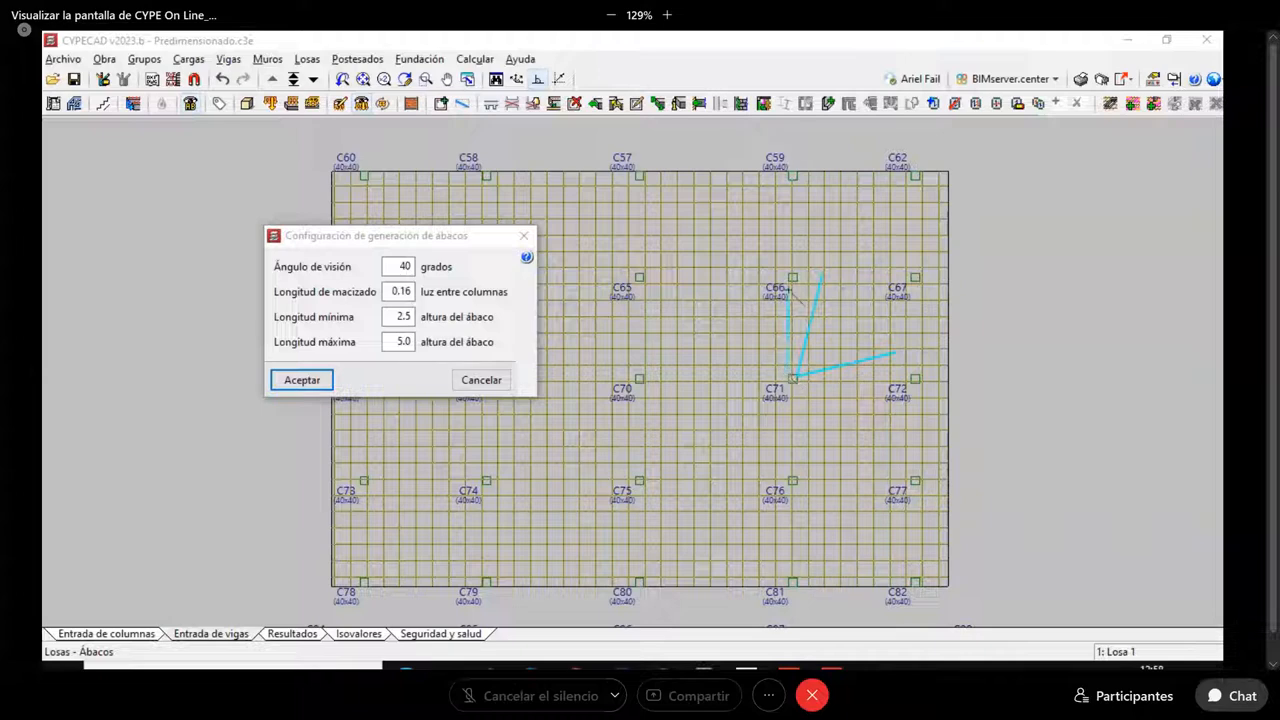
{"action": "left_click_drag", "start_coordinate": [751, 288], "coordinate": [785, 378]}
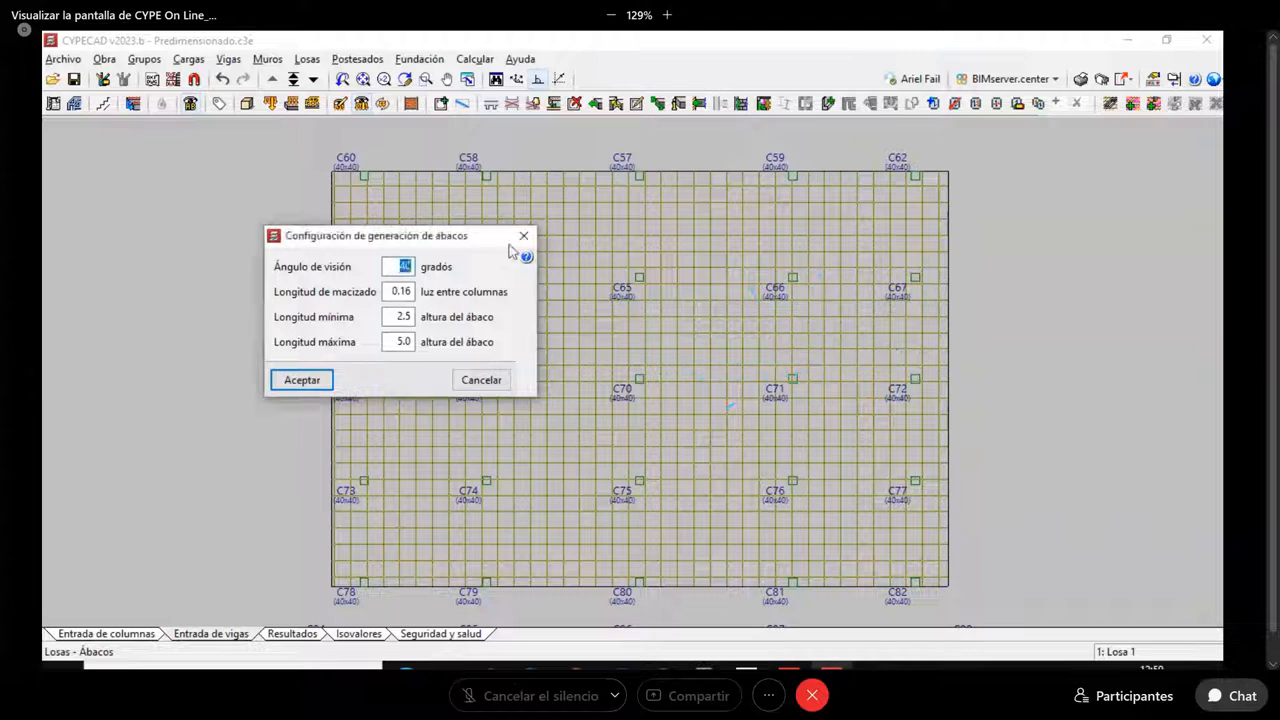
{"action": "left_click", "coordinate": [523, 236]}
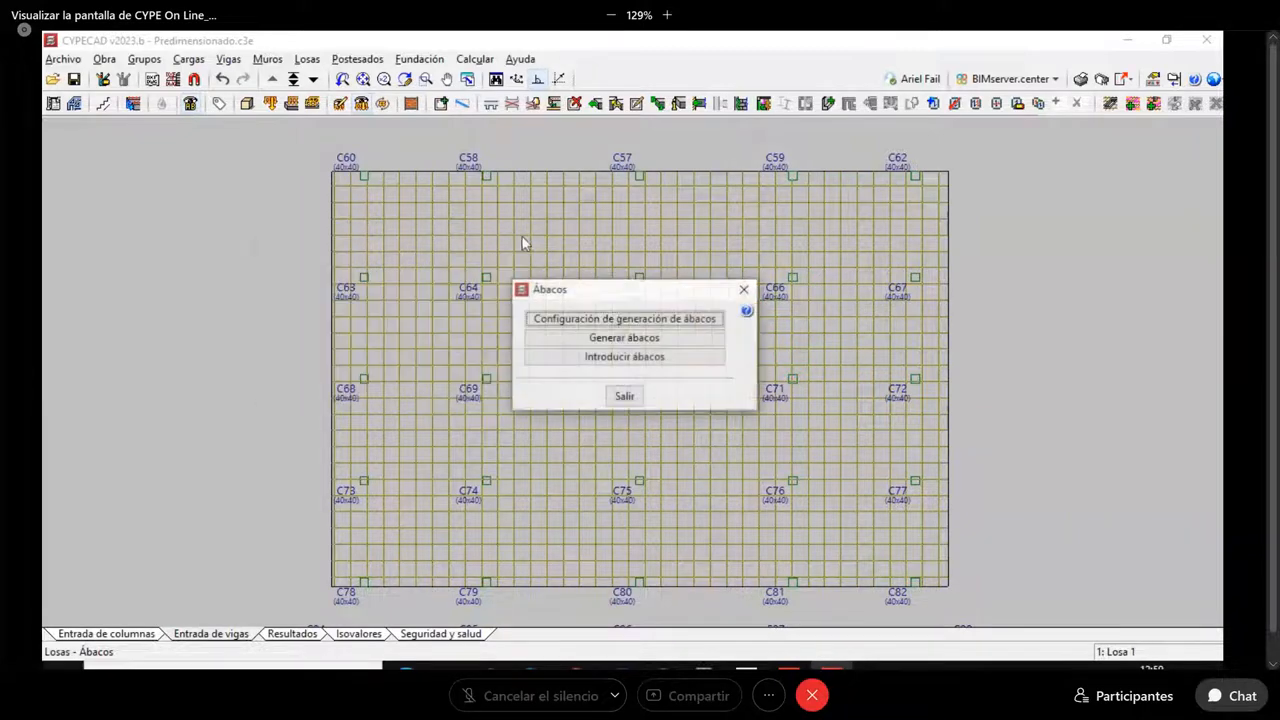
{"action": "left_click", "coordinate": [635, 340]}
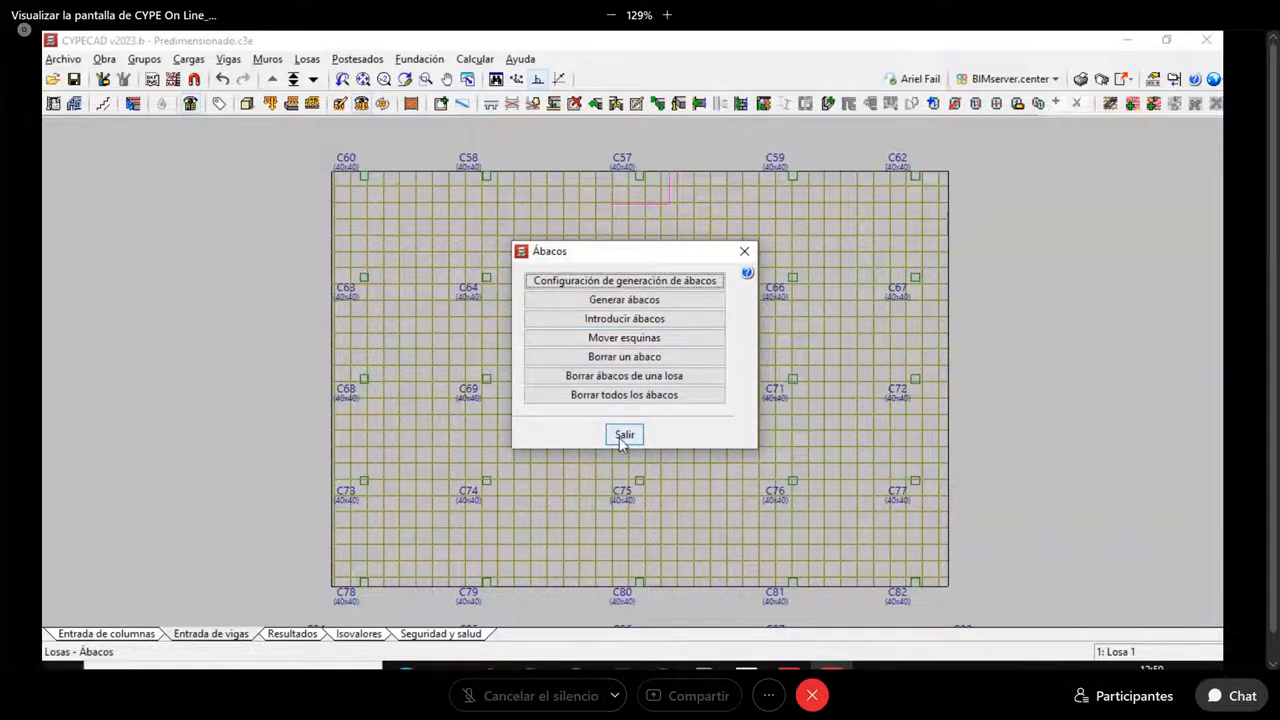
{"action": "left_click", "coordinate": [623, 435]}
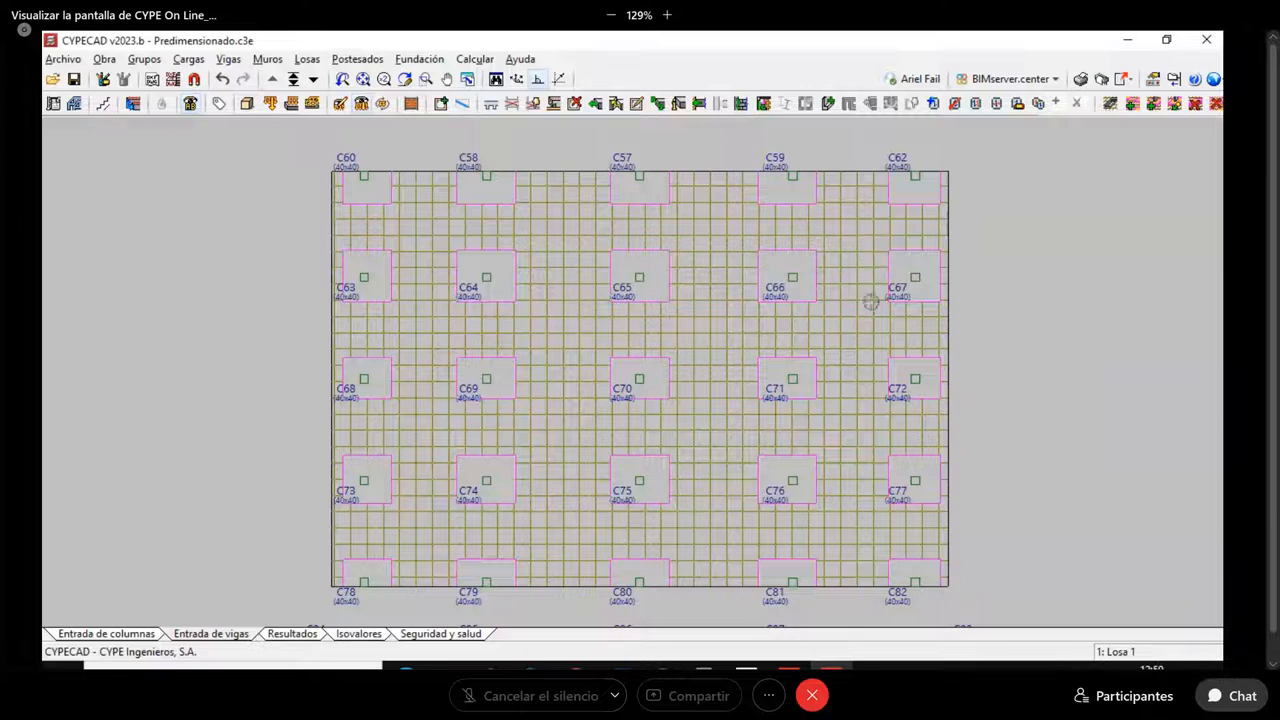
Enlarge the drop panel at column C71 by moving its two corners facing C72 outward
{"action": "scroll", "coordinate": [869, 310], "scroll_direction": "up", "scroll_amount": 1}
{"action": "scroll", "coordinate": [811, 397], "scroll_direction": "up", "scroll_amount": 3}
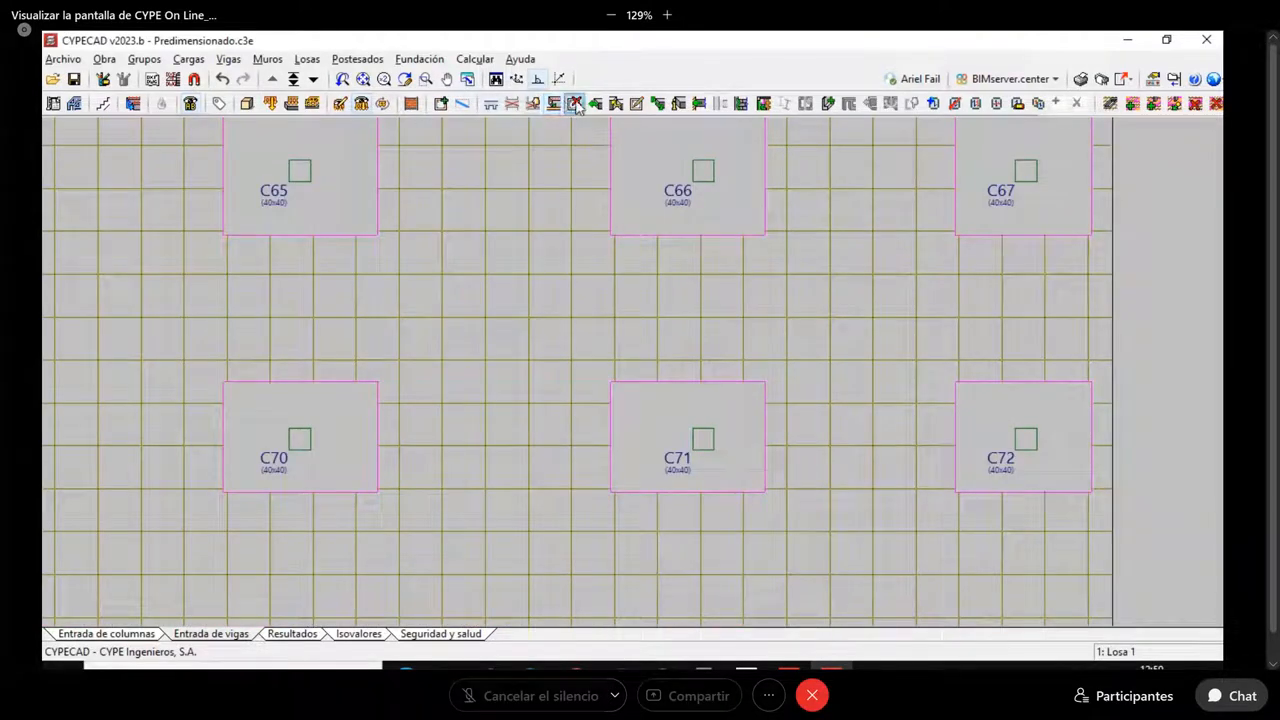
{"action": "left_click", "coordinate": [308, 60]}
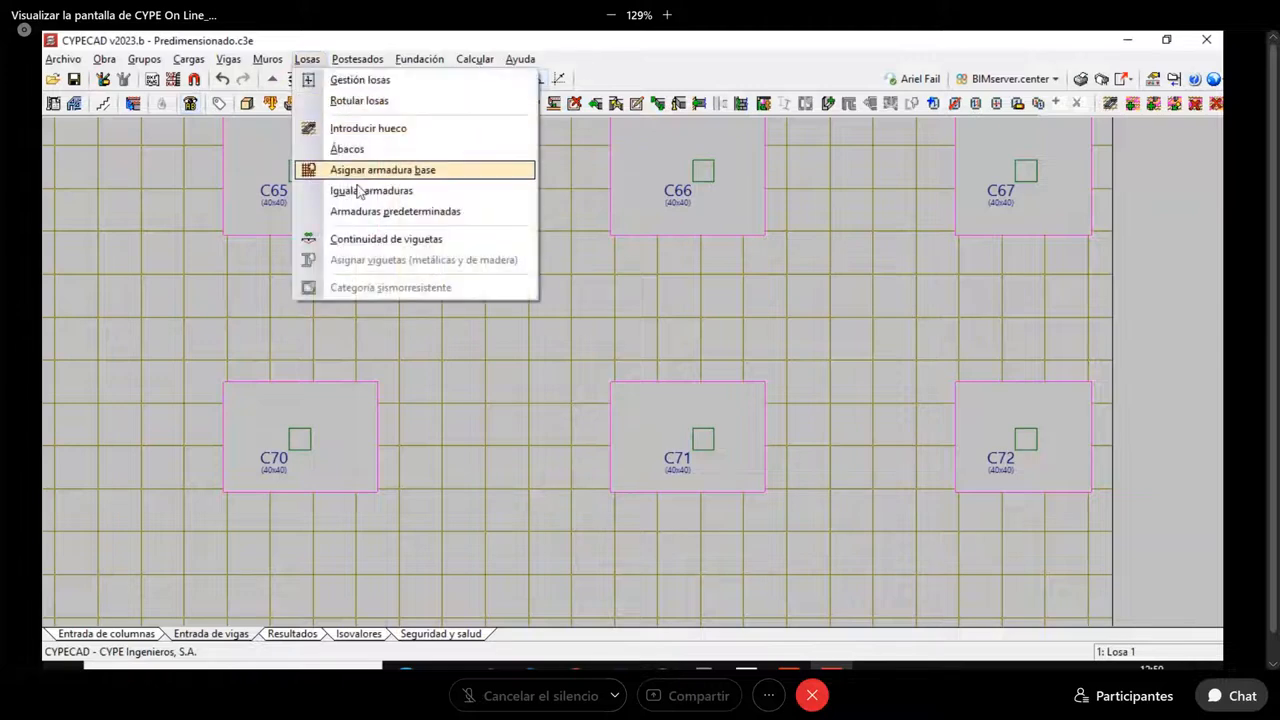
{"action": "left_click", "coordinate": [360, 150]}
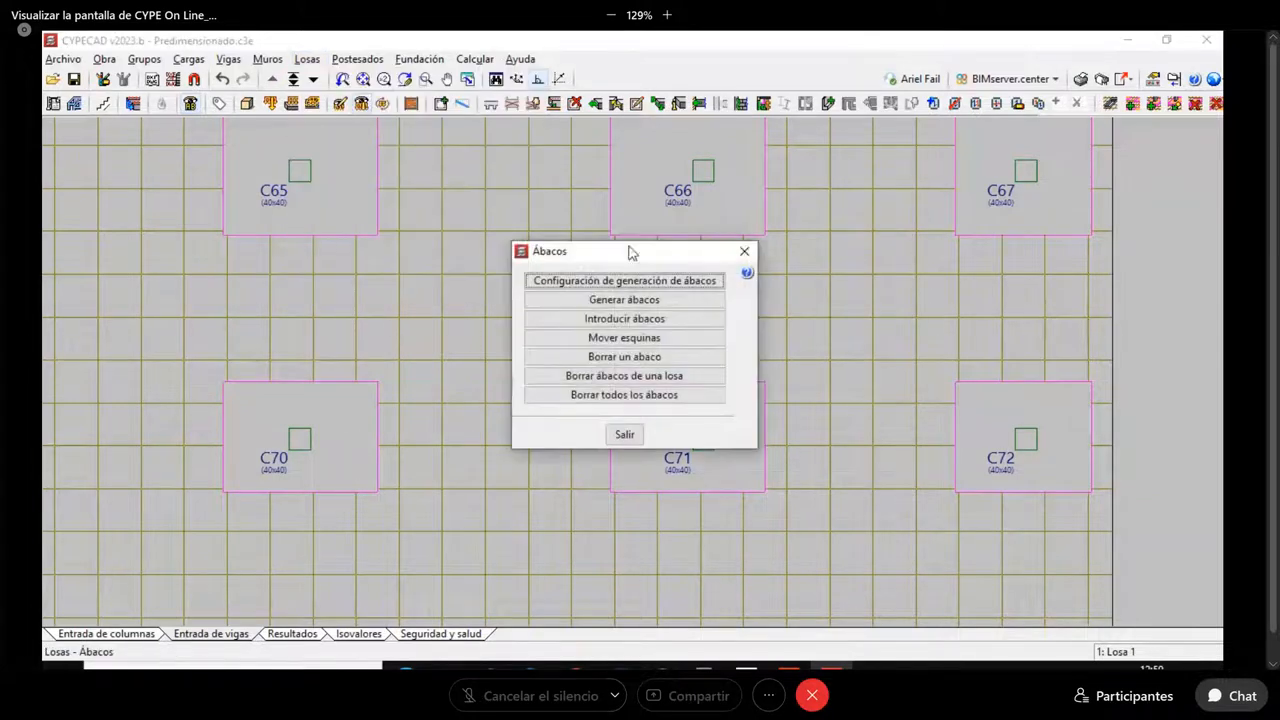
{"action": "left_click", "coordinate": [620, 338]}
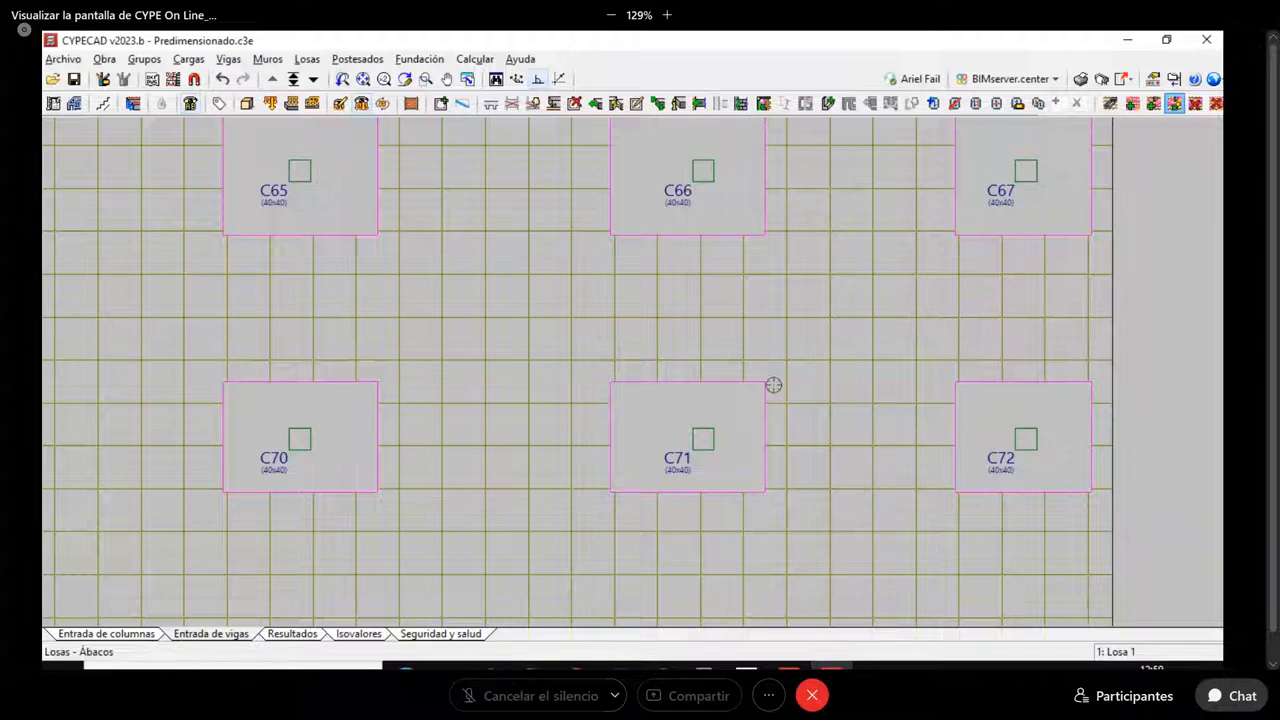
{"action": "left_click", "coordinate": [773, 385]}
{"action": "left_click", "coordinate": [808, 357]}
{"action": "left_click", "coordinate": [808, 491]}
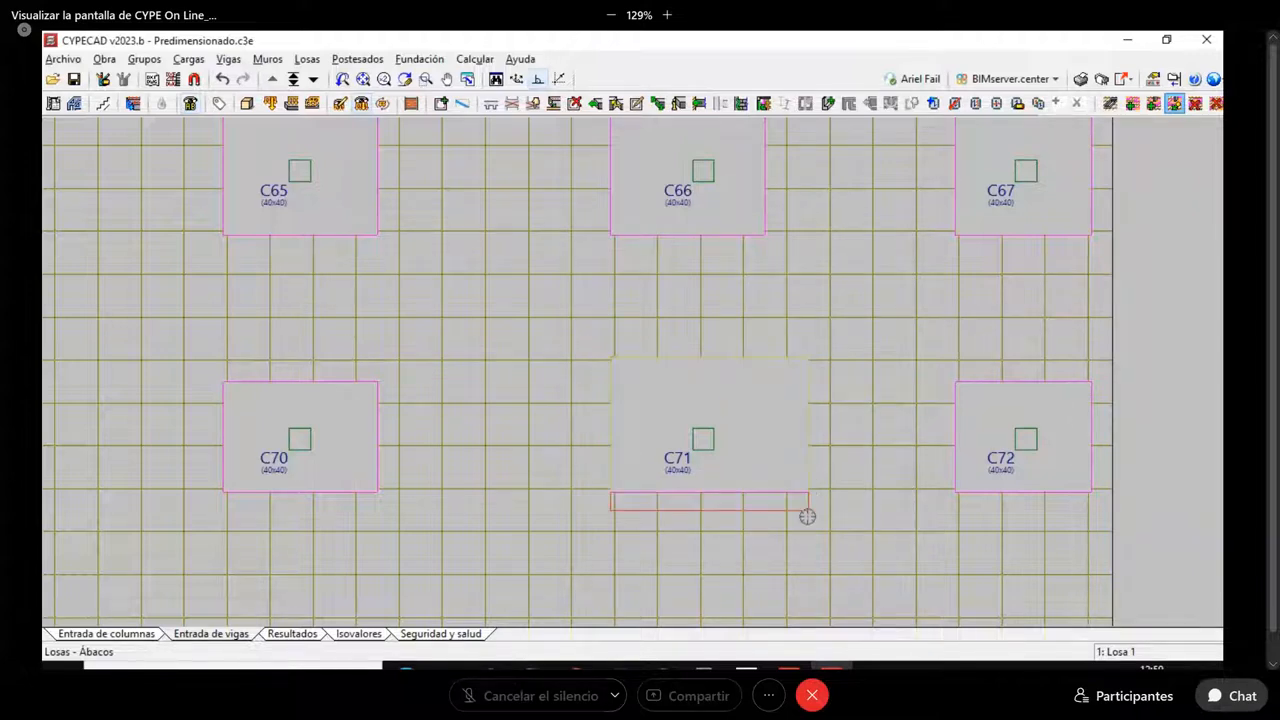
{"action": "left_click", "coordinate": [807, 514]}
Readjust the corners of the C71 drop panel so it extends slightly toward C72, with its horizontal edges level with the C70 panel
{"action": "left_click", "coordinate": [800, 507]}
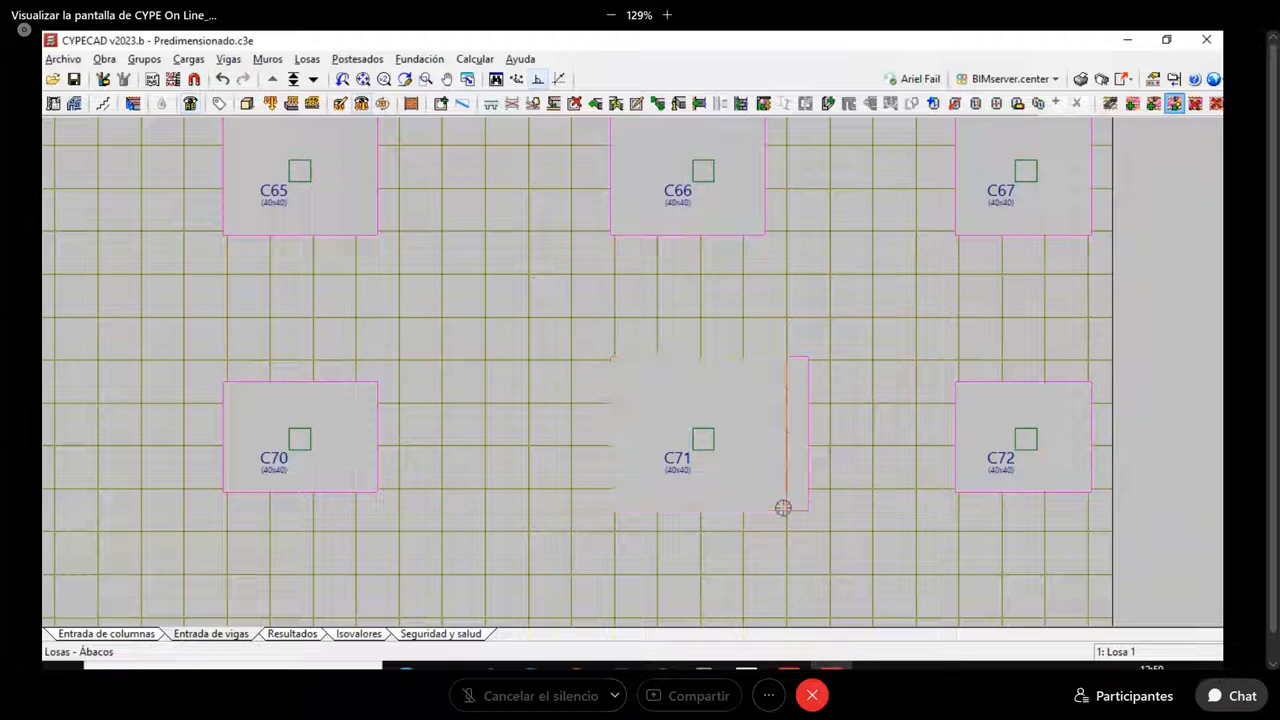
{"action": "left_click", "coordinate": [784, 508]}
{"action": "left_click", "coordinate": [783, 504]}
{"action": "left_click", "coordinate": [786, 489]}
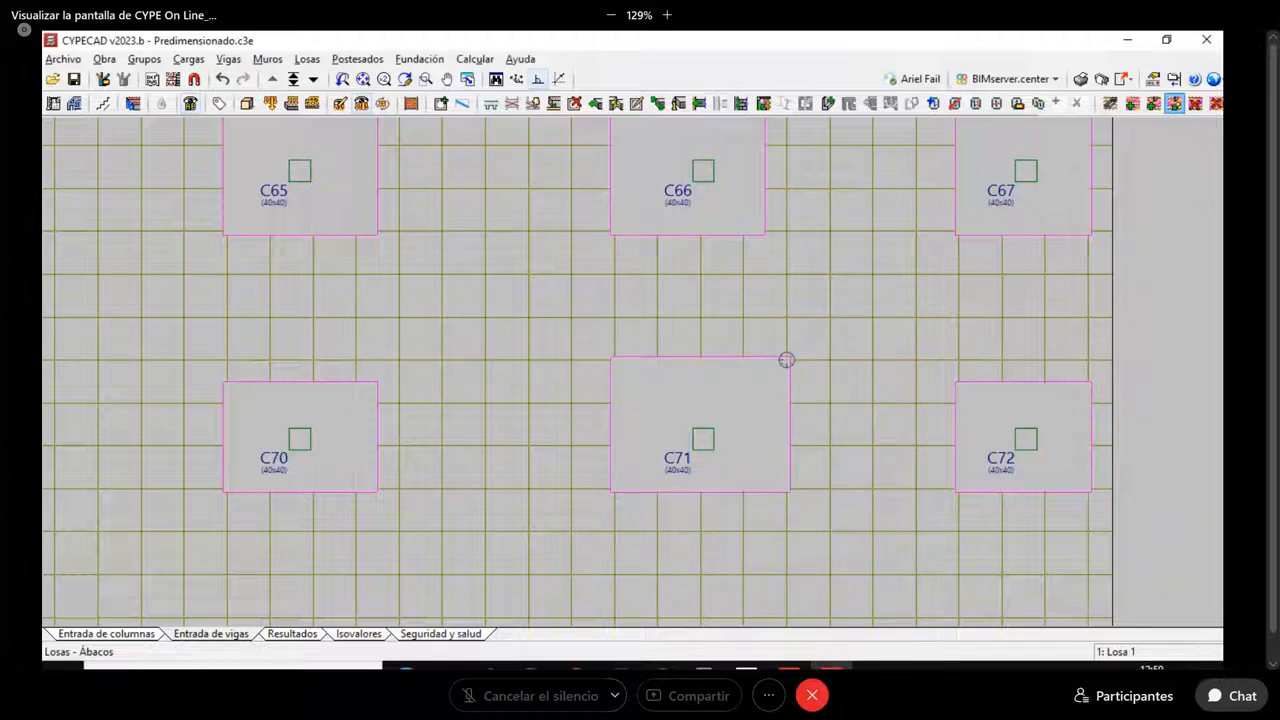
{"action": "left_click", "coordinate": [786, 360]}
{"action": "left_click", "coordinate": [804, 382]}
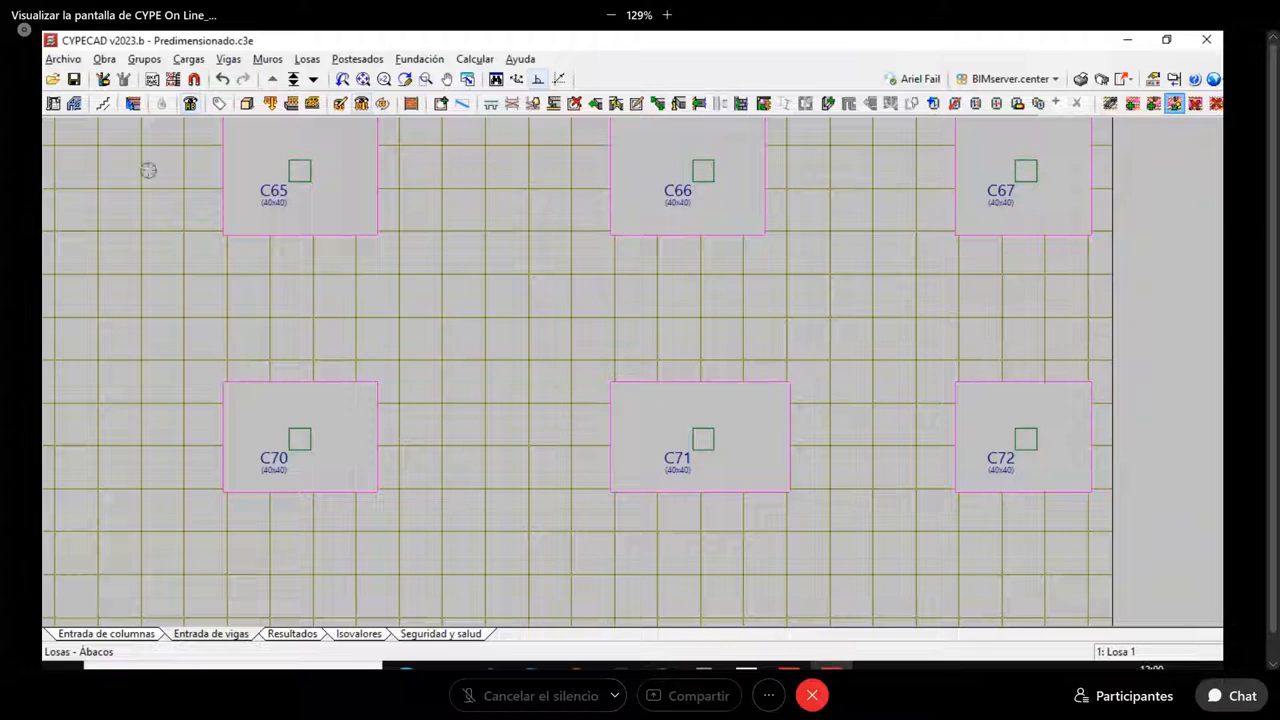
Show the detailed block layout of the waffle slab, examine it between the drop panels of C70 and C71, and close slab management
{"action": "scroll", "coordinate": [480, 389], "scroll_direction": "up", "scroll_amount": 5}
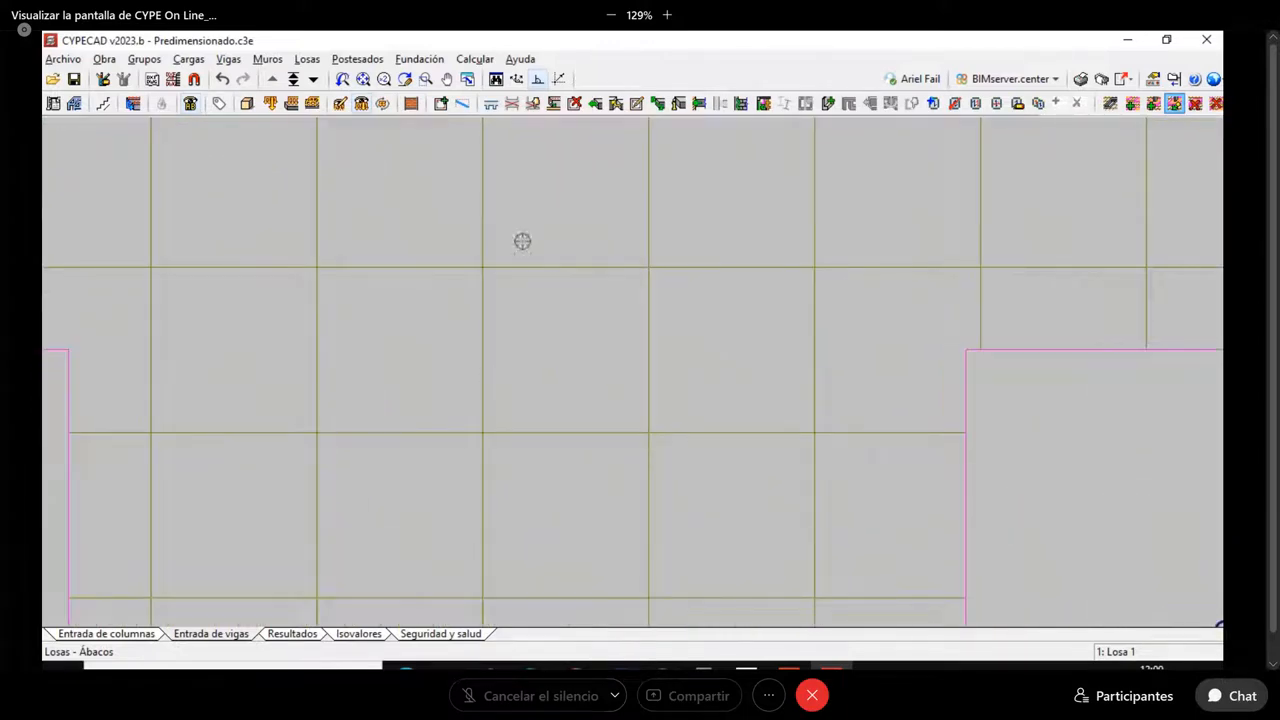
{"action": "left_click", "coordinate": [307, 59]}
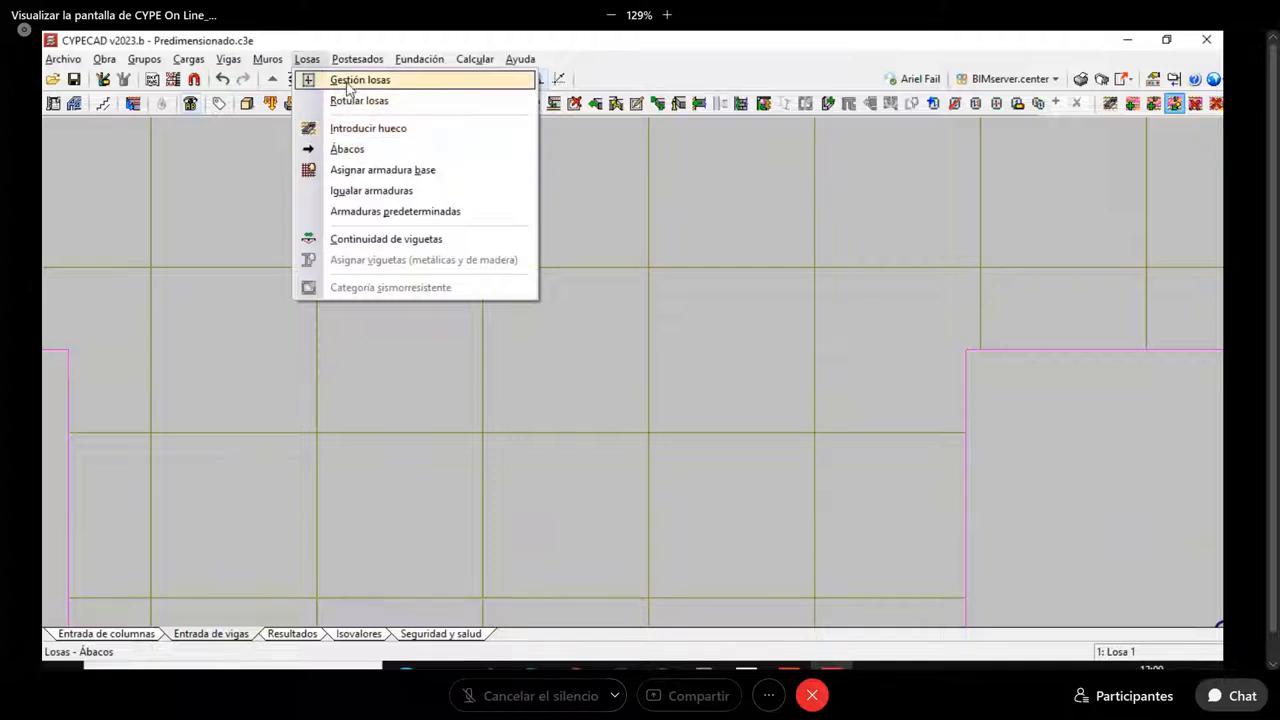
{"action": "left_click", "coordinate": [355, 81]}
{"action": "left_click", "coordinate": [117, 282]}
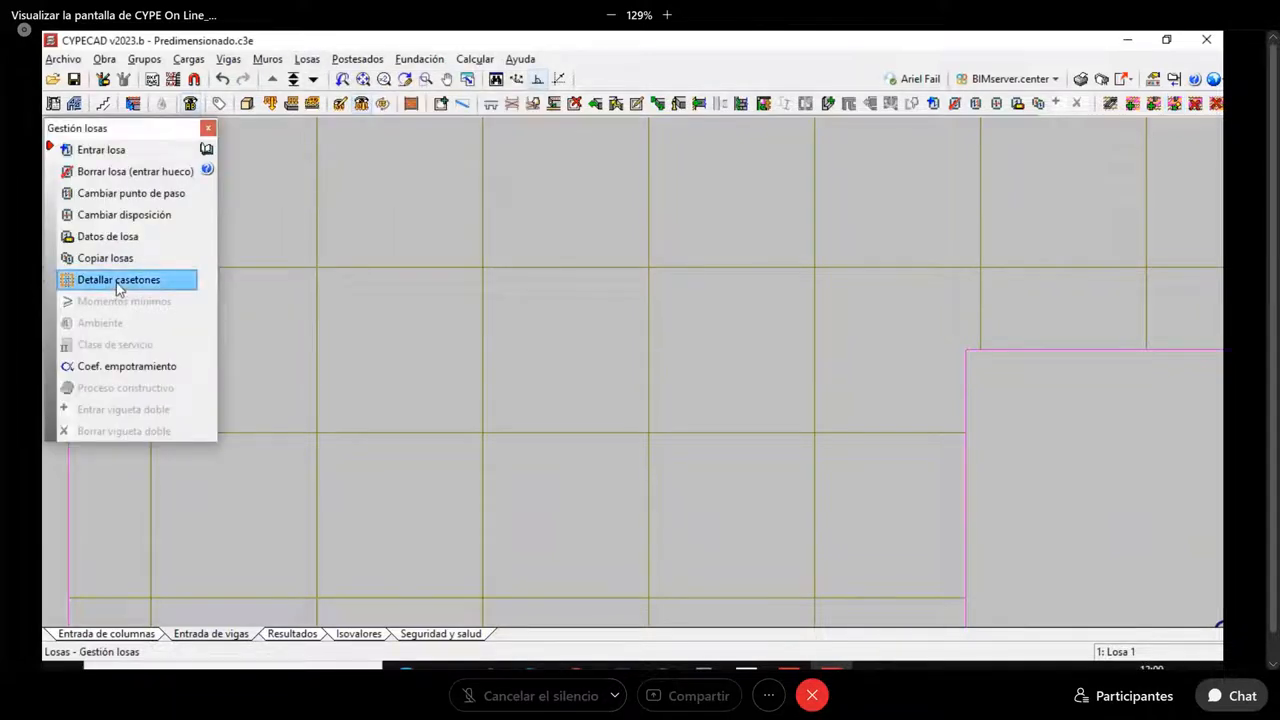
{"action": "scroll", "coordinate": [584, 287], "scroll_direction": "down", "scroll_amount": 3}
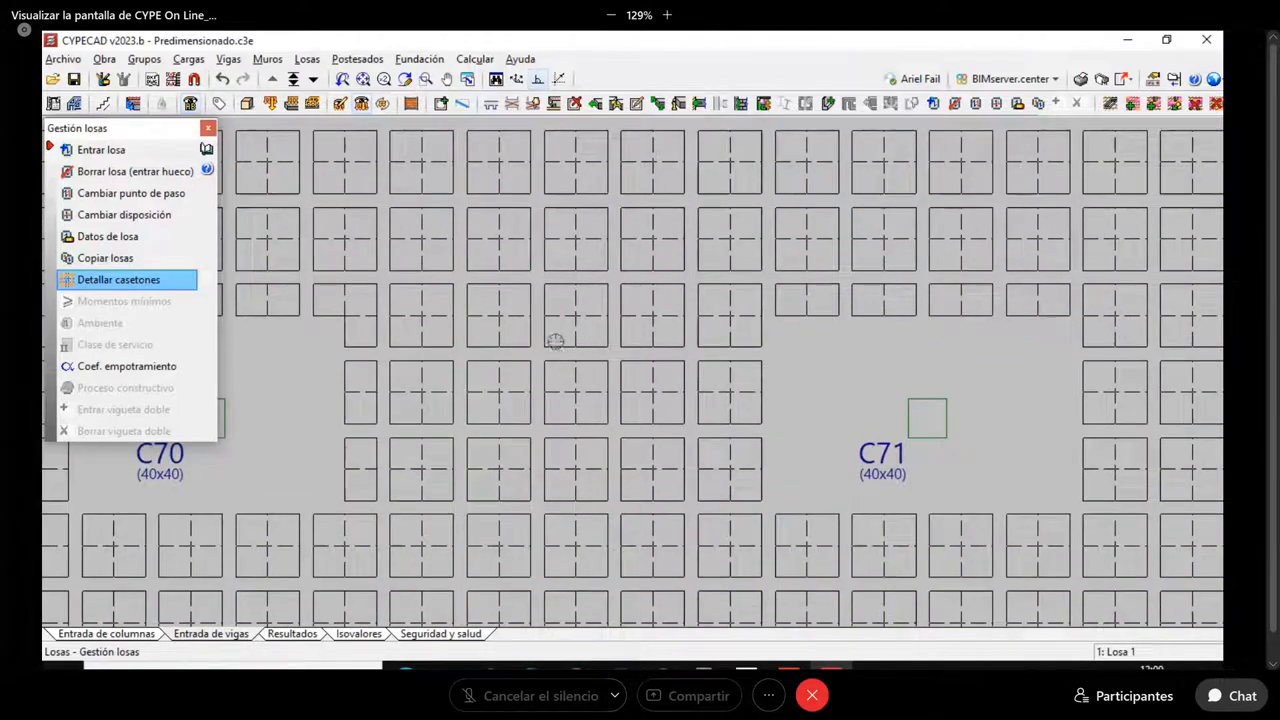
{"action": "scroll", "coordinate": [557, 309], "scroll_direction": "up", "scroll_amount": 3}
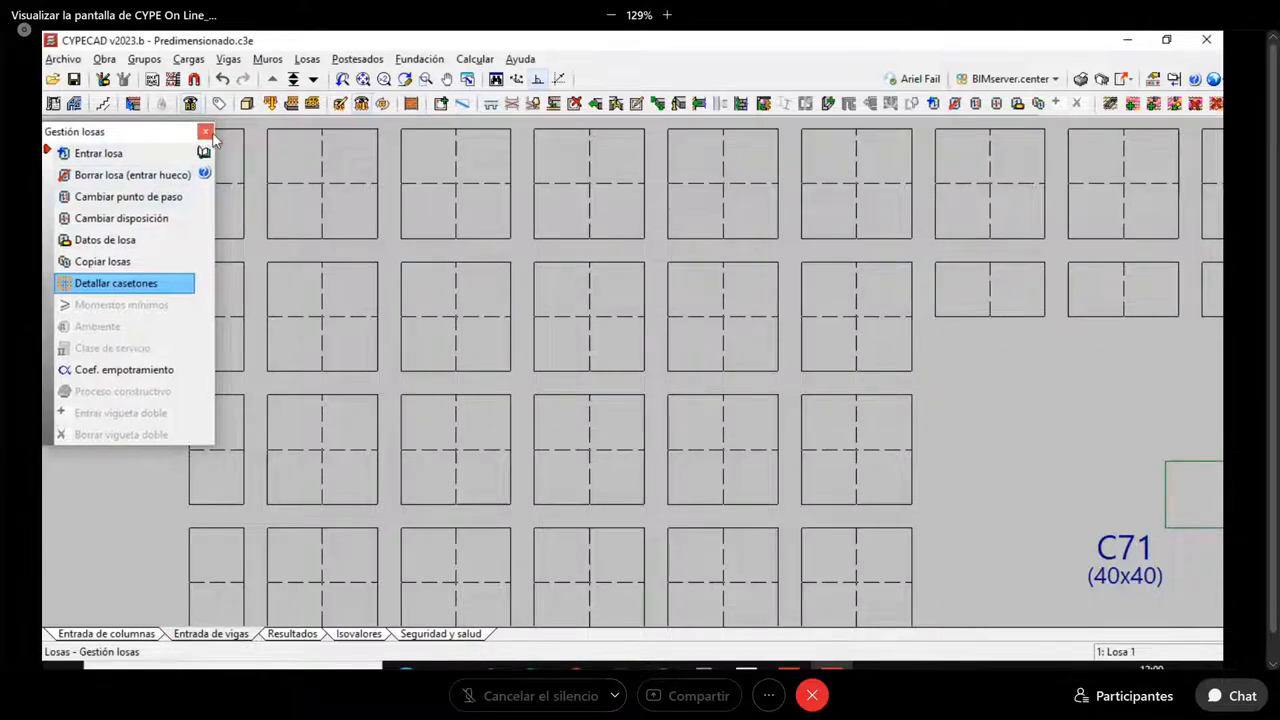
{"action": "left_click", "coordinate": [207, 128]}
{"action": "scroll", "coordinate": [814, 360], "scroll_direction": "down", "scroll_amount": 10}
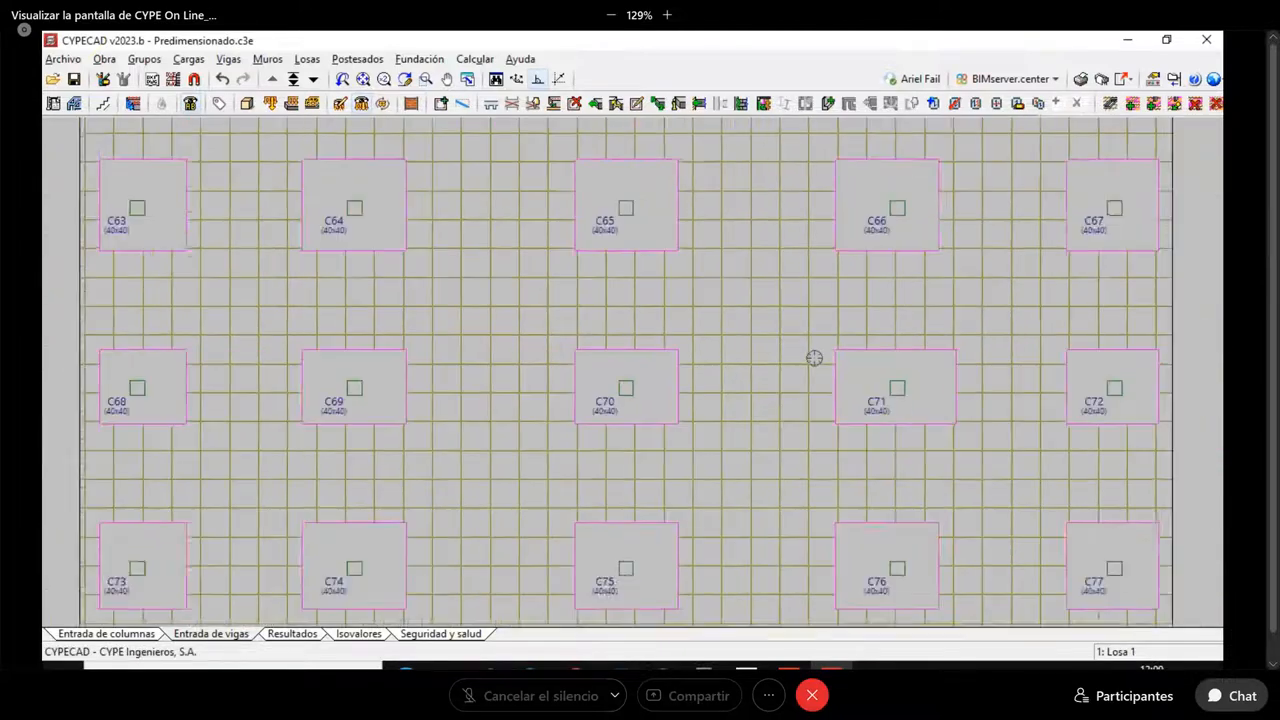
{"action": "scroll", "coordinate": [814, 358], "scroll_direction": "down", "scroll_amount": 2}
{"action": "scroll", "coordinate": [828, 371], "scroll_direction": "up", "scroll_amount": 1}
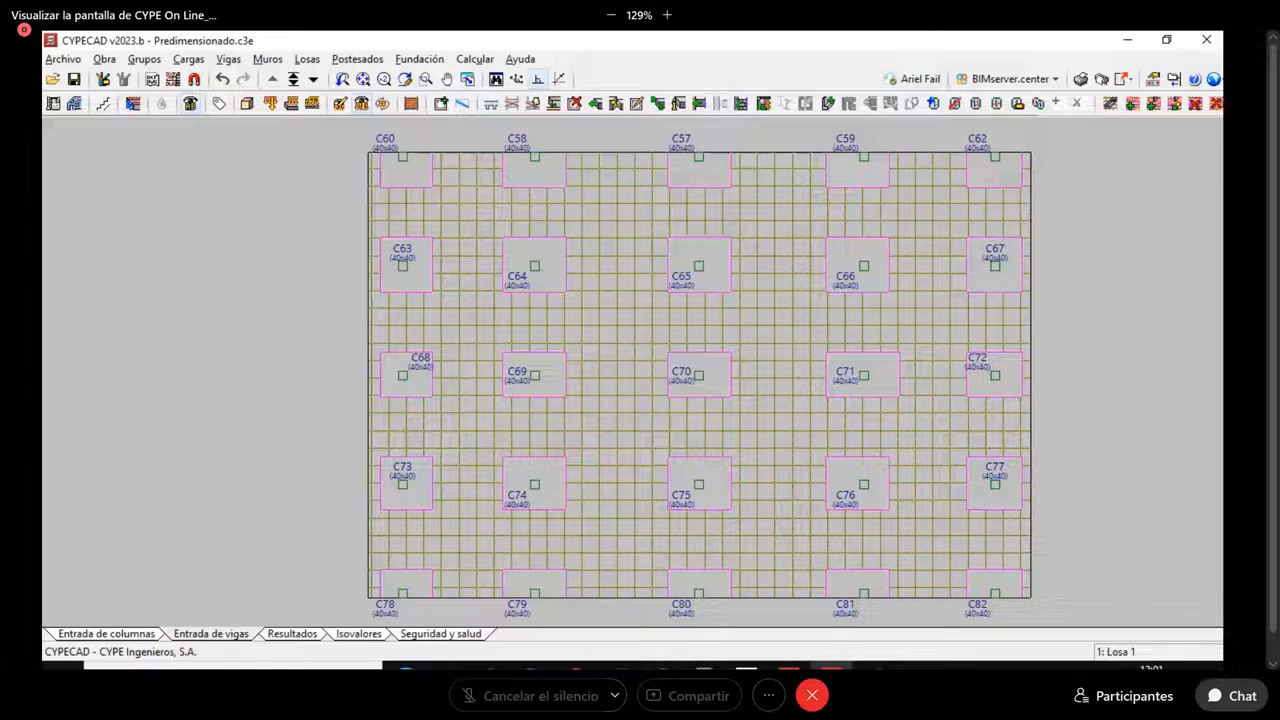
Switch to the Snipping Tool captures to review the equivalent frame diagram and the minimum thickness table for slabs with and without drop panels
{"action": "key", "text": "alt+Tab"}
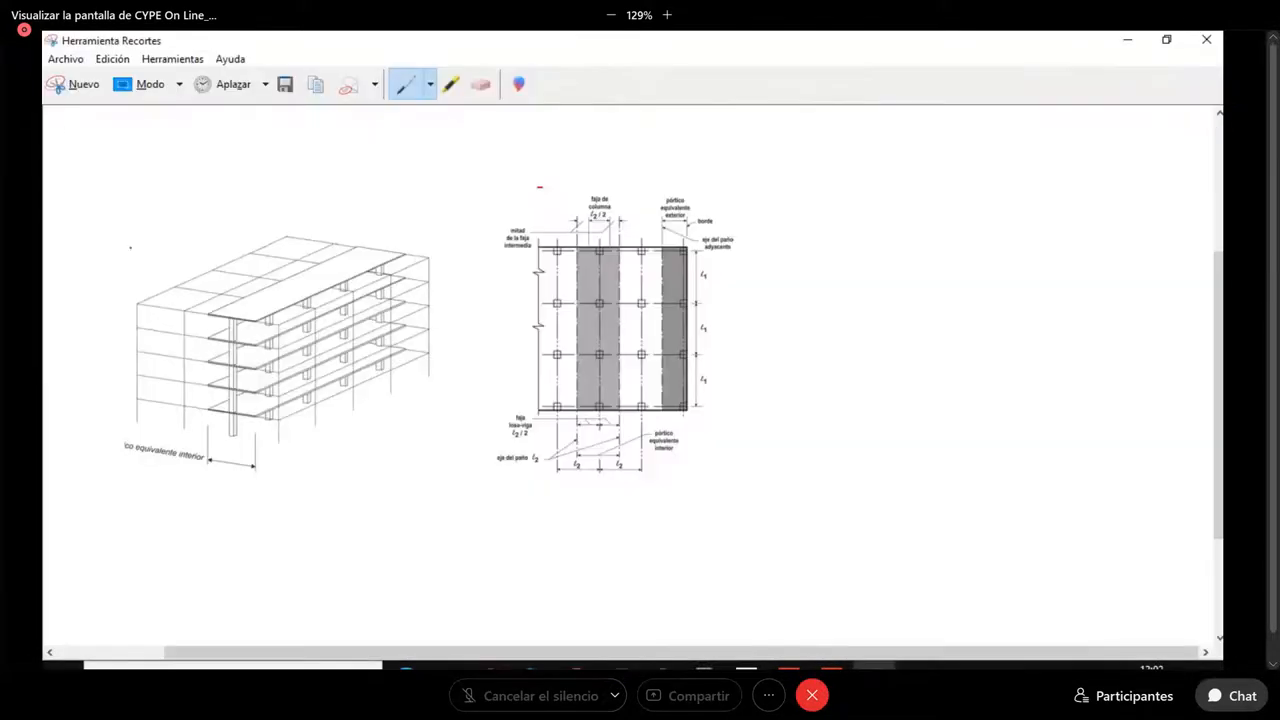
{"action": "key", "text": "alt+Tab"}
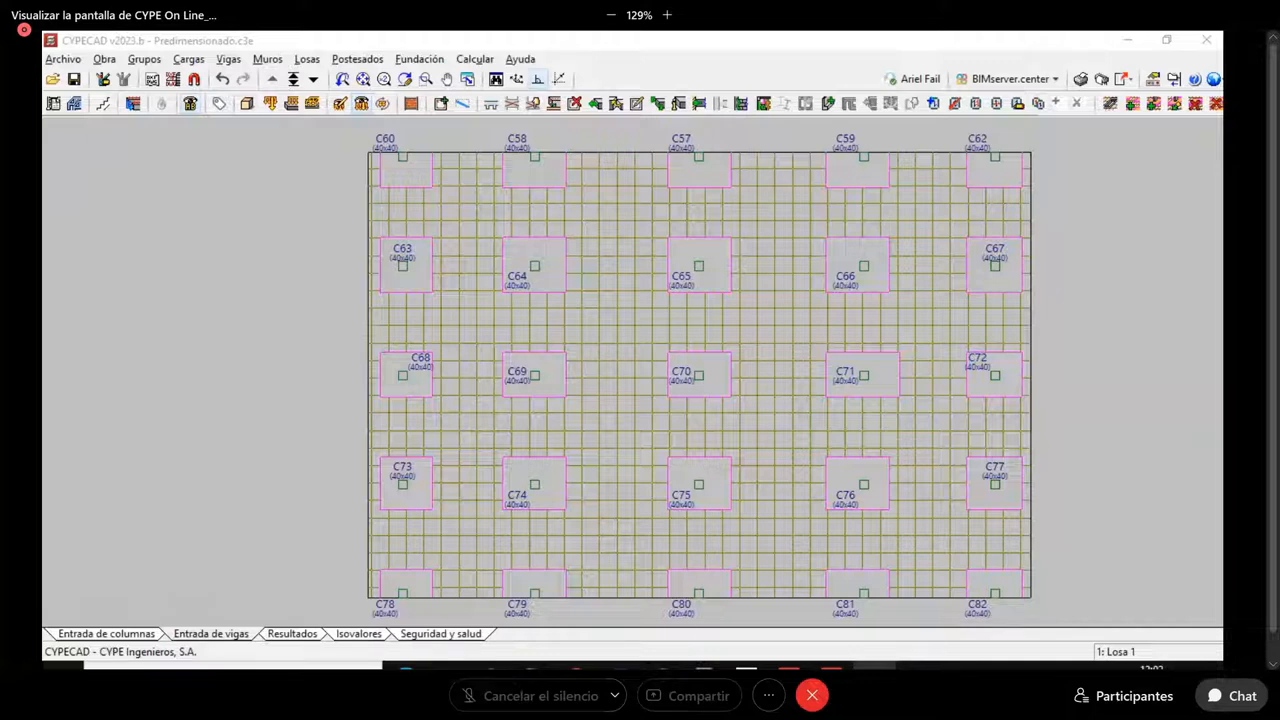
{"action": "left_click_drag", "start_coordinate": [1222, 155], "coordinate": [414, 139]}
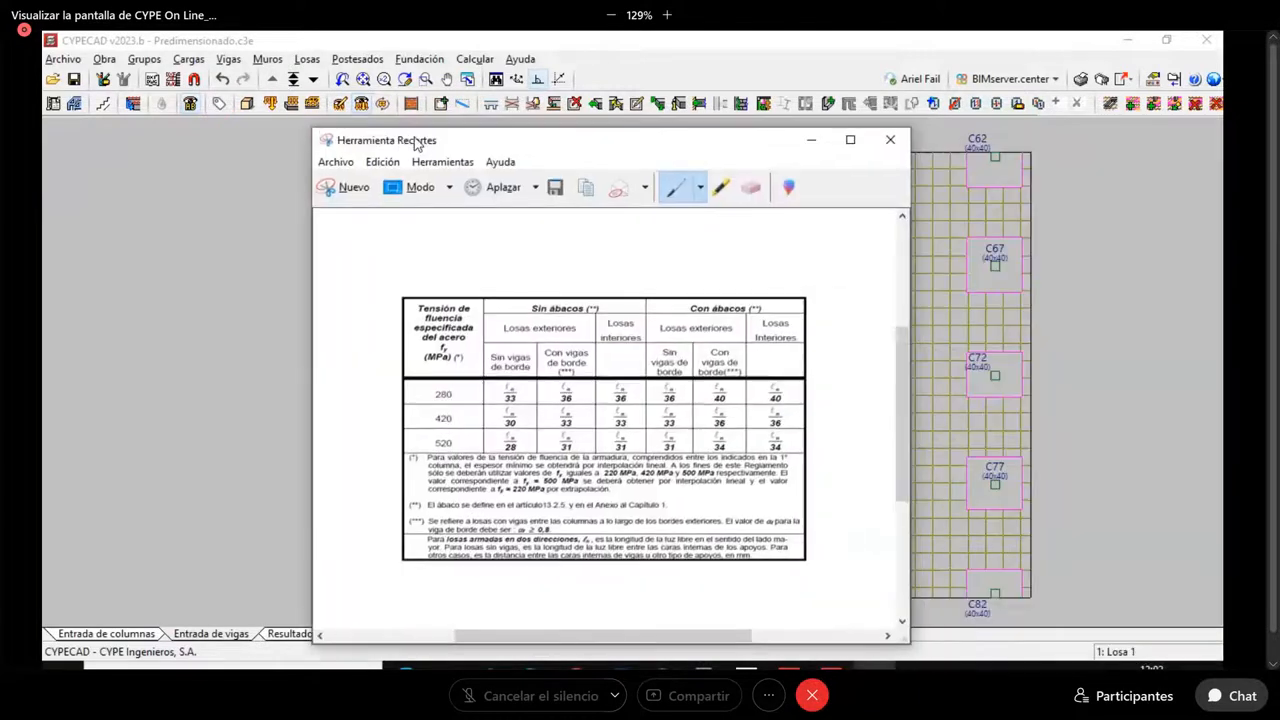
{"action": "left_click", "coordinate": [850, 141]}
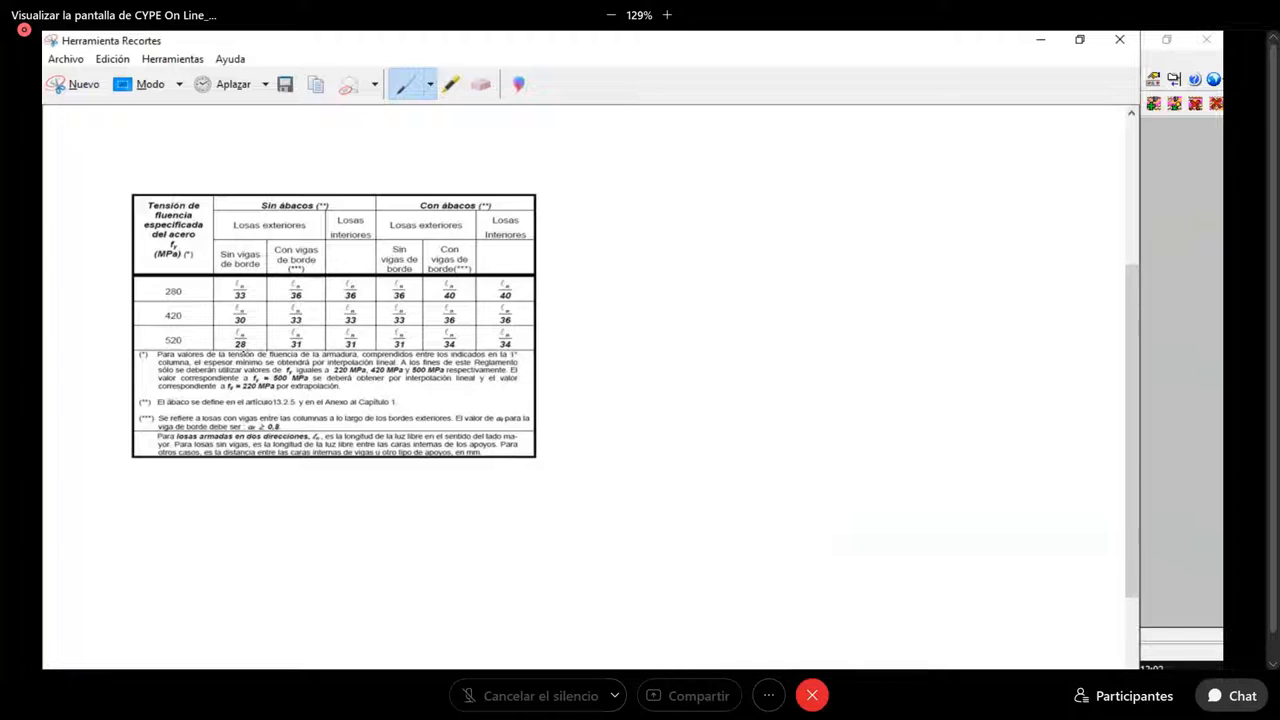
{"action": "left_click", "coordinate": [1040, 44]}
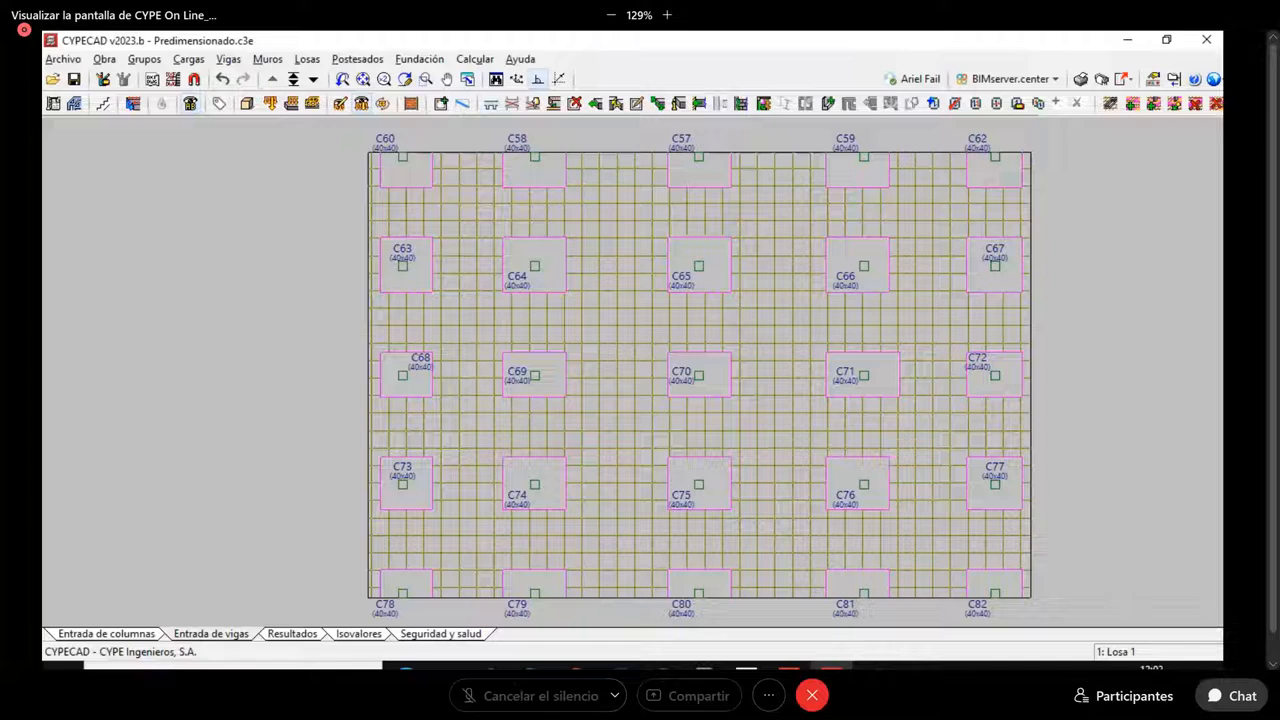
{"action": "middle_click_drag", "start_coordinate": [756, 358], "coordinate": [741, 354]}
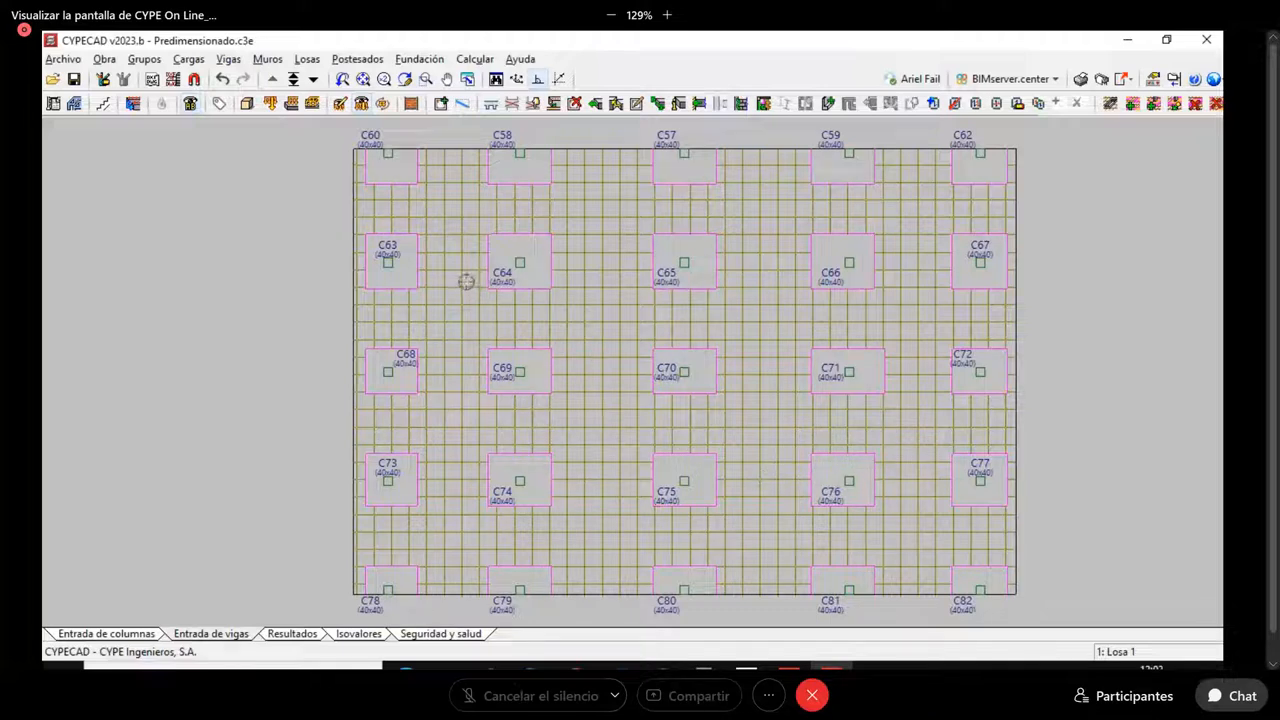
{"action": "scroll", "coordinate": [532, 262], "scroll_direction": "down", "scroll_amount": 1}
{"action": "middle_click_drag", "start_coordinate": [532, 262], "coordinate": [478, 322]}
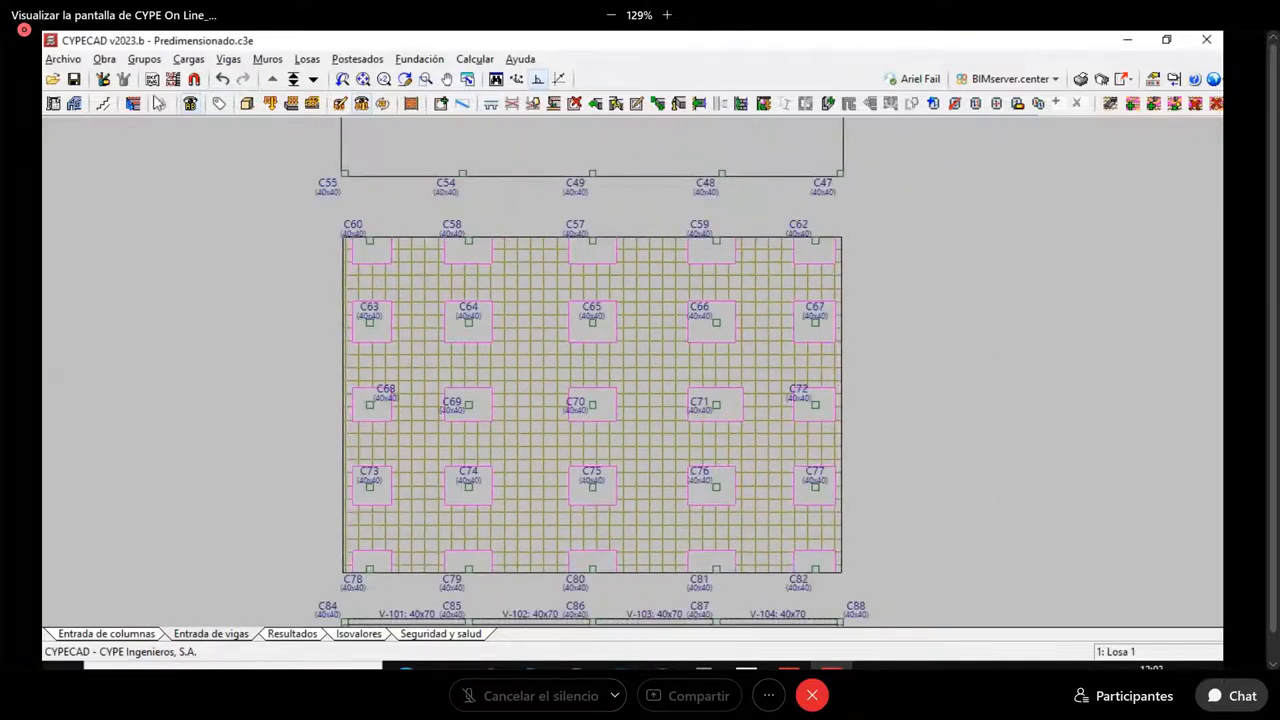
Add a horizontal dimension line across the waffle slab through the drop panels of columns C63 to C67
{"action": "left_click", "coordinate": [188, 59]}
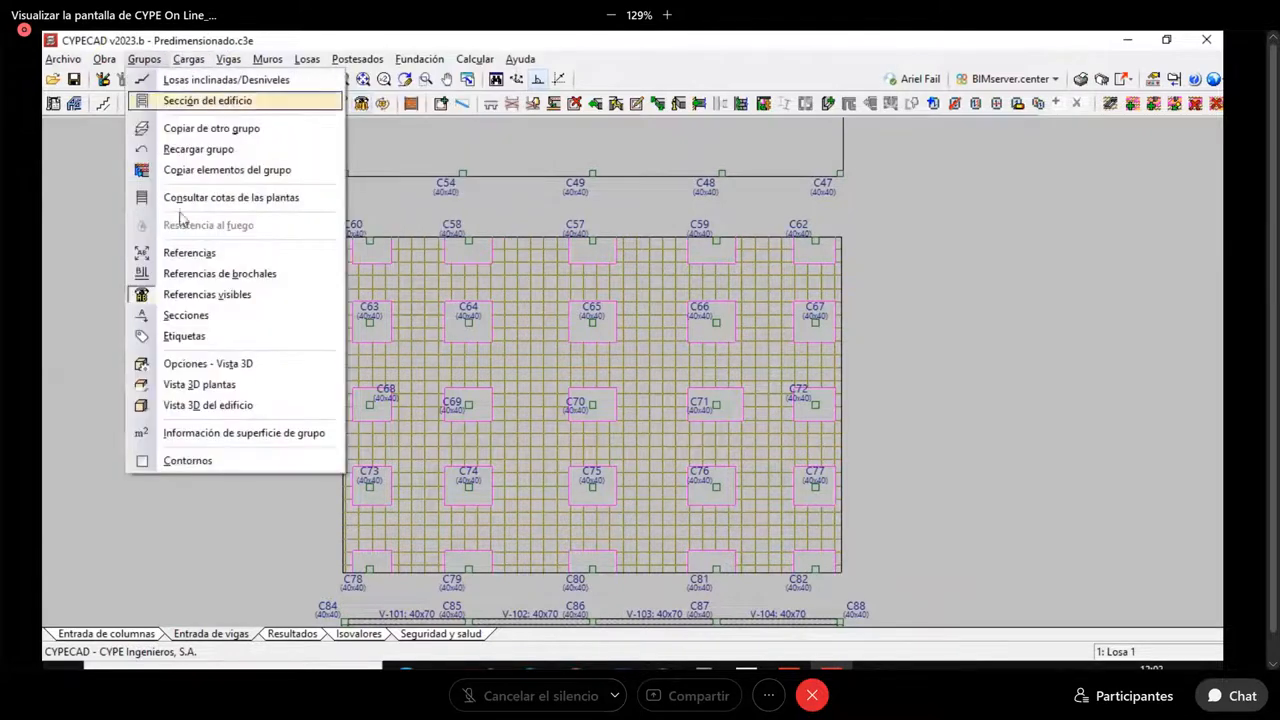
{"action": "left_click", "coordinate": [190, 315]}
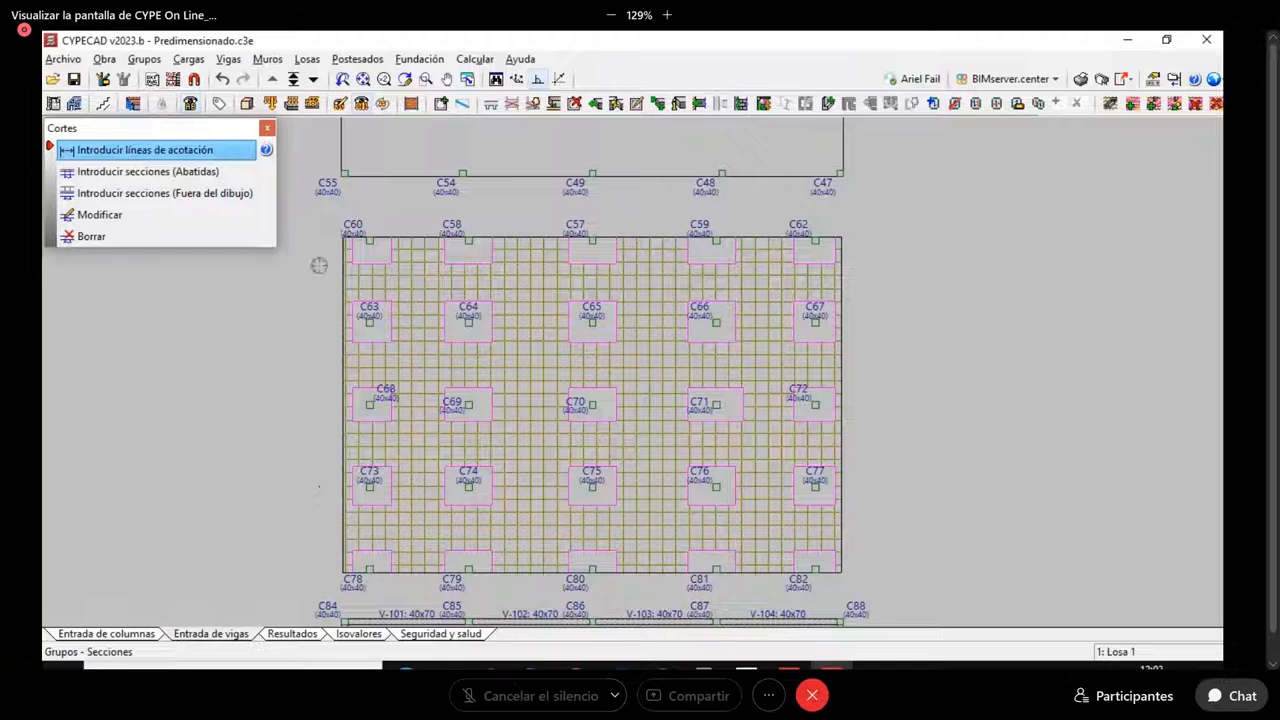
{"action": "left_click", "coordinate": [324, 335]}
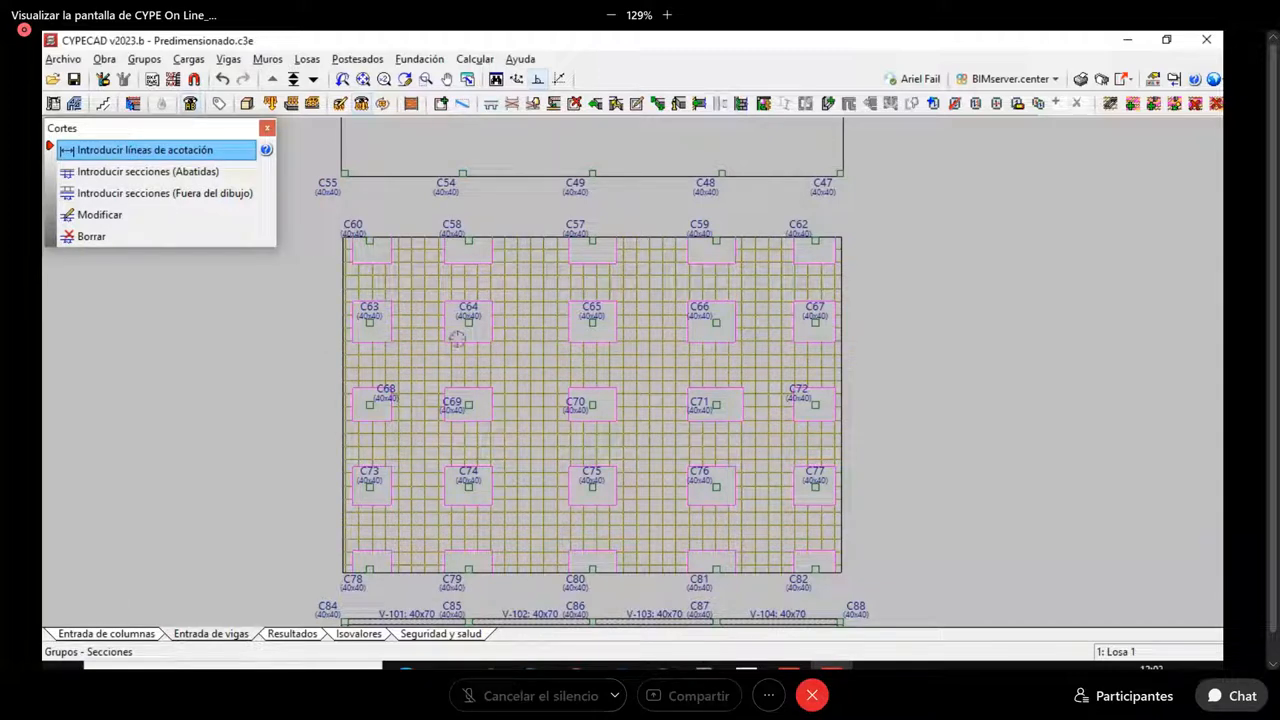
{"action": "left_click", "coordinate": [858, 369]}
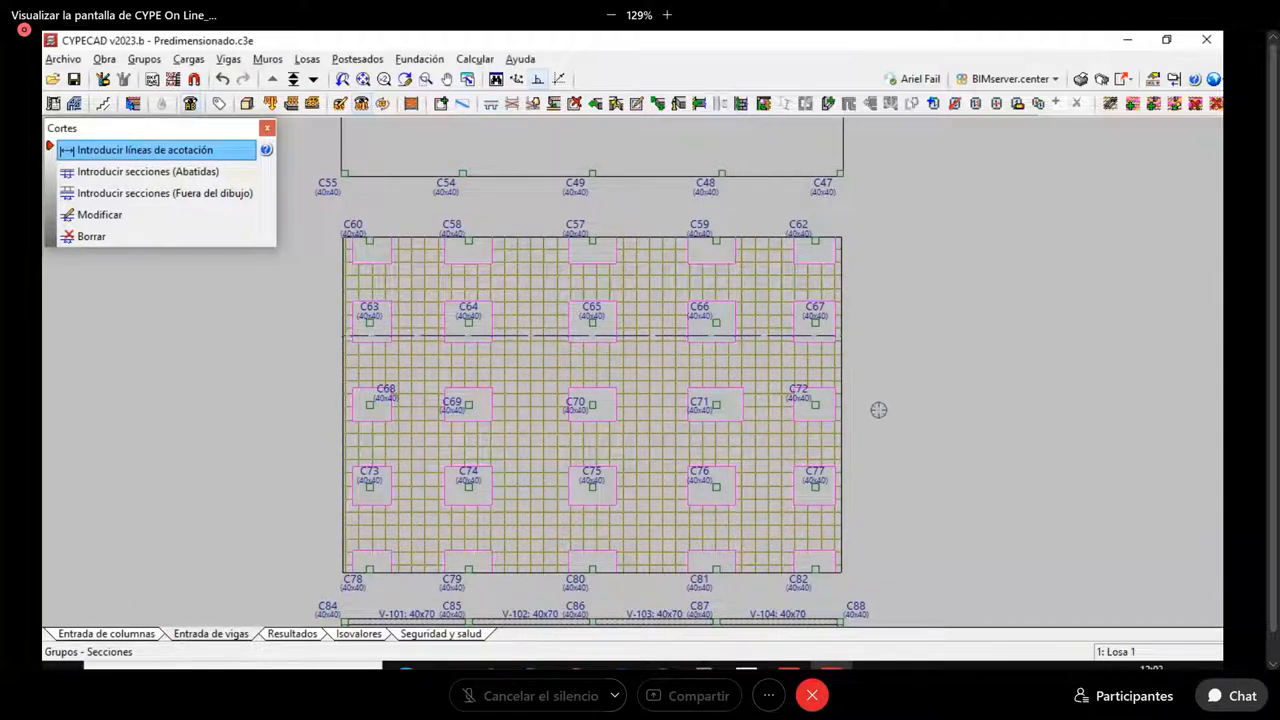
Generate an out-of-drawing section along the C63–C67 row, place it in the gap above the waffle slab, and examine its blocks and solid zones
{"action": "left_click", "coordinate": [126, 193]}
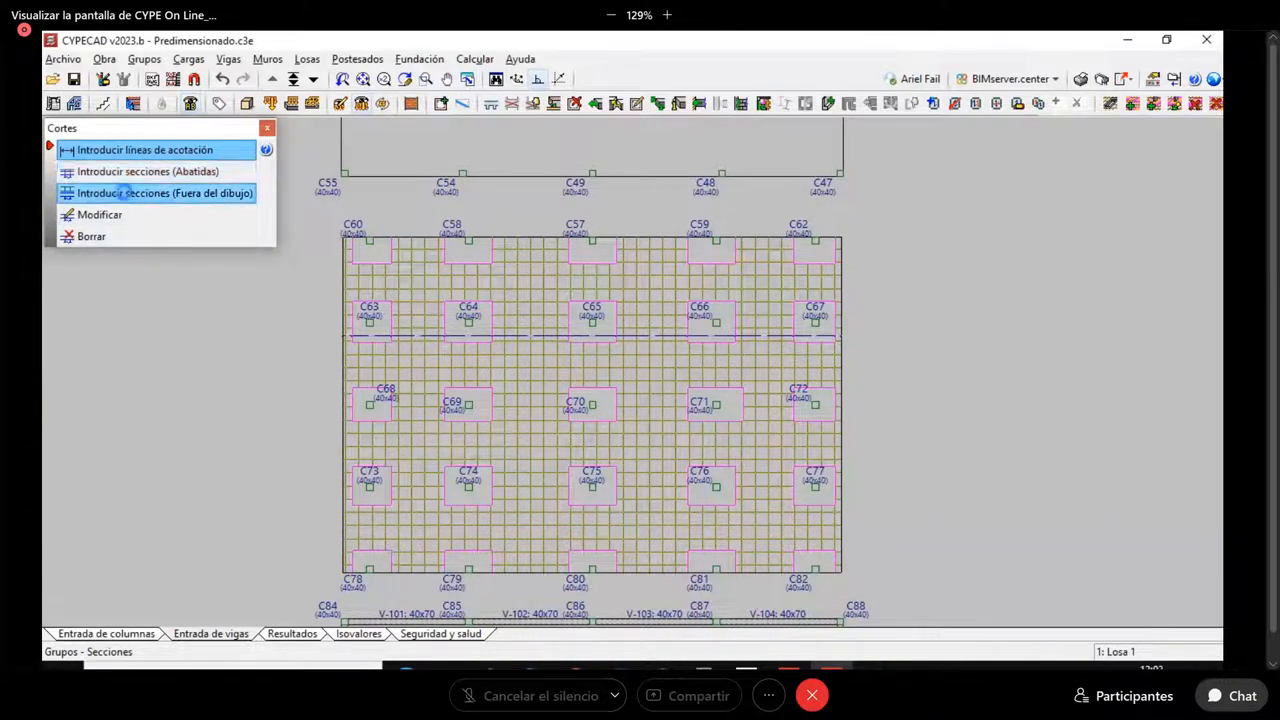
{"action": "left_click", "coordinate": [552, 431]}
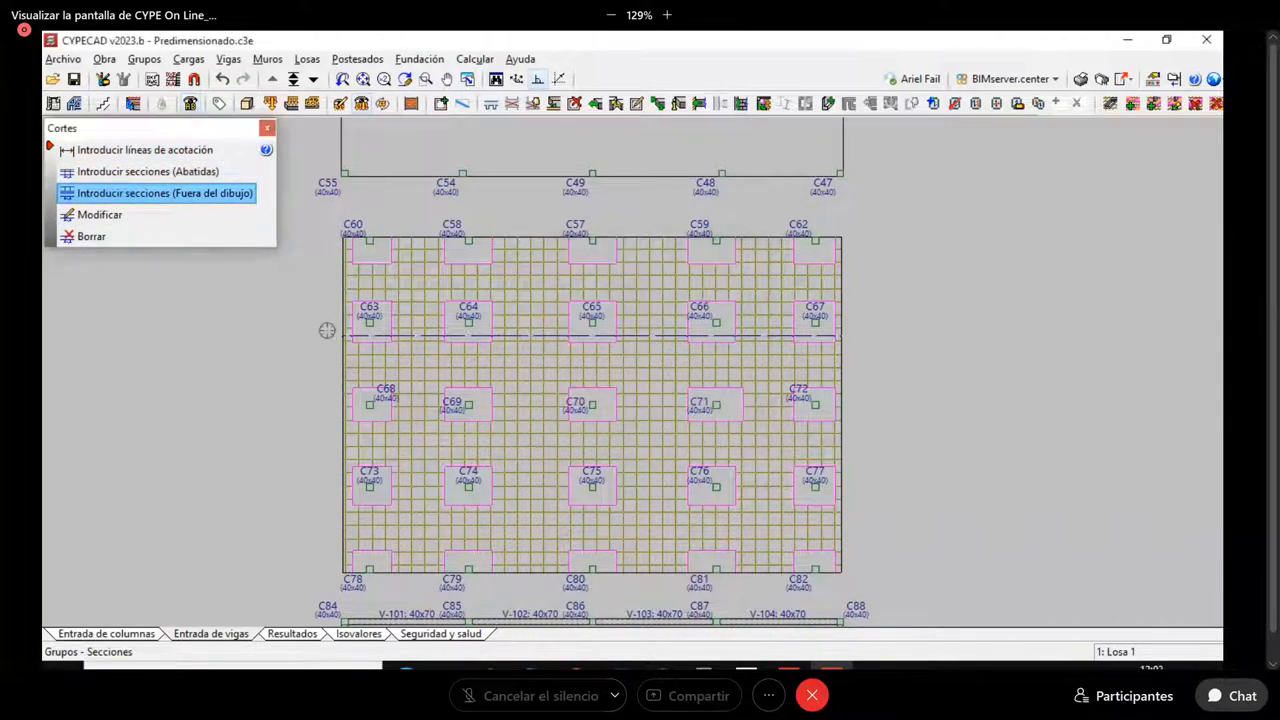
{"action": "left_click", "coordinate": [880, 381]}
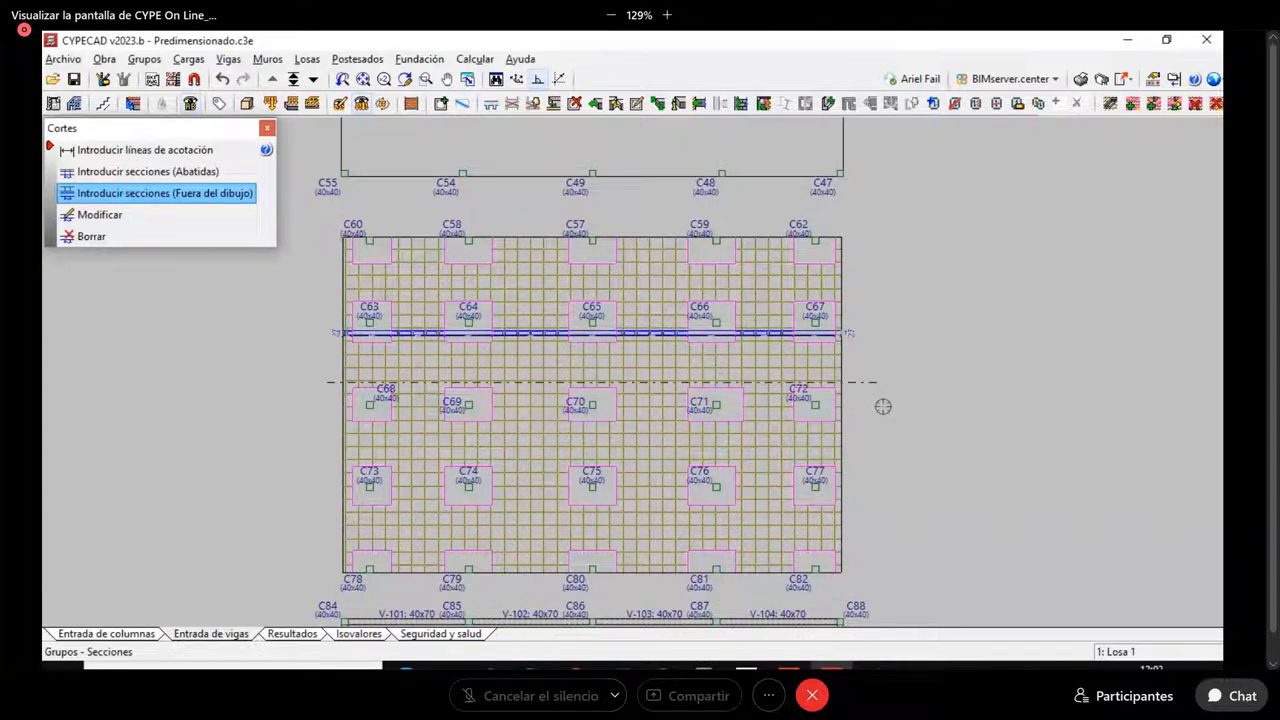
{"action": "mouse_move", "coordinate": [889, 440]}
{"action": "middle_mouse_down"}
{"action": "mouse_move", "coordinate": [873, 313]}
{"action": "mouse_move", "coordinate": [924, 537]}
{"action": "middle_mouse_up"}
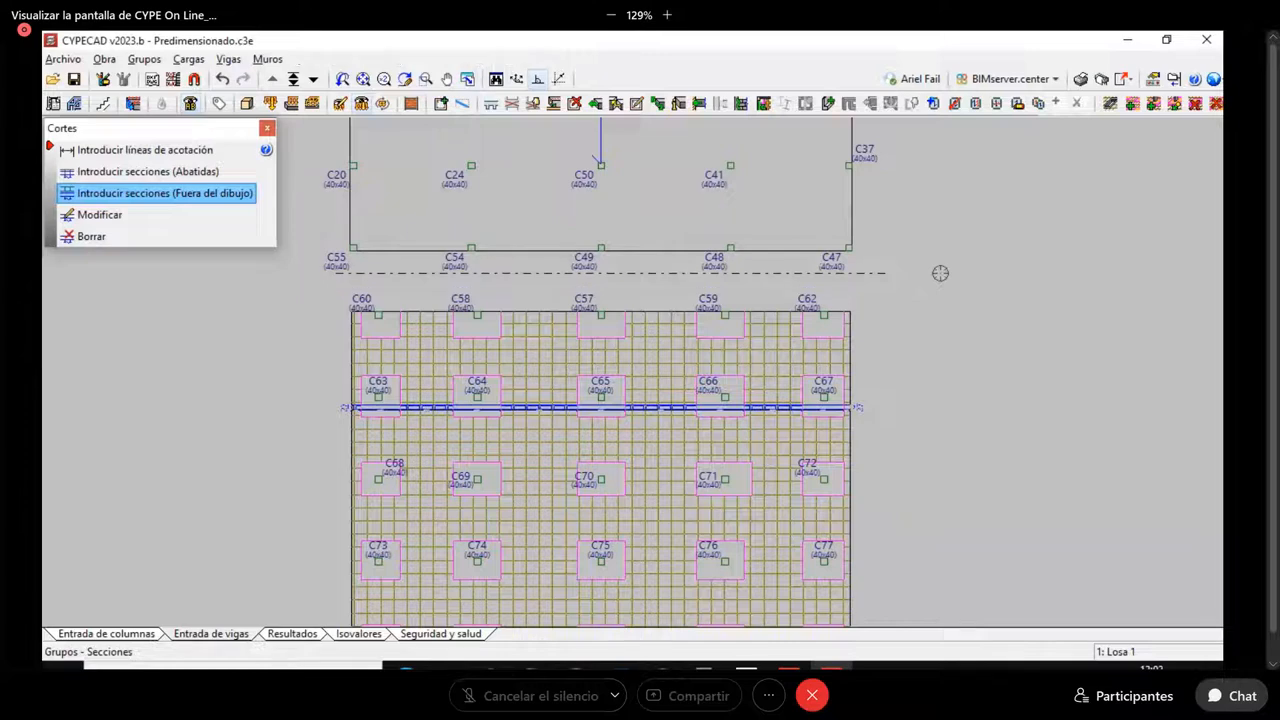
{"action": "scroll", "coordinate": [761, 245], "scroll_direction": "up", "scroll_amount": 1}
{"action": "scroll", "coordinate": [761, 245], "scroll_direction": "up", "scroll_amount": 5}
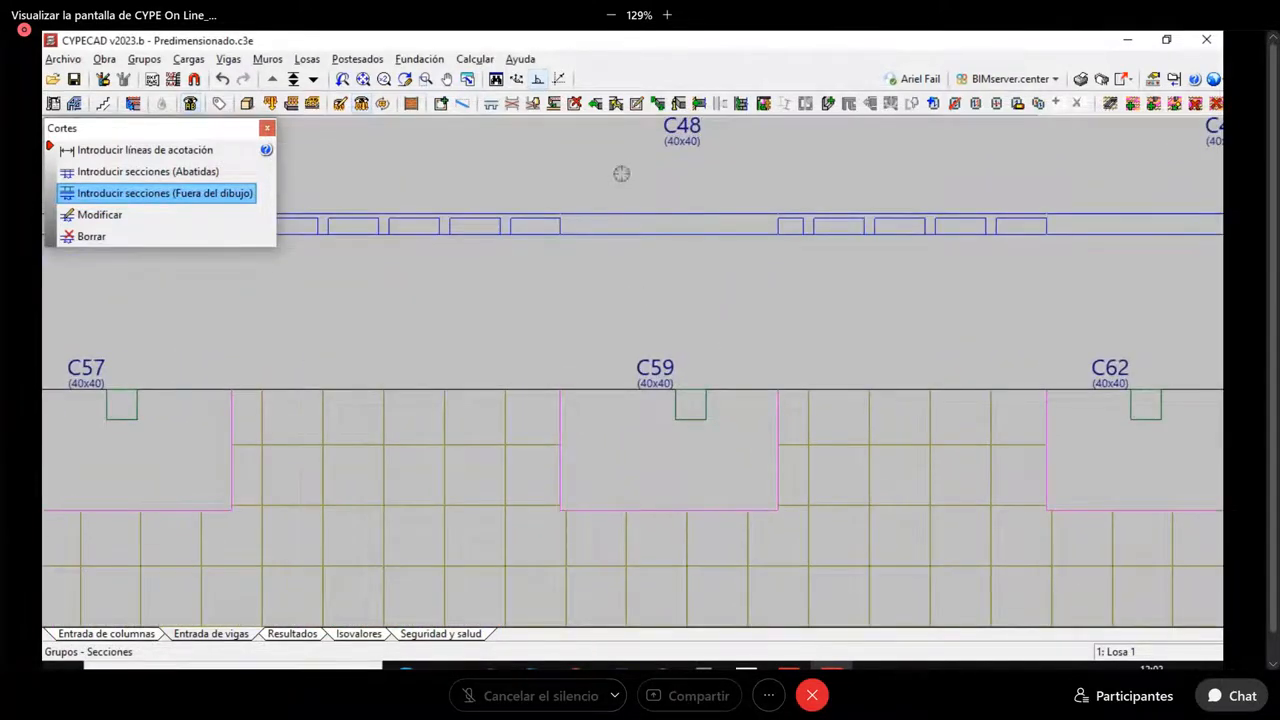
{"action": "scroll", "coordinate": [620, 180], "scroll_direction": "up", "scroll_amount": 2}
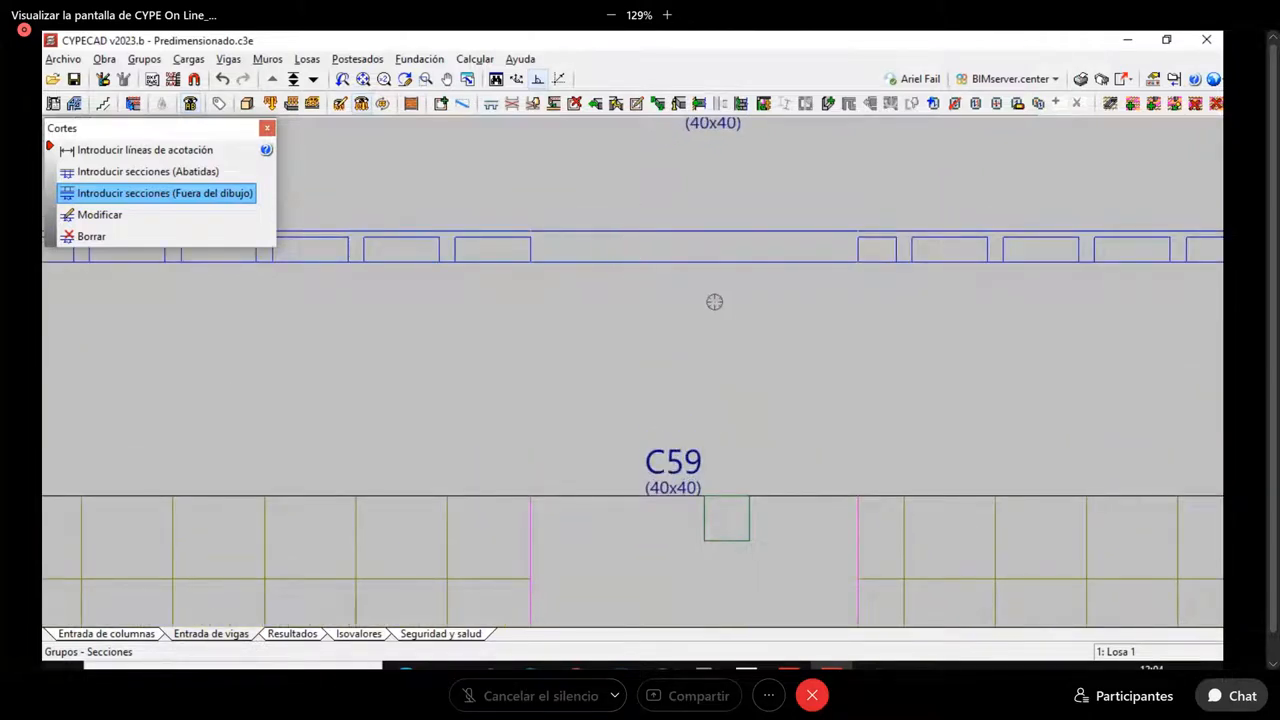
{"action": "scroll", "coordinate": [715, 302], "scroll_direction": "down", "scroll_amount": 2}
{"action": "scroll", "coordinate": [738, 352], "scroll_direction": "down", "scroll_amount": 4}
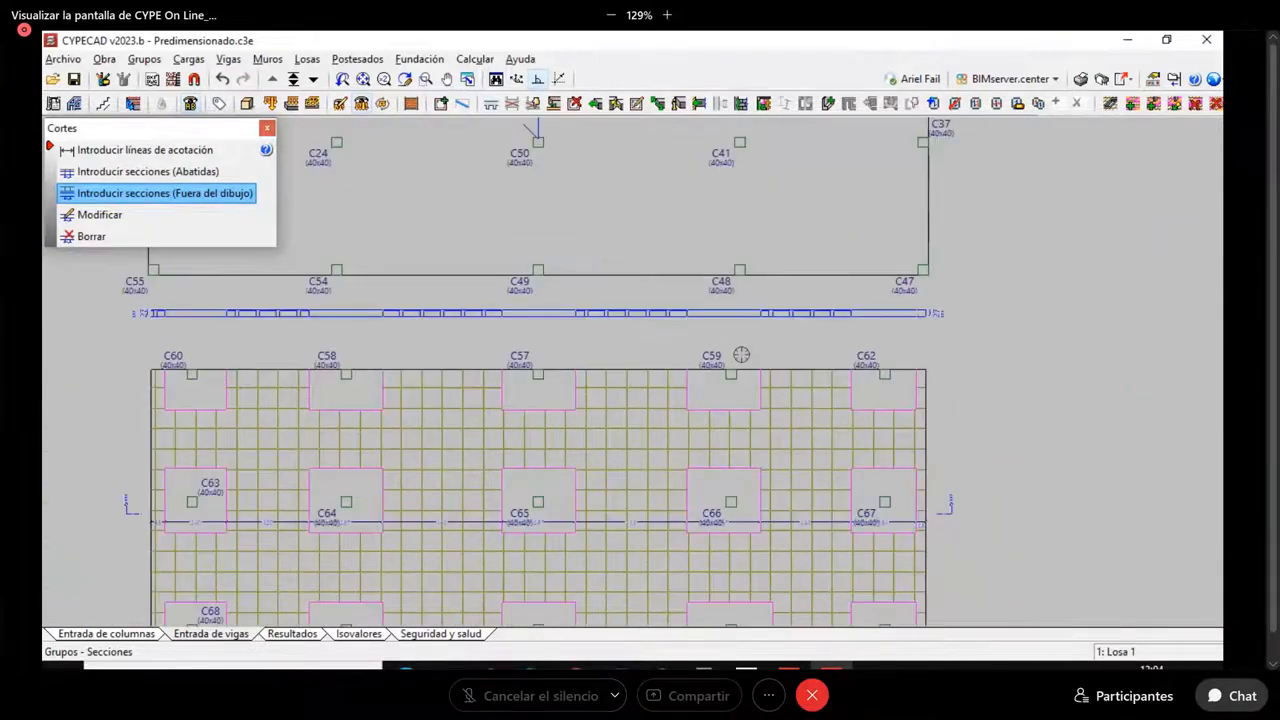
{"action": "scroll", "coordinate": [650, 511], "scroll_direction": "up", "scroll_amount": 1}
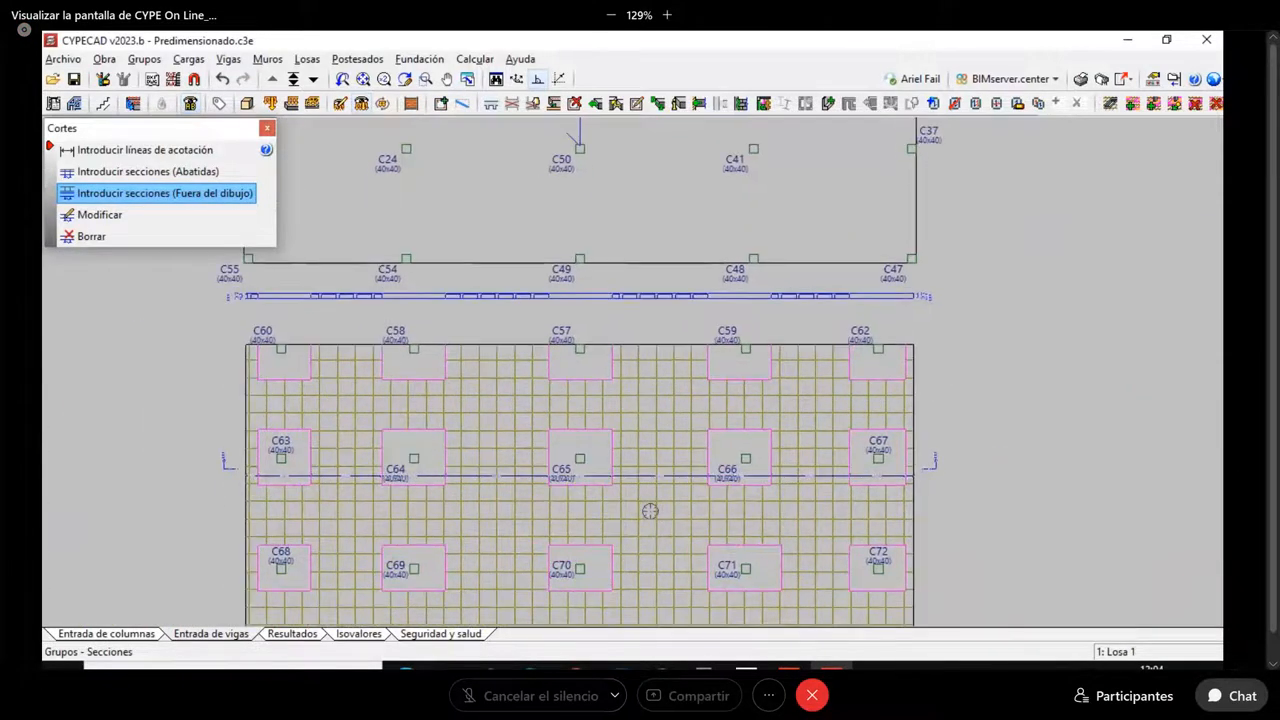
Set the drop (Descuelgue) of the drop panel at column C66 to 15 cm
{"action": "left_click", "coordinate": [1017, 104]}
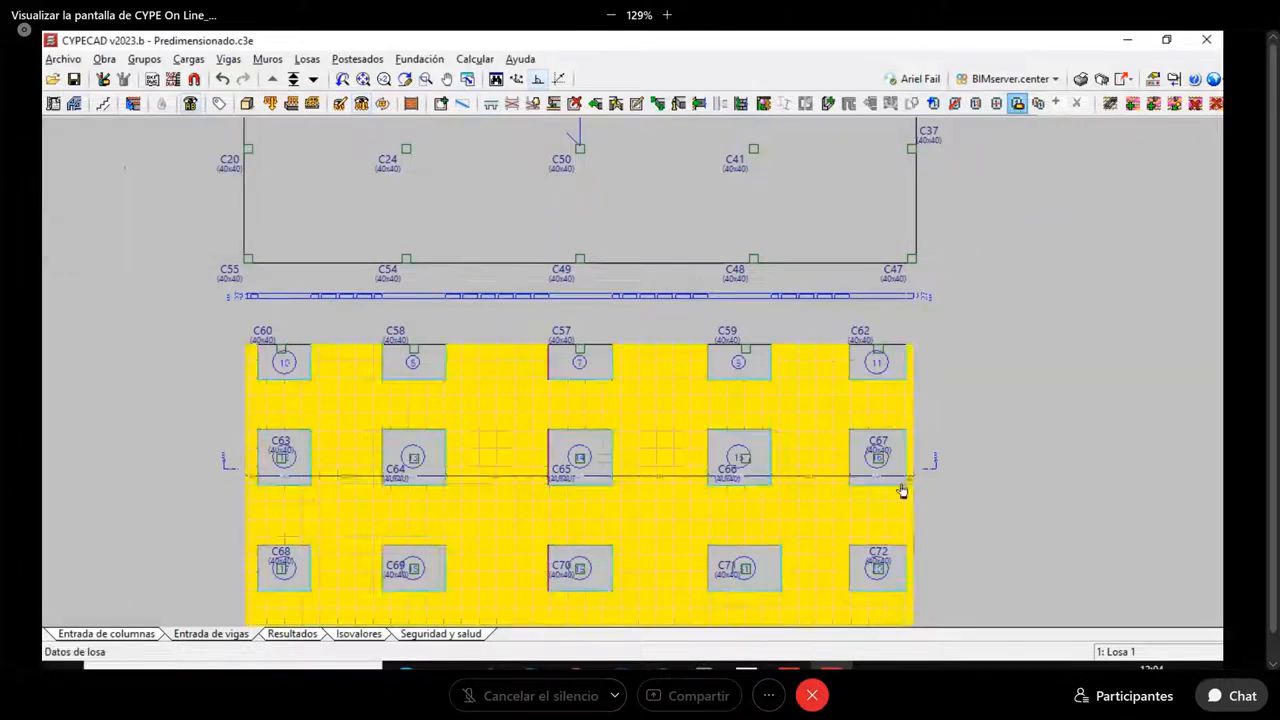
{"action": "scroll", "coordinate": [851, 491], "scroll_direction": "up", "scroll_amount": 4}
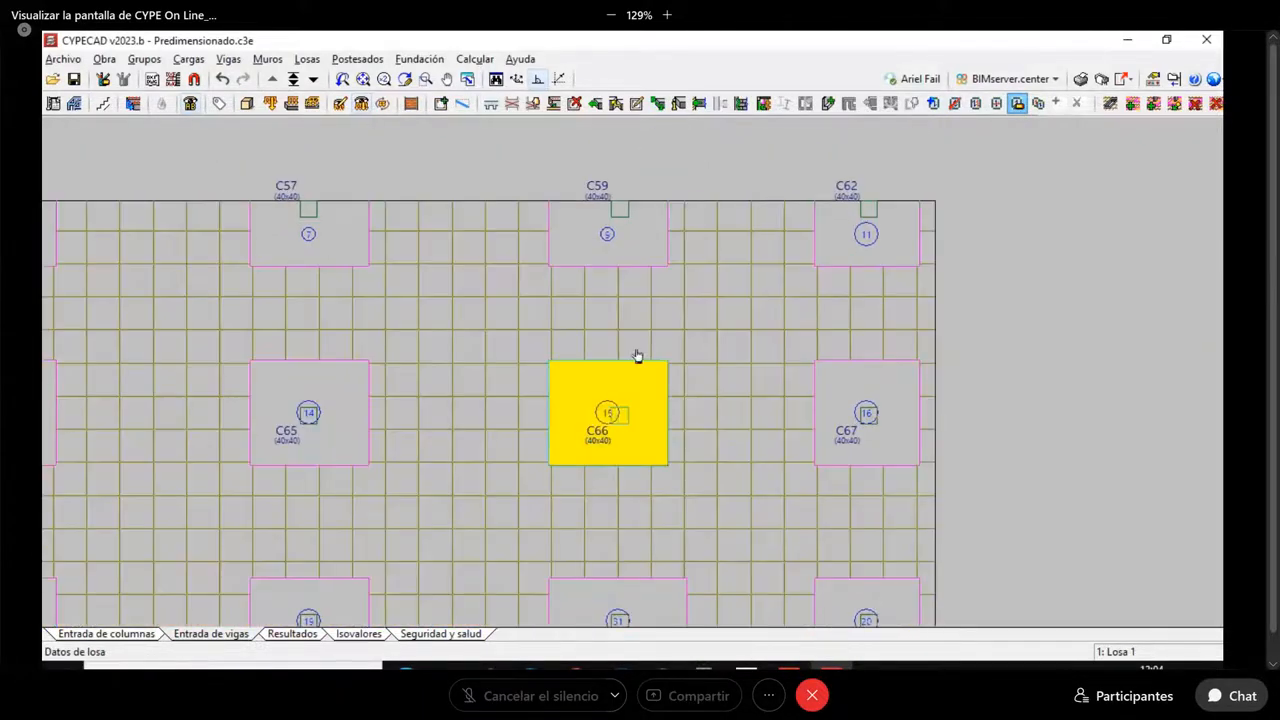
{"action": "left_click", "coordinate": [586, 410]}
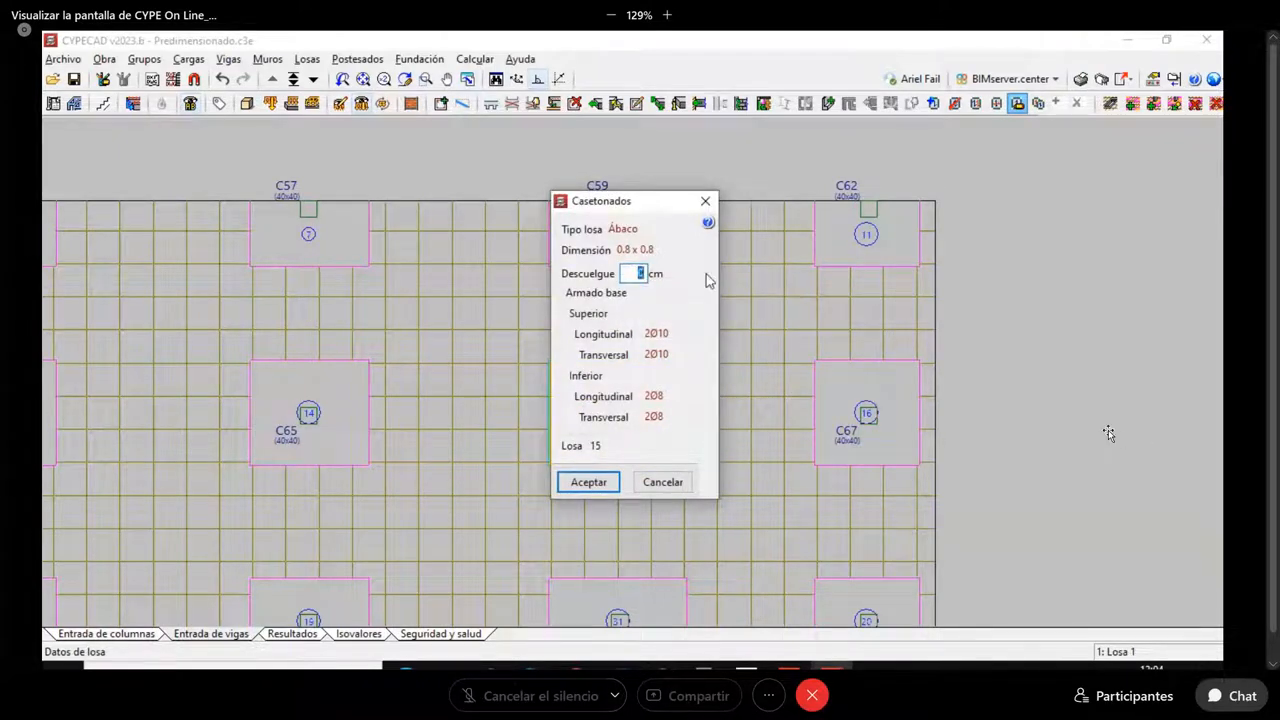
{"action": "type", "text": "15"}
{"action": "left_click", "coordinate": [588, 482]}
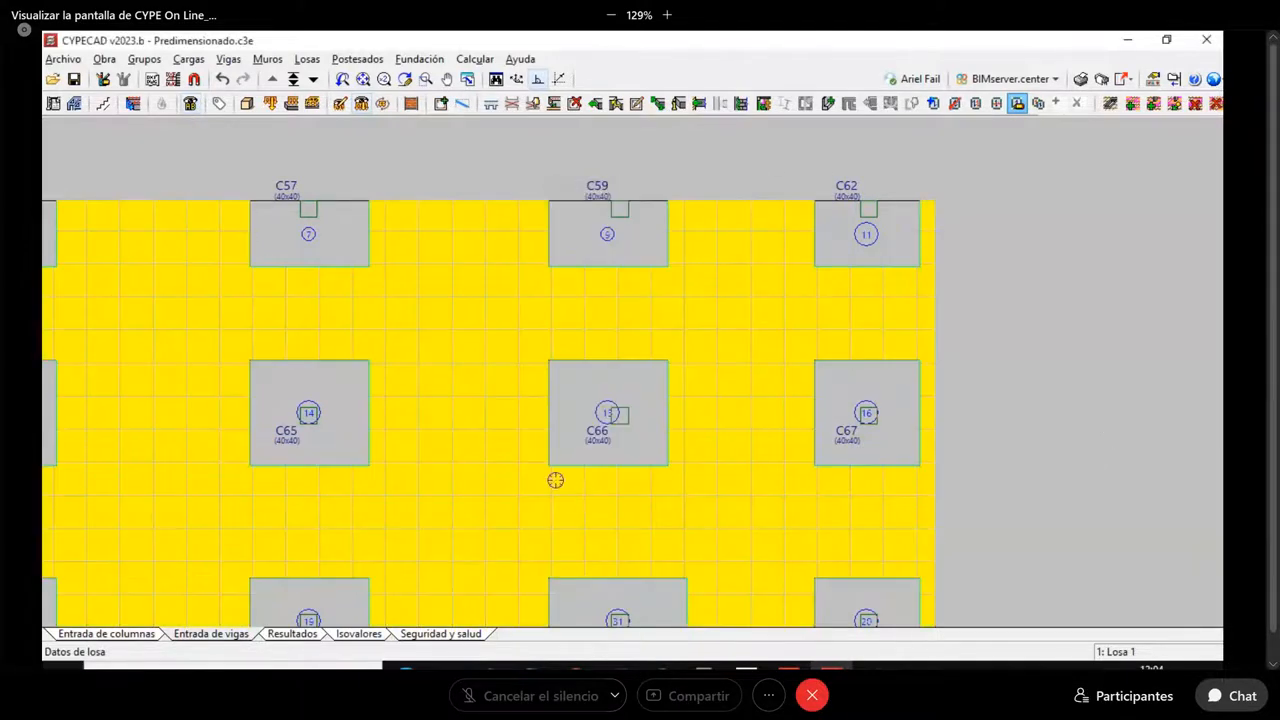
Show the slab sections again, examine the C66 drop panel's projection below the waffle slab, and close the sections tool
{"action": "scroll", "coordinate": [551, 455], "scroll_direction": "up", "scroll_amount": 2}
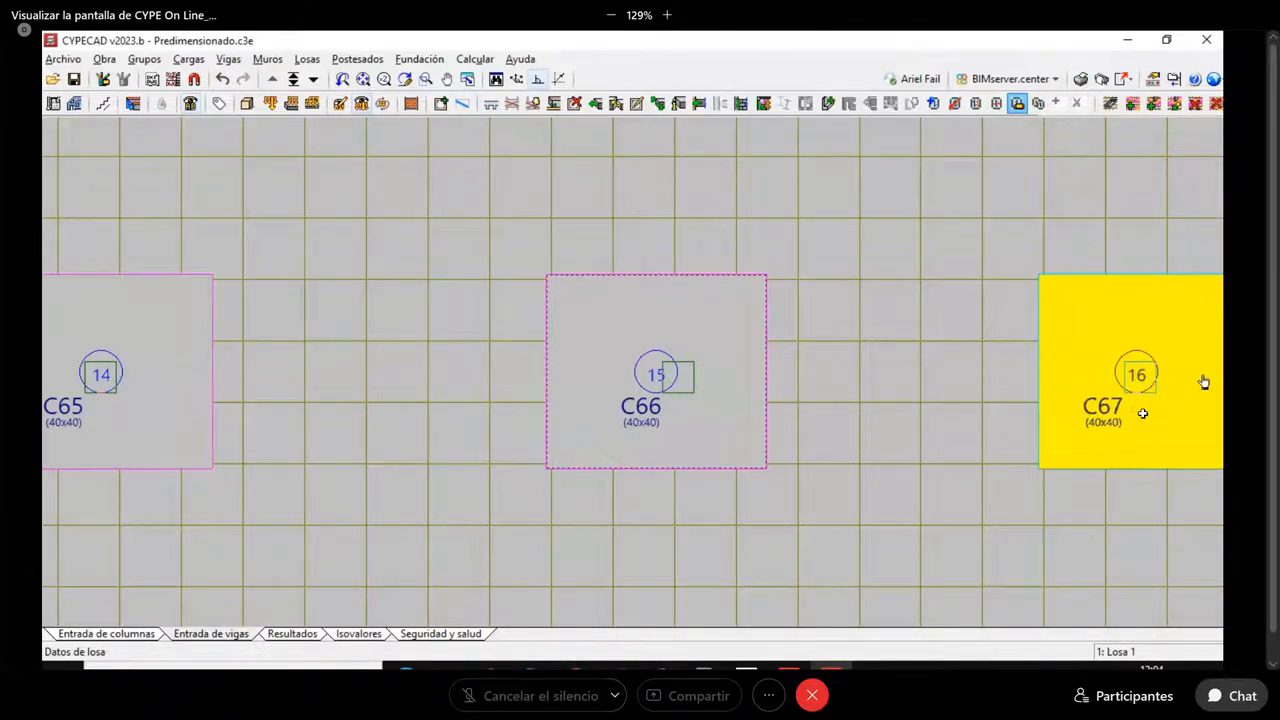
{"action": "scroll", "coordinate": [947, 361], "scroll_direction": "down", "scroll_amount": 2}
{"action": "scroll", "coordinate": [703, 366], "scroll_direction": "up", "scroll_amount": 3}
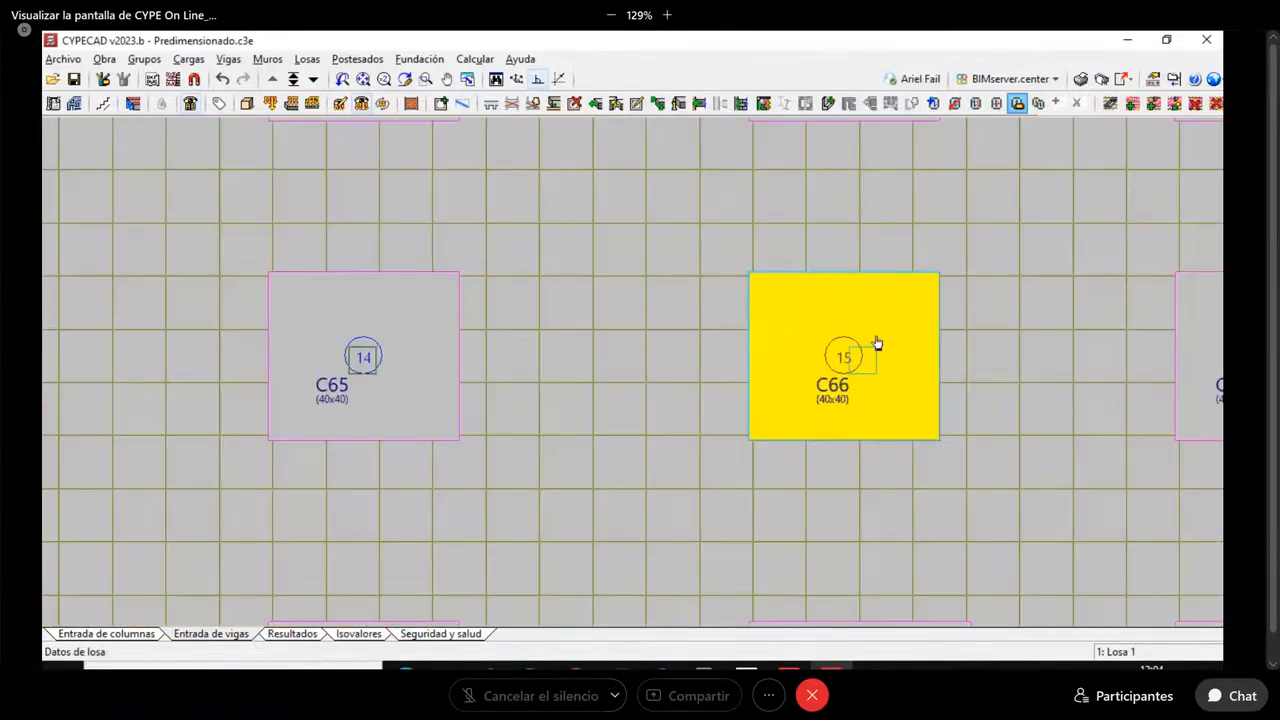
{"action": "scroll", "coordinate": [873, 328], "scroll_direction": "down", "scroll_amount": 4}
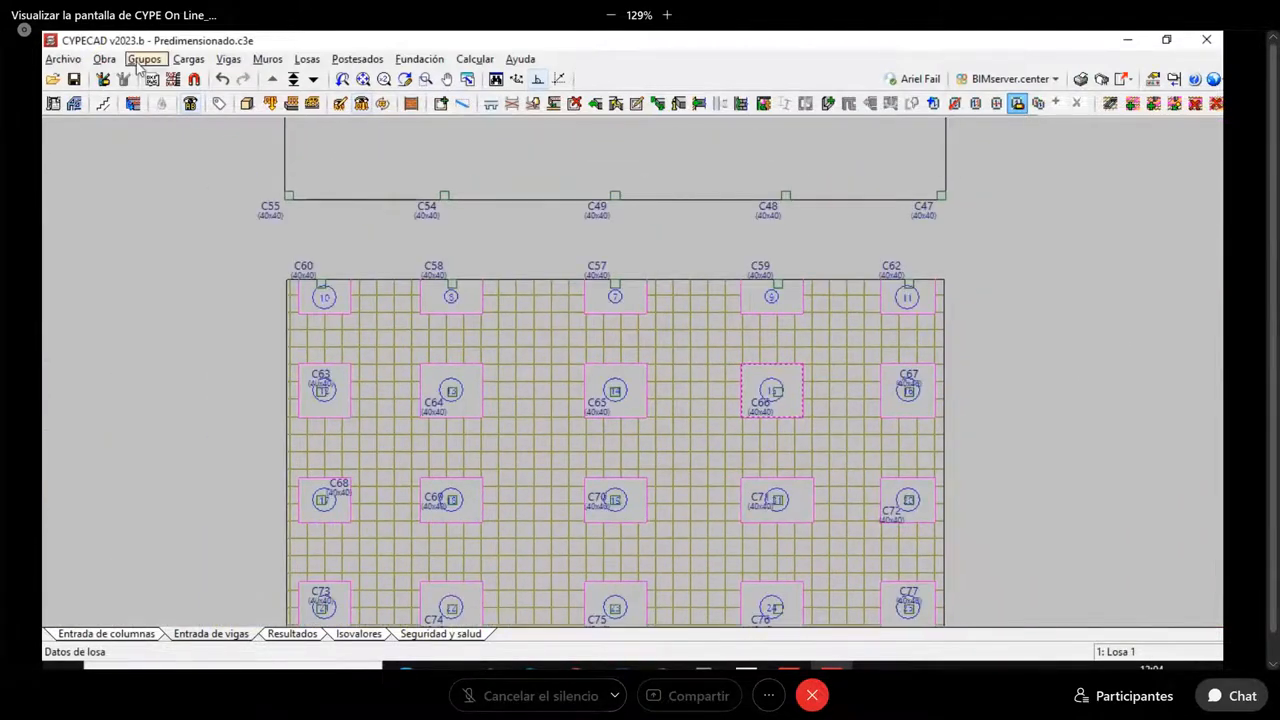
{"action": "left_click", "coordinate": [144, 59]}
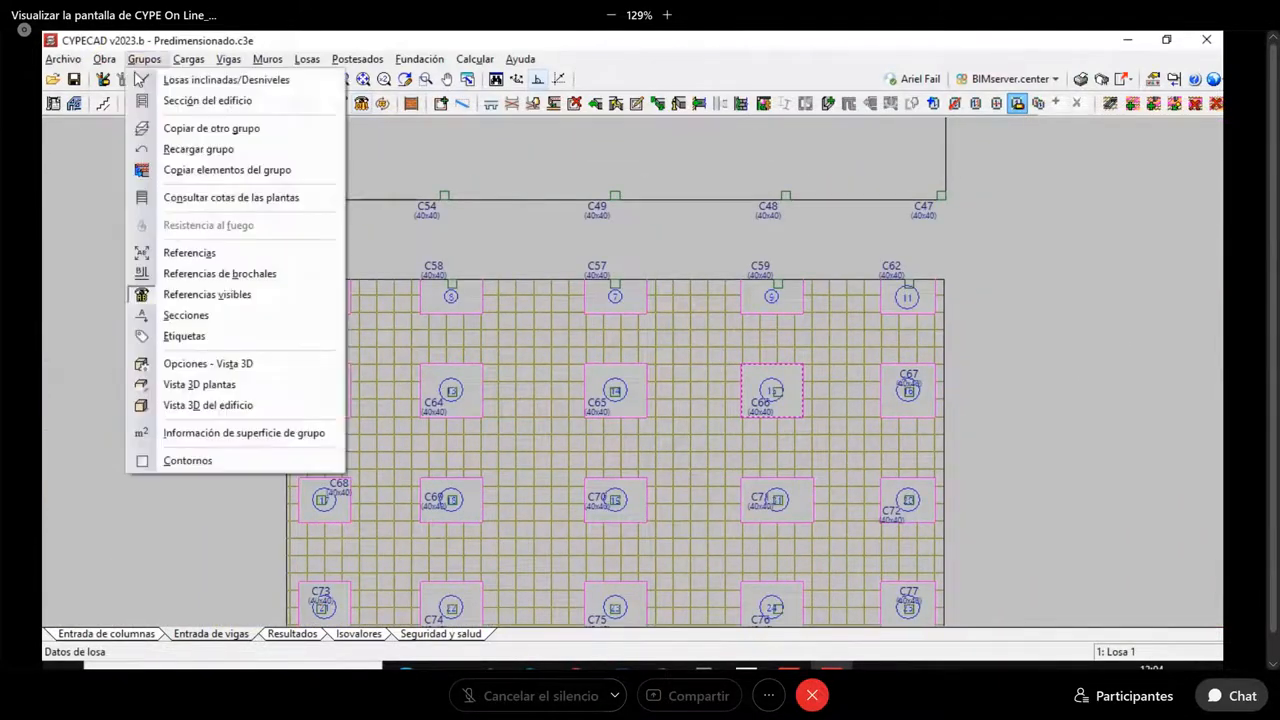
{"action": "left_click", "coordinate": [165, 315]}
{"action": "scroll", "coordinate": [791, 210], "scroll_direction": "up", "scroll_amount": 5}
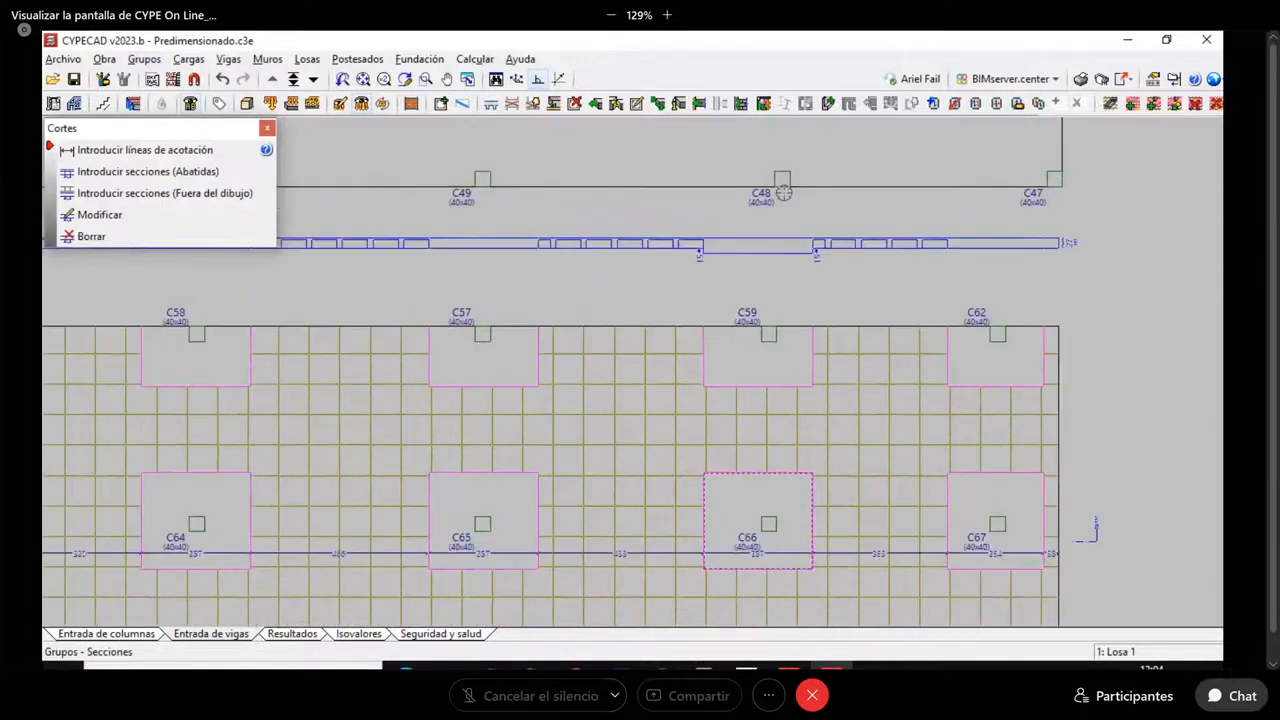
{"action": "scroll", "coordinate": [792, 220], "scroll_direction": "up", "scroll_amount": 2}
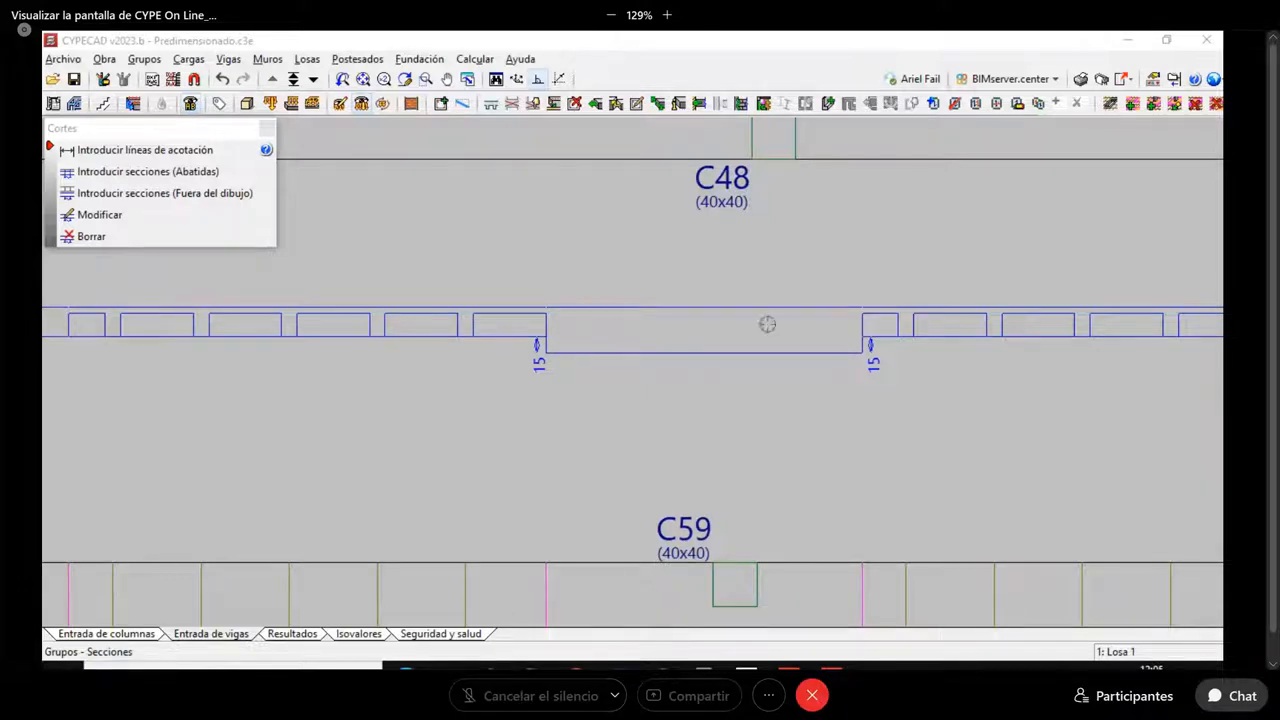
{"action": "scroll", "coordinate": [640, 368], "scroll_direction": "down", "scroll_amount": 4}
{"action": "scroll", "coordinate": [797, 263], "scroll_direction": "down", "scroll_amount": 5}
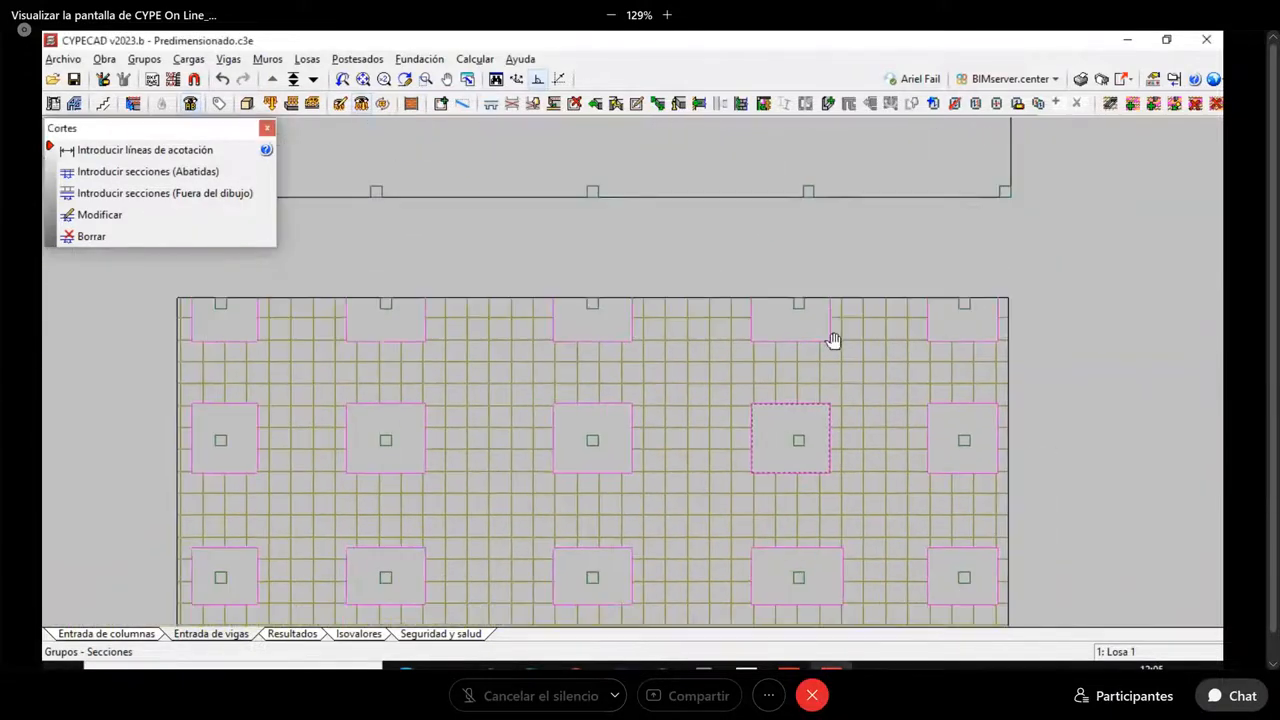
{"action": "scroll", "coordinate": [819, 255], "scroll_direction": "down", "scroll_amount": 1}
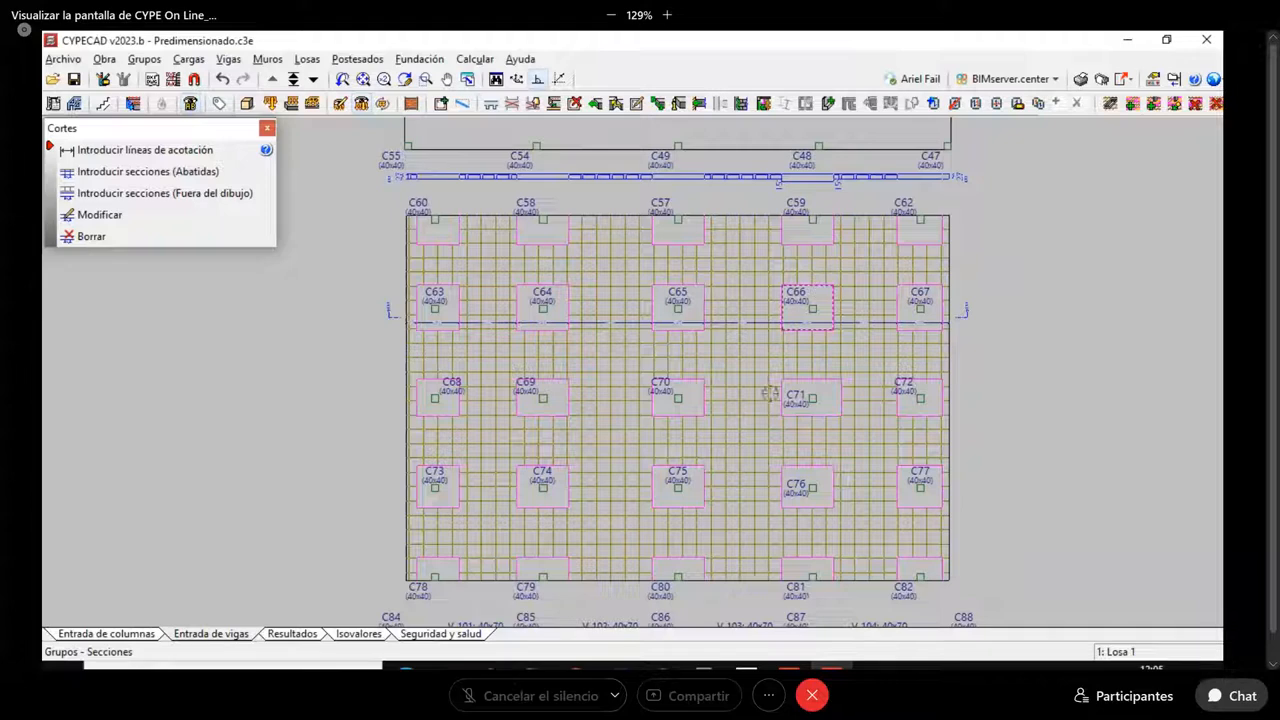
{"action": "left_click", "coordinate": [267, 129]}
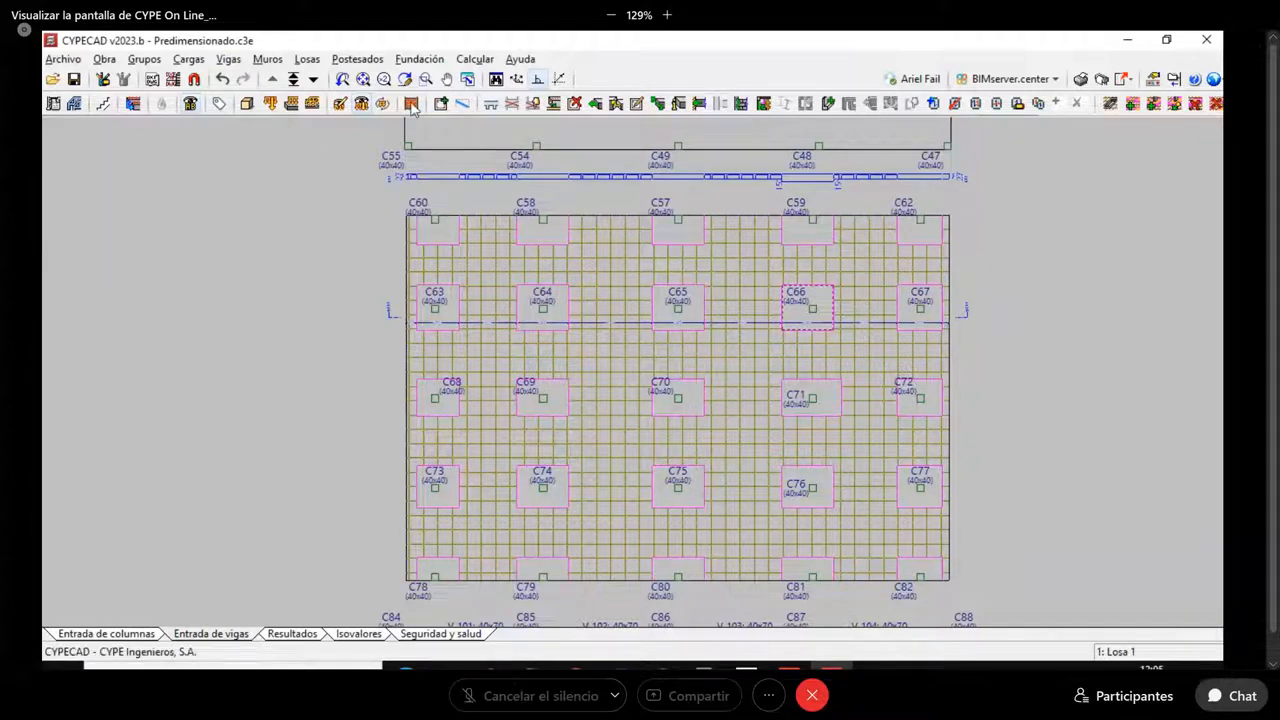
Calculate the whole job including the foundation, and close the calculation error report
{"action": "left_click", "coordinate": [475, 59]}
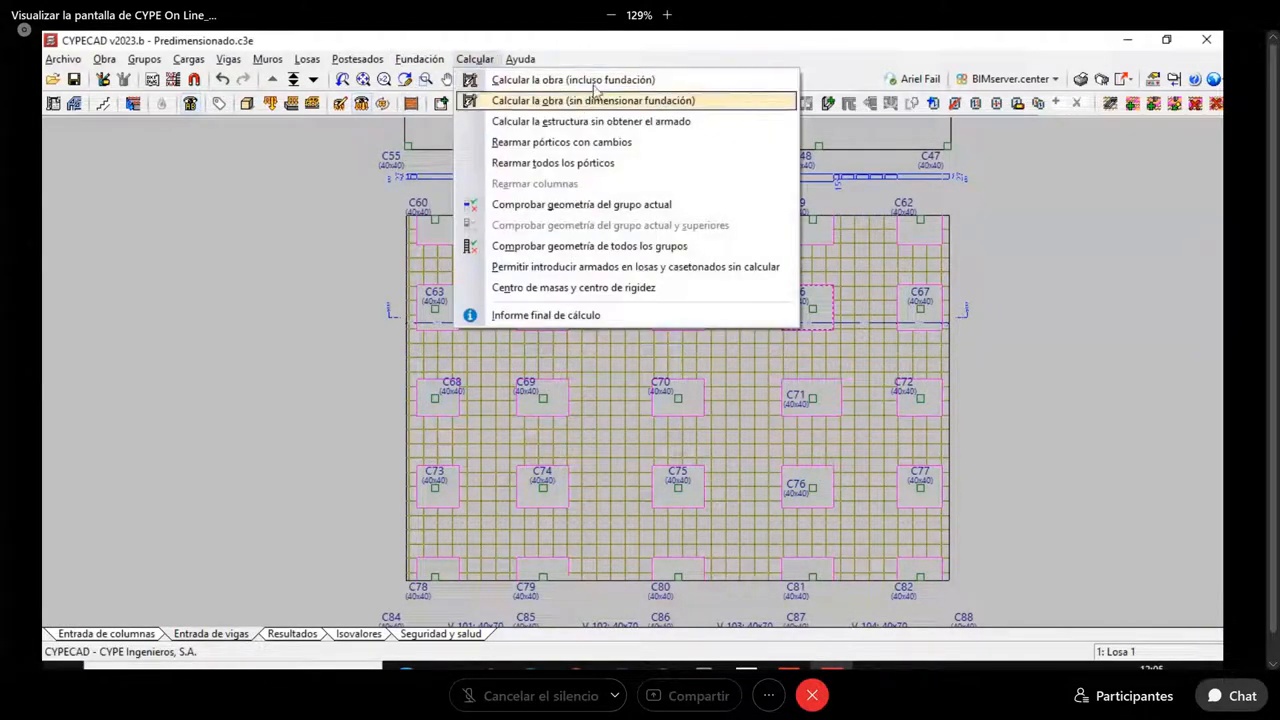
{"action": "left_click", "coordinate": [530, 78]}
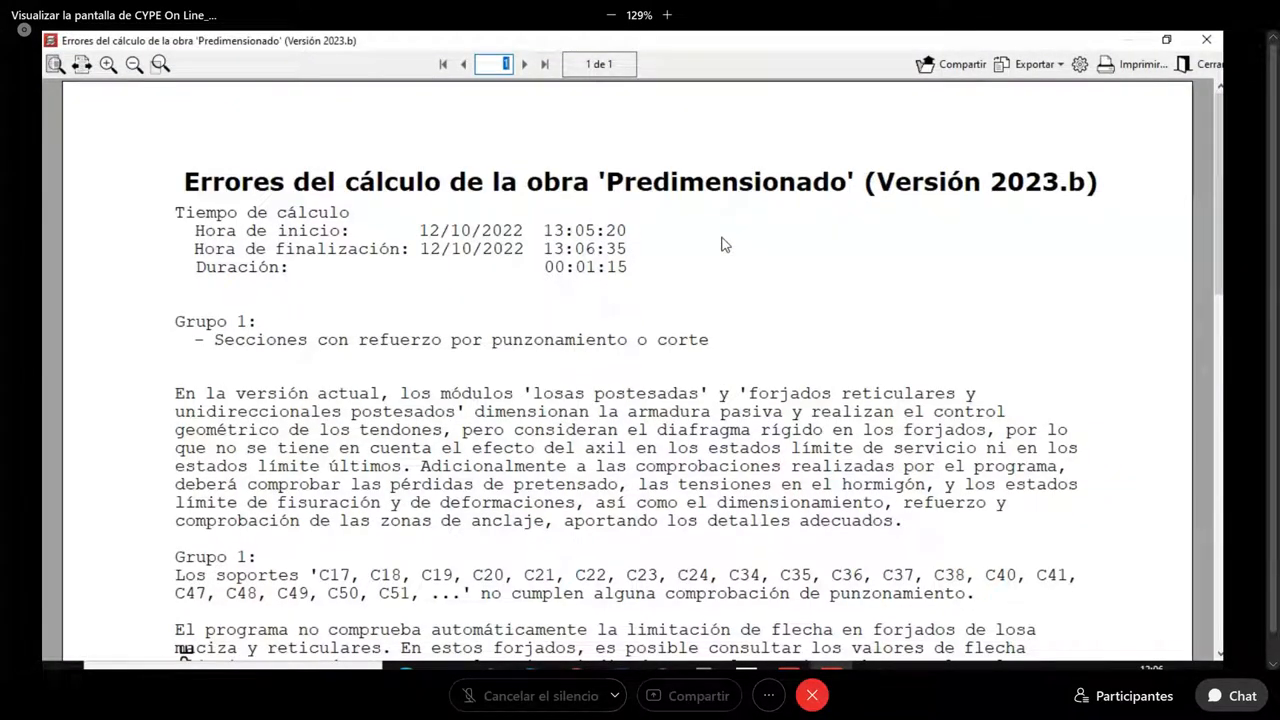
{"action": "left_click", "coordinate": [1194, 68]}
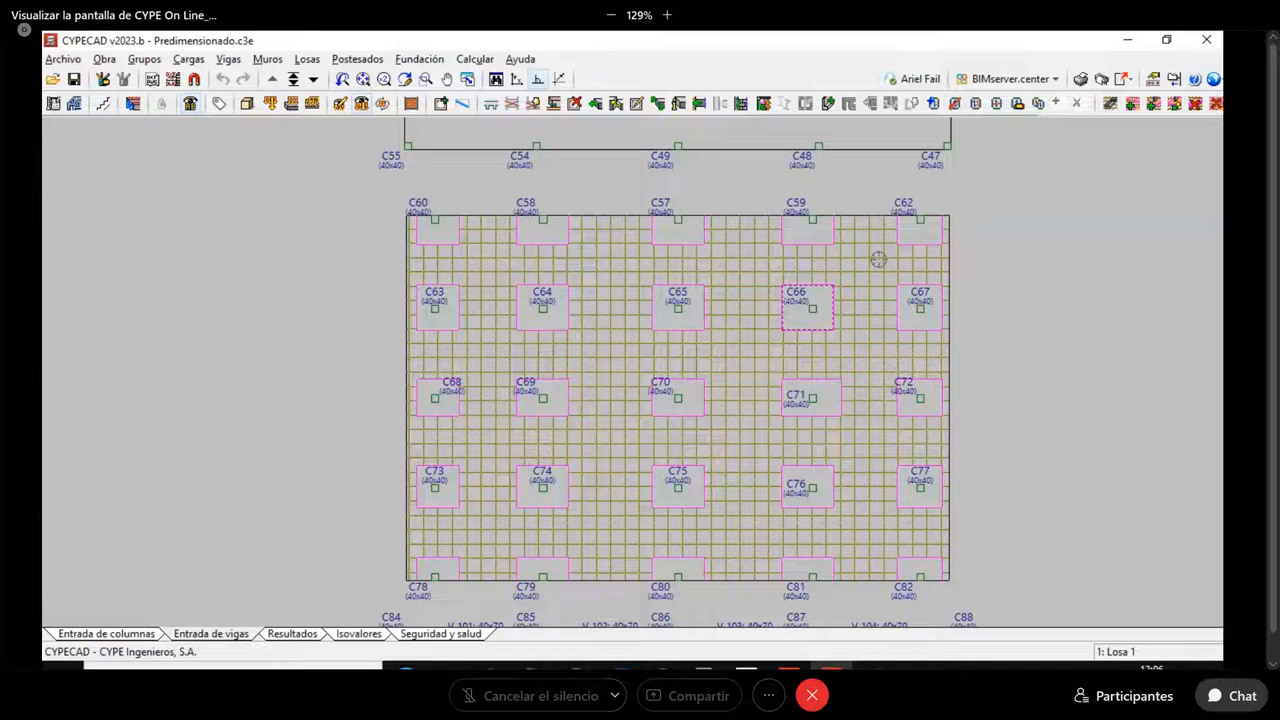
Open the 3D view of the whole building and enlarge its window to fill the screen
{"action": "scroll", "coordinate": [886, 250], "scroll_direction": "down", "scroll_amount": 4}
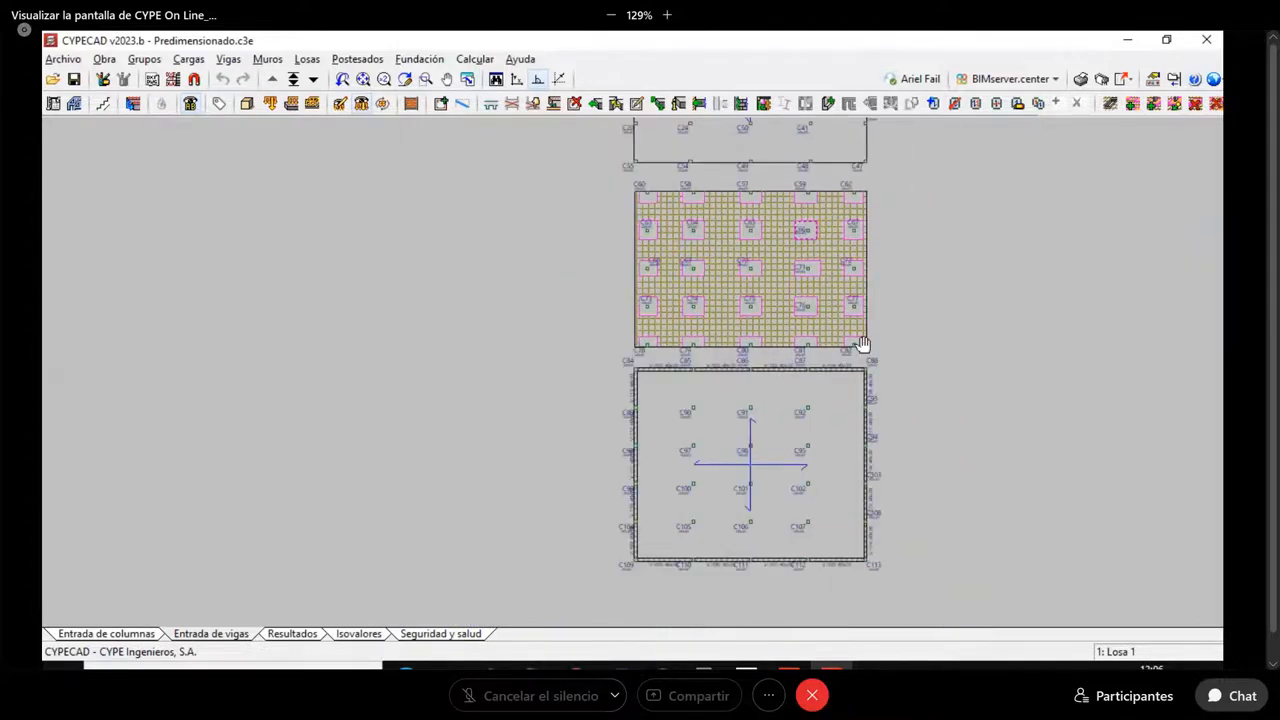
{"action": "scroll", "coordinate": [862, 344], "scroll_direction": "down", "scroll_amount": 4}
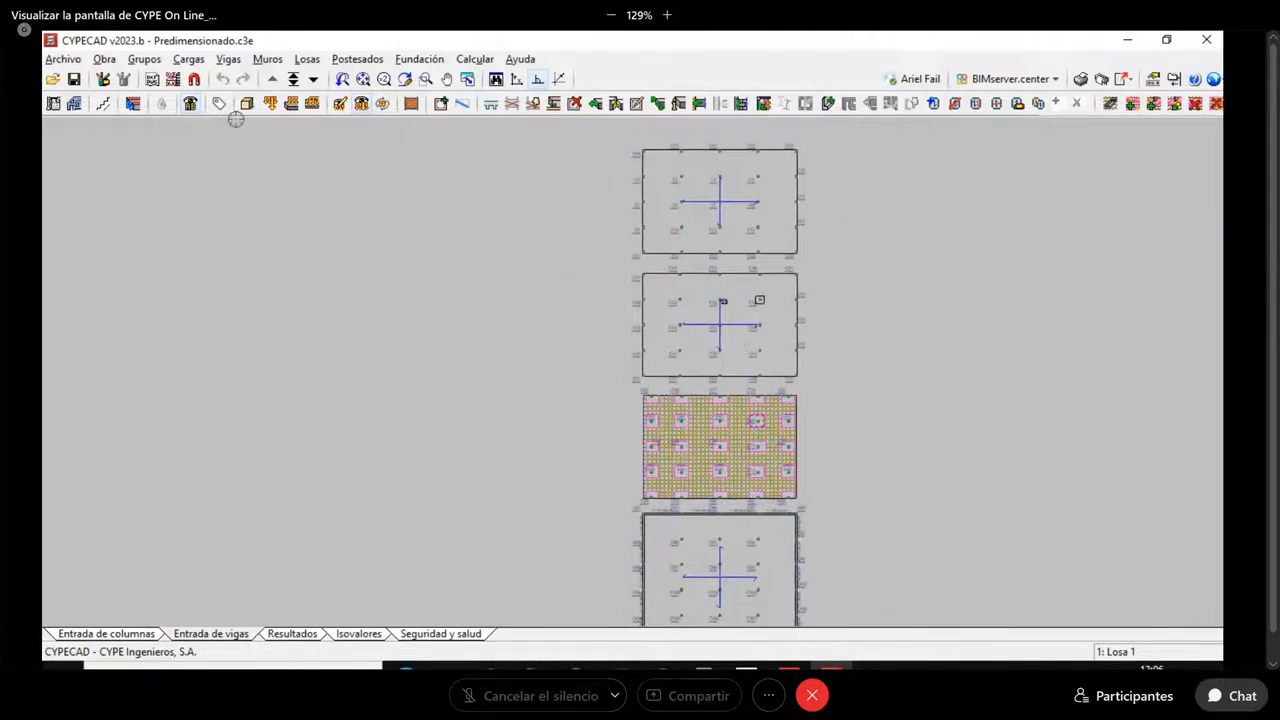
{"action": "left_click", "coordinate": [246, 103]}
{"action": "left_click", "coordinate": [788, 414]}
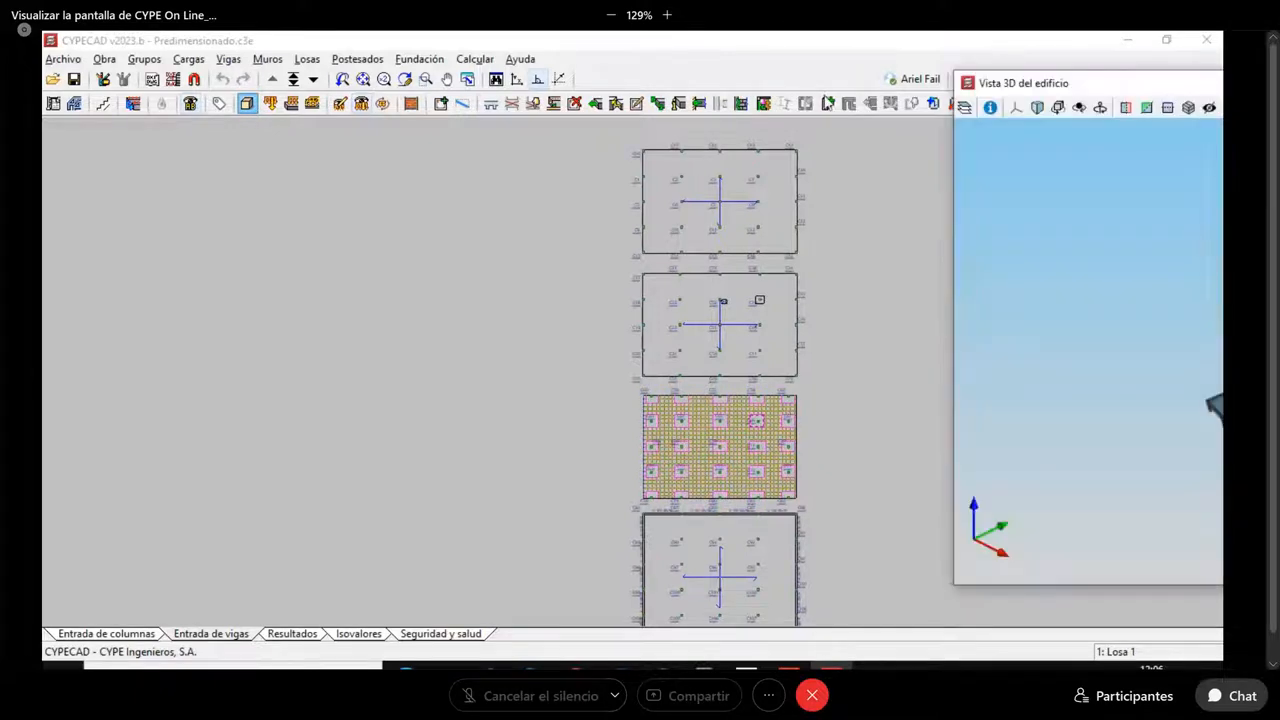
{"action": "left_click_drag", "start_coordinate": [1210, 83], "coordinate": [468, 106]}
{"action": "left_click", "coordinate": [1108, 106]}
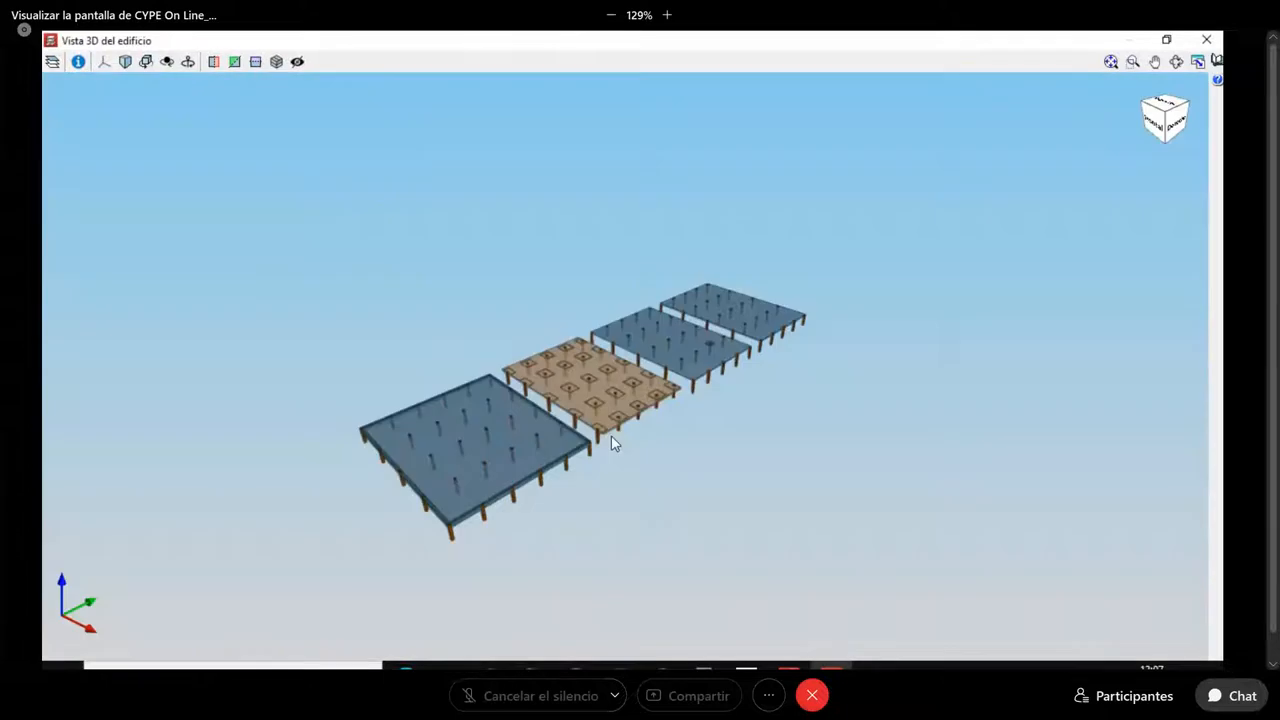
Inspect the floor slabs in 3D and examine closely the opening around a column in the slab beyond the waffle slab
{"action": "scroll", "coordinate": [611, 436], "scroll_direction": "up", "scroll_amount": 3}
{"action": "middle_click_drag", "start_coordinate": [566, 466], "coordinate": [578, 343], "text": "shift"}
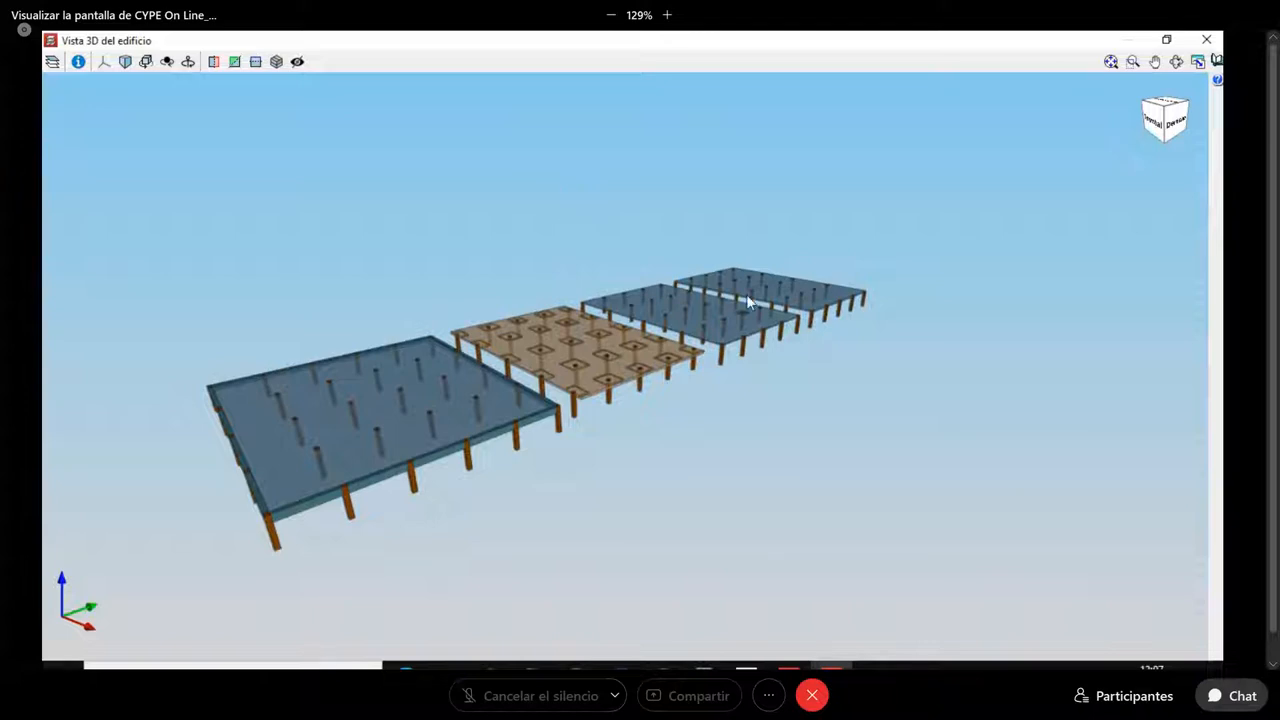
{"action": "scroll", "coordinate": [745, 316], "scroll_direction": "up", "scroll_amount": 10}
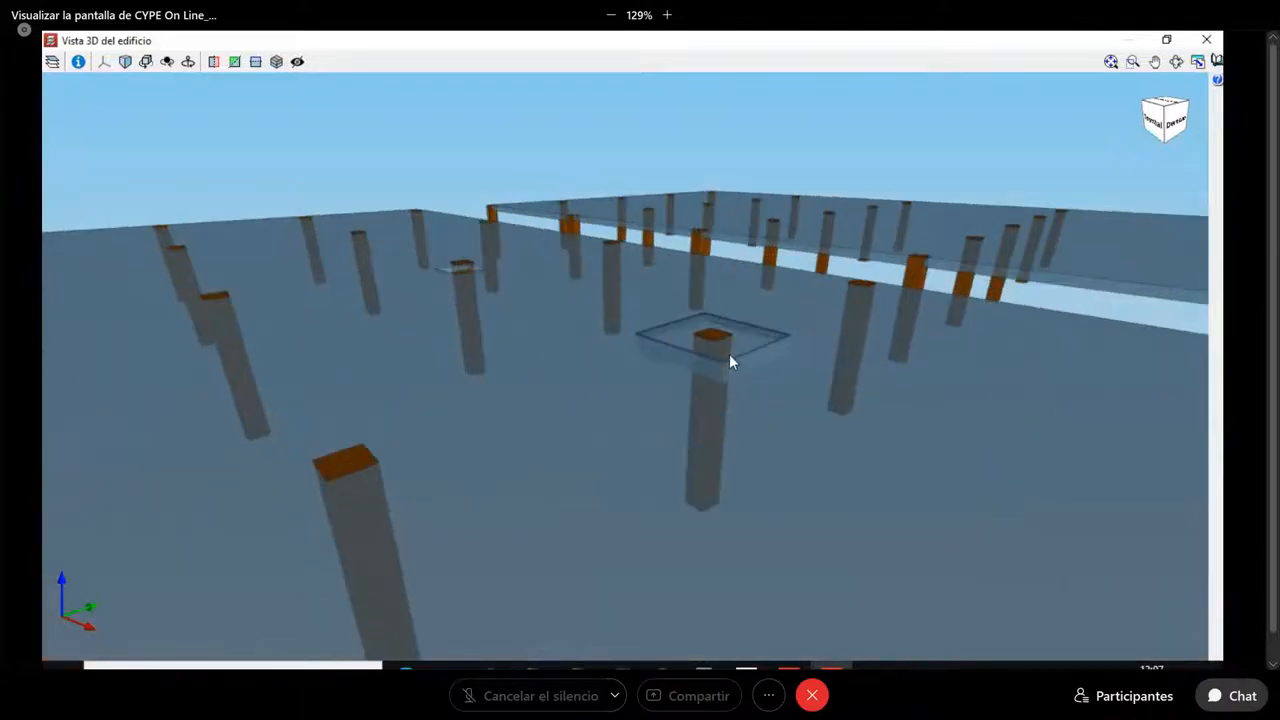
{"action": "middle_click_drag", "start_coordinate": [759, 322], "coordinate": [481, 398], "text": "shift"}
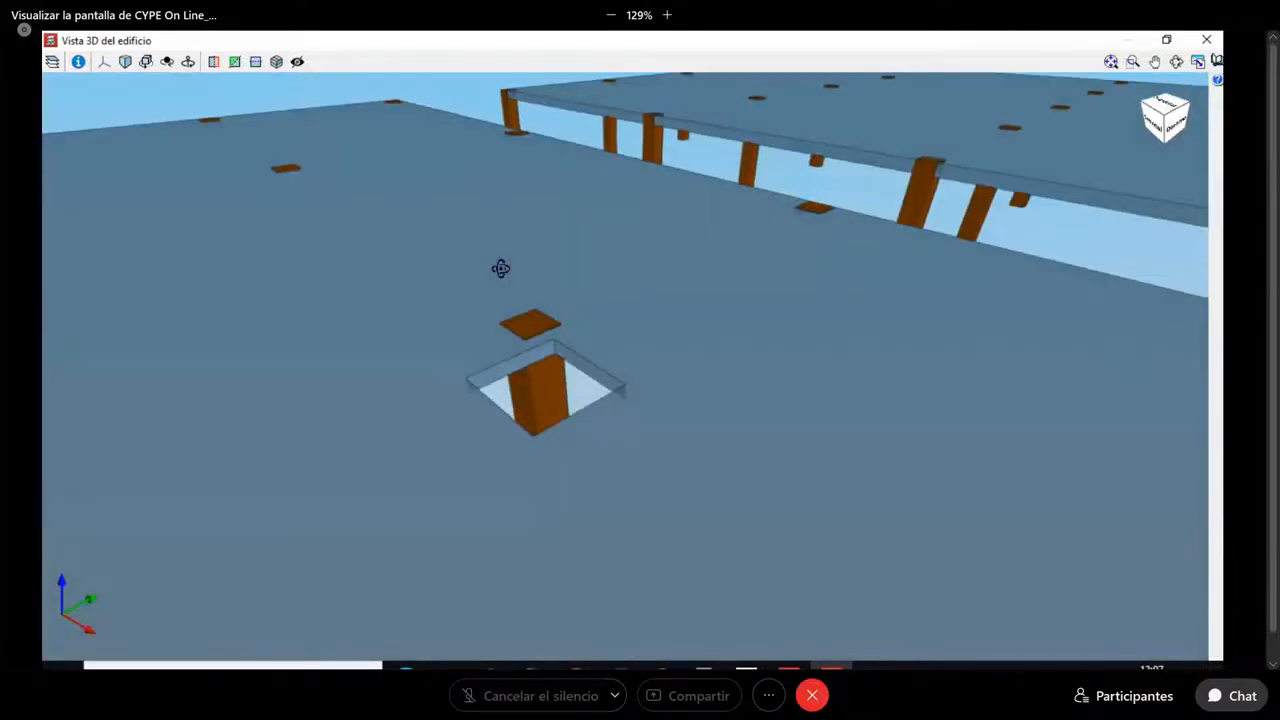
Examine the waffle slab's drop panels in 3D from above and from below, and close the 3D view
{"action": "scroll", "coordinate": [481, 398], "scroll_direction": "down", "scroll_amount": 3}
{"action": "scroll", "coordinate": [620, 310], "scroll_direction": "down", "scroll_amount": 4}
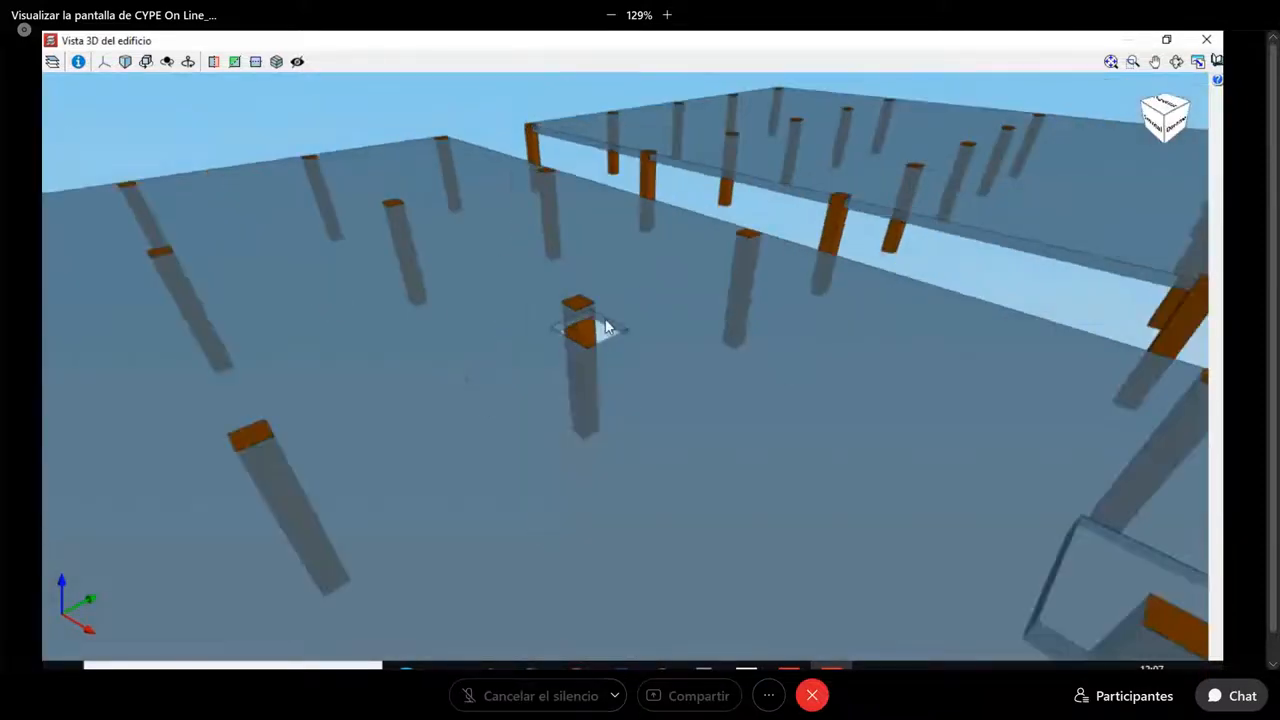
{"action": "scroll", "coordinate": [585, 330], "scroll_direction": "down", "scroll_amount": 3}
{"action": "middle_click_drag", "start_coordinate": [585, 330], "coordinate": [865, 148]}
{"action": "scroll", "coordinate": [851, 166], "scroll_direction": "down", "scroll_amount": 2}
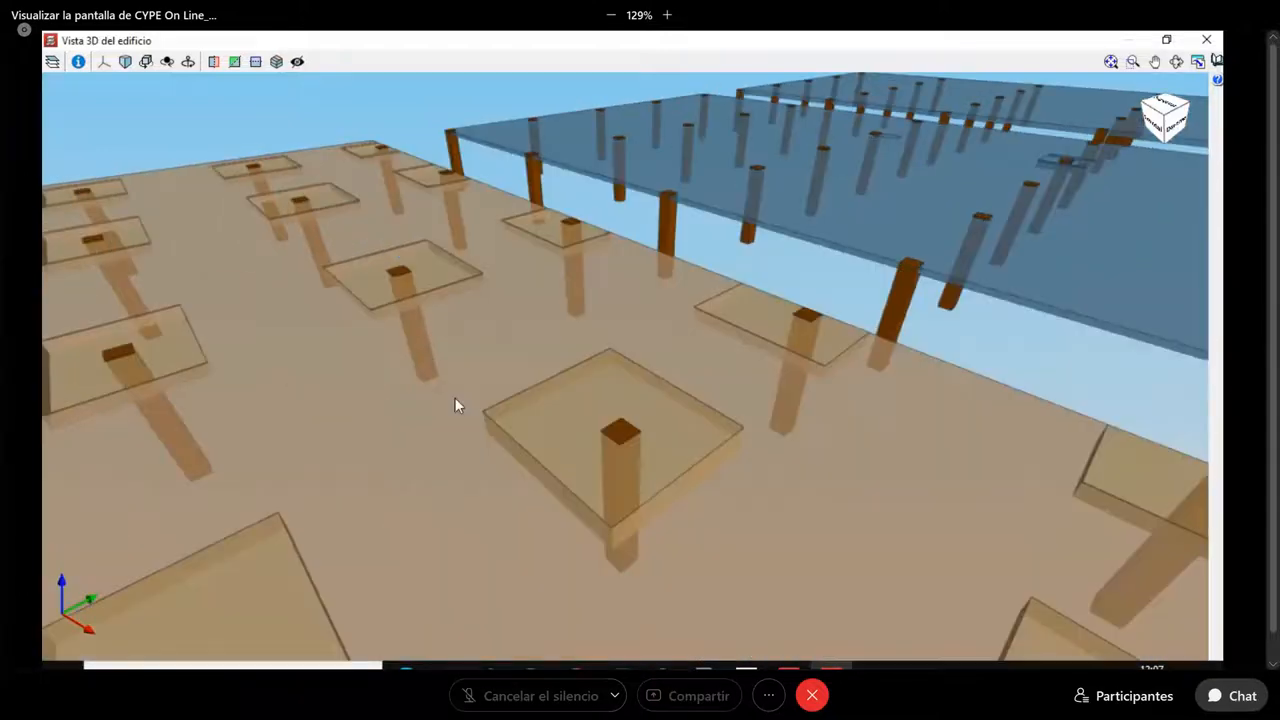
{"action": "middle_click_drag", "start_coordinate": [454, 397], "coordinate": [710, 384]}
{"action": "scroll", "coordinate": [728, 285], "scroll_direction": "up", "scroll_amount": 3}
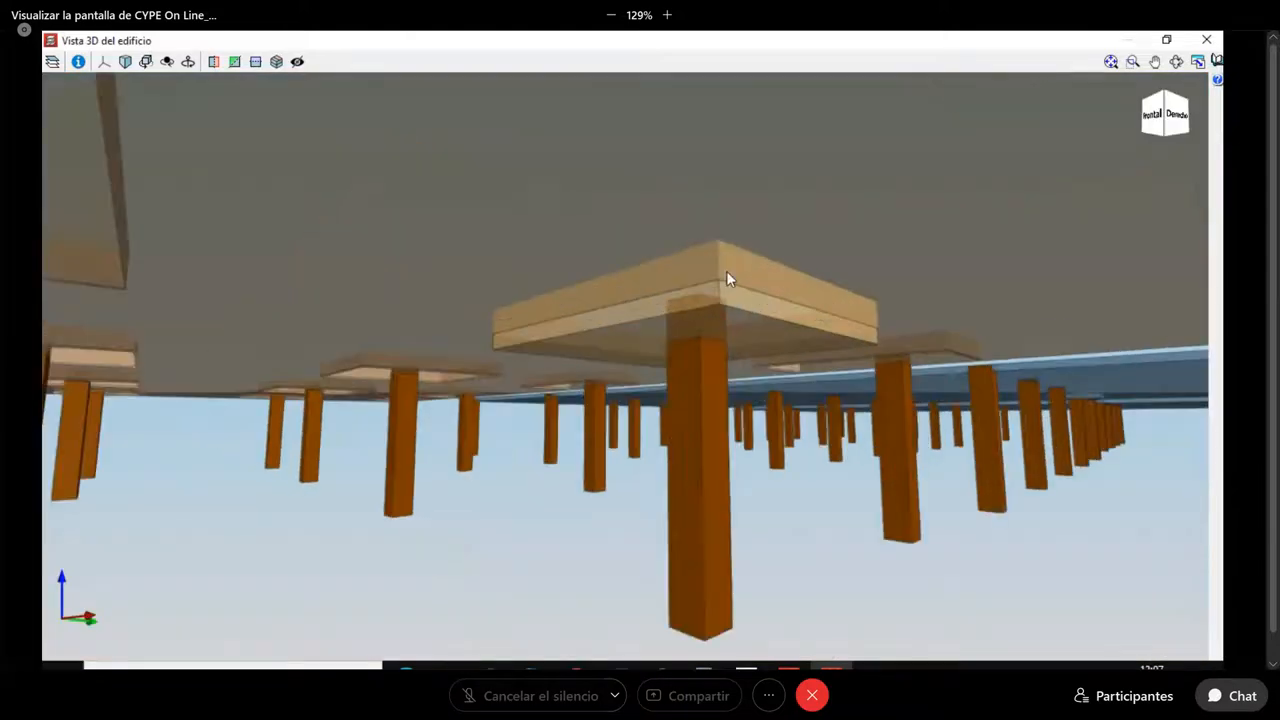
{"action": "middle_click_drag", "start_coordinate": [731, 329], "coordinate": [740, 430], "text": "shift"}
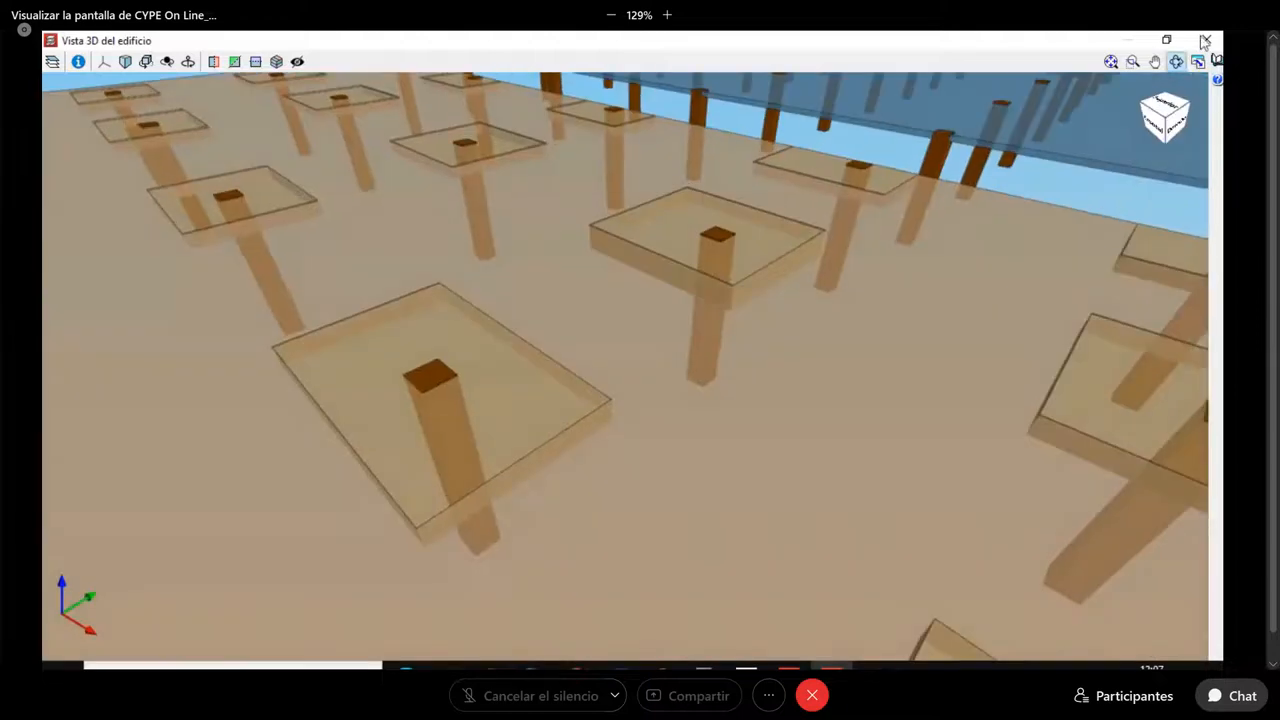
{"action": "left_click", "coordinate": [1205, 42]}
Show the calculated results for the waffle slab and examine the shear reinforcement around its drop panels
{"action": "scroll", "coordinate": [760, 460], "scroll_direction": "up", "scroll_amount": 2}
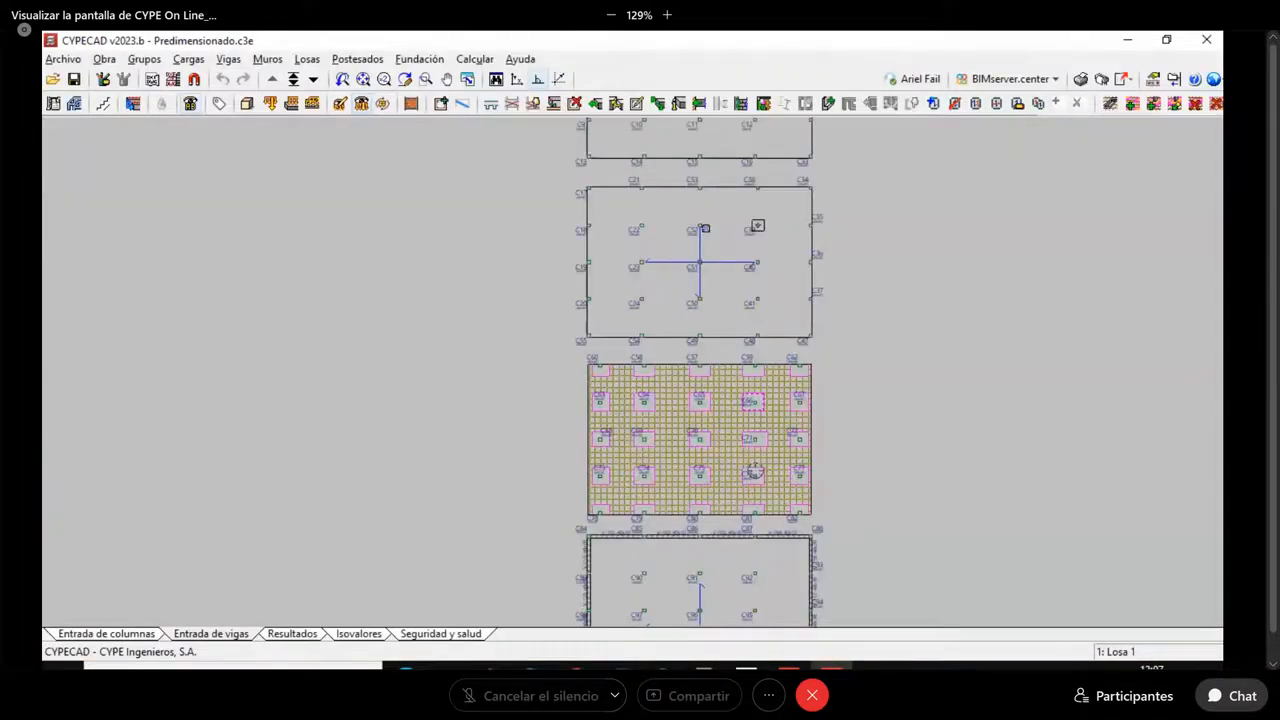
{"action": "scroll", "coordinate": [760, 458], "scroll_direction": "up", "scroll_amount": 3}
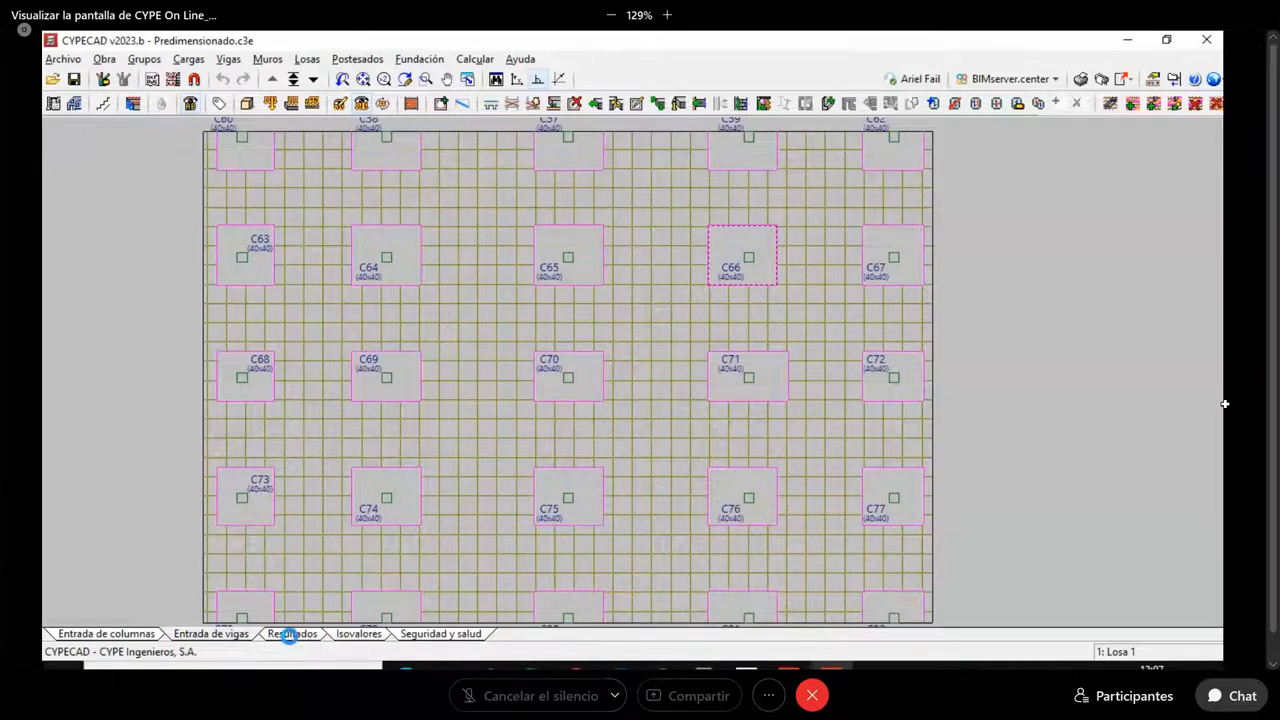
{"action": "left_click", "coordinate": [290, 634]}
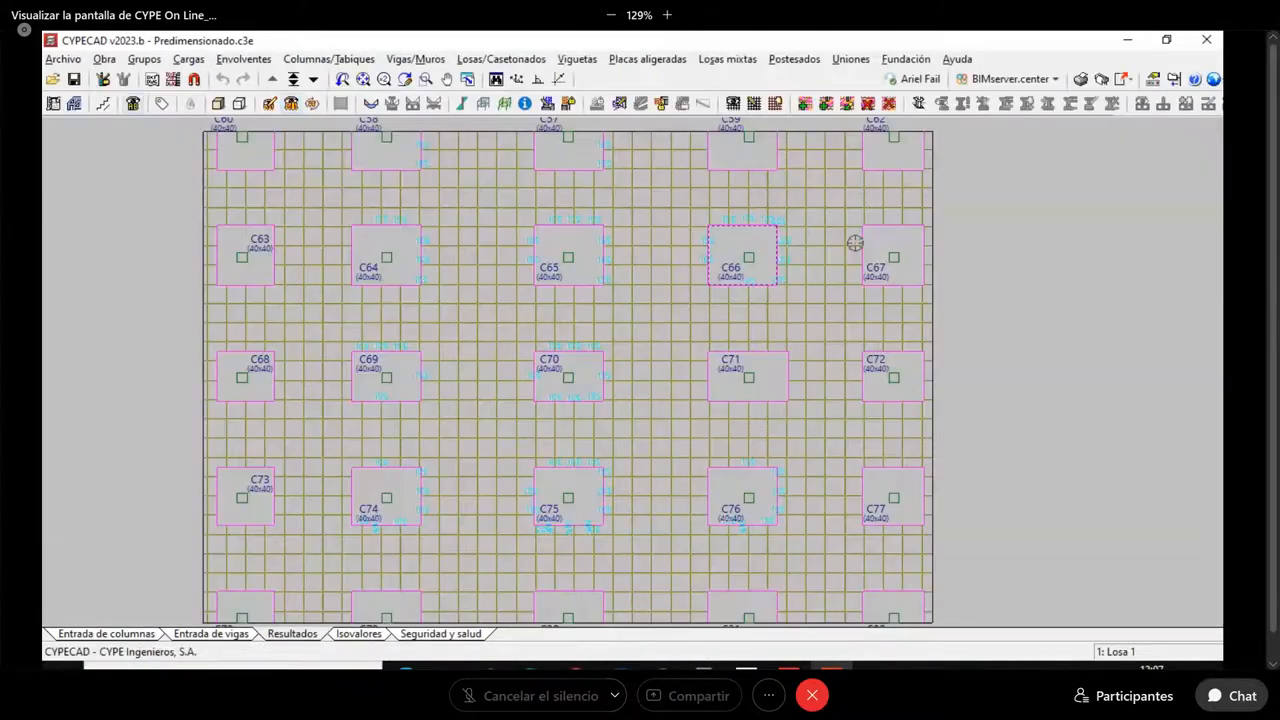
{"action": "scroll", "coordinate": [825, 458], "scroll_direction": "up", "scroll_amount": 2}
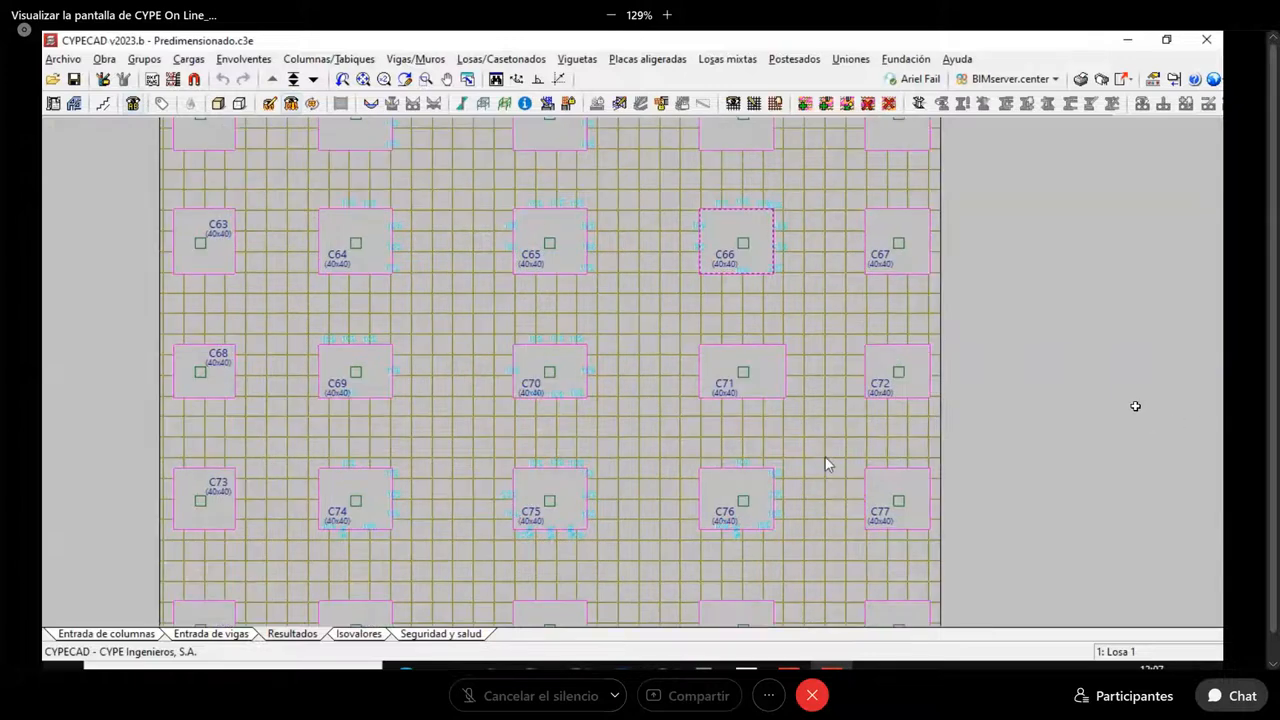
{"action": "scroll", "coordinate": [825, 464], "scroll_direction": "up", "scroll_amount": 1}
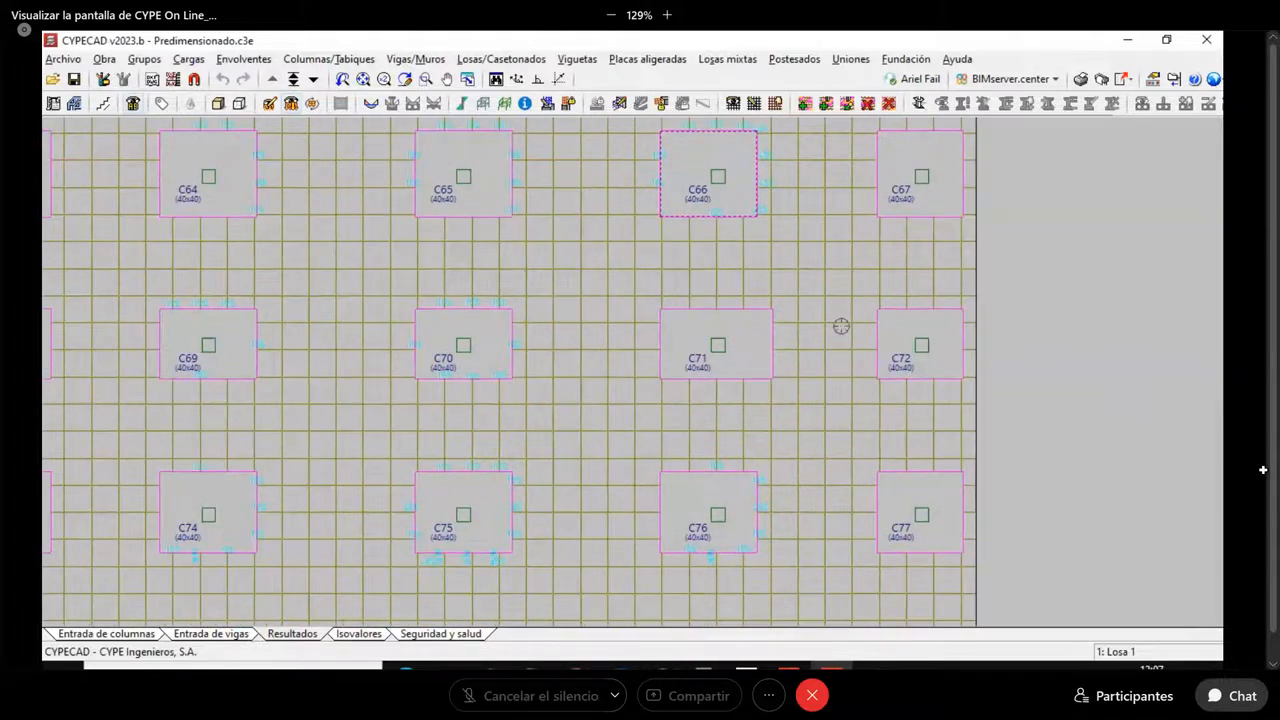
{"action": "middle_click_drag", "start_coordinate": [845, 329], "coordinate": [854, 349]}
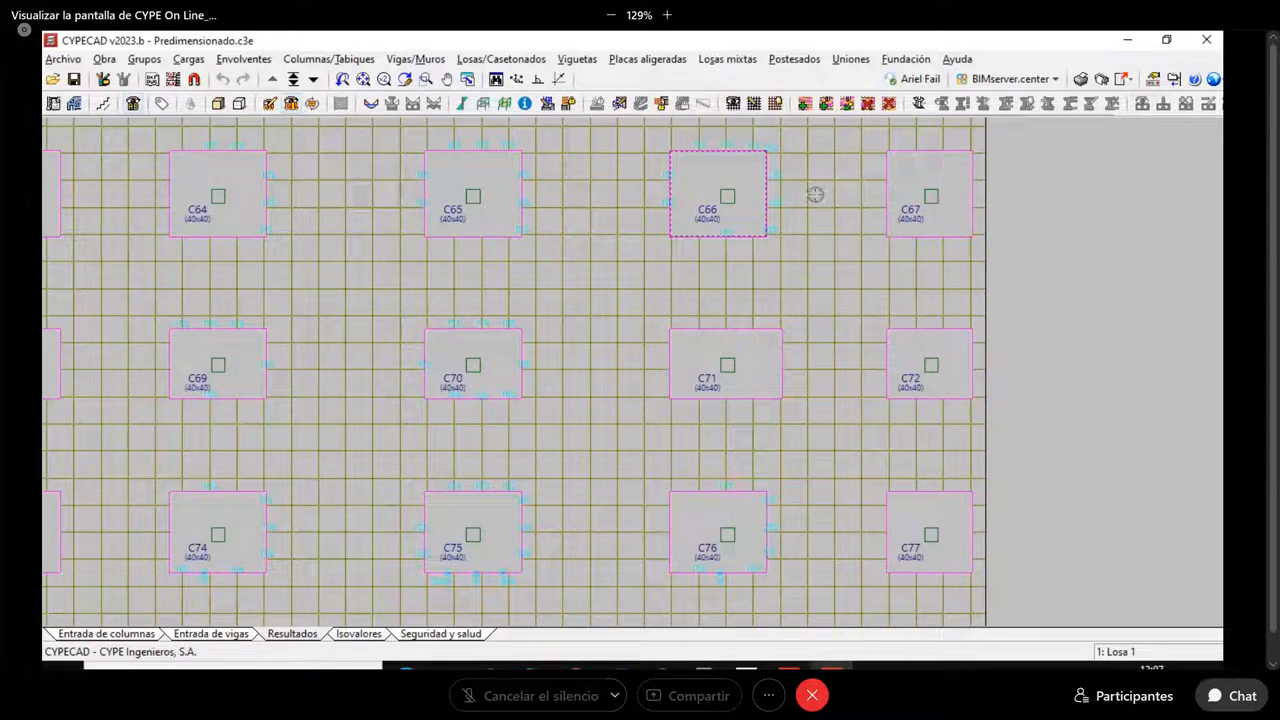
{"action": "scroll", "coordinate": [785, 147], "scroll_direction": "up", "scroll_amount": 1}
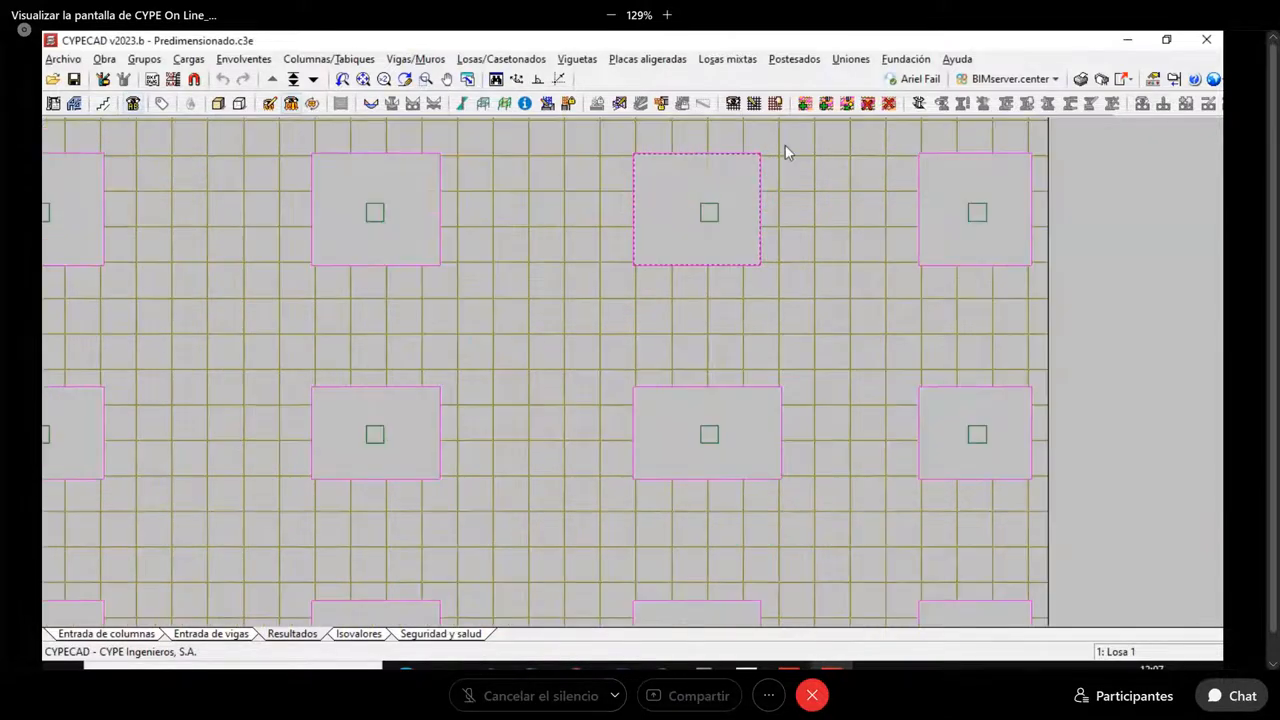
{"action": "scroll", "coordinate": [785, 150], "scroll_direction": "down", "scroll_amount": 4}
{"action": "middle_click_drag", "start_coordinate": [785, 177], "coordinate": [745, 242]}
{"action": "scroll", "coordinate": [746, 242], "scroll_direction": "down", "scroll_amount": 2}
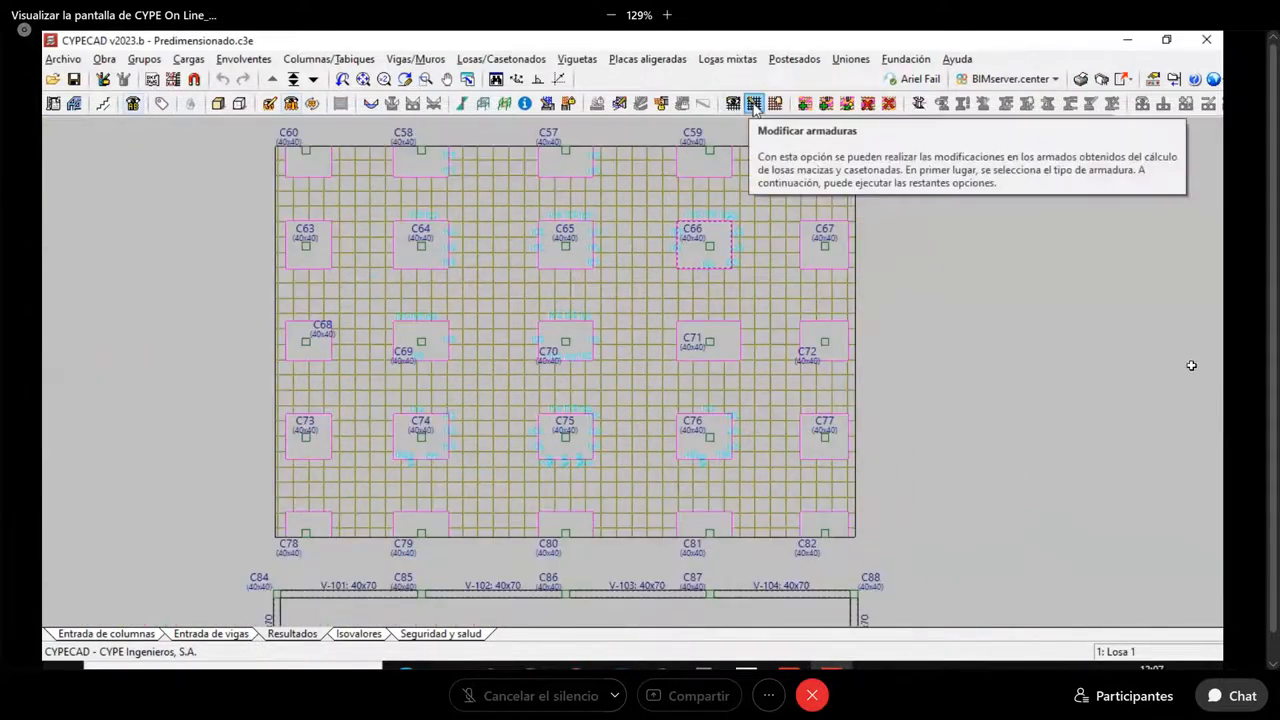
Display the slabs' base reinforcement and additional reinforcement in plan, with the longitudinal bars included
{"action": "left_click", "coordinate": [754, 104]}
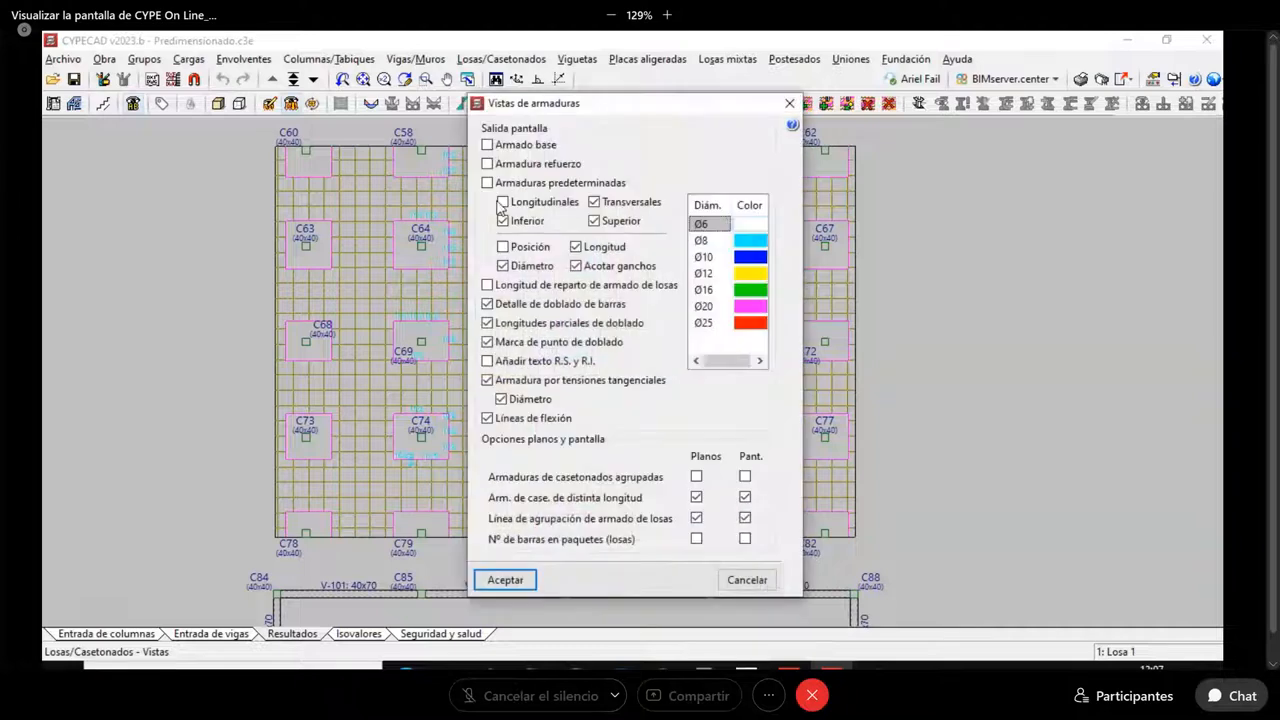
{"action": "left_click", "coordinate": [503, 203]}
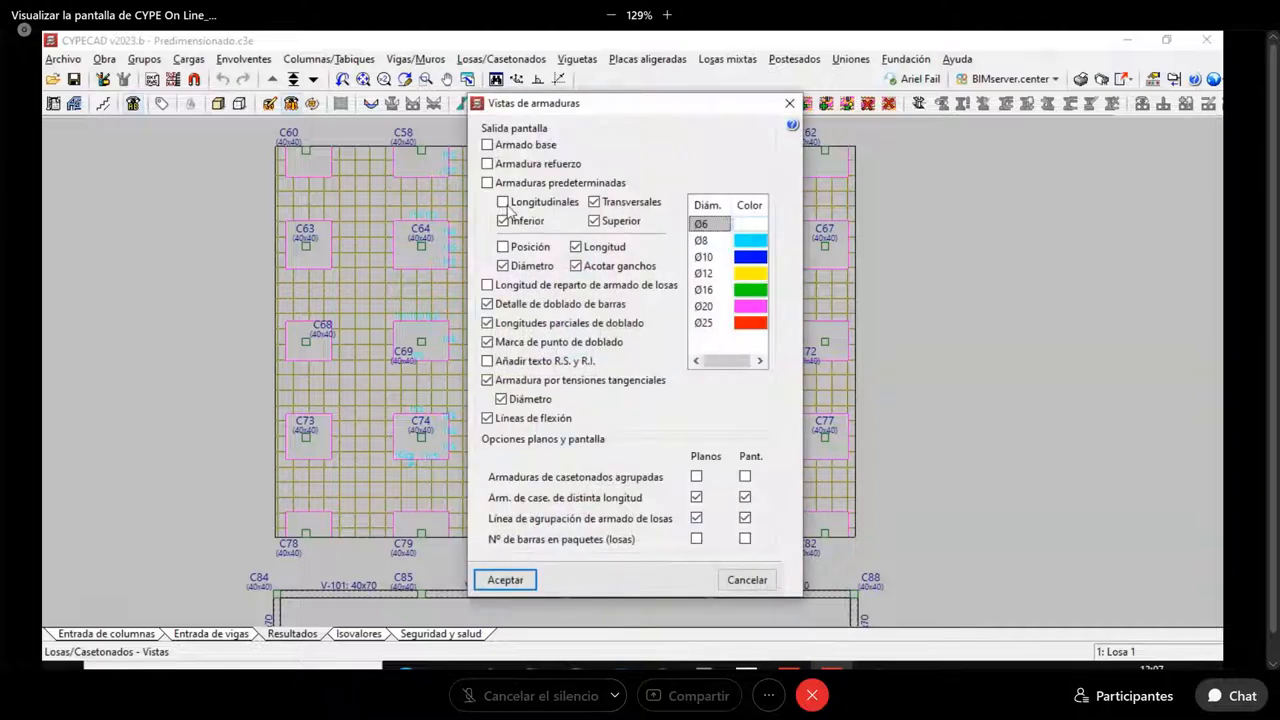
{"action": "left_click", "coordinate": [488, 146]}
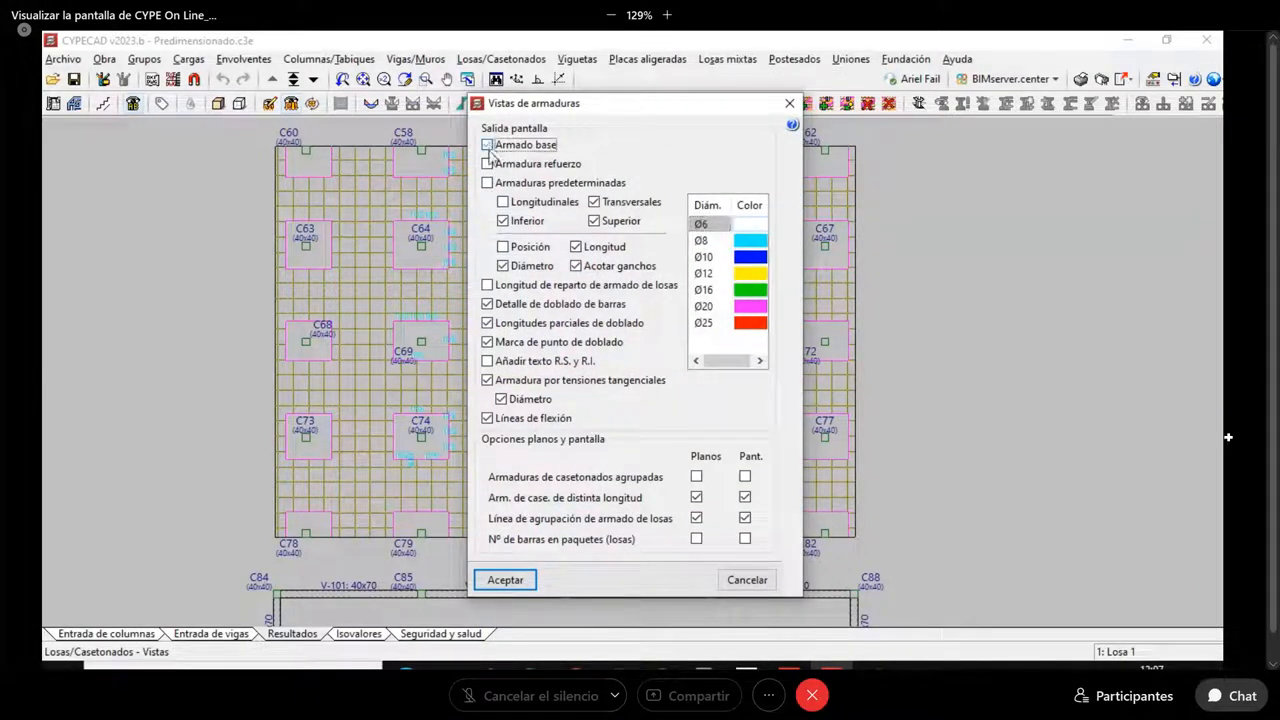
{"action": "left_click", "coordinate": [488, 164]}
{"action": "left_click", "coordinate": [488, 146]}
{"action": "left_click", "coordinate": [503, 202]}
{"action": "left_click", "coordinate": [505, 581]}
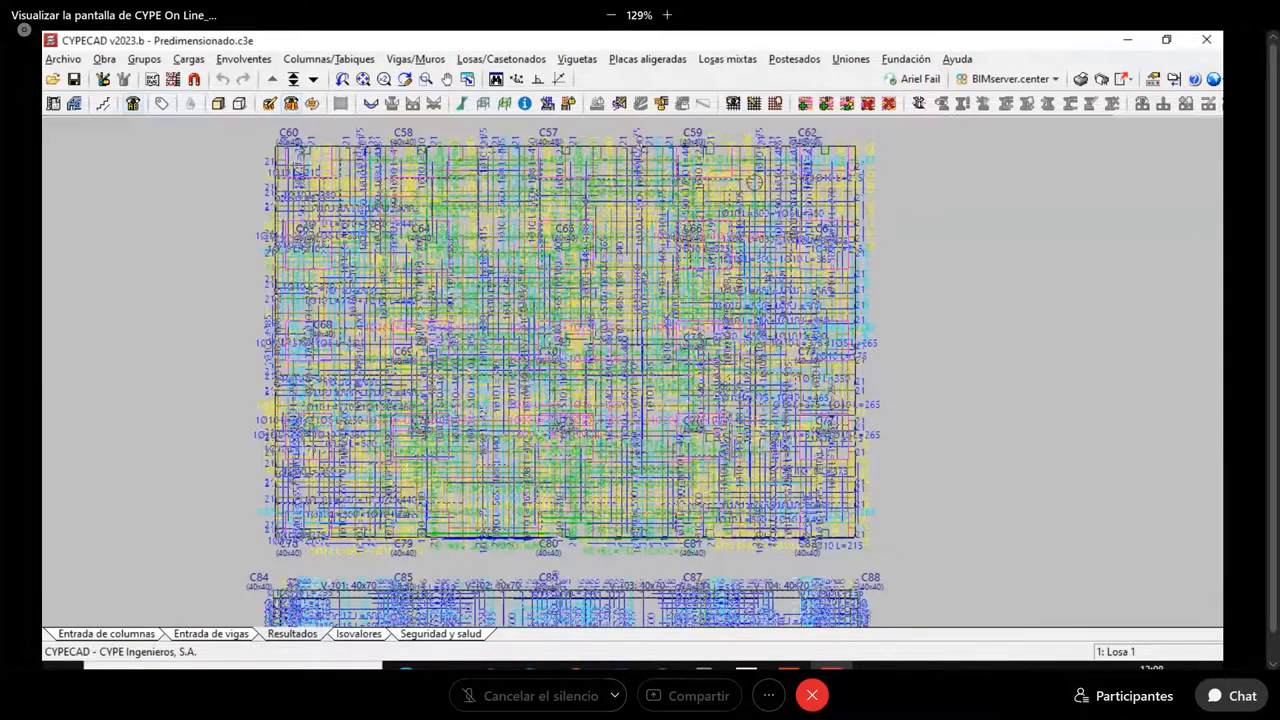
Hide the bottom reinforcement in the slab reinforcement view
{"action": "left_click", "coordinate": [733, 103]}
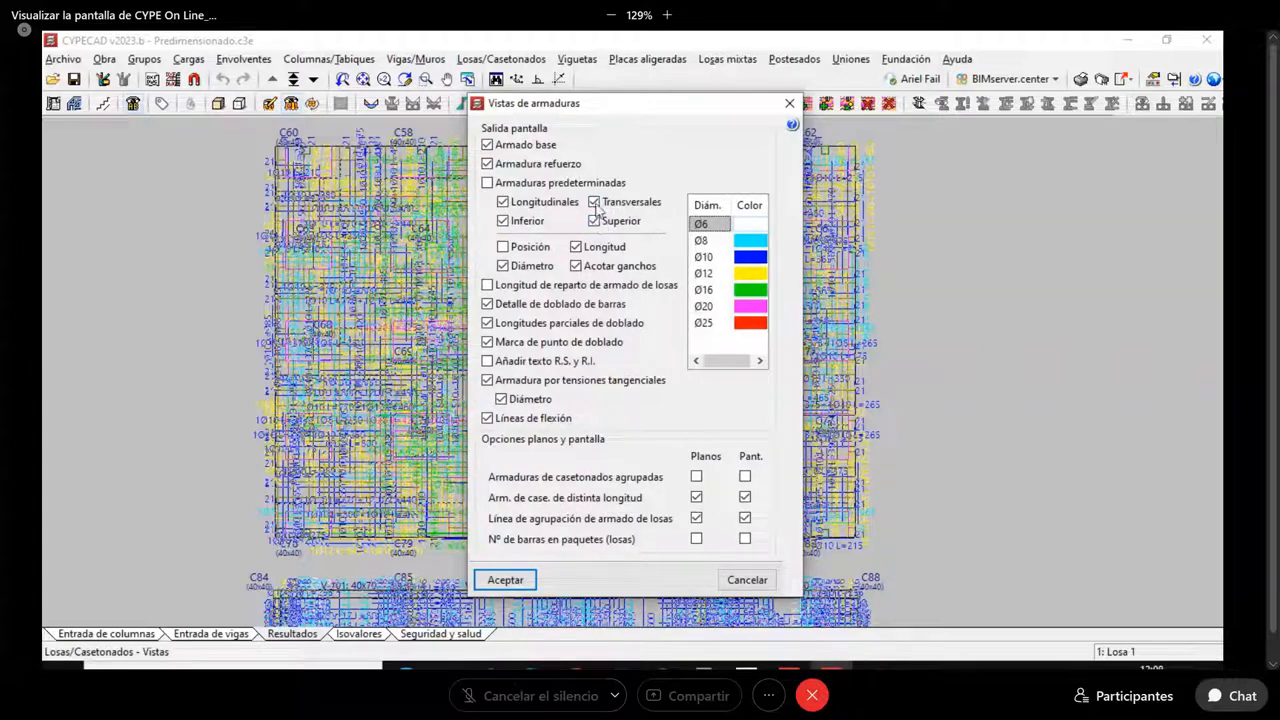
{"action": "left_click", "coordinate": [503, 221]}
{"action": "left_click", "coordinate": [500, 580]}
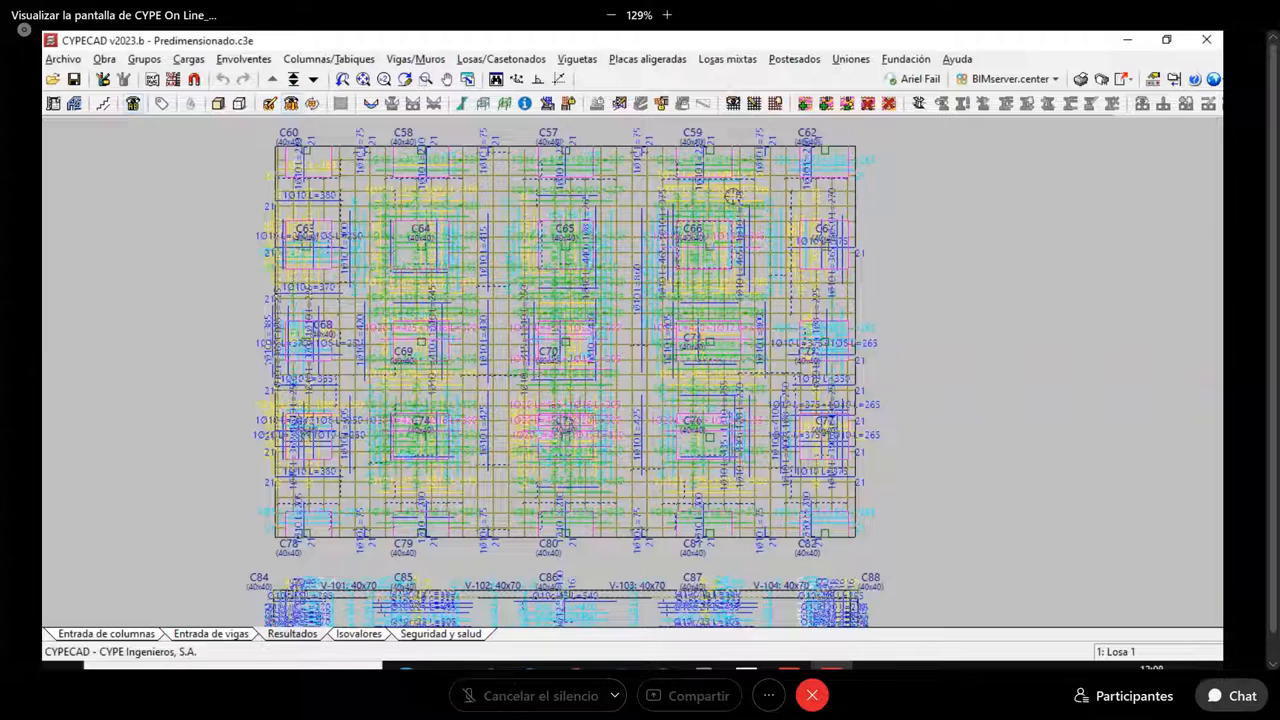
Hide the longitudinal bars in the slab reinforcement view, keeping the transverse top reinforcement displayed
{"action": "left_click", "coordinate": [733, 103]}
{"action": "left_click", "coordinate": [594, 221]}
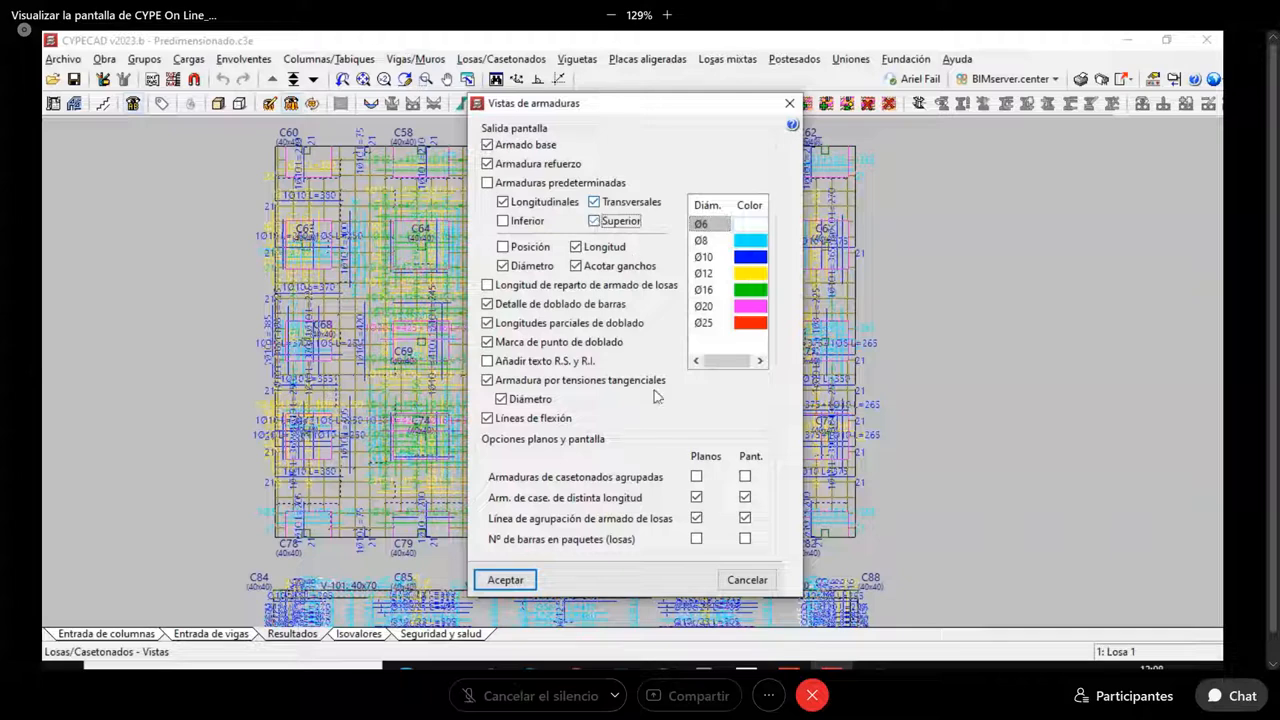
{"action": "left_click", "coordinate": [603, 226]}
{"action": "left_click", "coordinate": [503, 202]}
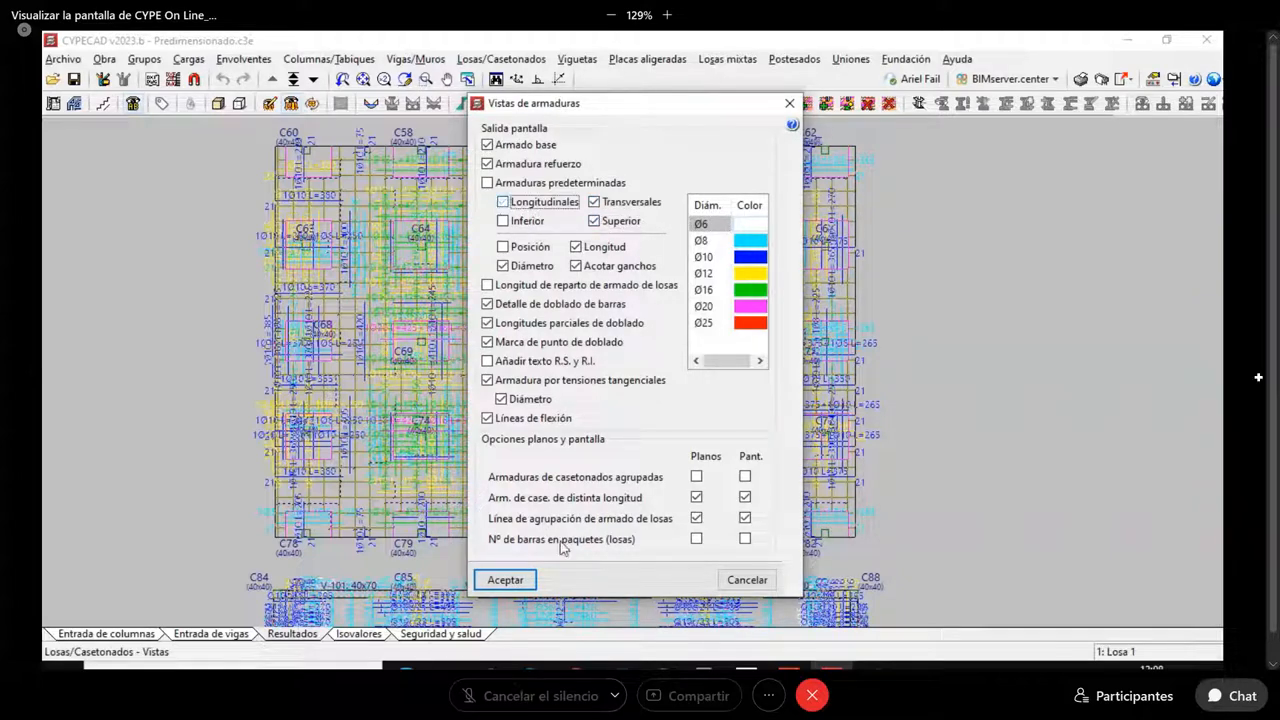
{"action": "left_click", "coordinate": [505, 580]}
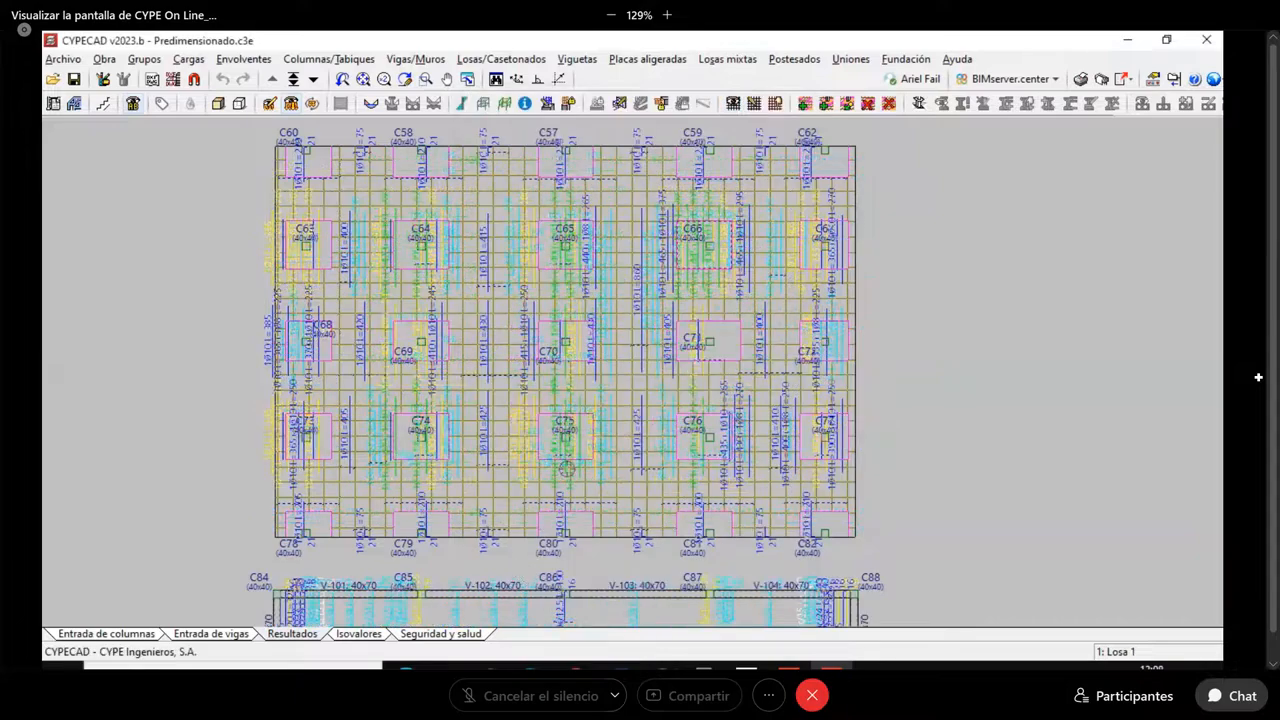
Turn off the tangential stress reinforcement in the slab reinforcement view
{"action": "scroll", "coordinate": [705, 270], "scroll_direction": "up", "scroll_amount": 2}
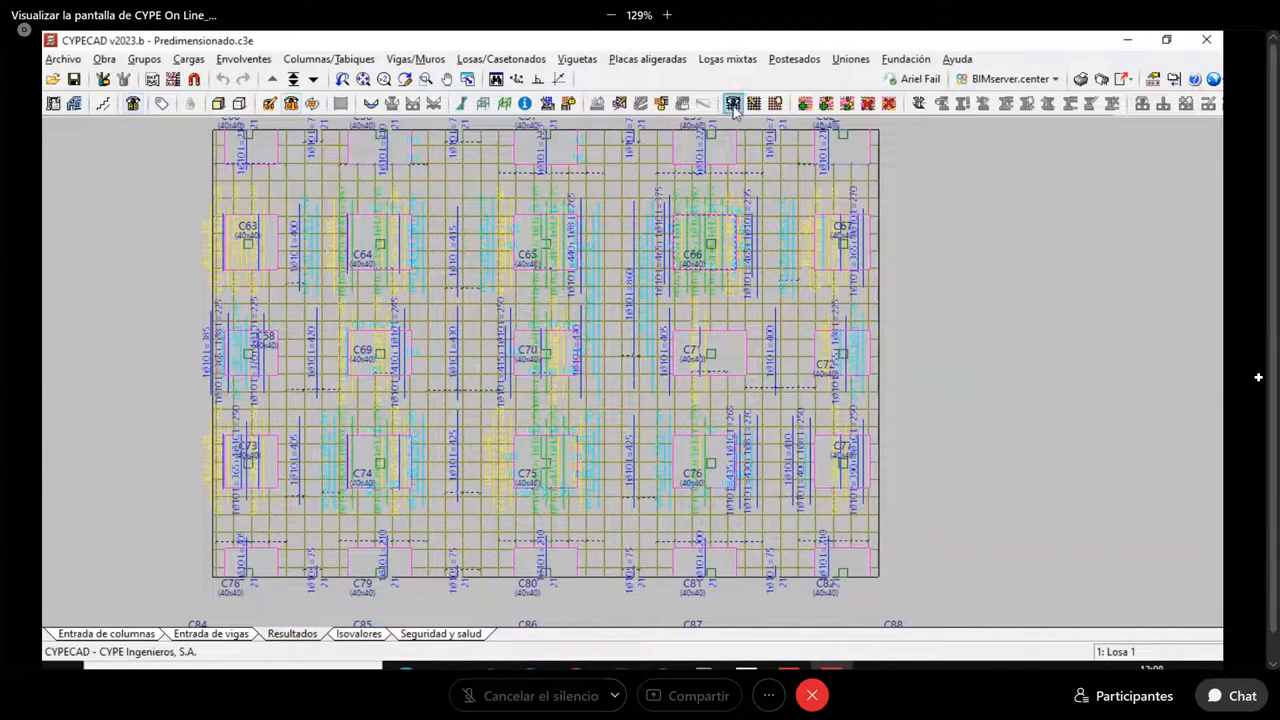
{"action": "left_click", "coordinate": [733, 104]}
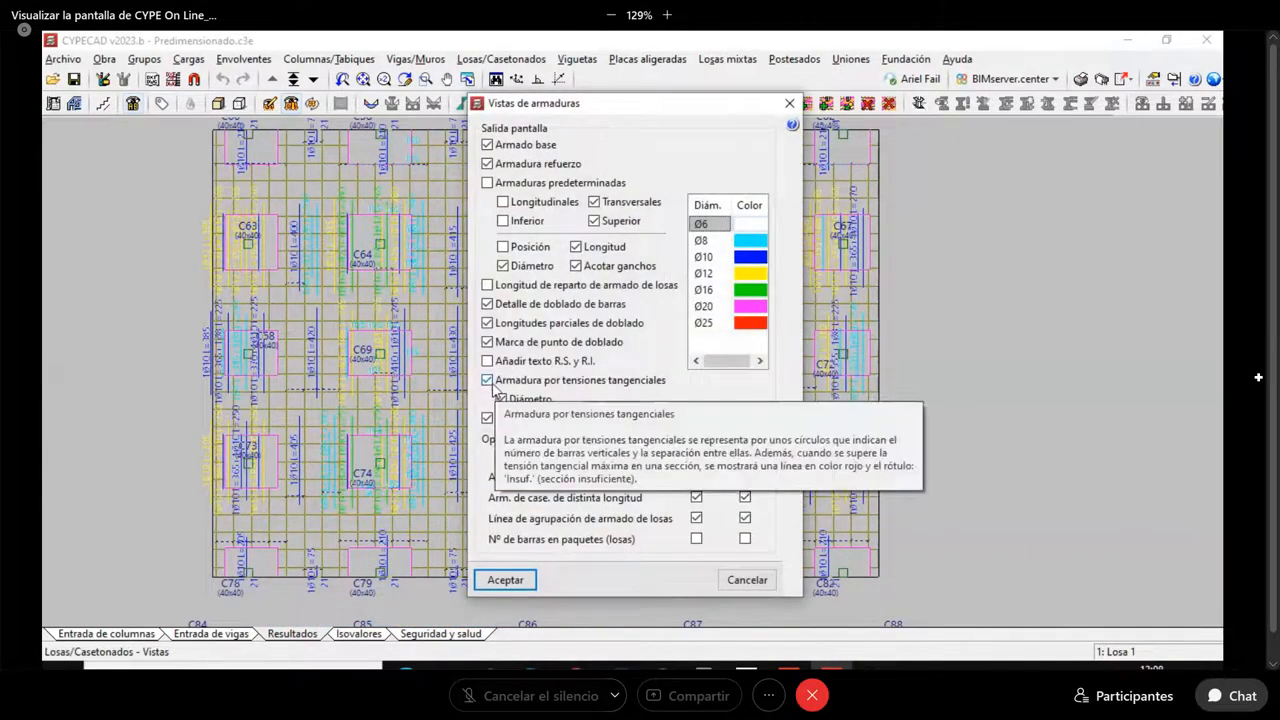
{"action": "left_click", "coordinate": [505, 580]}
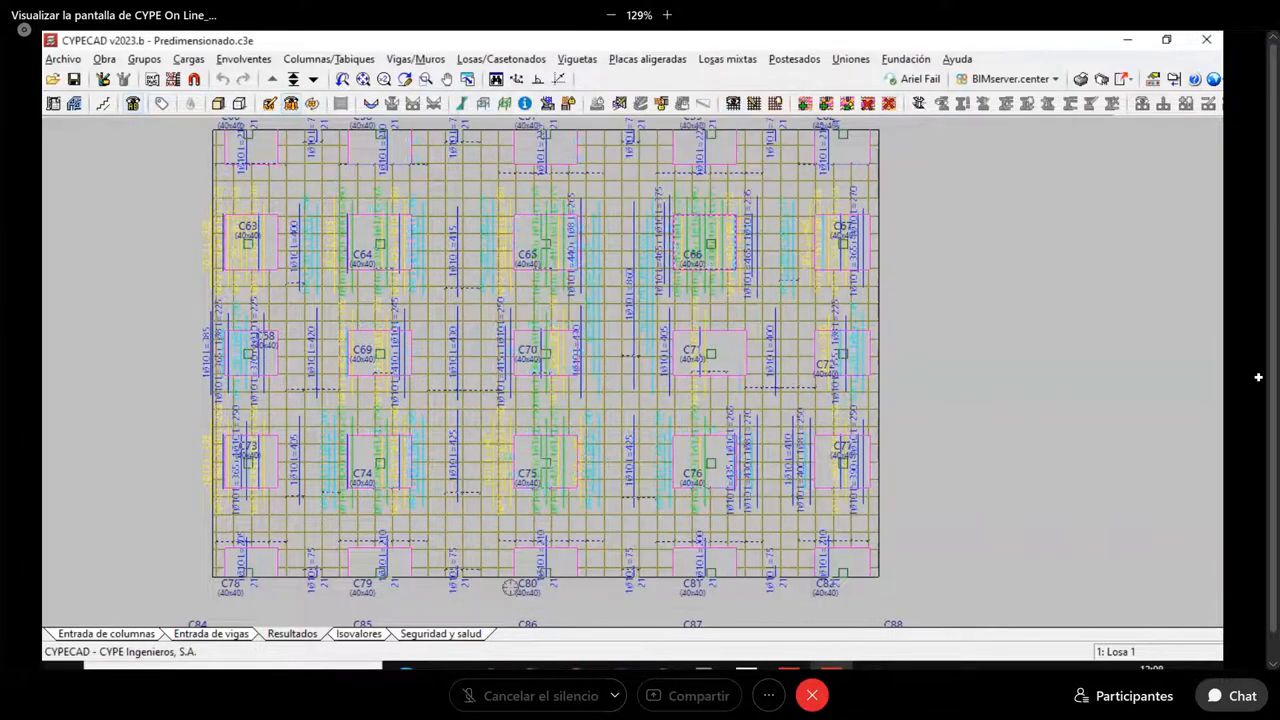
Examine the diameters and lengths of the top transverse bars at drop panels C66 and C76, and view the whole slab again
{"action": "scroll", "coordinate": [763, 380], "scroll_direction": "up", "scroll_amount": 1}
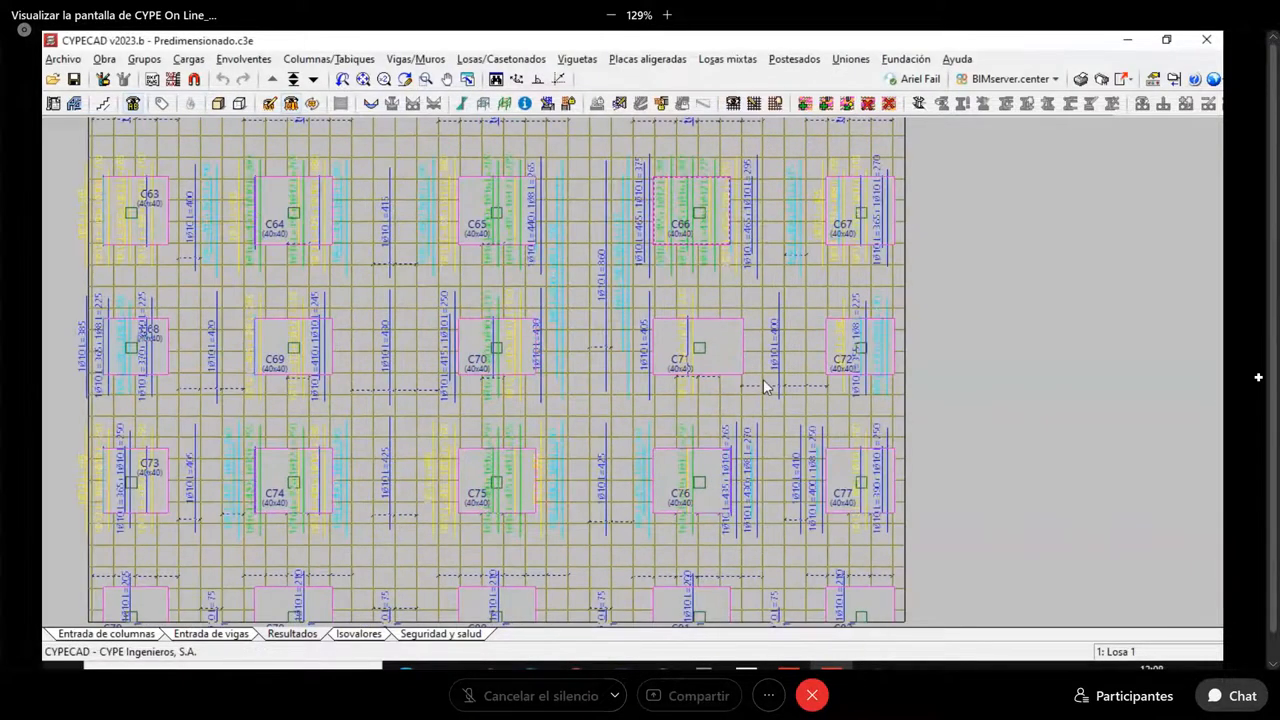
{"action": "scroll", "coordinate": [763, 379], "scroll_direction": "up", "scroll_amount": 1}
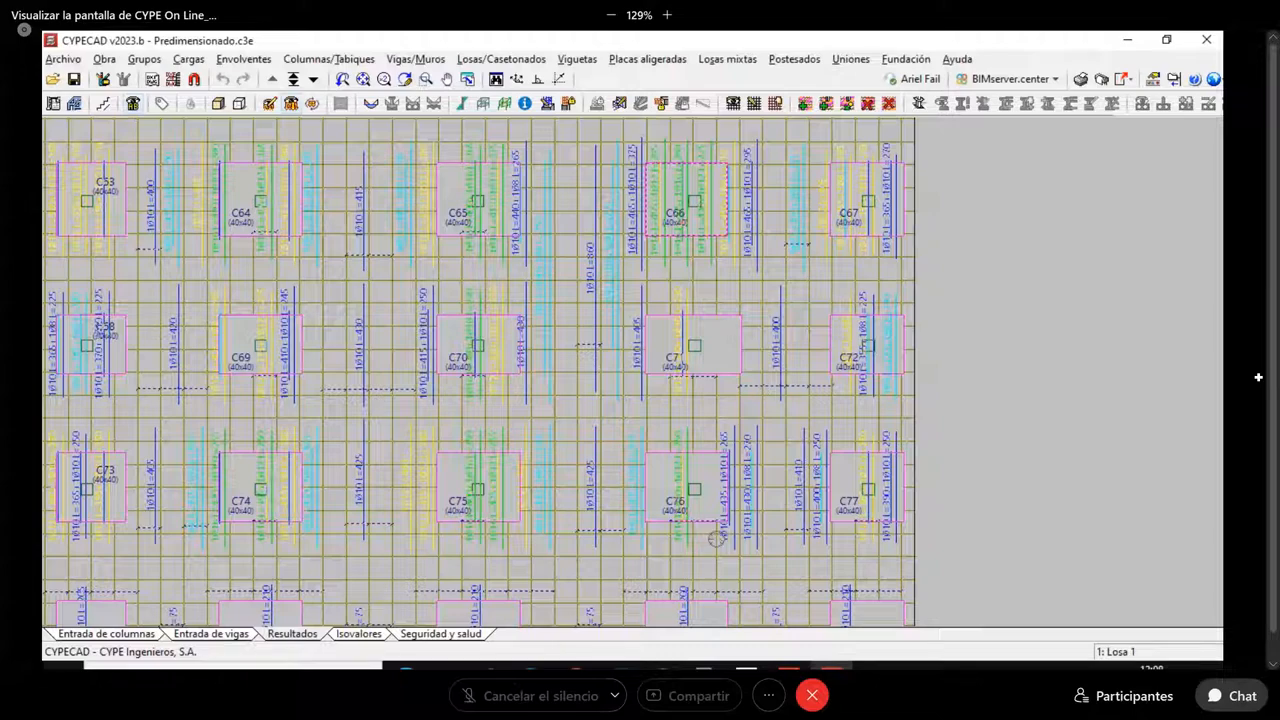
{"action": "scroll", "coordinate": [690, 165], "scroll_direction": "up", "scroll_amount": 2}
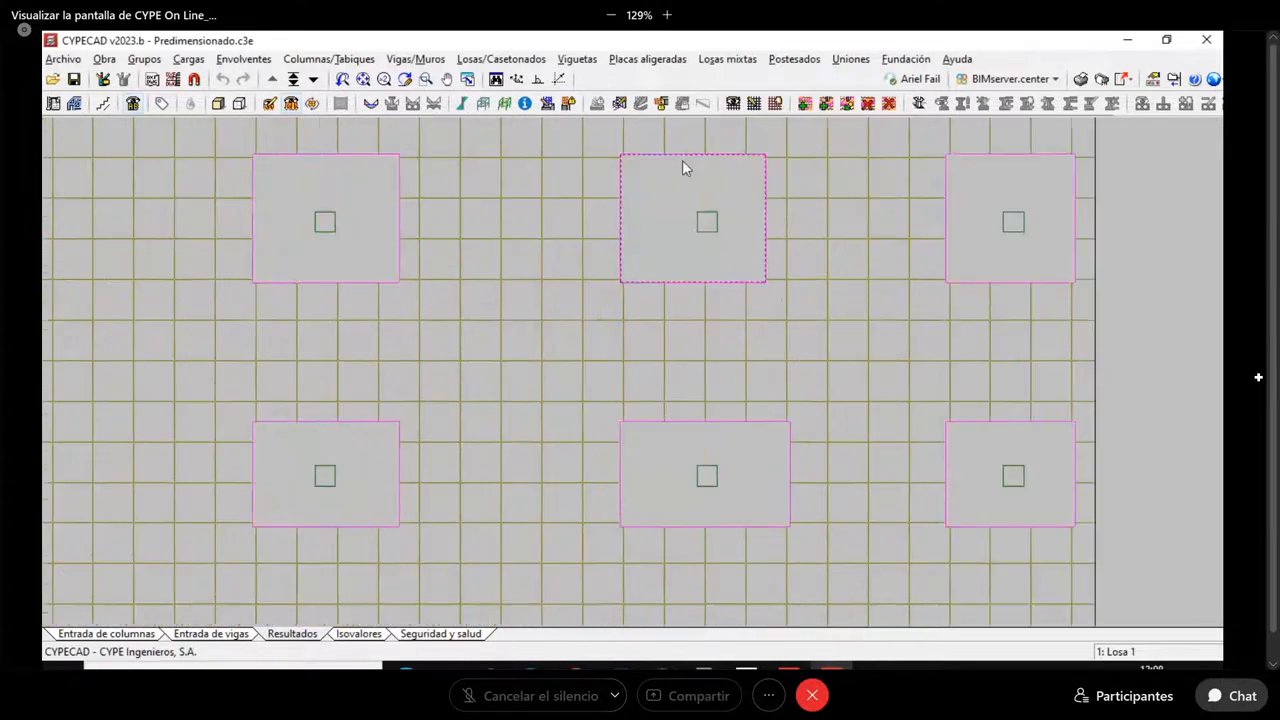
{"action": "scroll", "coordinate": [695, 165], "scroll_direction": "up", "scroll_amount": 1}
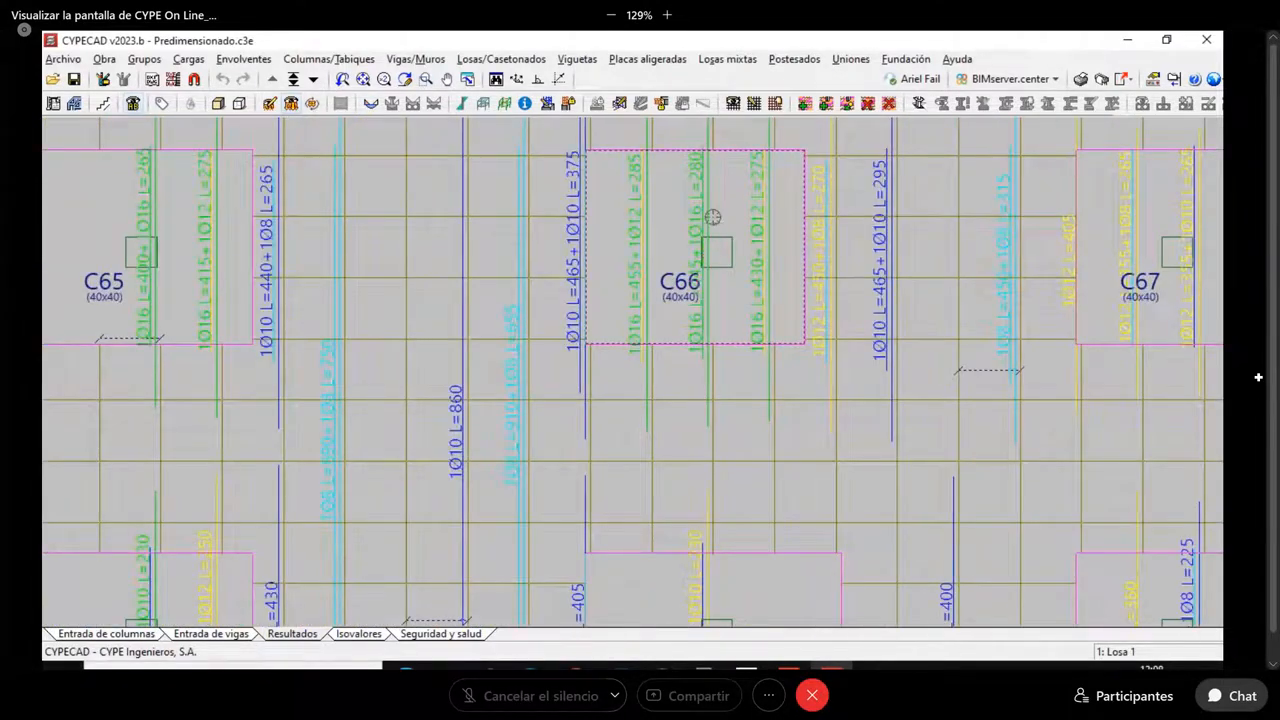
{"action": "scroll", "coordinate": [704, 206], "scroll_direction": "down", "scroll_amount": 2}
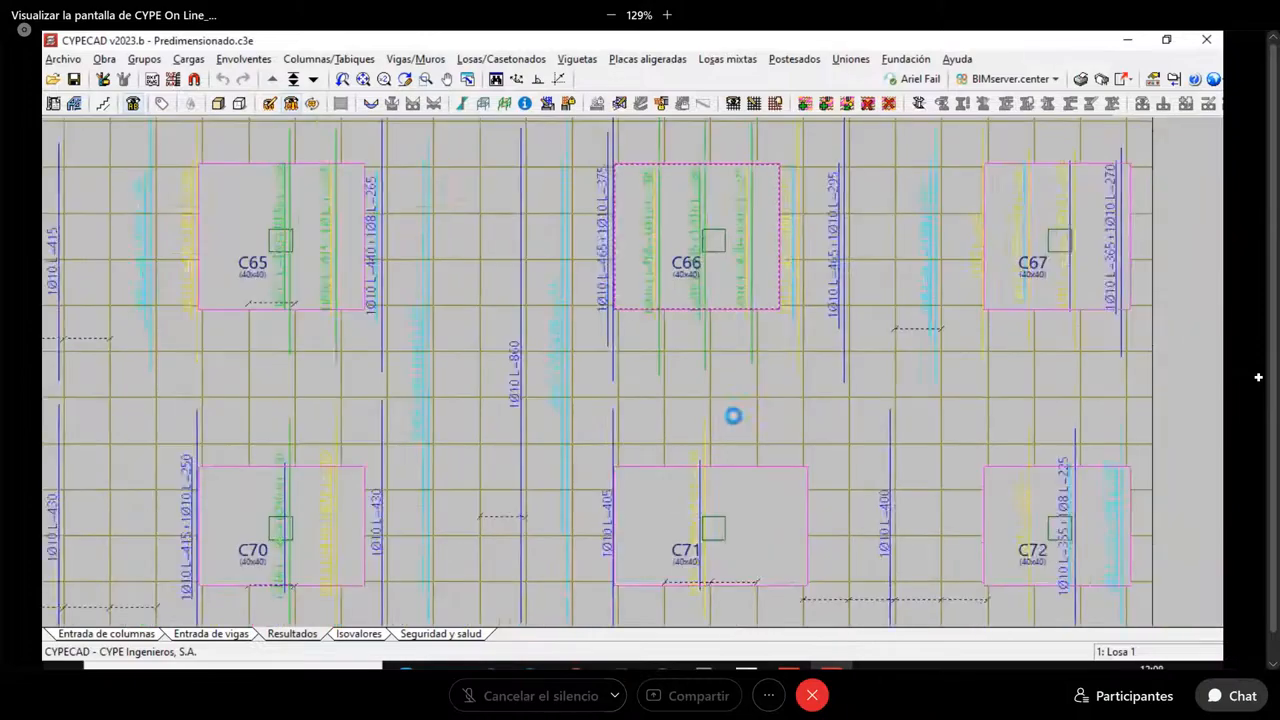
{"action": "scroll", "coordinate": [730, 262], "scroll_direction": "down", "scroll_amount": 2}
{"action": "scroll", "coordinate": [702, 480], "scroll_direction": "up", "scroll_amount": 3}
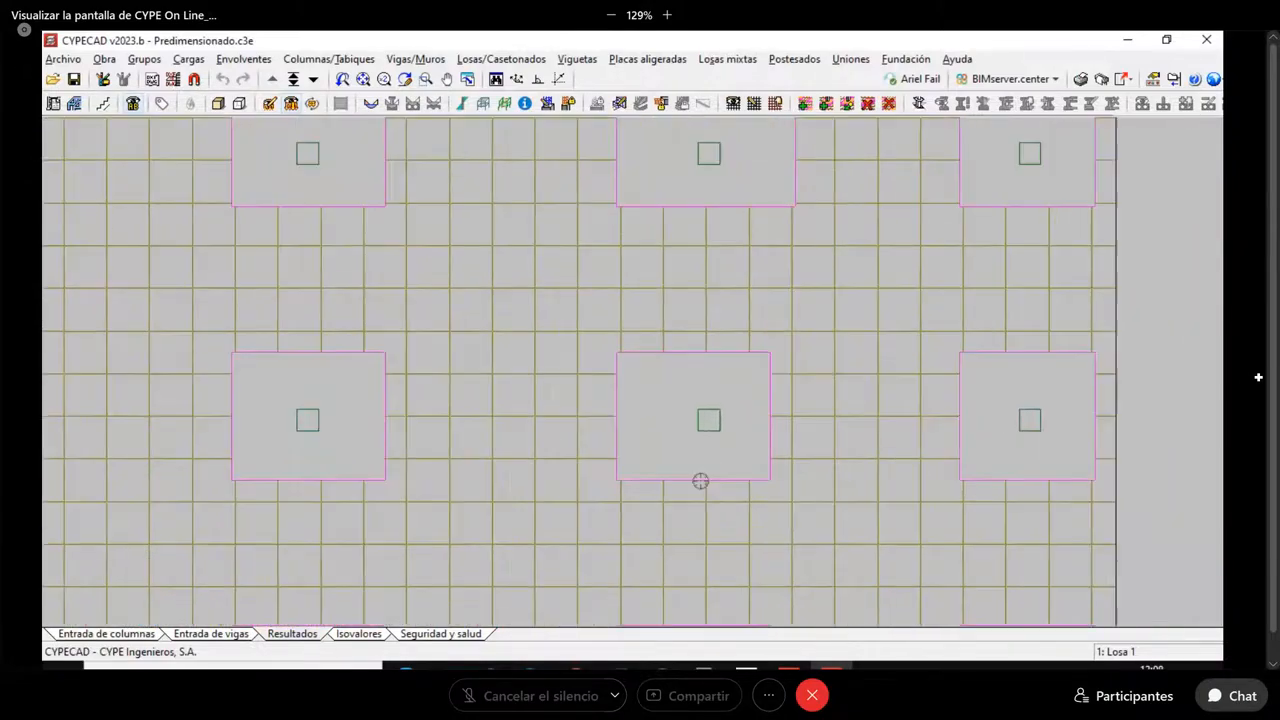
{"action": "scroll", "coordinate": [726, 443], "scroll_direction": "up", "scroll_amount": 4}
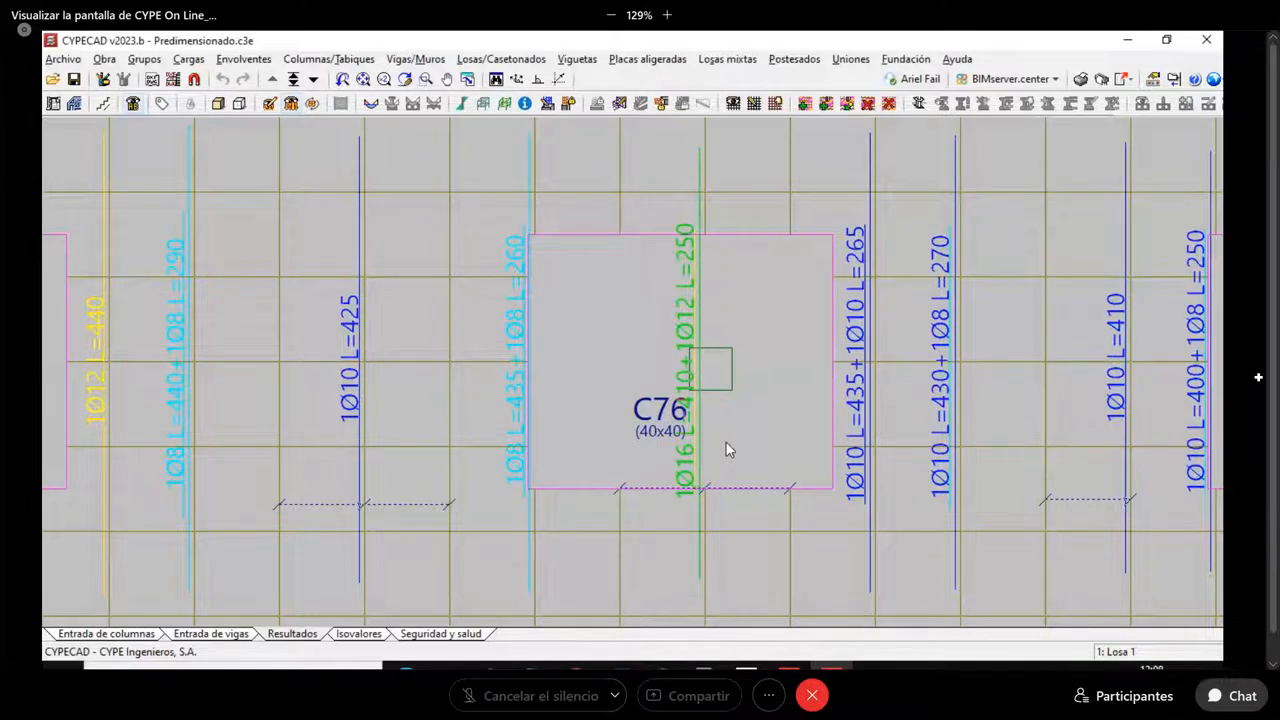
{"action": "scroll", "coordinate": [726, 445], "scroll_direction": "down", "scroll_amount": 3}
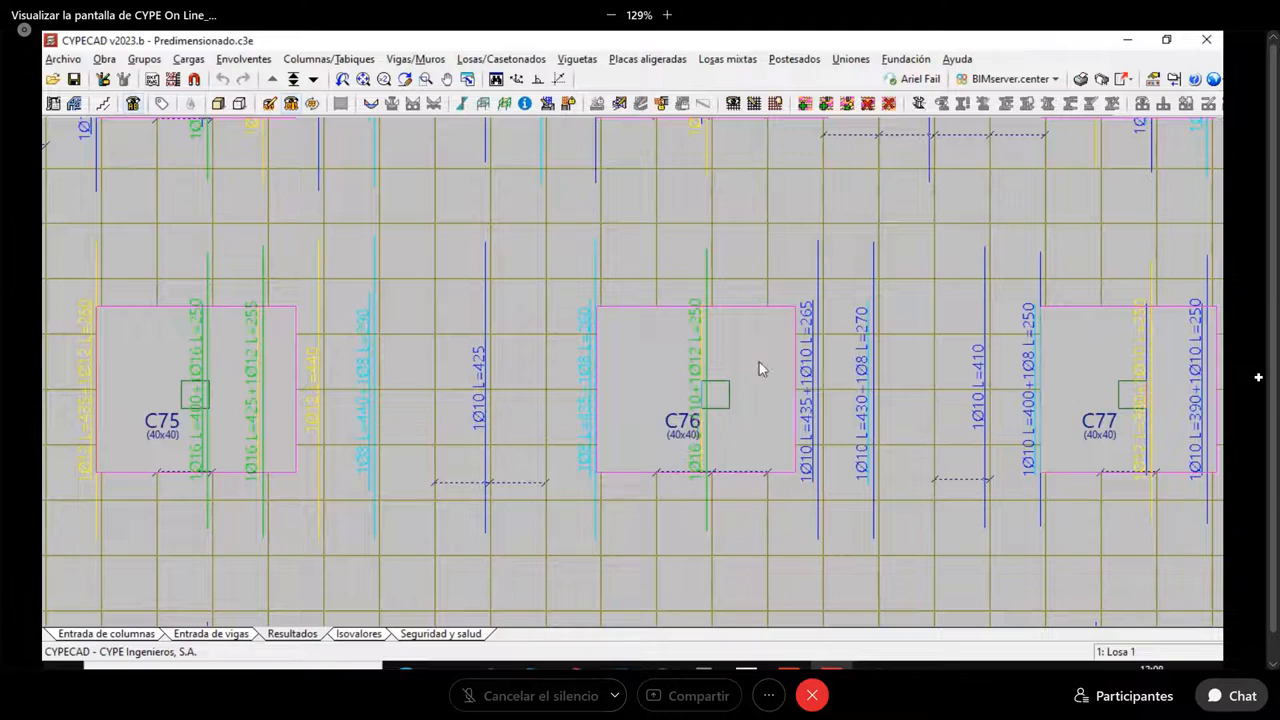
{"action": "scroll", "coordinate": [757, 366], "scroll_direction": "down", "scroll_amount": 3}
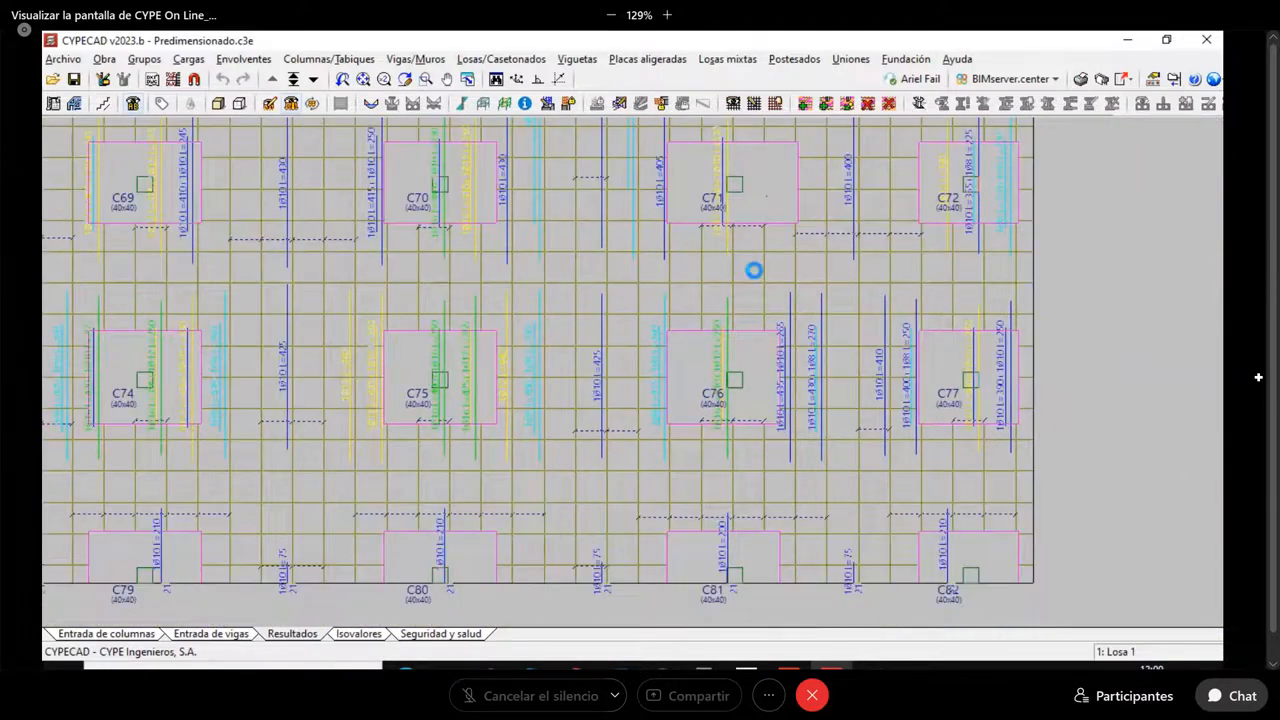
{"action": "scroll", "coordinate": [754, 270], "scroll_direction": "down", "scroll_amount": 1}
{"action": "middle_click_drag", "start_coordinate": [804, 260], "coordinate": [731, 438]}
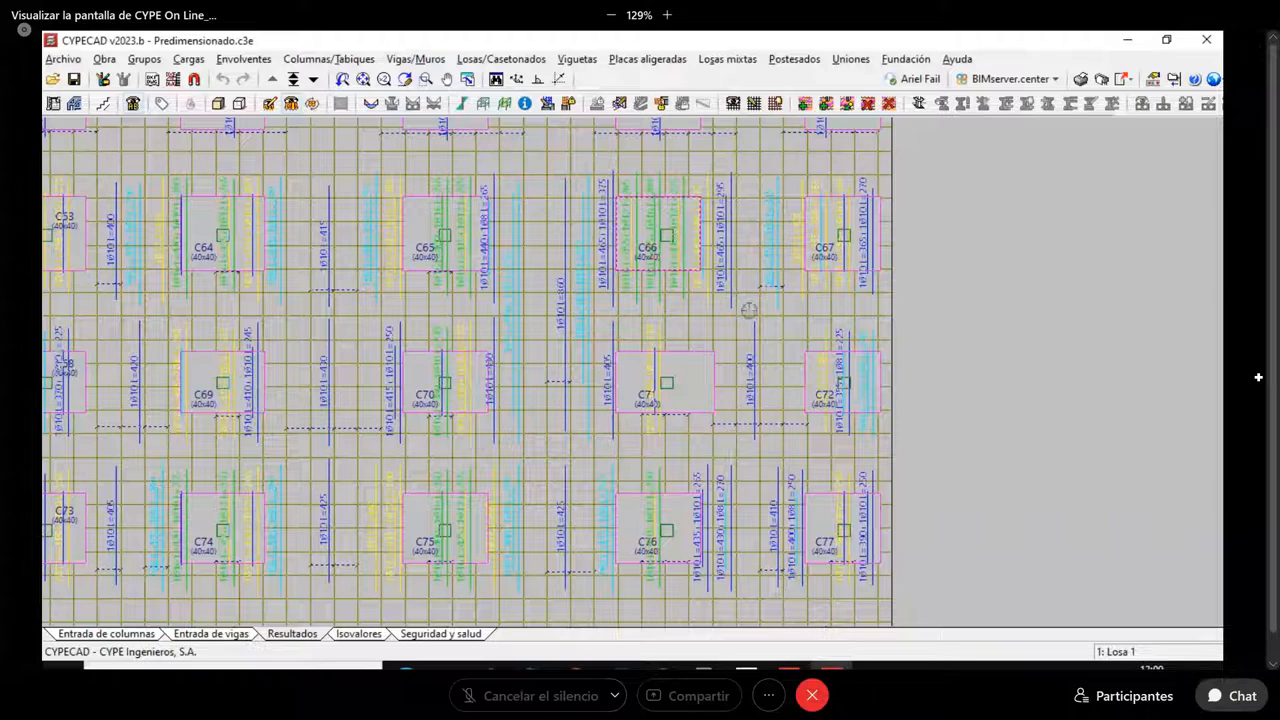
{"action": "scroll", "coordinate": [708, 320], "scroll_direction": "down", "scroll_amount": 2}
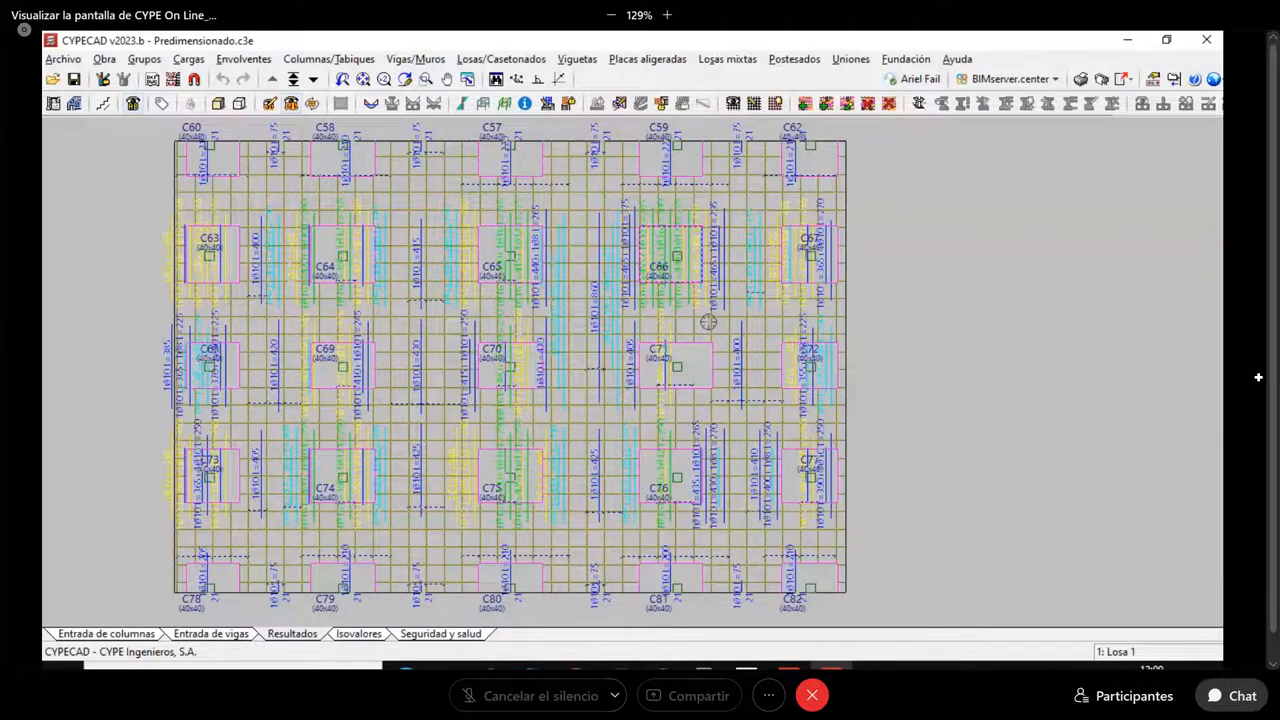
Examine the transverse top bar labels at drop panel C66 and then around C71 and C76
{"action": "scroll", "coordinate": [698, 308], "scroll_direction": "up", "scroll_amount": 2}
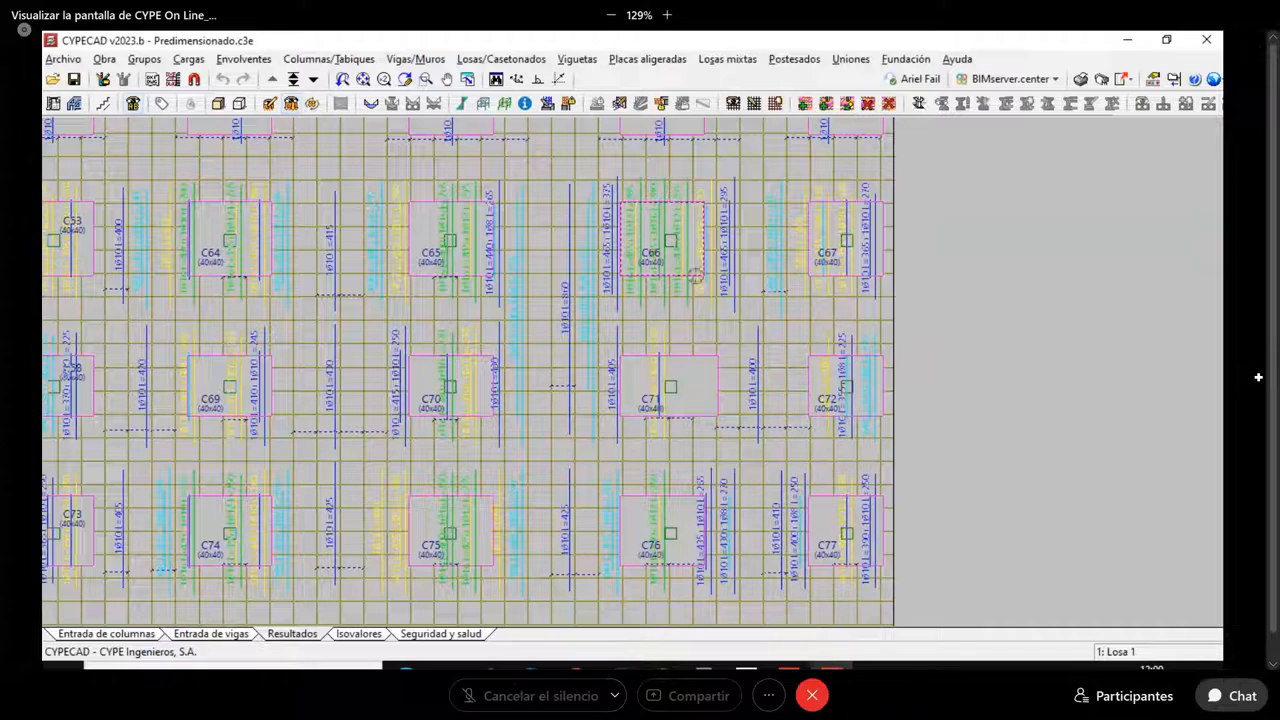
{"action": "scroll", "coordinate": [660, 206], "scroll_direction": "up", "scroll_amount": 3}
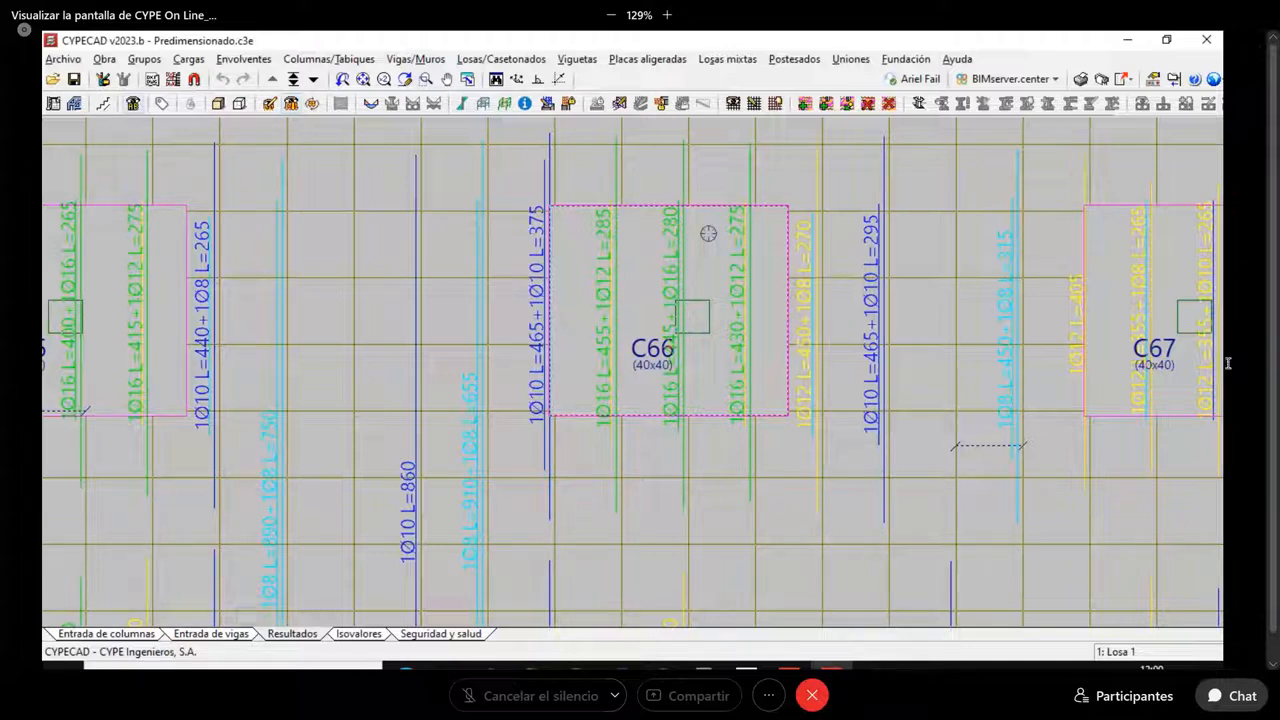
{"action": "scroll", "coordinate": [708, 233], "scroll_direction": "down", "scroll_amount": 4}
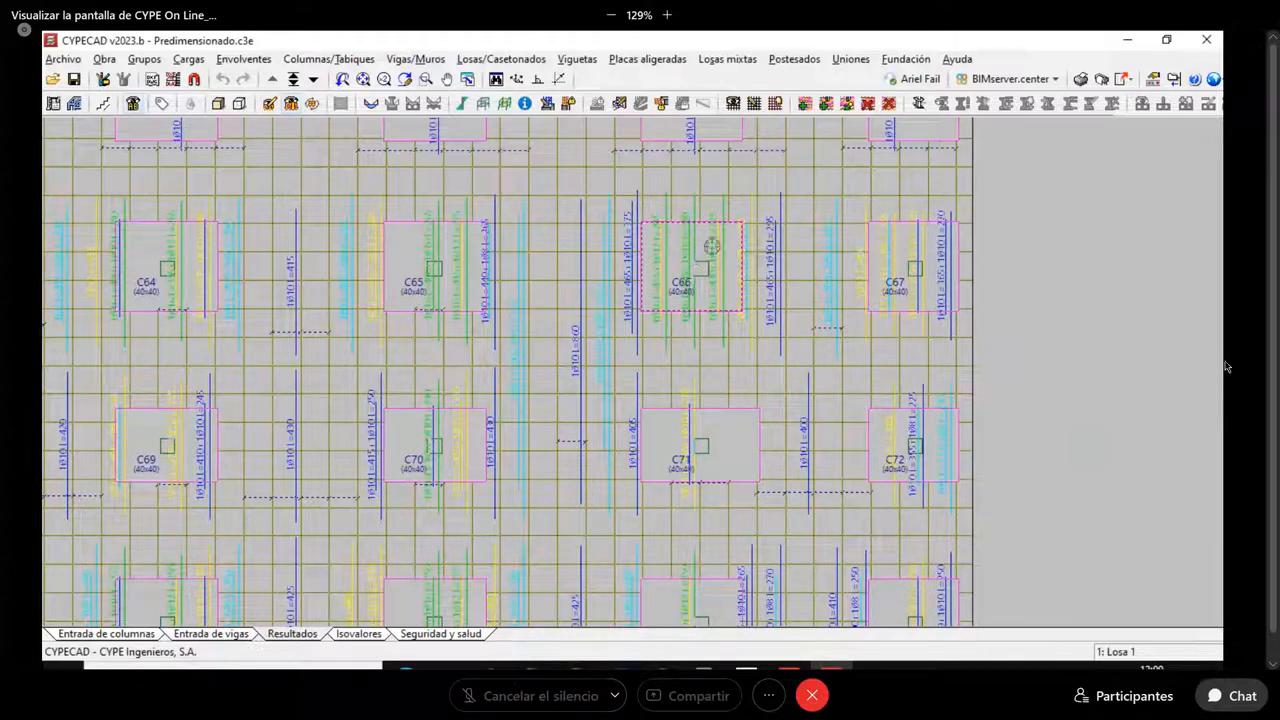
{"action": "scroll", "coordinate": [711, 250], "scroll_direction": "down", "scroll_amount": 3}
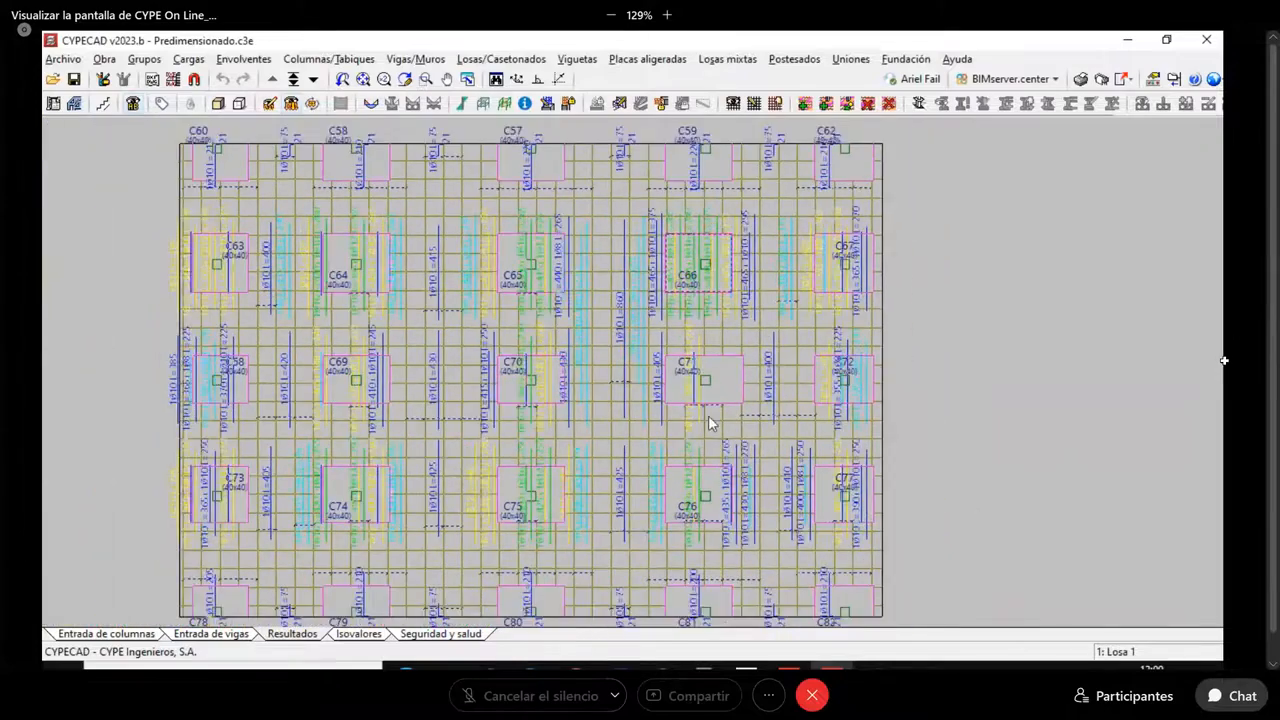
{"action": "scroll", "coordinate": [700, 500], "scroll_direction": "up", "scroll_amount": 5}
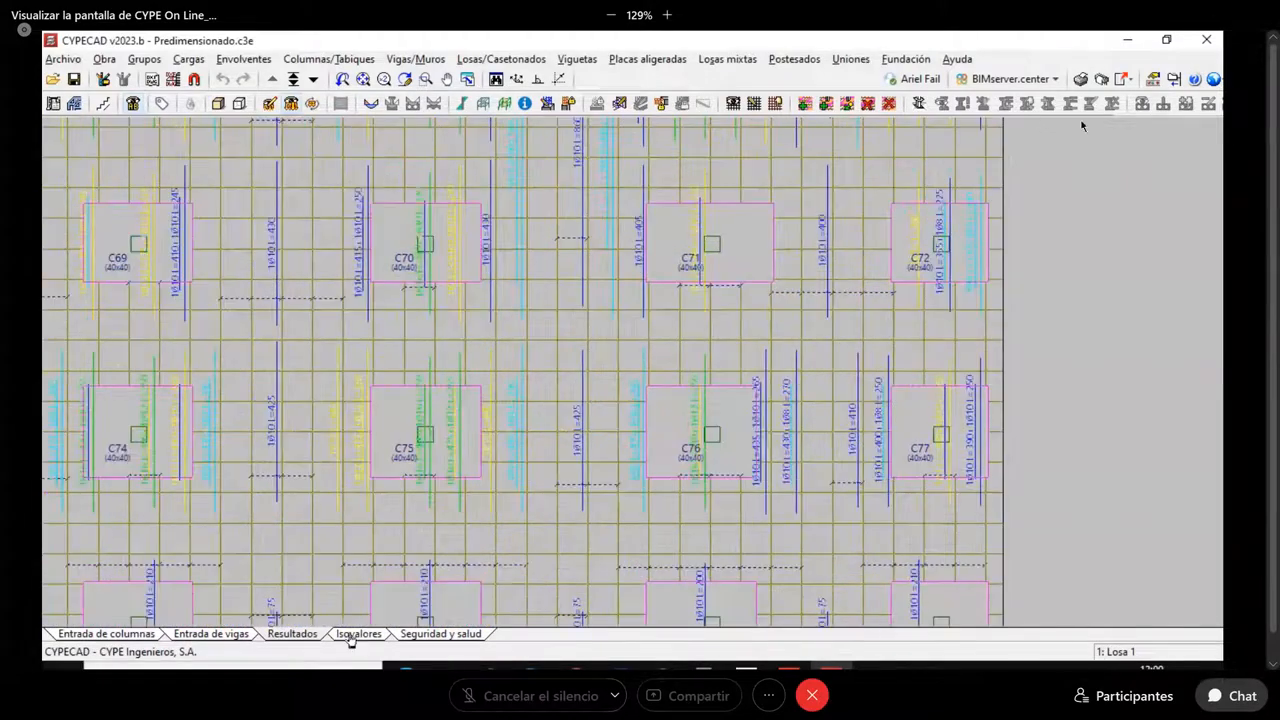
Open the slab's isovalues view and frame the whole Cortante X map
{"action": "left_click", "coordinate": [356, 634]}
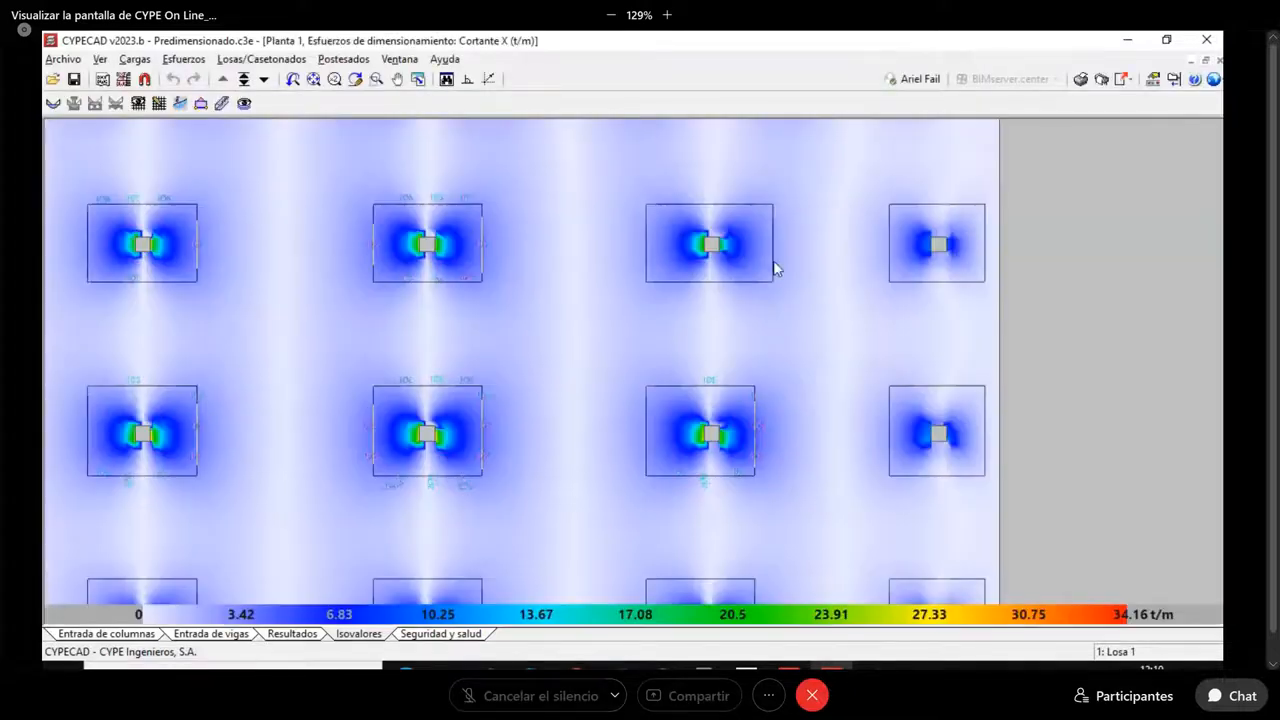
{"action": "scroll", "coordinate": [691, 289], "scroll_direction": "down", "scroll_amount": 3}
{"action": "scroll", "coordinate": [692, 291], "scroll_direction": "down", "scroll_amount": 1}
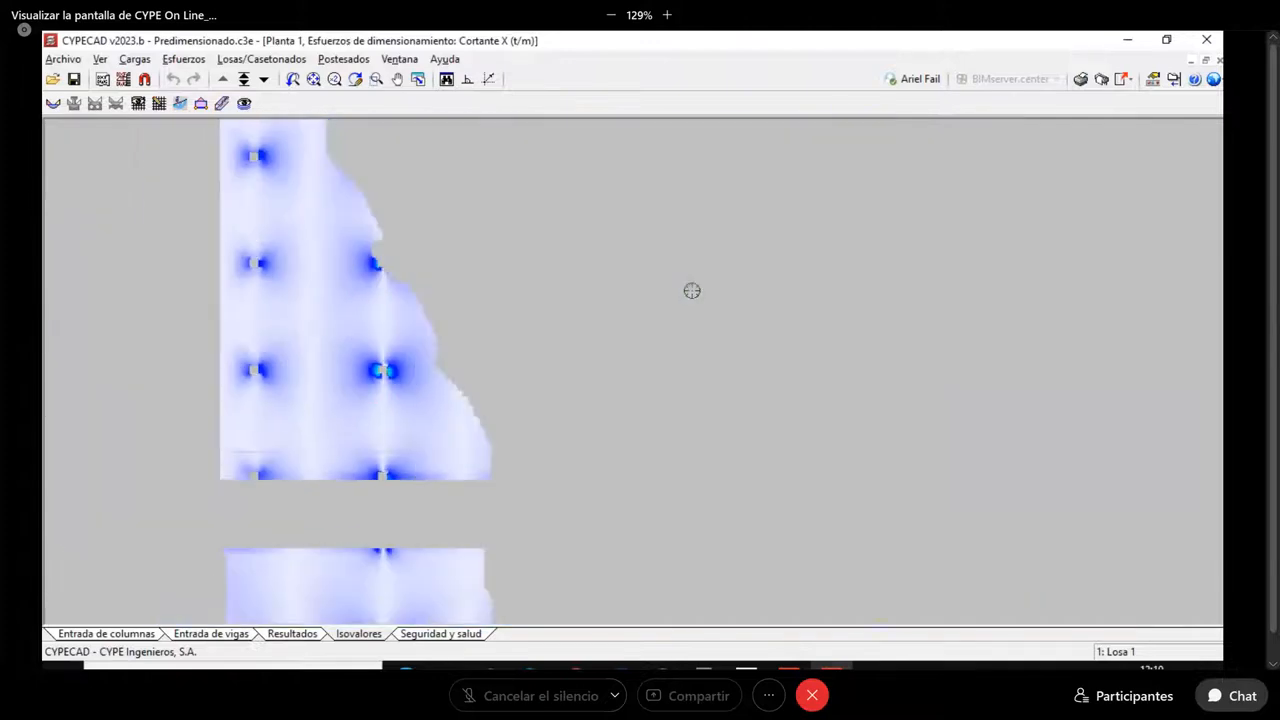
{"action": "scroll", "coordinate": [692, 291], "scroll_direction": "down", "scroll_amount": 2}
{"action": "middle_click_drag", "start_coordinate": [723, 355], "coordinate": [713, 569]}
{"action": "middle_click_drag", "start_coordinate": [718, 485], "coordinate": [726, 274]}
{"action": "scroll", "coordinate": [692, 481], "scroll_direction": "up", "scroll_amount": 3}
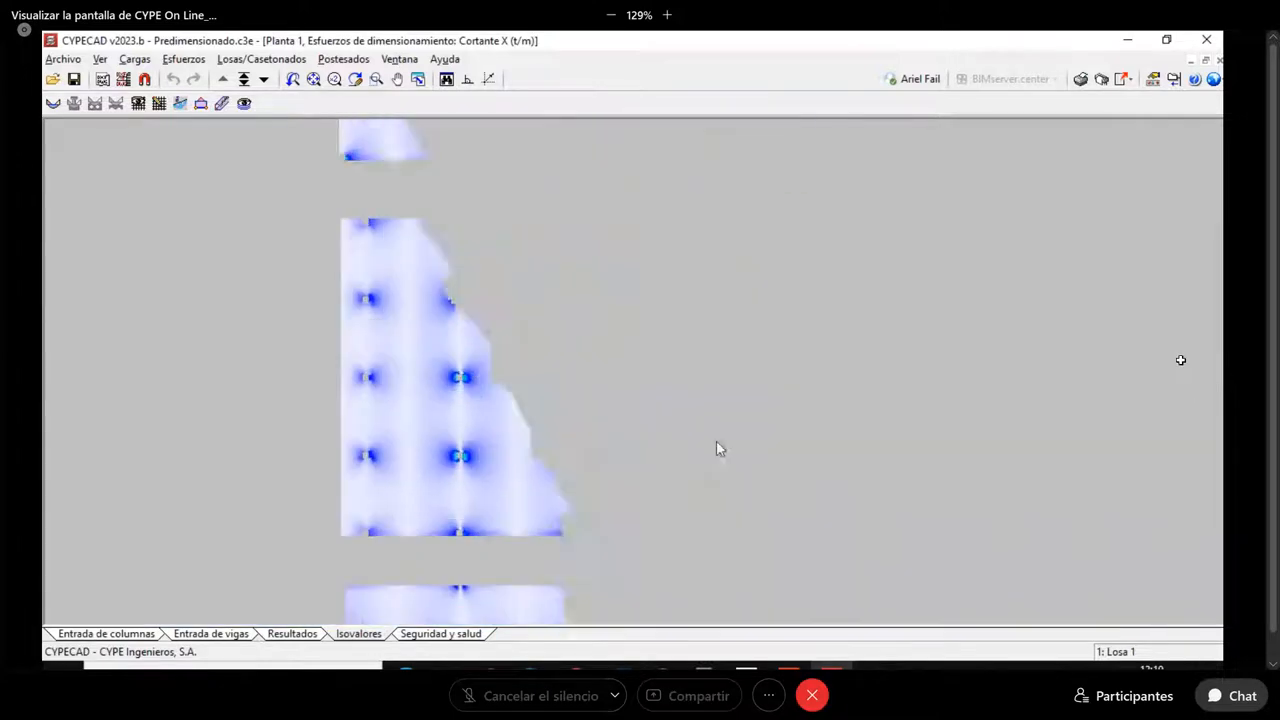
Turn off tangential stress reinforcement in the reinforcement view settings and select transverse and top bars instead of longitudinal and bottom ones
{"action": "left_click", "coordinate": [138, 103]}
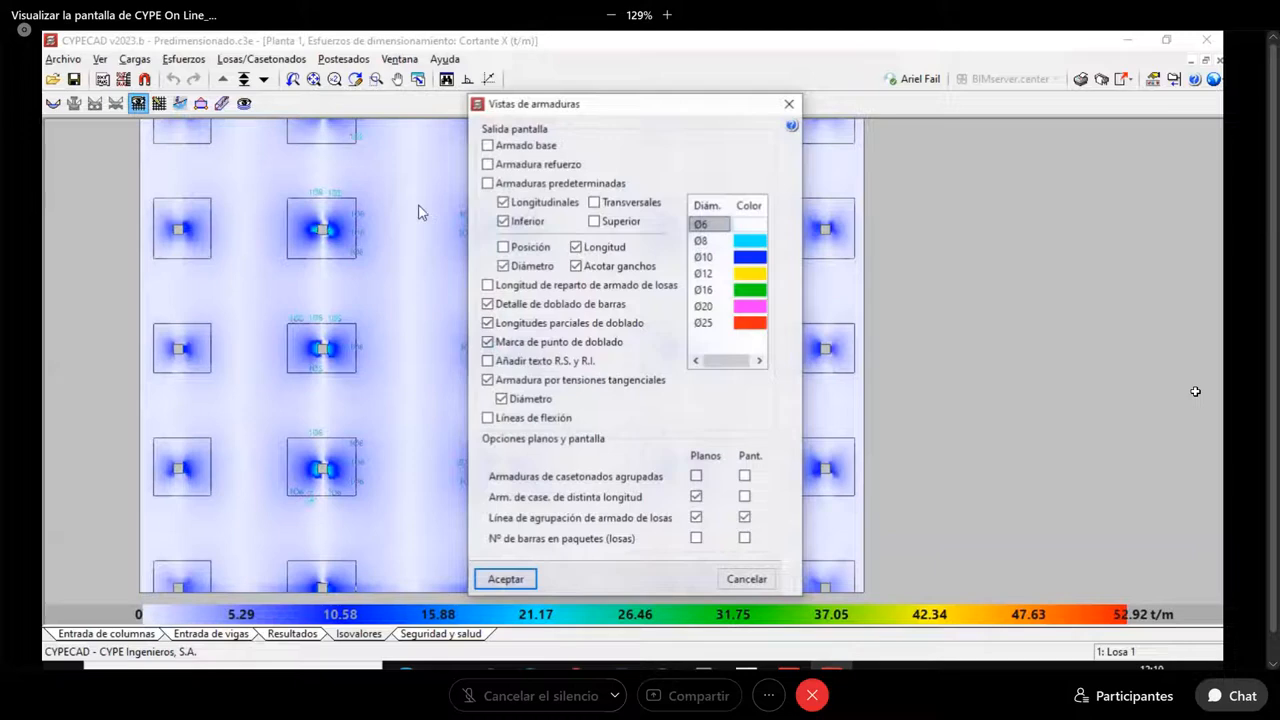
{"action": "left_click", "coordinate": [487, 380]}
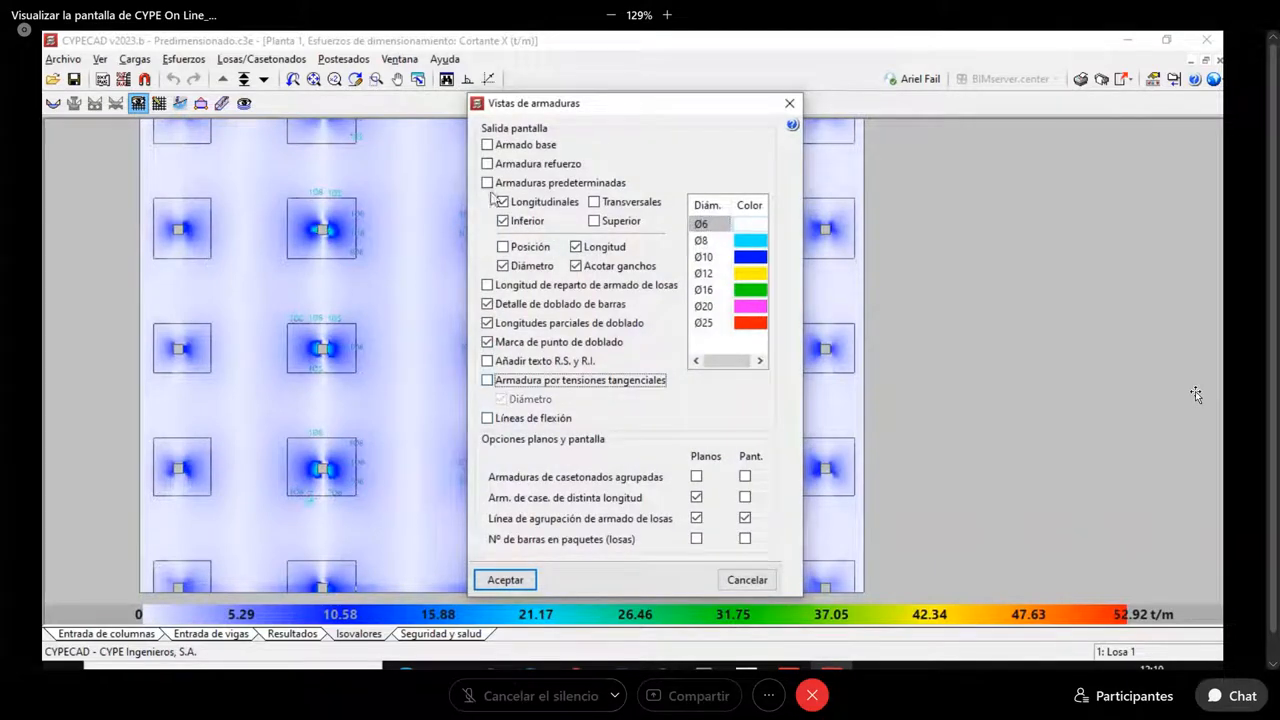
{"action": "left_click", "coordinate": [594, 222]}
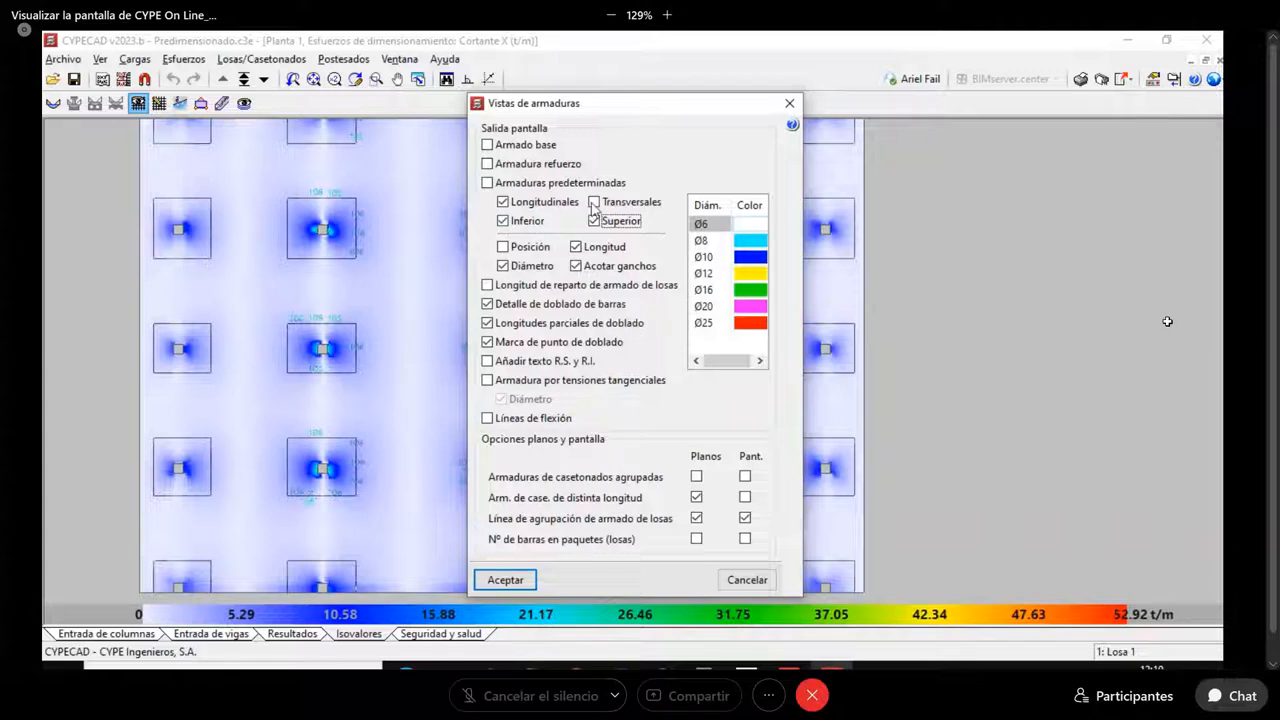
{"action": "left_click", "coordinate": [594, 203]}
{"action": "left_click", "coordinate": [503, 219]}
{"action": "left_click", "coordinate": [503, 202]}
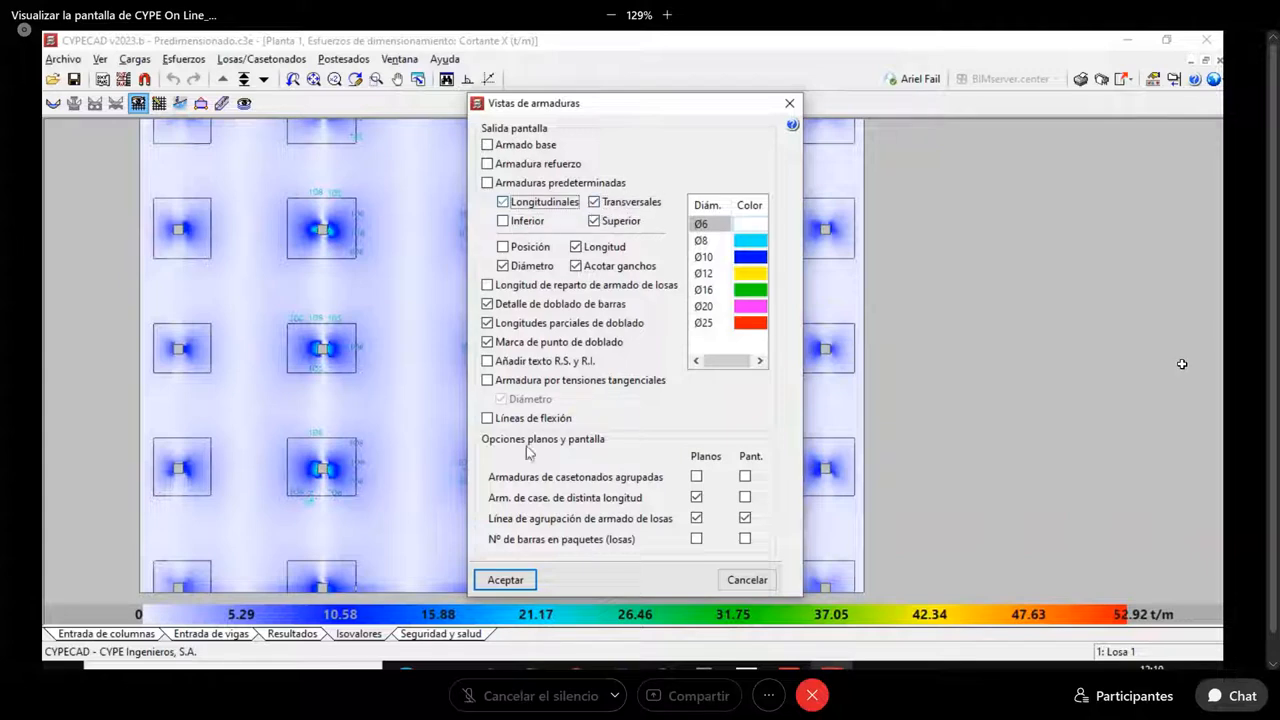
{"action": "left_click", "coordinate": [505, 580]}
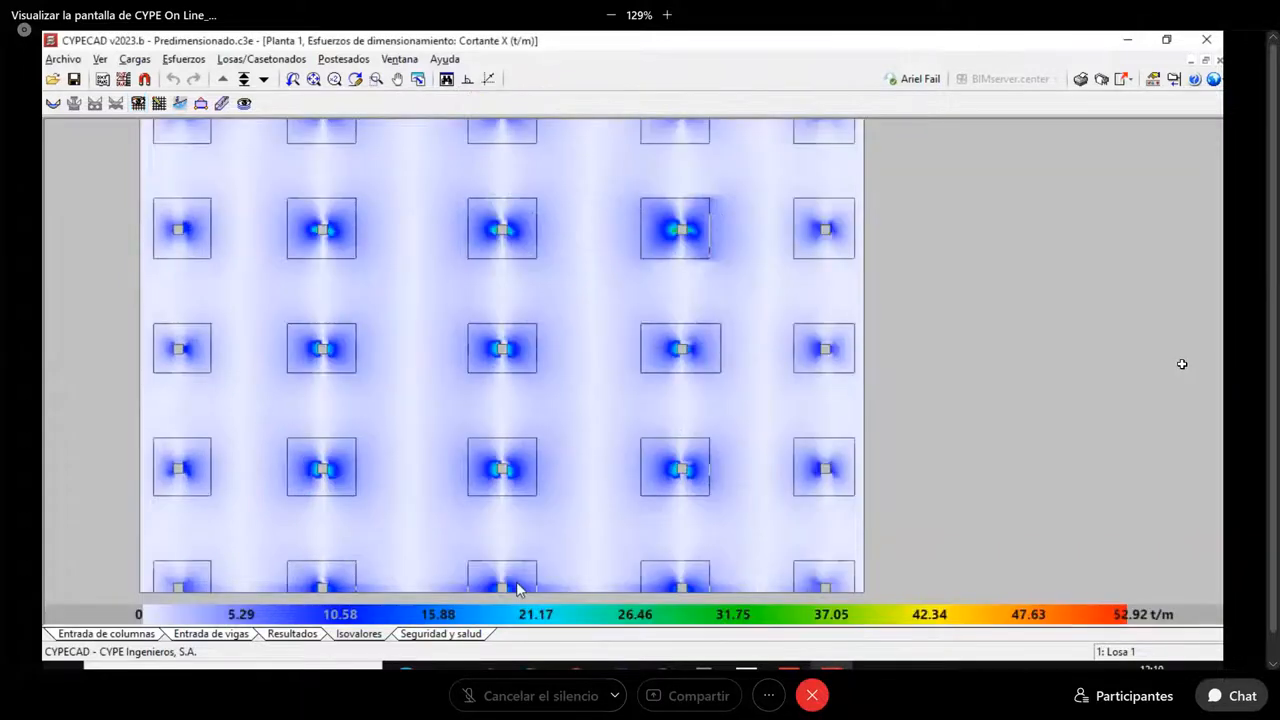
Display the base reinforcement and the additional reinforcement over the Cortante X isovalue map
{"action": "scroll", "coordinate": [690, 327], "scroll_direction": "down", "scroll_amount": 1}
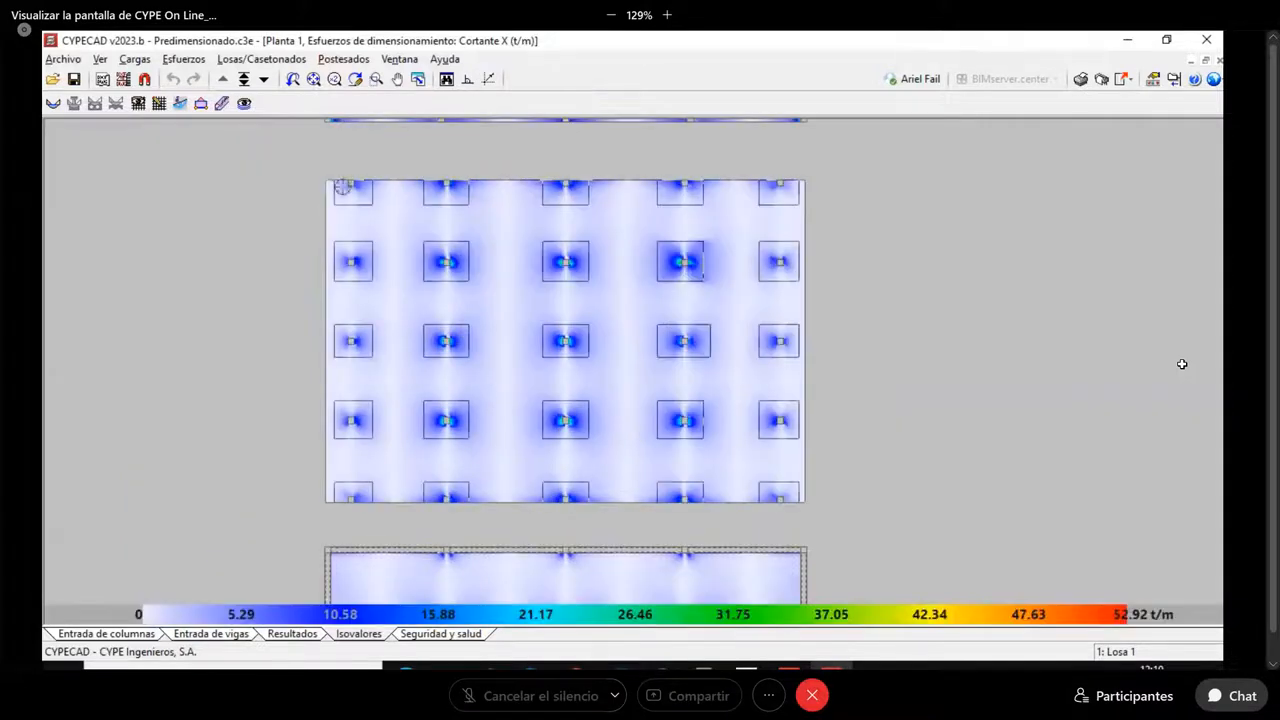
{"action": "left_click", "coordinate": [138, 103]}
{"action": "left_click", "coordinate": [487, 145]}
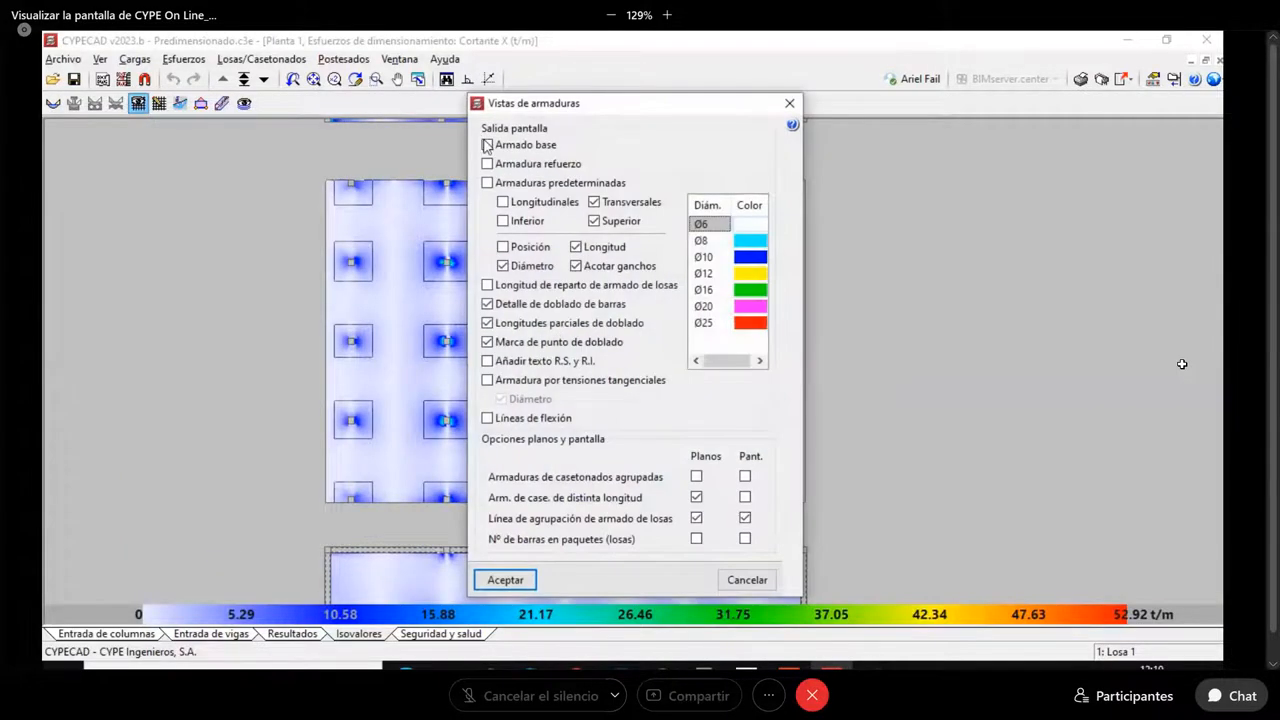
{"action": "left_click", "coordinate": [487, 164]}
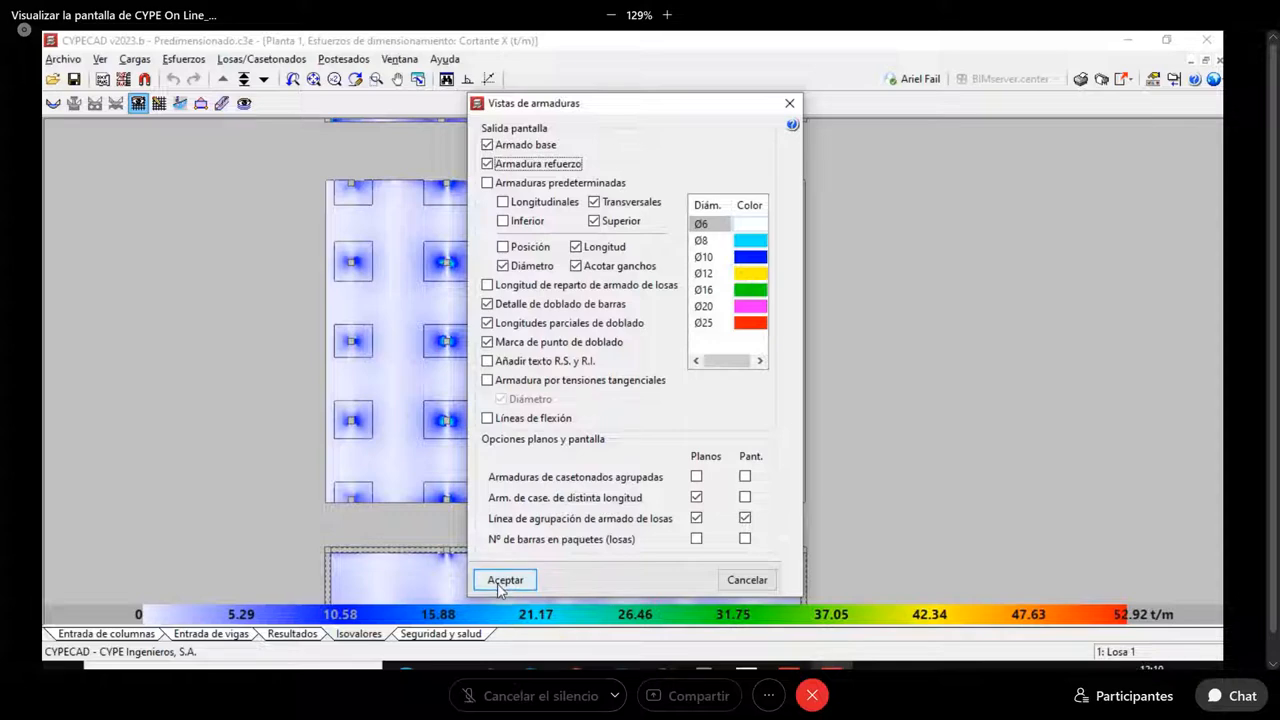
{"action": "left_click", "coordinate": [507, 582]}
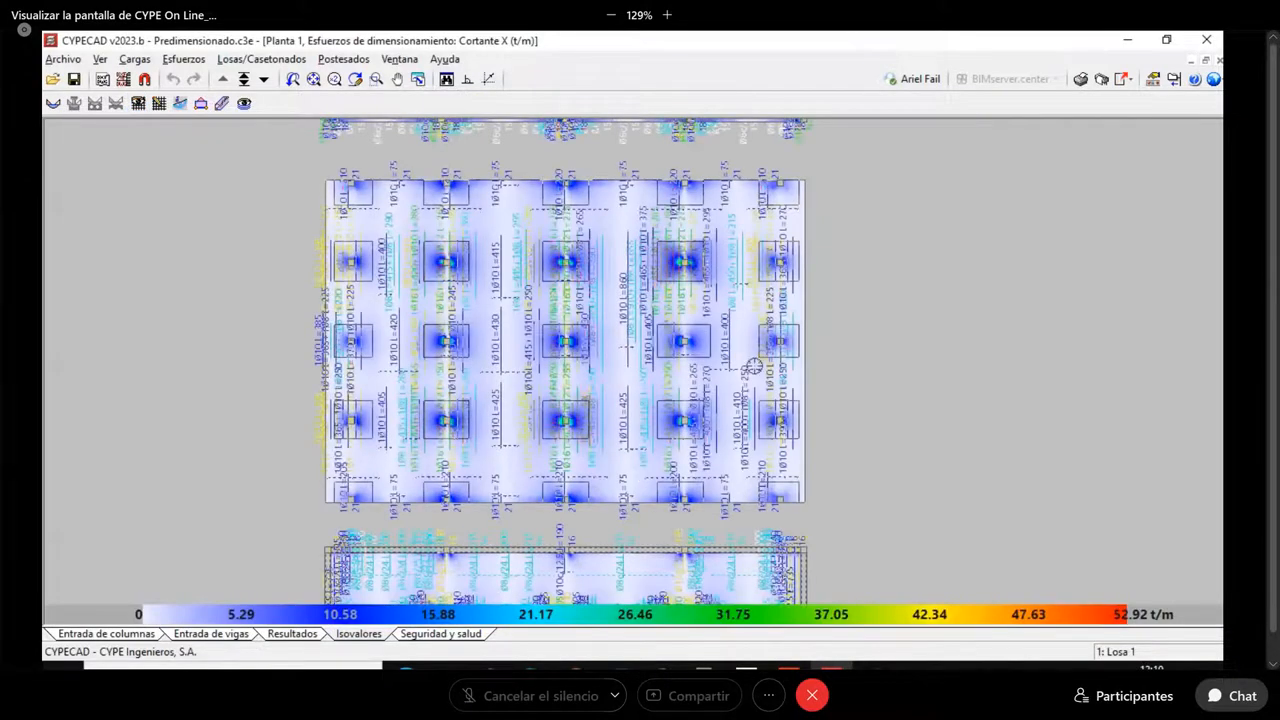
{"action": "scroll", "coordinate": [754, 360], "scroll_direction": "up", "scroll_amount": 1}
{"action": "scroll", "coordinate": [754, 368], "scroll_direction": "up", "scroll_amount": 1}
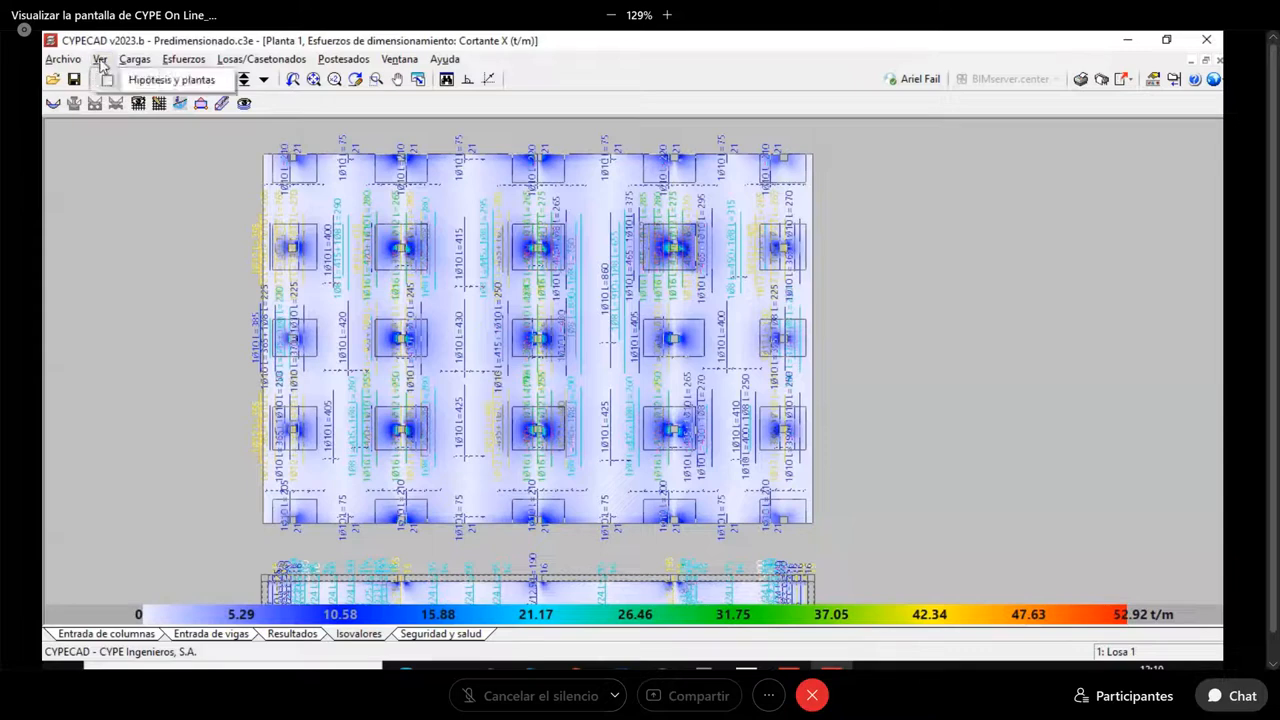
Show the design forces (Esfuerzos de dimensionamiento) isovalues for Momento Y, cuantía superior
{"action": "left_click", "coordinate": [102, 79]}
{"action": "left_click", "coordinate": [138, 190]}
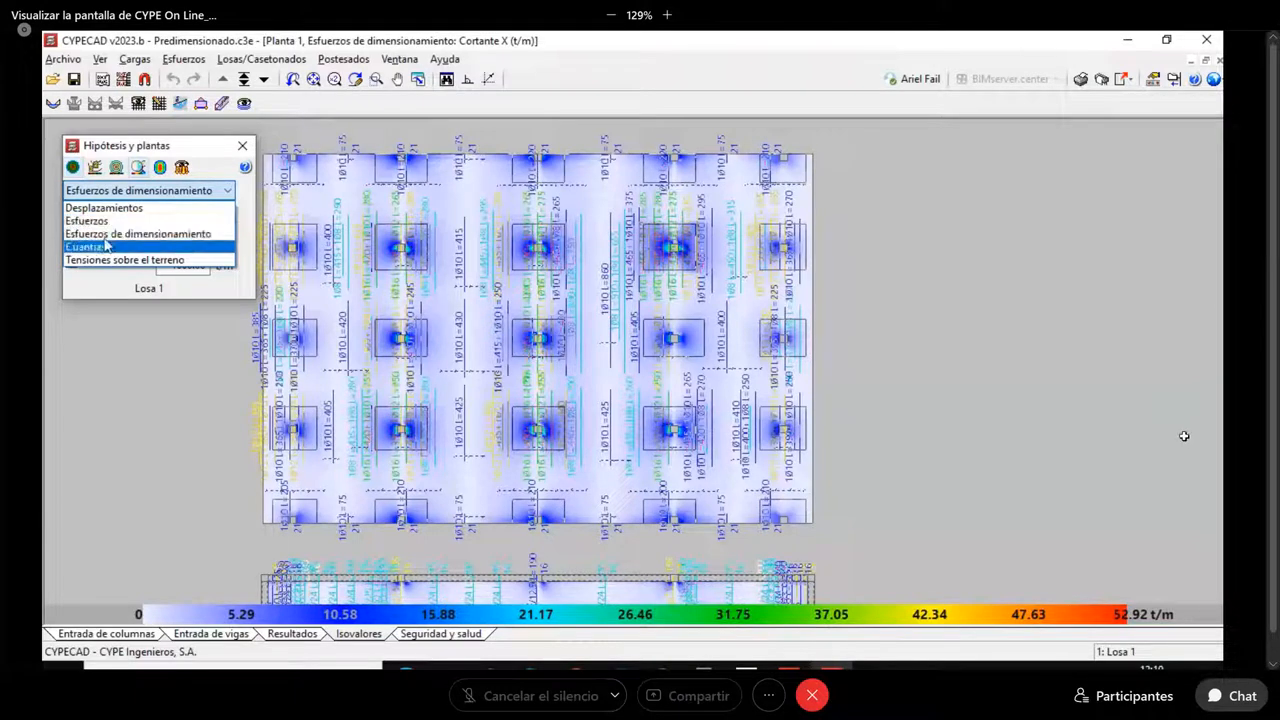
{"action": "left_click", "coordinate": [100, 234]}
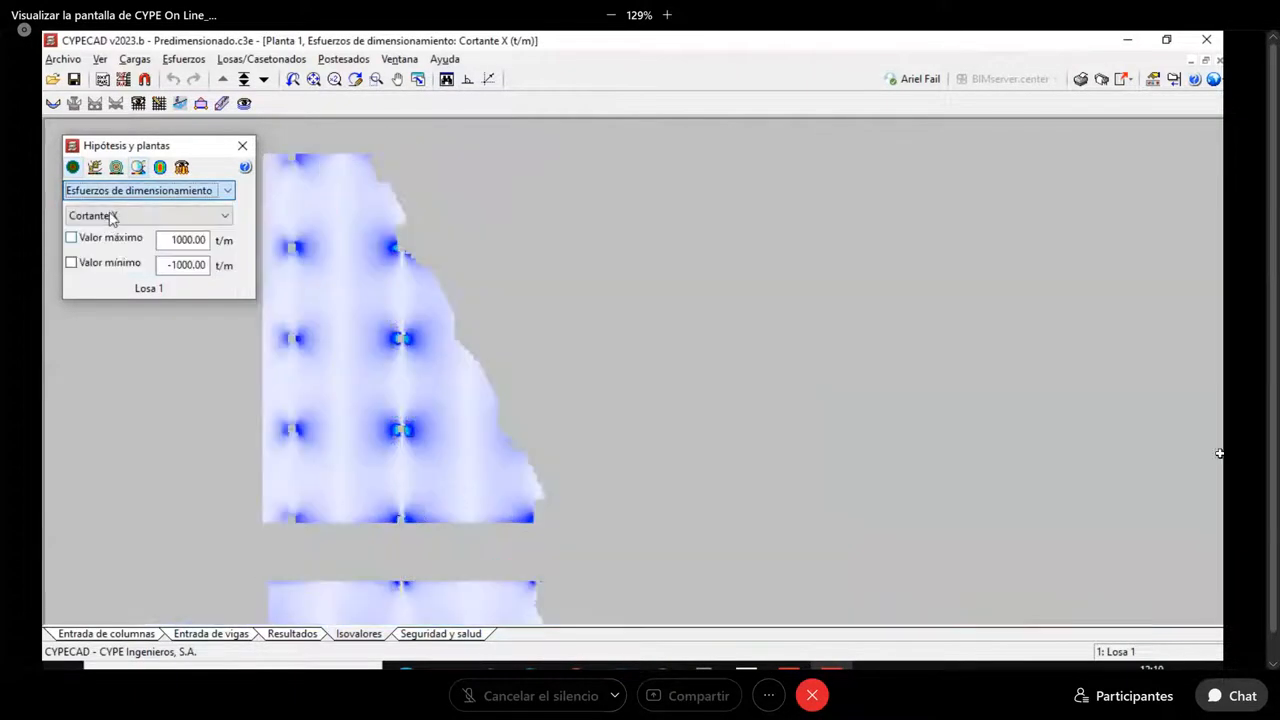
{"action": "left_click", "coordinate": [113, 215]}
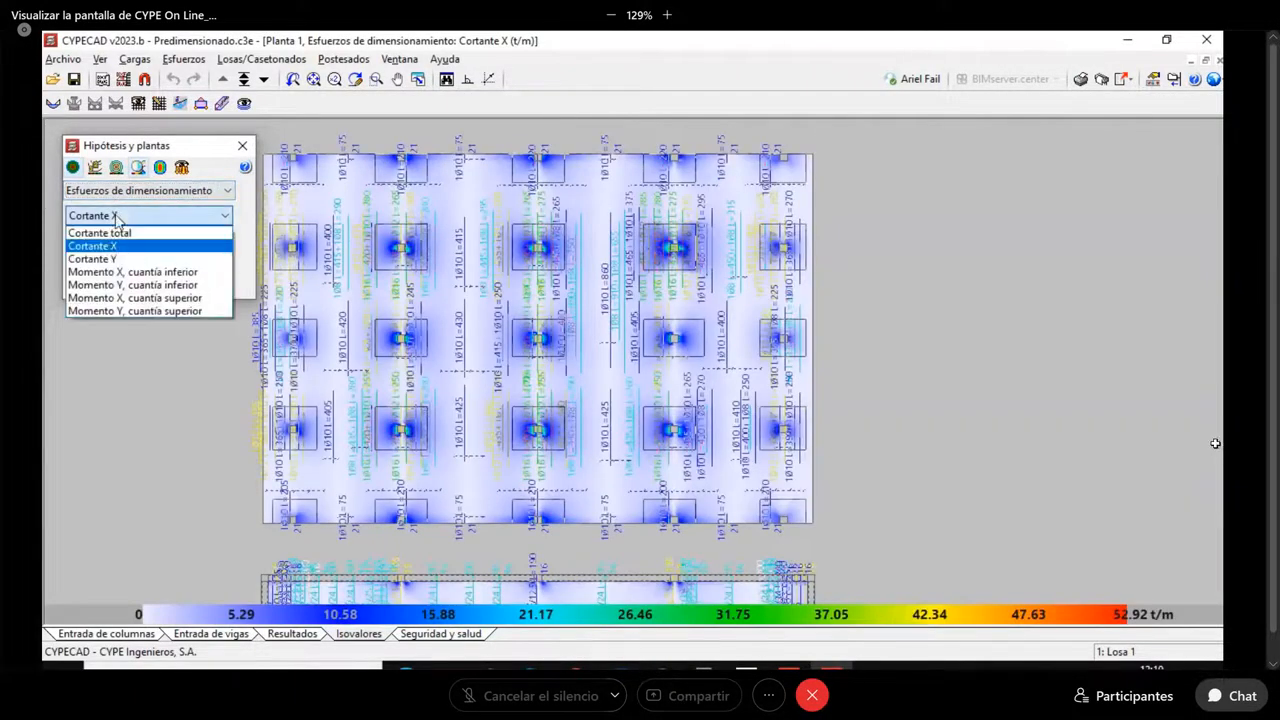
{"action": "left_click", "coordinate": [165, 311]}
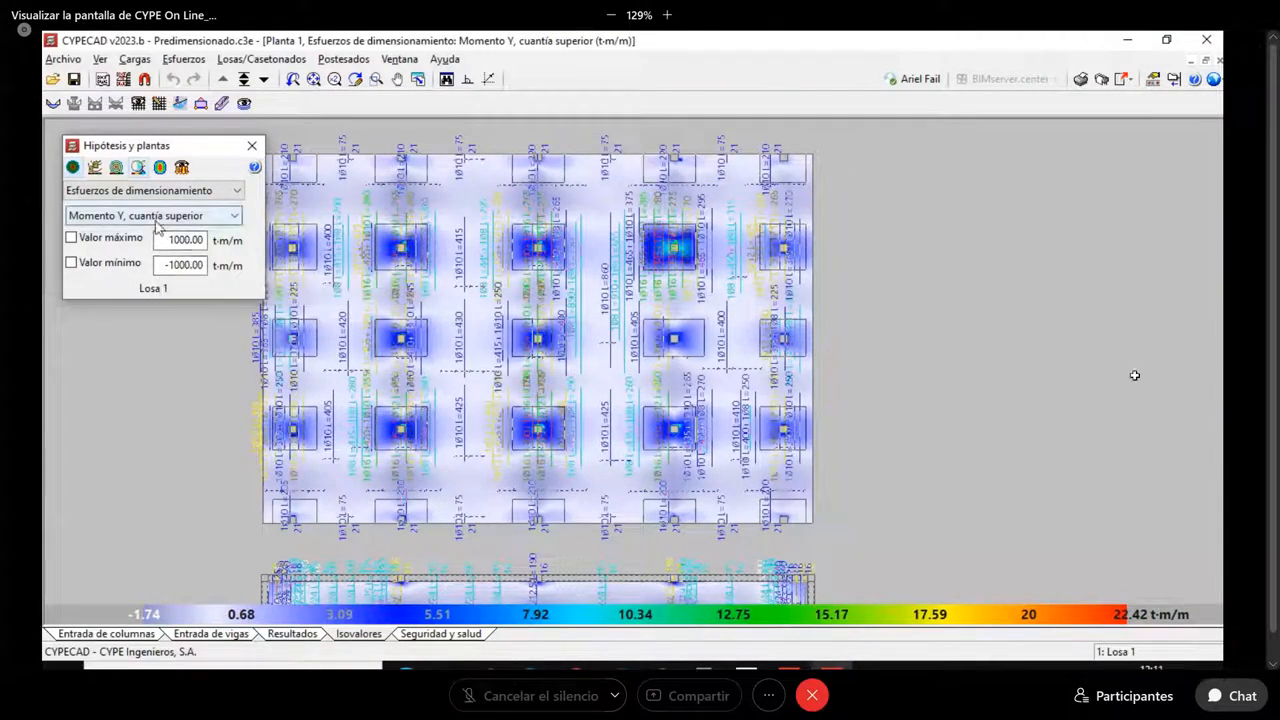
Plot the averaged top Y moment in a 2.00 m wide band along column line C59–C66–C71–C76 and overlay the isolines
{"action": "left_click", "coordinate": [221, 104]}
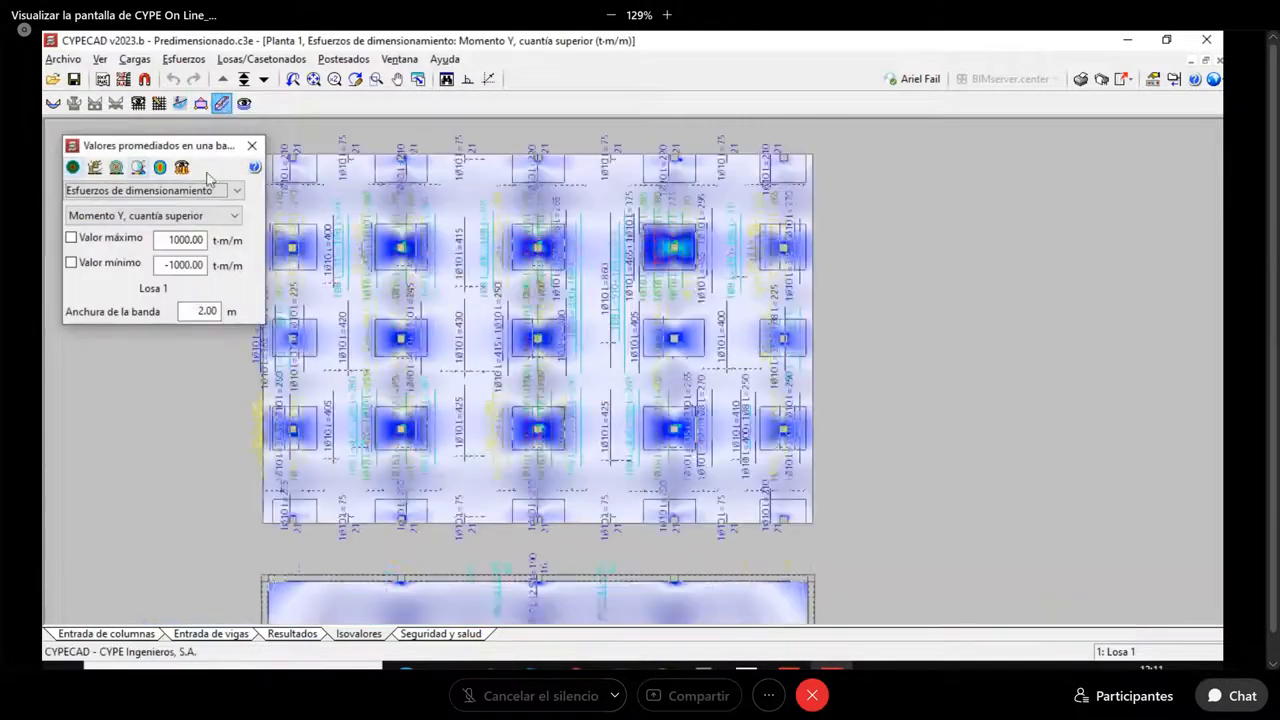
{"action": "left_click", "coordinate": [634, 164]}
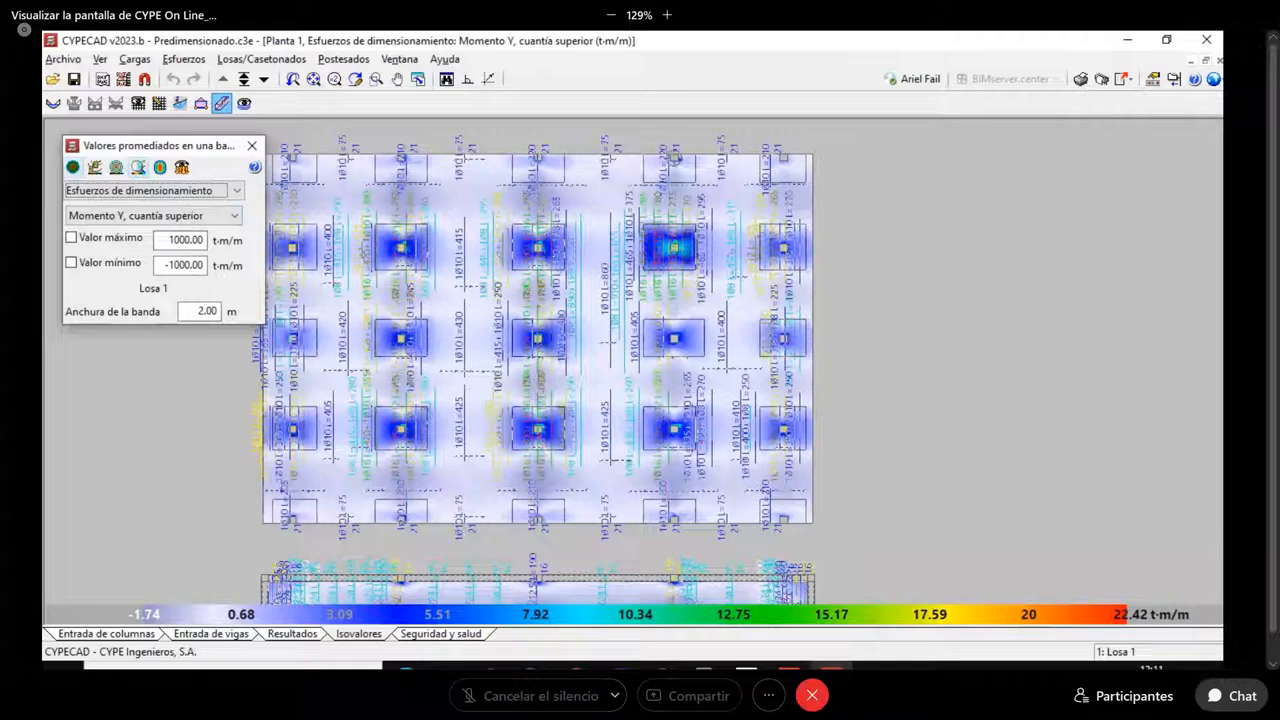
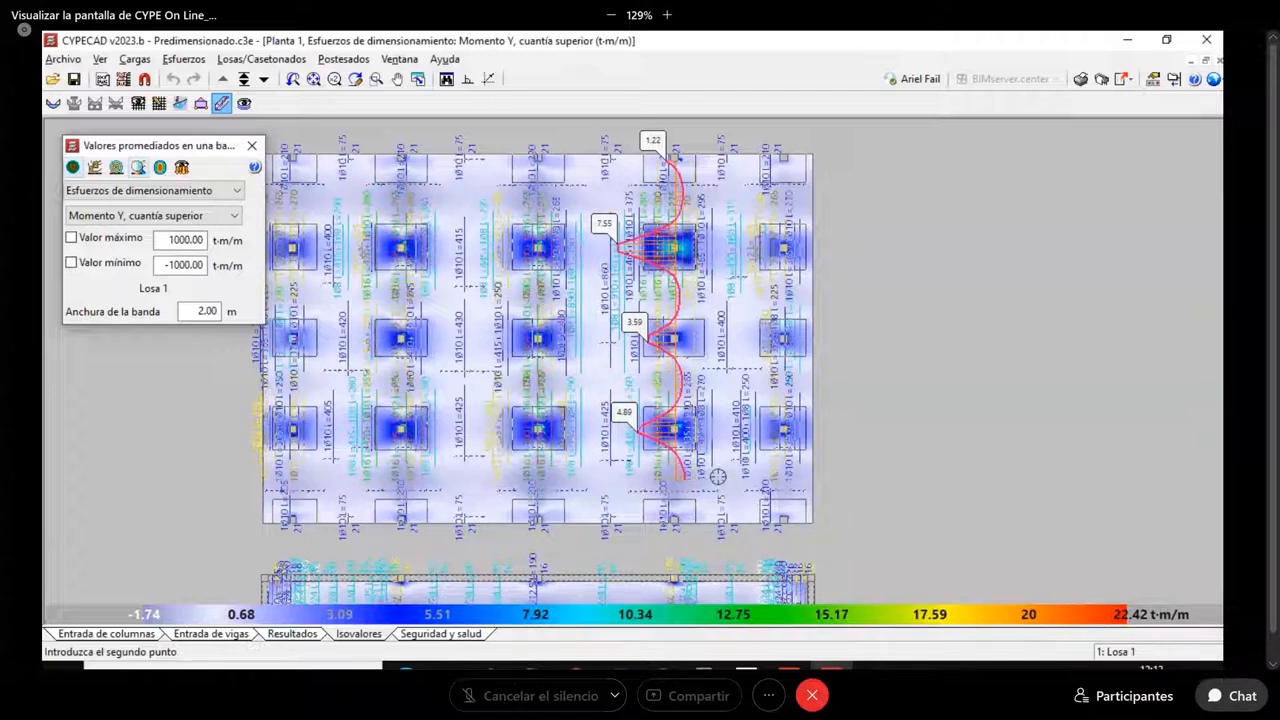
{"action": "left_click", "coordinate": [682, 490]}
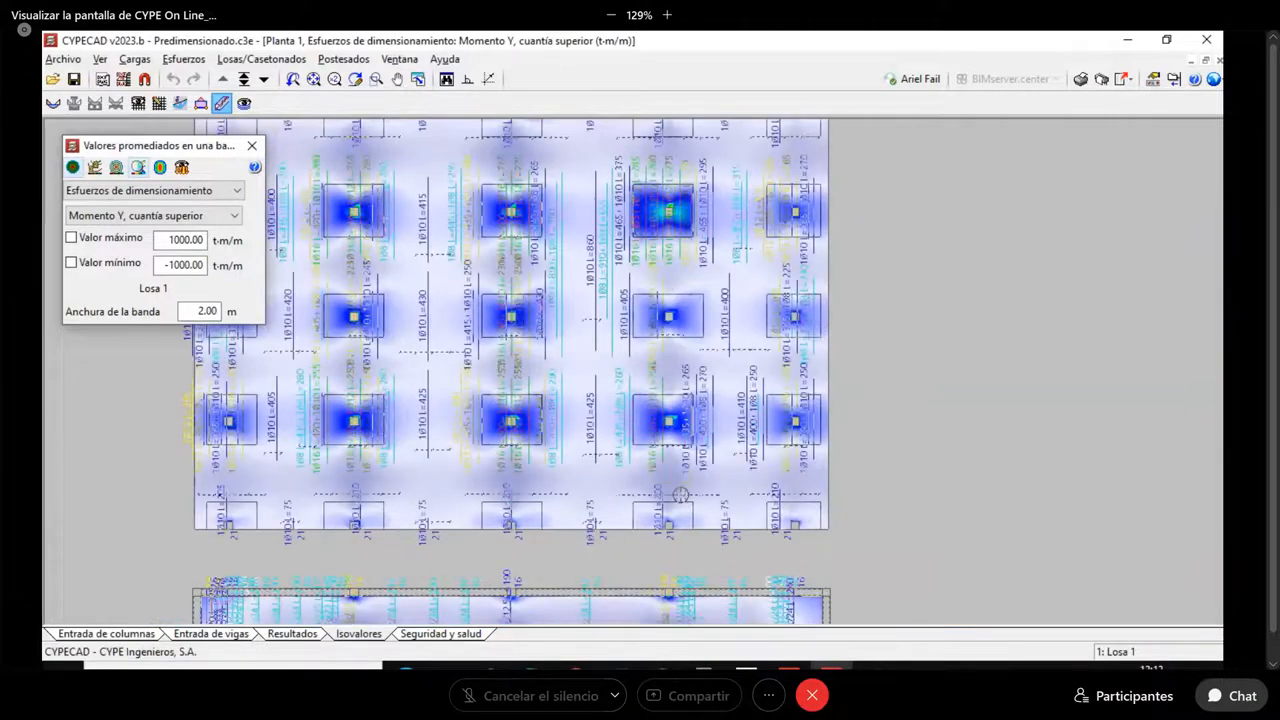
{"action": "scroll", "coordinate": [682, 495], "scroll_direction": "up", "scroll_amount": 2}
{"action": "scroll", "coordinate": [680, 500], "scroll_direction": "up", "scroll_amount": 1}
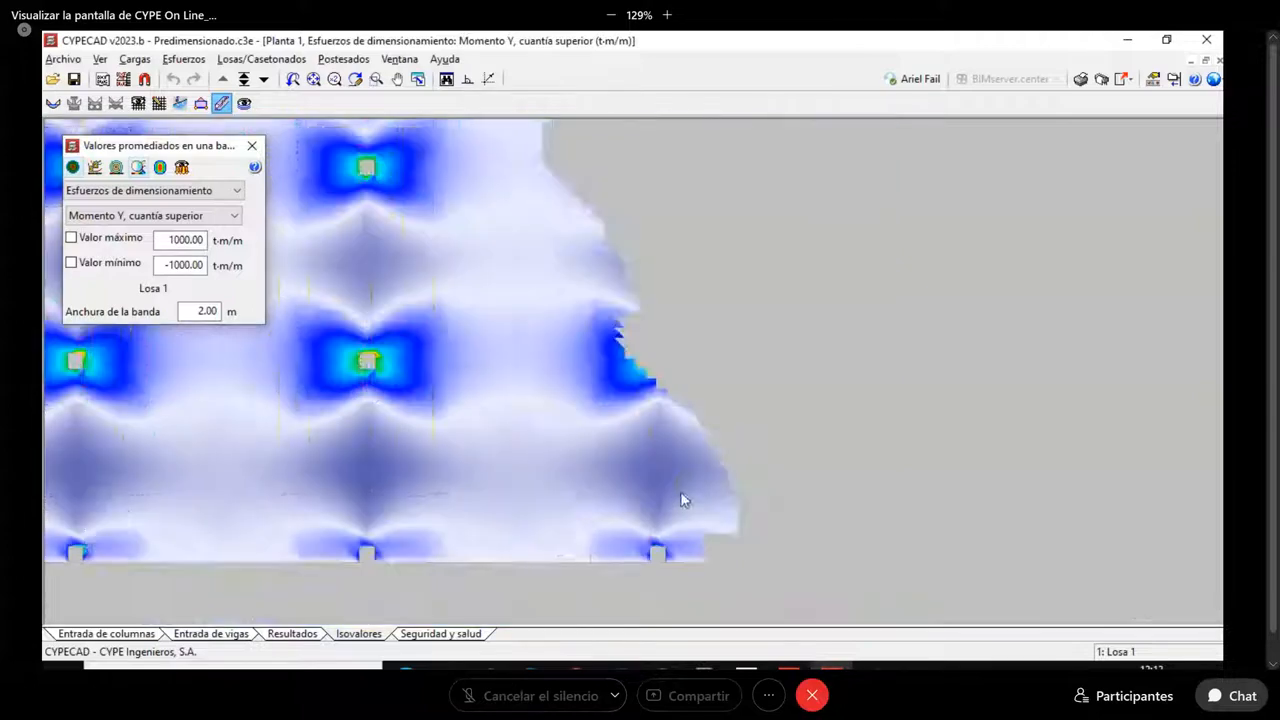
{"action": "left_click", "coordinate": [95, 170]}
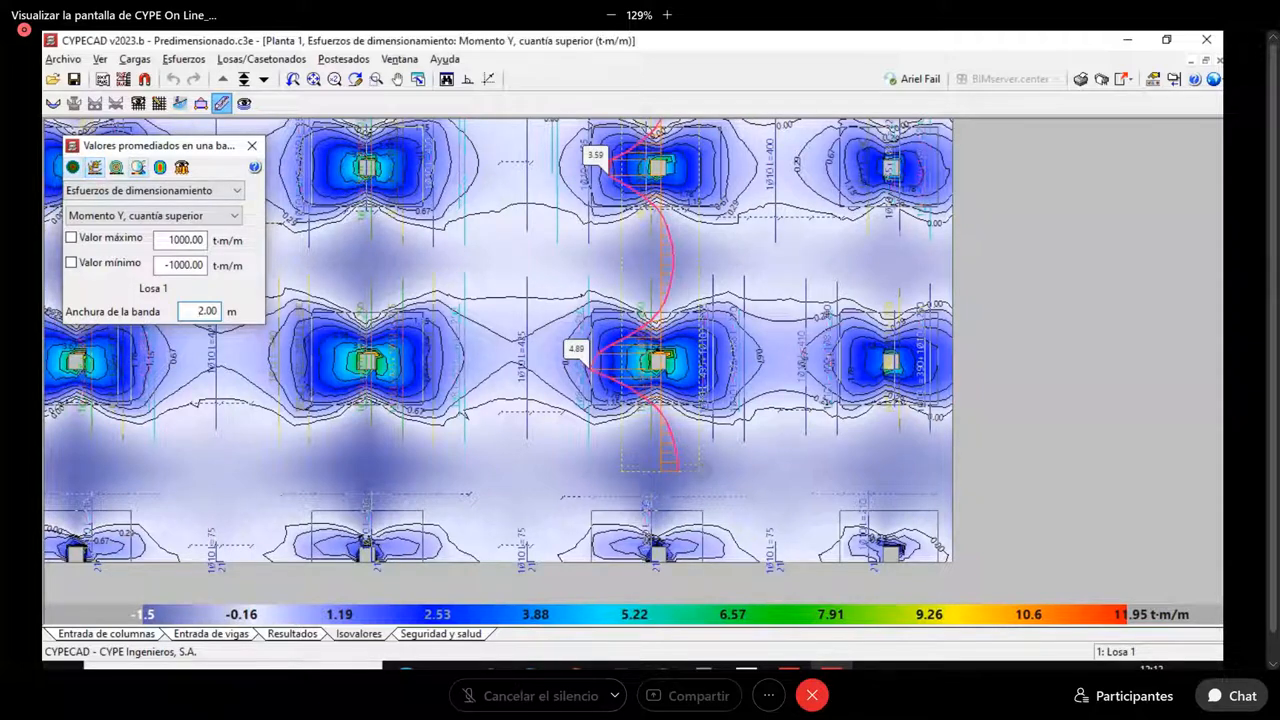
Switch the averaged band values to Momento Y, cuantía inferior and view the whole slab
{"action": "left_click", "coordinate": [156, 216]}
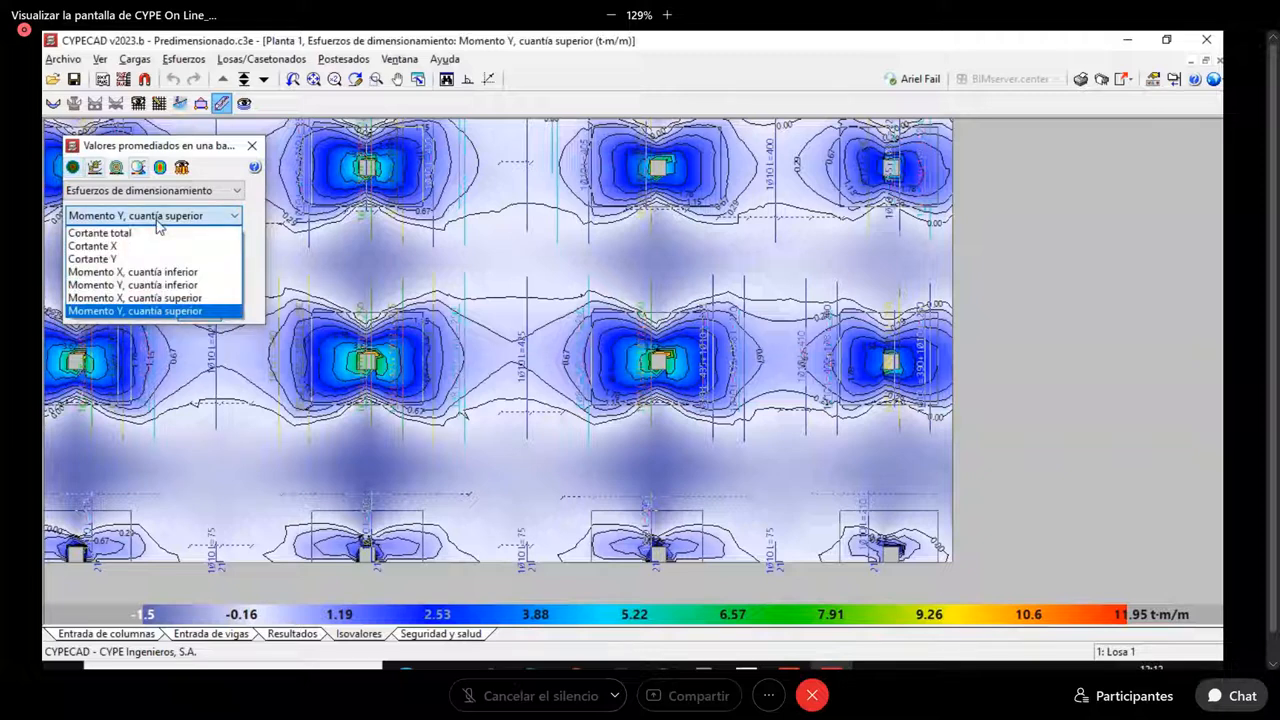
{"action": "left_click", "coordinate": [168, 286]}
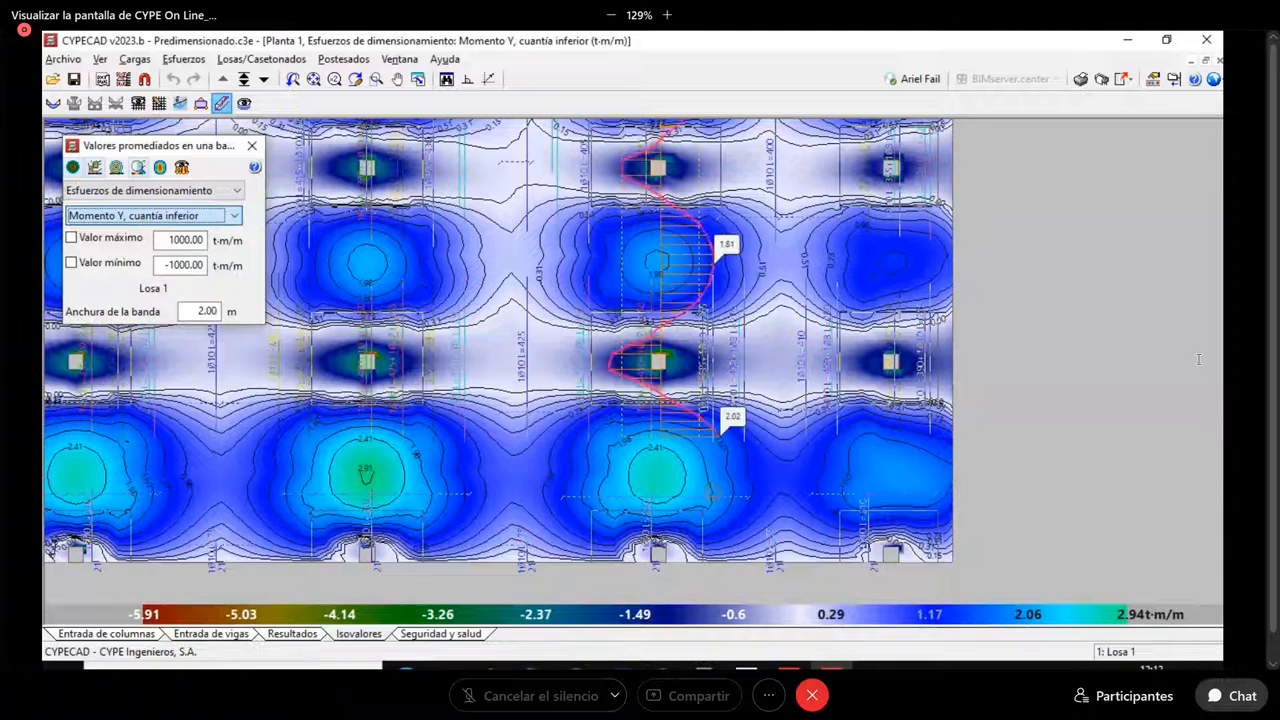
{"action": "scroll", "coordinate": [742, 531], "scroll_direction": "down", "scroll_amount": 1}
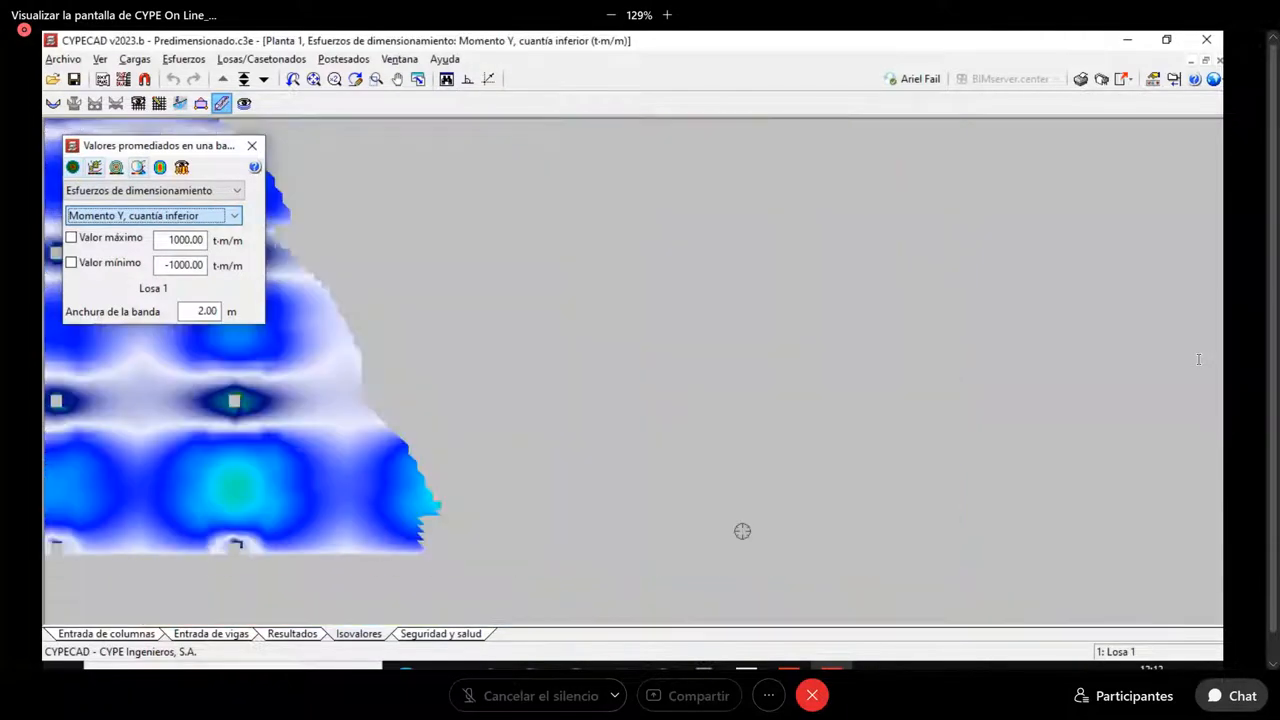
{"action": "scroll", "coordinate": [742, 531], "scroll_direction": "down", "scroll_amount": 1}
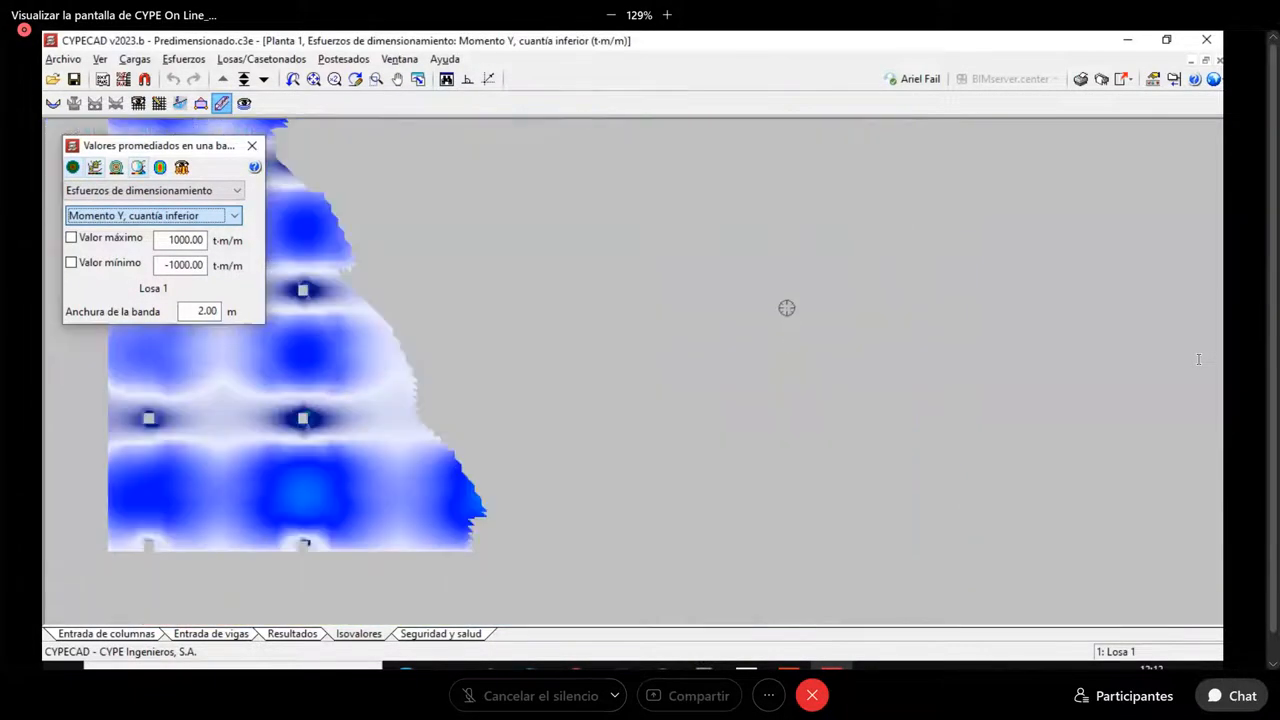
{"action": "scroll", "coordinate": [726, 348], "scroll_direction": "down", "scroll_amount": 1}
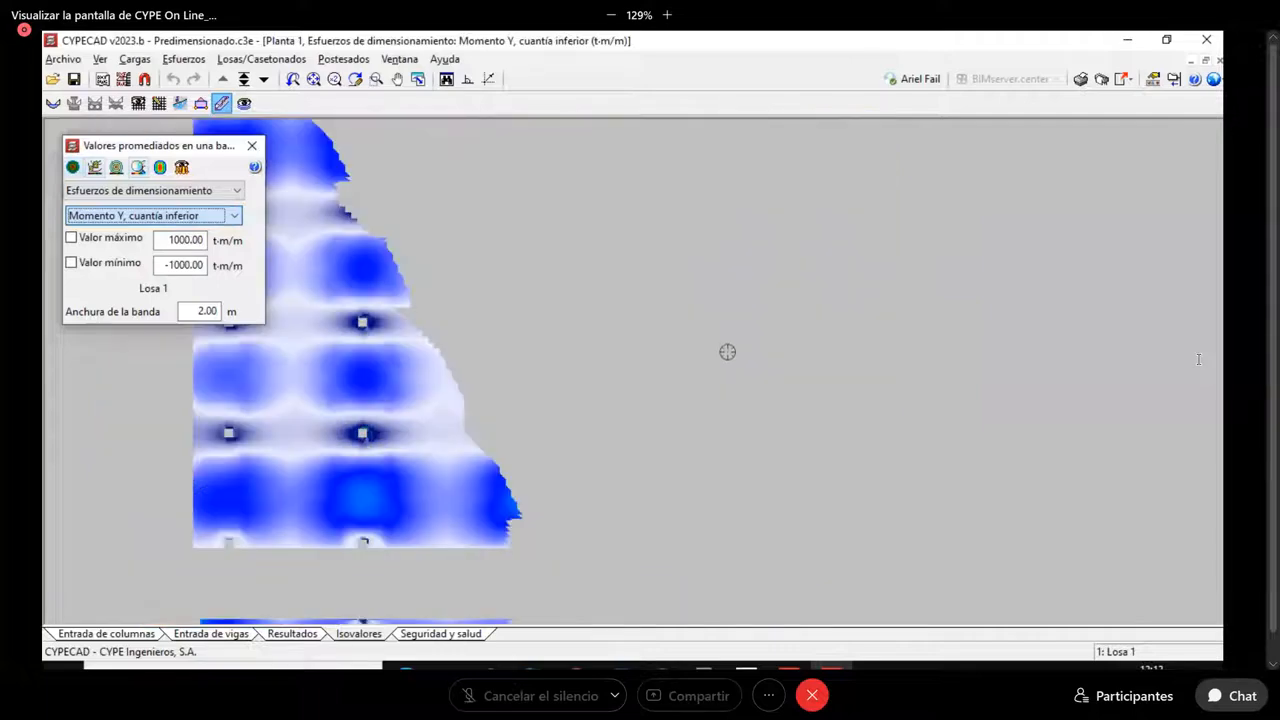
{"action": "scroll", "coordinate": [740, 343], "scroll_direction": "down", "scroll_amount": 1}
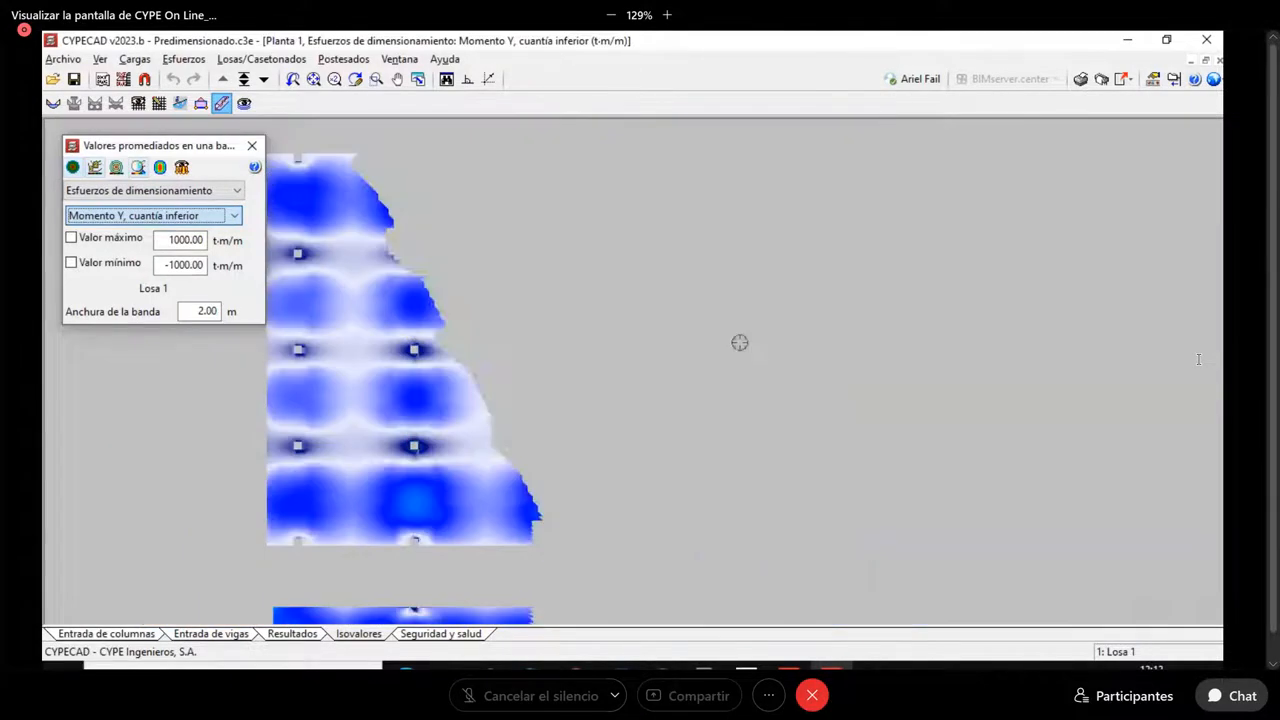
{"action": "scroll", "coordinate": [739, 345], "scroll_direction": "down", "scroll_amount": 1}
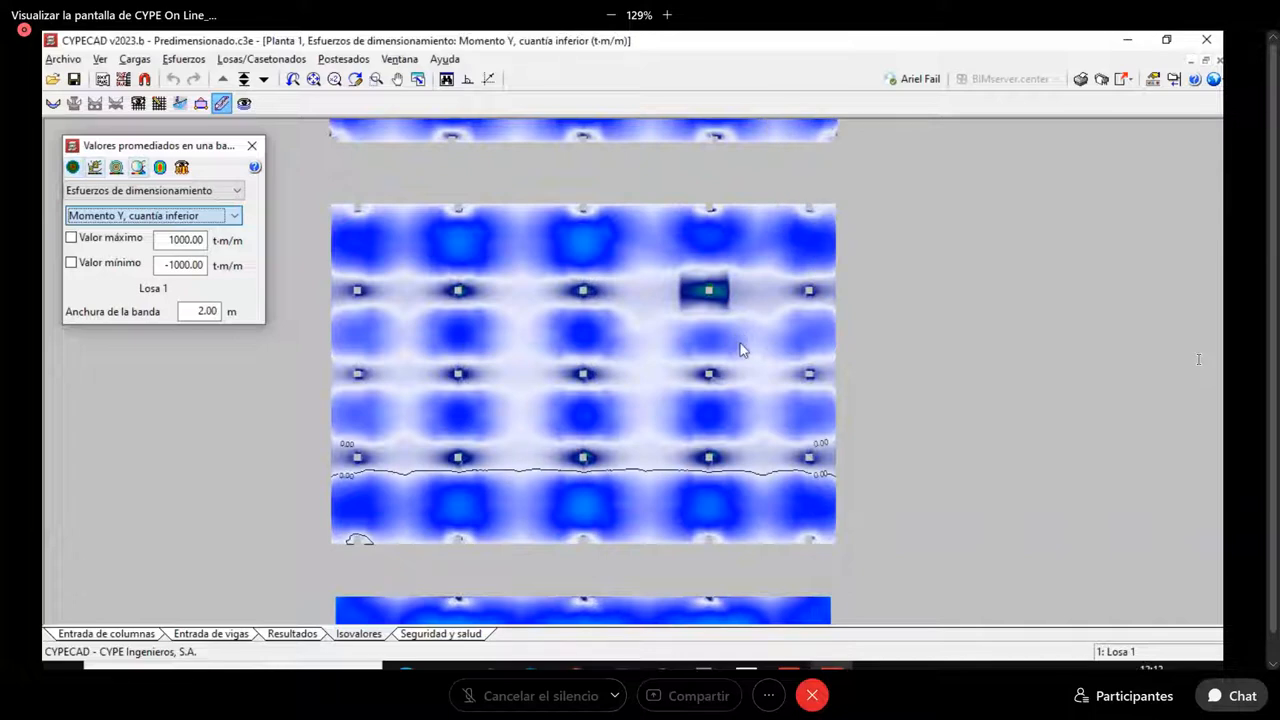
Turn off the isolines over the Momento Y, cuantía inferior map with the averaged band values
{"action": "scroll", "coordinate": [740, 347], "scroll_direction": "down", "scroll_amount": 1}
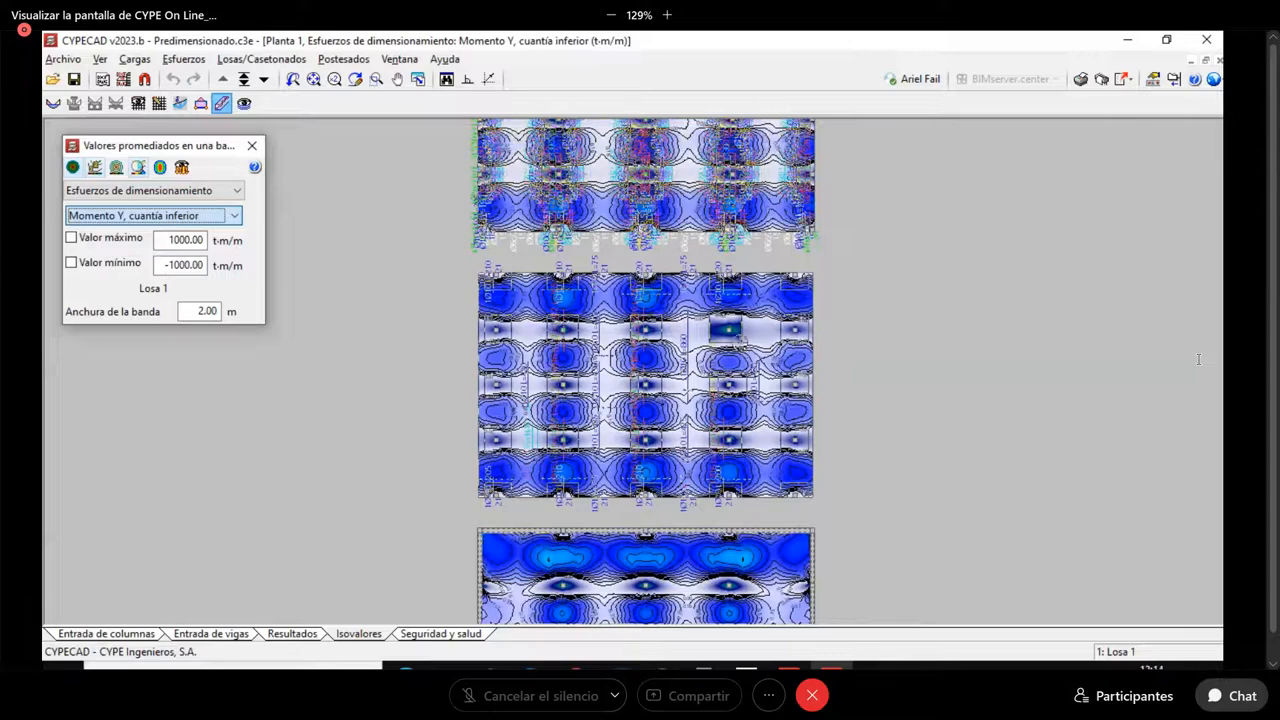
{"action": "middle_click_drag", "start_coordinate": [738, 340], "coordinate": [678, 409]}
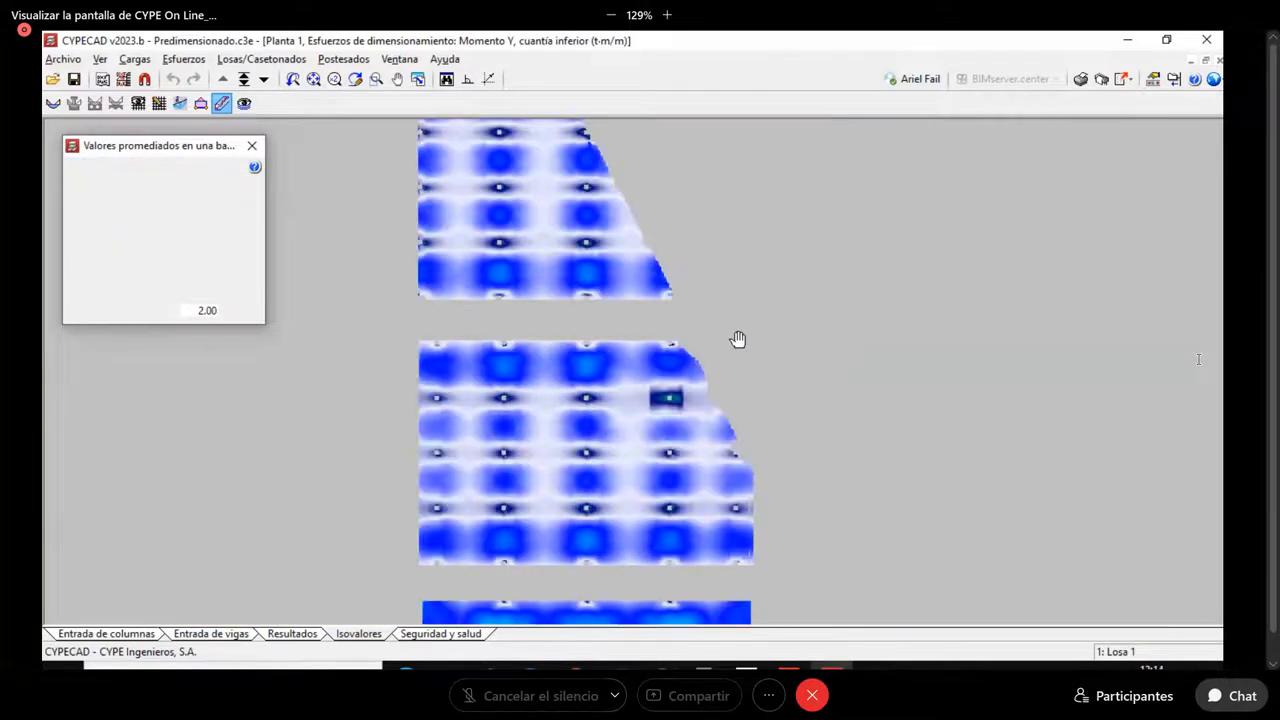
{"action": "scroll", "coordinate": [739, 342], "scroll_direction": "down", "scroll_amount": 1}
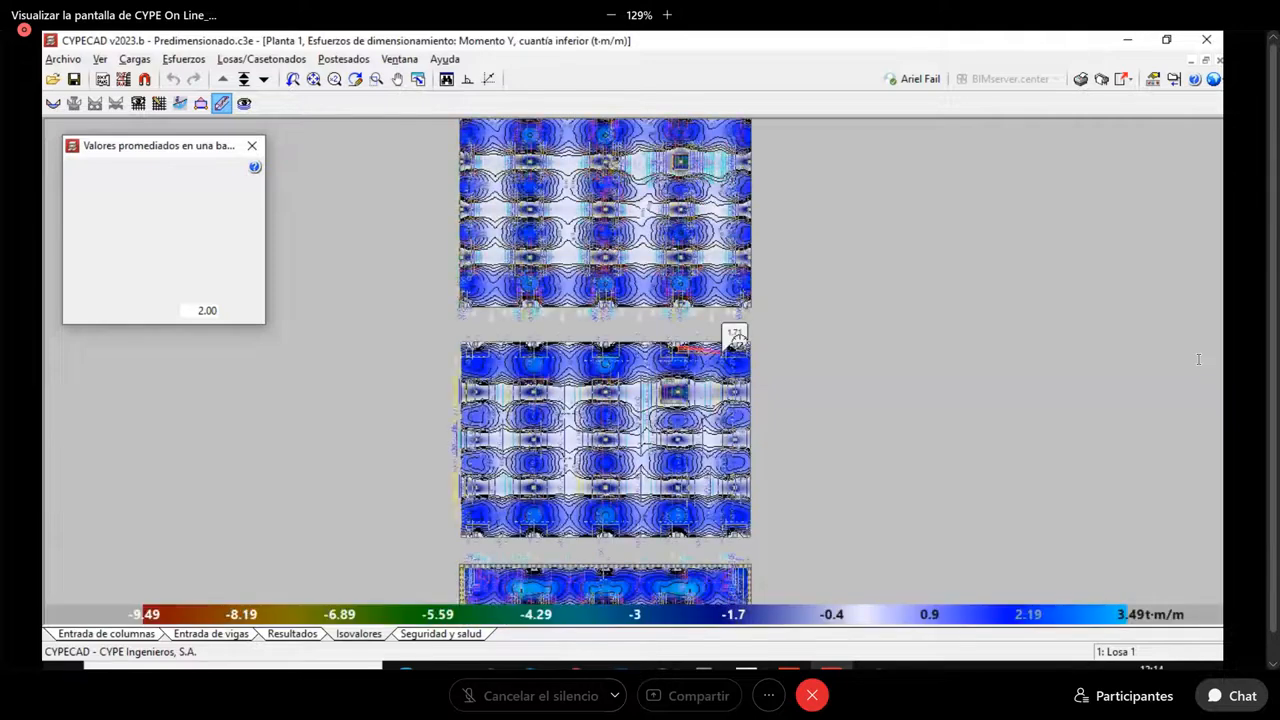
{"action": "scroll", "coordinate": [739, 342], "scroll_direction": "down", "scroll_amount": 1}
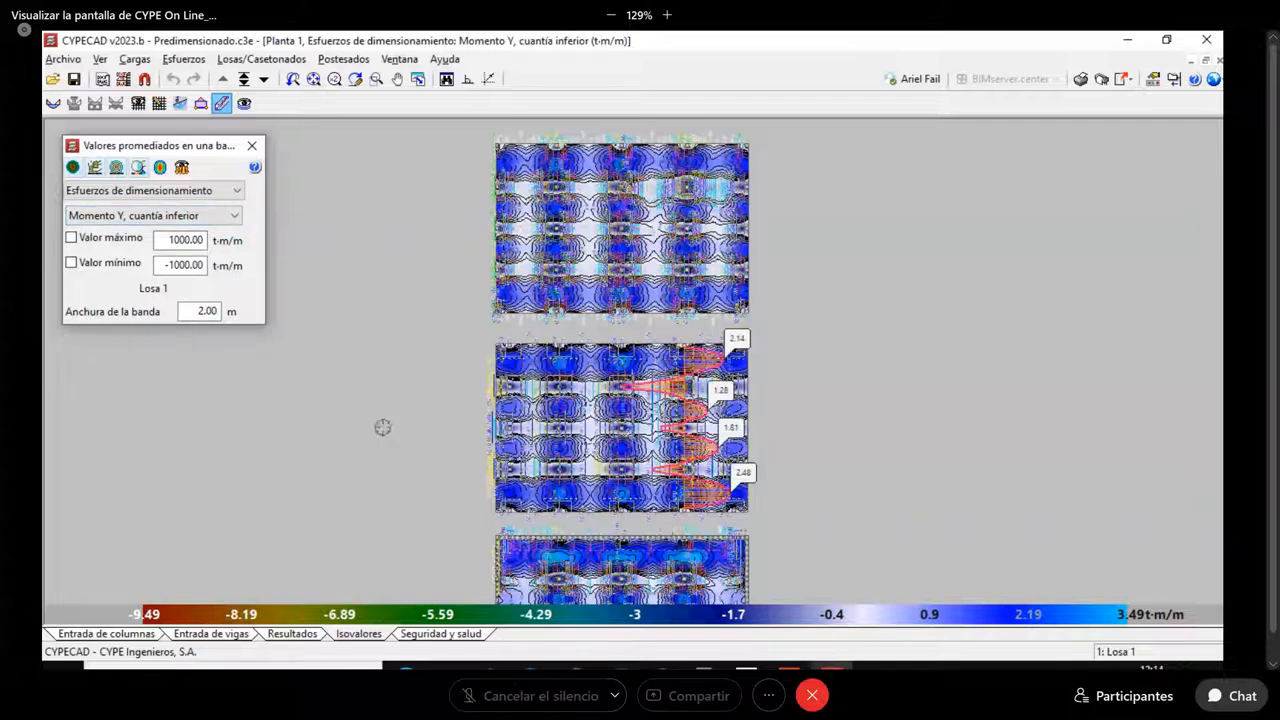
{"action": "left_click", "coordinate": [160, 167]}
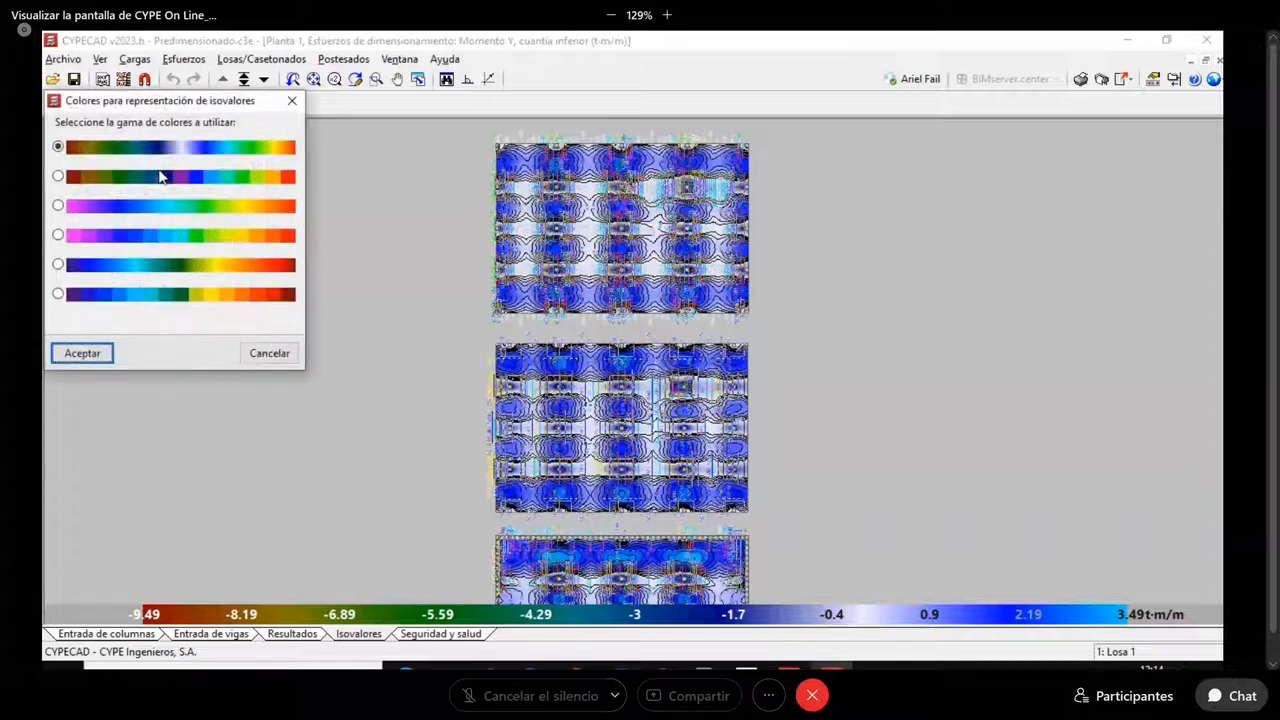
{"action": "left_click", "coordinate": [291, 101]}
{"action": "left_click", "coordinate": [95, 168]}
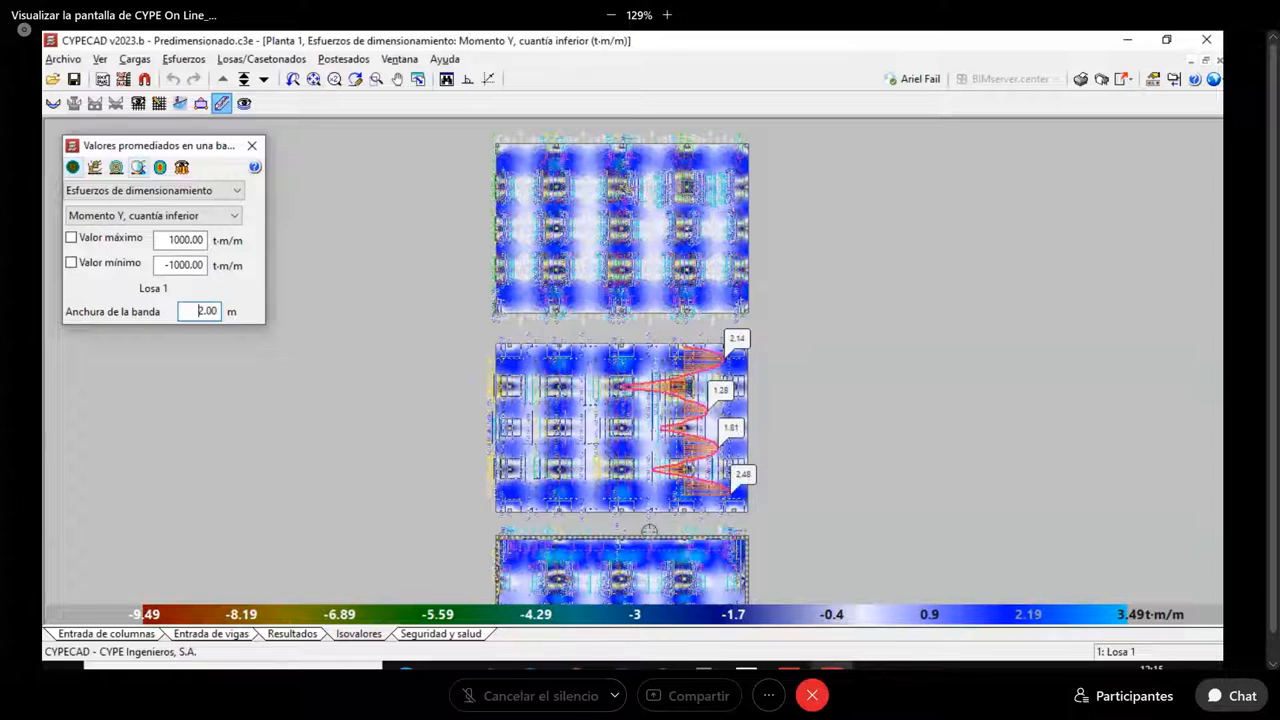
{"action": "scroll", "coordinate": [651, 538], "scroll_direction": "up", "scroll_amount": 1}
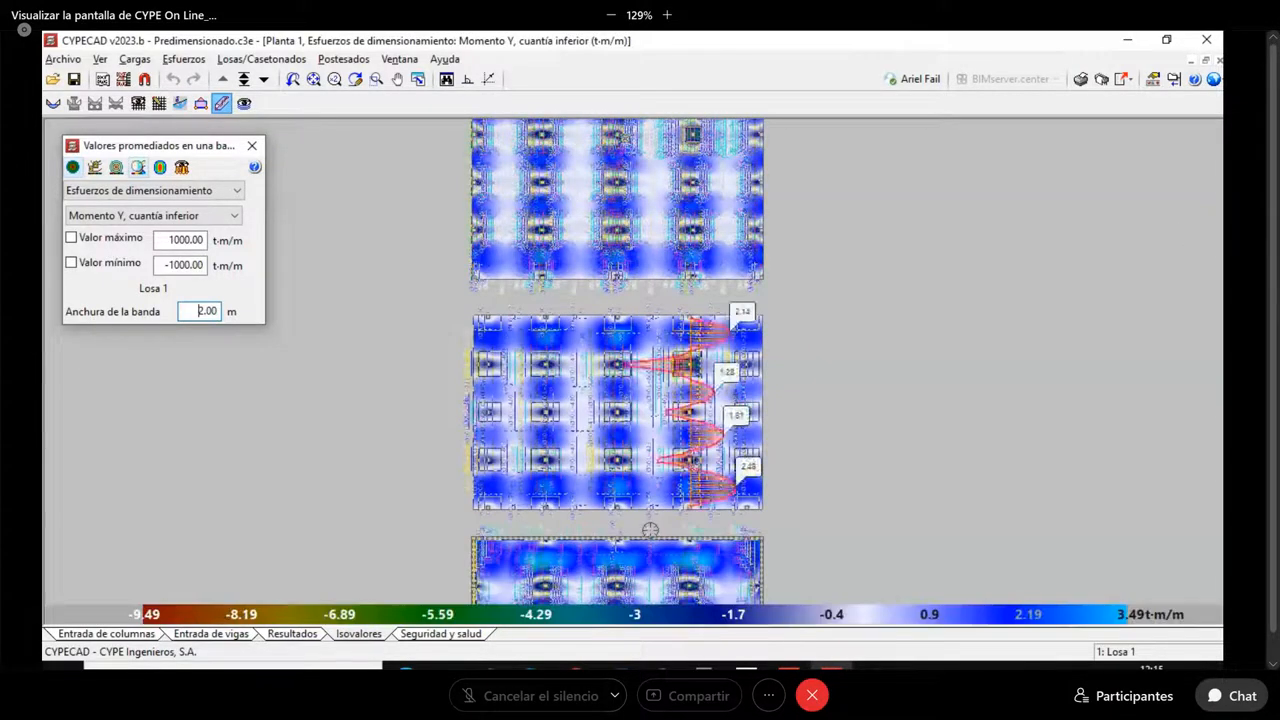
{"action": "scroll", "coordinate": [650, 530], "scroll_direction": "up", "scroll_amount": 1}
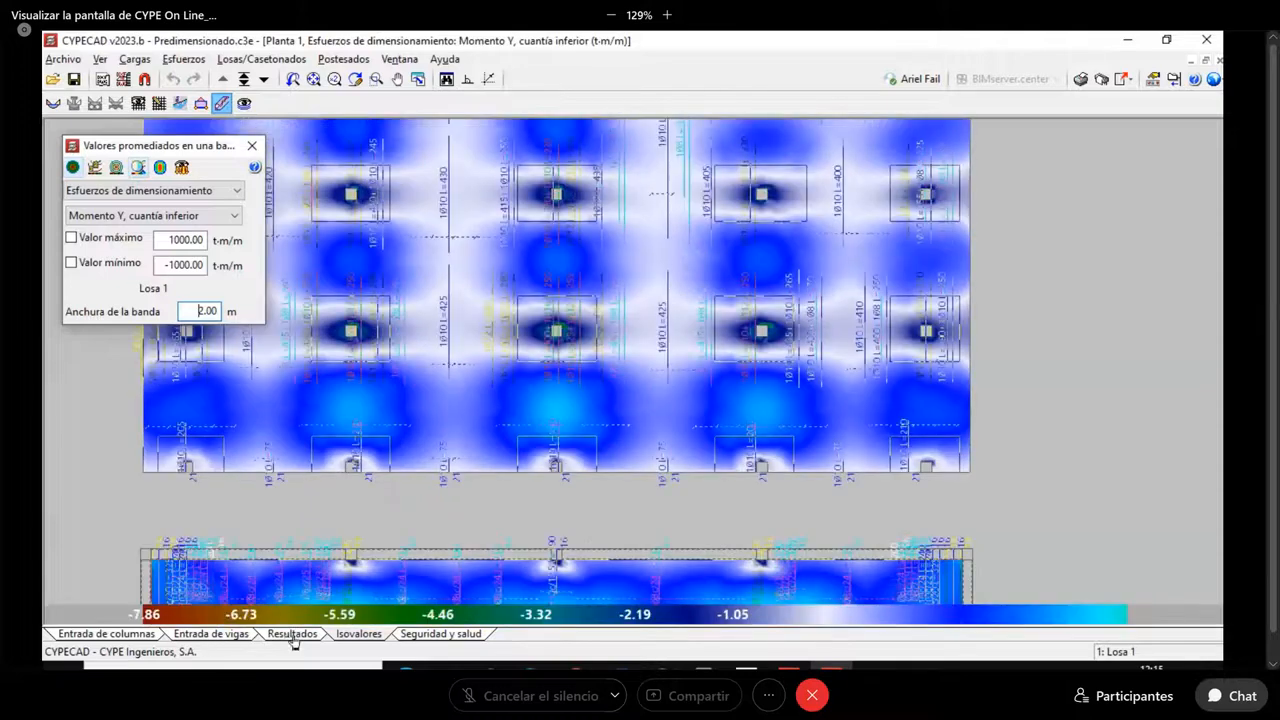
Return to the beam entry view of the slab and display the detailed waffle block layout (Detallar casetones) around columns C75 and C76
{"action": "left_click", "coordinate": [293, 637]}
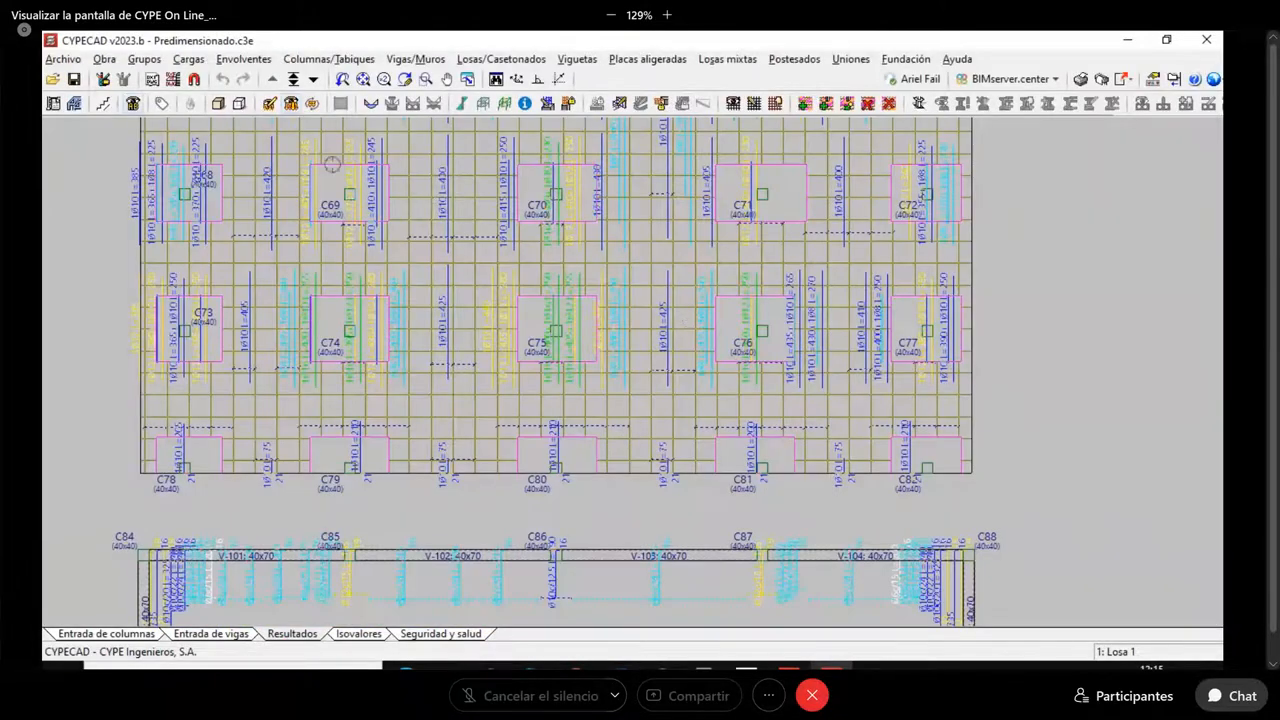
{"action": "scroll", "coordinate": [650, 257], "scroll_direction": "up", "scroll_amount": 3}
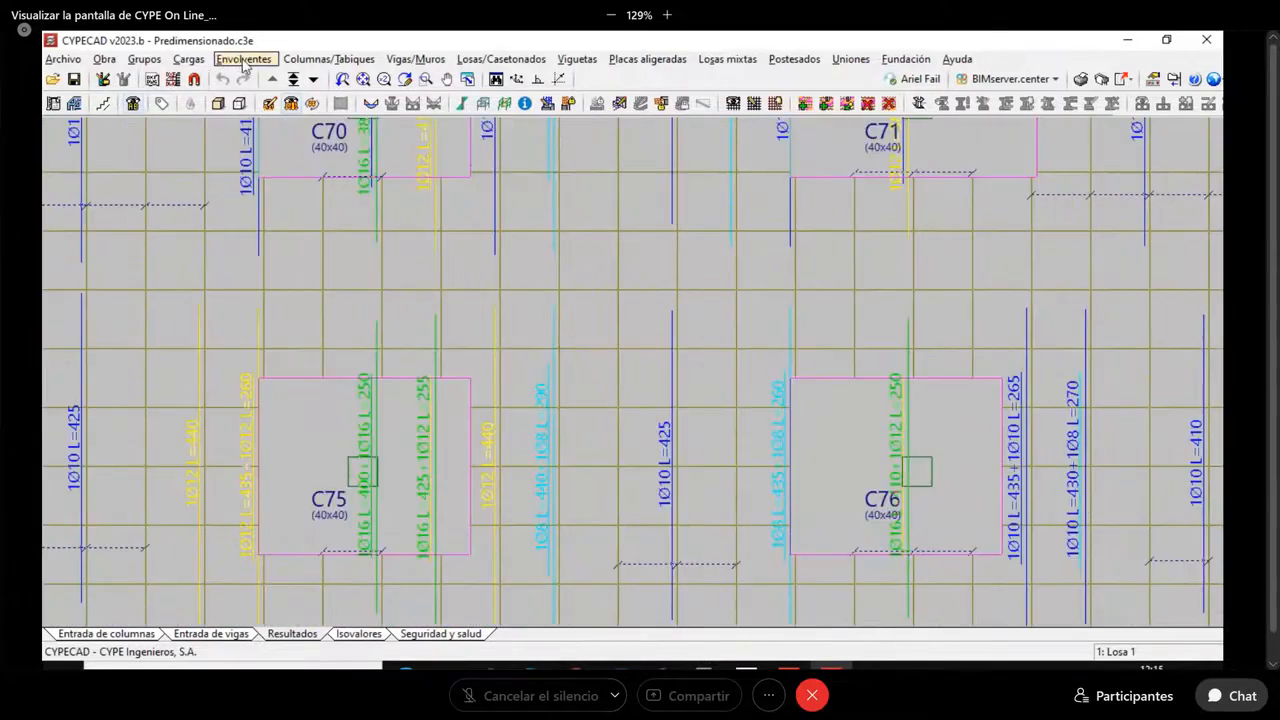
{"action": "left_click", "coordinate": [244, 60]}
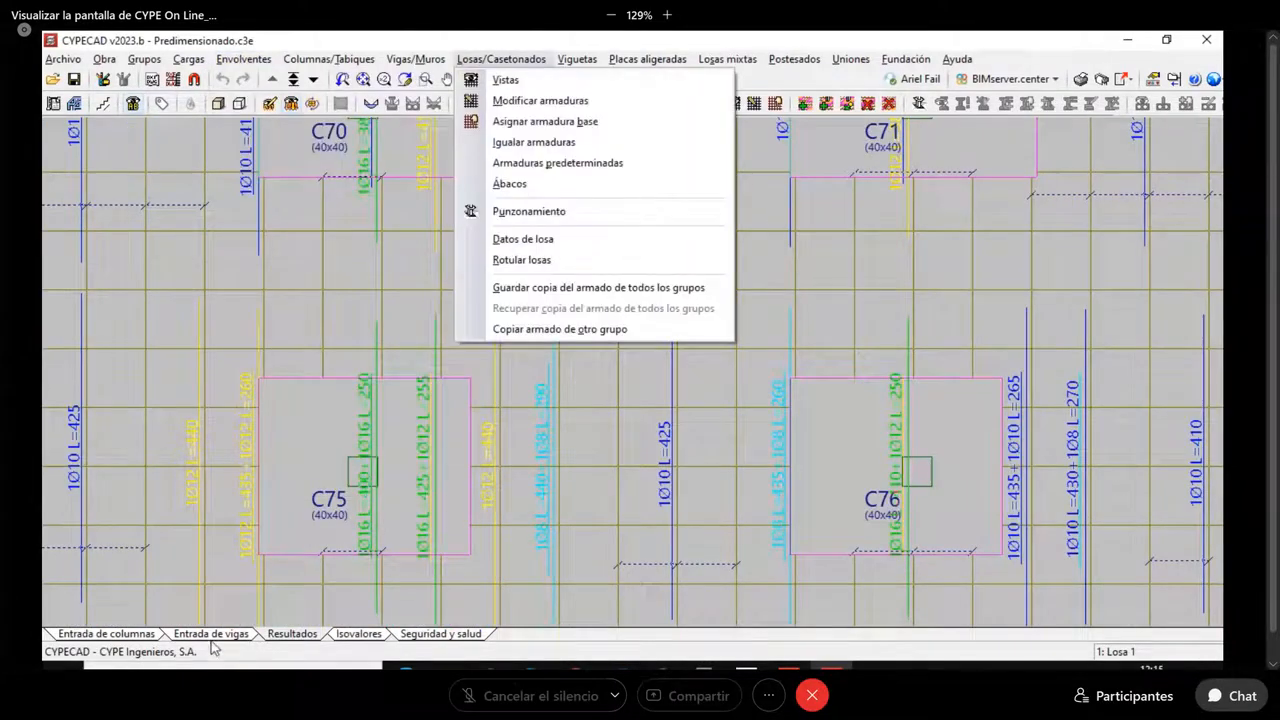
{"action": "left_click", "coordinate": [212, 634]}
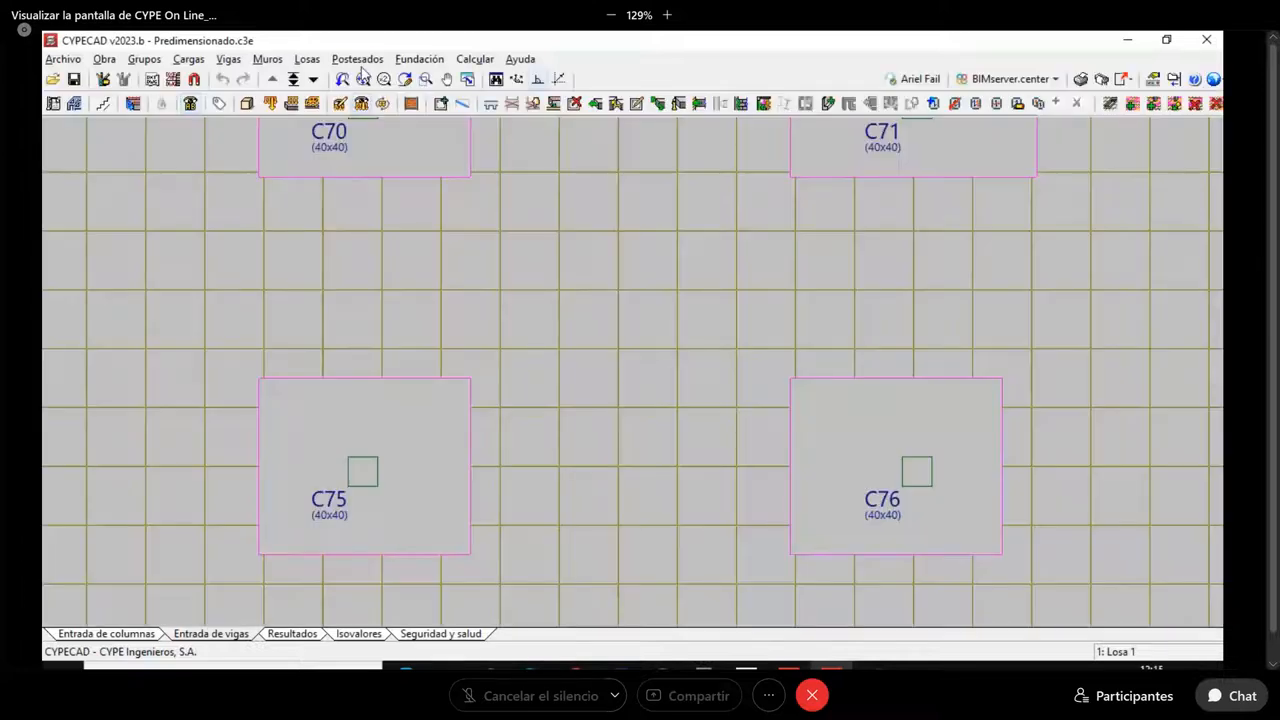
{"action": "left_click", "coordinate": [307, 59]}
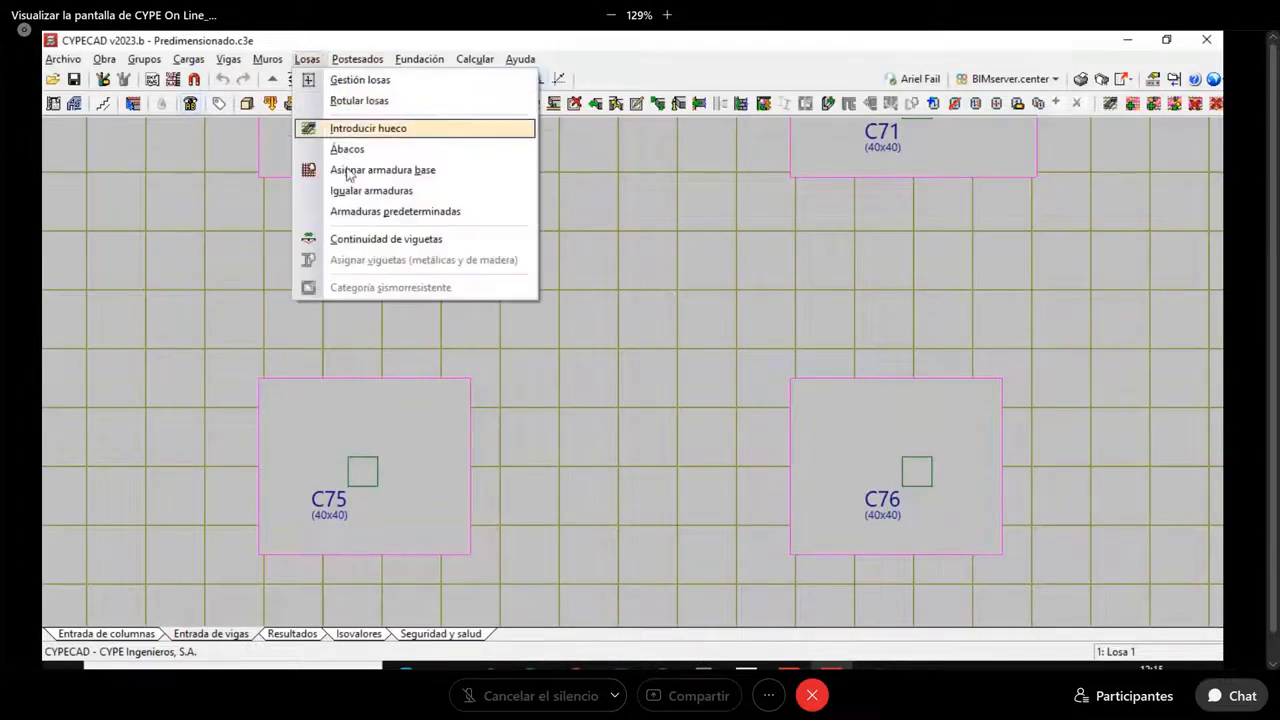
{"action": "left_click", "coordinate": [358, 80]}
{"action": "left_click", "coordinate": [105, 283]}
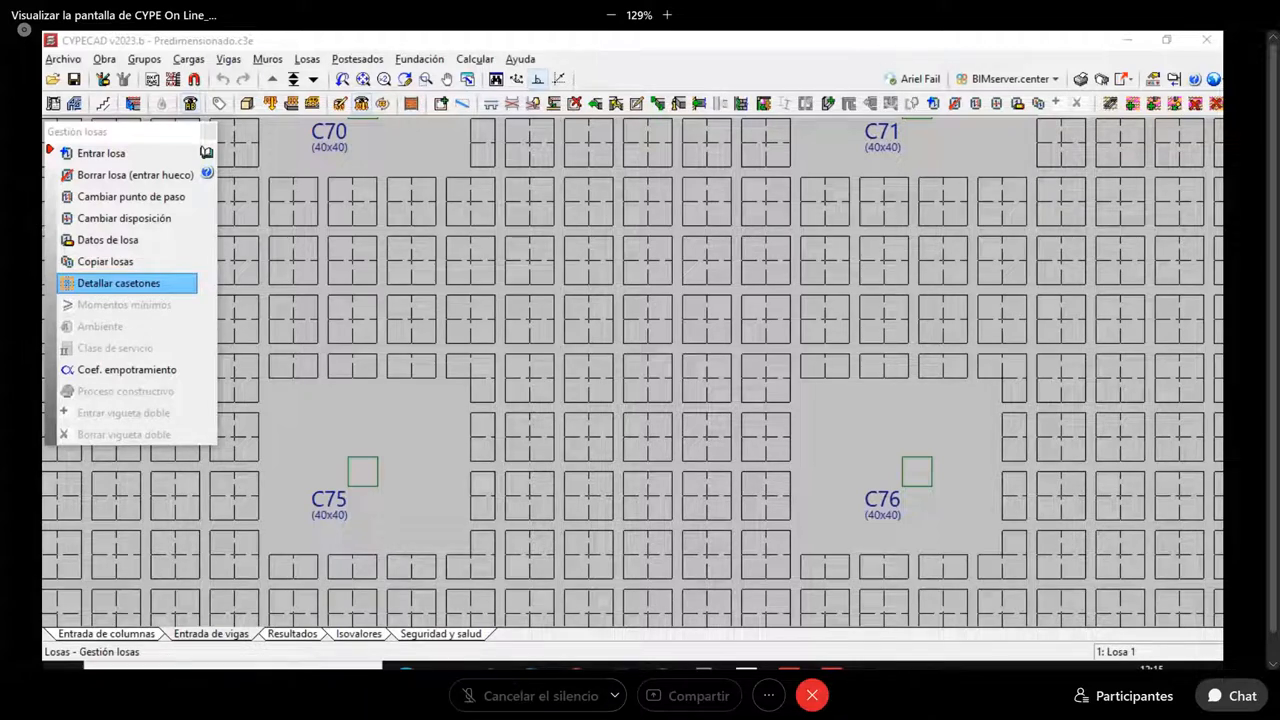
{"action": "mouse_move", "coordinate": [624, 343]}
{"action": "left_mouse_down"}
{"action": "mouse_move", "coordinate": [623, 298]}
{"action": "mouse_move", "coordinate": [668, 298]}
{"action": "mouse_move", "coordinate": [678, 322]}
{"action": "mouse_move", "coordinate": [665, 341]}
{"action": "mouse_move", "coordinate": [632, 340]}
{"action": "mouse_move", "coordinate": [662, 300]}
{"action": "mouse_move", "coordinate": [666, 322]}
{"action": "mouse_move", "coordinate": [643, 302]}
{"action": "left_mouse_up"}
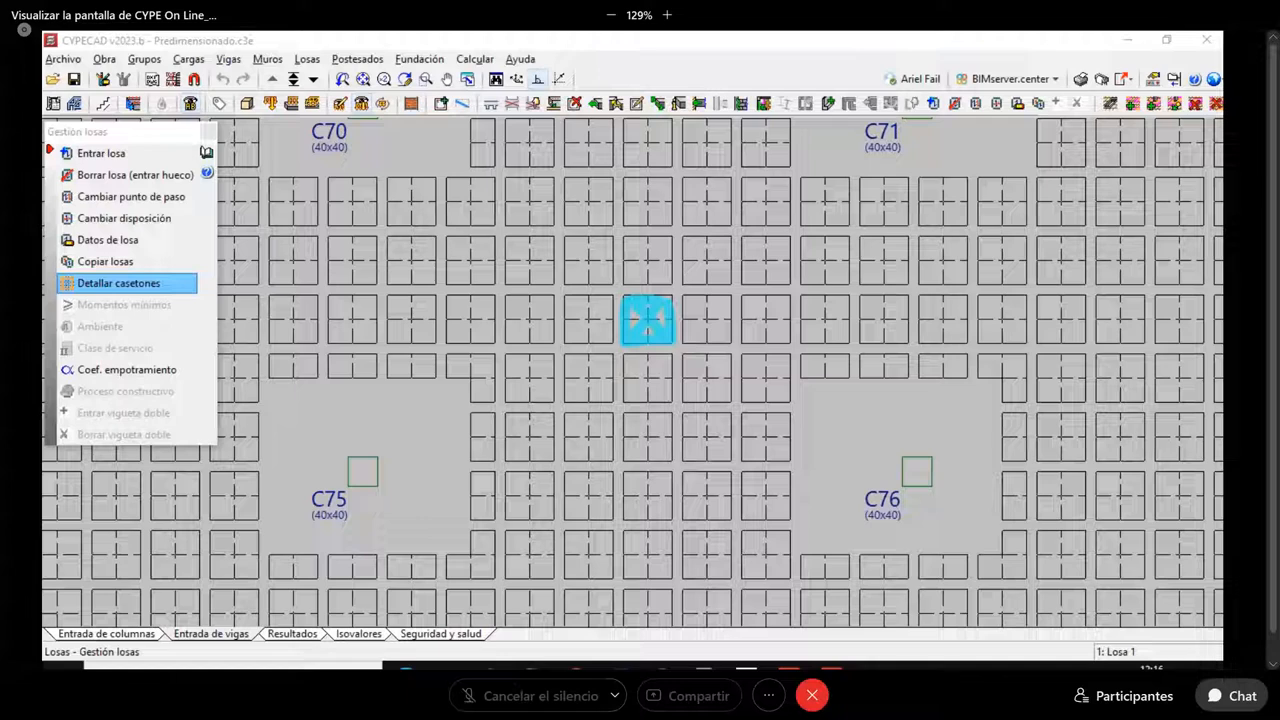
{"action": "left_click", "coordinate": [506, 178]}
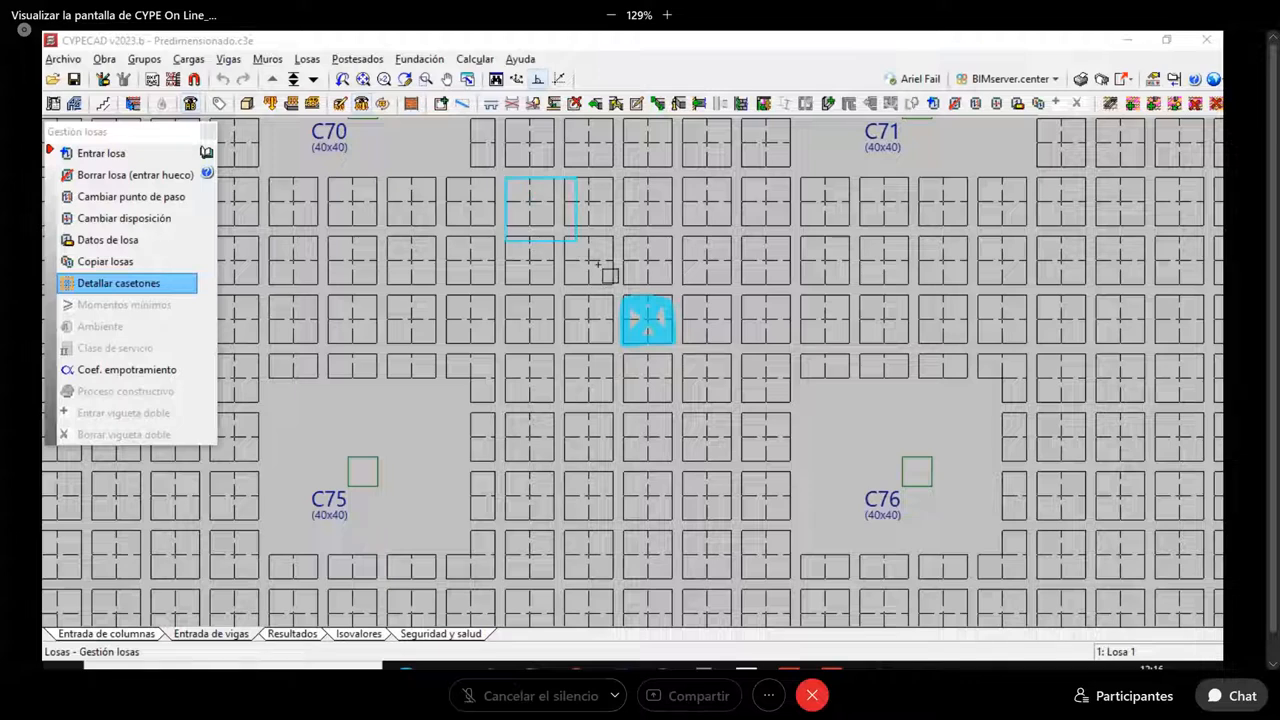
{"action": "left_click", "coordinate": [614, 284]}
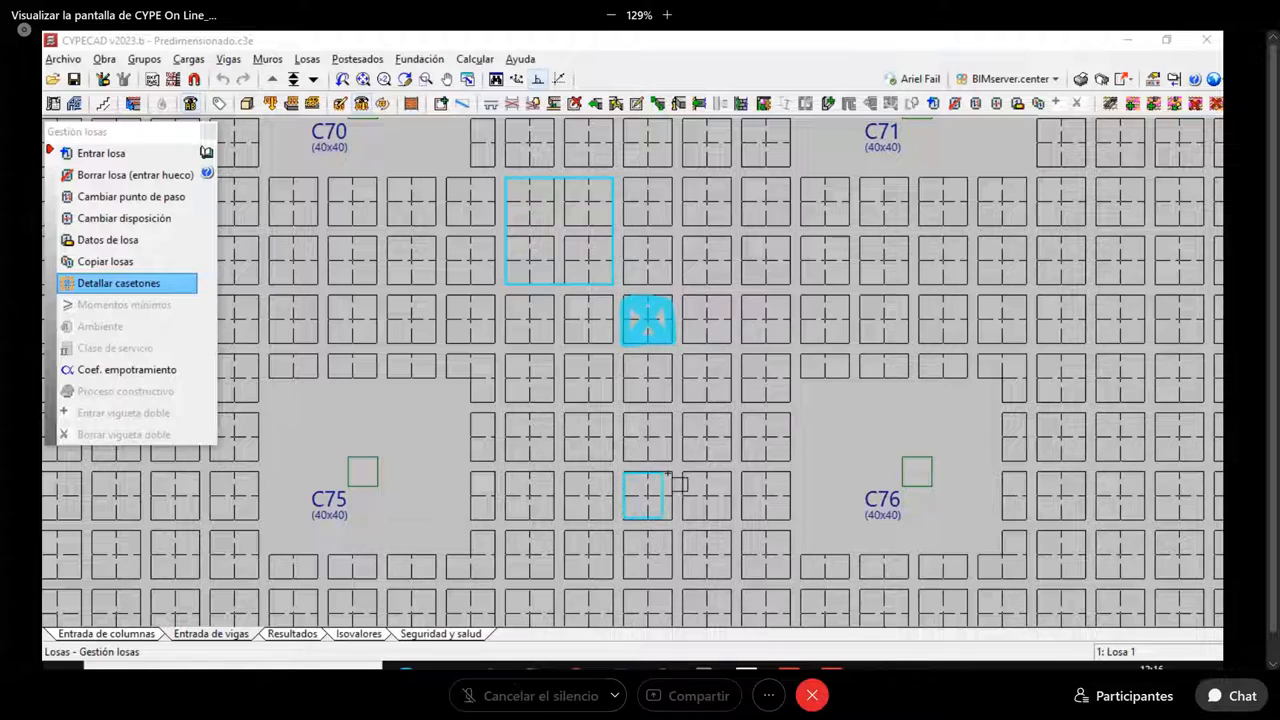
{"action": "left_click", "coordinate": [670, 482]}
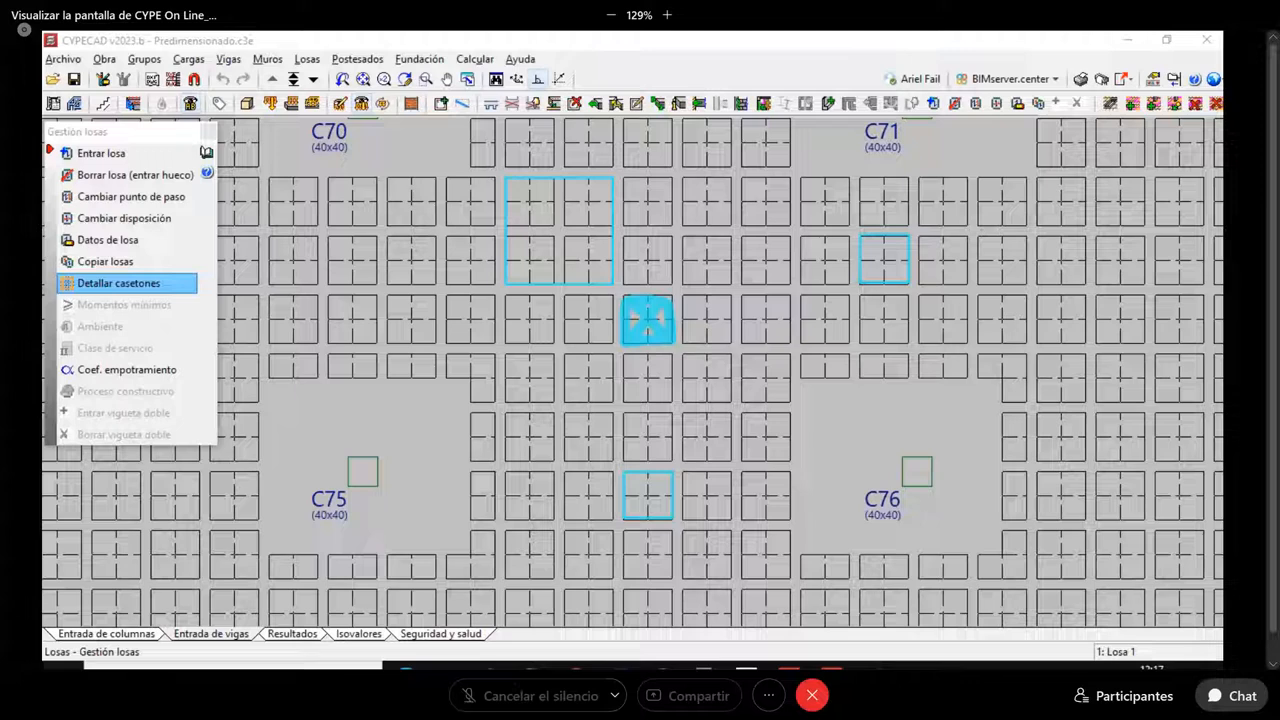
{"action": "key", "text": "Escape"}
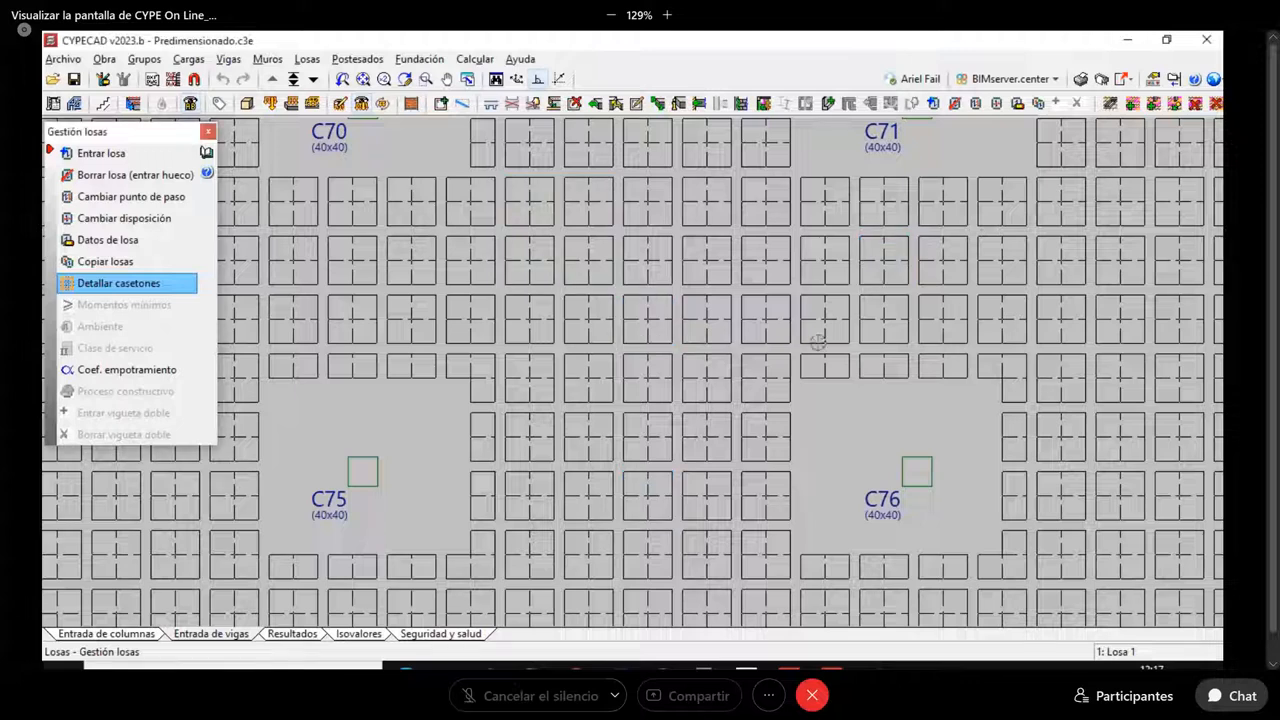
Check the options for inserting a rectangular opening in the slab (Introducir hueco) and leave without placing one
{"action": "left_click", "coordinate": [230, 60]}
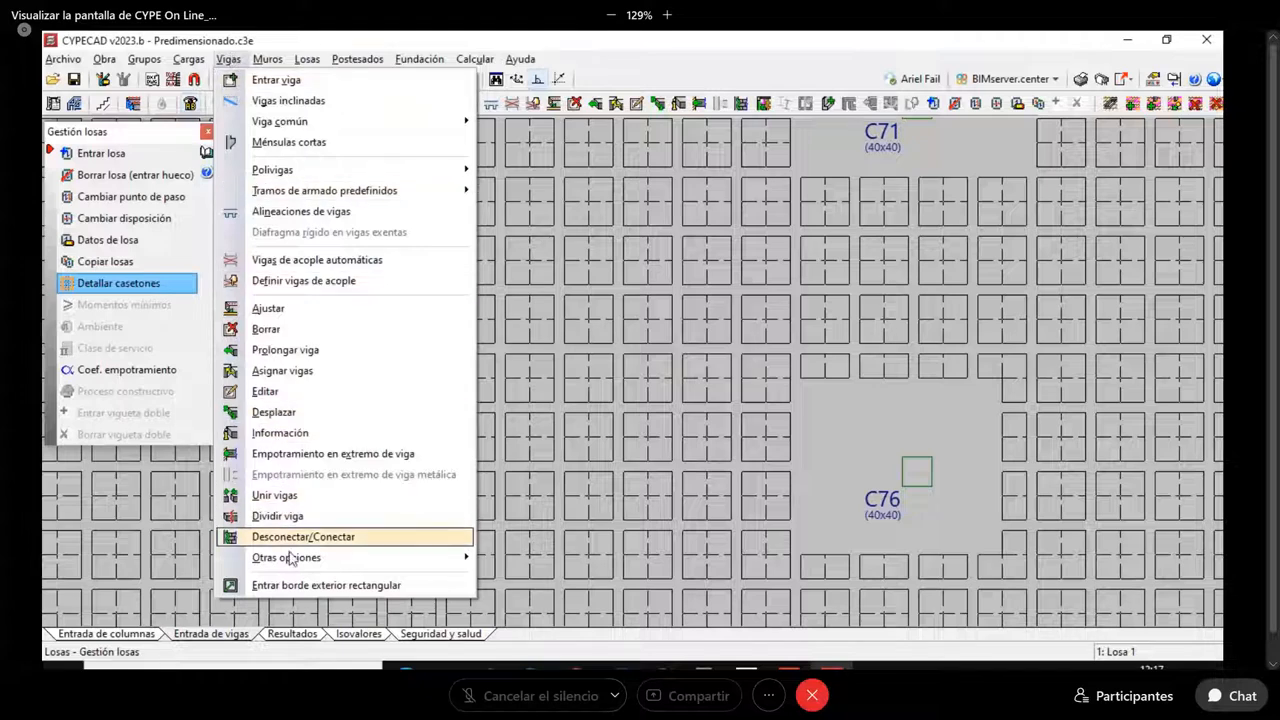
{"action": "mouse_move", "coordinate": [291, 568]}
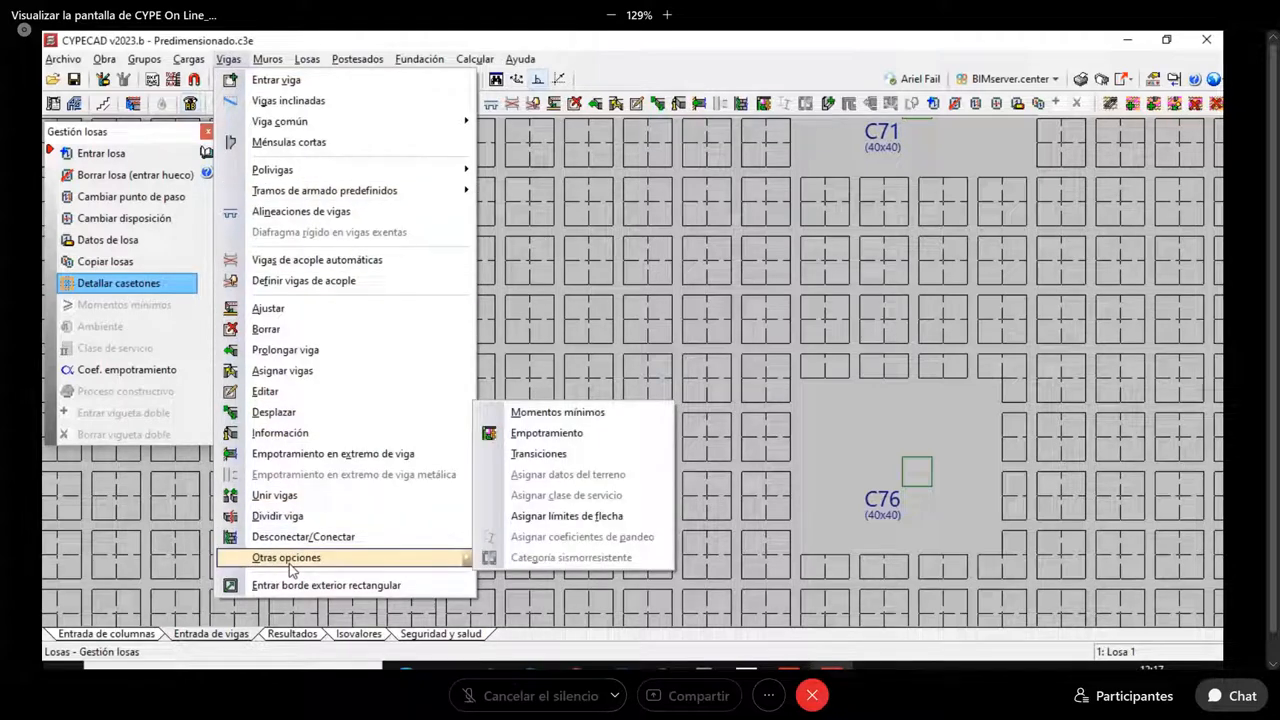
{"action": "mouse_move", "coordinate": [310, 62]}
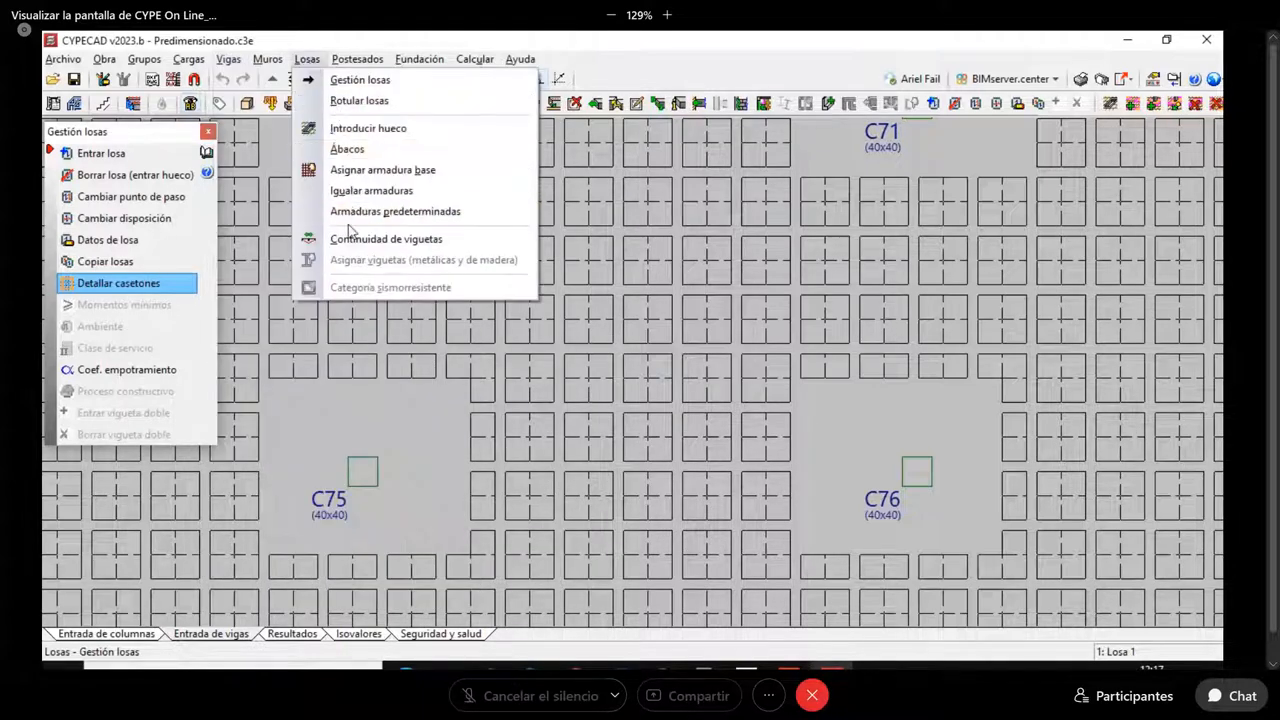
{"action": "left_click", "coordinate": [368, 130]}
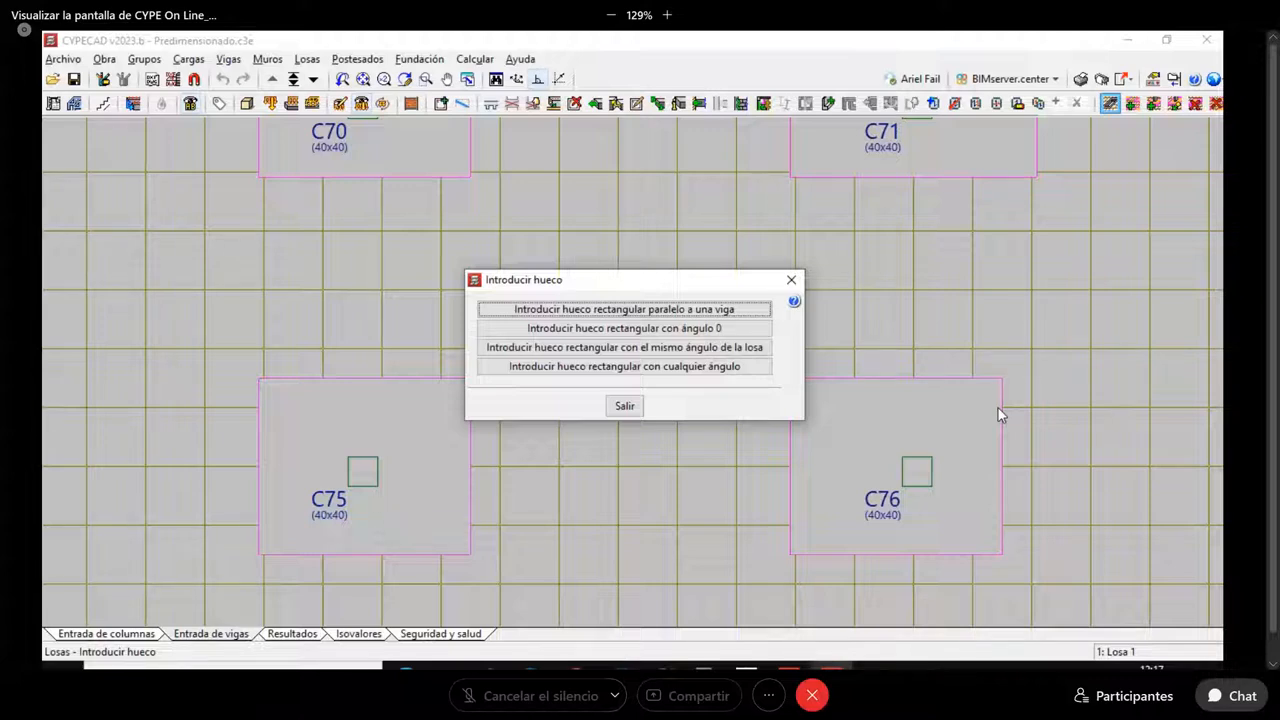
{"action": "left_click", "coordinate": [791, 279]}
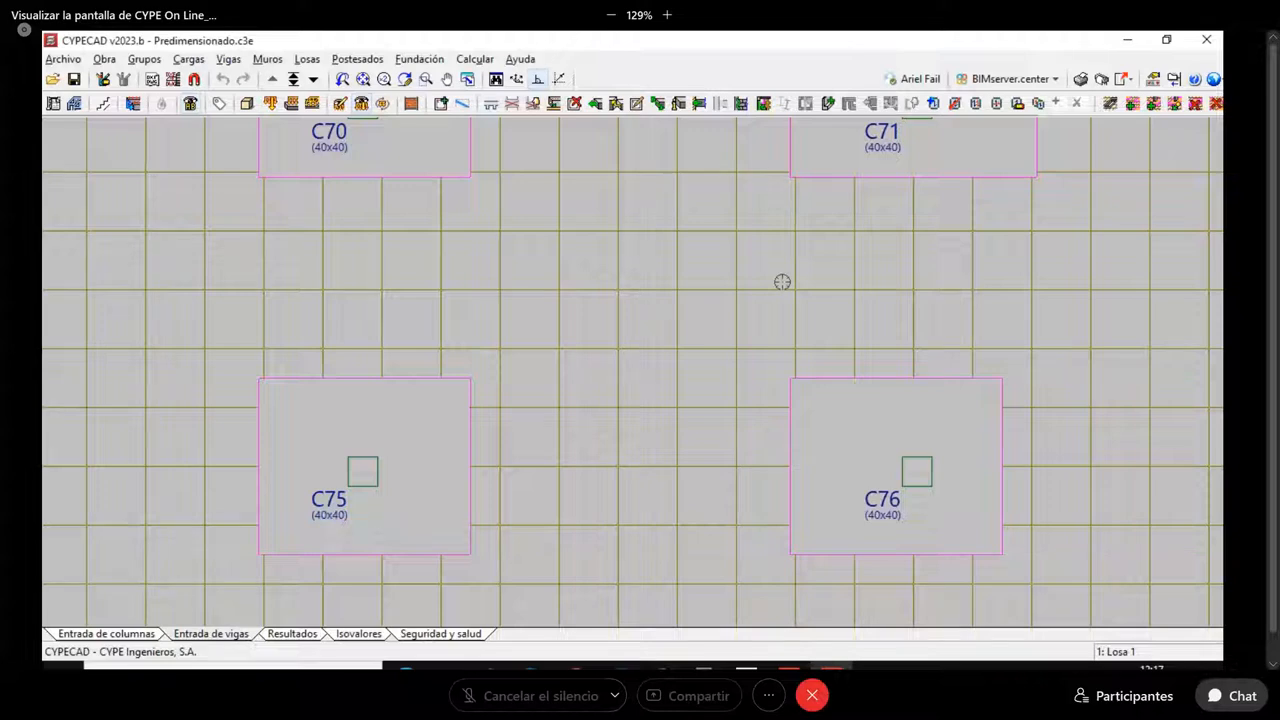
Return to the Momento Y, cuantía inferior isovalues and hide the base and additional reinforcement over the slab
{"action": "scroll", "coordinate": [783, 280], "scroll_direction": "down", "scroll_amount": 3}
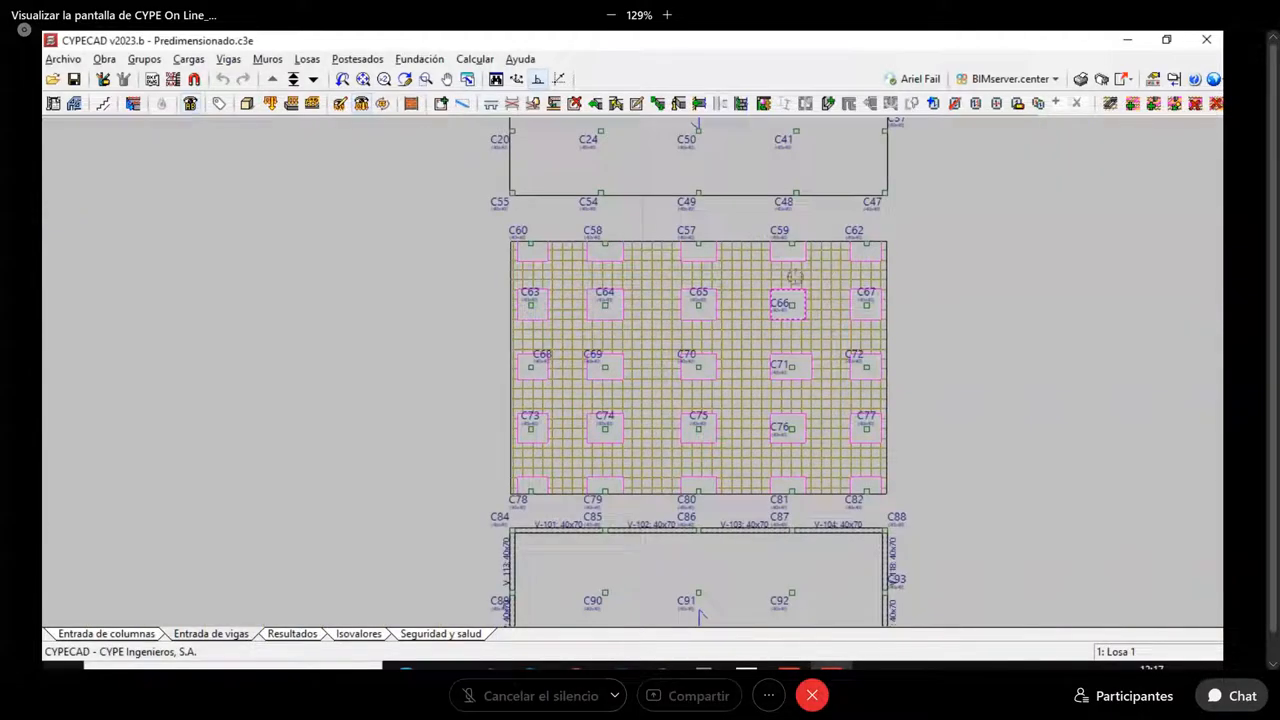
{"action": "middle_click_drag", "start_coordinate": [795, 277], "coordinate": [774, 479]}
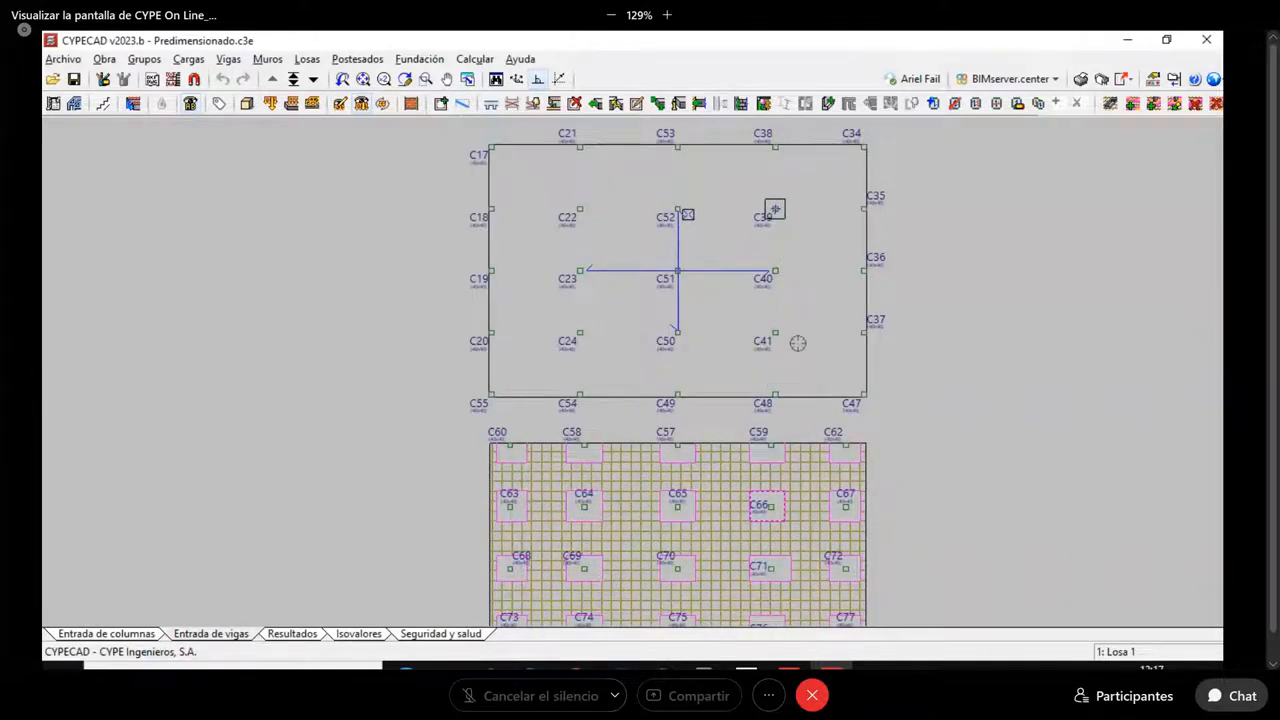
{"action": "middle_click_drag", "start_coordinate": [795, 344], "coordinate": [797, 203]}
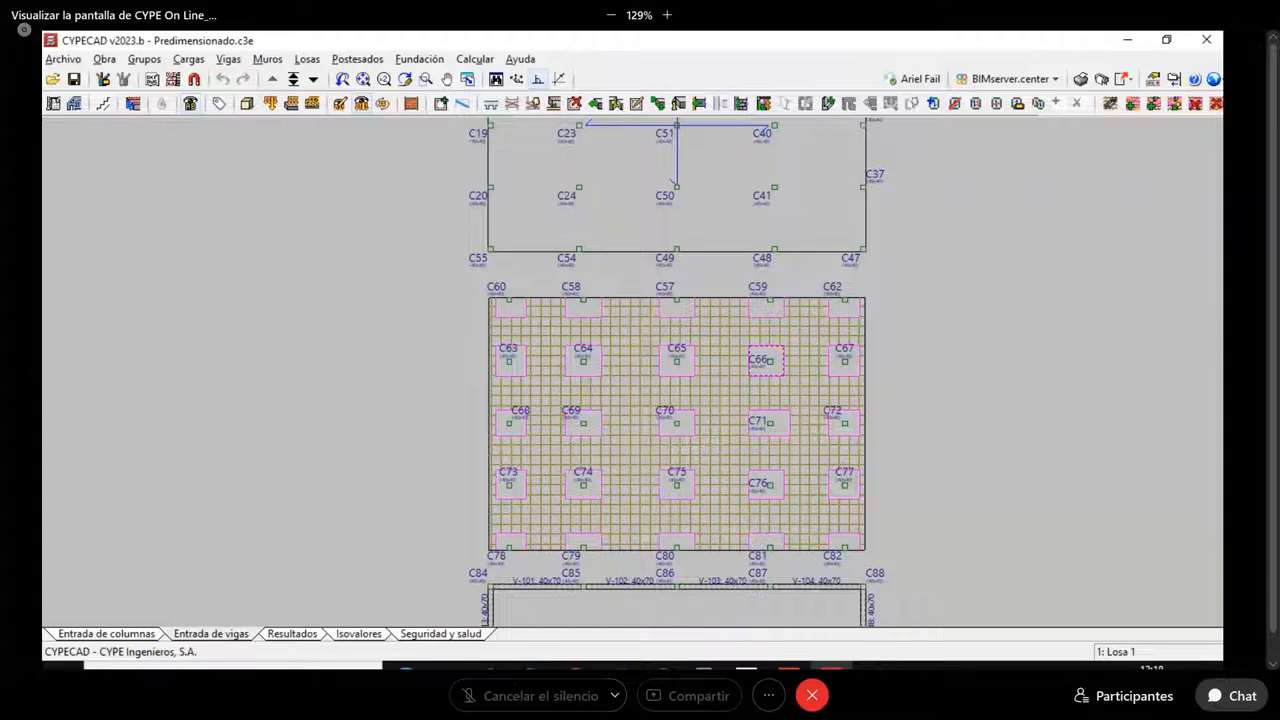
{"action": "scroll", "coordinate": [557, 459], "scroll_direction": "up", "scroll_amount": 2}
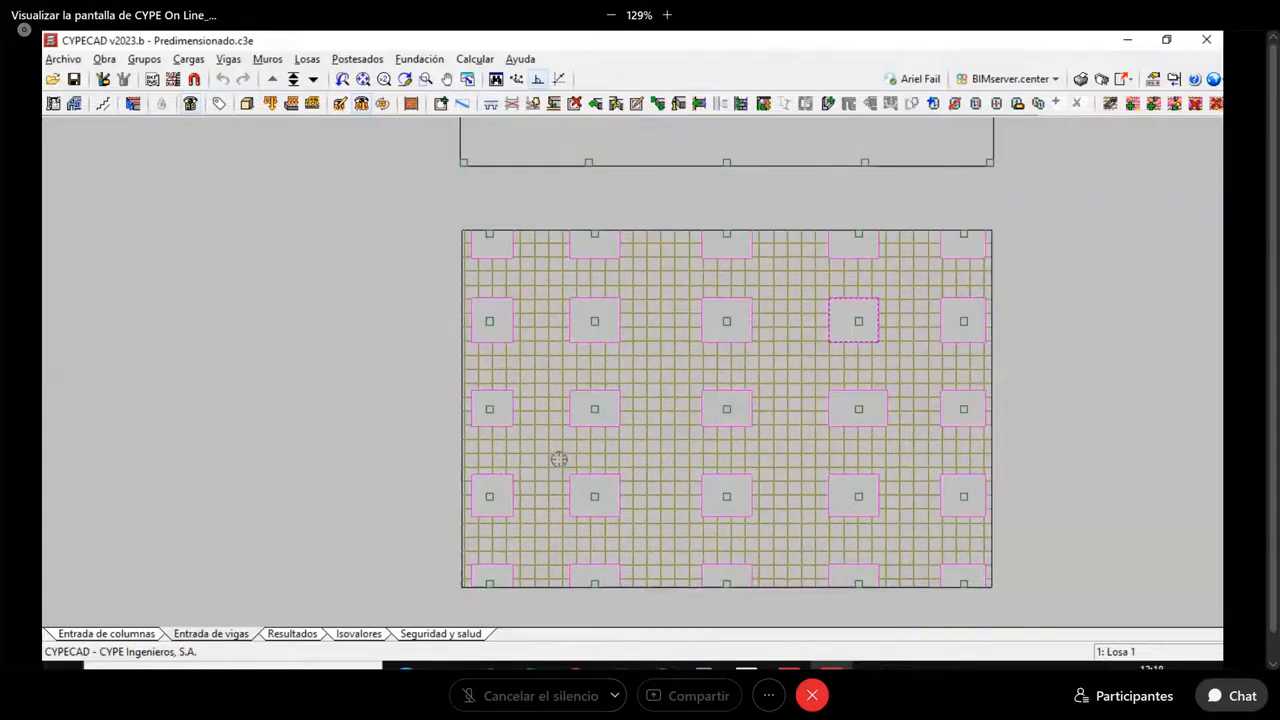
{"action": "scroll", "coordinate": [575, 455], "scroll_direction": "up", "scroll_amount": 3}
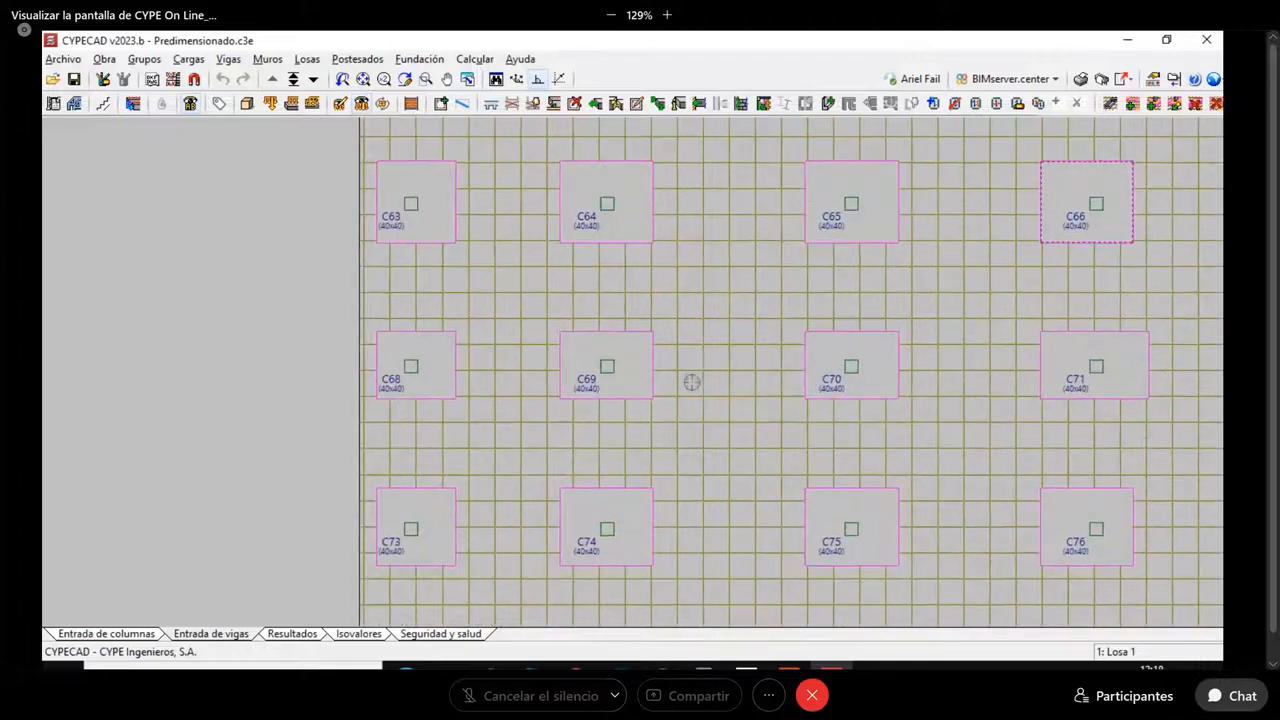
{"action": "middle_click_drag", "start_coordinate": [742, 353], "coordinate": [668, 359]}
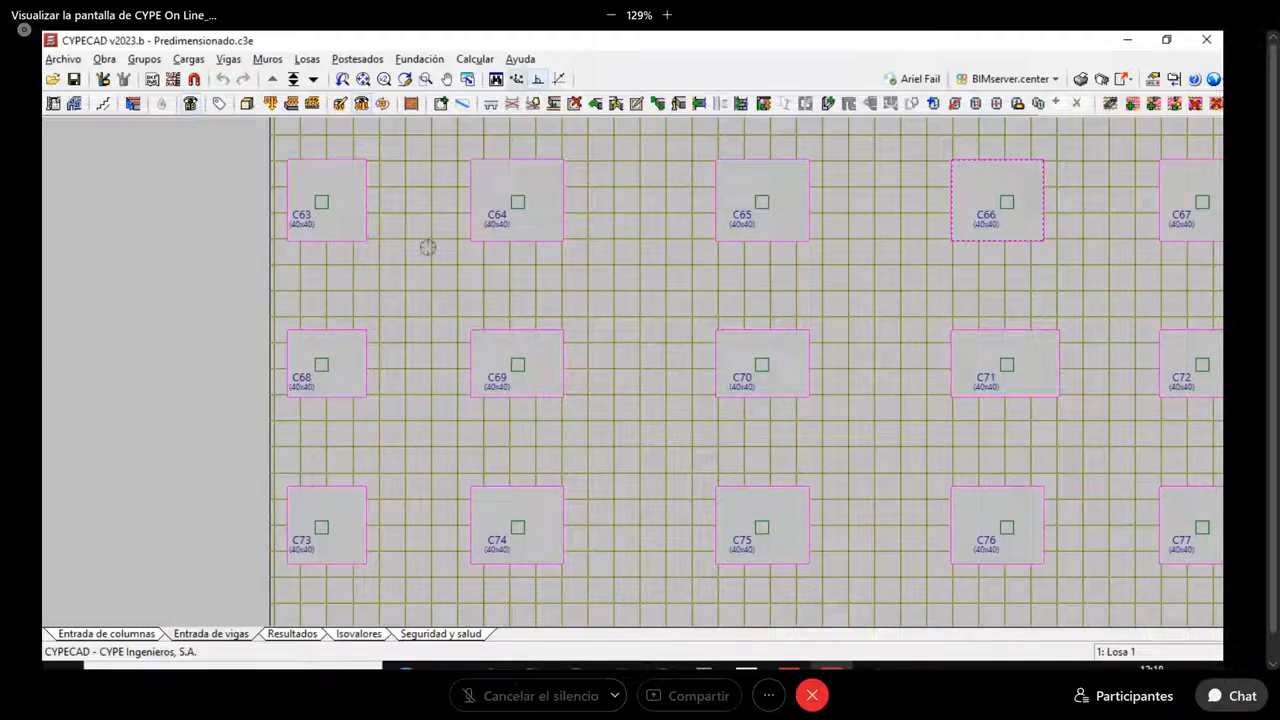
{"action": "left_click", "coordinate": [356, 634]}
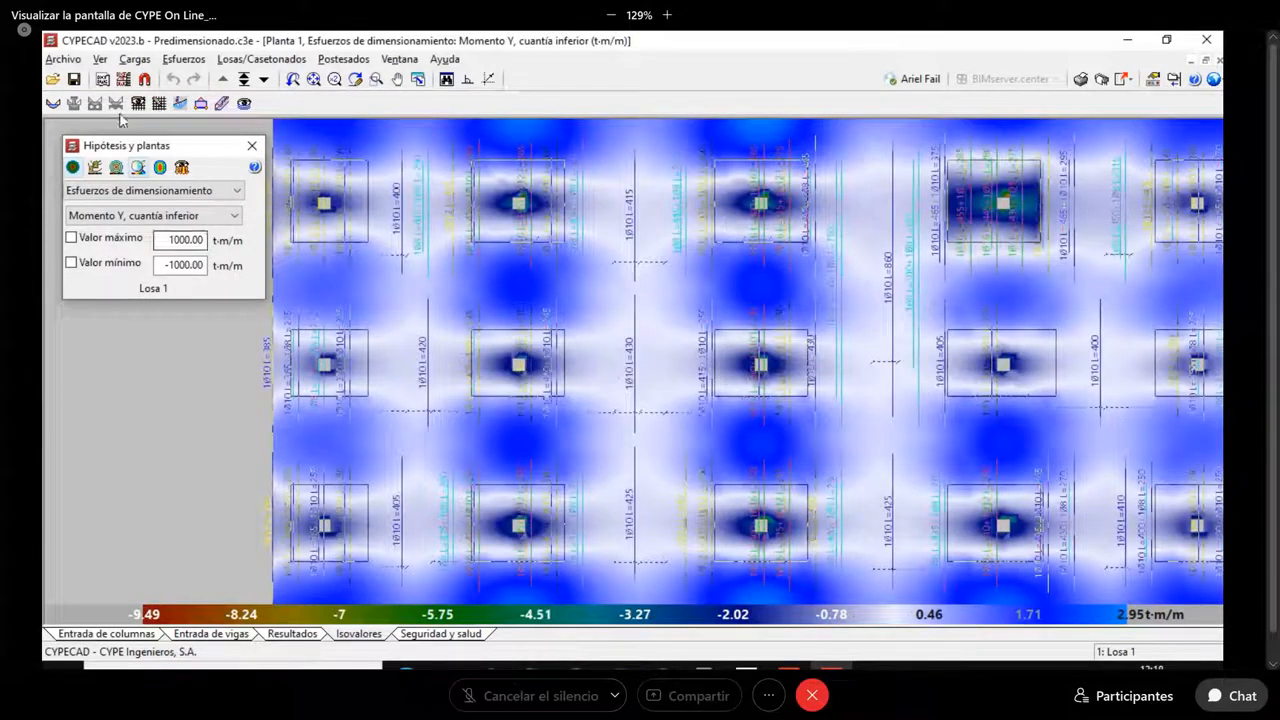
{"action": "left_click", "coordinate": [138, 103]}
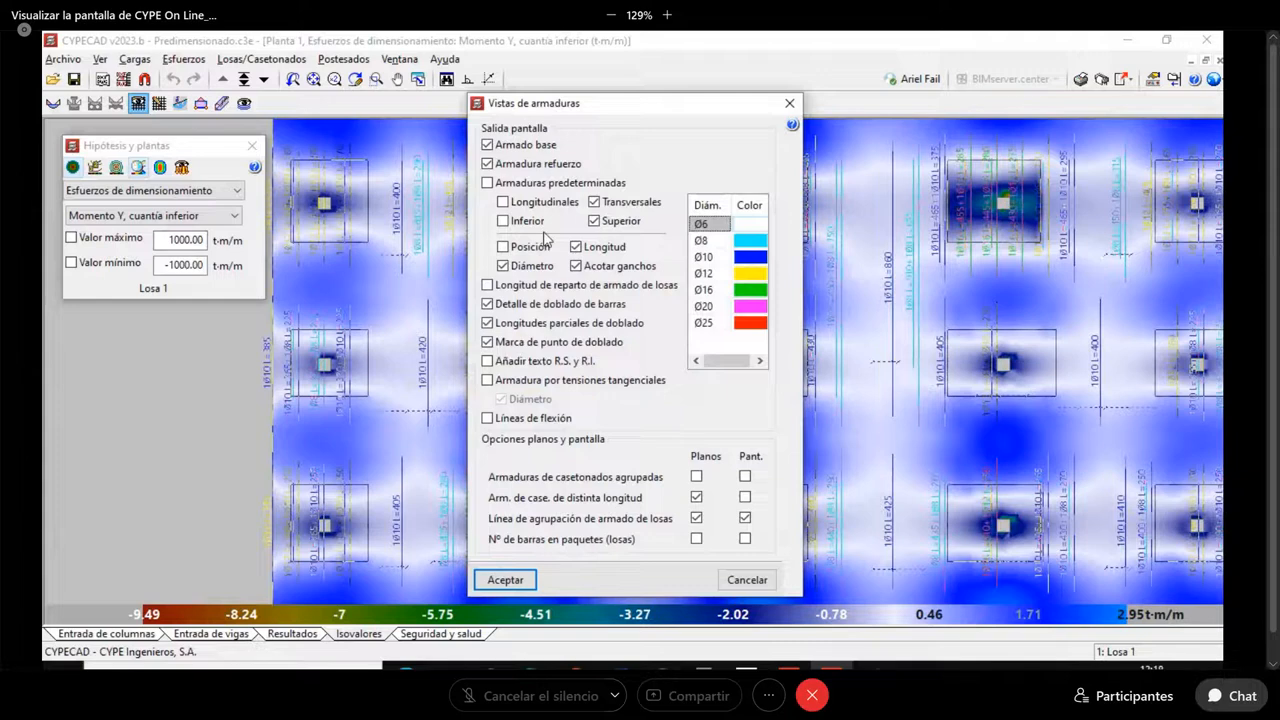
{"action": "left_click", "coordinate": [487, 164]}
{"action": "left_click", "coordinate": [487, 145]}
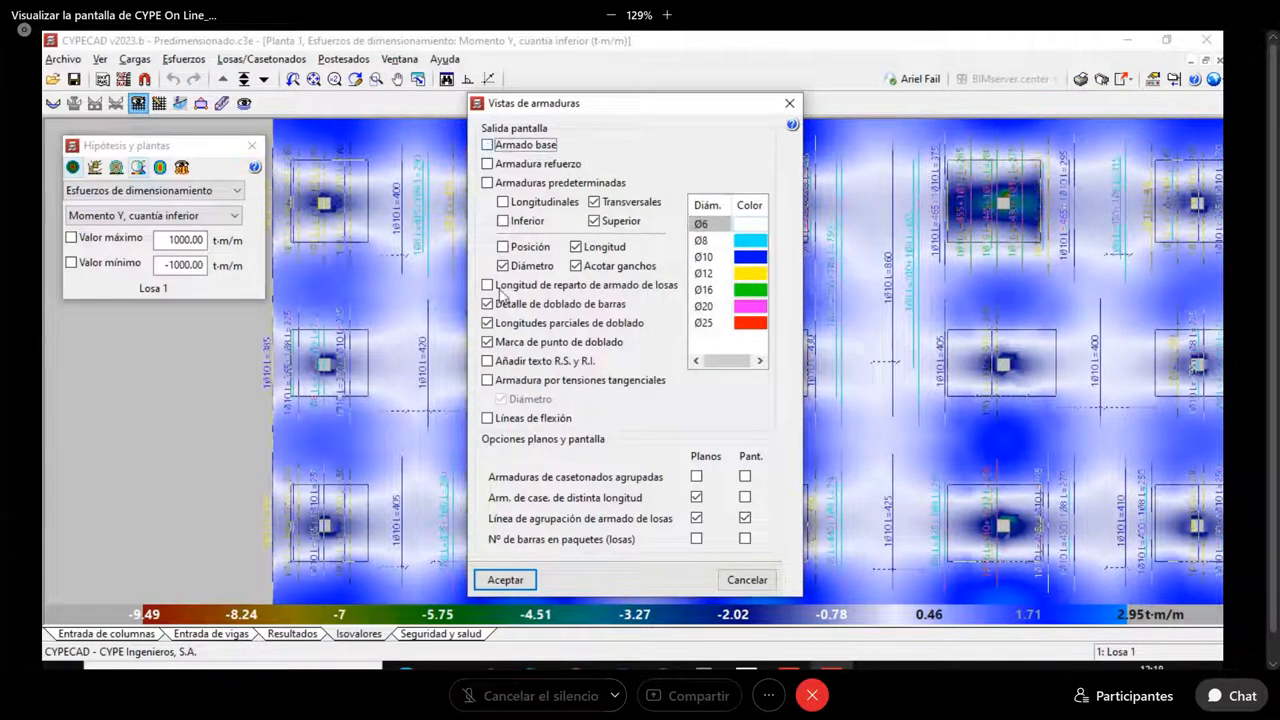
{"action": "left_click", "coordinate": [505, 582]}
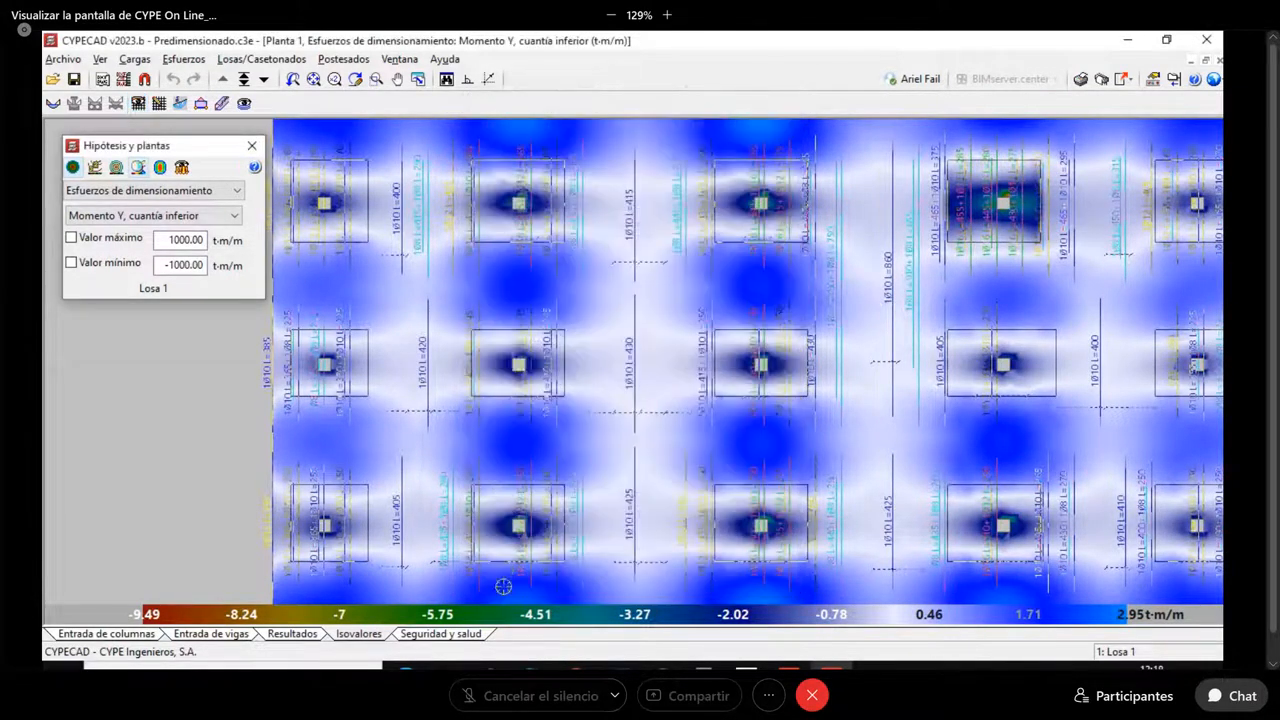
{"action": "scroll", "coordinate": [560, 434], "scroll_direction": "down", "scroll_amount": 3}
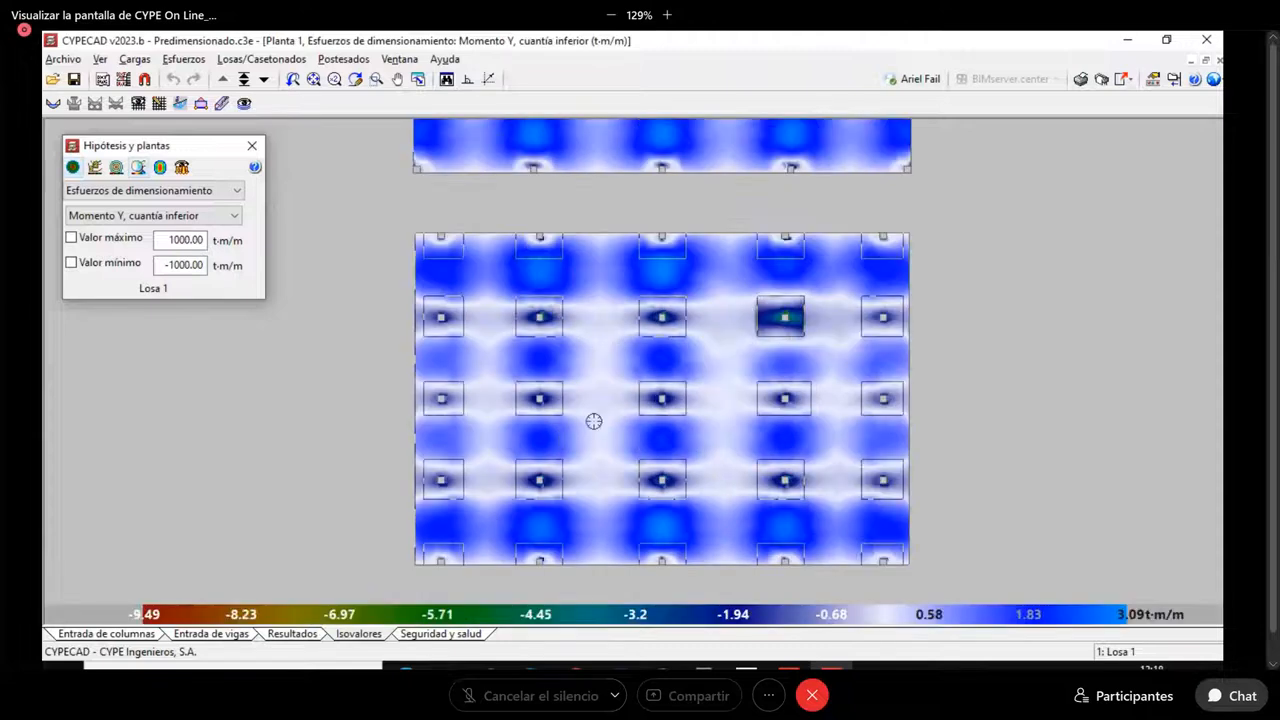
Open the two-point deflection query (Flecha entre dos puntos) and check the worst-combination secant deflection between columns C23 and C24
{"action": "mouse_move", "coordinate": [664, 330]}
{"action": "middle_mouse_down"}
{"action": "mouse_move", "coordinate": [648, 661]}
{"action": "mouse_move", "coordinate": [601, 305]}
{"action": "mouse_move", "coordinate": [574, 277]}
{"action": "middle_mouse_up"}
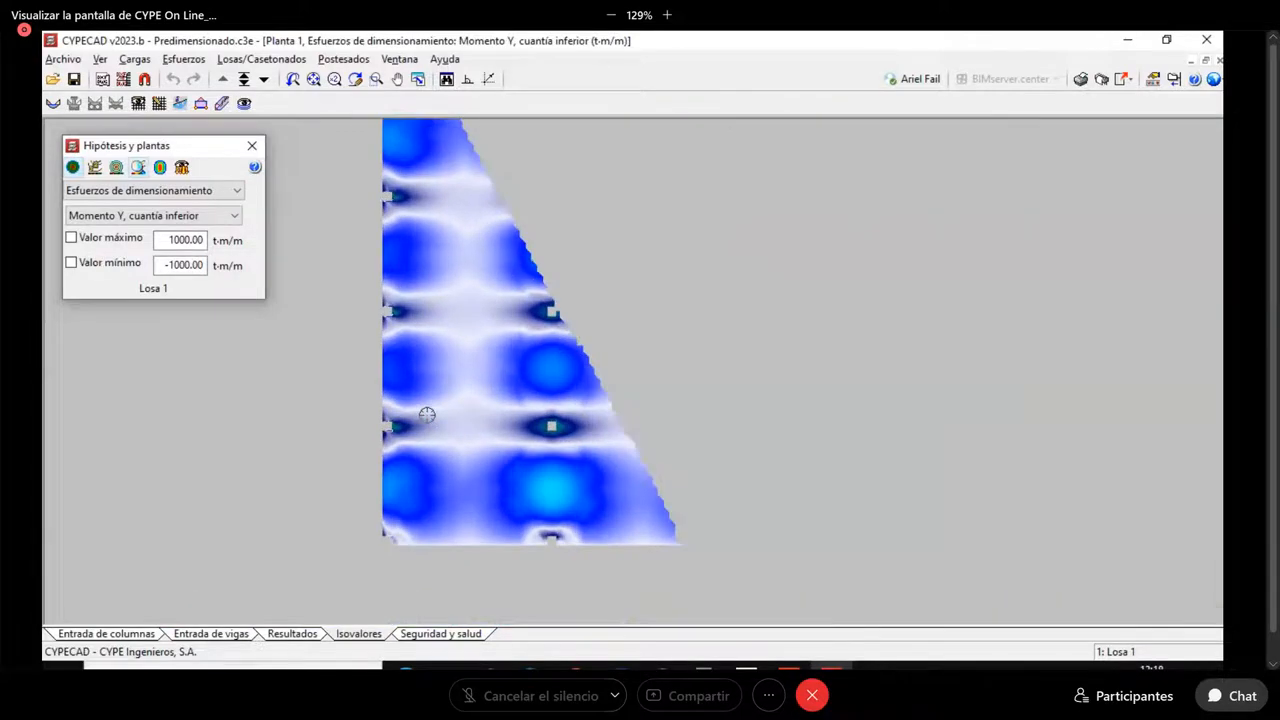
{"action": "scroll", "coordinate": [427, 415], "scroll_direction": "up", "scroll_amount": 2}
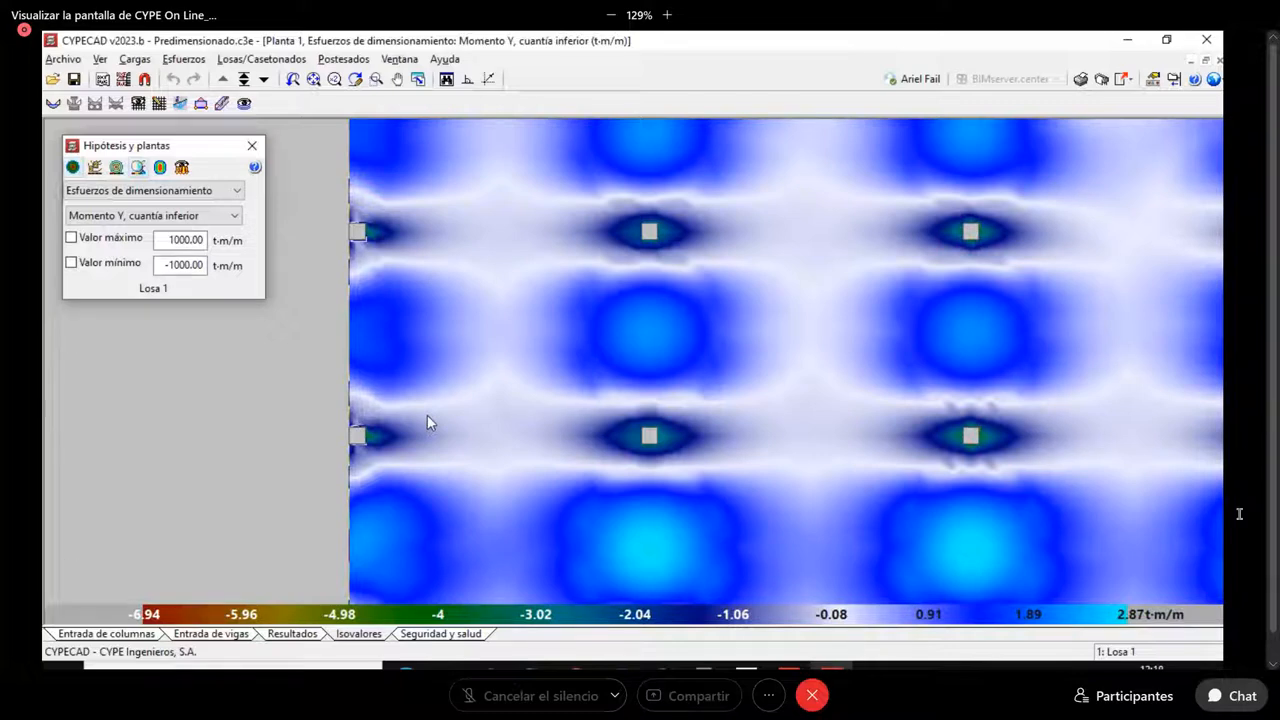
{"action": "left_click", "coordinate": [181, 105]}
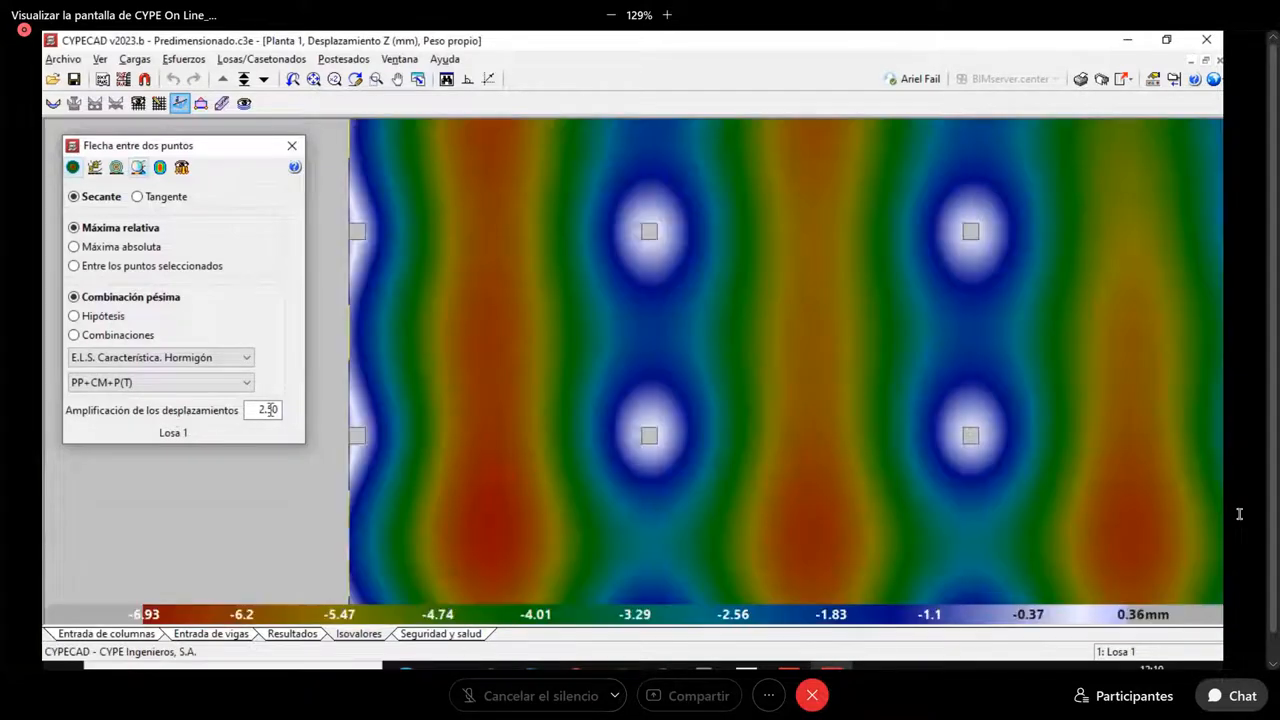
{"action": "double_click", "coordinate": [260, 410]}
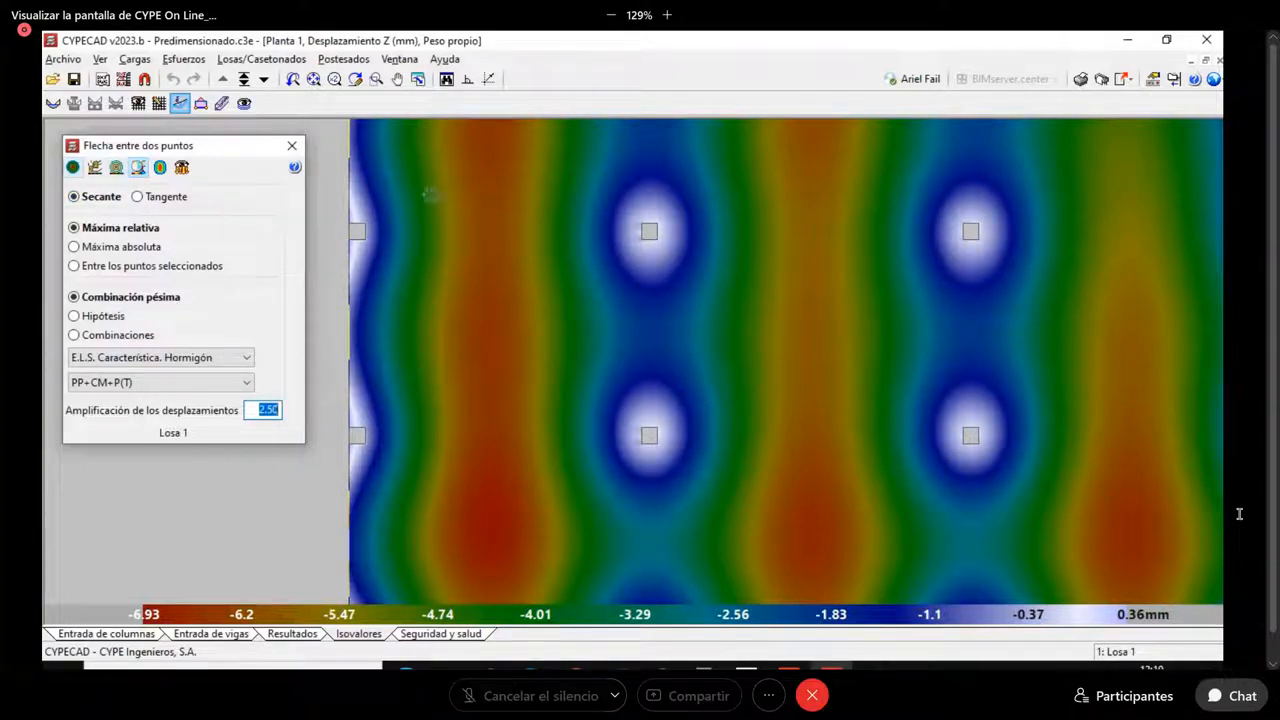
{"action": "left_click", "coordinate": [648, 233]}
{"action": "left_click", "coordinate": [650, 433]}
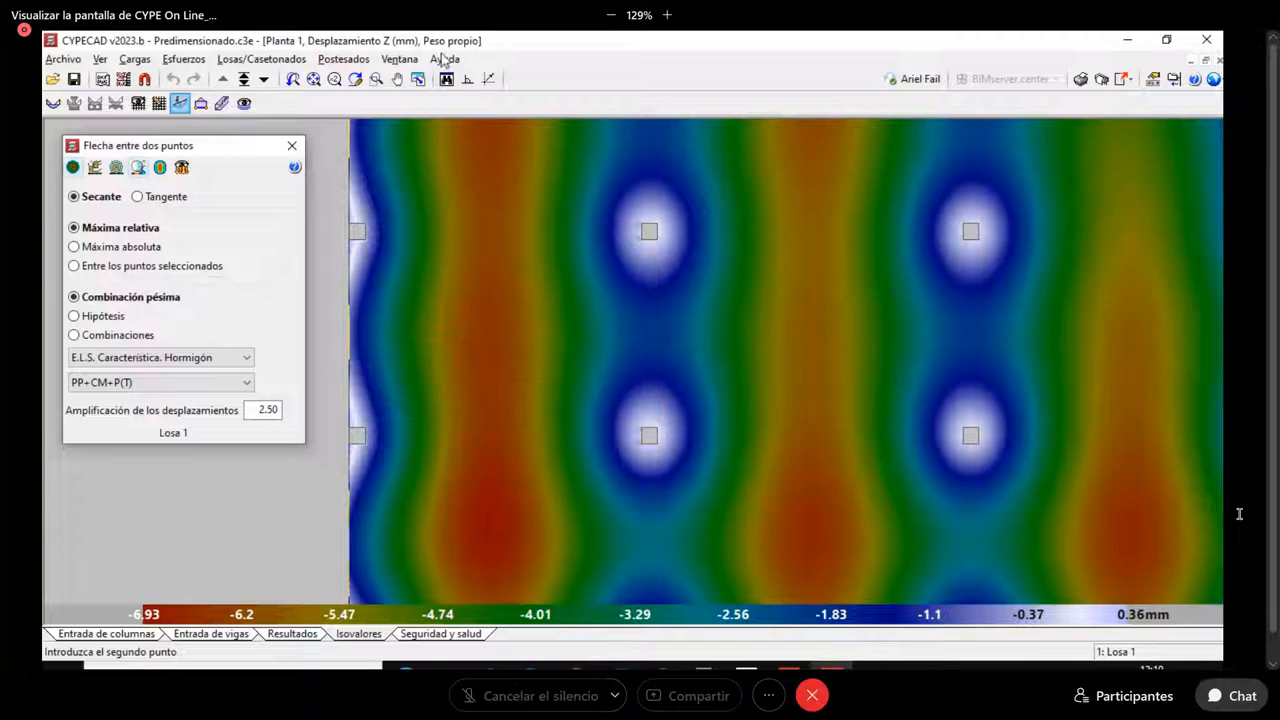
{"action": "left_click", "coordinate": [466, 79]}
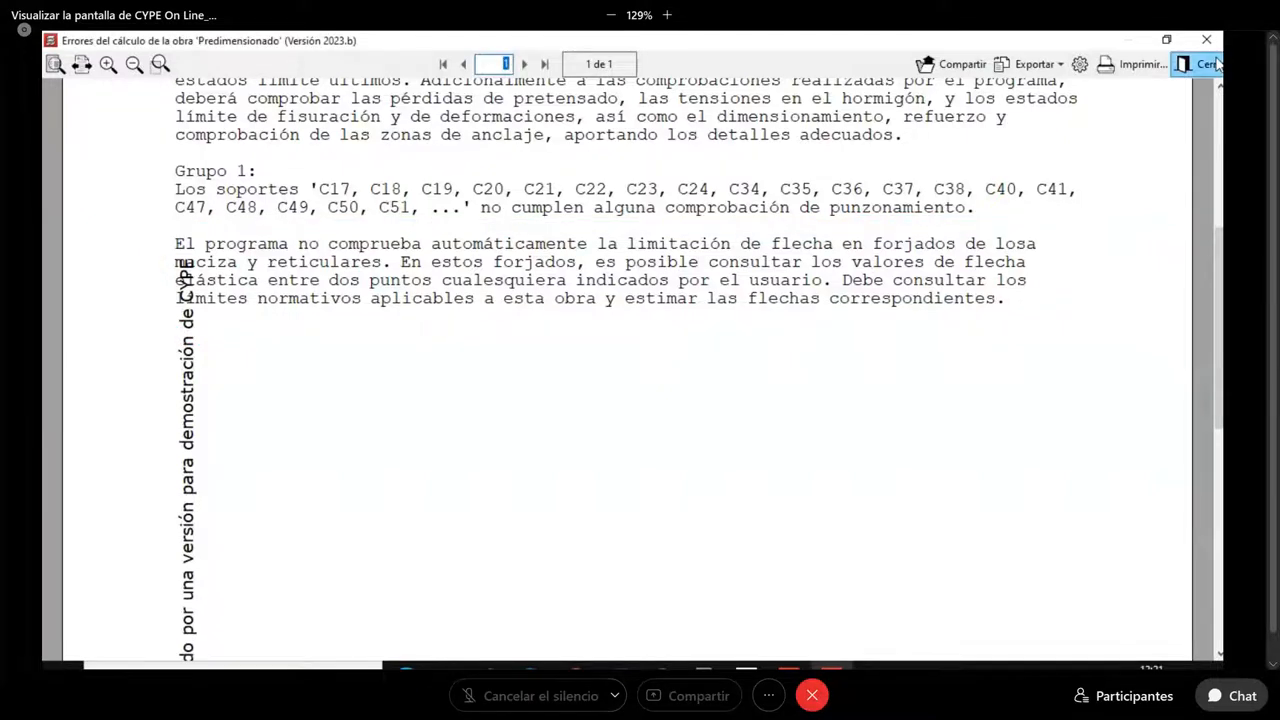
Close the calculation error report, return to the slab isovalues and restart the two-point deflection query
{"action": "left_click", "coordinate": [1205, 64]}
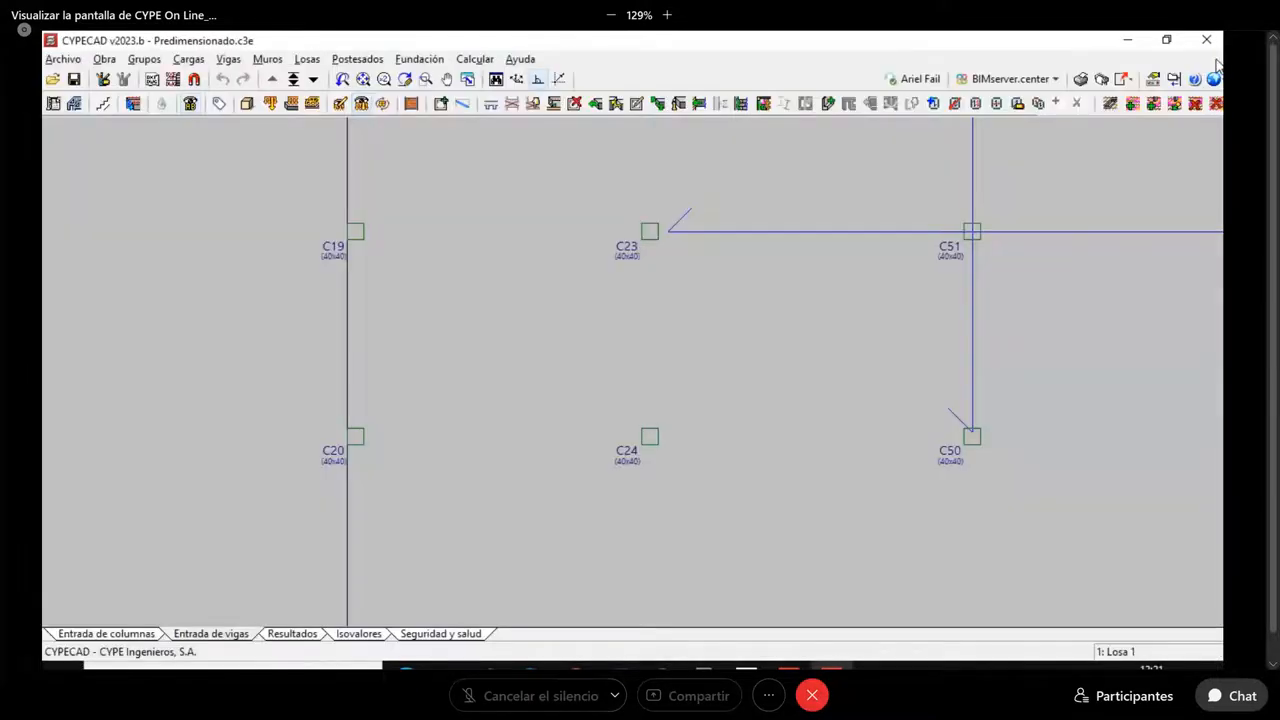
{"action": "left_click", "coordinate": [343, 636]}
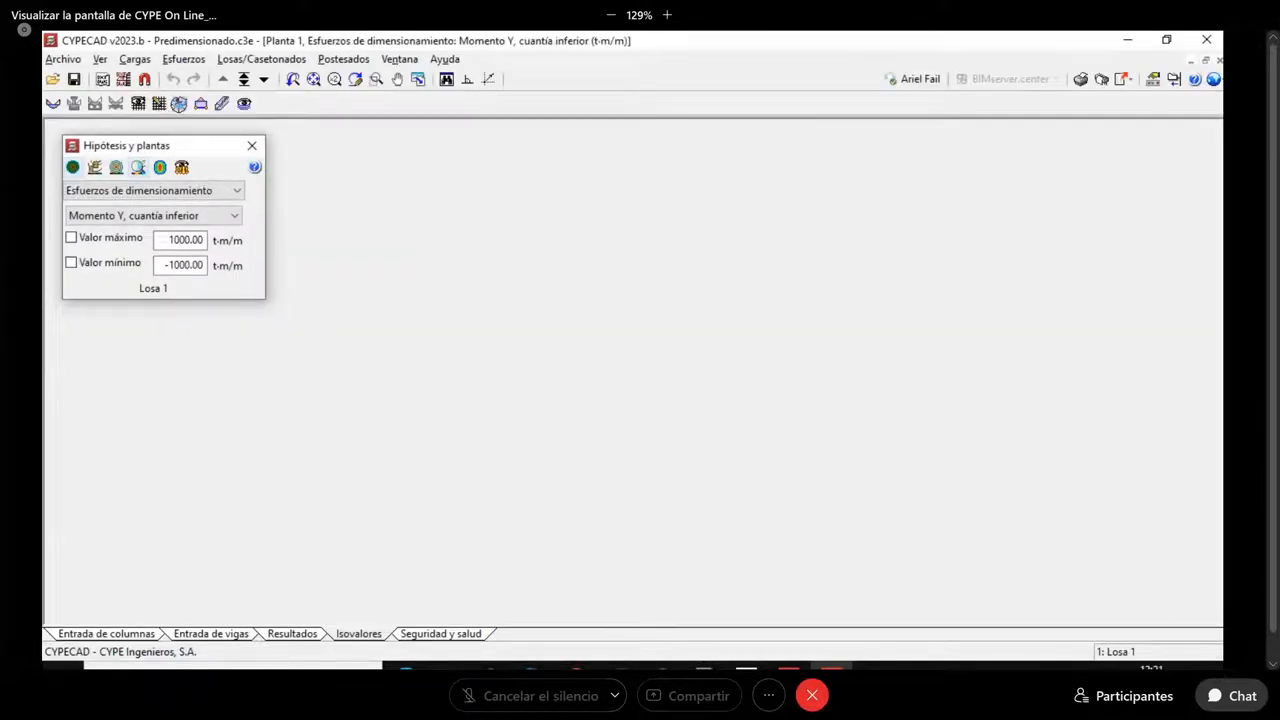
{"action": "left_click", "coordinate": [179, 103]}
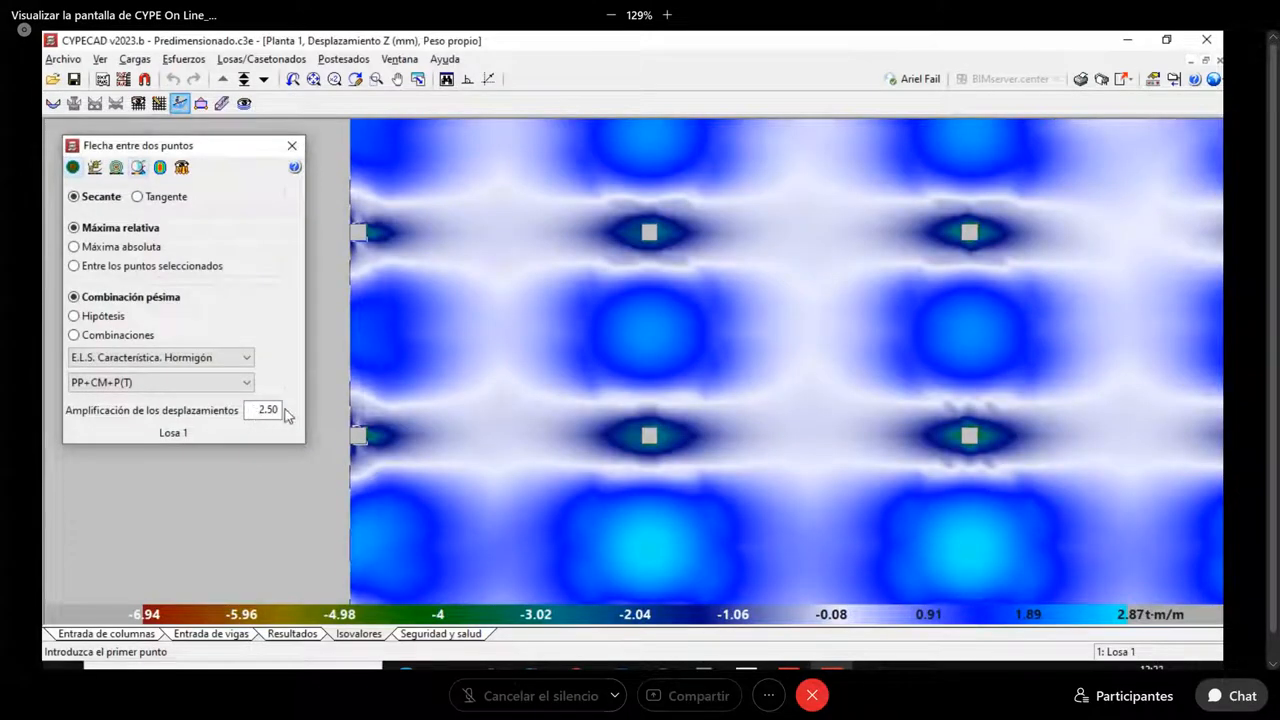
Try displacement amplification values of 0 and 0.01, and measure the secant deflection diagonally between columns C20 and C23
{"action": "double_click", "coordinate": [270, 410]}
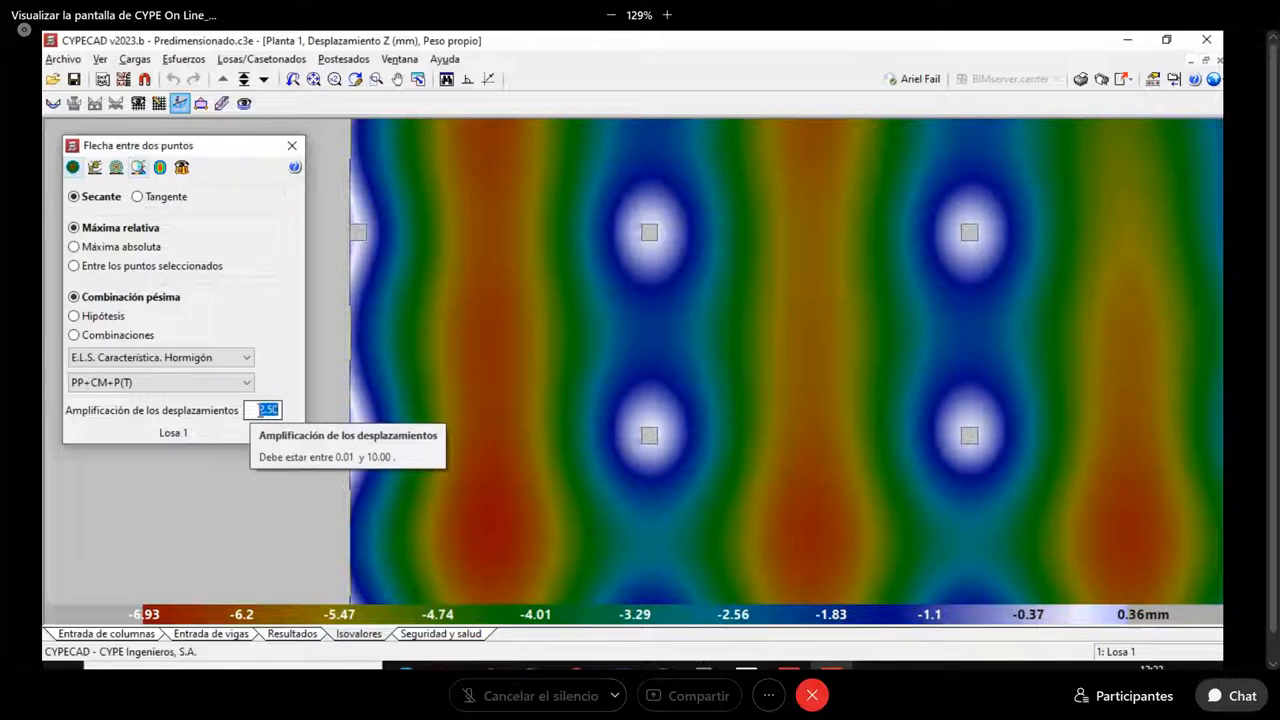
{"action": "type", "text": "0"}
{"action": "key", "text": "Return"}
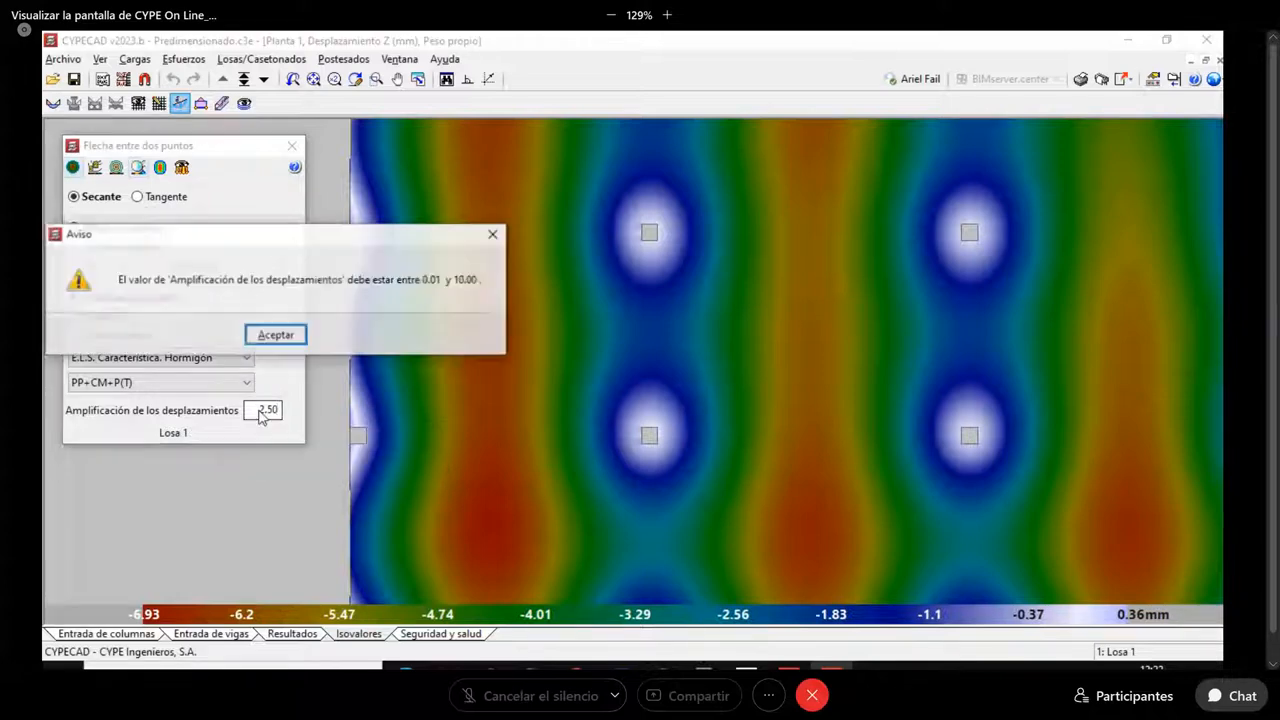
{"action": "left_click", "coordinate": [273, 336]}
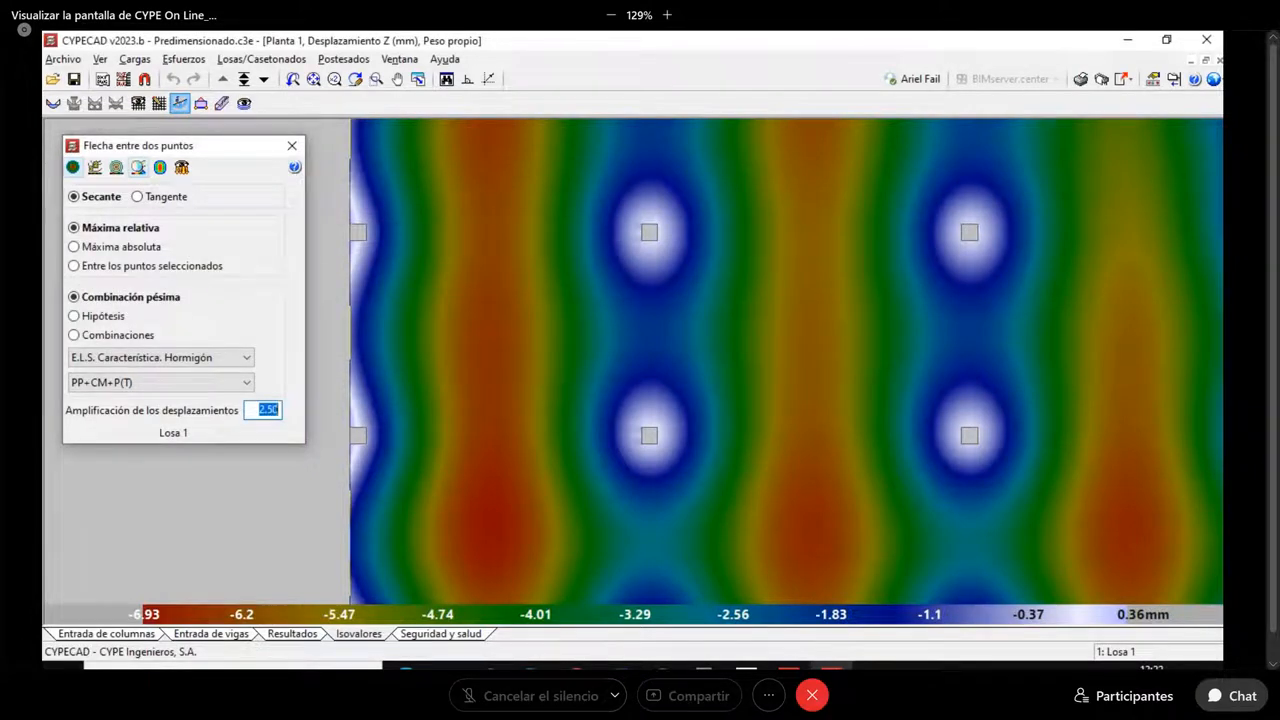
{"action": "type", "text": "0.01"}
{"action": "left_click", "coordinate": [650, 233]}
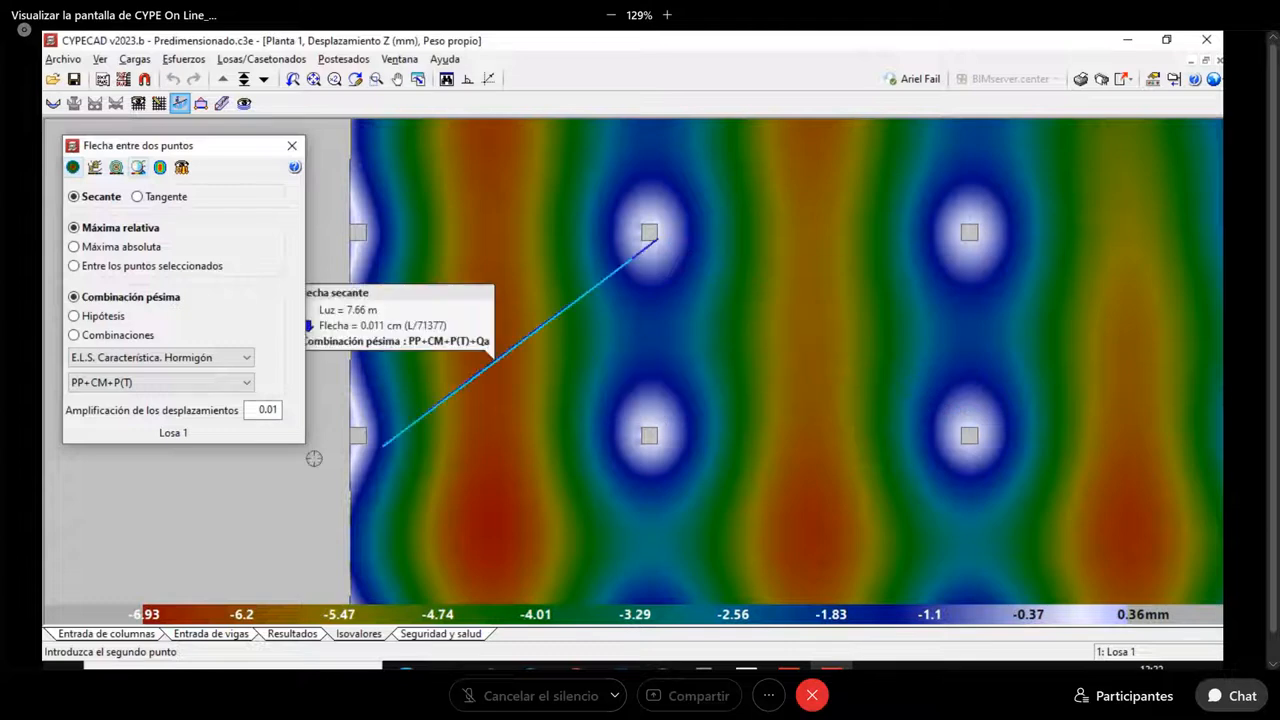
Set the displacement amplification (Amplificación de los desplazamientos) to 3.00
{"action": "double_click", "coordinate": [259, 409]}
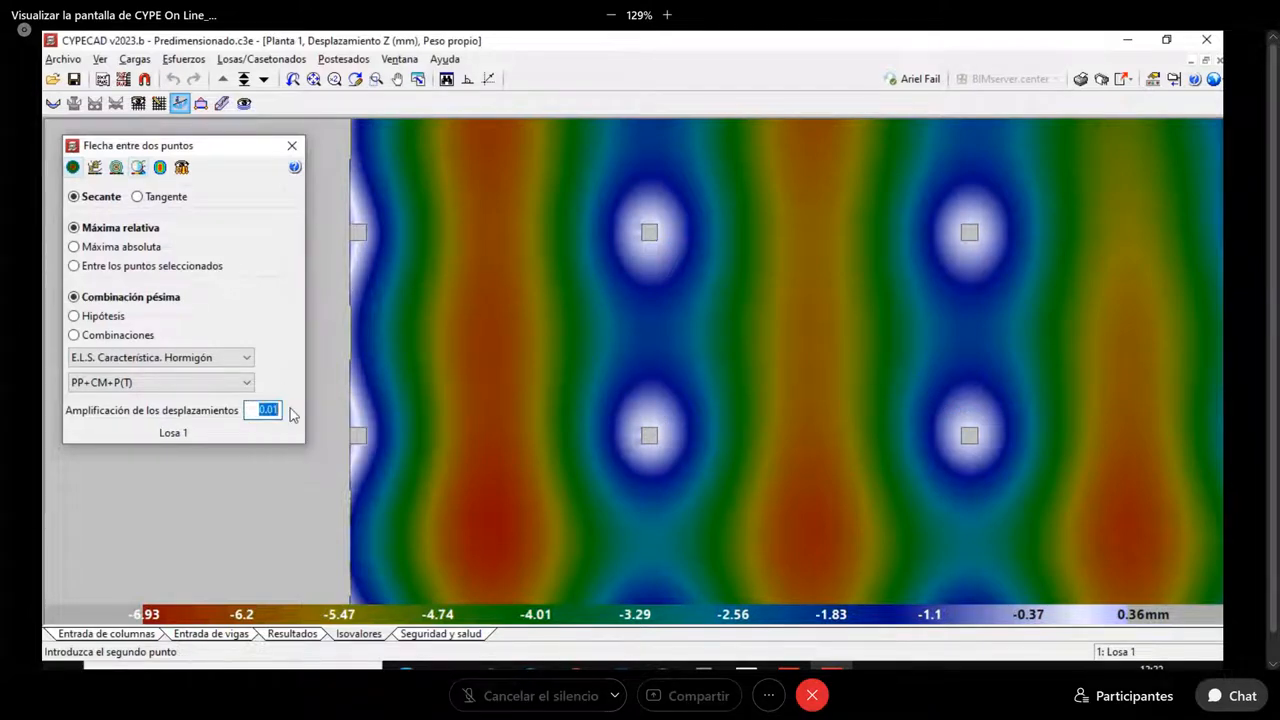
{"action": "type", "text": "3"}
{"action": "key", "text": "Tab"}
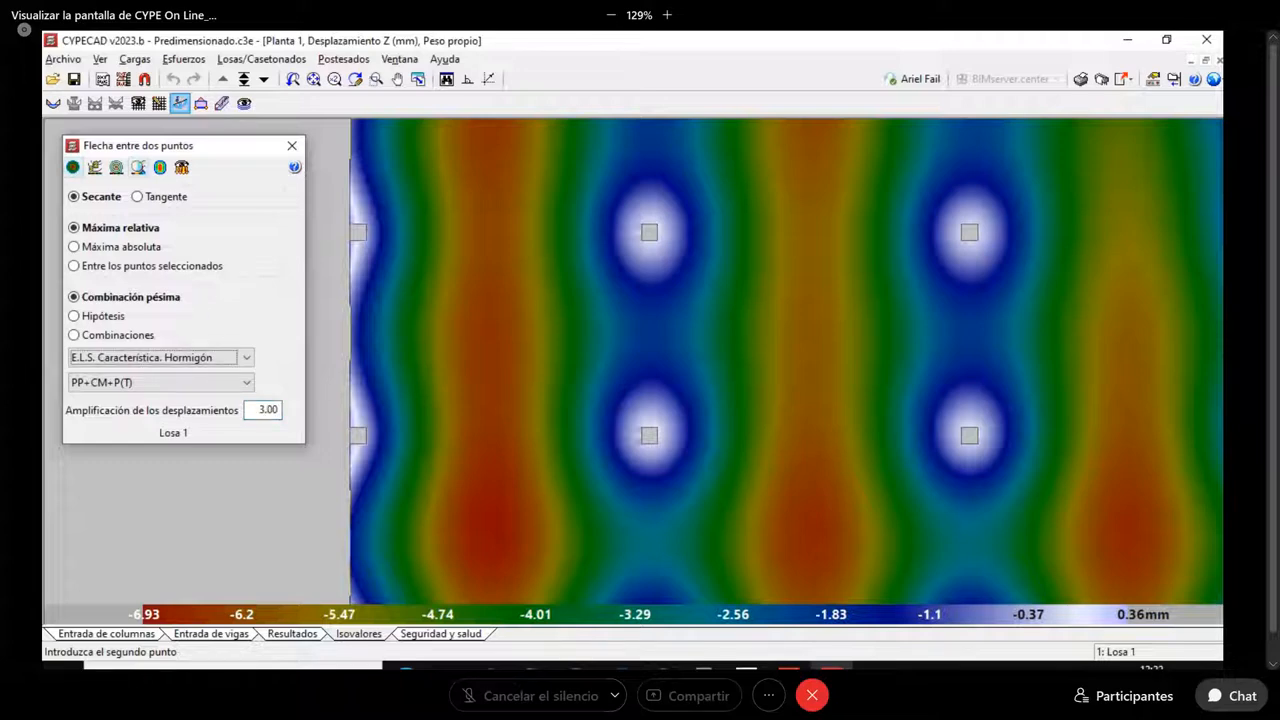
Switch to the CYPECAD Memoria de Cálculo PDF in the browser and search it for "flecha"
{"action": "left_click", "coordinate": [406, 667]}
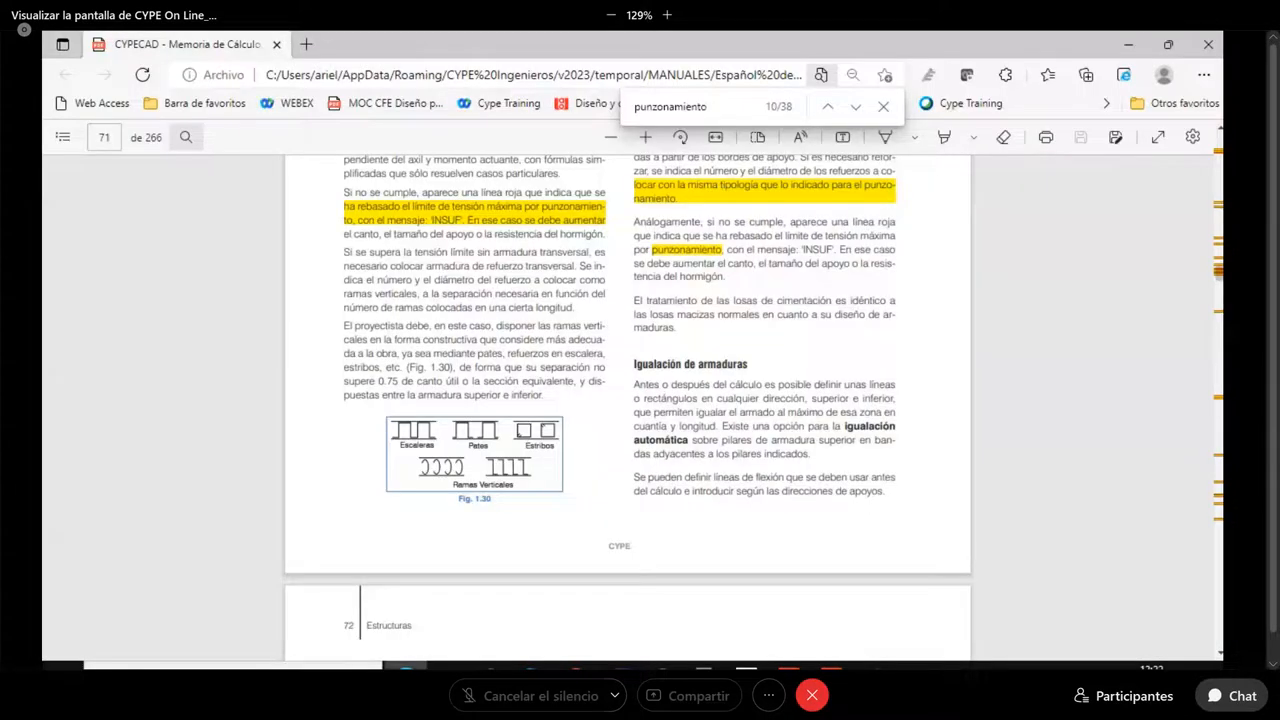
{"action": "left_click_drag", "start_coordinate": [708, 106], "coordinate": [603, 109]}
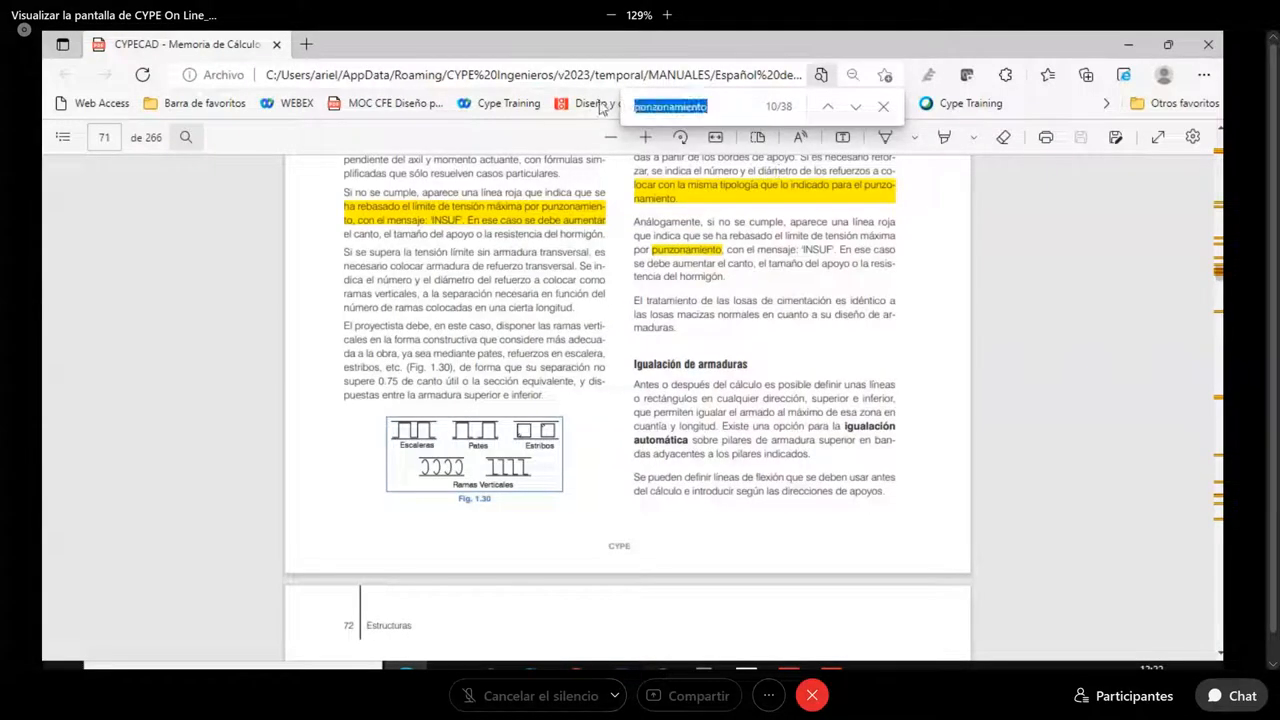
{"action": "type", "text": "ch"}
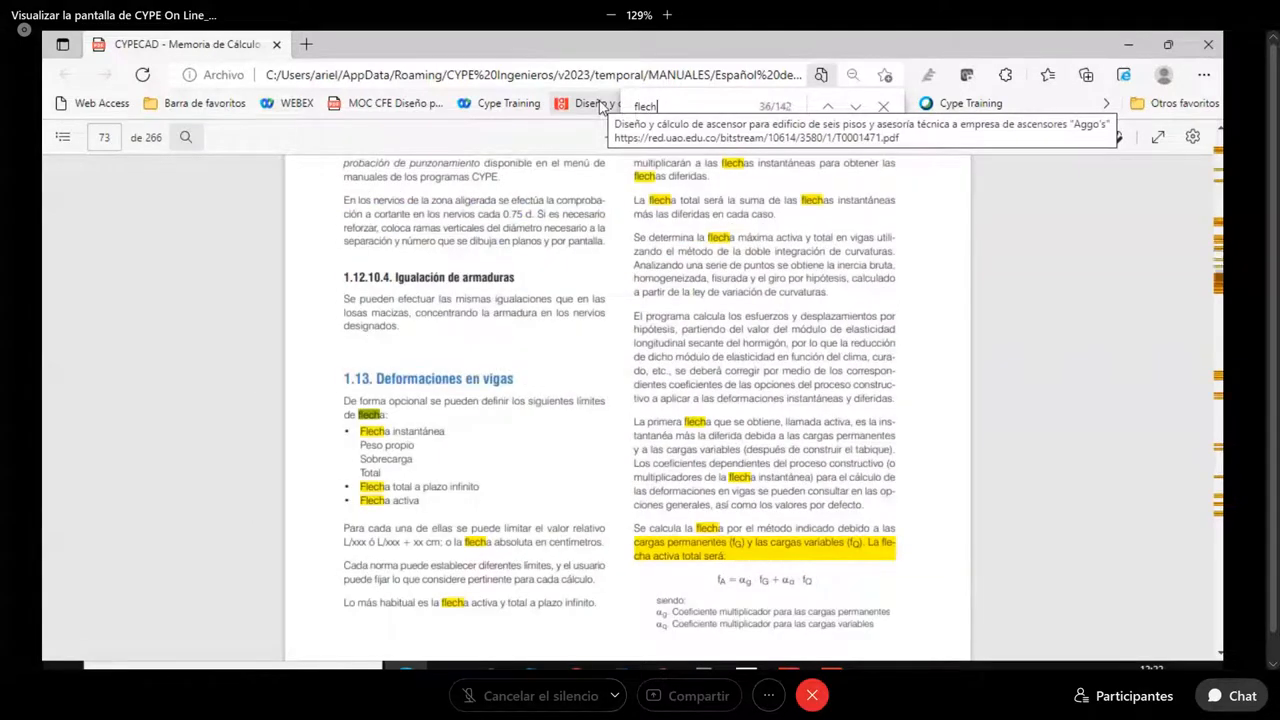
{"action": "type", "text": "a"}
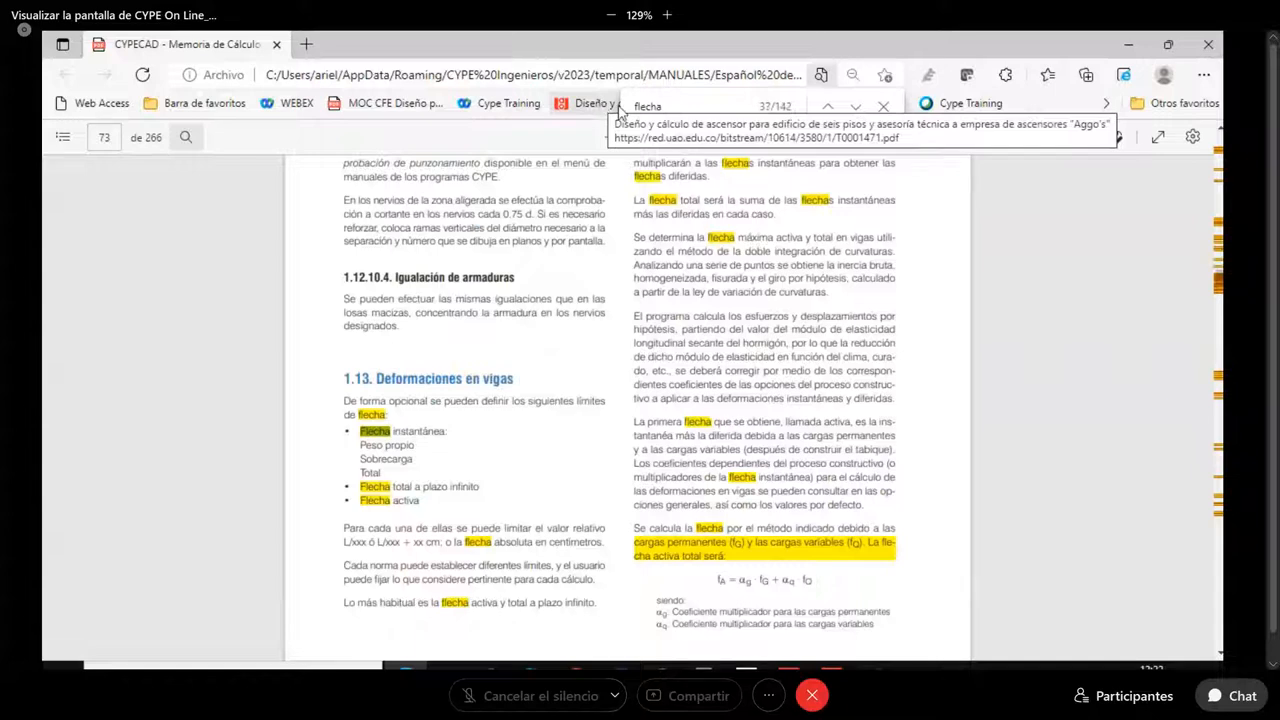
Read the manual's solid slab deflection example from page 73 to page 80, looking for the displacement amplification factors
{"action": "scroll", "coordinate": [748, 370], "scroll_direction": "down", "scroll_amount": 10}
{"action": "scroll", "coordinate": [750, 365], "scroll_direction": "down", "scroll_amount": 10}
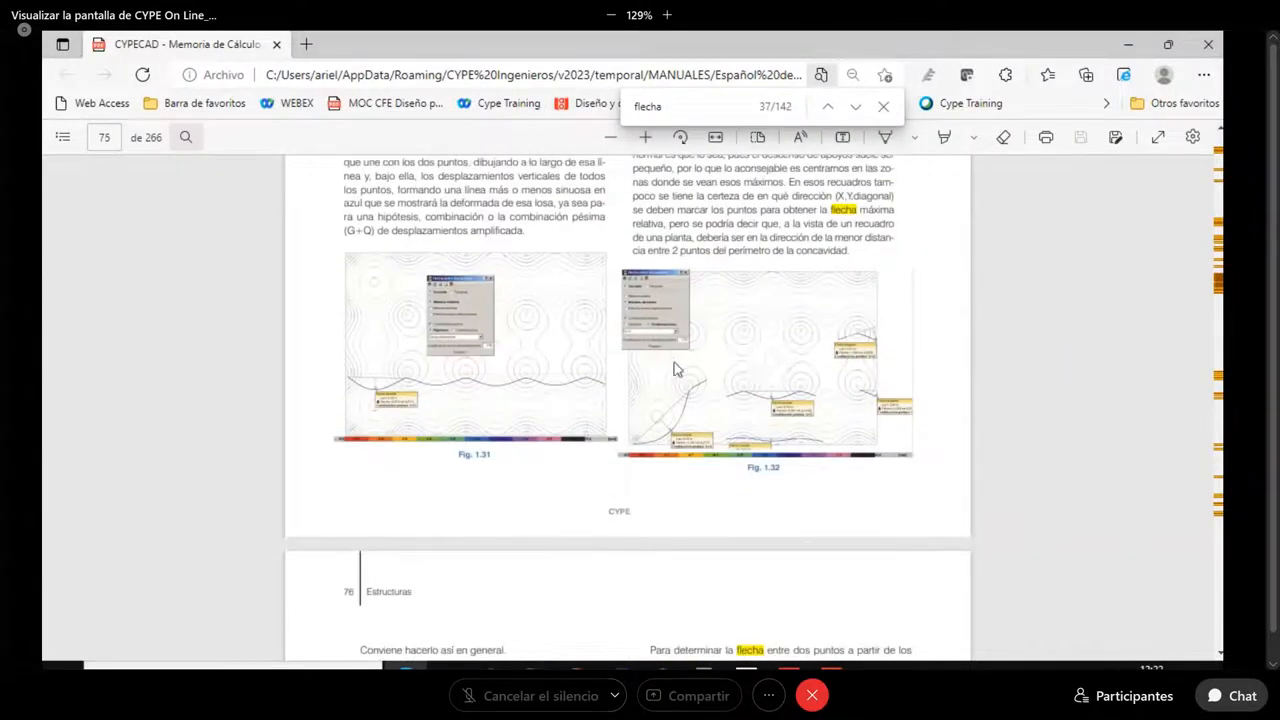
{"action": "scroll", "coordinate": [580, 372], "scroll_direction": "down", "scroll_amount": 5}
{"action": "scroll", "coordinate": [566, 368], "scroll_direction": "down", "scroll_amount": 3}
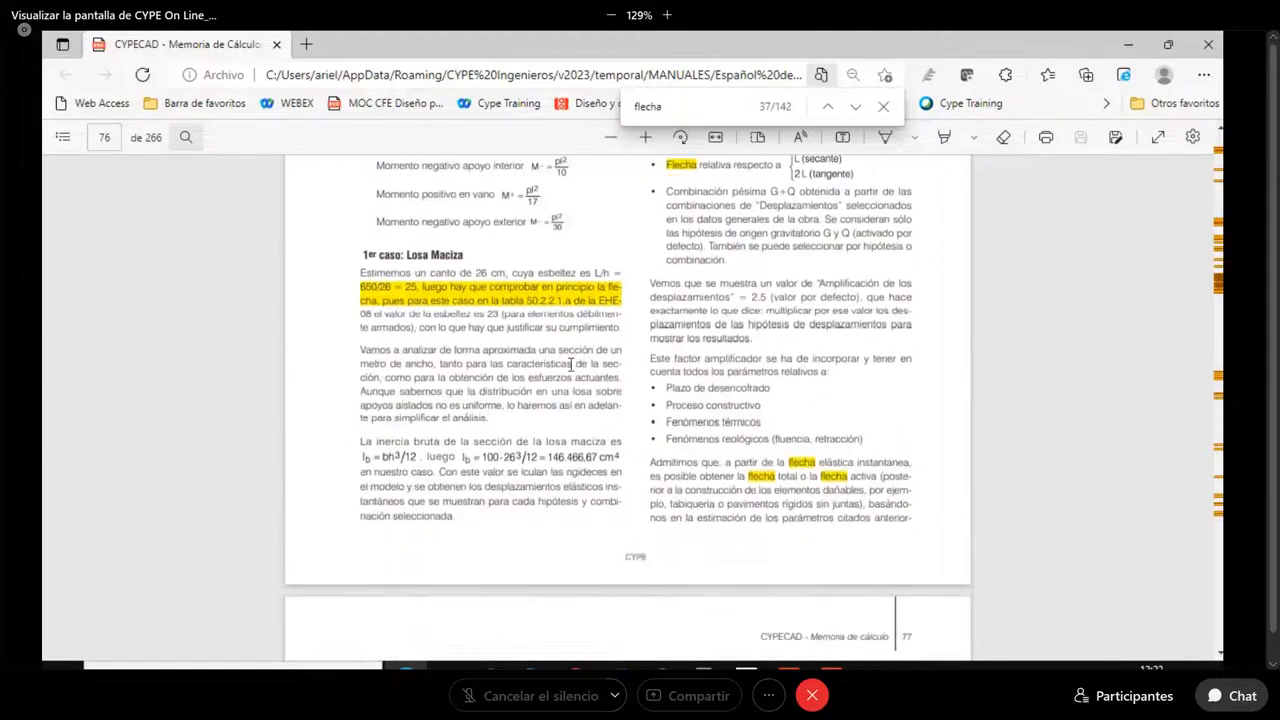
{"action": "scroll", "coordinate": [640, 366], "scroll_direction": "down", "scroll_amount": 5}
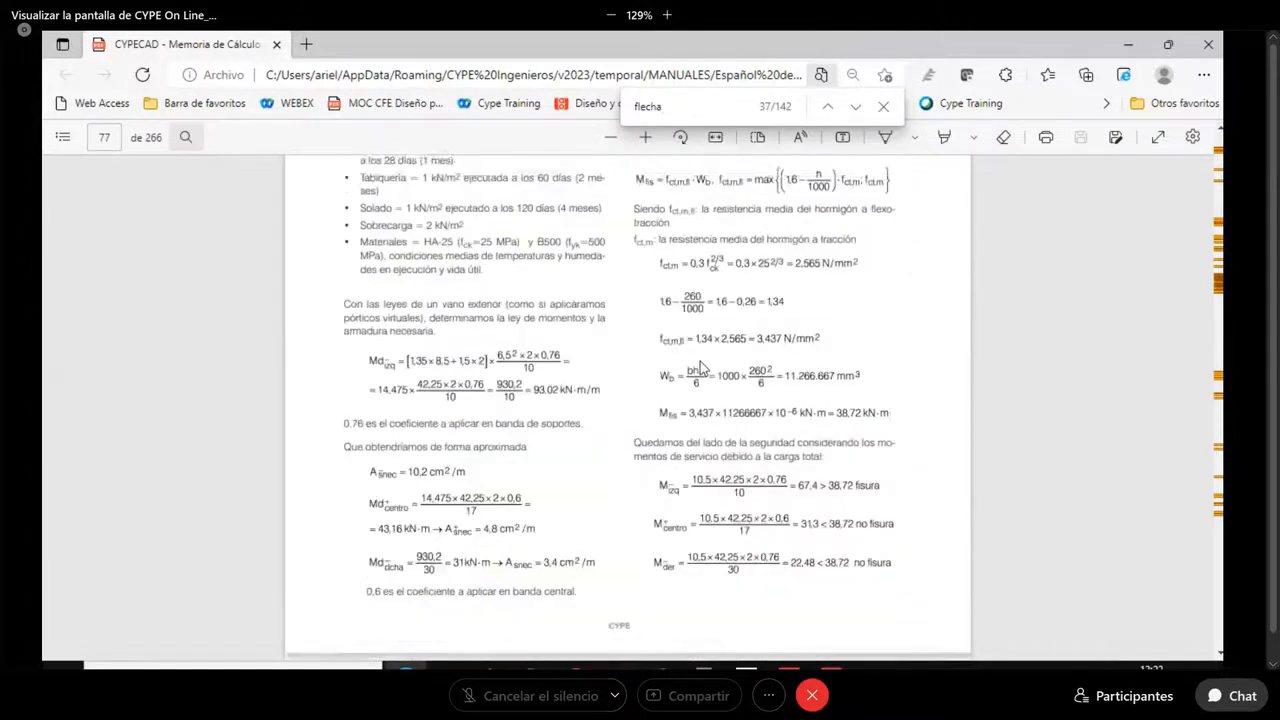
{"action": "scroll", "coordinate": [704, 368], "scroll_direction": "up", "scroll_amount": 4}
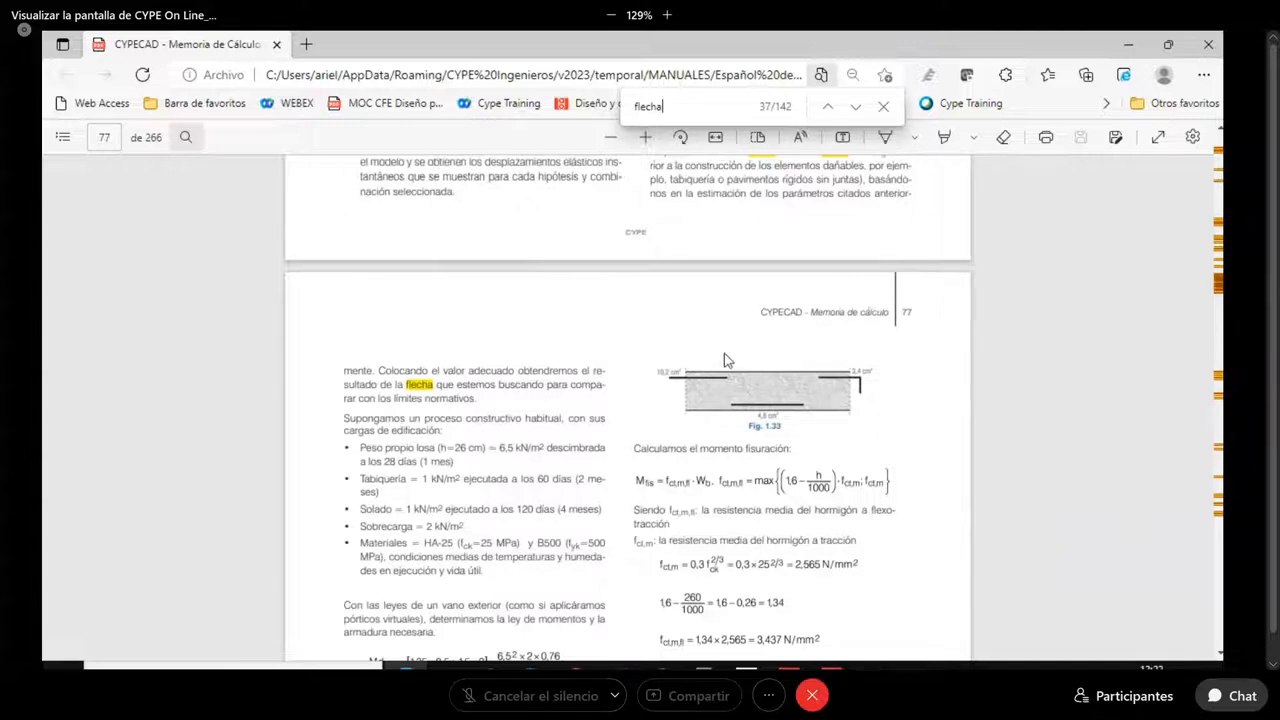
{"action": "scroll", "coordinate": [724, 360], "scroll_direction": "down", "scroll_amount": 7}
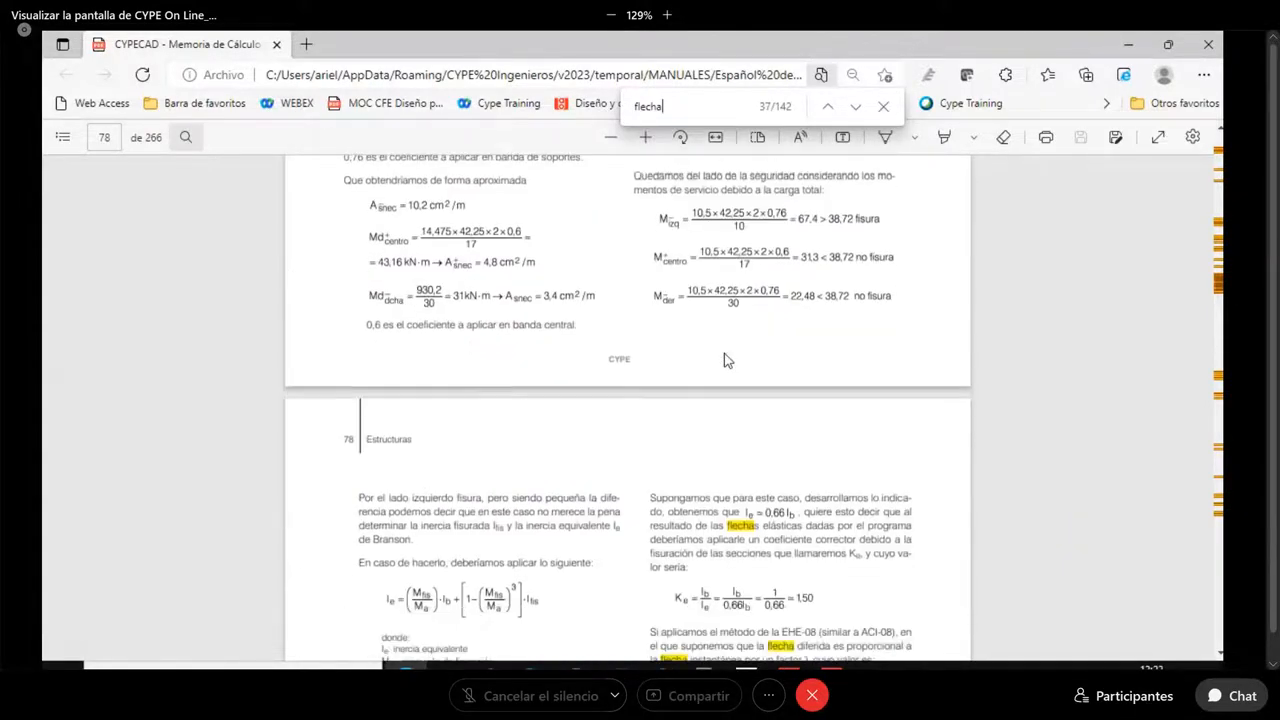
{"action": "scroll", "coordinate": [724, 360], "scroll_direction": "down", "scroll_amount": 5}
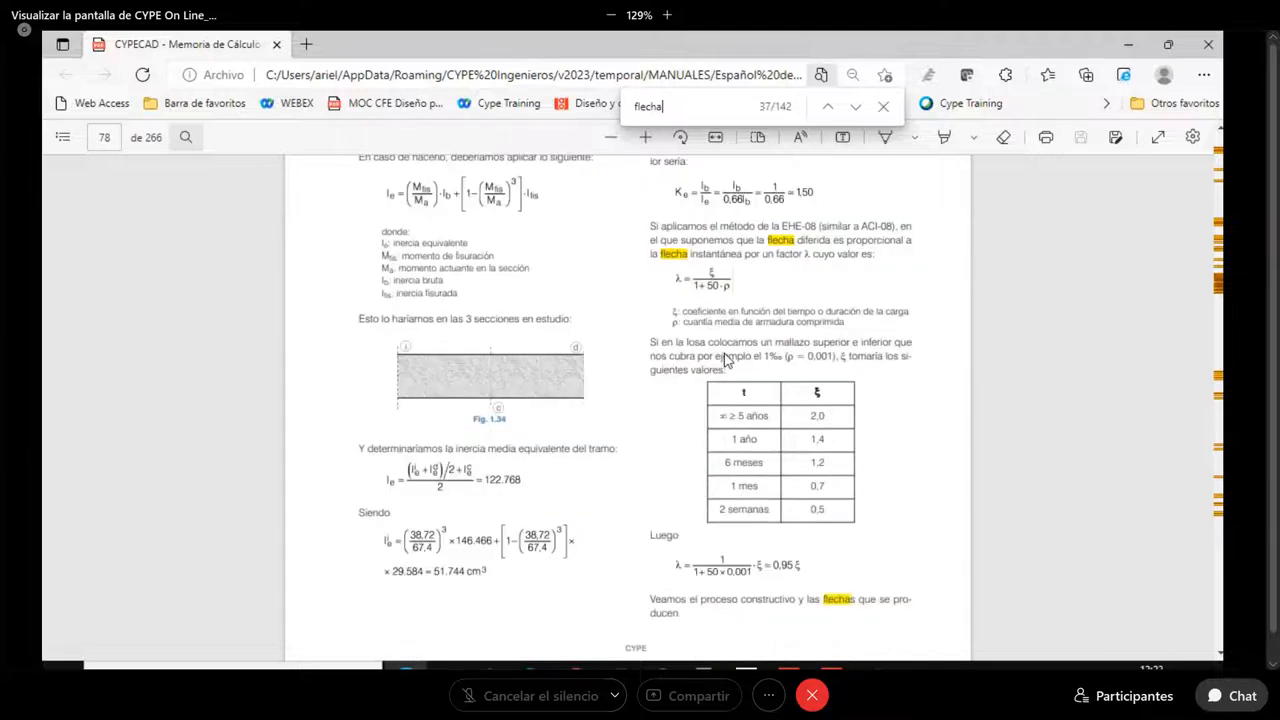
{"action": "scroll", "coordinate": [724, 360], "scroll_direction": "down", "scroll_amount": 7}
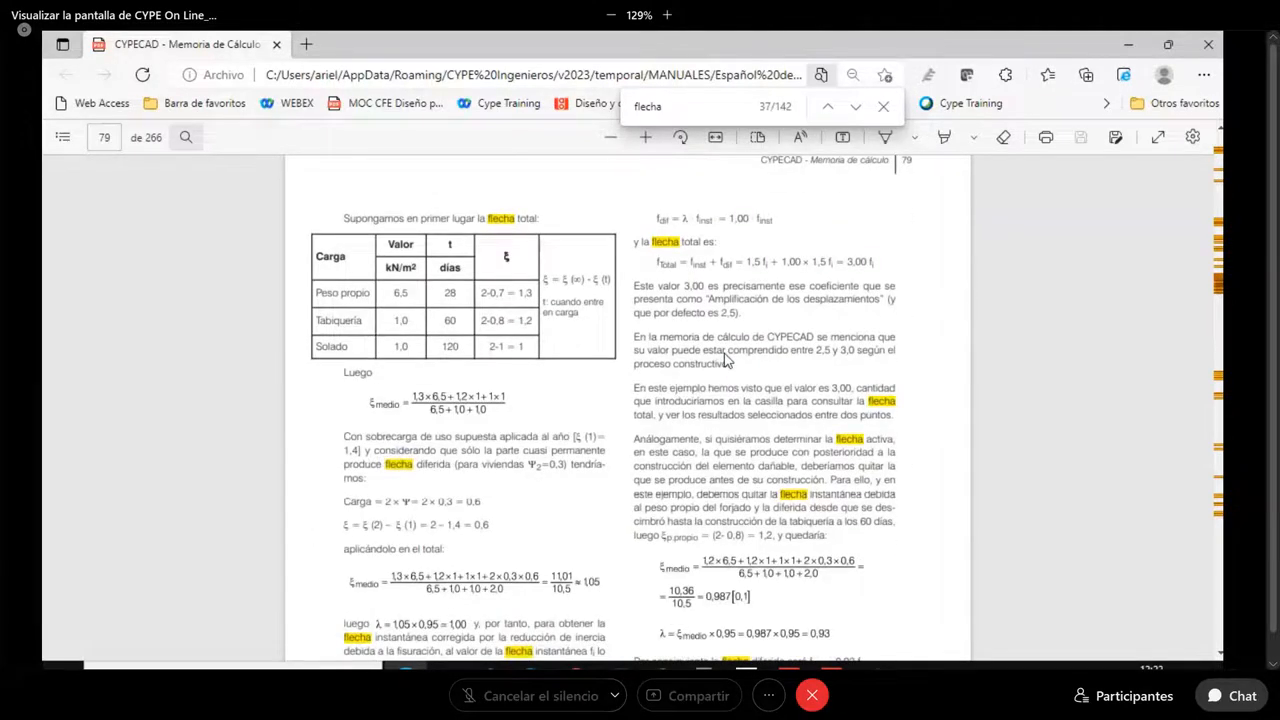
{"action": "scroll", "coordinate": [727, 360], "scroll_direction": "down", "scroll_amount": 10}
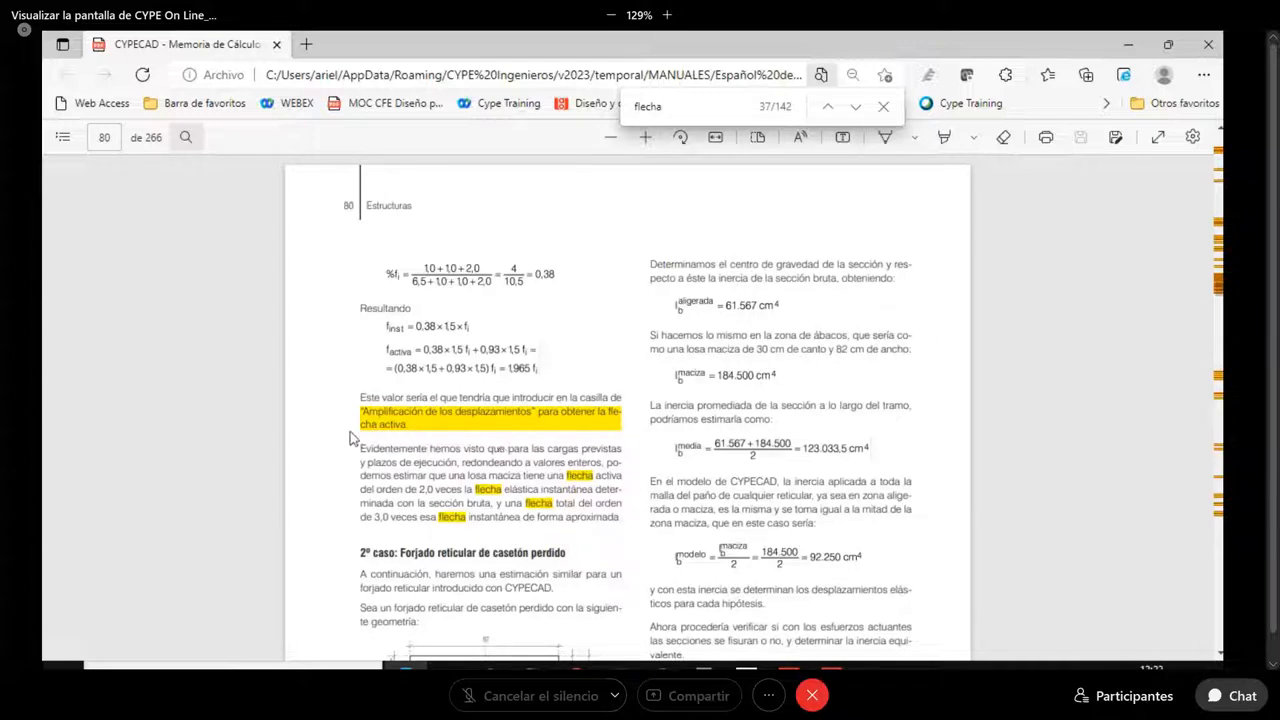
Highlight the page 80 paragraph estimating active and total deflection of a solid slab, and clear the selection
{"action": "scroll", "coordinate": [356, 432], "scroll_direction": "up", "scroll_amount": 1, "text": "ctrl"}
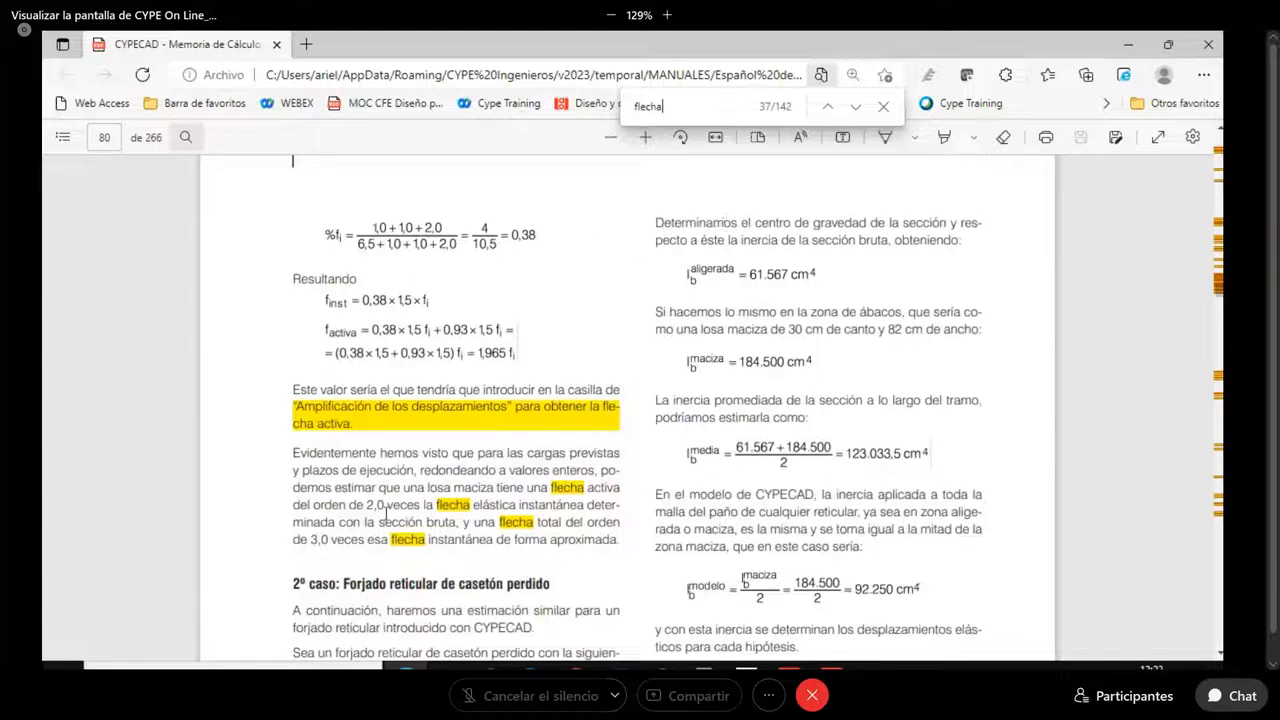
{"action": "left_click_drag", "start_coordinate": [293, 455], "coordinate": [452, 487]}
{"action": "left_click_drag", "start_coordinate": [628, 487], "coordinate": [633, 556]}
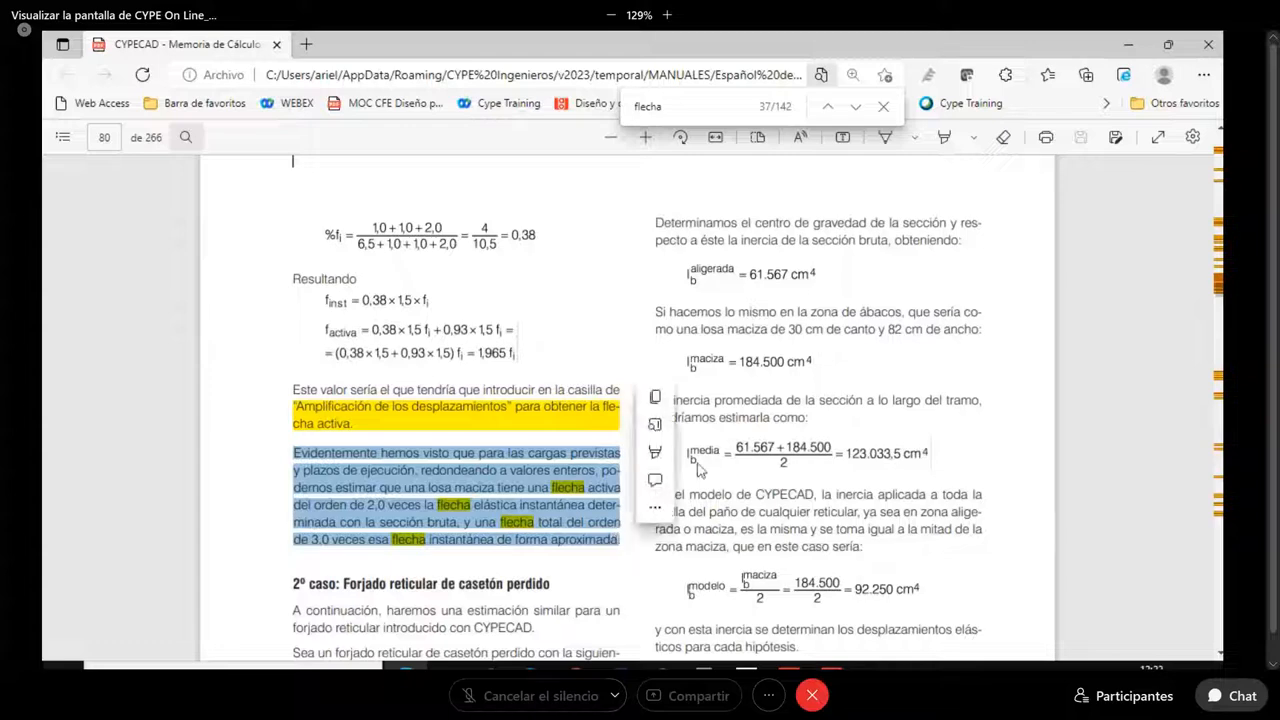
{"action": "left_click", "coordinate": [866, 355]}
Review the waffle slab example (Forjado reticular de casetón perdido) through to the CUADRO RESUMEN table on page 82
{"action": "scroll", "coordinate": [865, 353], "scroll_direction": "down", "scroll_amount": 2}
{"action": "scroll", "coordinate": [865, 353], "scroll_direction": "down", "scroll_amount": 5}
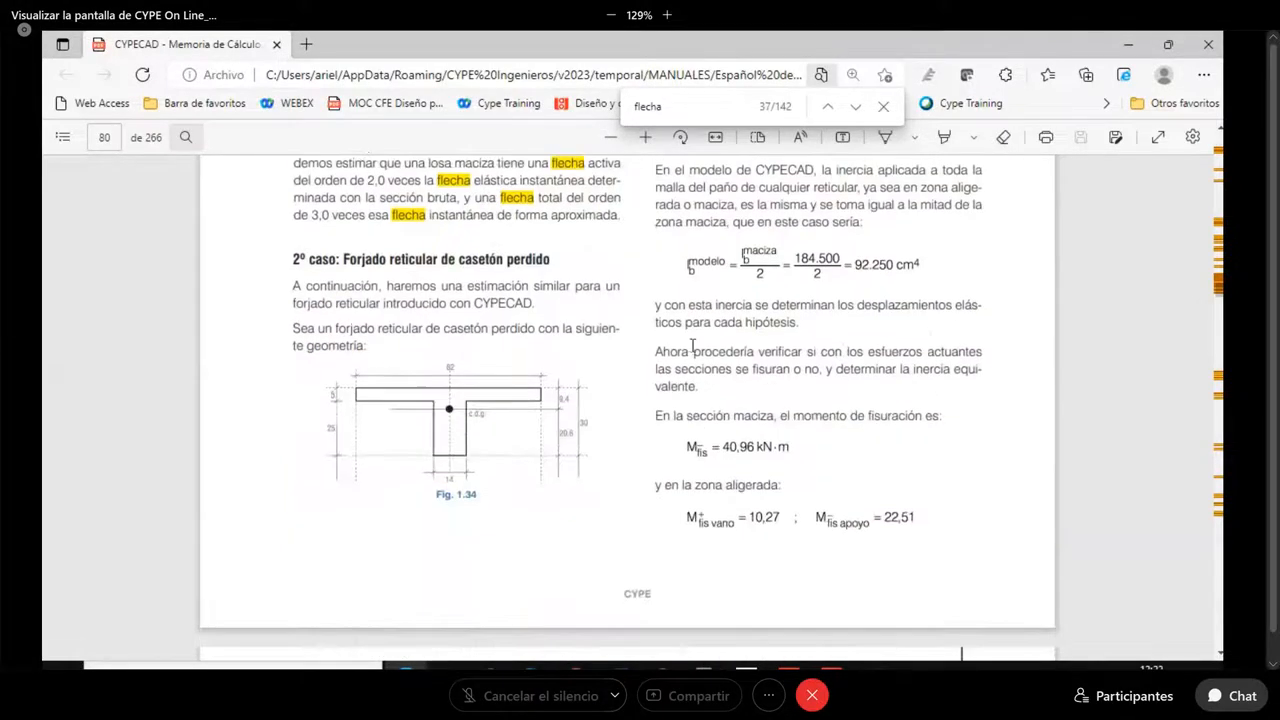
{"action": "scroll", "coordinate": [695, 355], "scroll_direction": "down", "scroll_amount": 3, "text": "ctrl"}
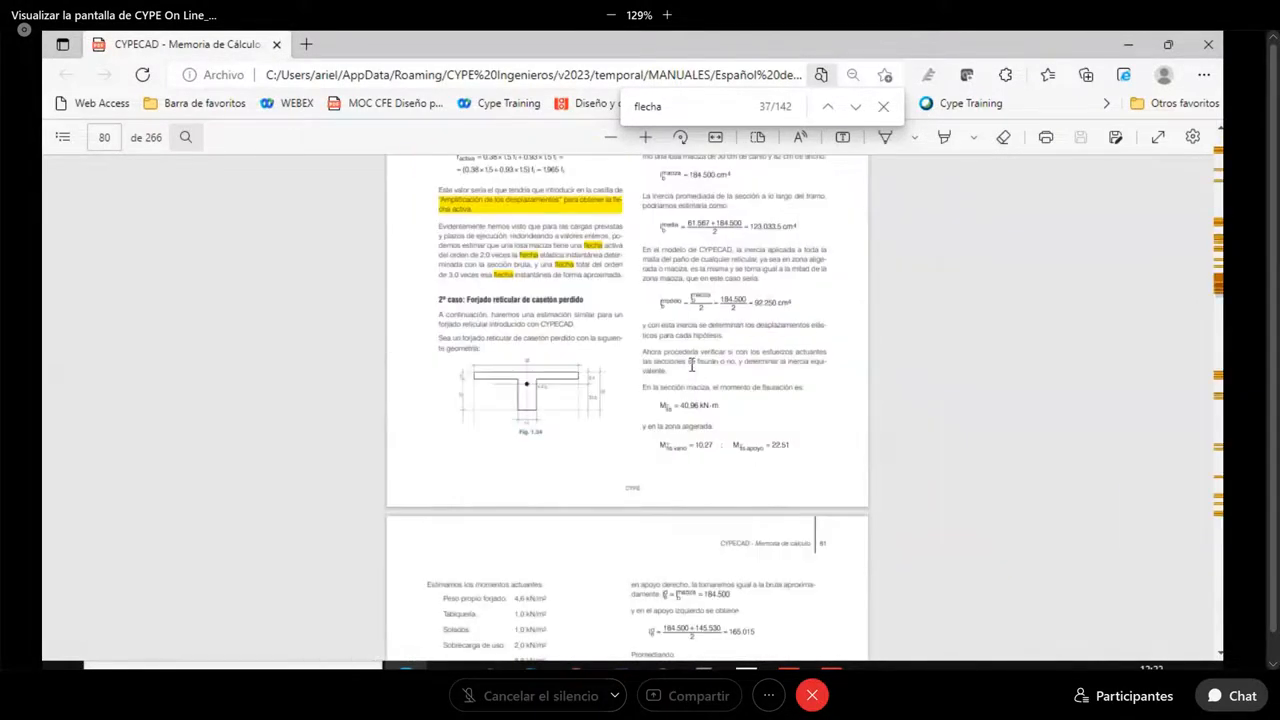
{"action": "scroll", "coordinate": [695, 371], "scroll_direction": "down", "scroll_amount": 4}
{"action": "scroll", "coordinate": [689, 370], "scroll_direction": "down", "scroll_amount": 7}
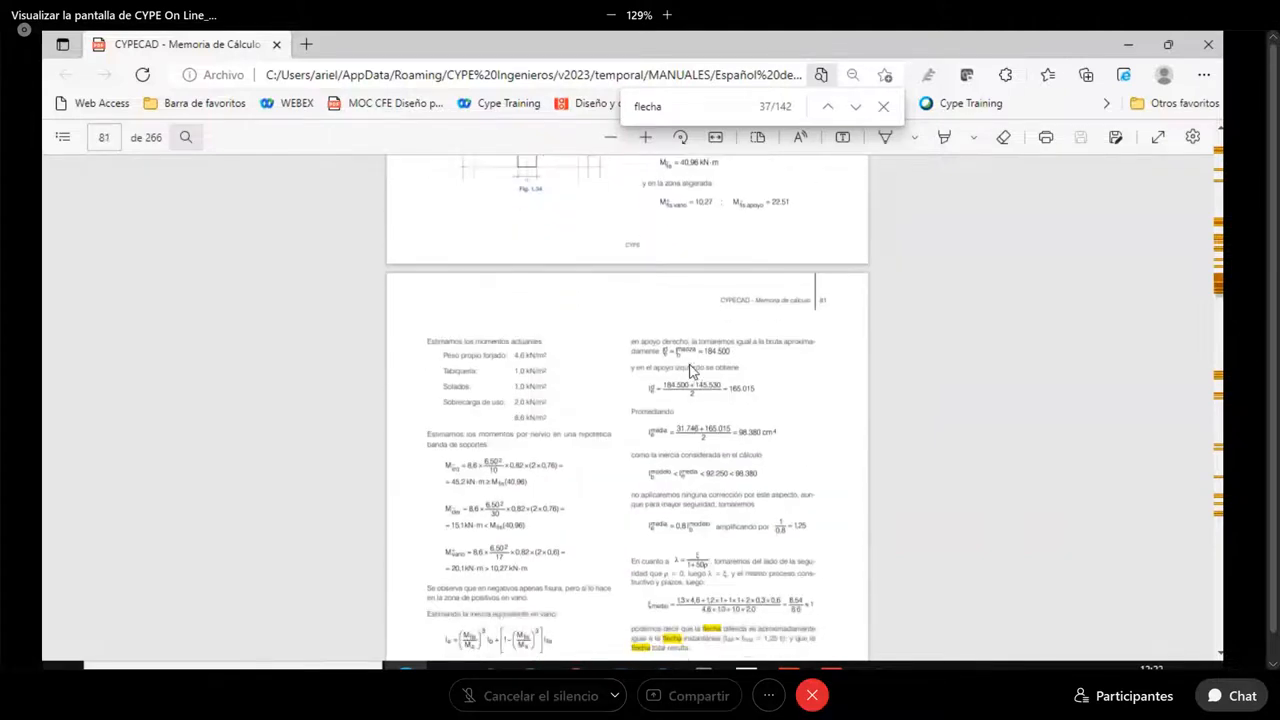
{"action": "scroll", "coordinate": [689, 370], "scroll_direction": "down", "scroll_amount": 2}
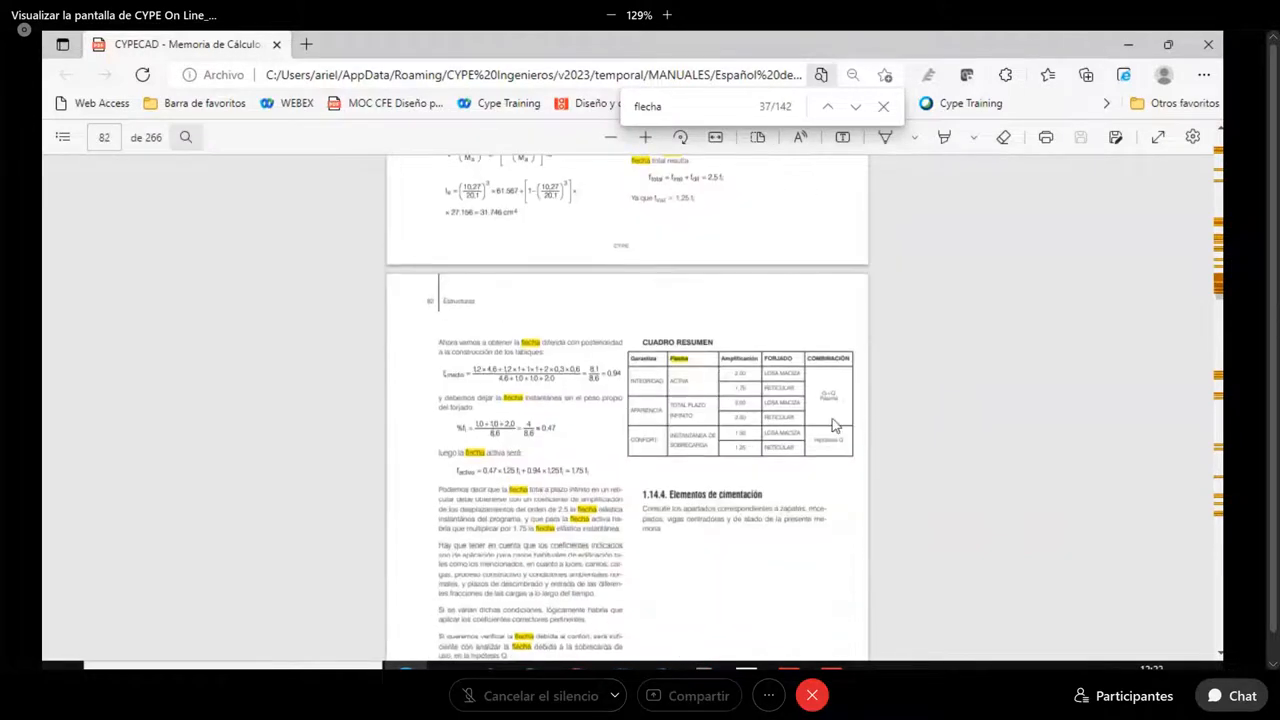
{"action": "scroll", "coordinate": [831, 421], "scroll_direction": "down", "scroll_amount": 1}
{"action": "scroll", "coordinate": [831, 421], "scroll_direction": "up", "scroll_amount": 2, "text": "ctrl"}
{"action": "scroll", "coordinate": [831, 421], "scroll_direction": "up", "scroll_amount": 2, "text": "ctrl"}
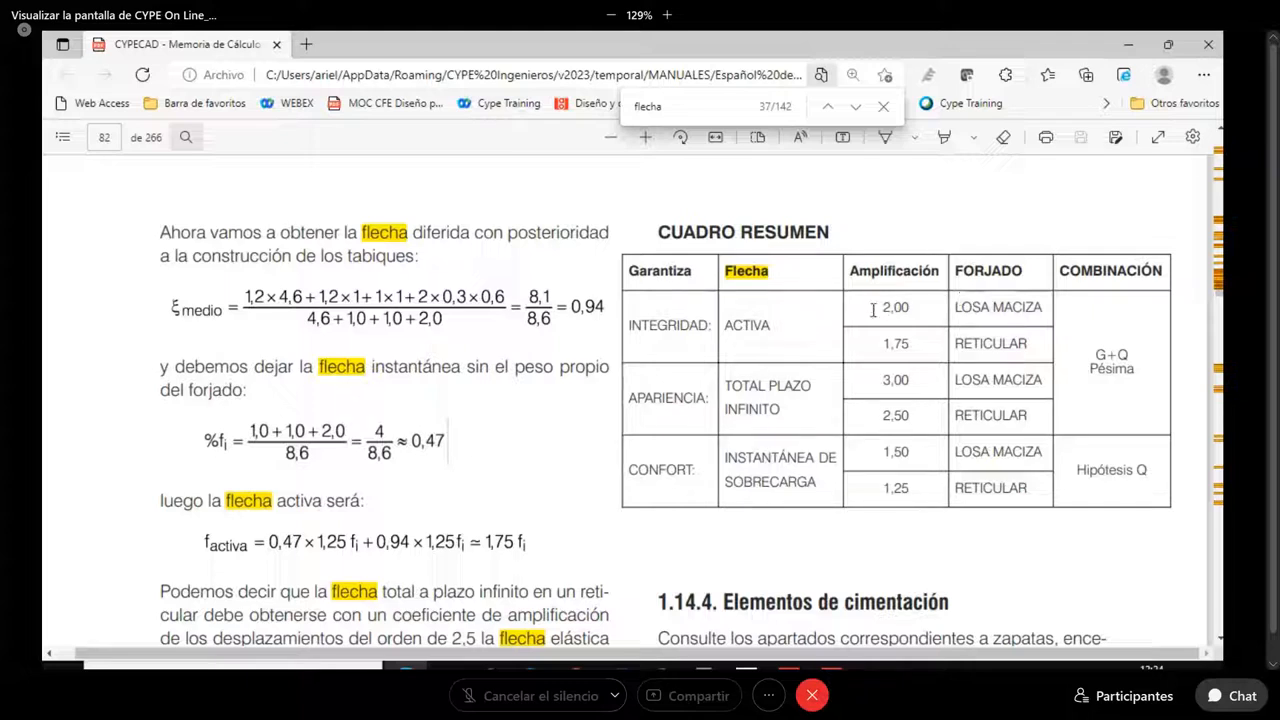
Point out the amplification factors 2,00 and 1,25 and the APARIENCIA entry in the CUADRO RESUMEN table by selecting them
{"action": "left_click_drag", "start_coordinate": [883, 311], "coordinate": [912, 309]}
{"action": "left_click_drag", "start_coordinate": [881, 487], "coordinate": [912, 487]}
{"action": "left_click", "coordinate": [887, 388]}
{"action": "left_click_drag", "start_coordinate": [628, 398], "coordinate": [709, 399]}
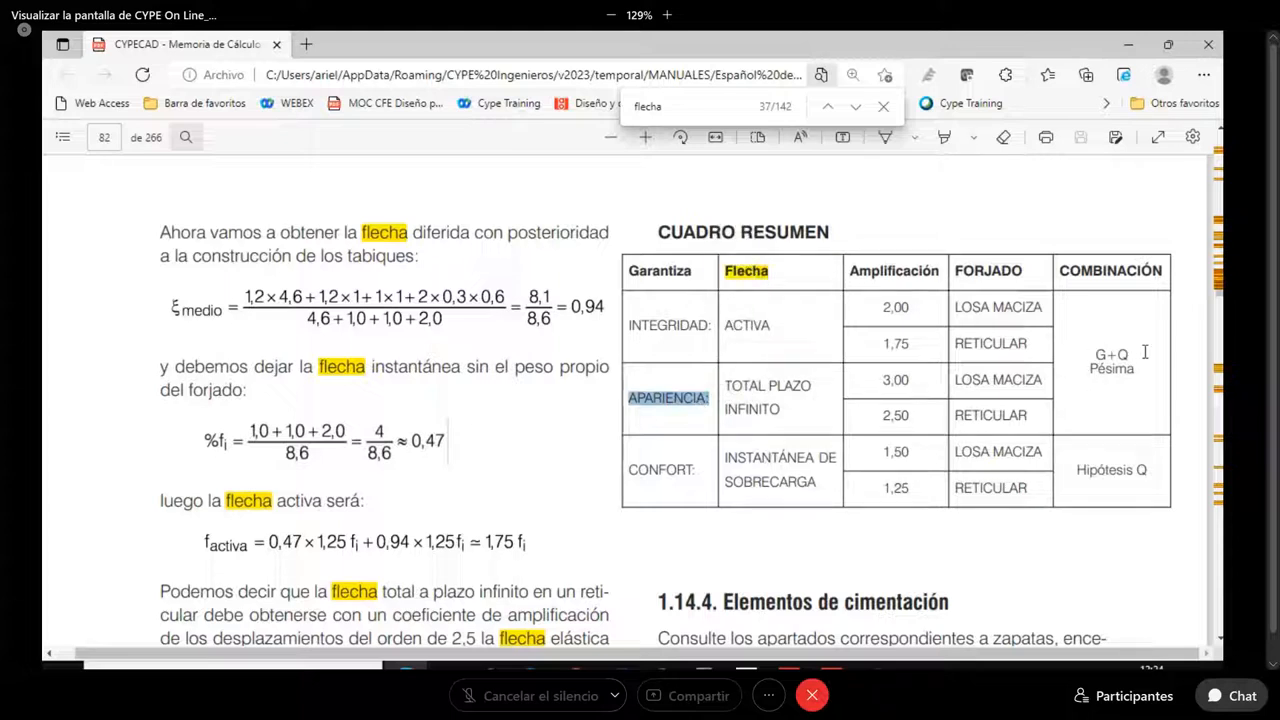
Point out the amplification factor 2,50 and its RETICULAR entry in the CUADRO RESUMEN table, and clear the selection
{"action": "left_click_drag", "start_coordinate": [906, 415], "coordinate": [875, 413]}
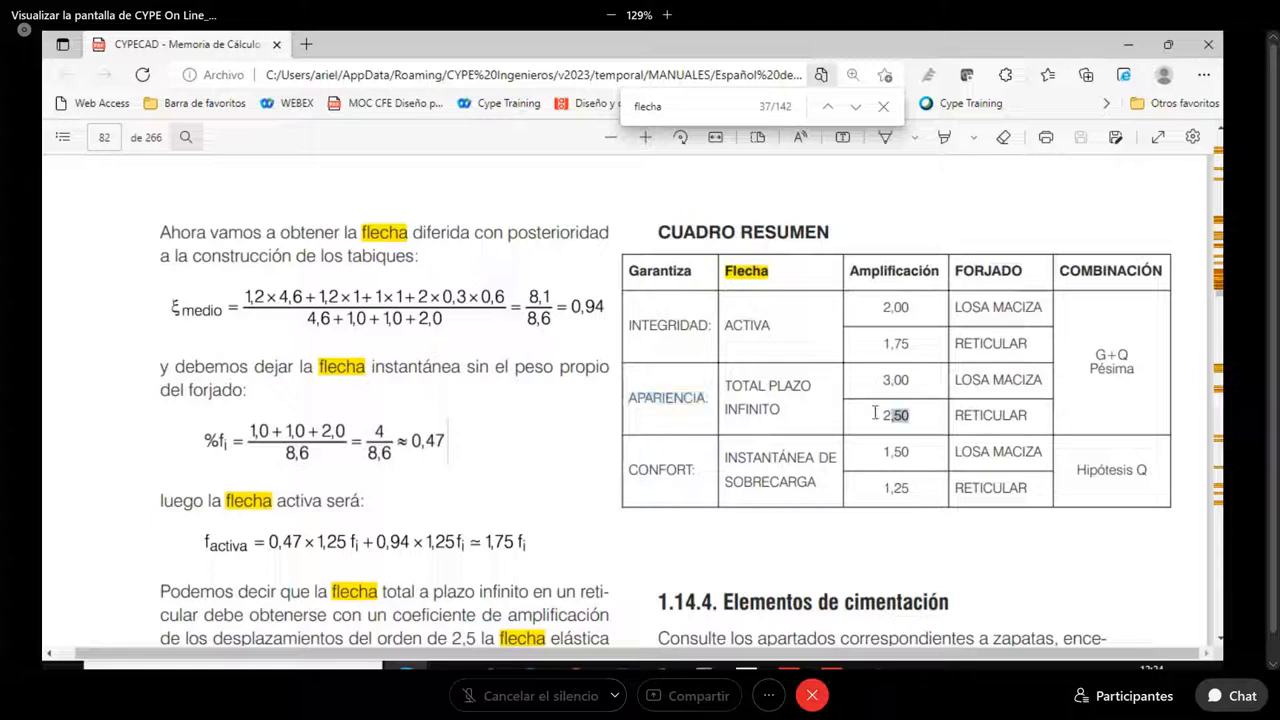
{"action": "left_click", "coordinate": [925, 380]}
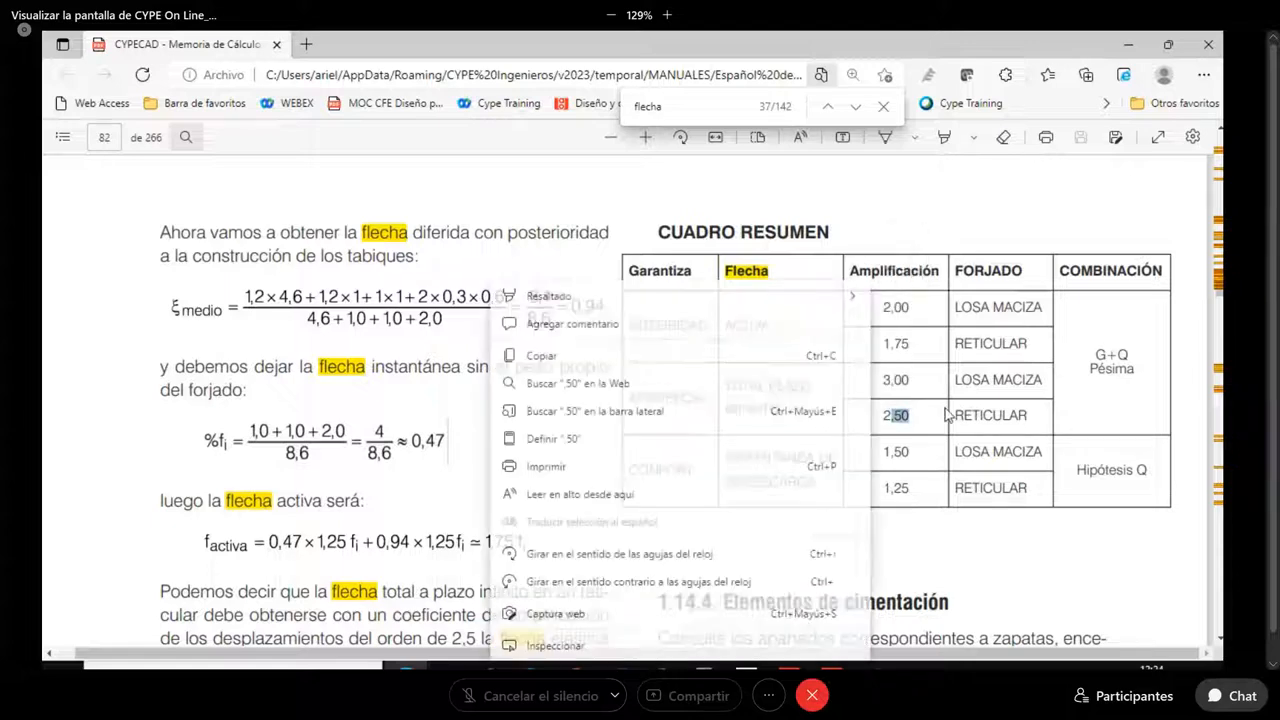
{"action": "left_click_drag", "start_coordinate": [989, 413], "coordinate": [963, 384]}
{"action": "left_click", "coordinate": [1065, 445]}
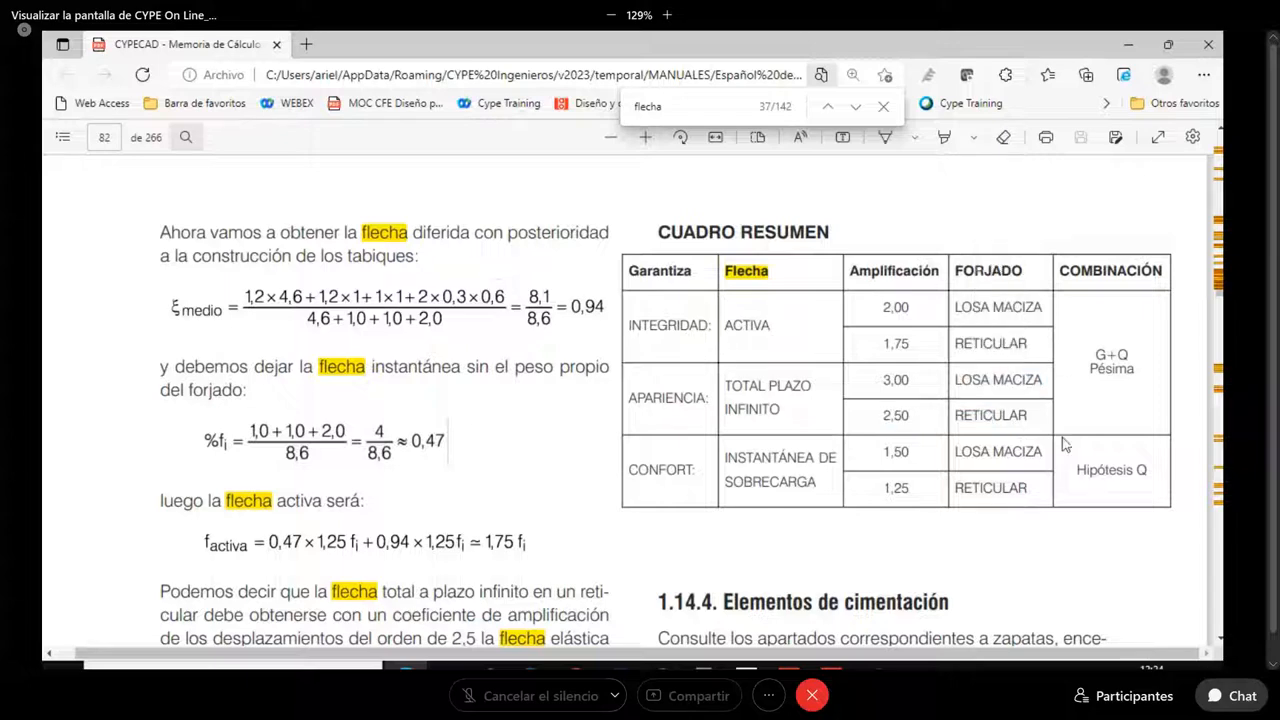
Switch back to CYPECAD and measure the secant deflection diagonally between columns C23 and C50 of the middle slab
{"action": "mouse_move", "coordinate": [832, 666]}
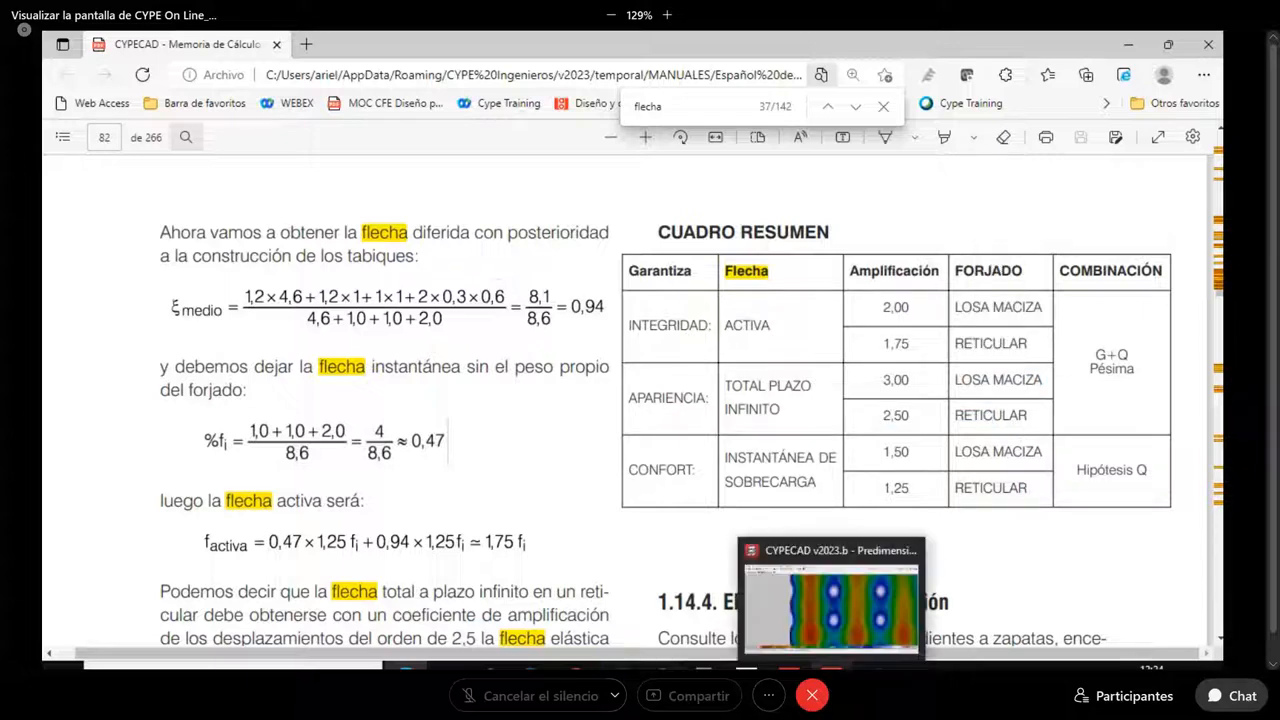
{"action": "left_click", "coordinate": [831, 605]}
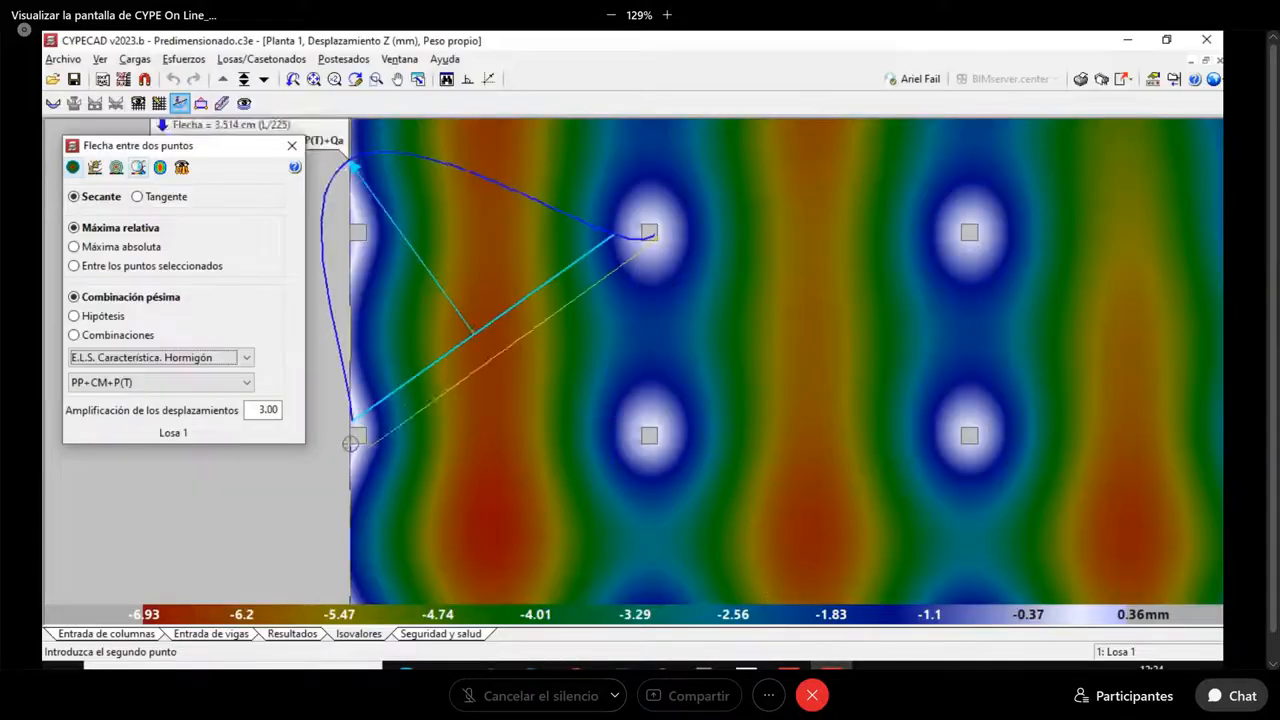
{"action": "scroll", "coordinate": [570, 376], "scroll_direction": "down", "scroll_amount": 1}
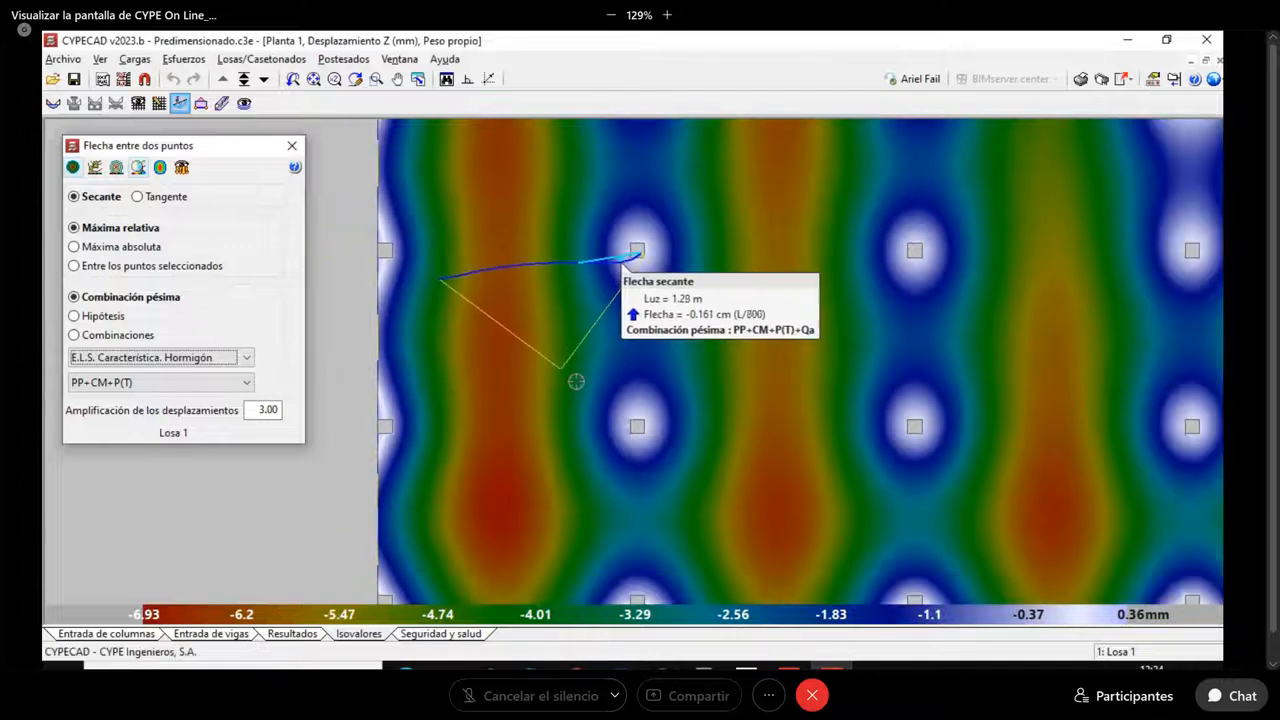
{"action": "scroll", "coordinate": [576, 381], "scroll_direction": "down", "scroll_amount": 2}
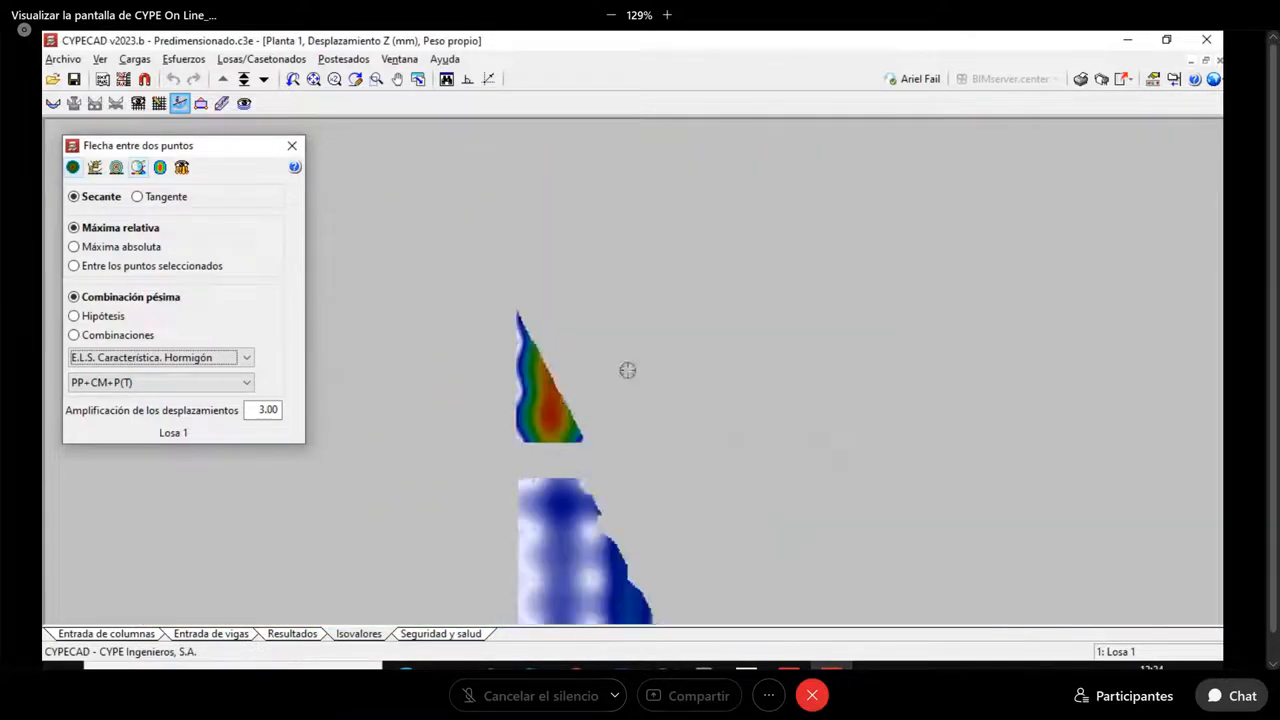
{"action": "scroll", "coordinate": [600, 343], "scroll_direction": "up", "scroll_amount": 1}
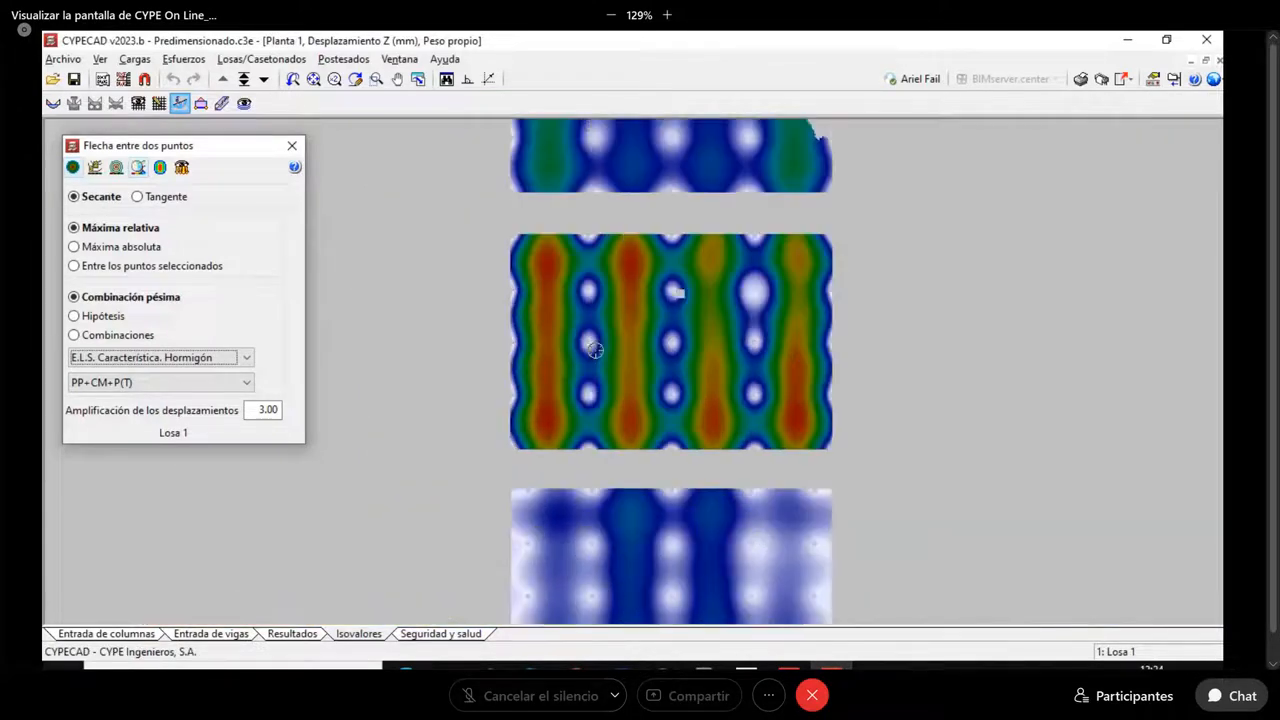
{"action": "scroll", "coordinate": [596, 350], "scroll_direction": "up", "scroll_amount": 1}
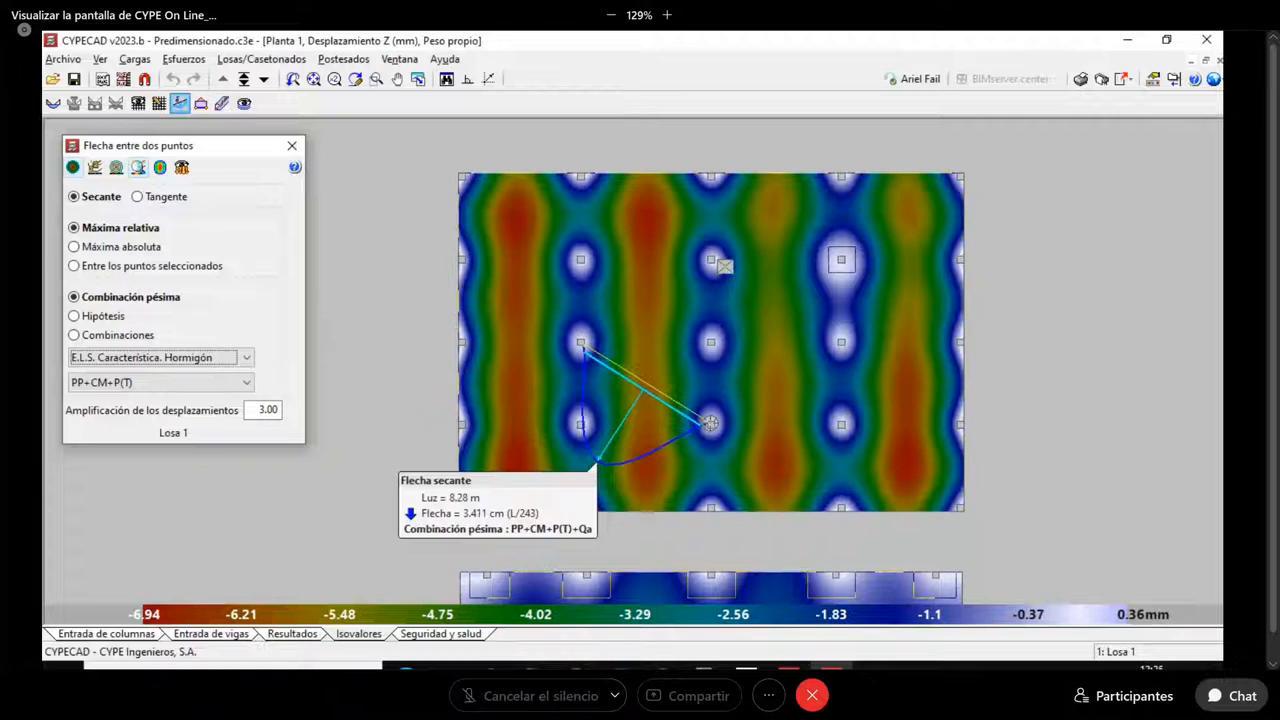
{"action": "scroll", "coordinate": [640, 387], "scroll_direction": "up", "scroll_amount": 3}
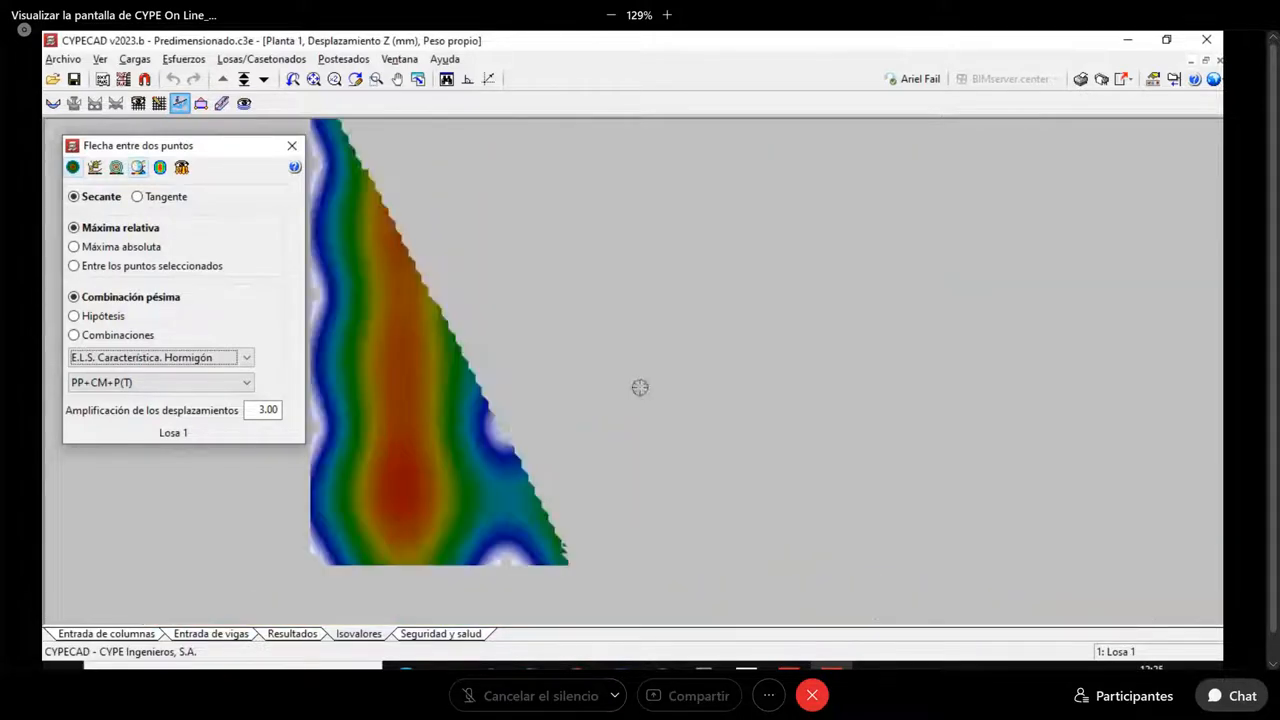
{"action": "scroll", "coordinate": [640, 387], "scroll_direction": "up", "scroll_amount": 1}
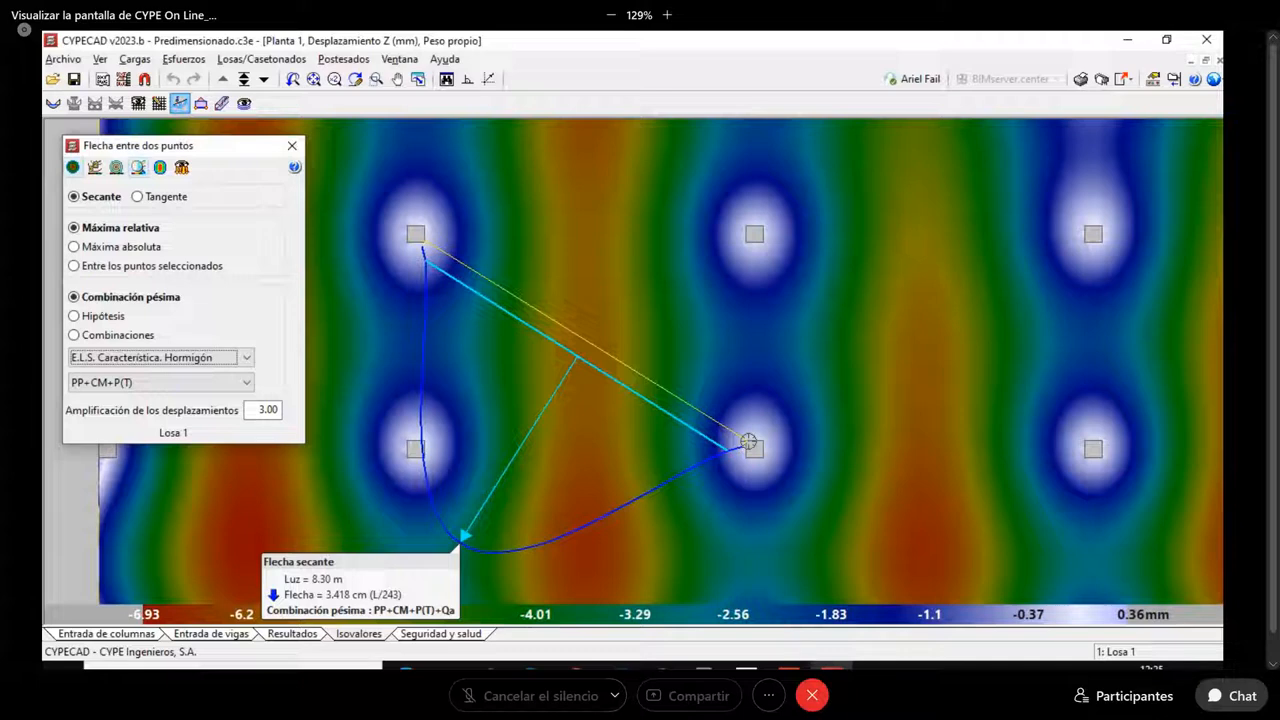
{"action": "scroll", "coordinate": [749, 441], "scroll_direction": "down", "scroll_amount": 1}
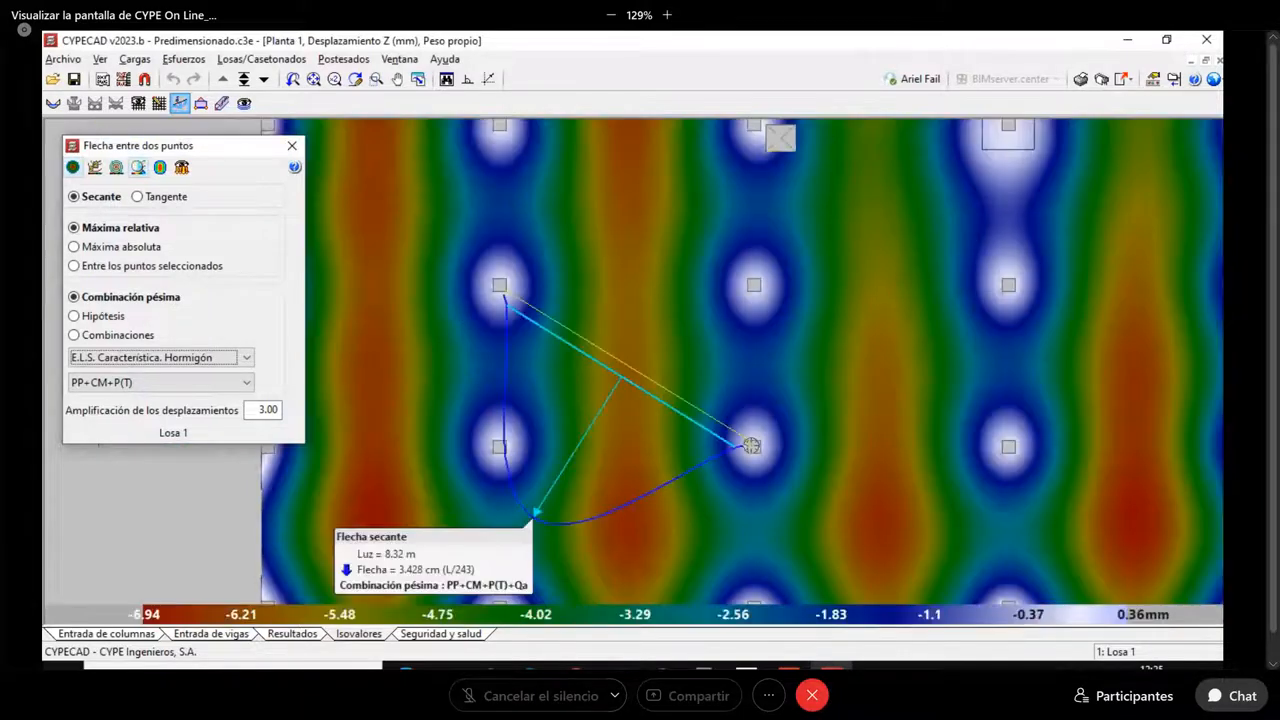
{"action": "scroll", "coordinate": [751, 446], "scroll_direction": "down", "scroll_amount": 1}
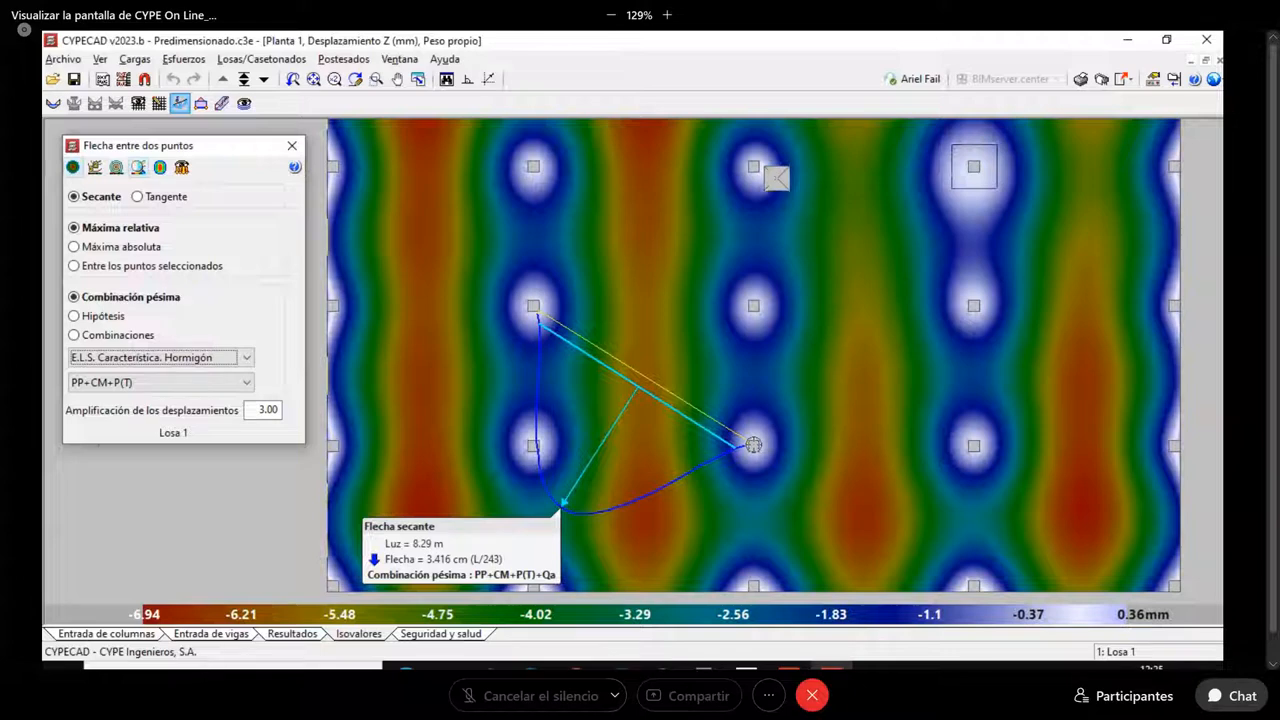
{"action": "middle_click_drag", "start_coordinate": [1018, 354], "coordinate": [839, 349]}
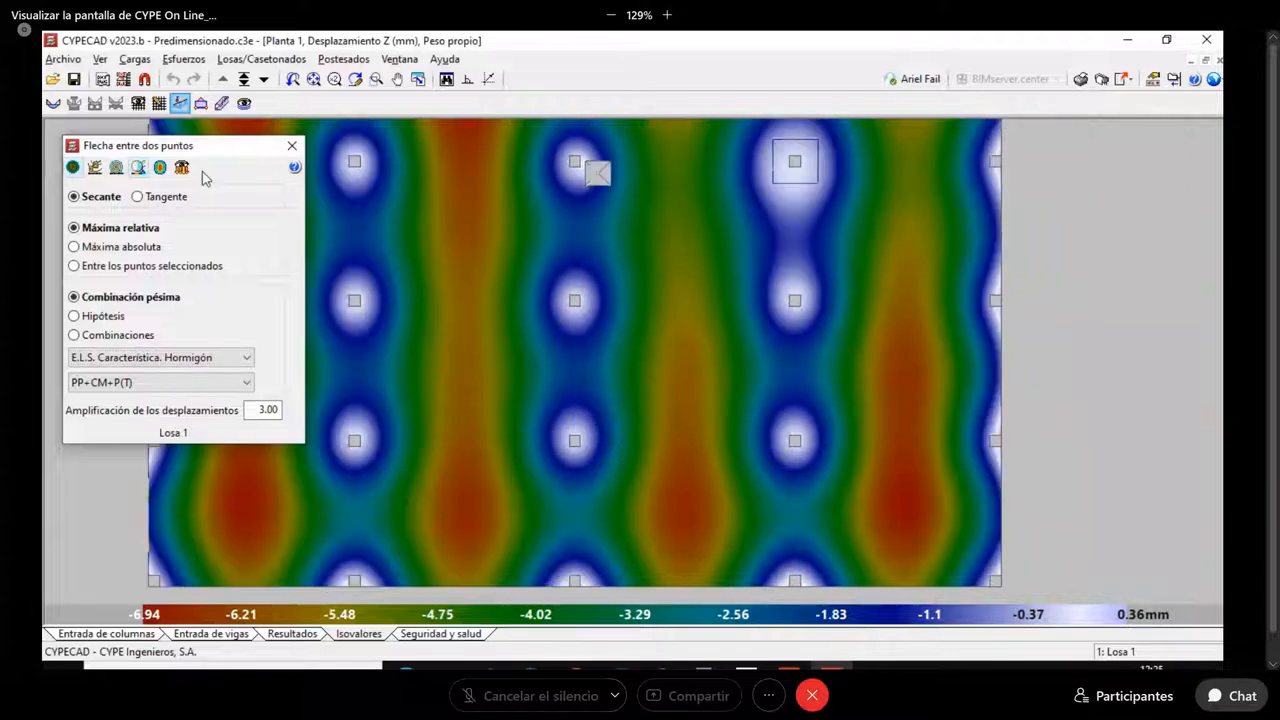
Close the Flecha entre dos puntos settings and examine the vertical displacement isovalues around the middle slab's columns
{"action": "mouse_move", "coordinate": [138, 200]}
{"action": "left_click", "coordinate": [293, 146]}
{"action": "scroll", "coordinate": [568, 398], "scroll_direction": "down", "scroll_amount": 3}
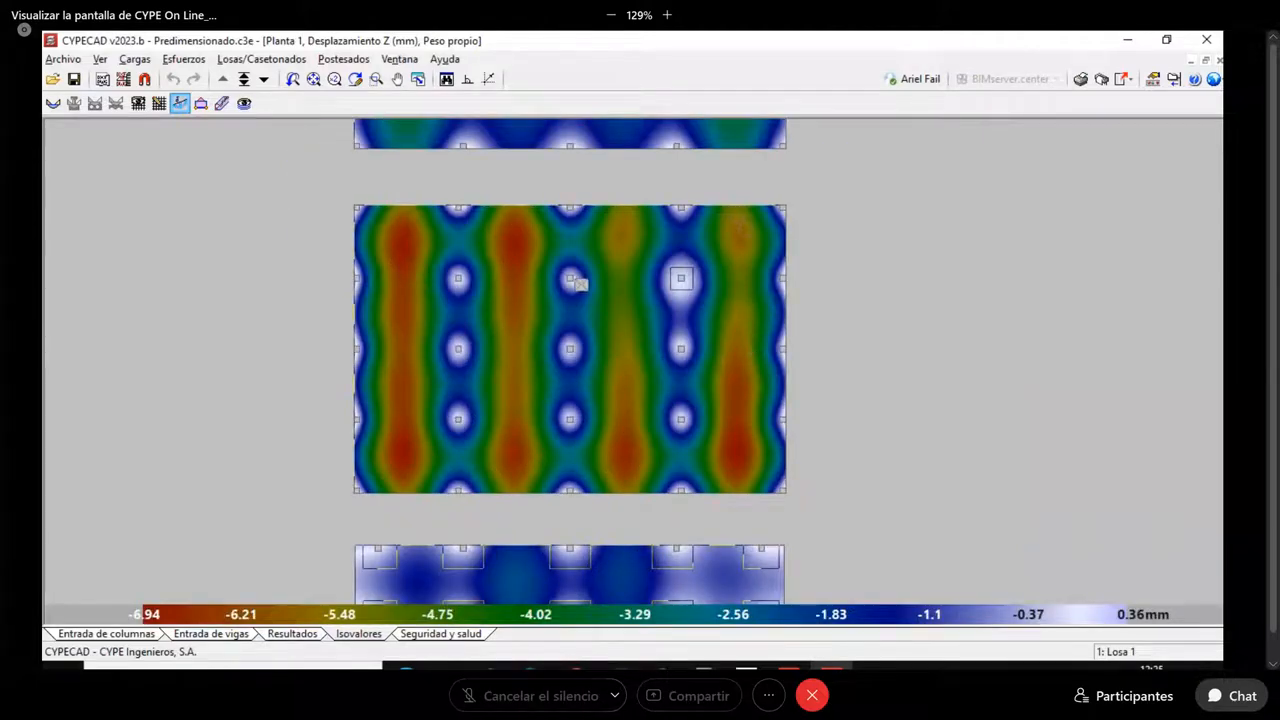
{"action": "scroll", "coordinate": [738, 215], "scroll_direction": "up", "scroll_amount": 1}
{"action": "scroll", "coordinate": [771, 226], "scroll_direction": "up", "scroll_amount": 2}
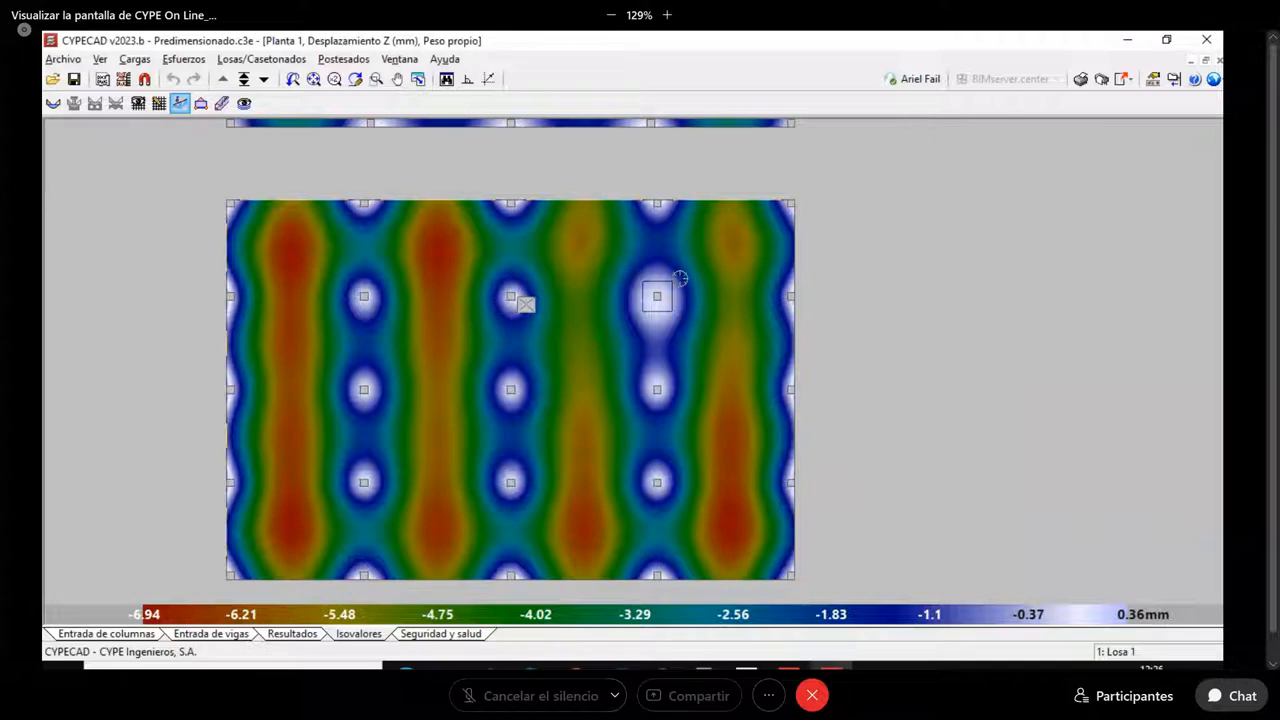
{"action": "scroll", "coordinate": [690, 249], "scroll_direction": "up", "scroll_amount": 1}
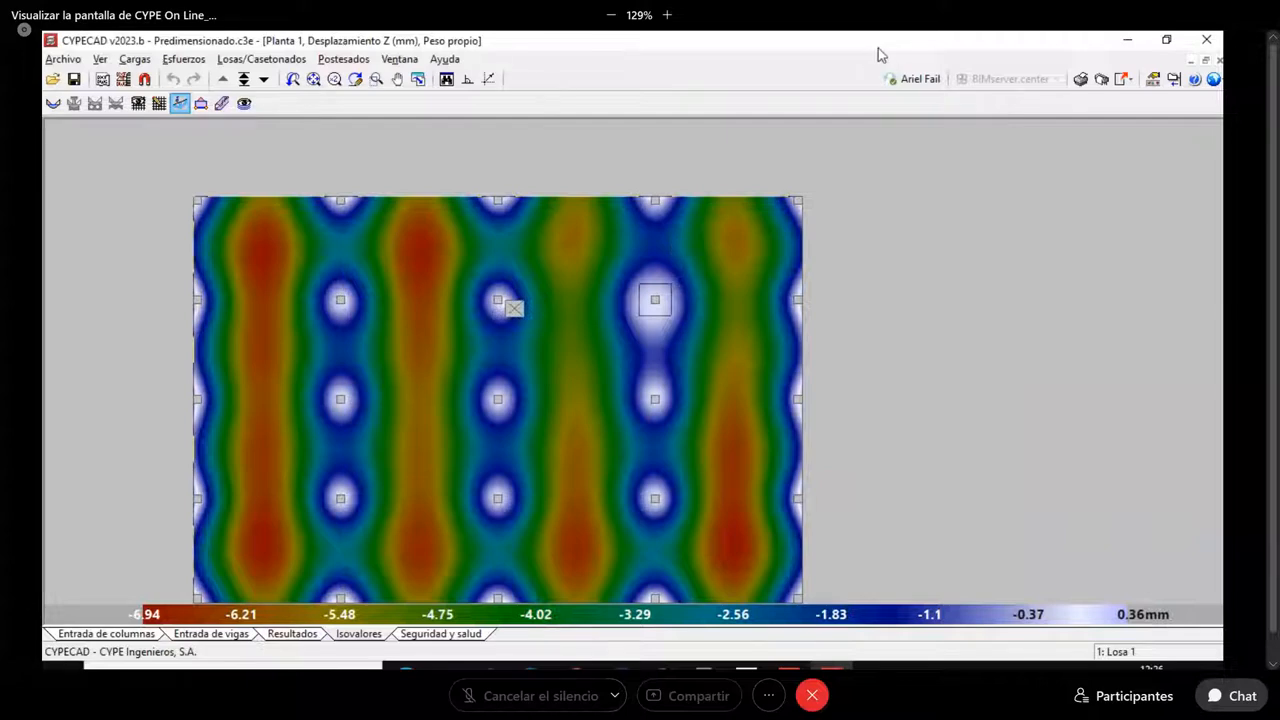
Circle the drop-panel column C39 and column C22 on the displacement plot for comparison, and clear the annotations
{"action": "mouse_move", "coordinate": [631, 301]}
{"action": "left_mouse_down"}
{"action": "mouse_move", "coordinate": [683, 282]}
{"action": "mouse_move", "coordinate": [667, 323]}
{"action": "mouse_move", "coordinate": [624, 244]}
{"action": "left_mouse_up"}
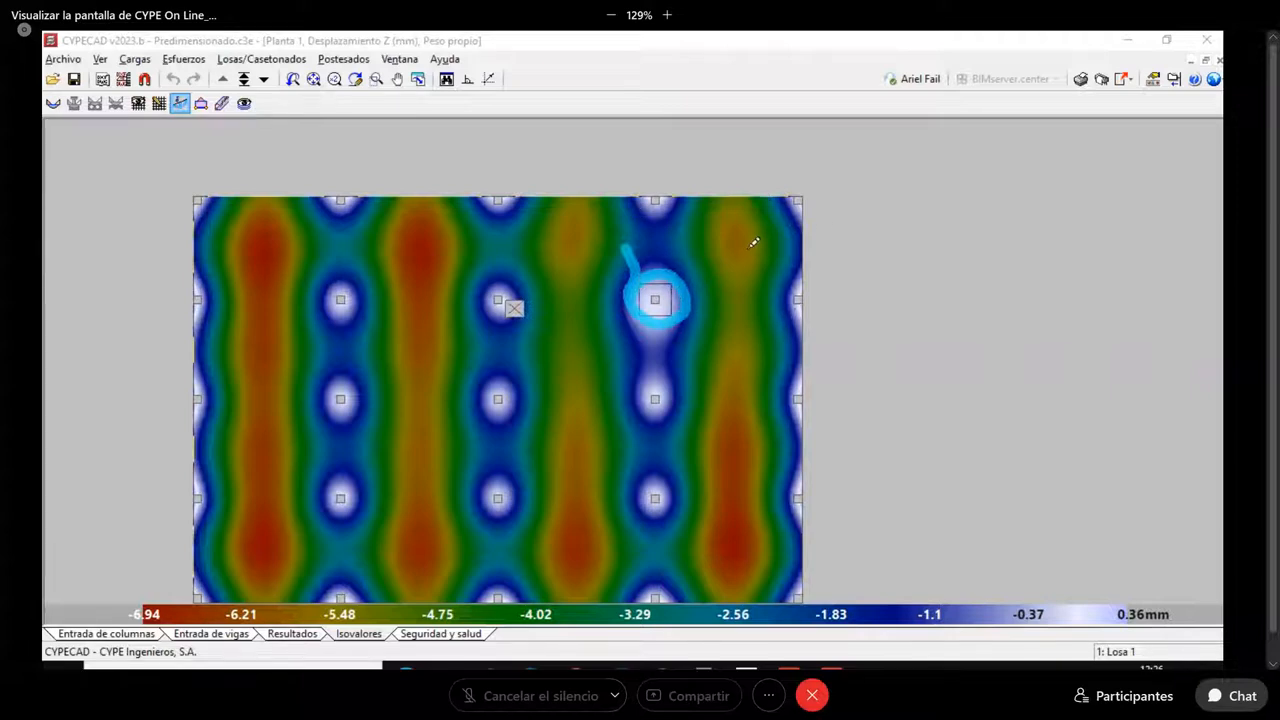
{"action": "left_click_drag", "start_coordinate": [358, 309], "coordinate": [342, 304]}
{"action": "key", "text": "Escape"}
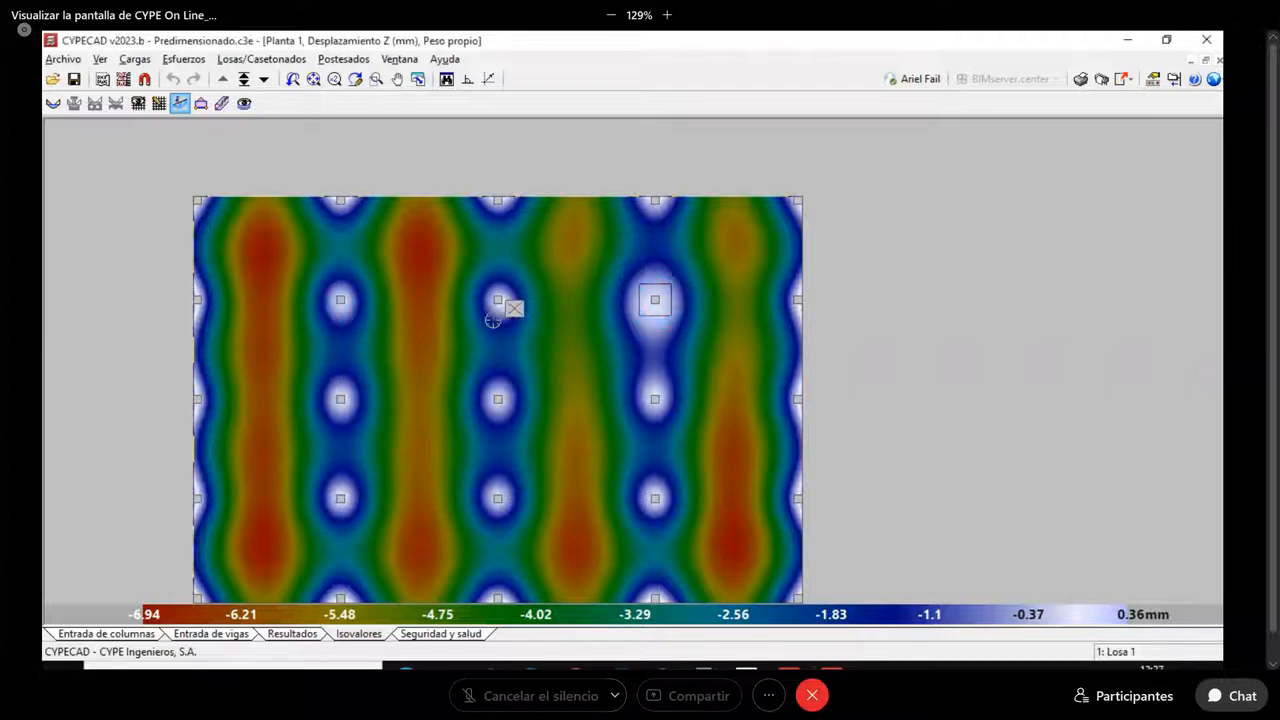
Measure the two-point deflection from corner column C17 to C22, and from drop-panel column C39 to corner column C34
{"action": "left_click", "coordinate": [180, 103]}
{"action": "left_click", "coordinate": [199, 203]}
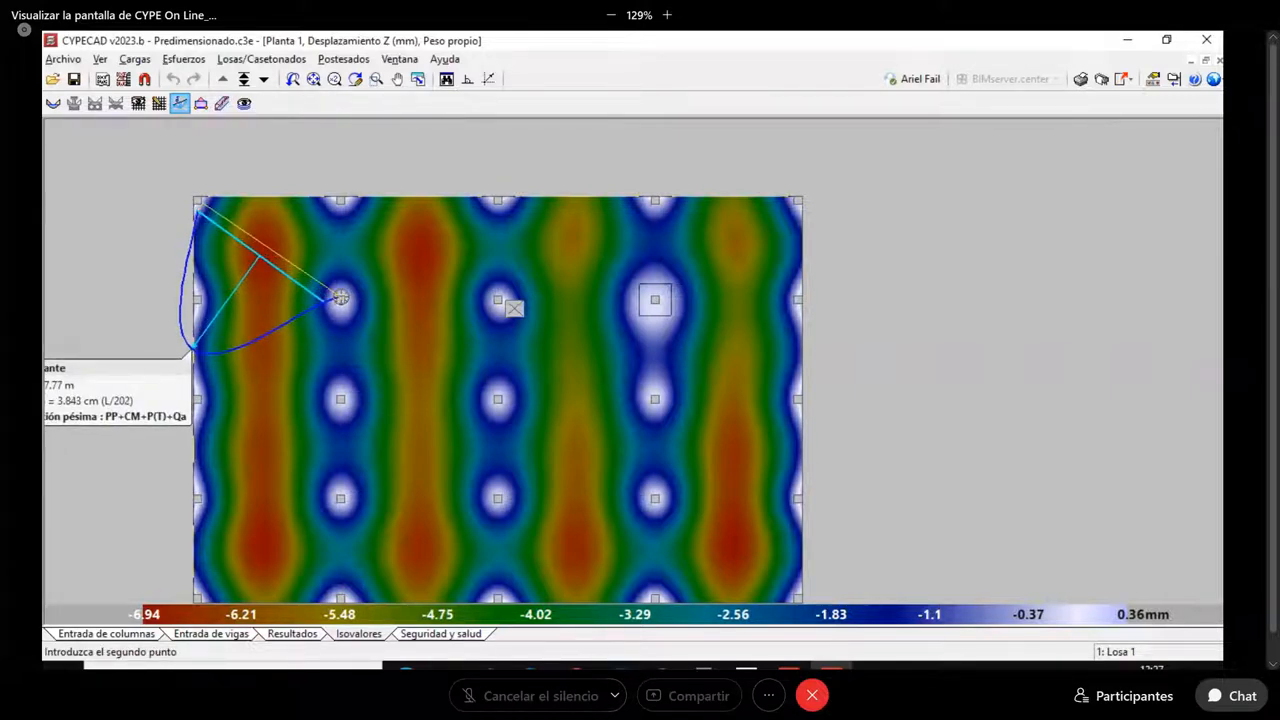
{"action": "left_click", "coordinate": [340, 297]}
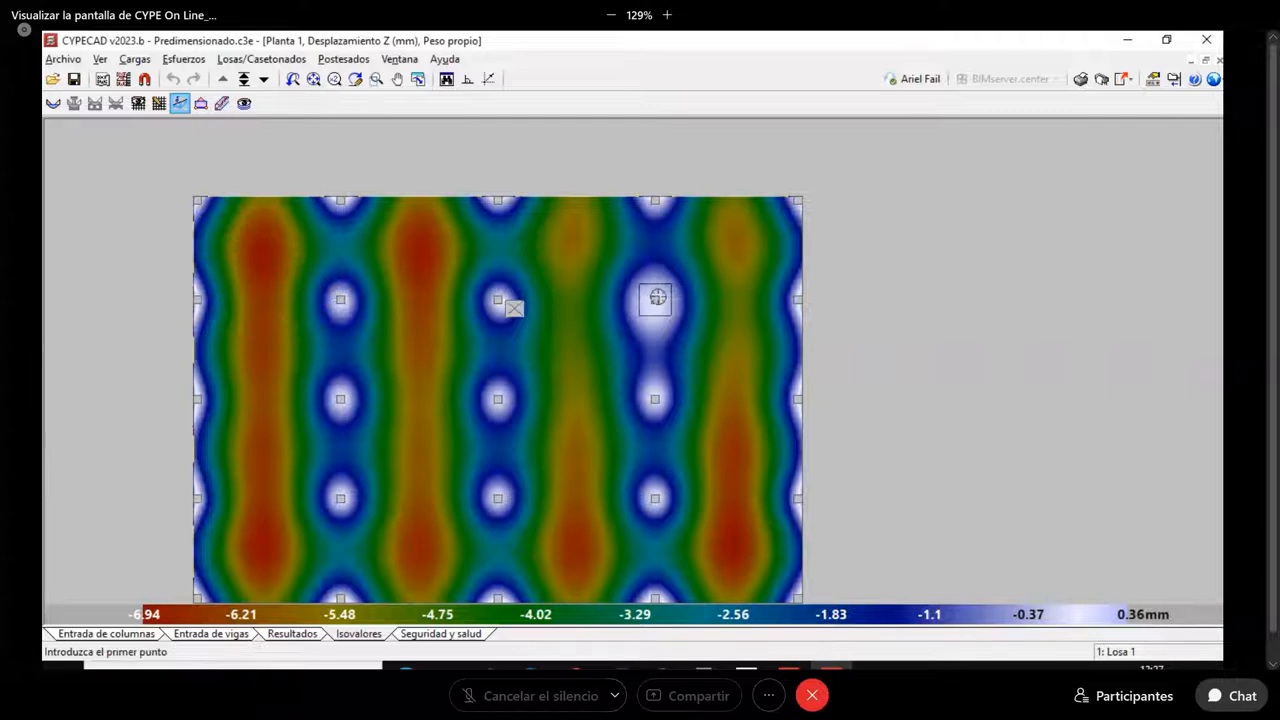
{"action": "left_click", "coordinate": [657, 298]}
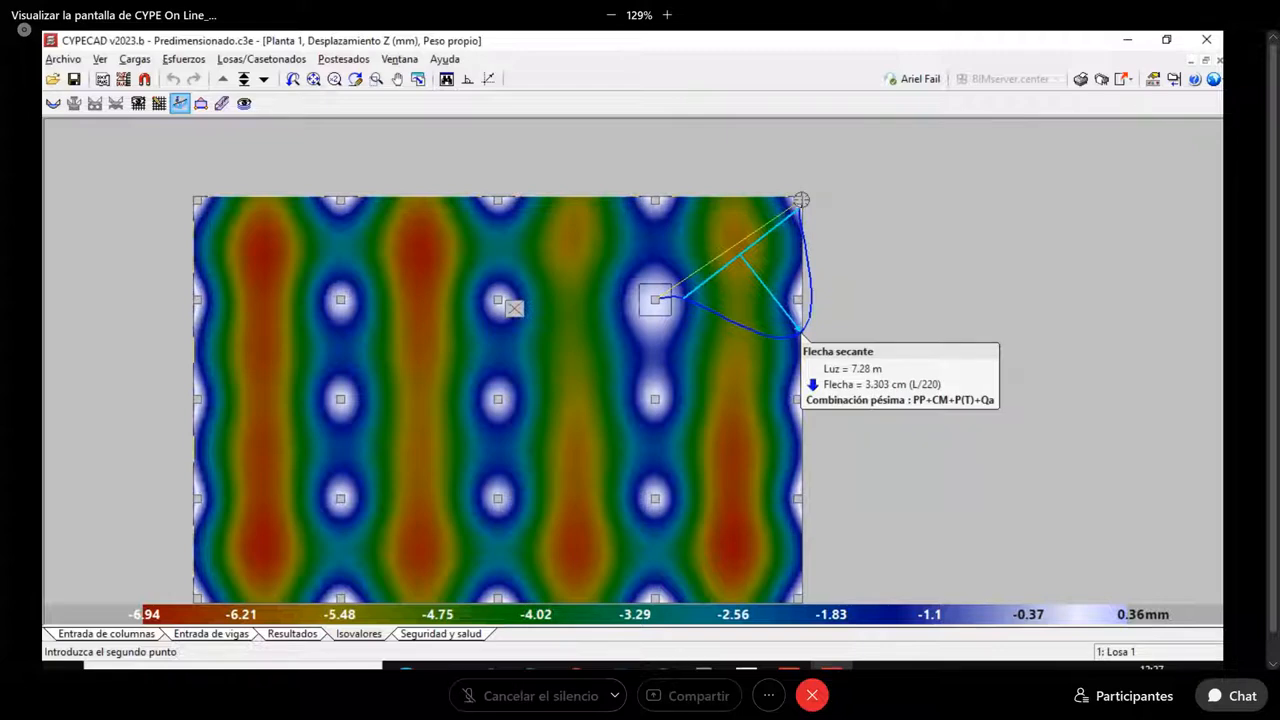
{"action": "right_click", "coordinate": [801, 200]}
{"action": "scroll", "coordinate": [748, 299], "scroll_direction": "down", "scroll_amount": 1}
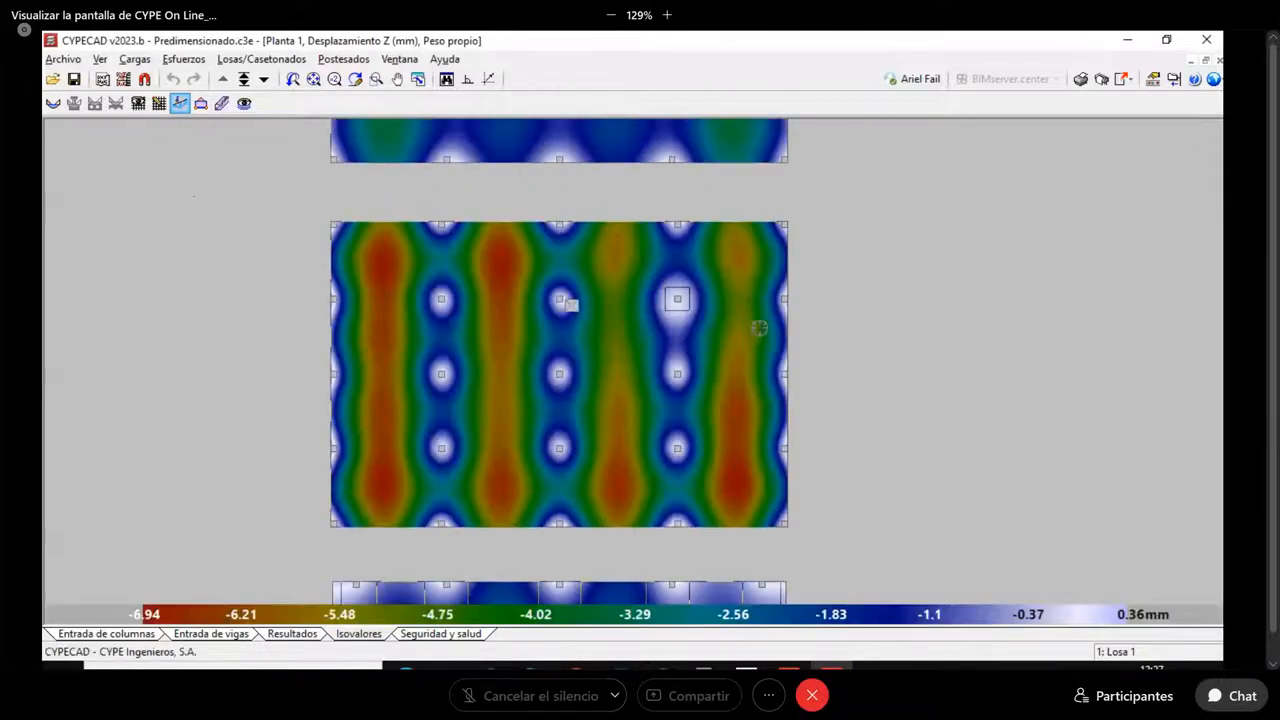
{"action": "middle_click_drag", "start_coordinate": [634, 361], "coordinate": [735, 373]}
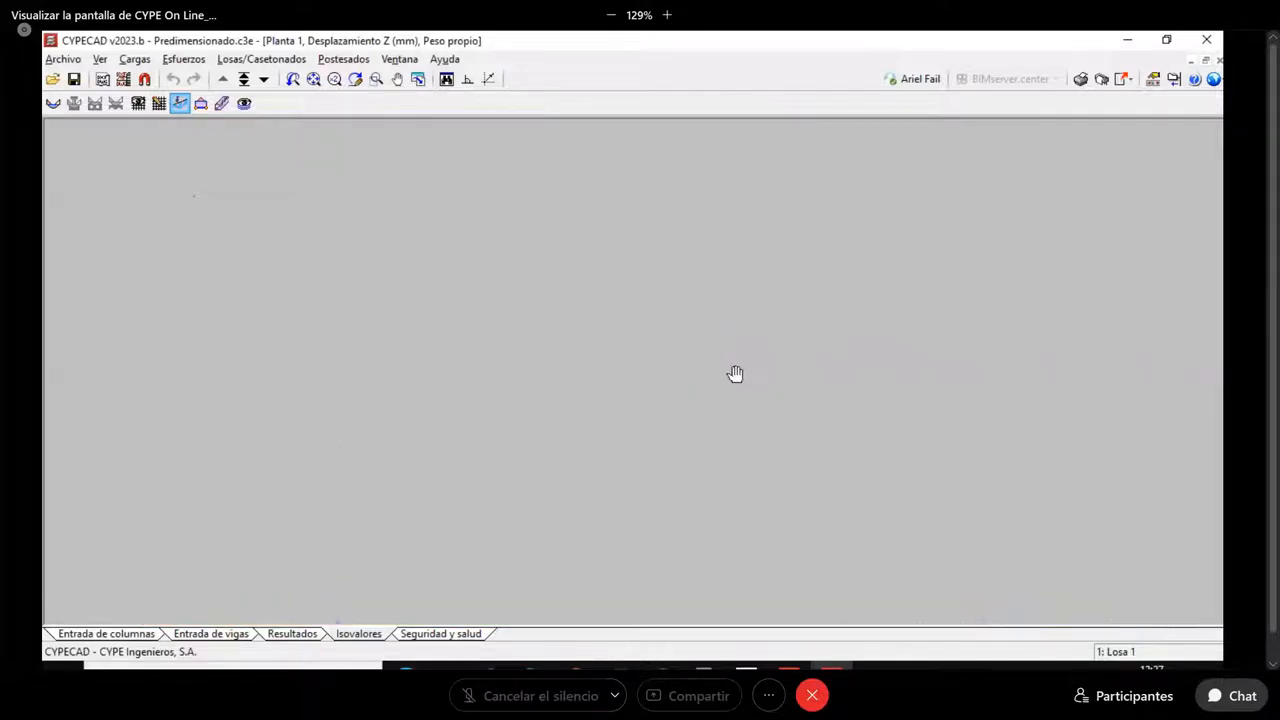
{"action": "middle_click_drag", "start_coordinate": [755, 319], "coordinate": [748, 401]}
{"action": "middle_click_drag", "start_coordinate": [771, 511], "coordinate": [757, 371]}
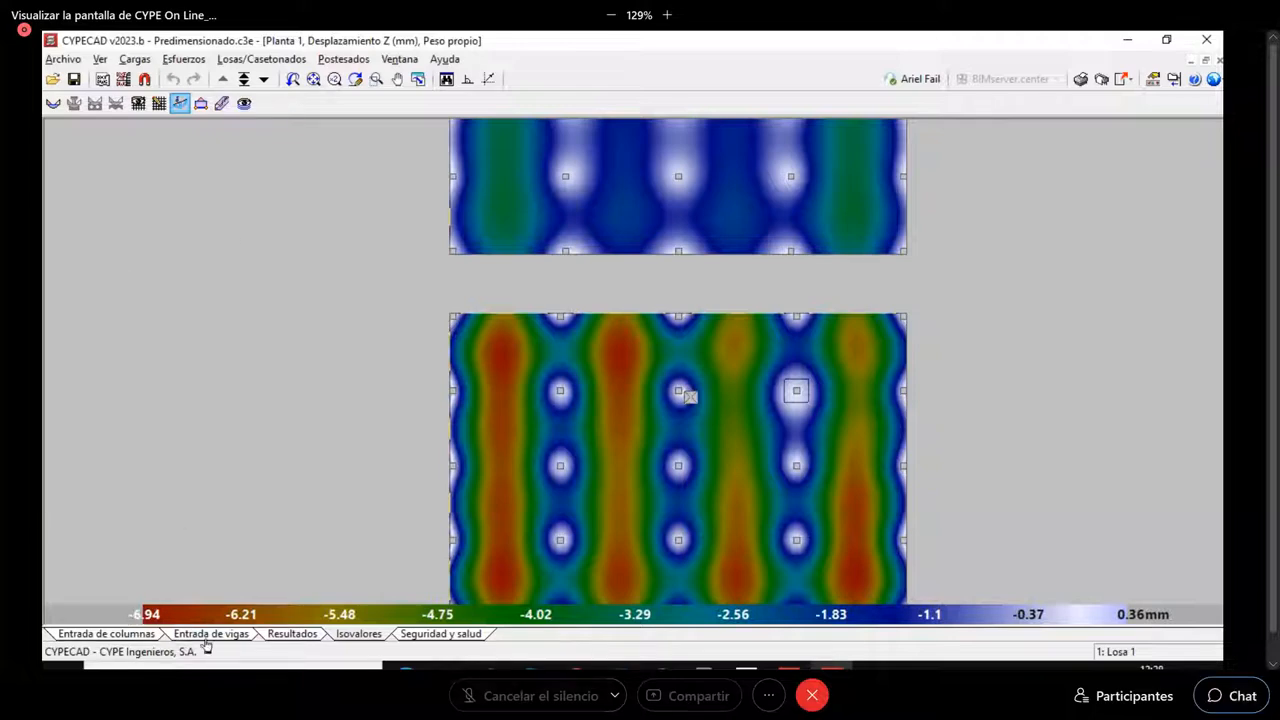
Enable seismic action in the job's general data and select Método general as the seismic code
{"action": "left_click", "coordinate": [209, 634]}
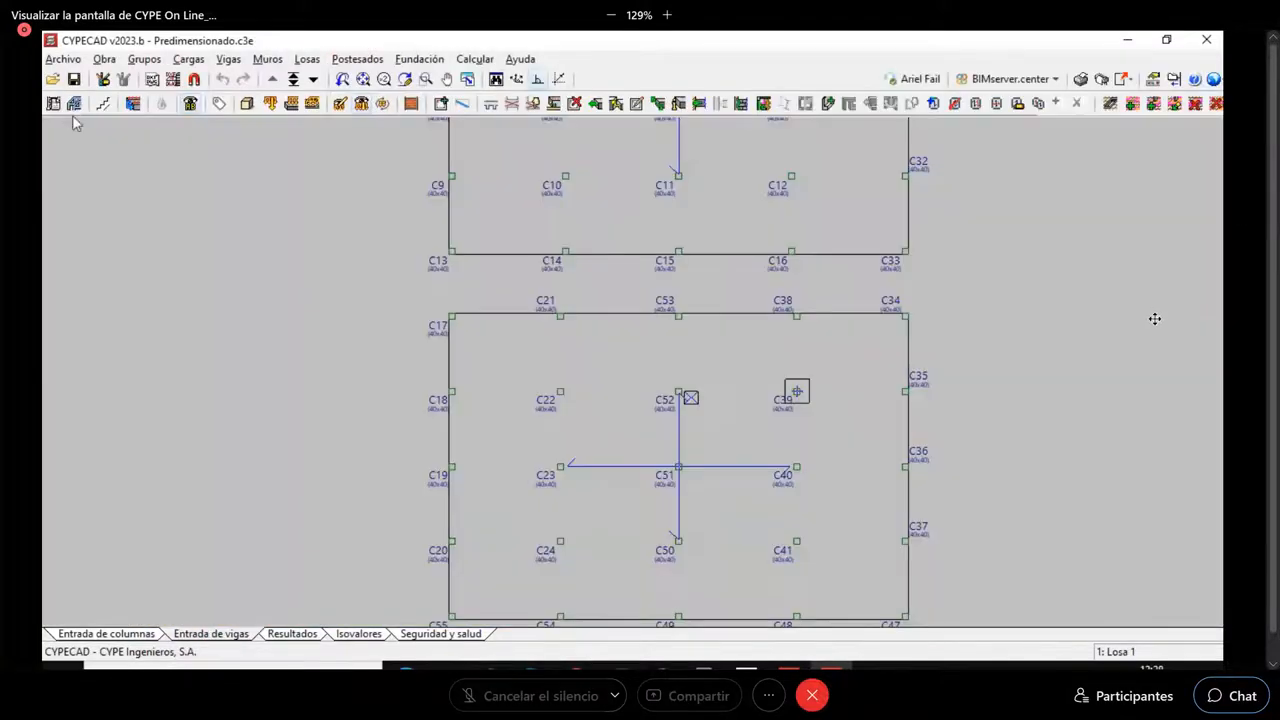
{"action": "left_click", "coordinate": [53, 103]}
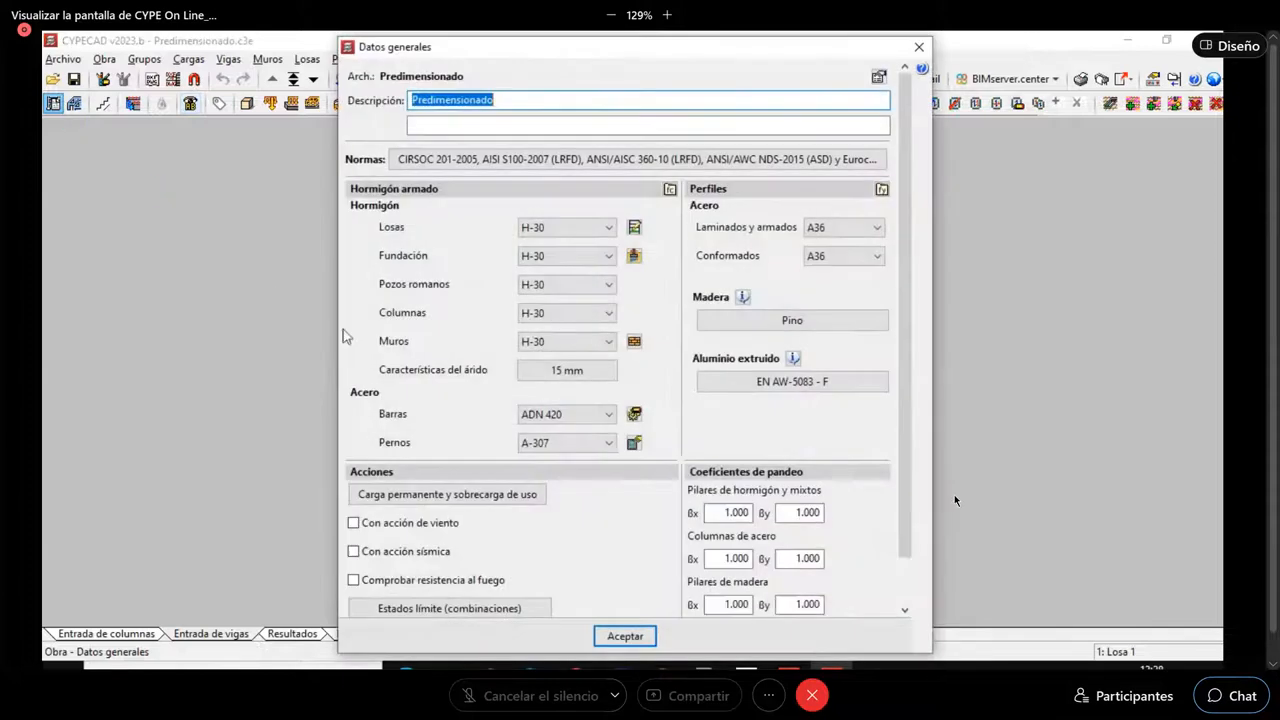
{"action": "left_click", "coordinate": [355, 551]}
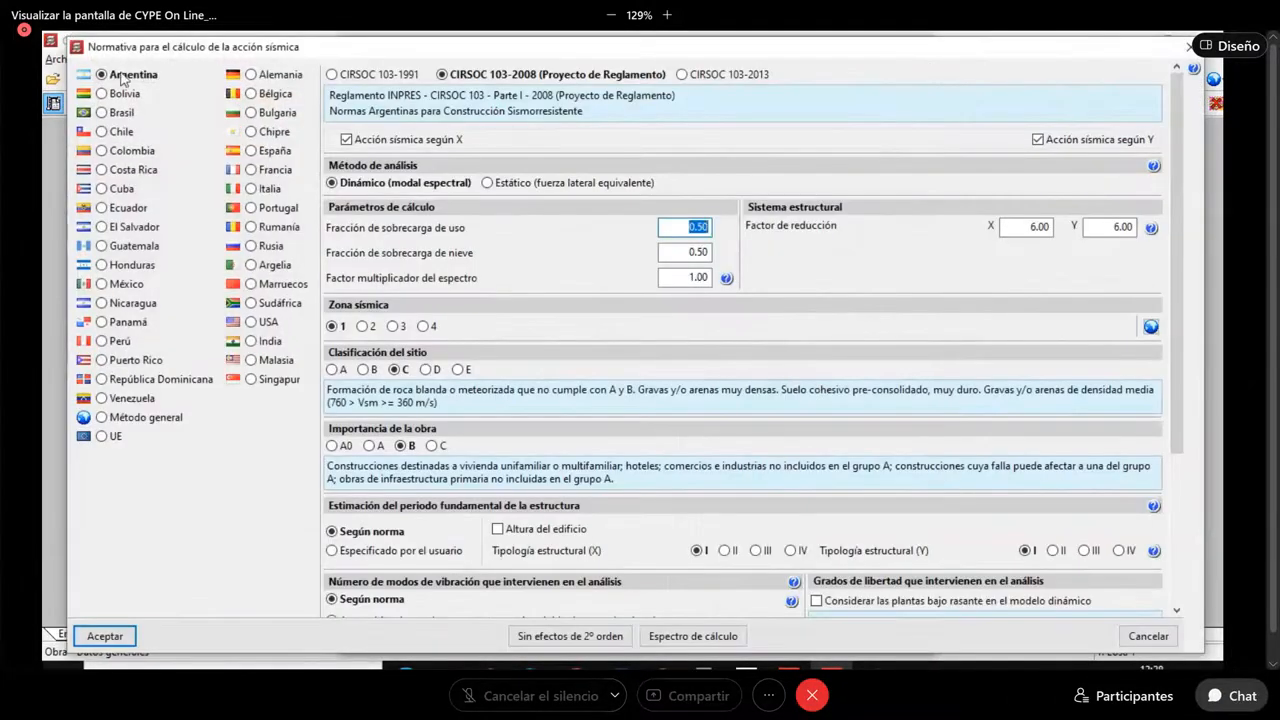
{"action": "left_click", "coordinate": [130, 425]}
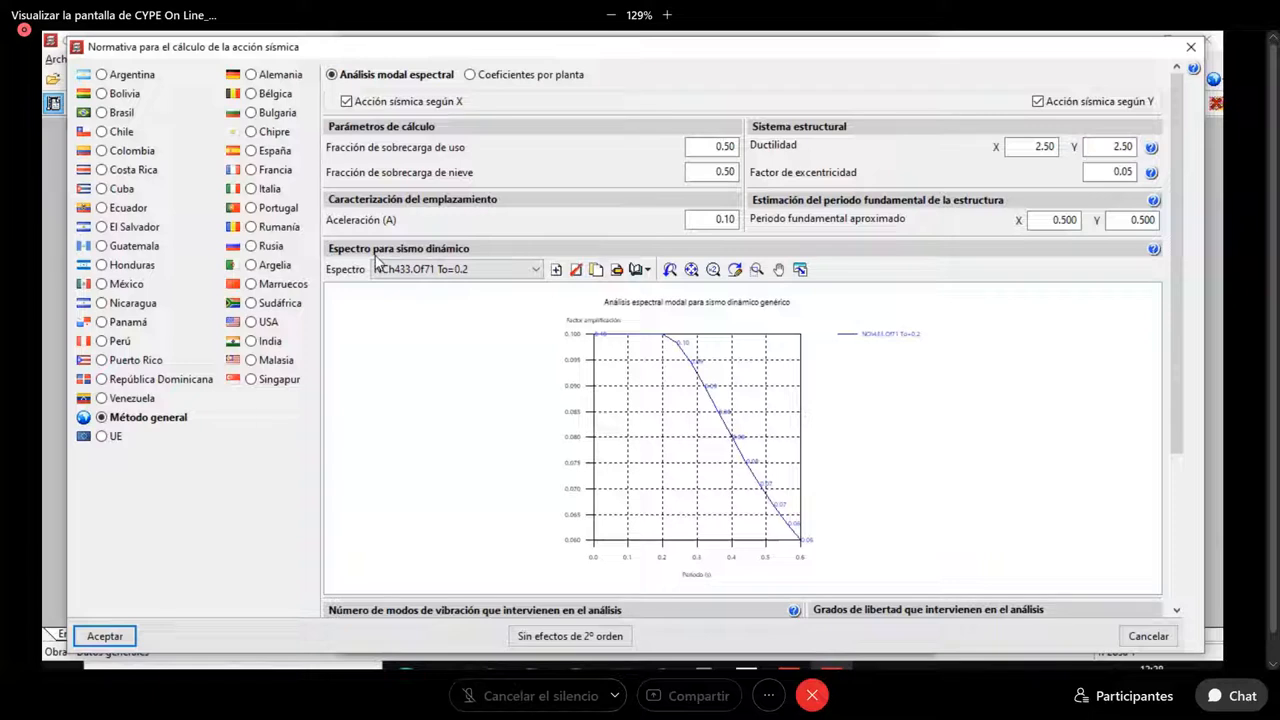
Show the definition of a new dynamic seismic spectrum, and close the seismic and general data settings without keeping changes
{"action": "left_click", "coordinate": [557, 270]}
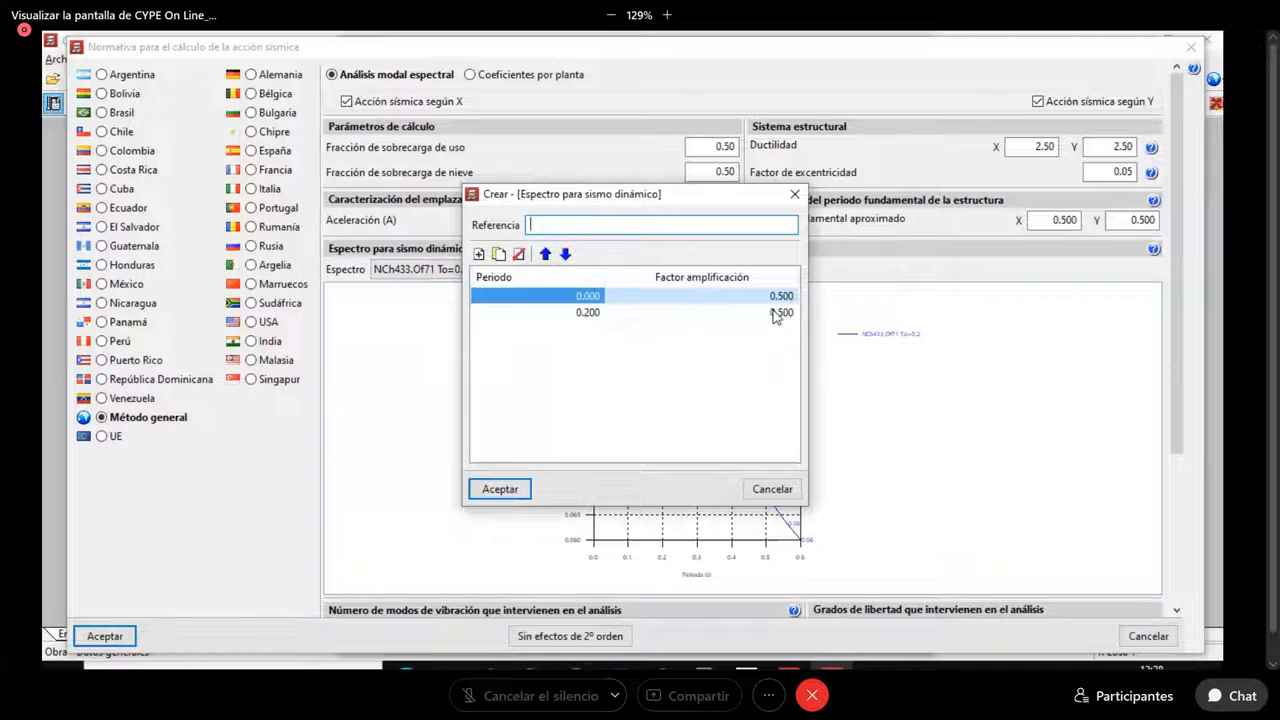
{"action": "left_click", "coordinate": [796, 195]}
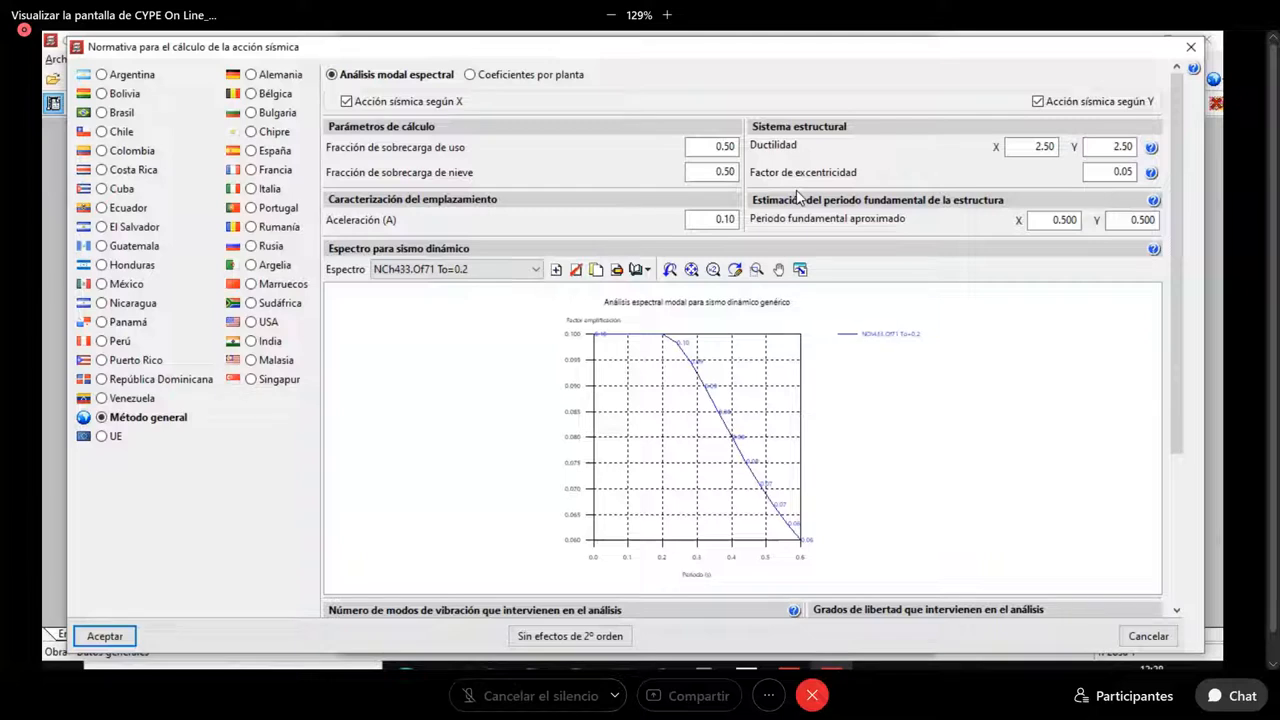
{"action": "left_click", "coordinate": [1190, 50]}
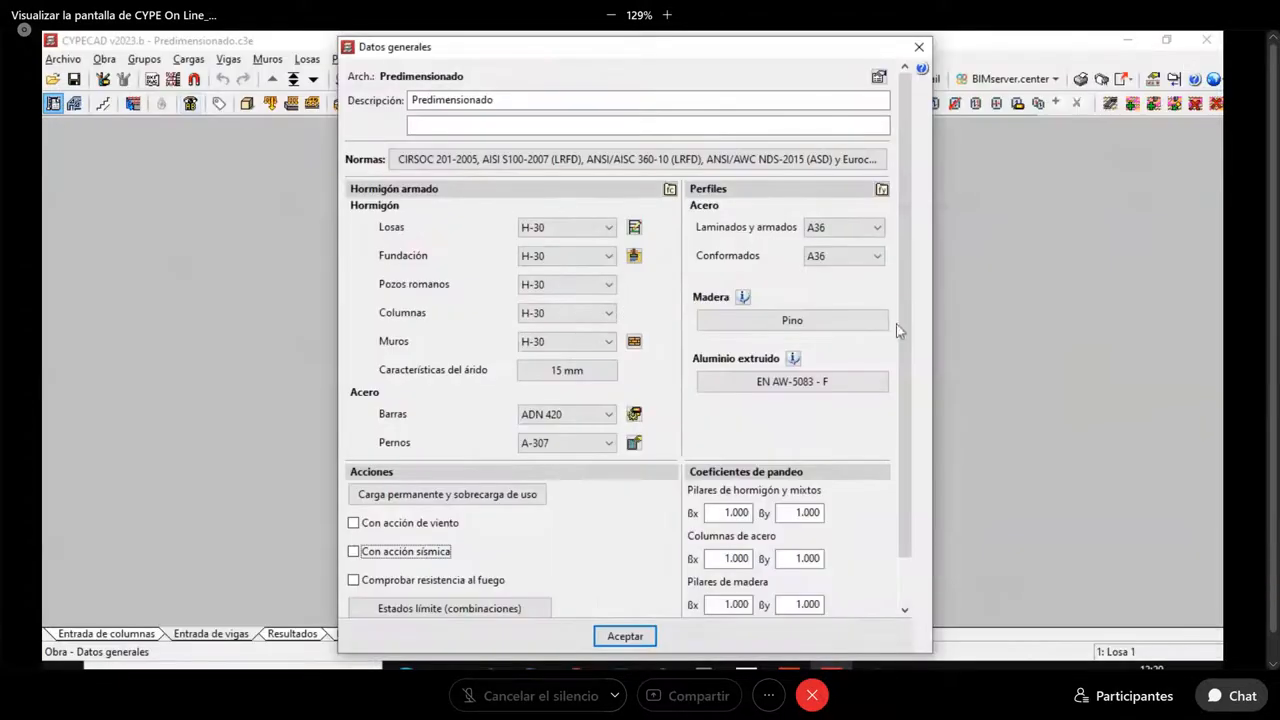
{"action": "left_click", "coordinate": [921, 48]}
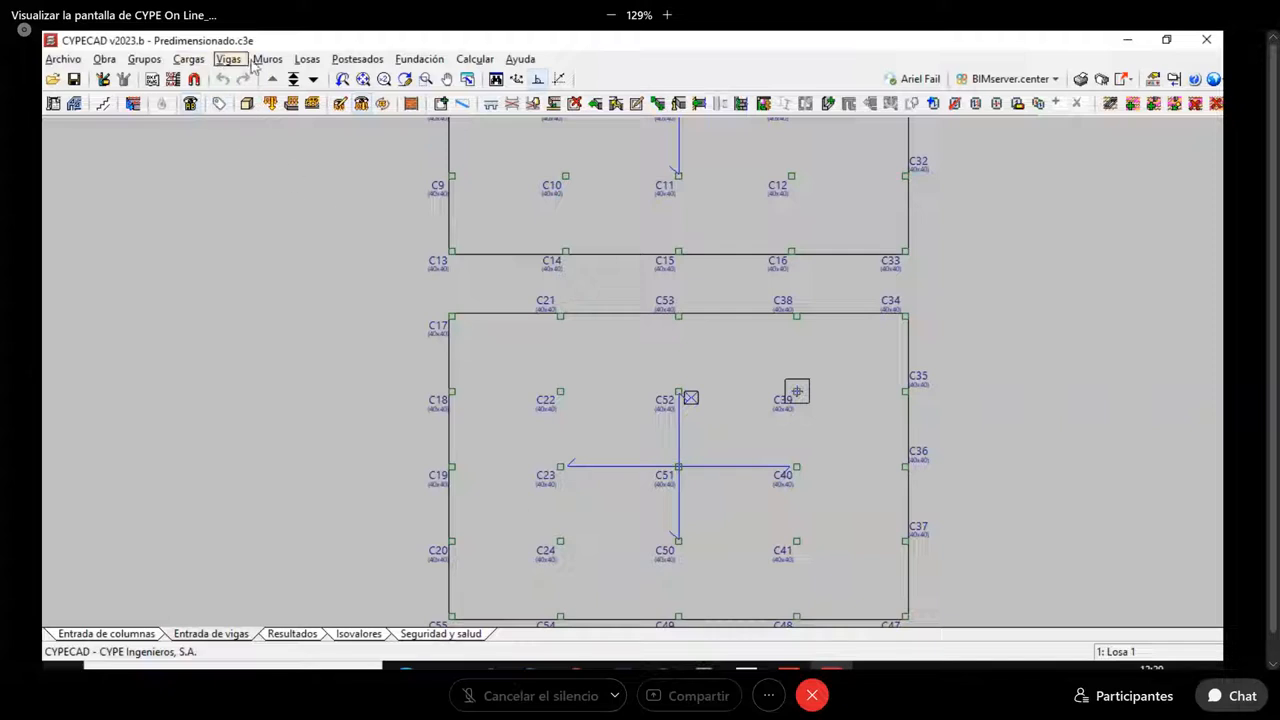
Show the library-based definition of a prestressed joist slab, and open the concrete joist slab definition using Por características geométricas
{"action": "left_click", "coordinate": [931, 103]}
{"action": "left_click", "coordinate": [393, 176]}
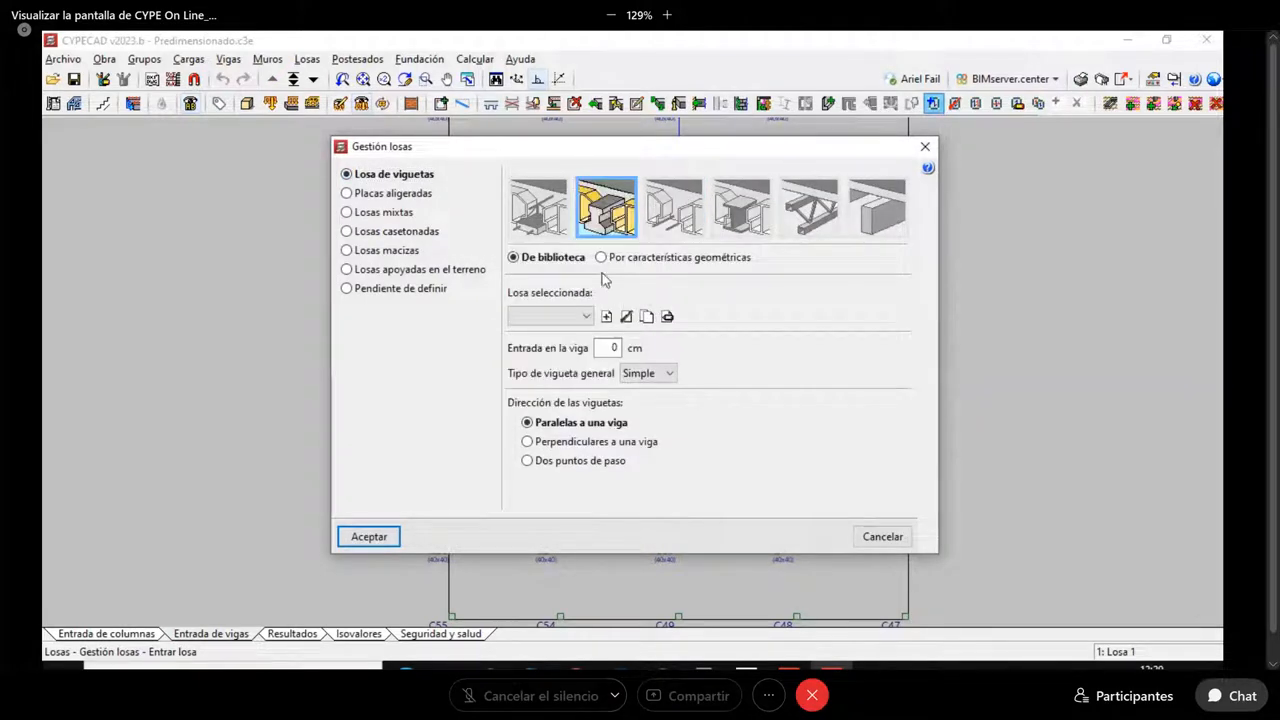
{"action": "left_click", "coordinate": [606, 316]}
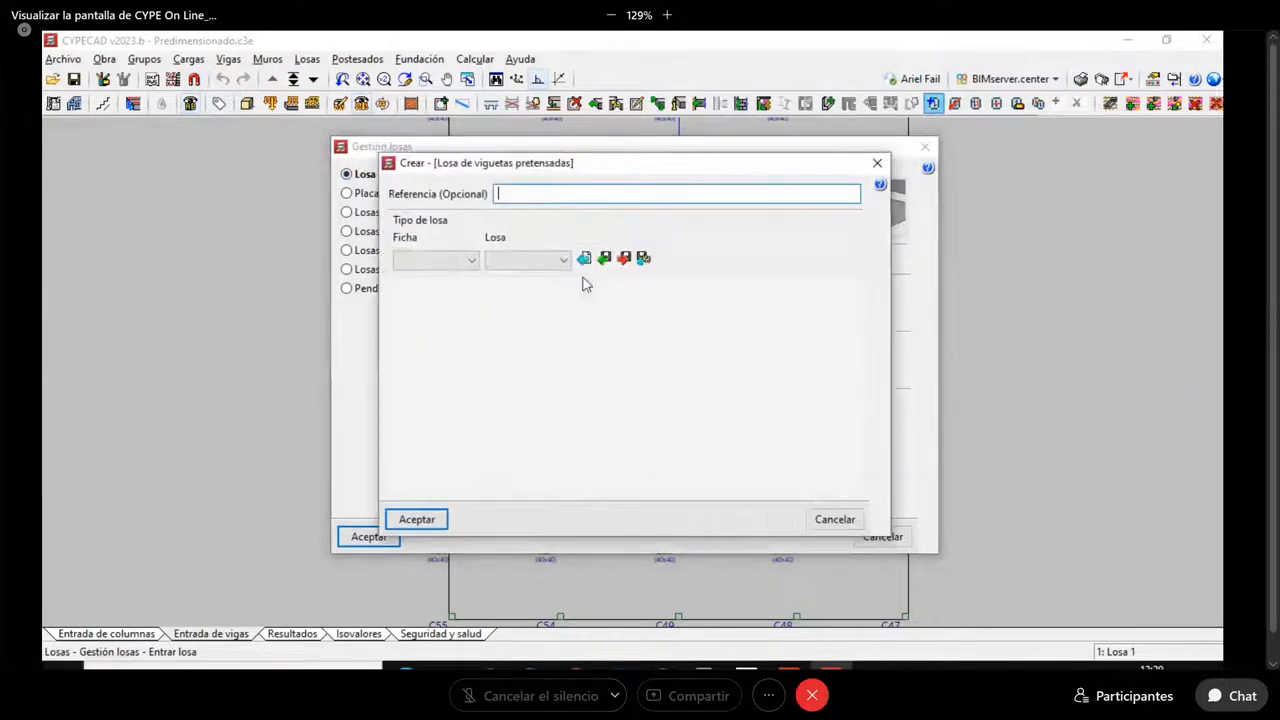
{"action": "left_click", "coordinate": [877, 163]}
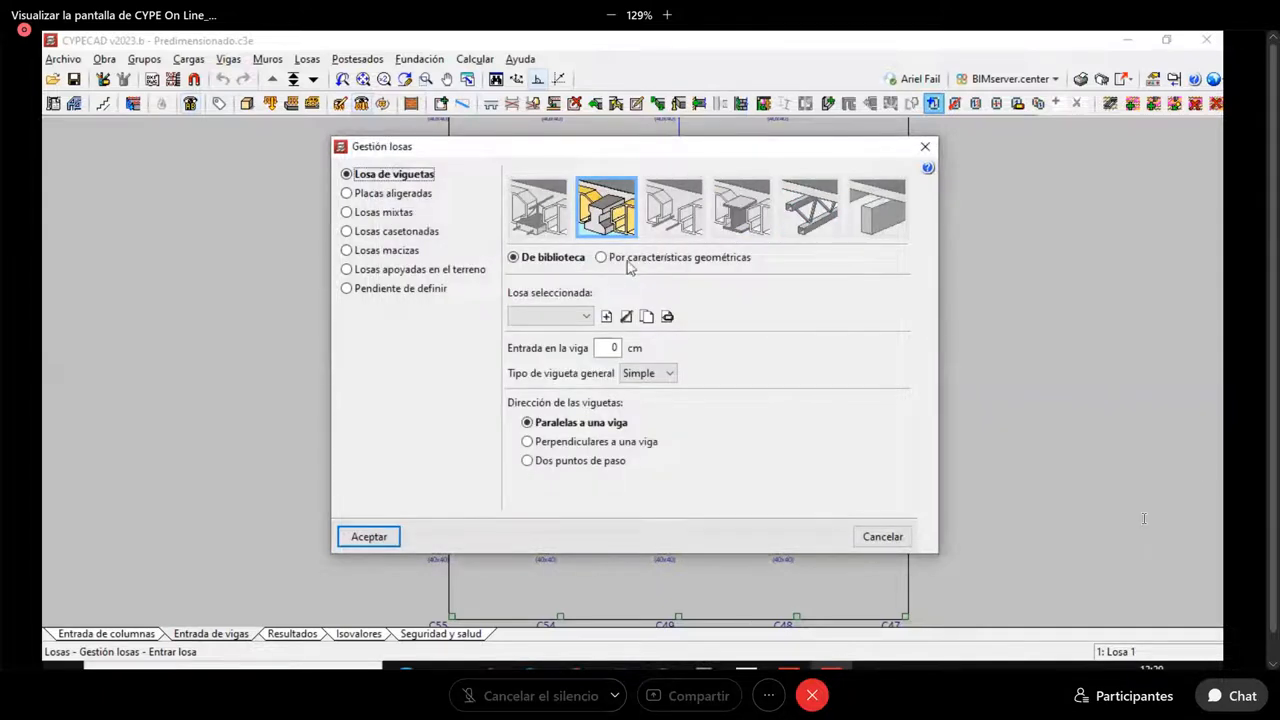
{"action": "left_click", "coordinate": [640, 258]}
{"action": "left_click", "coordinate": [607, 316]}
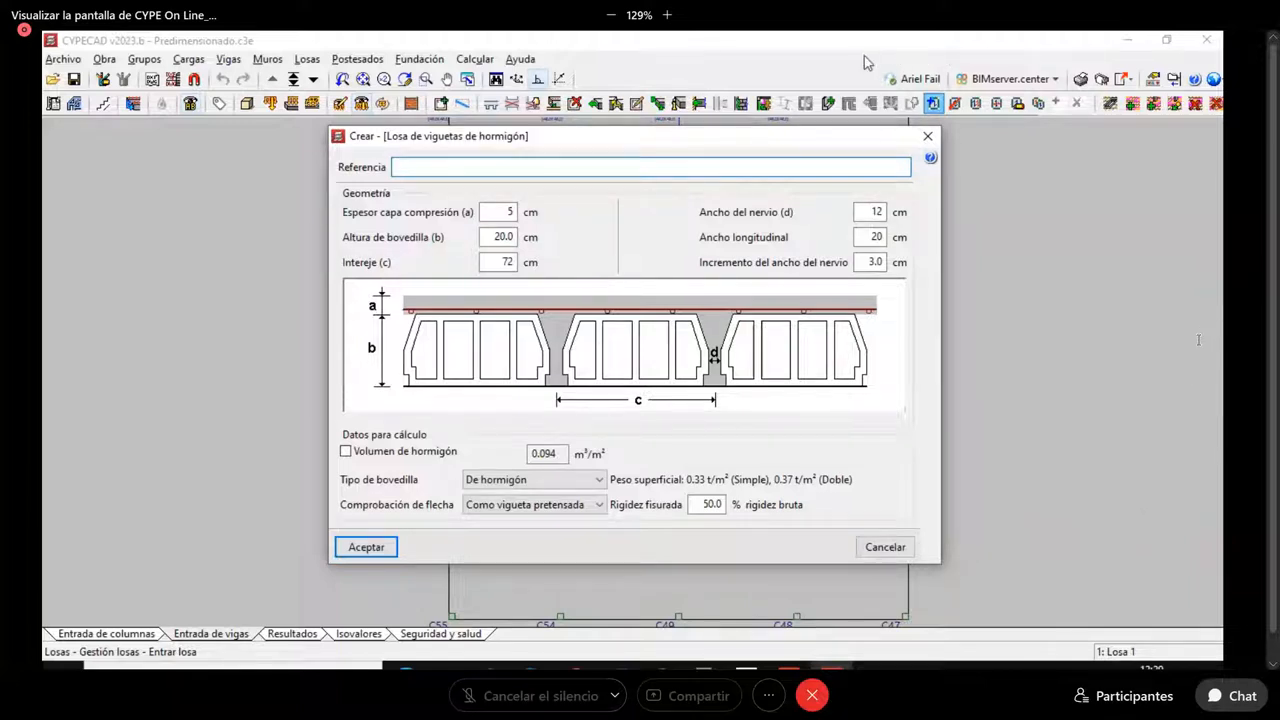
Mark the deflection check, cracked stiffness percentage and joist sections in the concrete joist slab definition, and close the slab settings without creating one
{"action": "left_click_drag", "start_coordinate": [339, 519], "coordinate": [452, 519]}
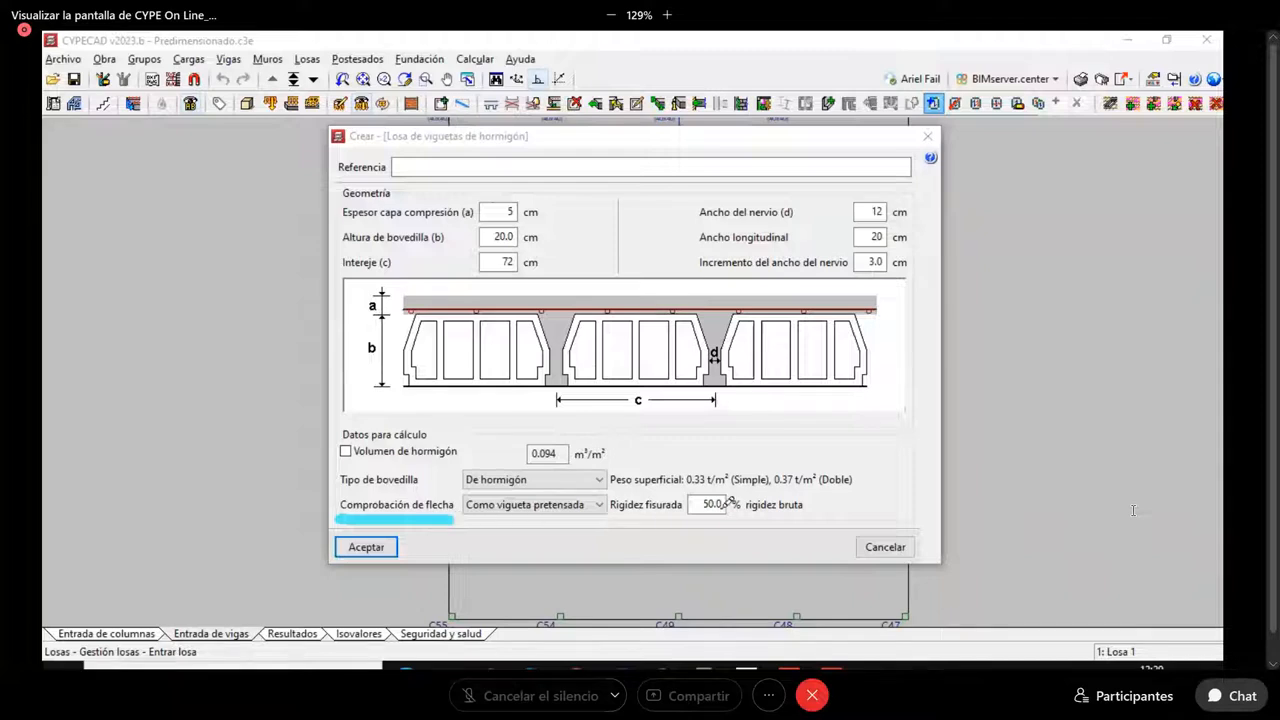
{"action": "mouse_move", "coordinate": [728, 524]}
{"action": "left_mouse_down"}
{"action": "mouse_move", "coordinate": [688, 522]}
{"action": "mouse_move", "coordinate": [690, 497]}
{"action": "mouse_move", "coordinate": [708, 516]}
{"action": "mouse_move", "coordinate": [682, 512]}
{"action": "left_mouse_up"}
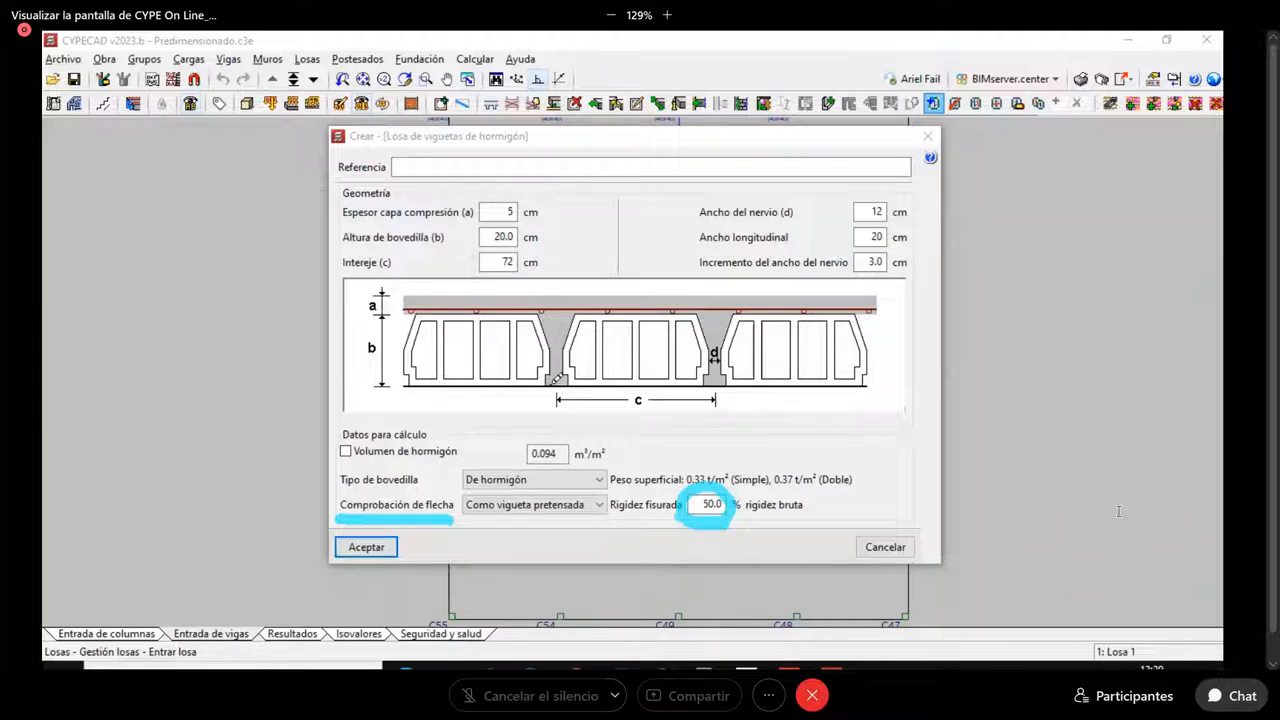
{"action": "mouse_move", "coordinate": [545, 386]}
{"action": "left_mouse_down"}
{"action": "mouse_move", "coordinate": [556, 359]}
{"action": "mouse_move", "coordinate": [569, 381]}
{"action": "mouse_move", "coordinate": [556, 383]}
{"action": "left_mouse_up"}
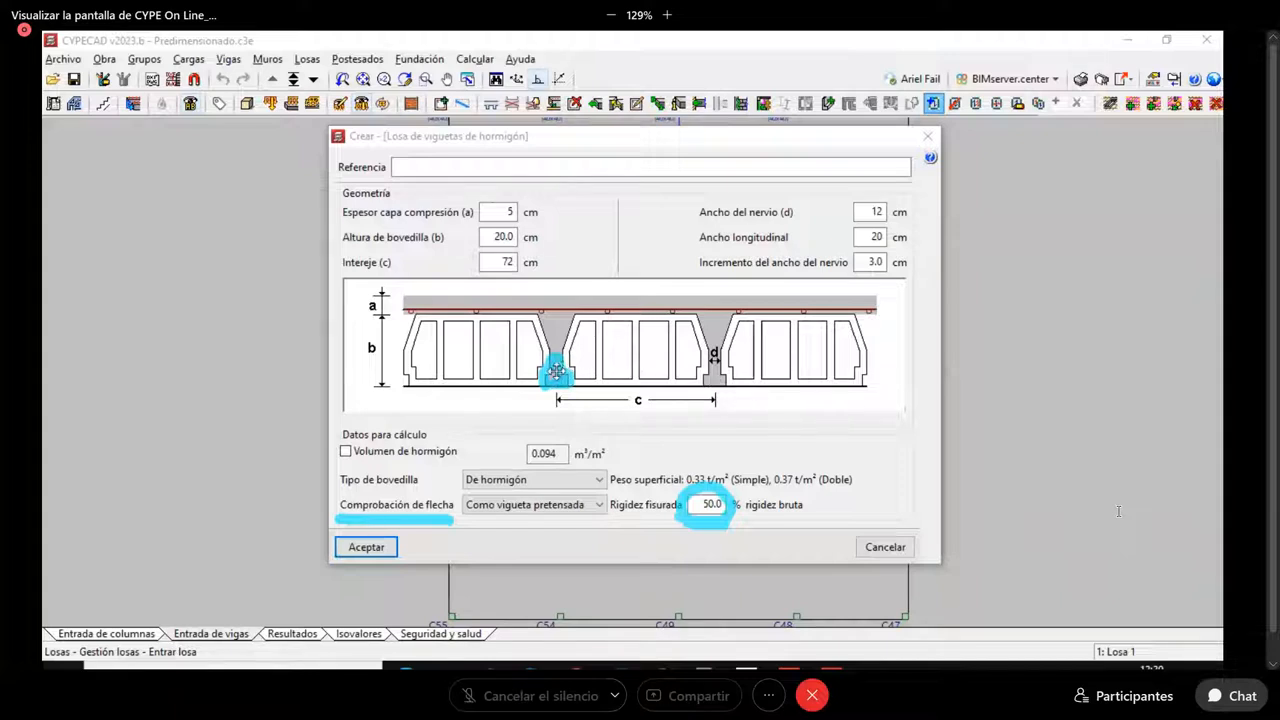
{"action": "mouse_move", "coordinate": [707, 386]}
{"action": "left_mouse_down"}
{"action": "mouse_move", "coordinate": [700, 292]}
{"action": "mouse_move", "coordinate": [733, 294]}
{"action": "mouse_move", "coordinate": [738, 364]}
{"action": "mouse_move", "coordinate": [718, 386]}
{"action": "left_mouse_up"}
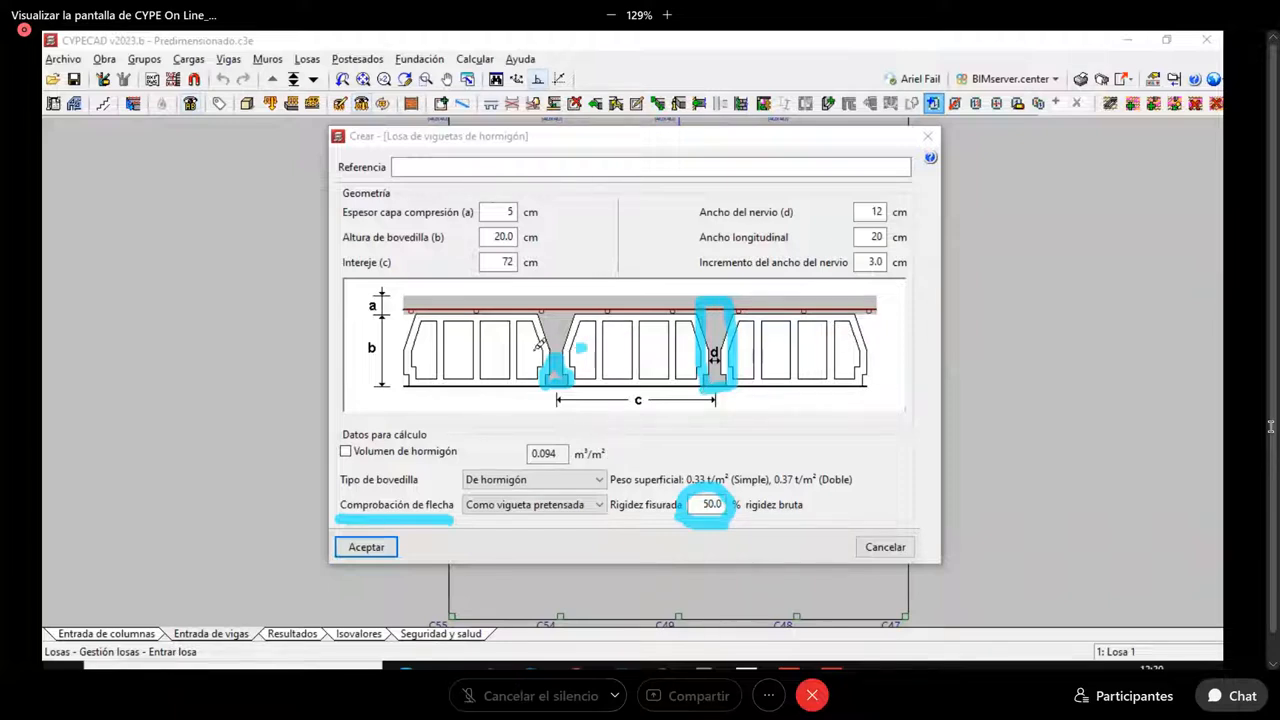
{"action": "left_click_drag", "start_coordinate": [518, 348], "coordinate": [576, 348]}
{"action": "left_click_drag", "start_coordinate": [762, 350], "coordinate": [670, 350]}
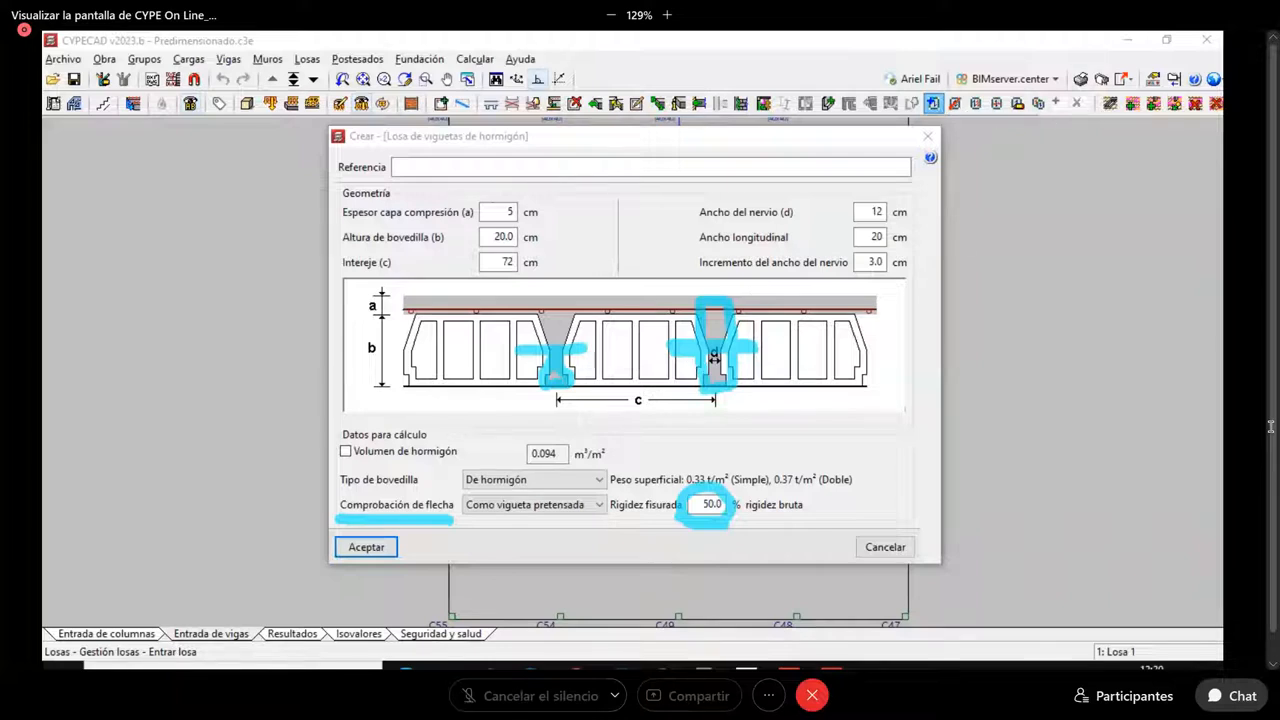
{"action": "key", "text": "Escape"}
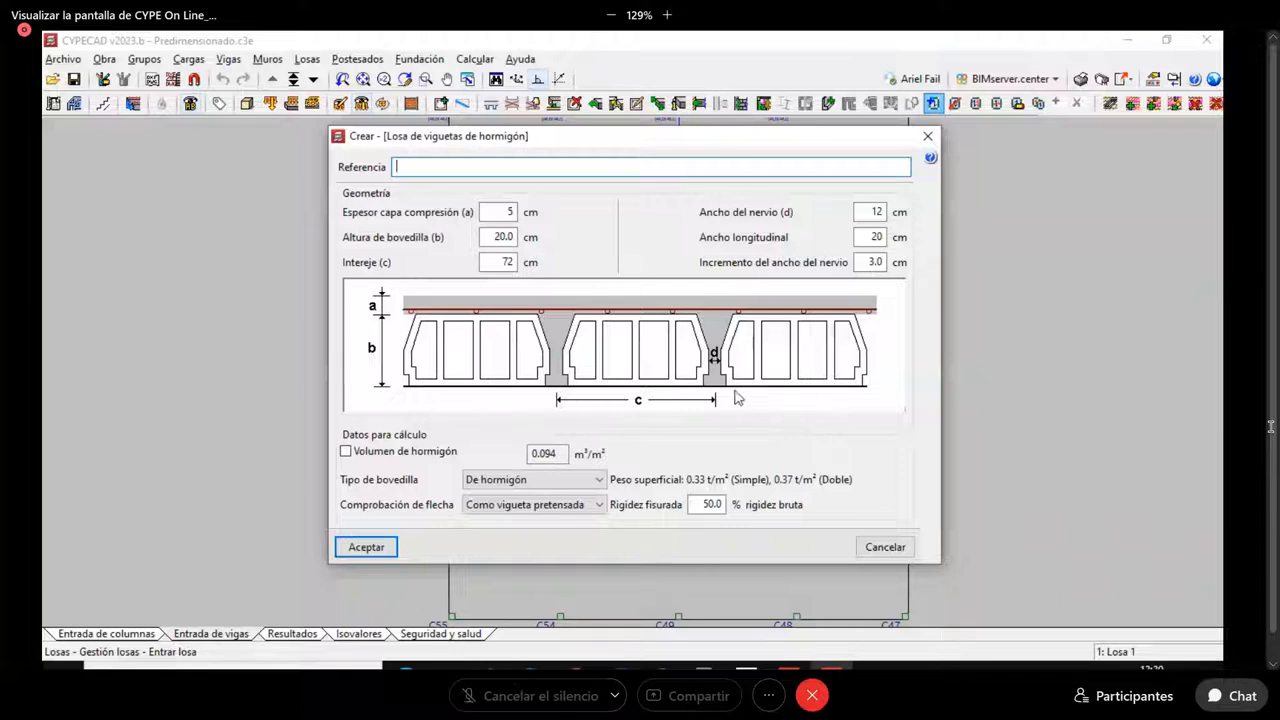
{"action": "left_click", "coordinate": [928, 137]}
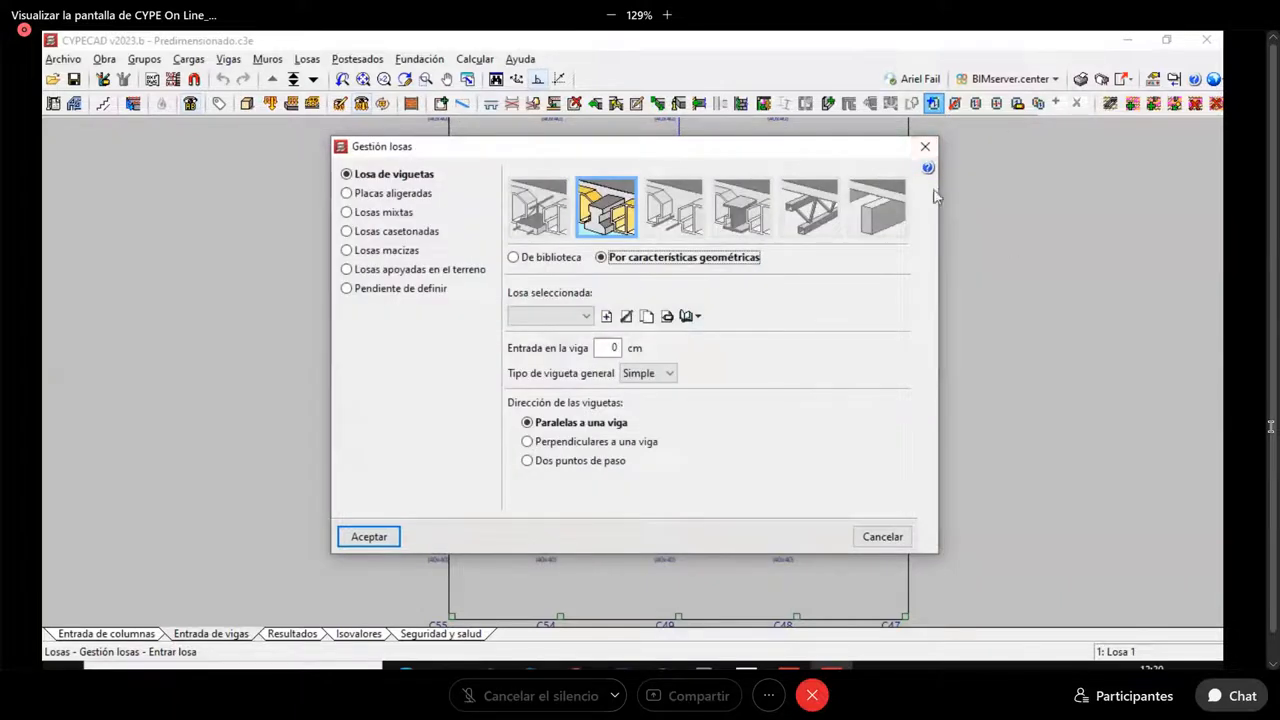
{"action": "left_click", "coordinate": [924, 150]}
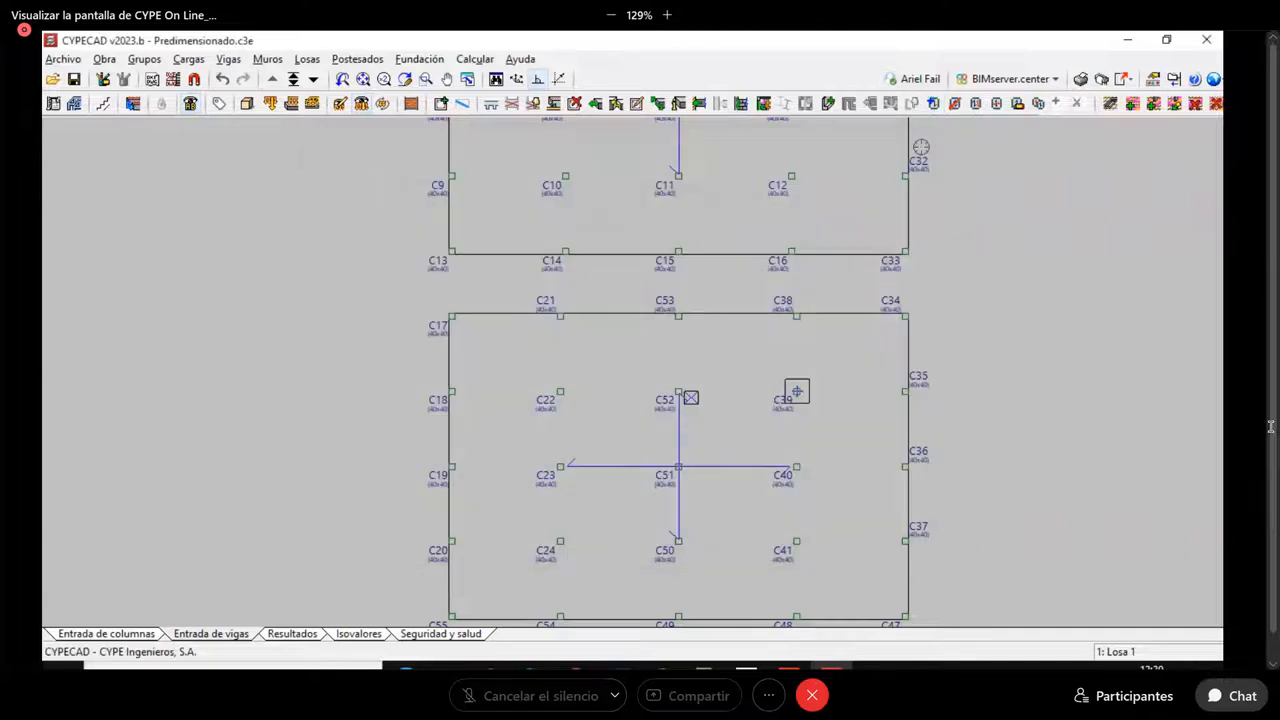
Show the post-tensioning options for the upper slab with columns C1 to C16
{"action": "middle_click_drag", "start_coordinate": [681, 226], "coordinate": [689, 478]}
{"action": "scroll", "coordinate": [700, 402], "scroll_direction": "down", "scroll_amount": 1}
{"action": "scroll", "coordinate": [693, 331], "scroll_direction": "up", "scroll_amount": 2}
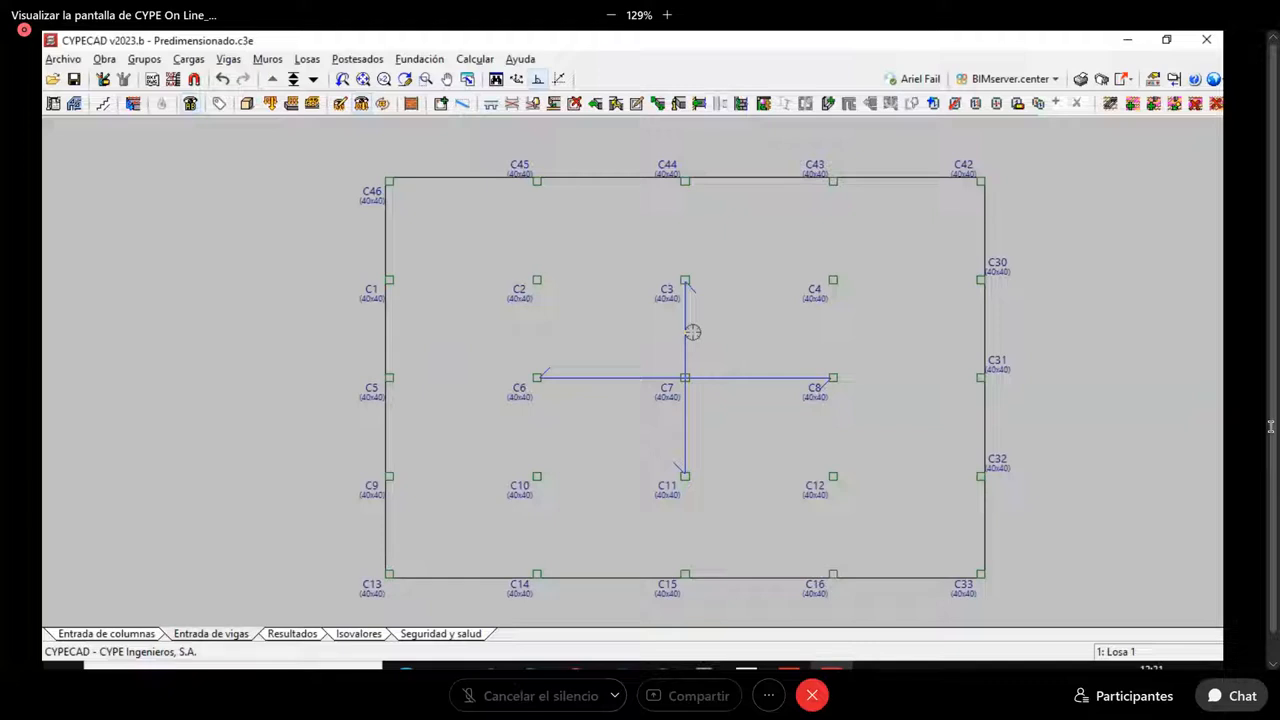
{"action": "left_click", "coordinate": [355, 62]}
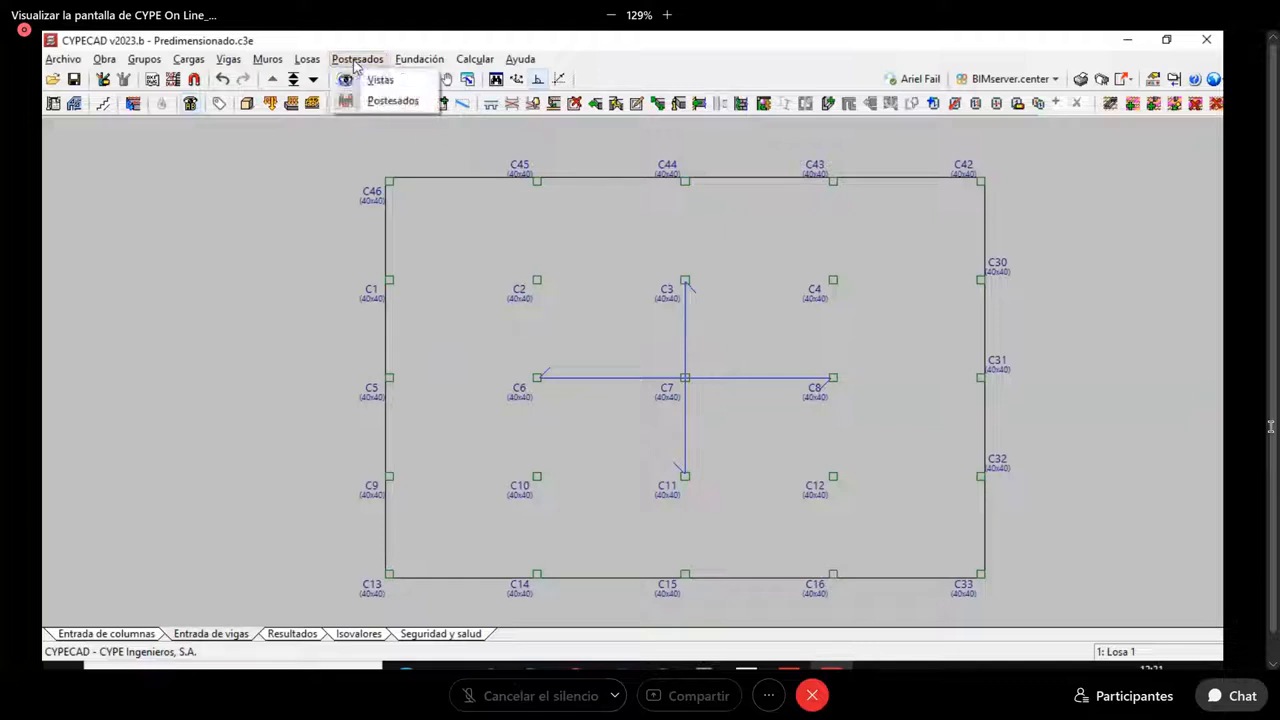
{"action": "left_click", "coordinate": [282, 174]}
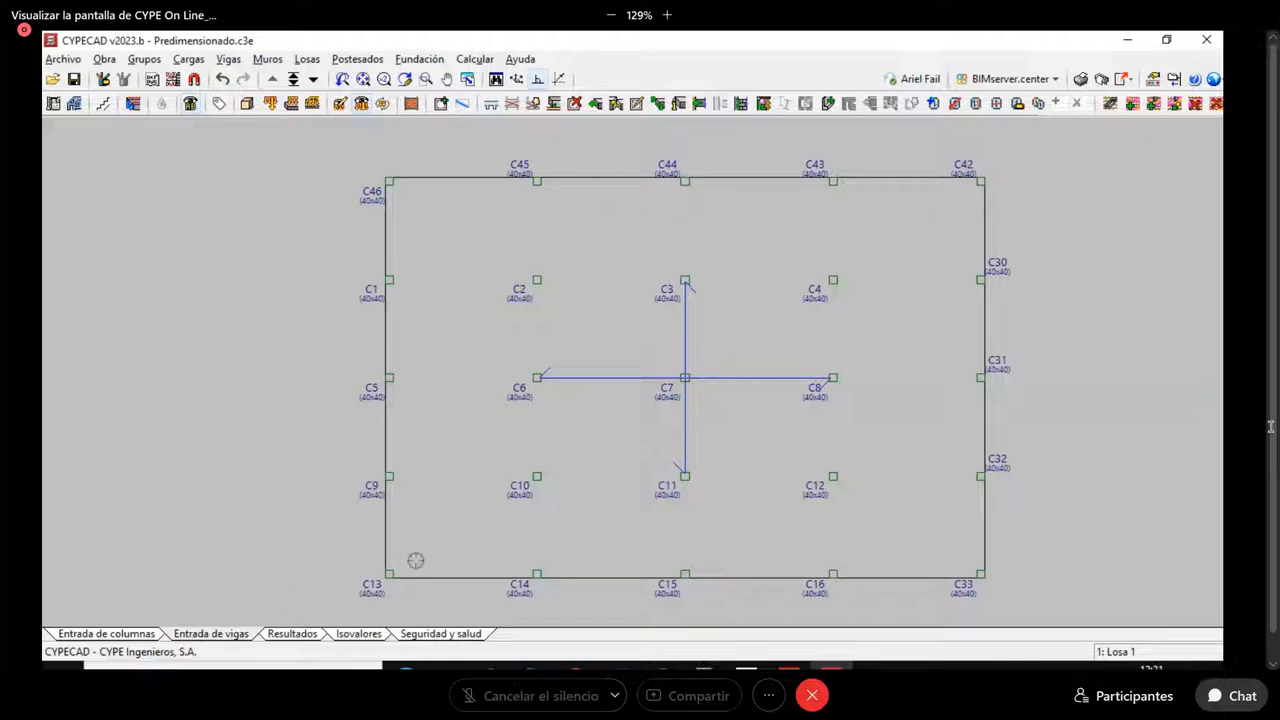
Show the isovalues of the slab forces (Esfuerzos) for Momento Y
{"action": "left_click", "coordinate": [357, 634]}
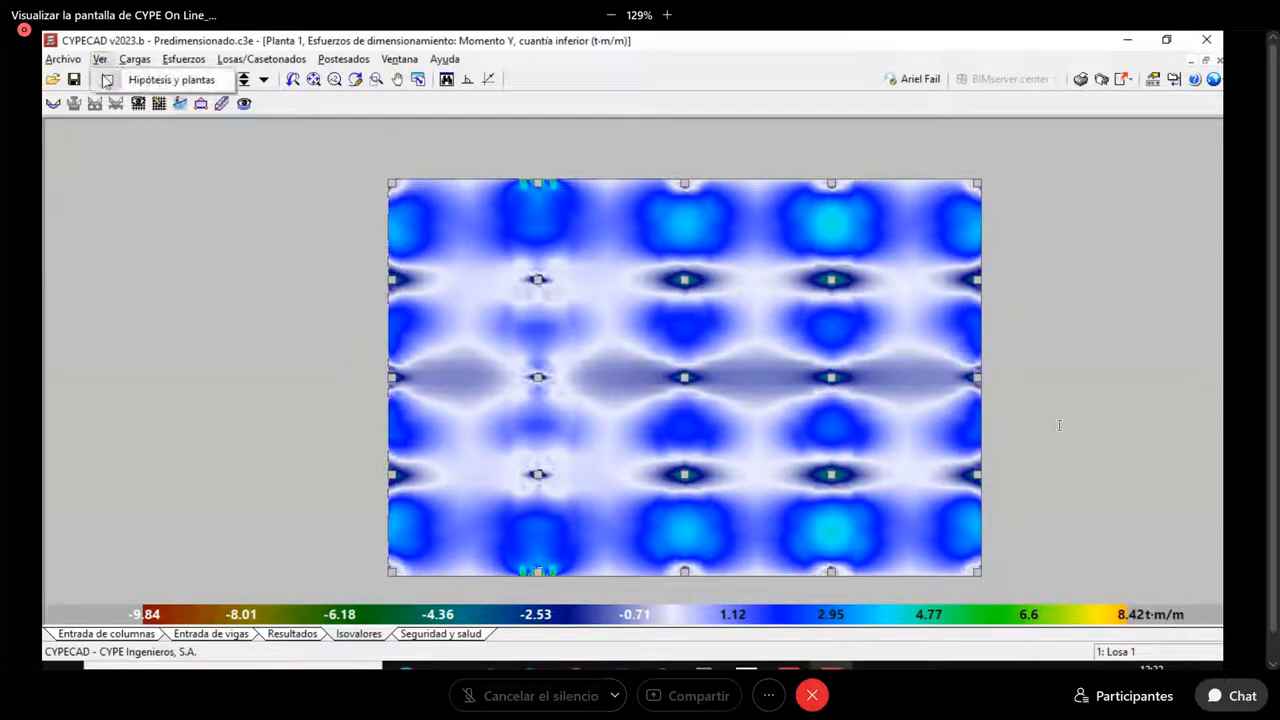
{"action": "left_click", "coordinate": [102, 79]}
{"action": "left_click", "coordinate": [112, 192]}
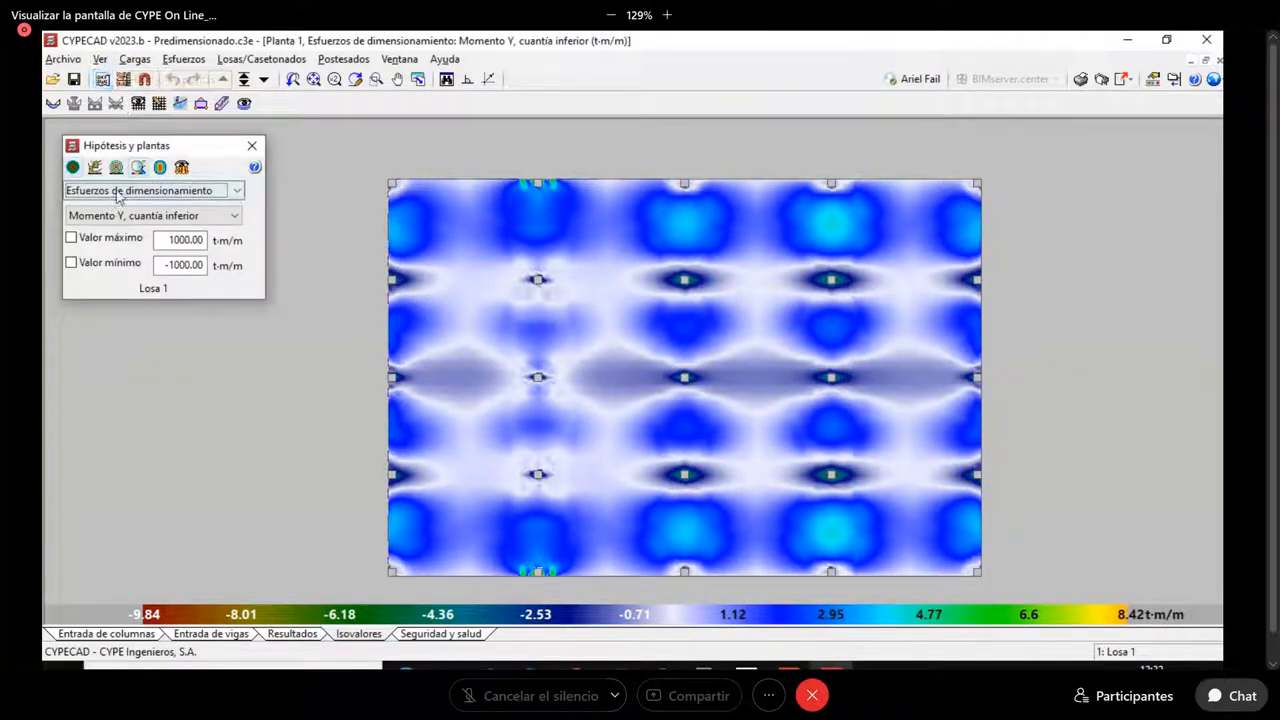
{"action": "left_click", "coordinate": [95, 221]}
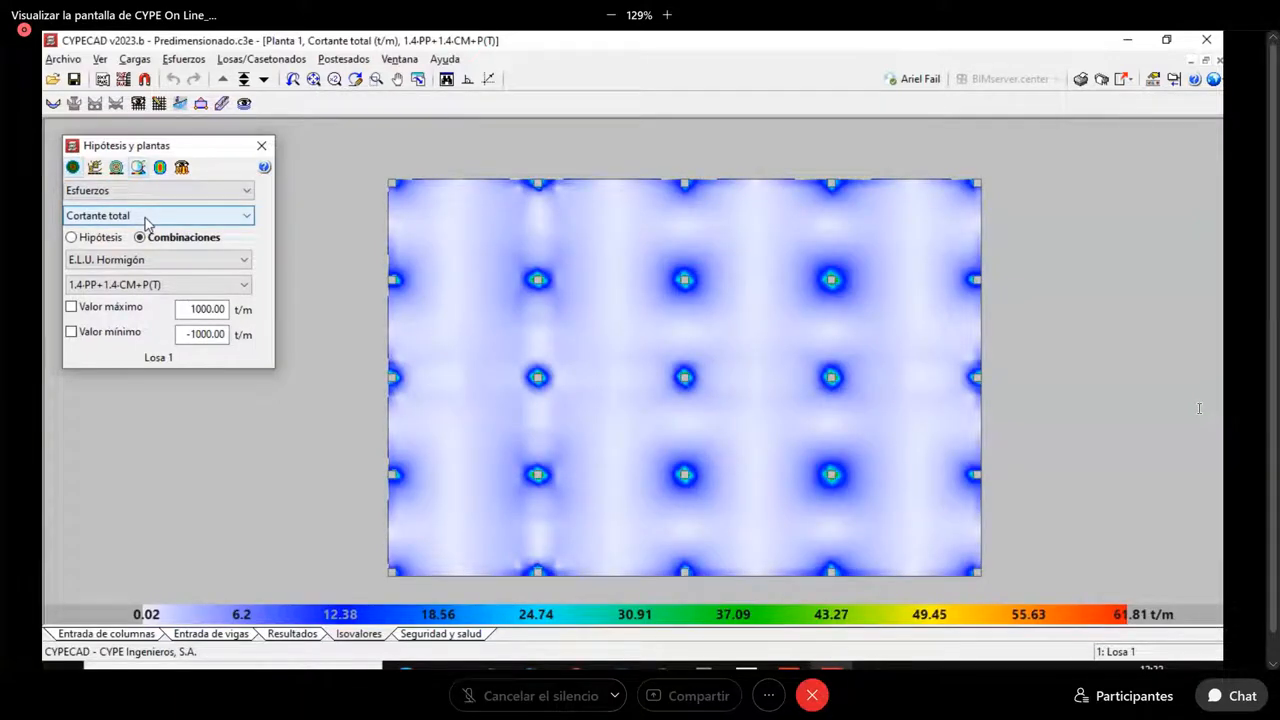
{"action": "left_click", "coordinate": [145, 218]}
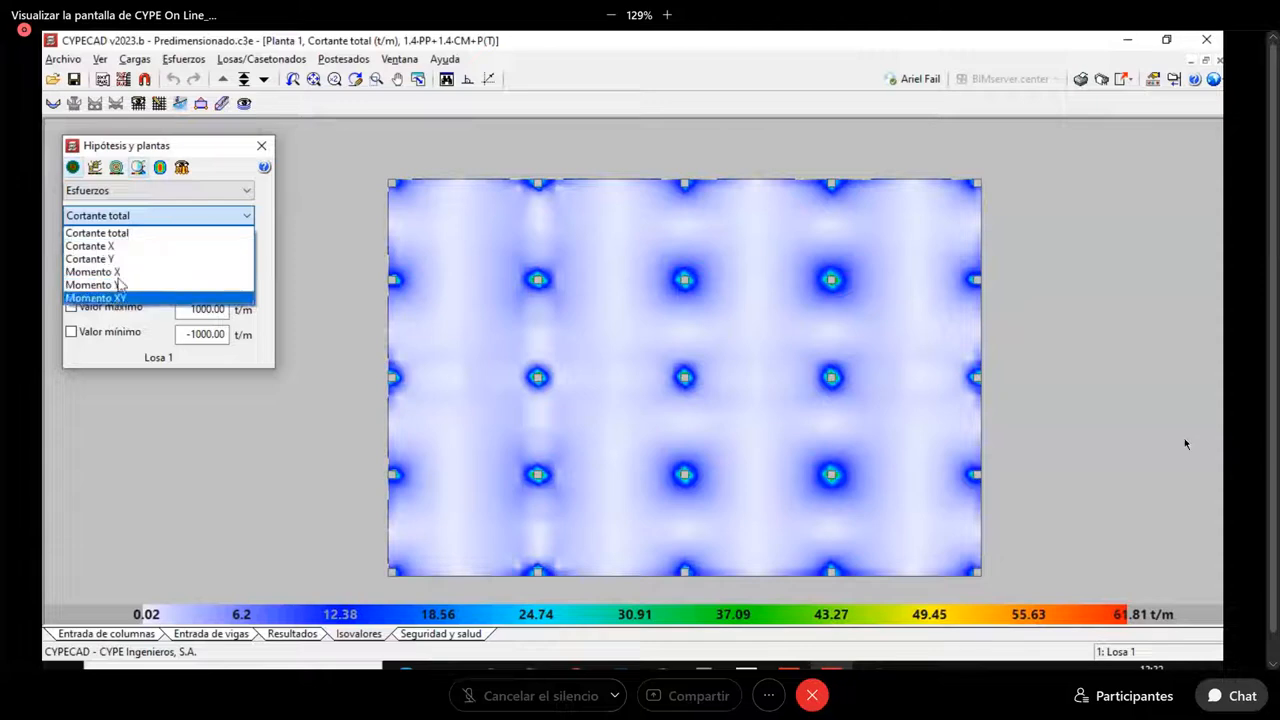
{"action": "left_click", "coordinate": [118, 286]}
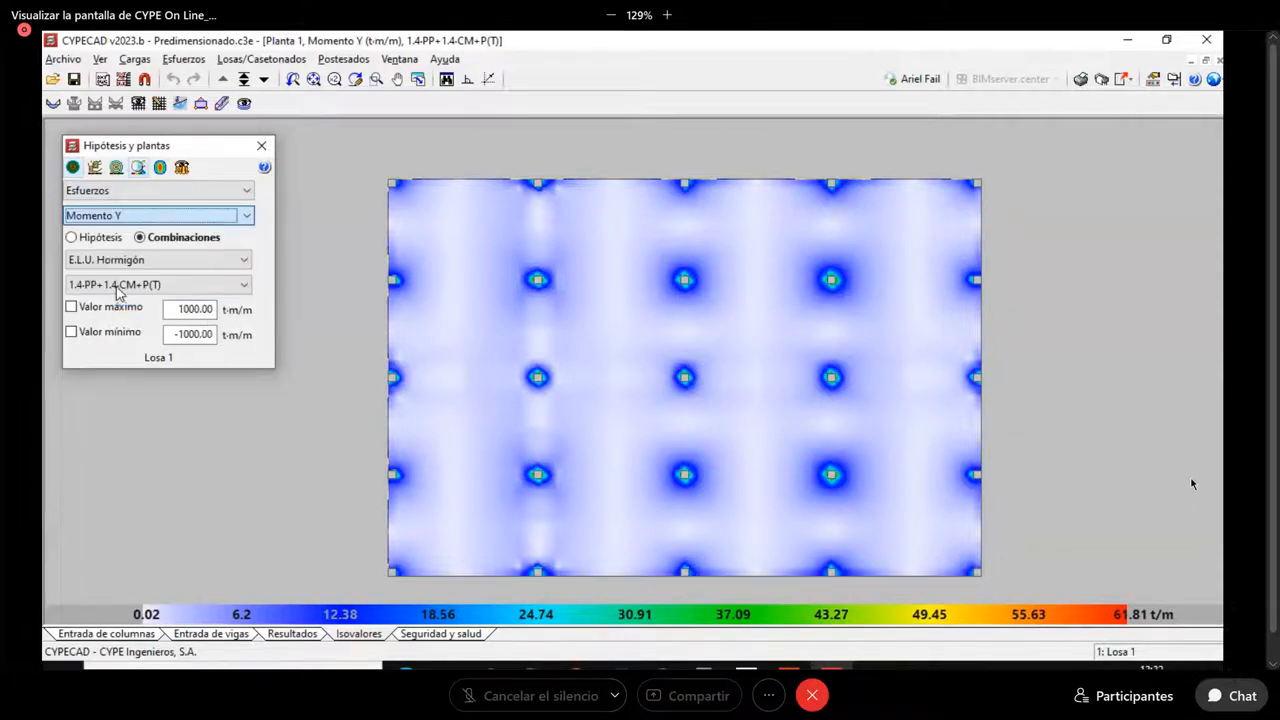
Compare the Momento X isovalues with those of Momento Y
{"action": "left_click", "coordinate": [127, 218]}
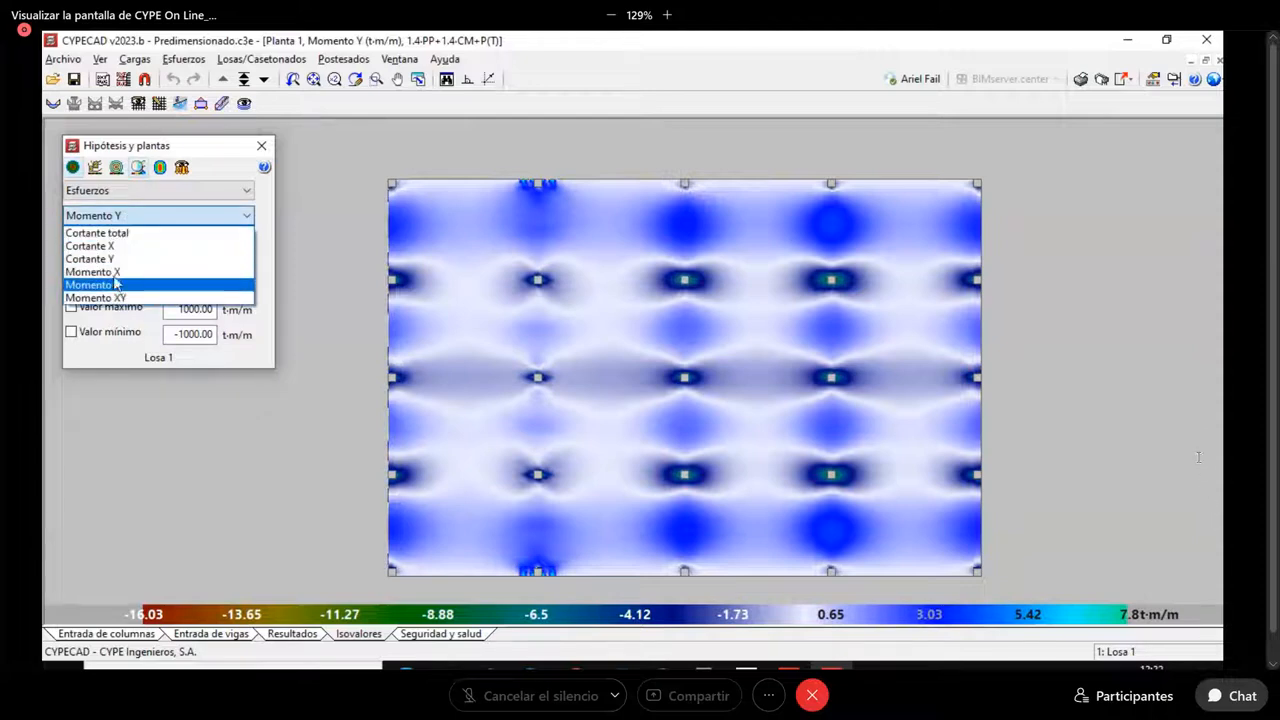
{"action": "left_click", "coordinate": [112, 273]}
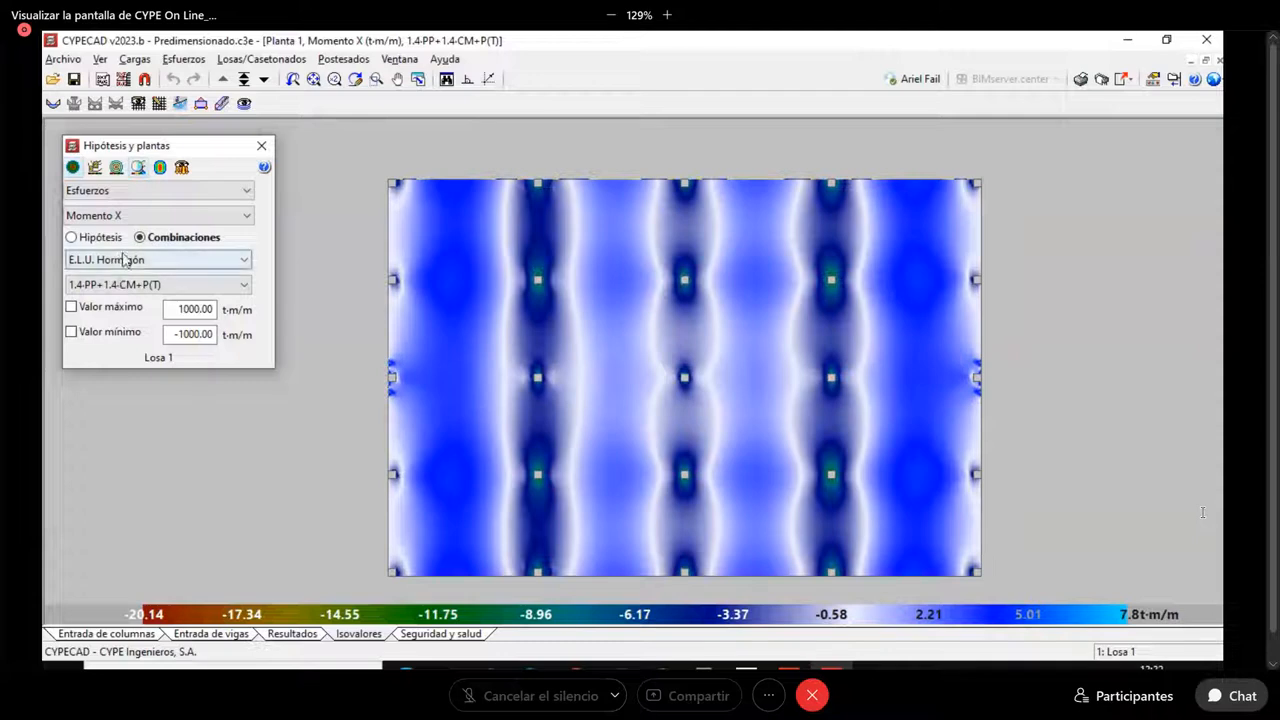
{"action": "left_click", "coordinate": [134, 217]}
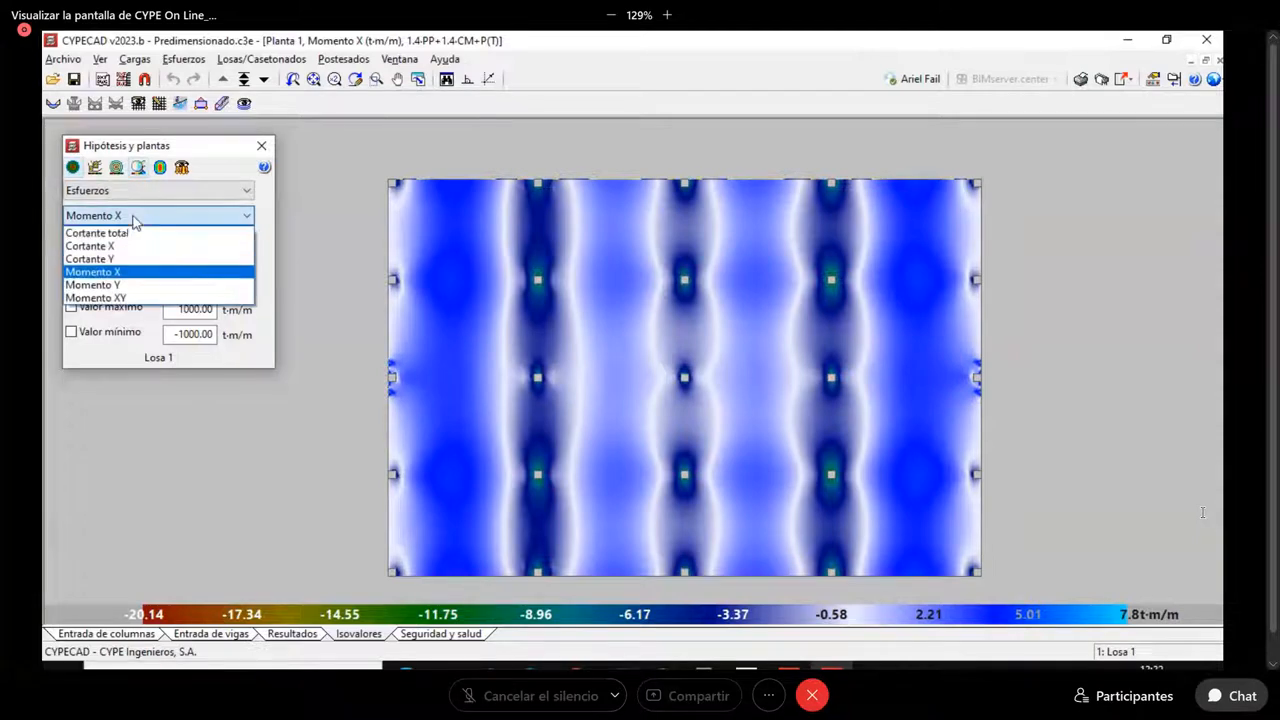
{"action": "left_click", "coordinate": [117, 285]}
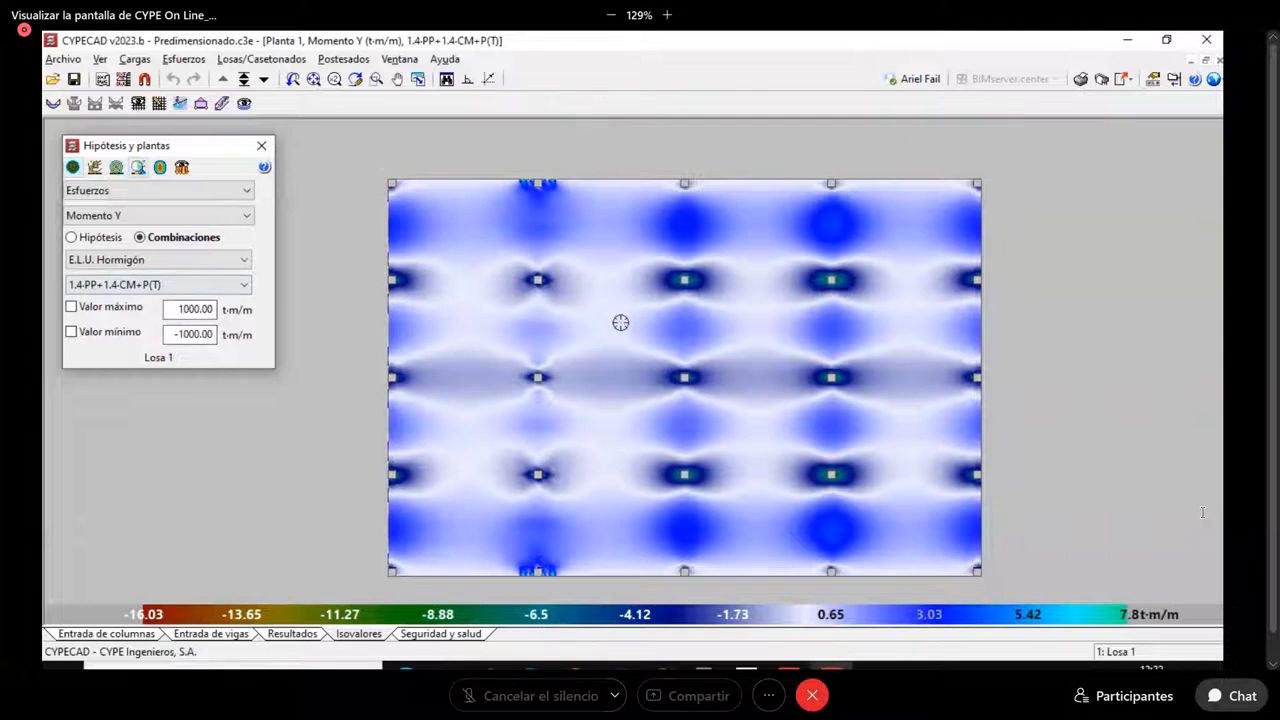
Display the Momento Y isovalues for combination 1.2·PP+1.2·CM+P(T)+1.6·Qa, and mark the P(T) term before clearing the annotation
{"action": "scroll", "coordinate": [620, 322], "scroll_direction": "up", "scroll_amount": 1}
{"action": "left_click", "coordinate": [237, 286]}
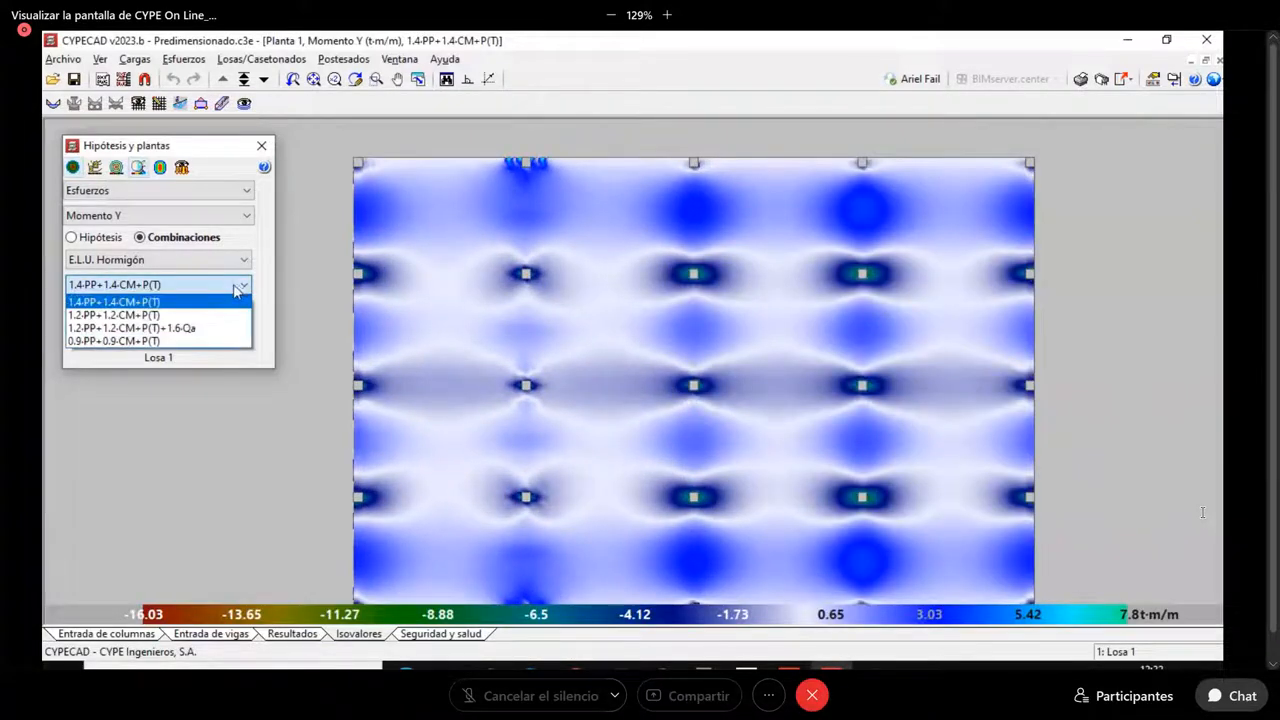
{"action": "left_click", "coordinate": [205, 328]}
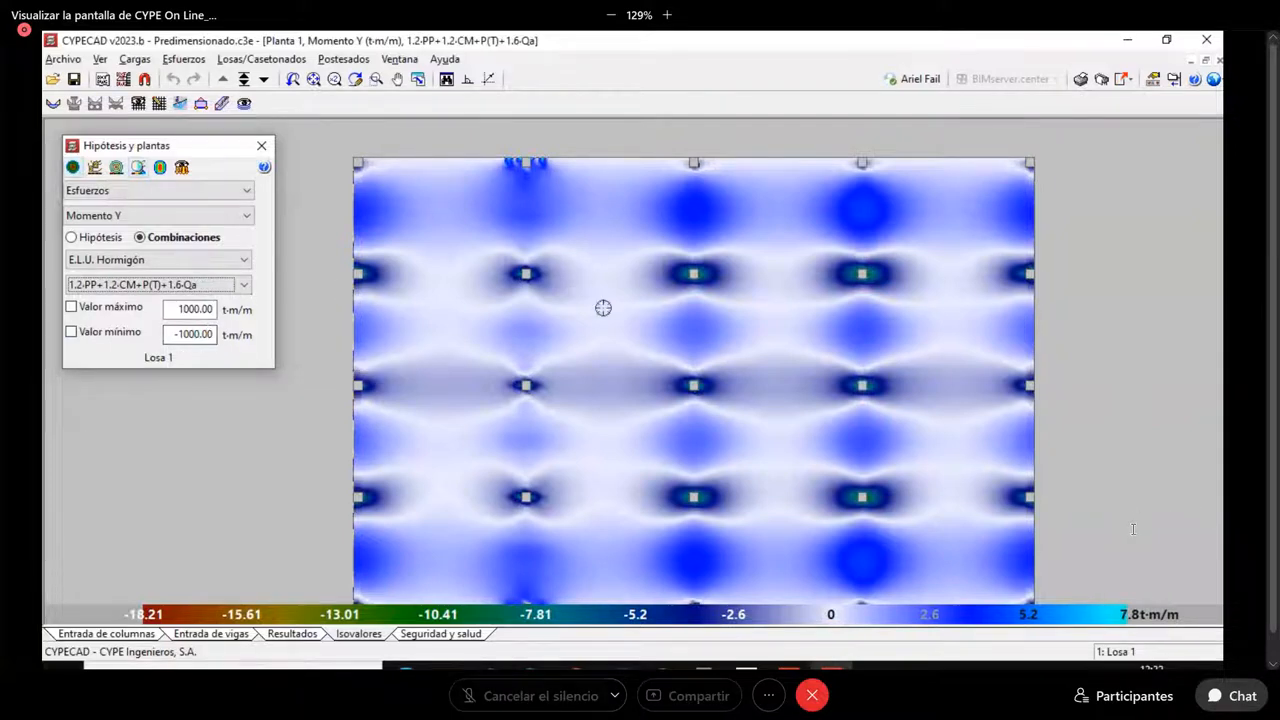
{"action": "middle_click_drag", "start_coordinate": [603, 308], "coordinate": [592, 297]}
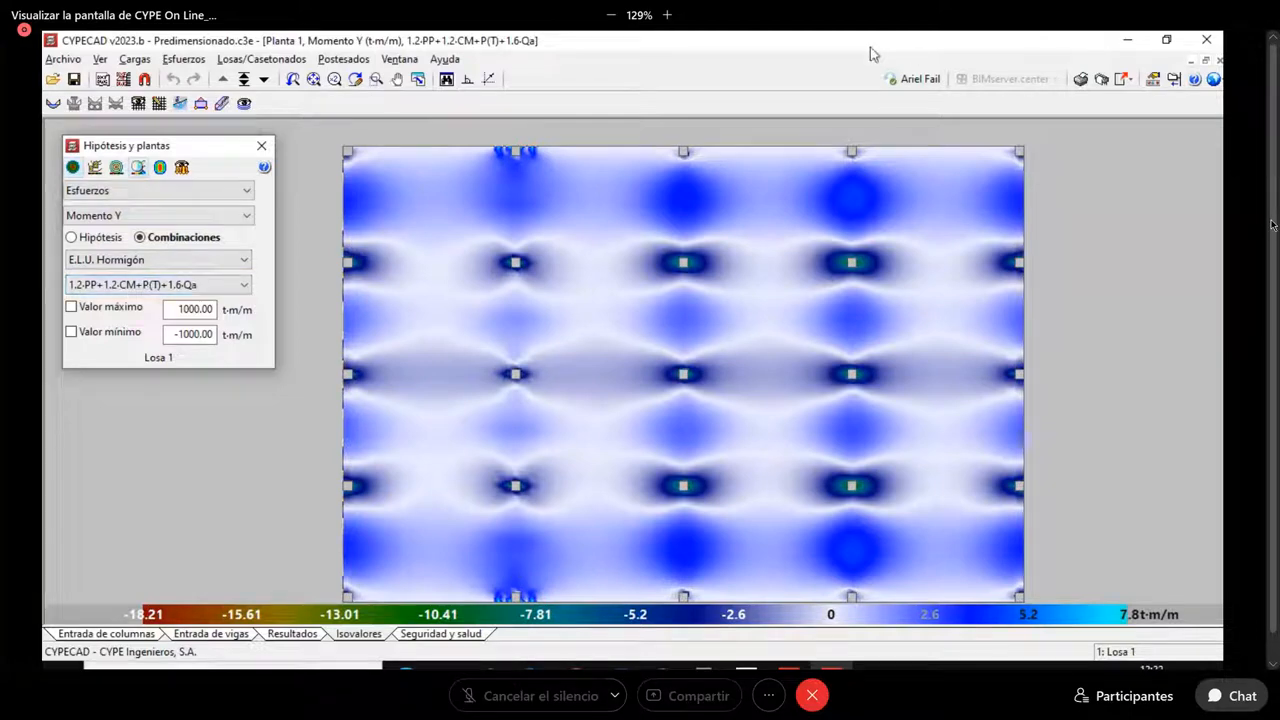
{"action": "left_click", "coordinate": [160, 287]}
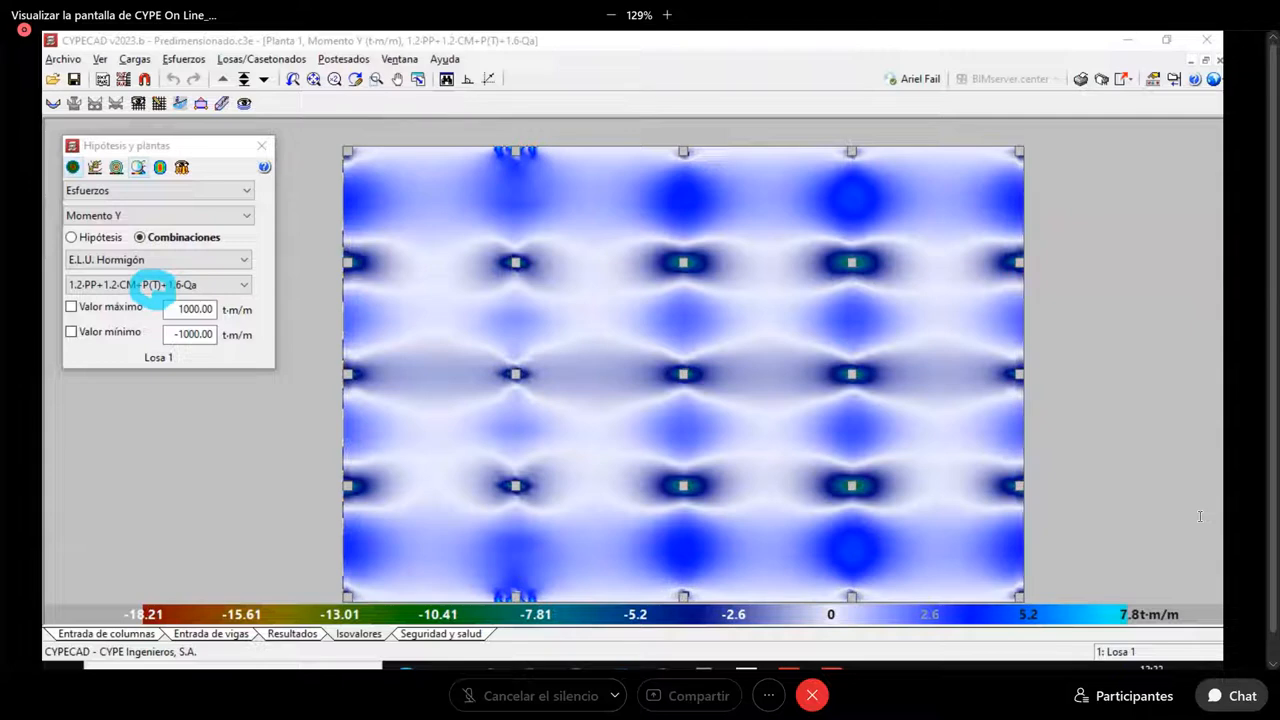
{"action": "key", "text": "Escape"}
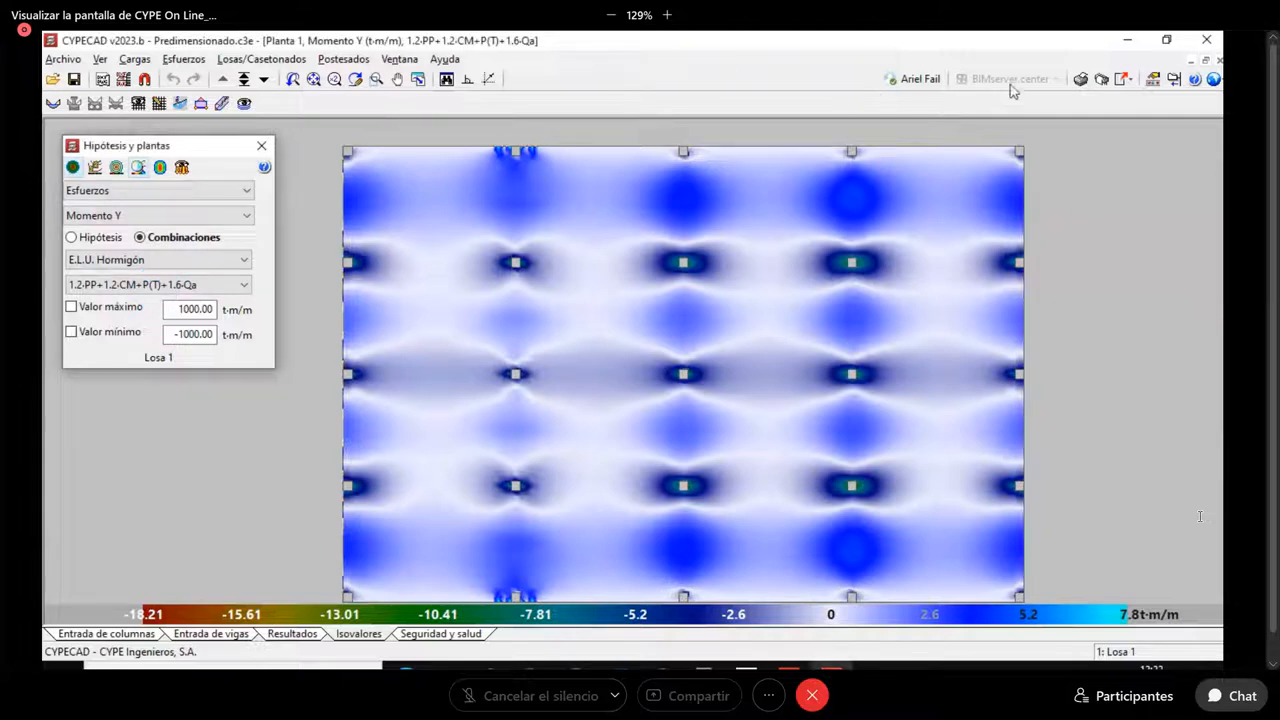
Circle the C45–C14 column line on the Momento Y isovalues, marking its edge peaks and the moments over its three interior columns
{"action": "mouse_move", "coordinate": [580, 155]}
{"action": "left_mouse_down"}
{"action": "mouse_move", "coordinate": [572, 128]}
{"action": "mouse_move", "coordinate": [443, 133]}
{"action": "mouse_move", "coordinate": [403, 168]}
{"action": "mouse_move", "coordinate": [420, 560]}
{"action": "mouse_move", "coordinate": [545, 595]}
{"action": "mouse_move", "coordinate": [608, 297]}
{"action": "mouse_move", "coordinate": [578, 131]}
{"action": "left_mouse_up"}
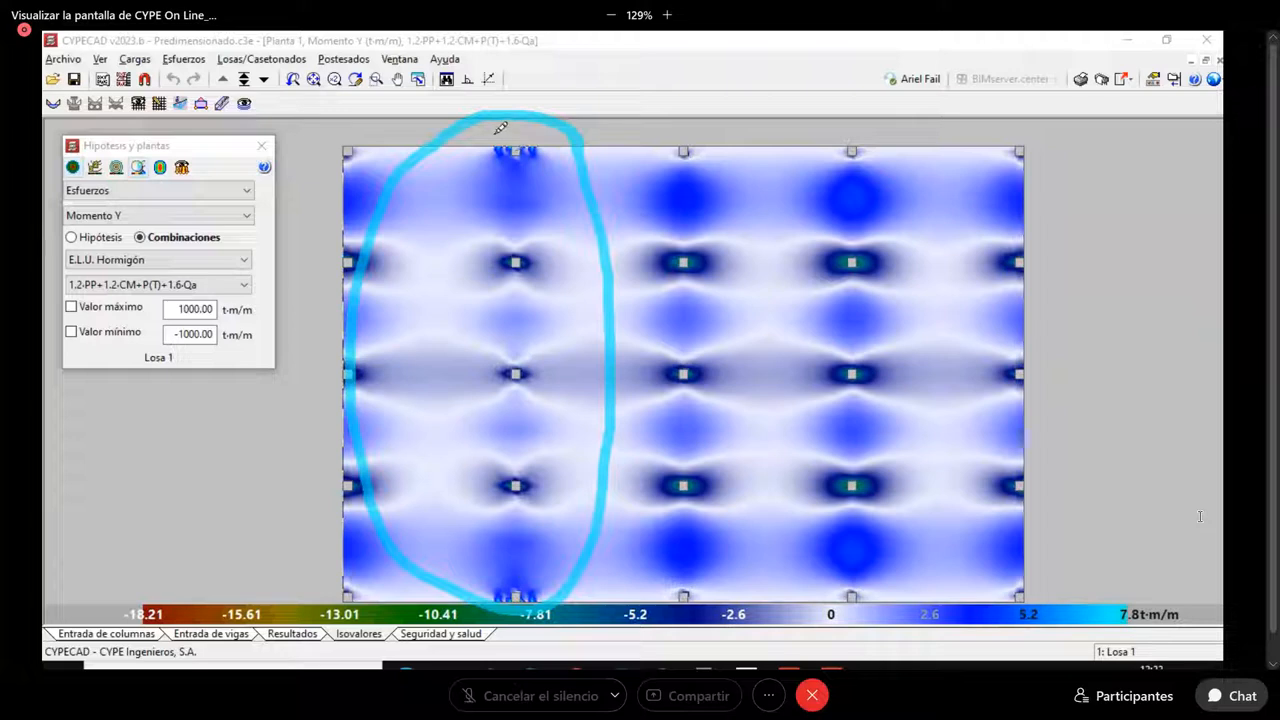
{"action": "mouse_move", "coordinate": [494, 134]}
{"action": "left_mouse_down"}
{"action": "mouse_move", "coordinate": [497, 150]}
{"action": "mouse_move", "coordinate": [534, 150]}
{"action": "left_mouse_up"}
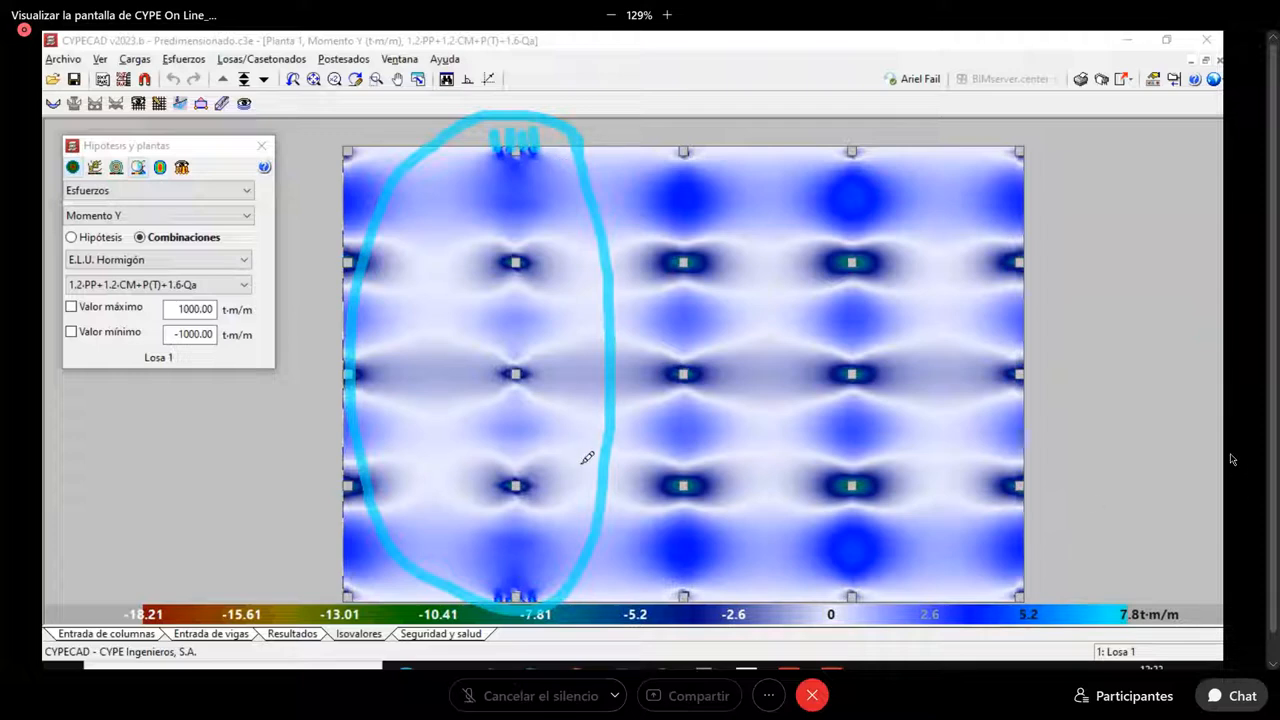
{"action": "mouse_move", "coordinate": [534, 249]}
{"action": "left_mouse_down"}
{"action": "mouse_move", "coordinate": [514, 283]}
{"action": "mouse_move", "coordinate": [493, 252]}
{"action": "mouse_move", "coordinate": [530, 241]}
{"action": "mouse_move", "coordinate": [546, 252]}
{"action": "left_mouse_up"}
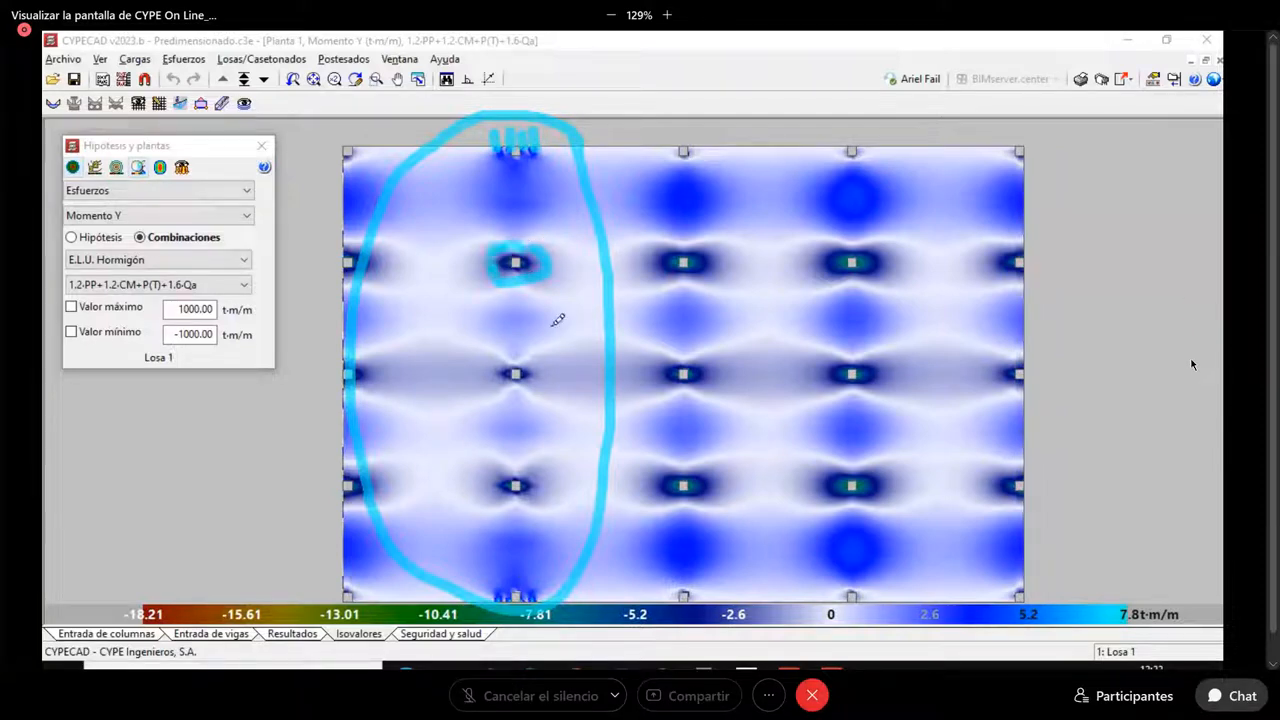
{"action": "mouse_move", "coordinate": [540, 386]}
{"action": "left_mouse_down"}
{"action": "mouse_move", "coordinate": [503, 388]}
{"action": "mouse_move", "coordinate": [522, 356]}
{"action": "left_mouse_up"}
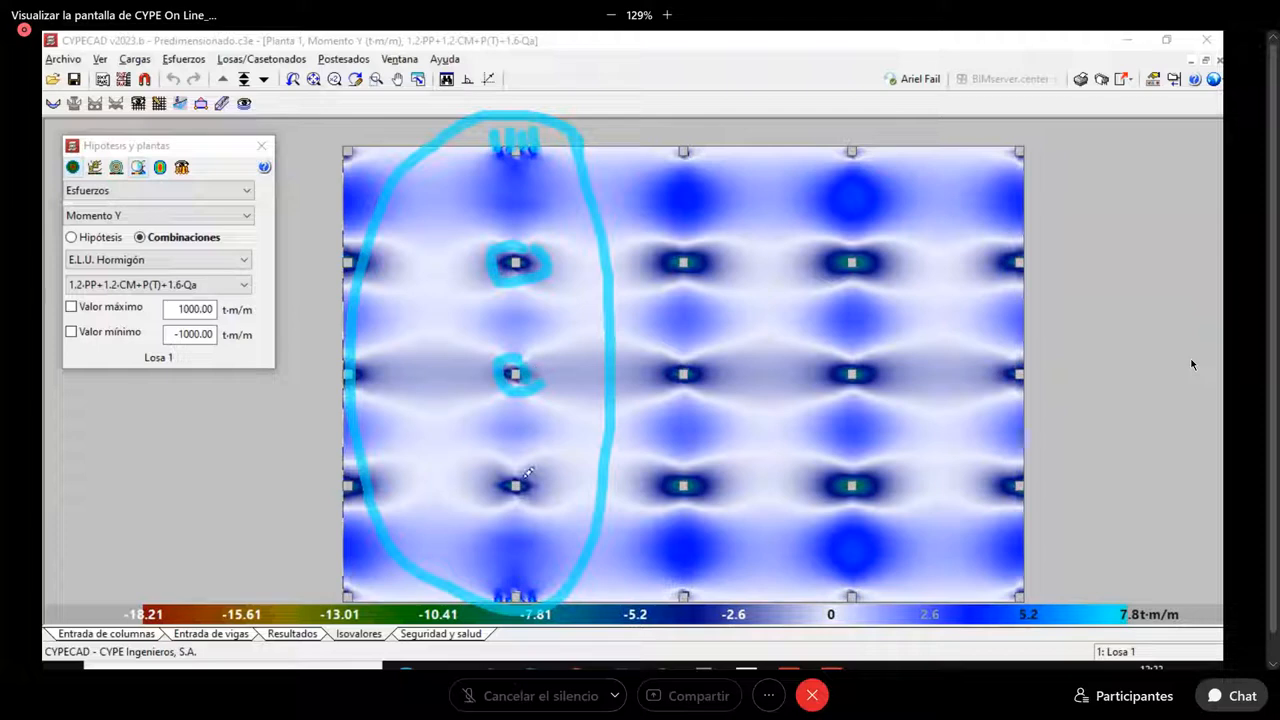
{"action": "mouse_move", "coordinate": [528, 472]}
{"action": "left_mouse_down"}
{"action": "mouse_move", "coordinate": [512, 495]}
{"action": "mouse_move", "coordinate": [534, 463]}
{"action": "mouse_move", "coordinate": [537, 497]}
{"action": "left_mouse_up"}
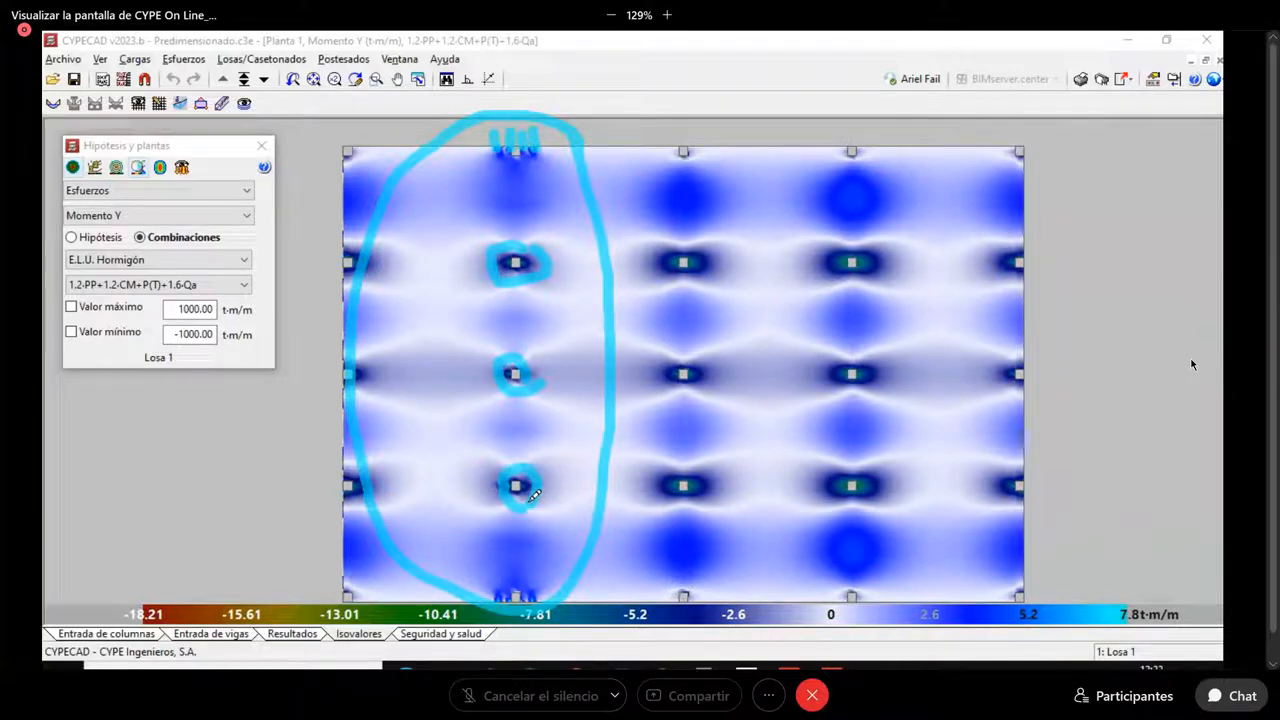
Circle the Momento Y concentrations over the three interior columns of the fourth column line for comparison
{"action": "mouse_move", "coordinate": [888, 282]}
{"action": "left_mouse_down"}
{"action": "mouse_move", "coordinate": [822, 272]}
{"action": "mouse_move", "coordinate": [852, 238]}
{"action": "mouse_move", "coordinate": [886, 278]}
{"action": "left_mouse_up"}
{"action": "mouse_move", "coordinate": [886, 352]}
{"action": "left_mouse_down"}
{"action": "mouse_move", "coordinate": [830, 382]}
{"action": "mouse_move", "coordinate": [884, 348]}
{"action": "mouse_move", "coordinate": [882, 380]}
{"action": "left_mouse_up"}
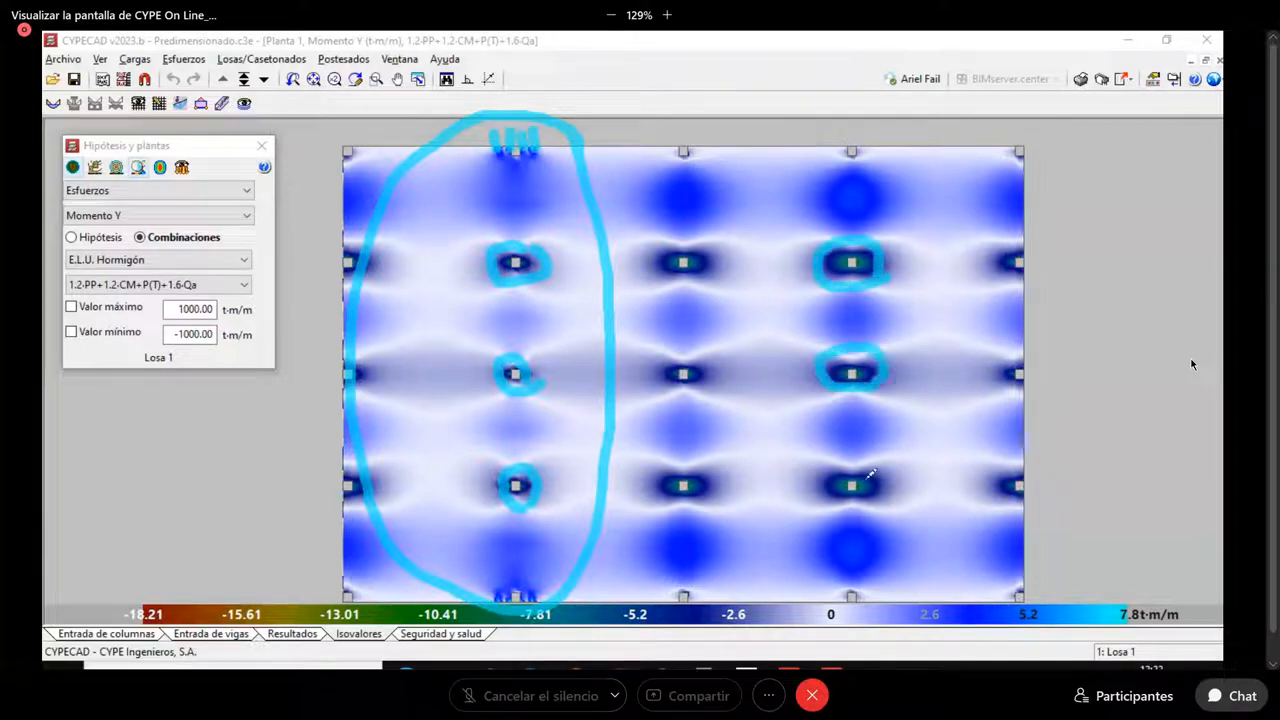
{"action": "mouse_move", "coordinate": [870, 473]}
{"action": "left_mouse_down"}
{"action": "mouse_move", "coordinate": [830, 470]}
{"action": "mouse_move", "coordinate": [886, 474]}
{"action": "mouse_move", "coordinate": [857, 498]}
{"action": "left_mouse_up"}
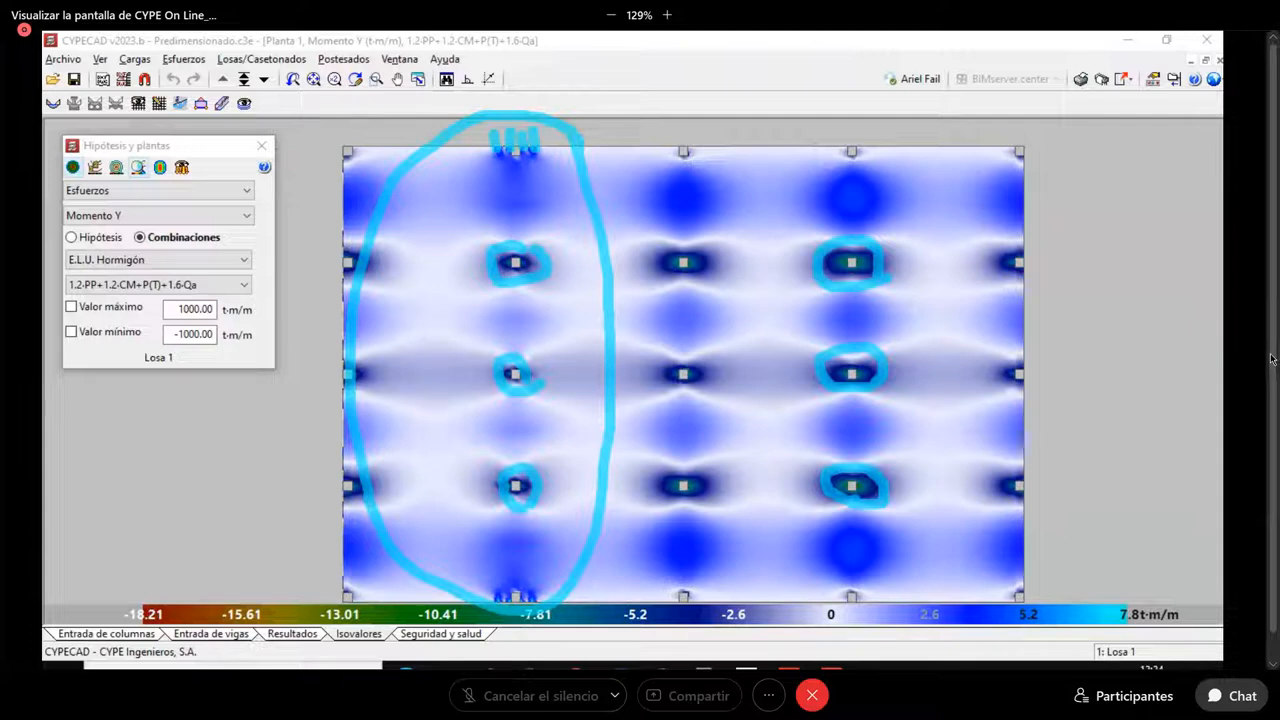
Clear the annotations and show both longitudinal and transverse tendons over the isovalues
{"action": "left_click", "coordinate": [244, 104]}
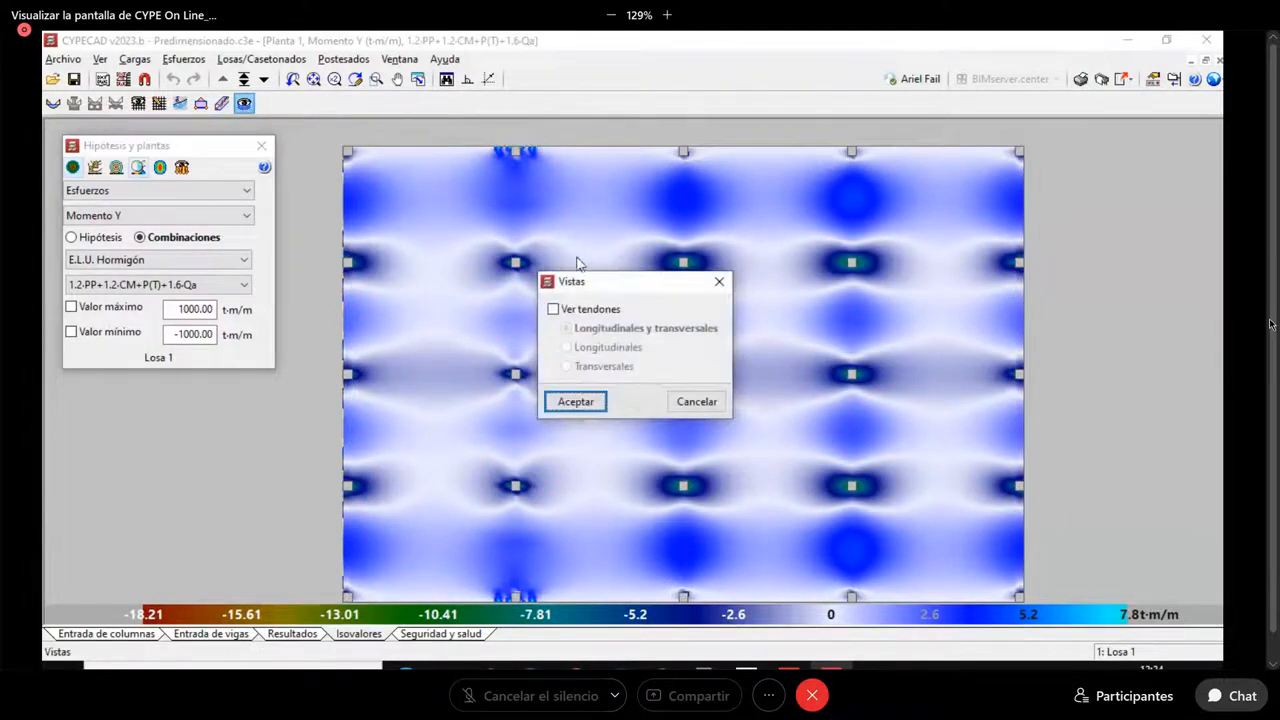
{"action": "left_click", "coordinate": [560, 312]}
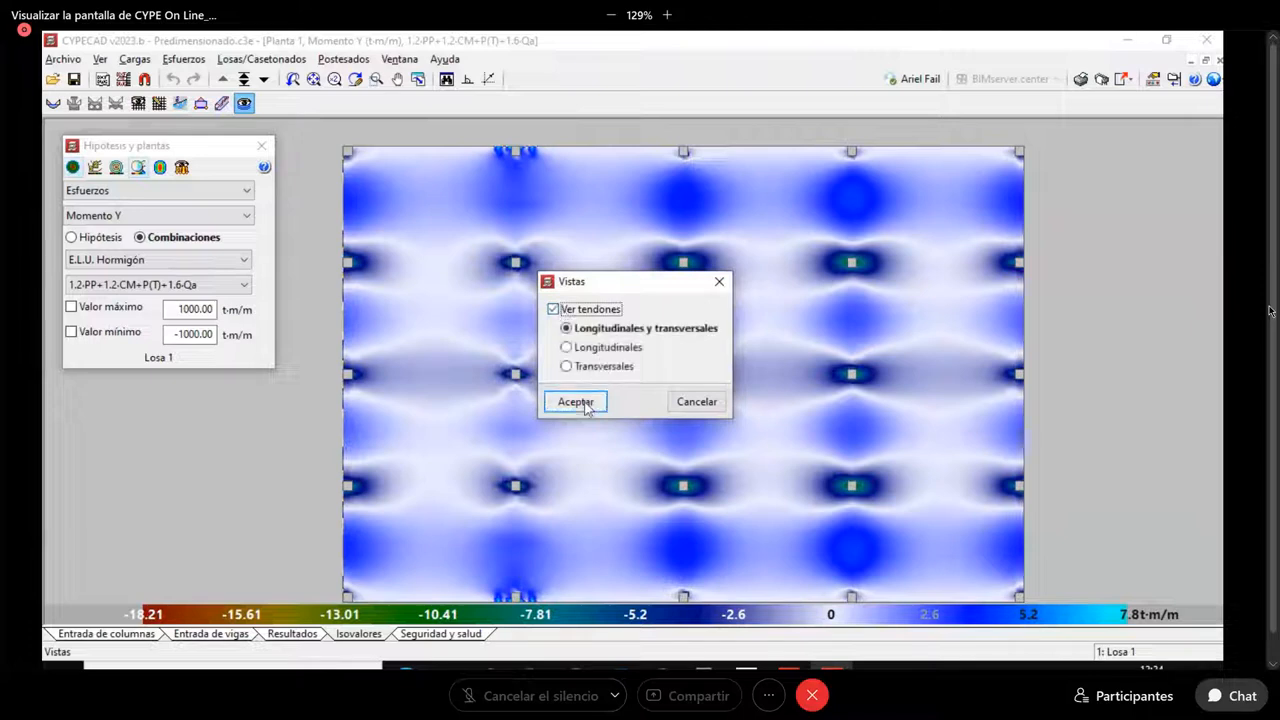
{"action": "left_click", "coordinate": [576, 401]}
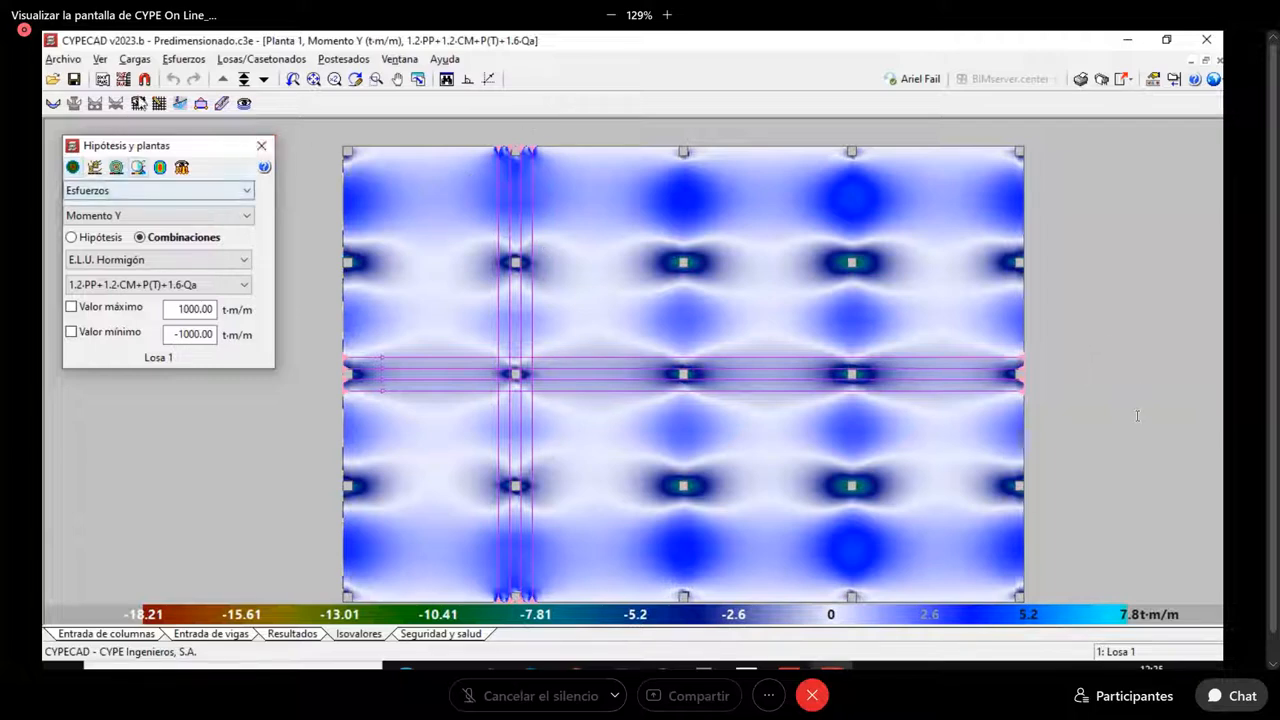
Measure the secant deflection between two points in the upper edge span, comparing the second column line with tendons and the fourth without
{"action": "left_click", "coordinate": [181, 104]}
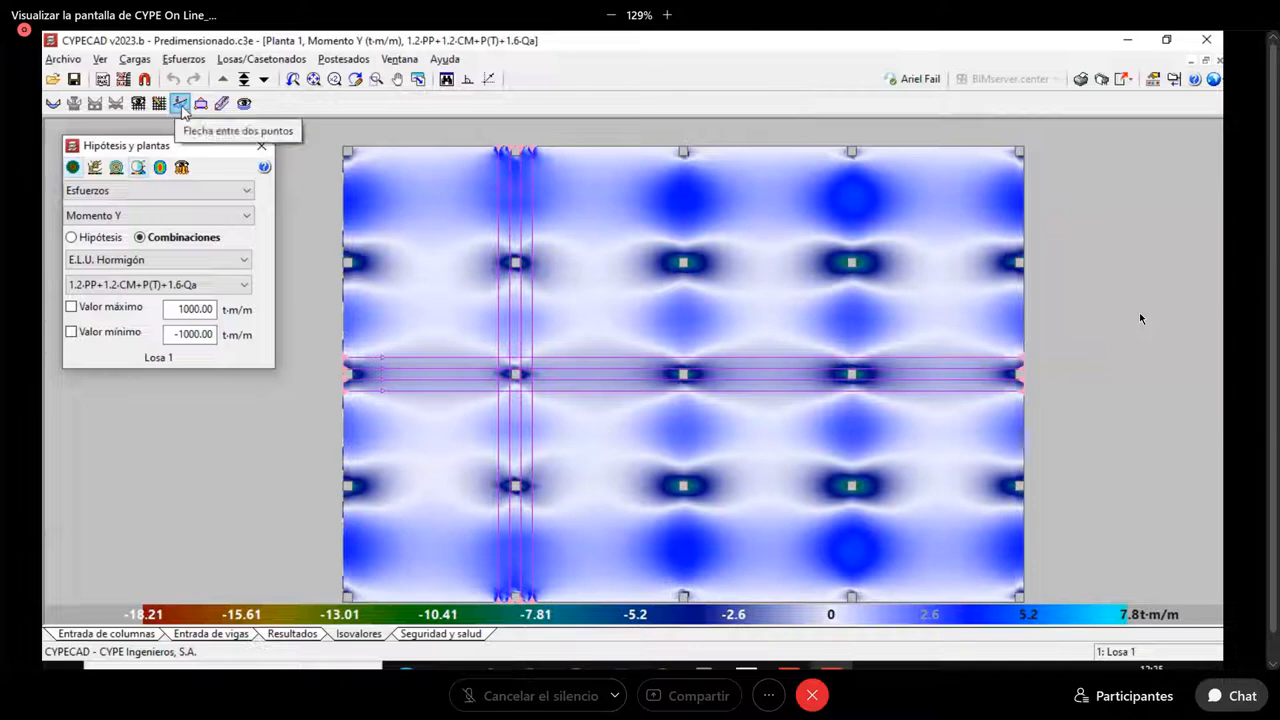
{"action": "left_click", "coordinate": [181, 104]}
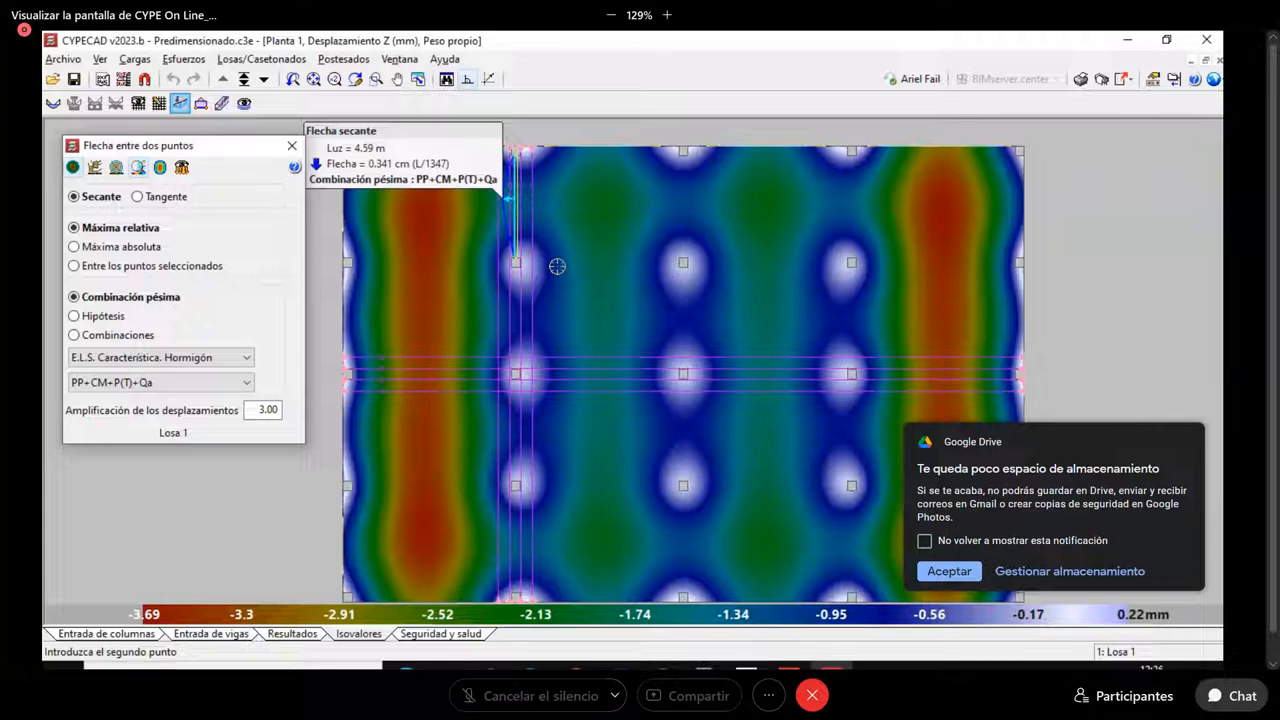
{"action": "right_click", "coordinate": [564, 265]}
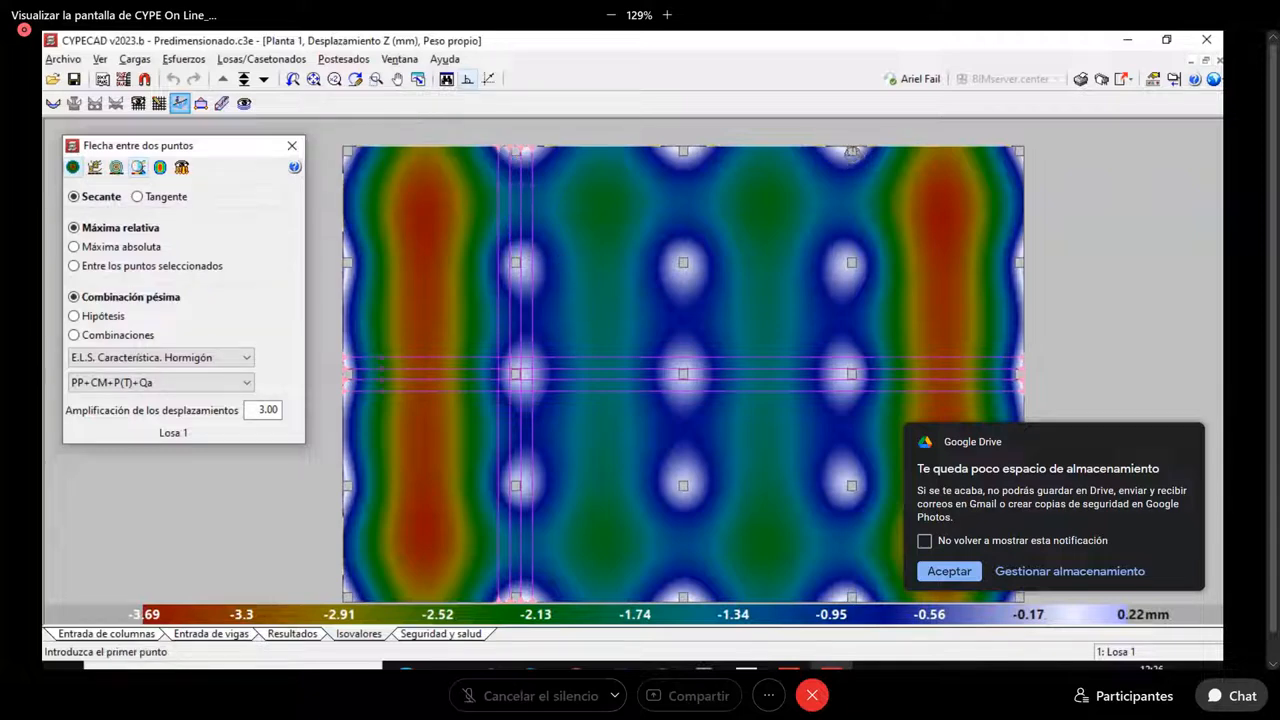
{"action": "left_click", "coordinate": [851, 152]}
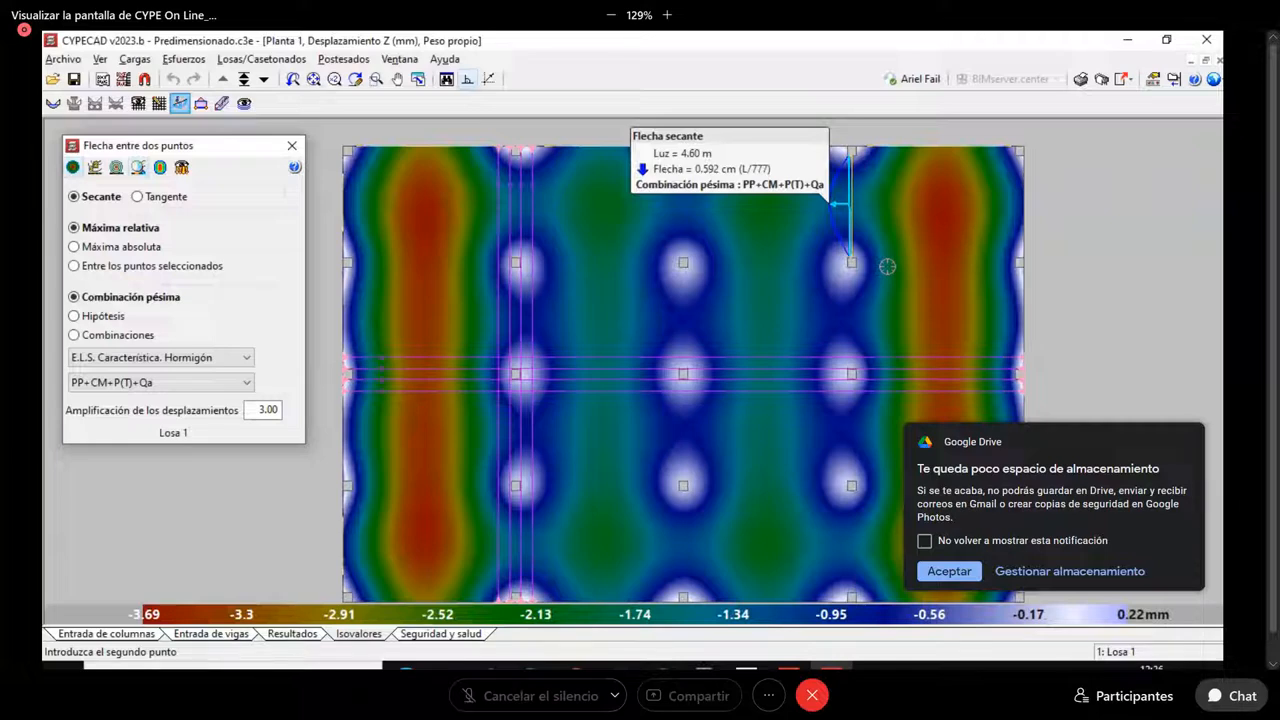
{"action": "right_click", "coordinate": [847, 221]}
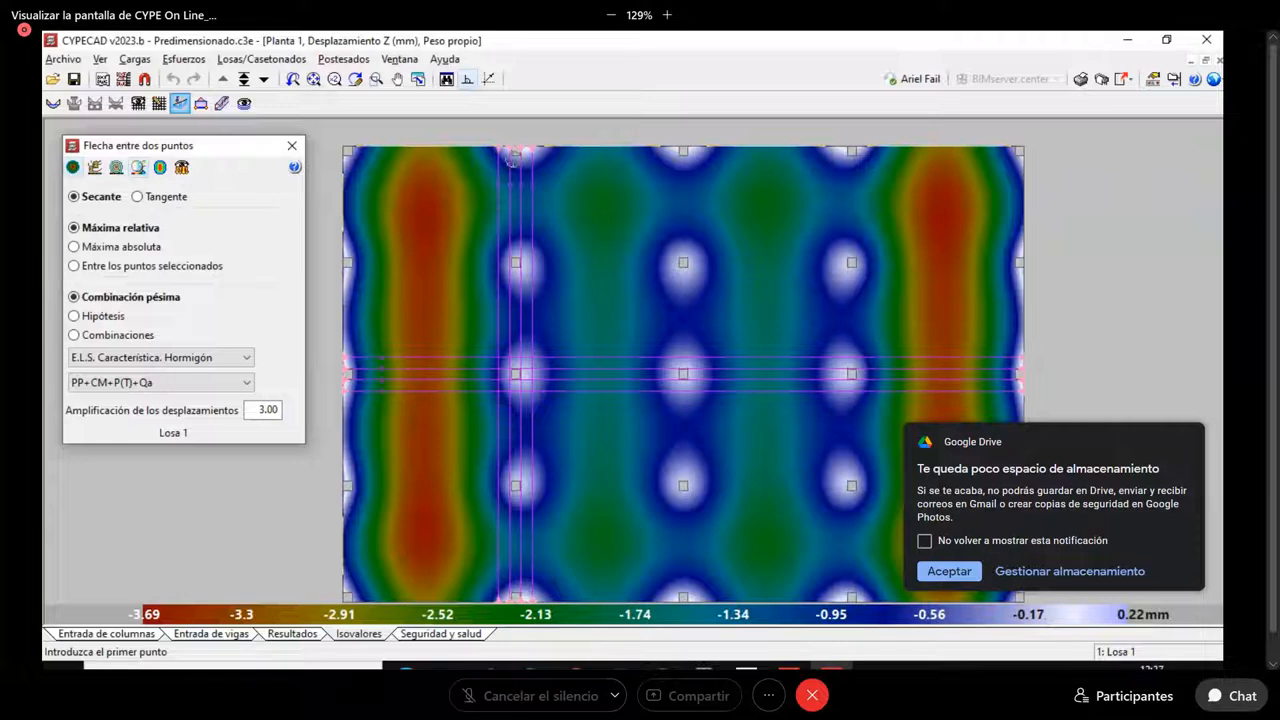
{"action": "left_click", "coordinate": [515, 153]}
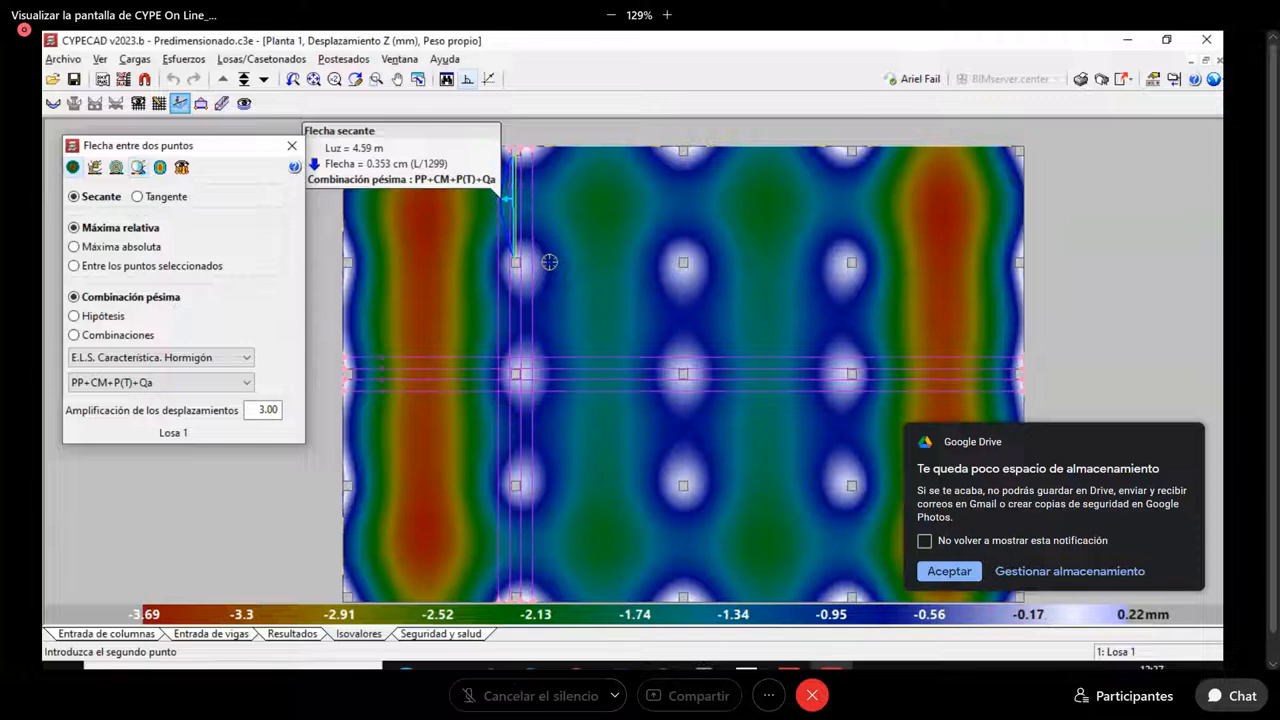
{"action": "right_click", "coordinate": [549, 262]}
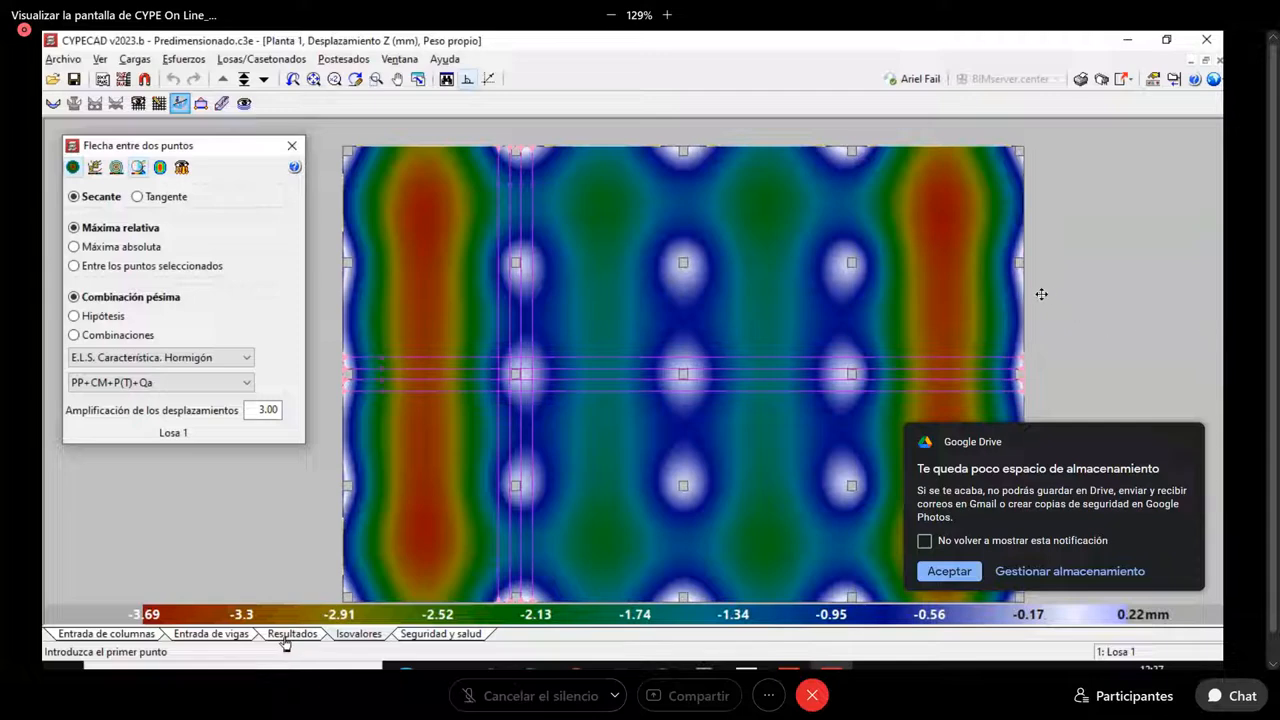
Return to beam entry, bring up the post-tensioning tools for the upper slab and open their general options
{"action": "left_click", "coordinate": [211, 634]}
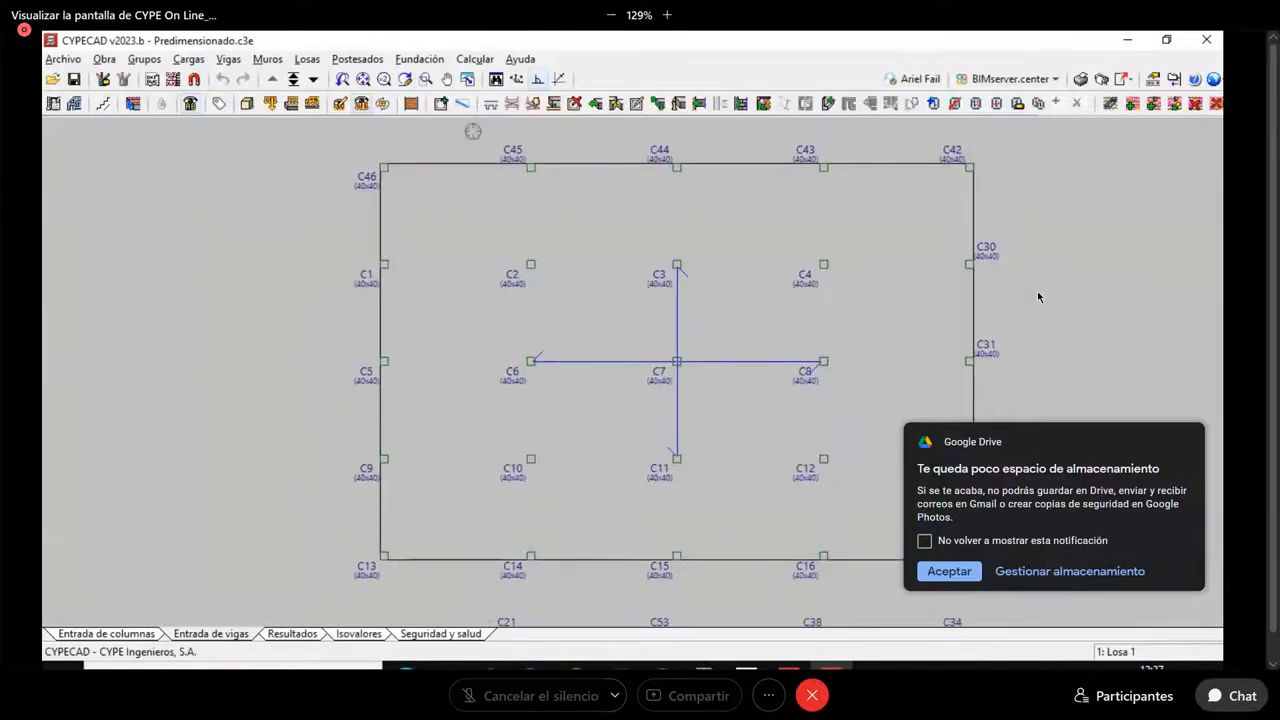
{"action": "scroll", "coordinate": [617, 348], "scroll_direction": "down", "scroll_amount": 2}
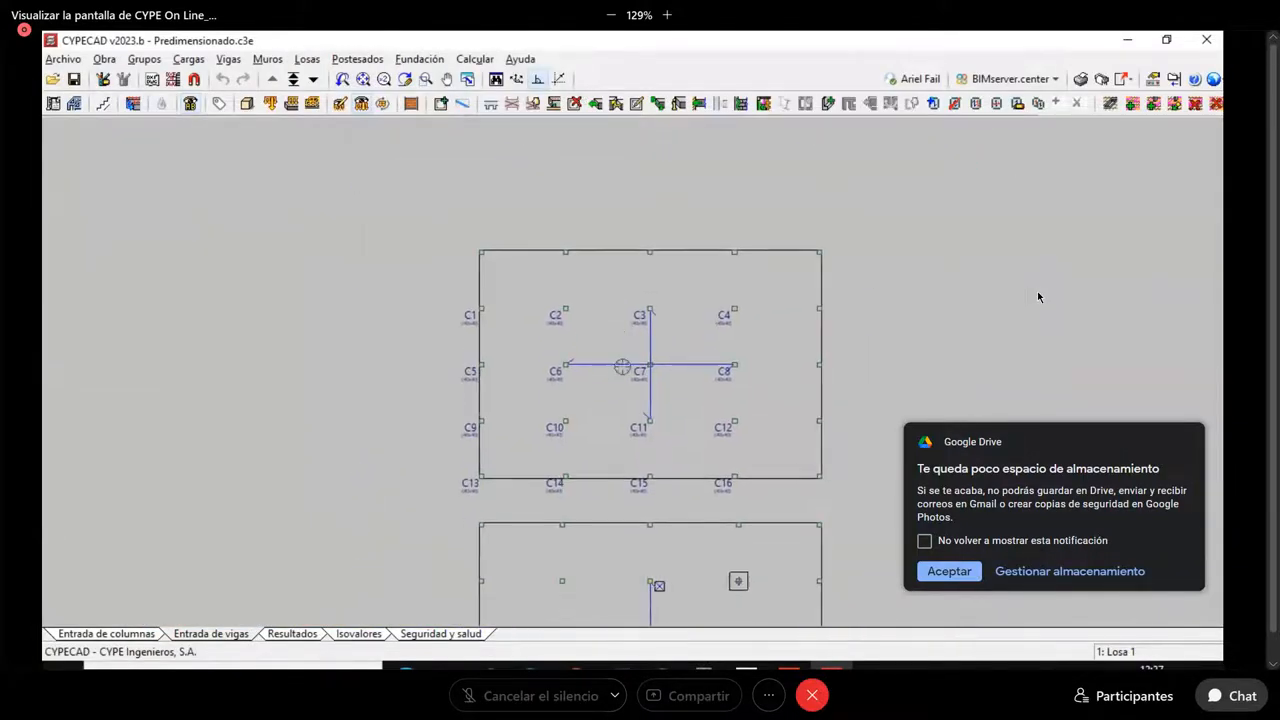
{"action": "scroll", "coordinate": [621, 370], "scroll_direction": "up", "scroll_amount": 1}
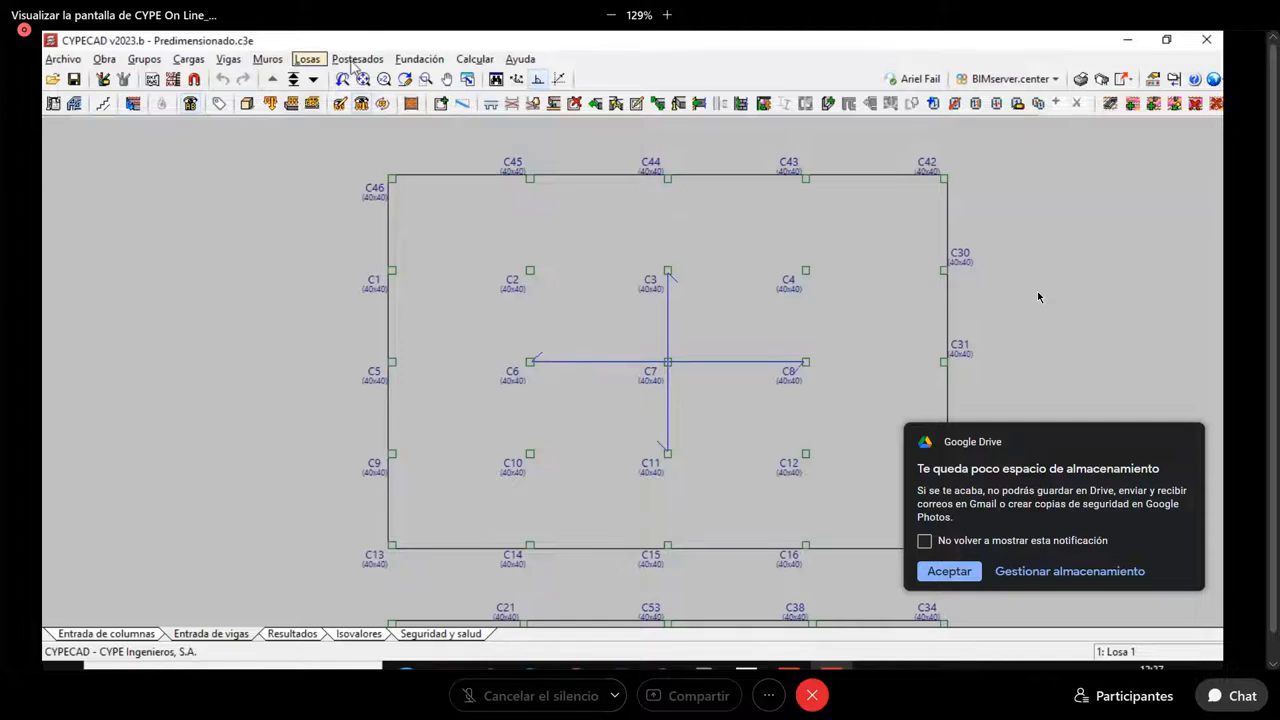
{"action": "left_click", "coordinate": [357, 59]}
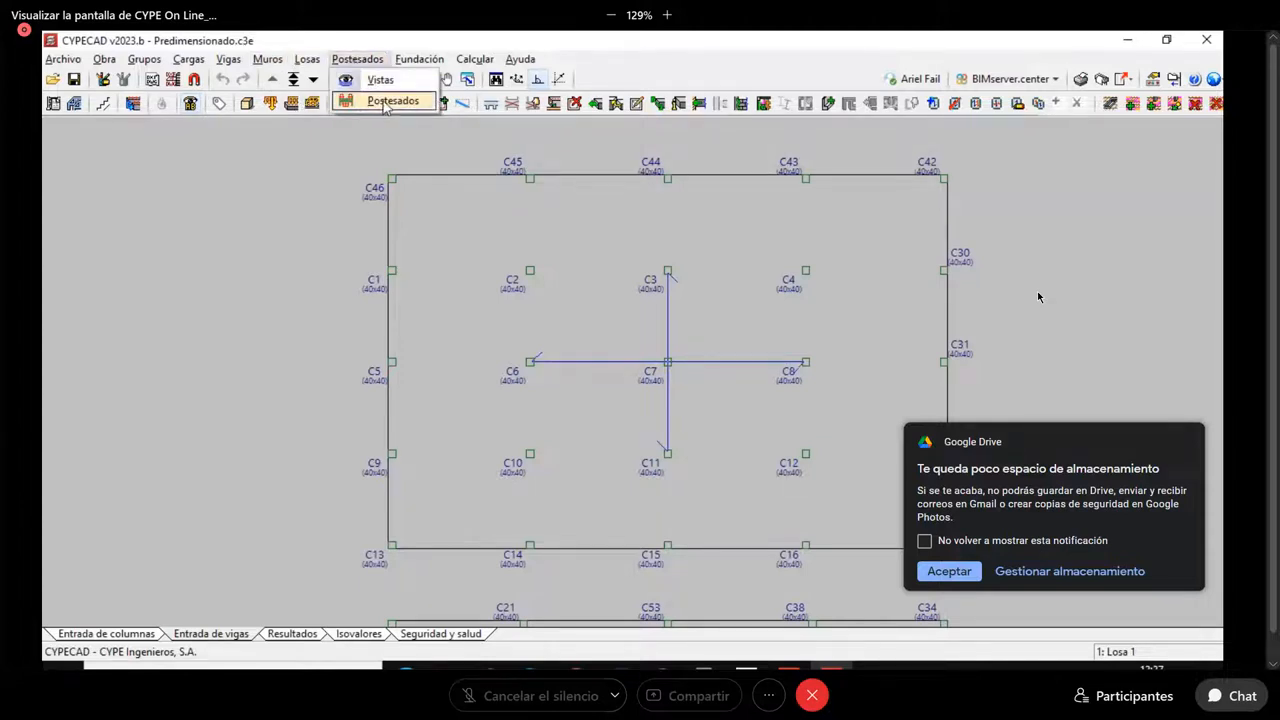
{"action": "left_click", "coordinate": [390, 101]}
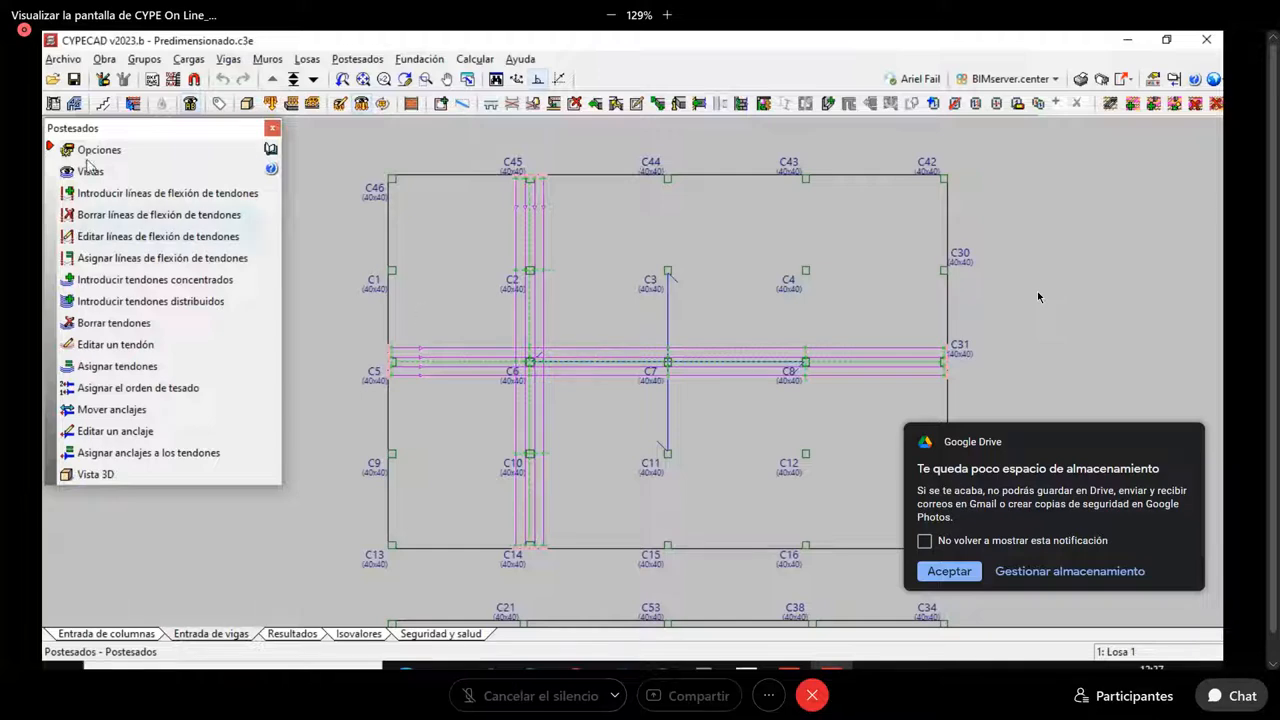
{"action": "left_click", "coordinate": [95, 150]}
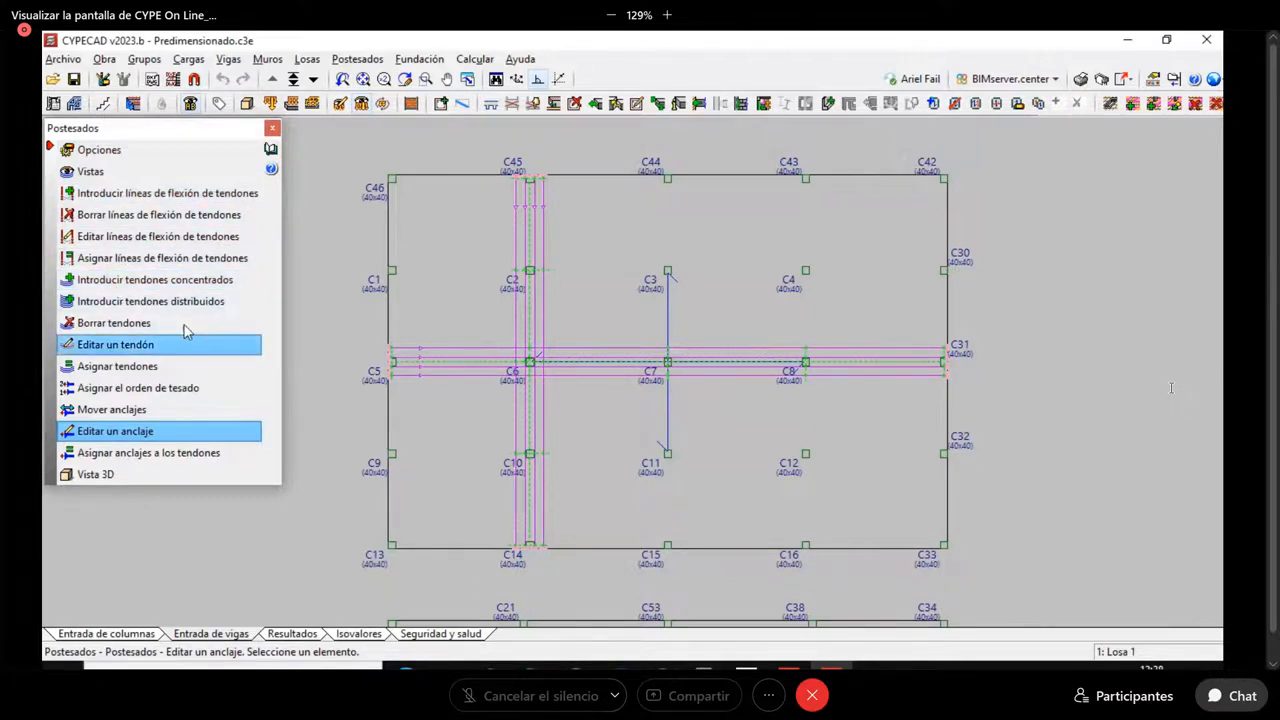
Open the outermost tendon on the C3 side of the C45–C14 line for editing and review its Tipo 1 tendon properties
{"action": "left_click", "coordinate": [545, 222]}
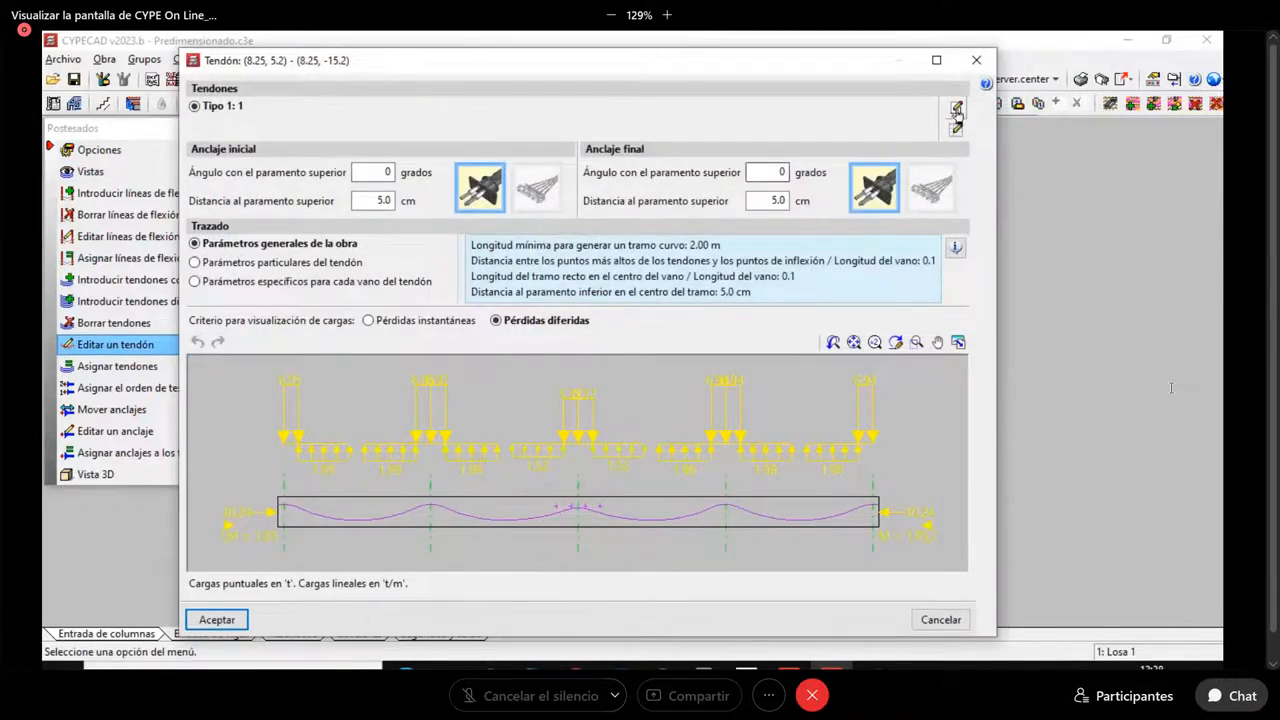
{"action": "left_click", "coordinate": [955, 107]}
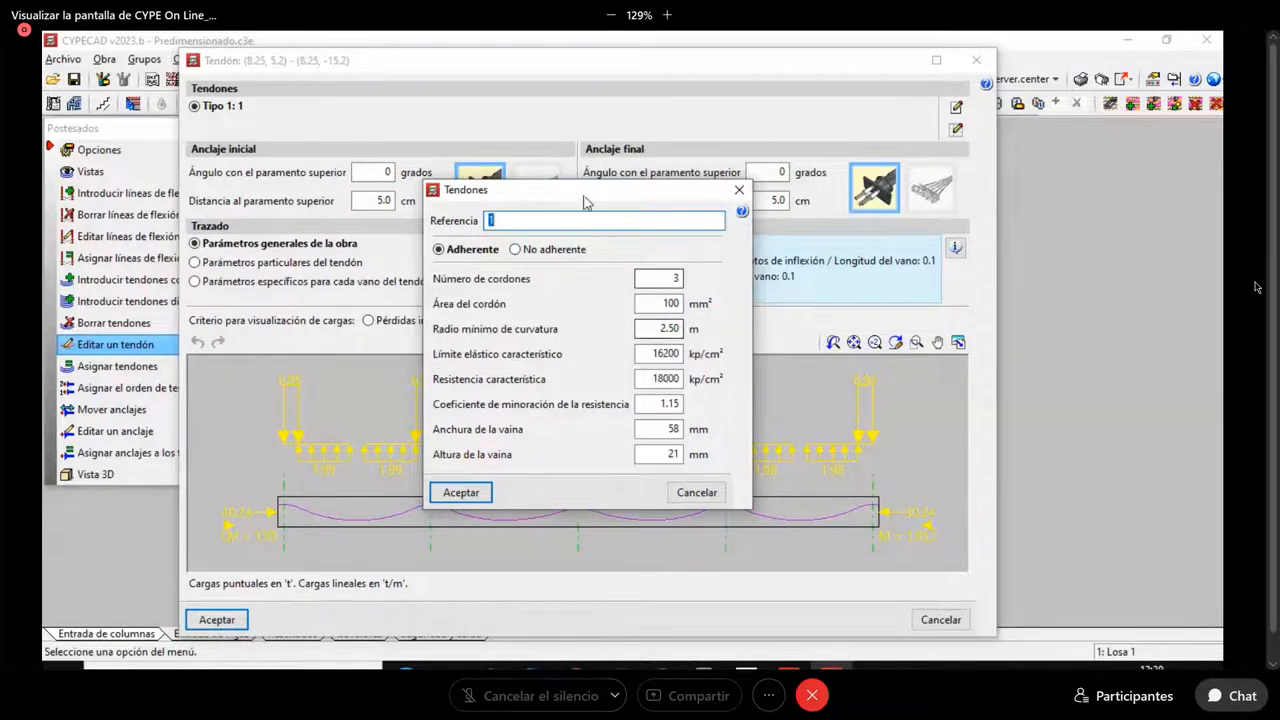
{"action": "left_click_drag", "start_coordinate": [586, 190], "coordinate": [600, 122]}
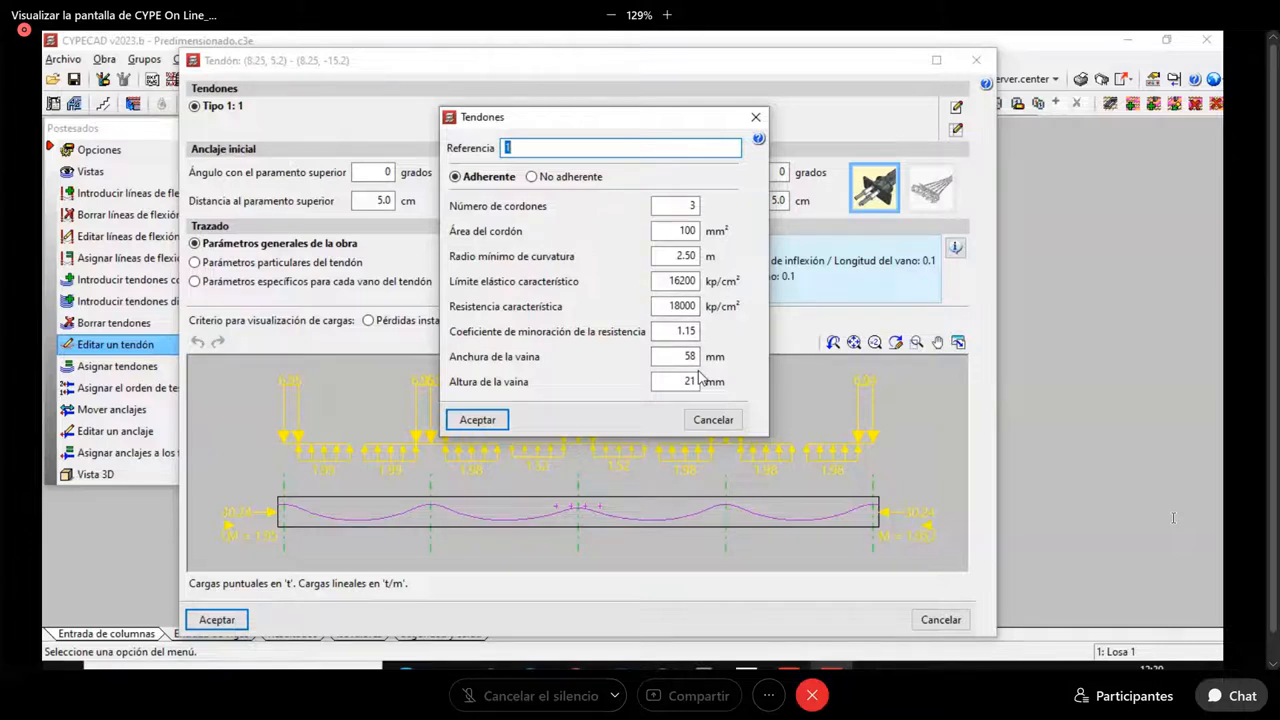
{"action": "left_click", "coordinate": [756, 117]}
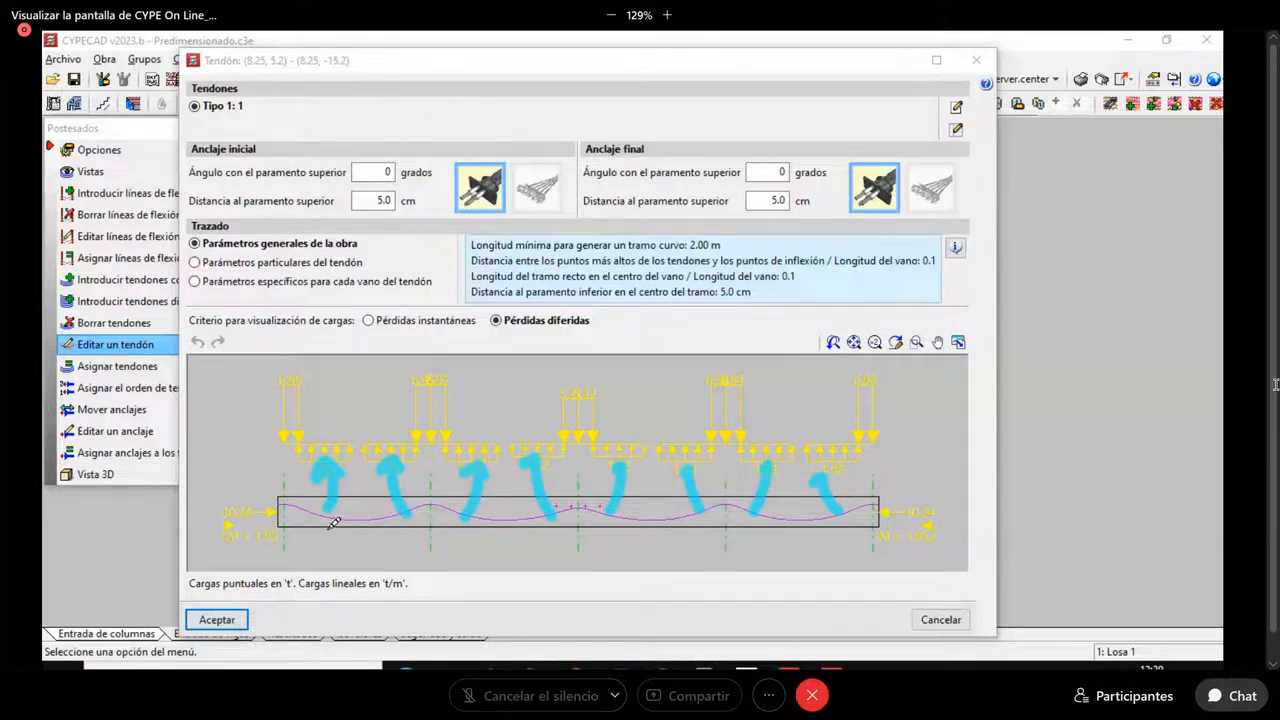
Mark outward arrows at both tendon anchorages, examine the tendon profile over the central support, and close the tendon editor
{"action": "mouse_move", "coordinate": [278, 494]}
{"action": "left_mouse_down"}
{"action": "mouse_move", "coordinate": [220, 494]}
{"action": "mouse_move", "coordinate": [224, 461]}
{"action": "mouse_move", "coordinate": [224, 514]}
{"action": "left_mouse_up"}
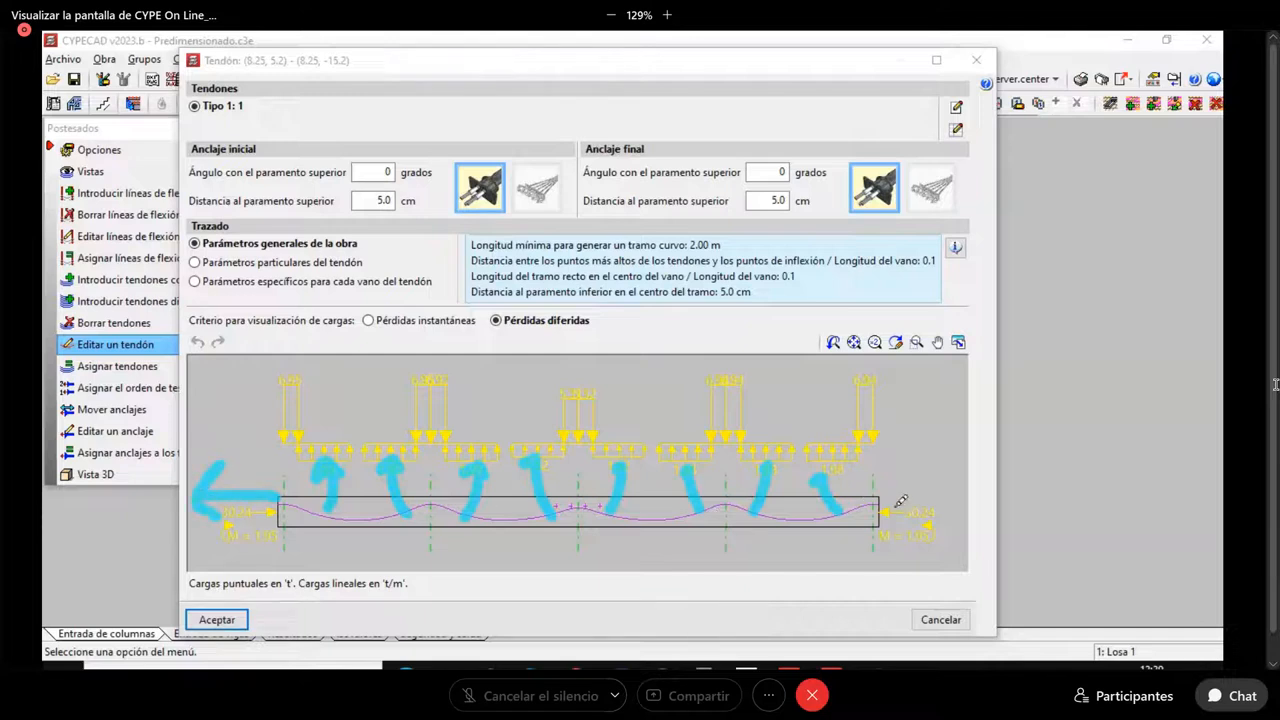
{"action": "mouse_move", "coordinate": [894, 511]}
{"action": "left_mouse_down"}
{"action": "mouse_move", "coordinate": [982, 510]}
{"action": "mouse_move", "coordinate": [954, 493]}
{"action": "mouse_move", "coordinate": [964, 516]}
{"action": "left_mouse_up"}
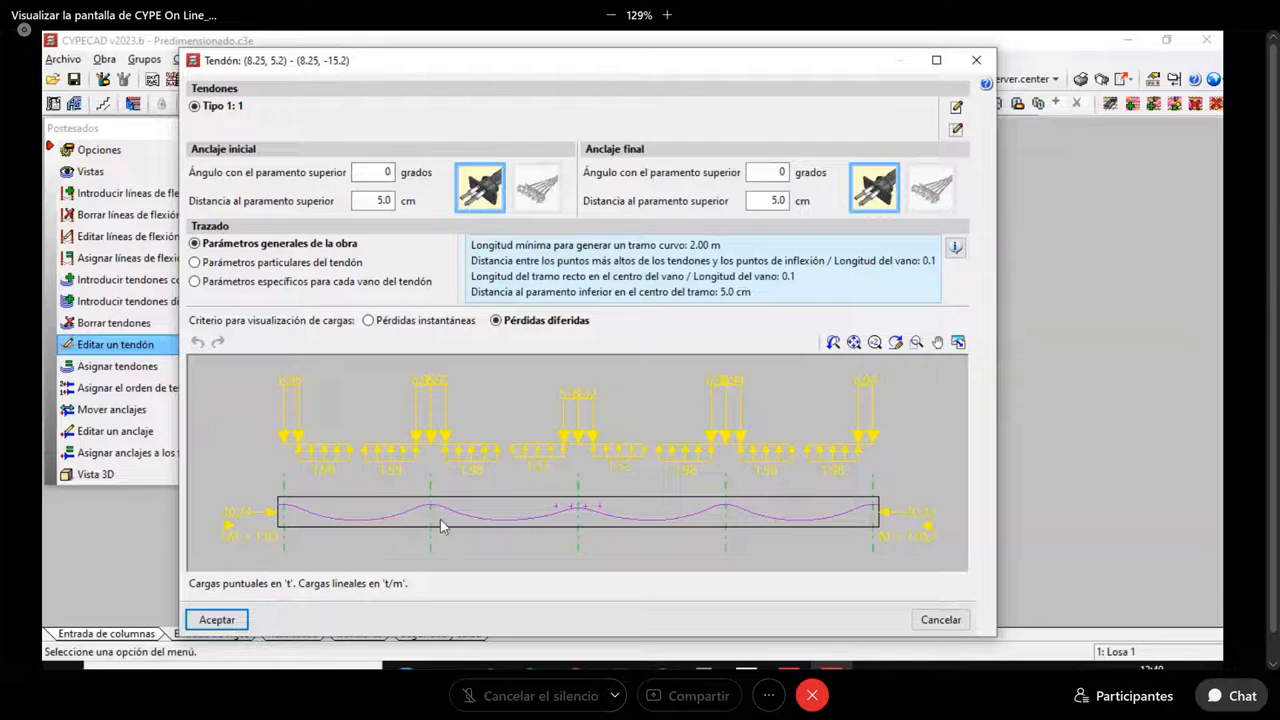
{"action": "scroll", "coordinate": [583, 530], "scroll_direction": "up", "scroll_amount": 5}
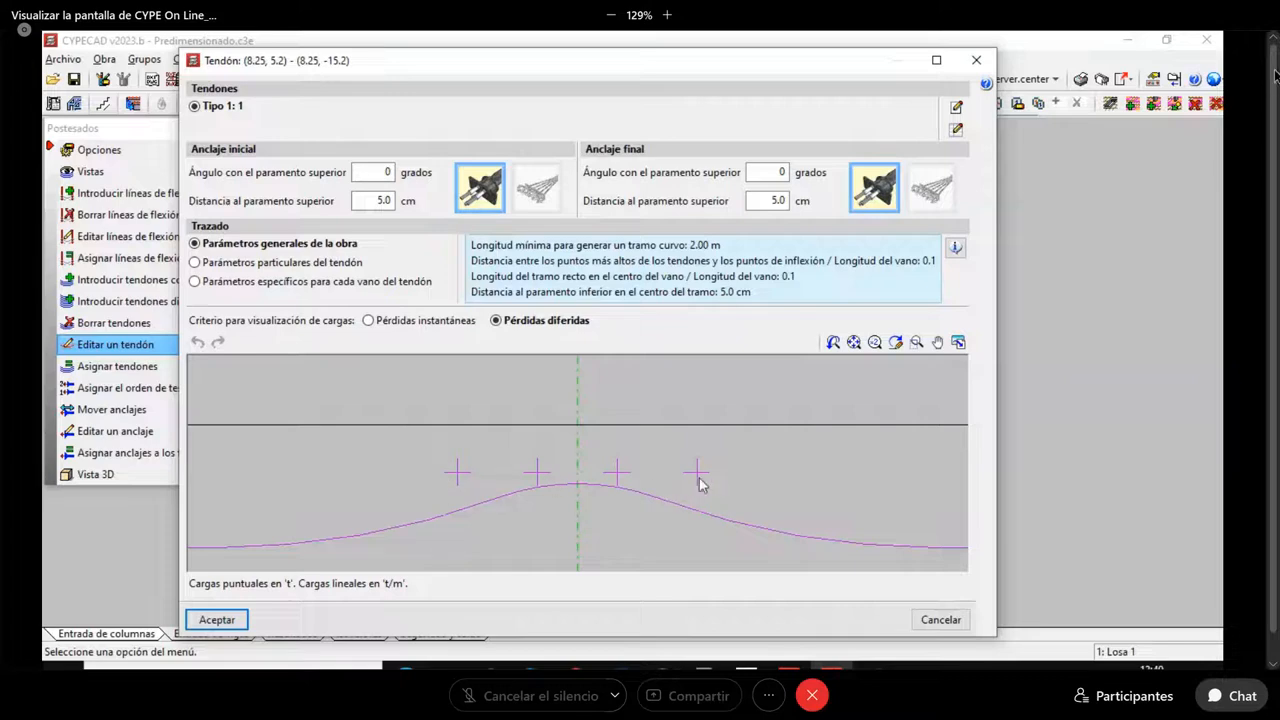
{"action": "left_click", "coordinate": [976, 60]}
Show the post-tensioned slab in the 3D view and examine the tendon profiles where both bundles cross
{"action": "scroll", "coordinate": [539, 348], "scroll_direction": "up", "scroll_amount": 5}
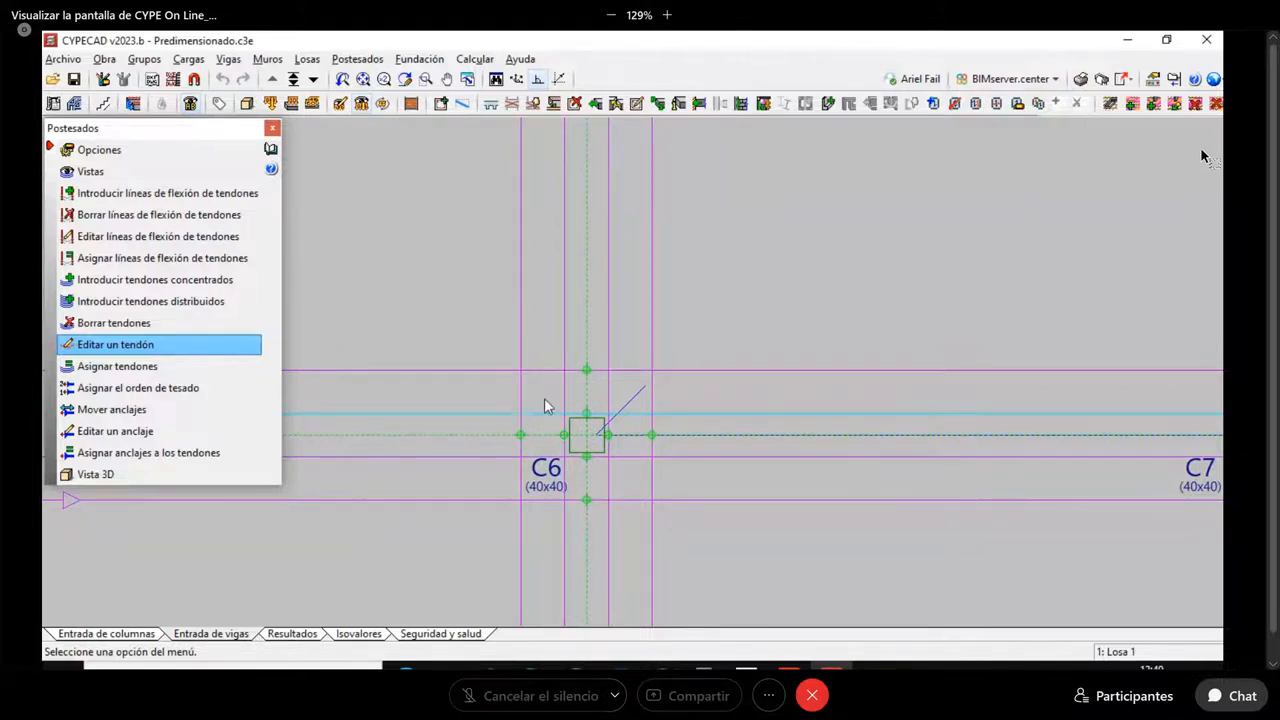
{"action": "scroll", "coordinate": [543, 402], "scroll_direction": "down", "scroll_amount": 5}
{"action": "scroll", "coordinate": [644, 389], "scroll_direction": "down", "scroll_amount": 1}
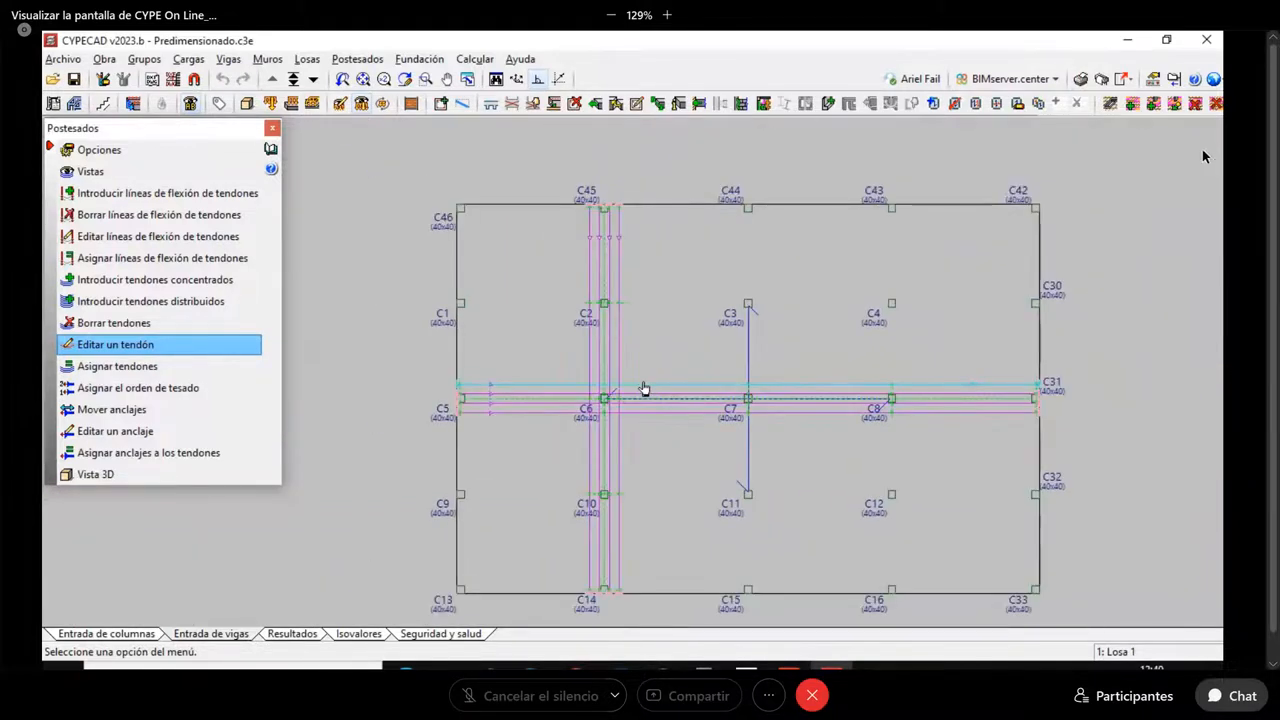
{"action": "left_click", "coordinate": [98, 478]}
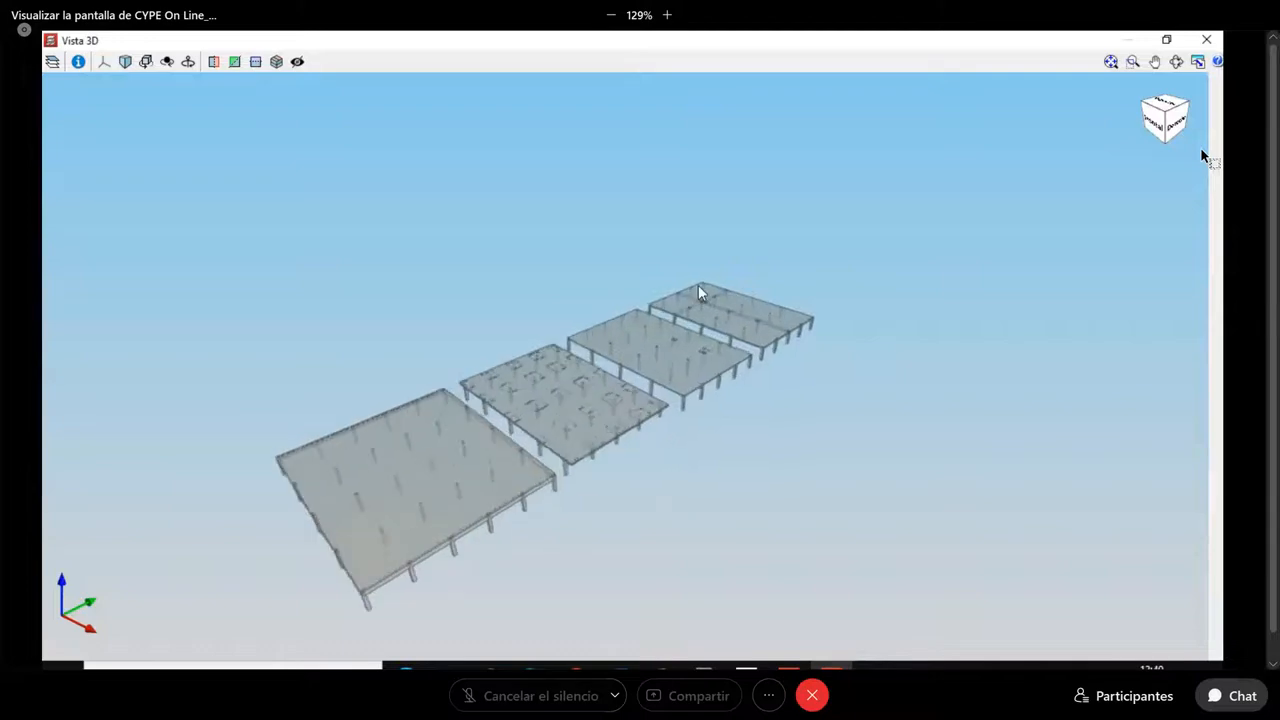
{"action": "scroll", "coordinate": [698, 285], "scroll_direction": "up", "scroll_amount": 8}
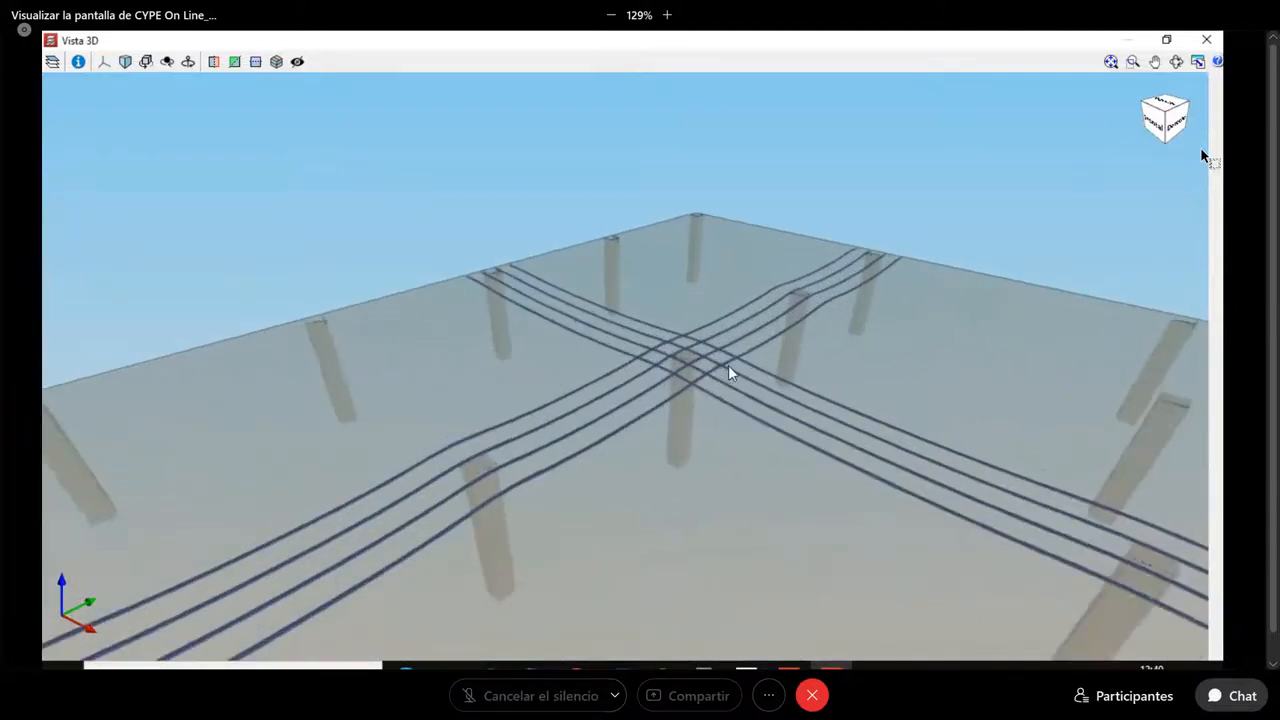
{"action": "middle_click_drag", "start_coordinate": [728, 372], "coordinate": [572, 357], "text": "shift"}
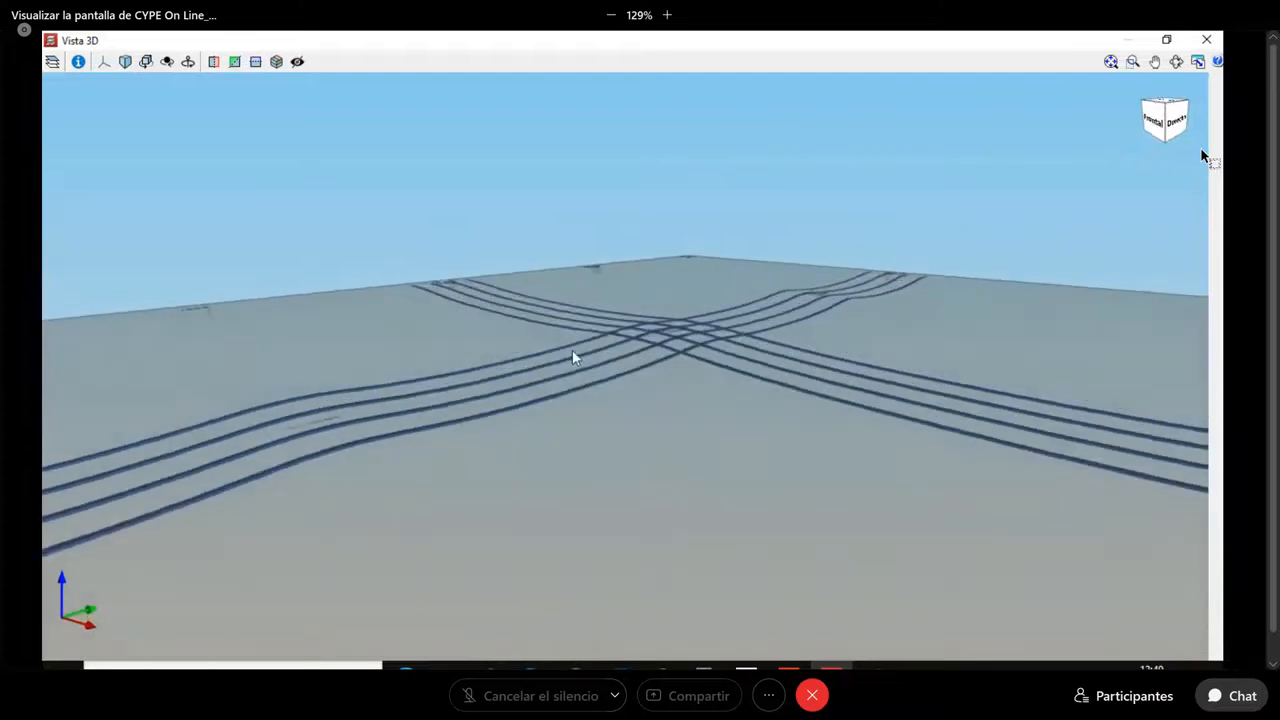
Examine the crossing tendon bundles from a wider 3D viewpoint and close the 3D view
{"action": "scroll", "coordinate": [510, 358], "scroll_direction": "down", "scroll_amount": 4}
{"action": "middle_click_drag", "start_coordinate": [911, 403], "coordinate": [982, 103]}
{"action": "left_click", "coordinate": [1206, 39]}
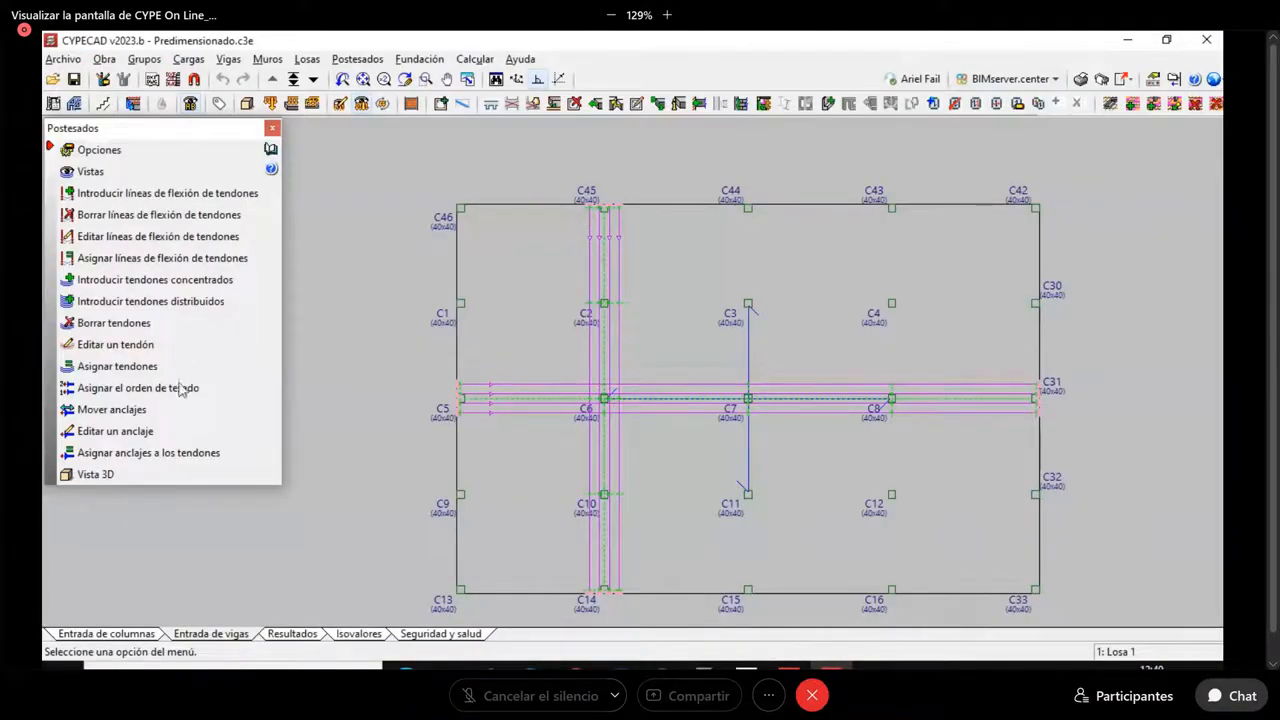
Show the calculated results for the upper slab and examine the reinforcement around columns C2, C3 and C4
{"action": "middle_click_drag", "start_coordinate": [742, 392], "coordinate": [705, 384]}
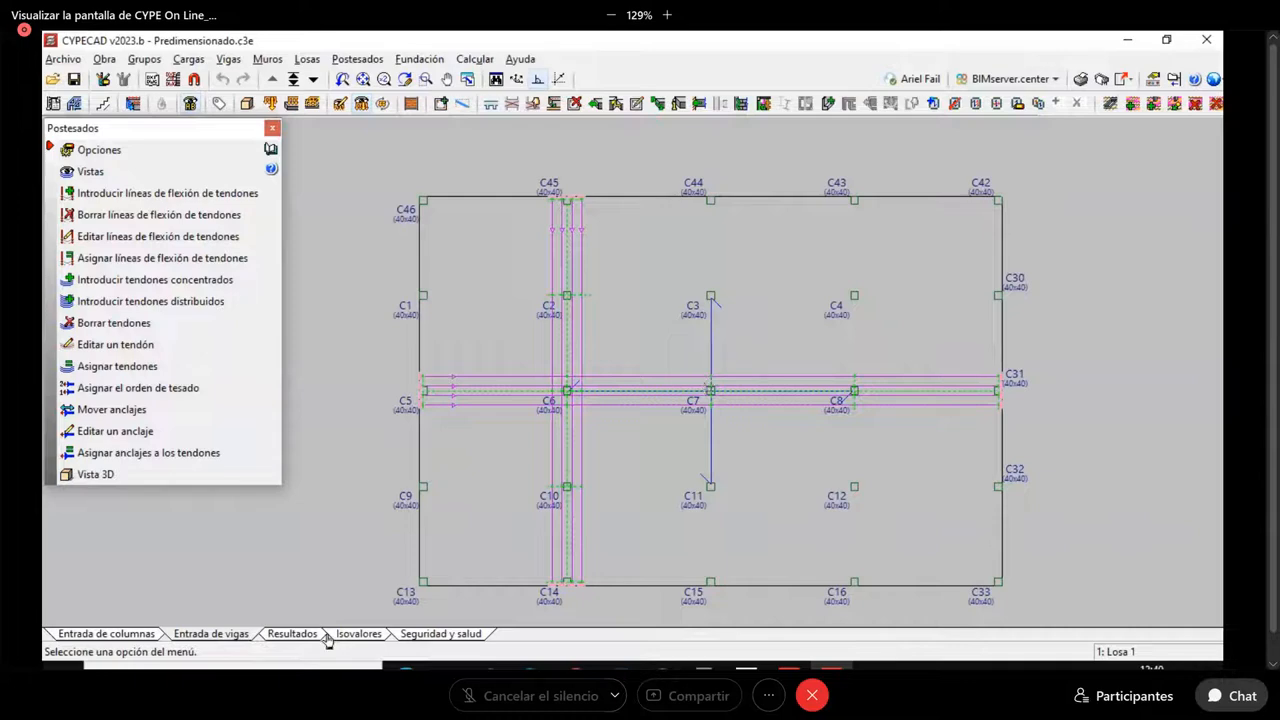
{"action": "left_click", "coordinate": [292, 634]}
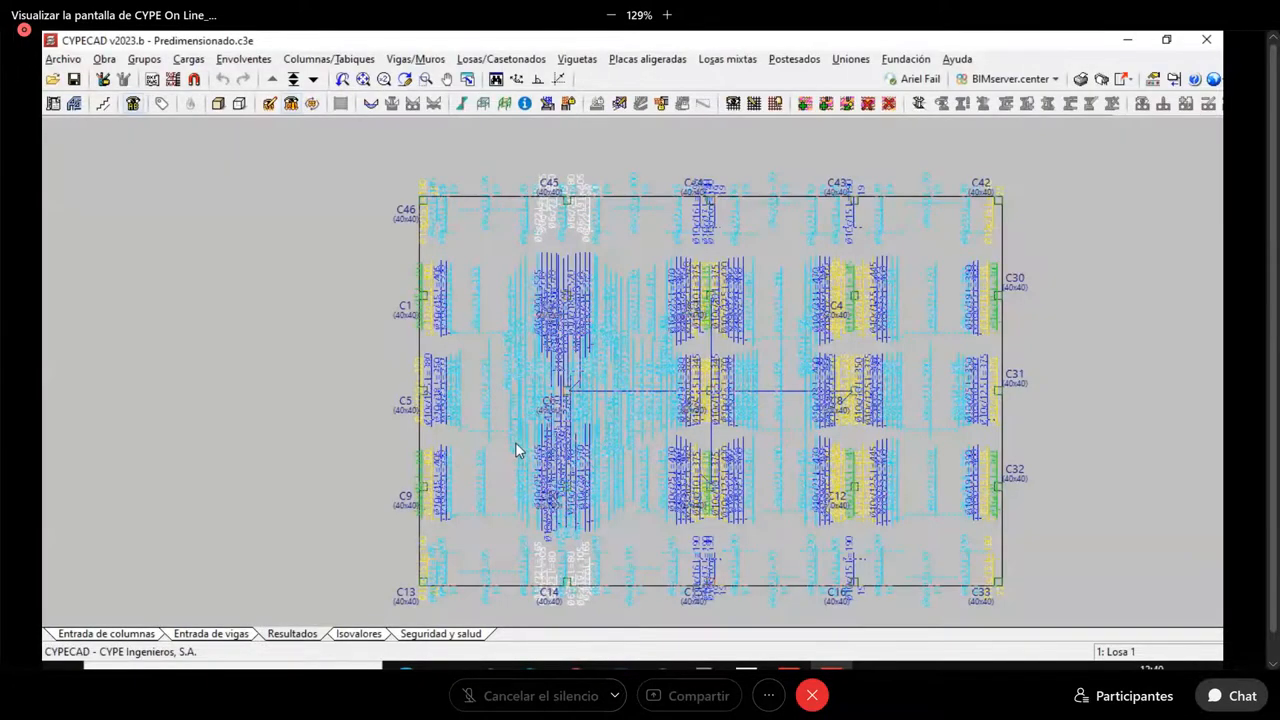
{"action": "scroll", "coordinate": [857, 220], "scroll_direction": "up", "scroll_amount": 2}
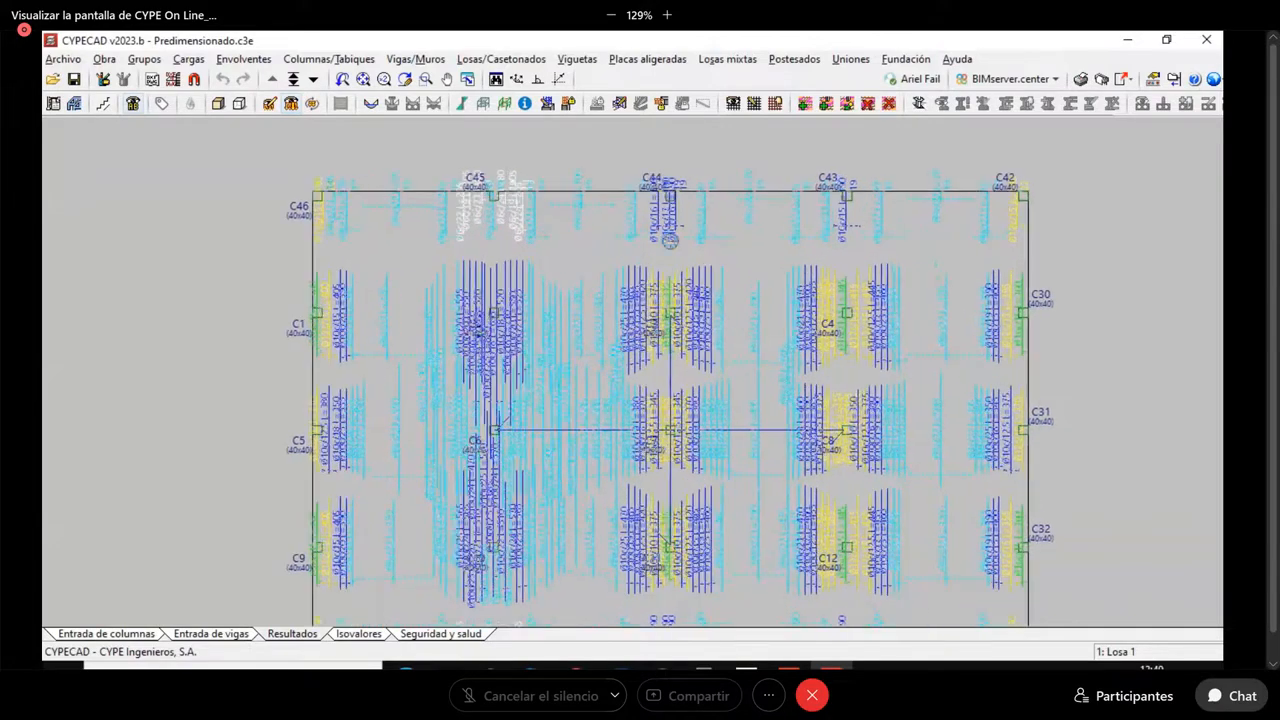
{"action": "scroll", "coordinate": [670, 240], "scroll_direction": "up", "scroll_amount": 4}
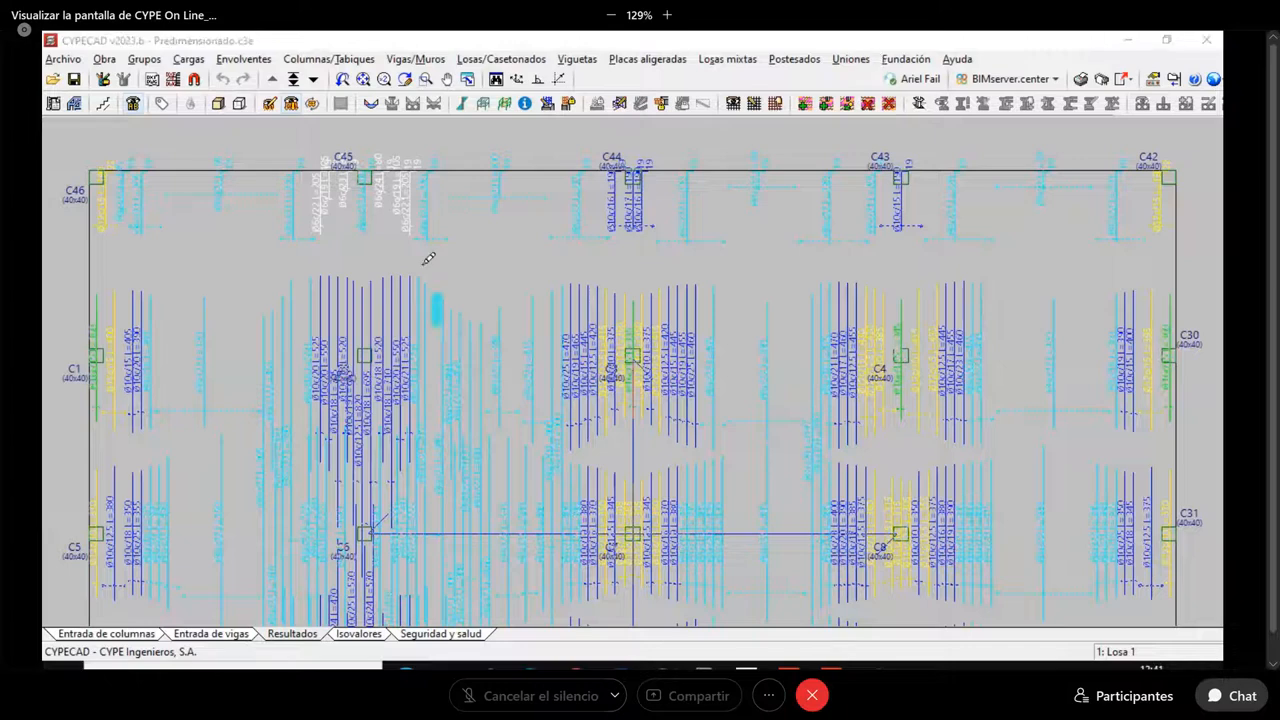
Circle the reinforcement around columns C2 and C4 on screen, and trace a vertical bar through C4
{"action": "mouse_move", "coordinate": [437, 320]}
{"action": "left_mouse_down"}
{"action": "mouse_move", "coordinate": [298, 276]}
{"action": "mouse_move", "coordinate": [296, 292]}
{"action": "mouse_move", "coordinate": [442, 420]}
{"action": "mouse_move", "coordinate": [440, 296]}
{"action": "left_mouse_up"}
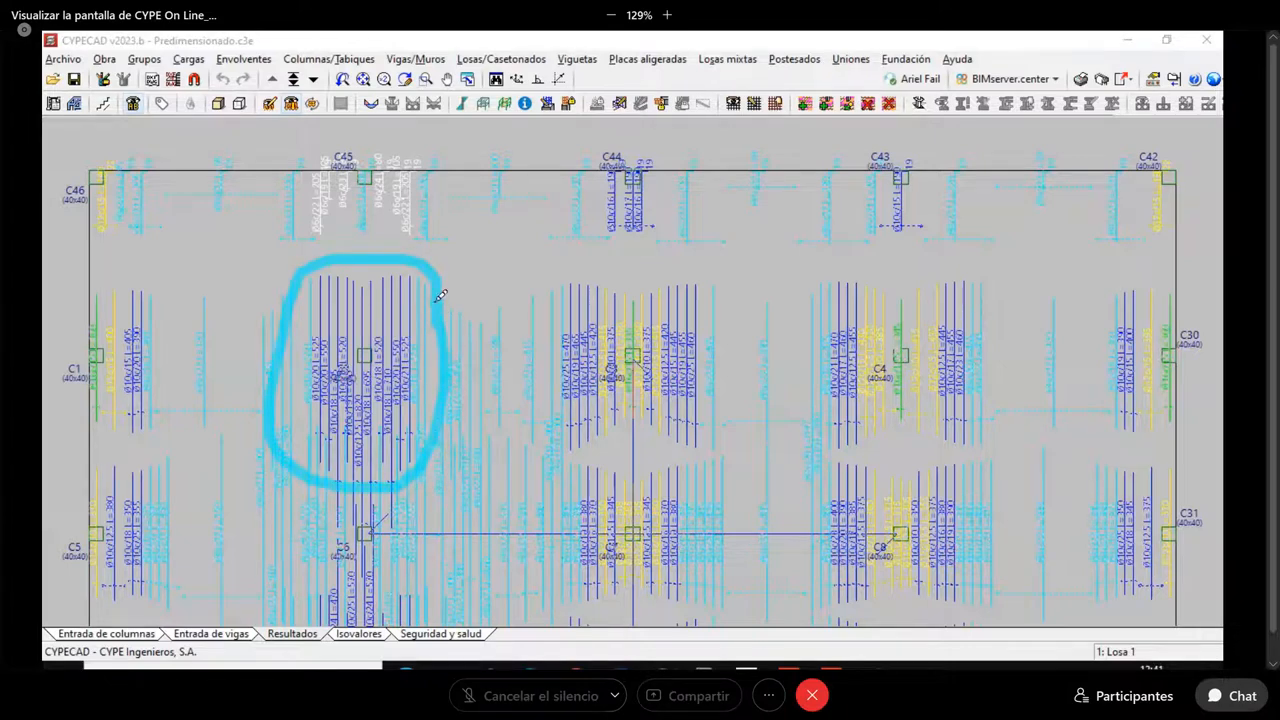
{"action": "left_click", "coordinate": [942, 440]}
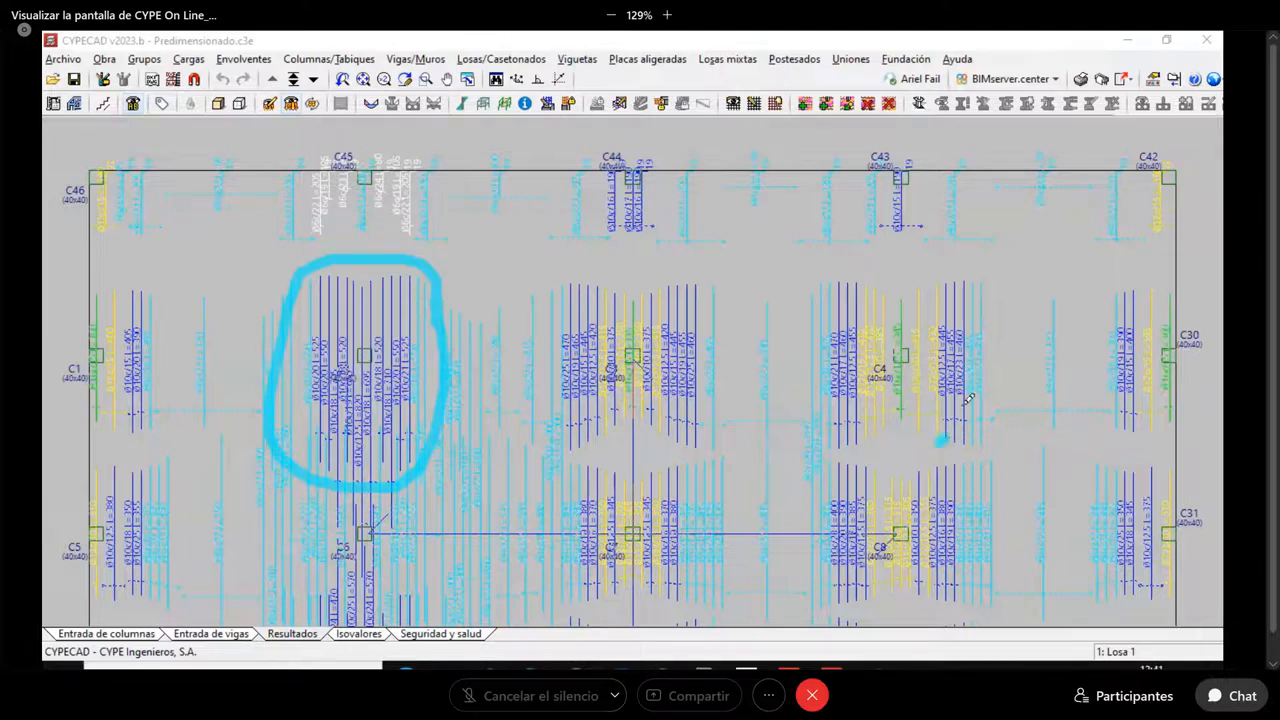
{"action": "mouse_move", "coordinate": [968, 398]}
{"action": "left_mouse_down"}
{"action": "mouse_move", "coordinate": [962, 340]}
{"action": "mouse_move", "coordinate": [852, 300]}
{"action": "mouse_move", "coordinate": [897, 450]}
{"action": "mouse_move", "coordinate": [953, 436]}
{"action": "left_mouse_up"}
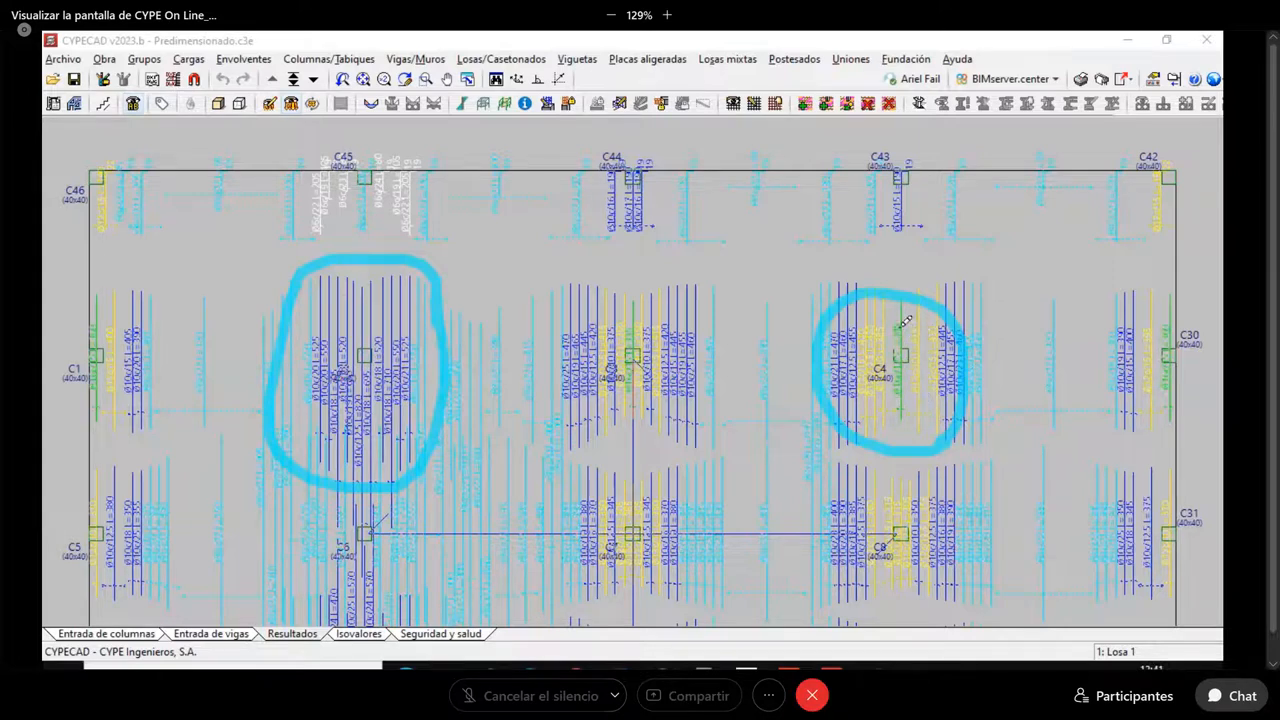
{"action": "left_click_drag", "start_coordinate": [905, 304], "coordinate": [904, 418]}
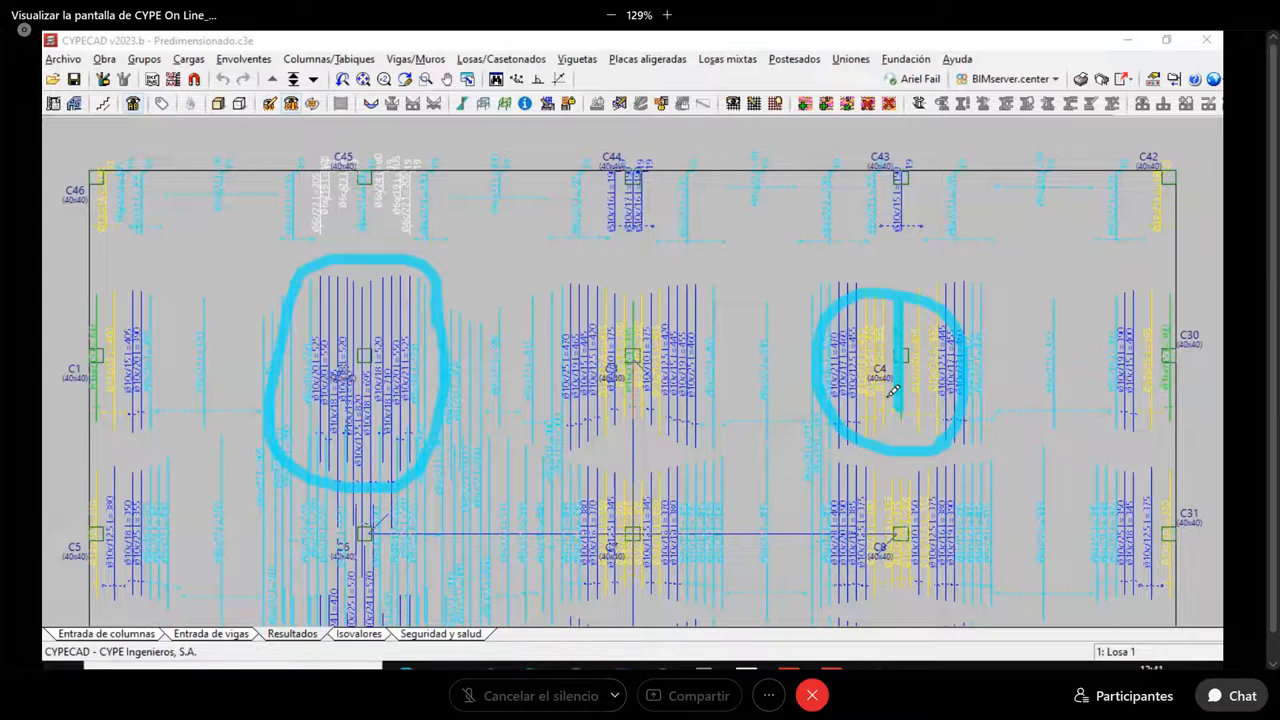
Outline a wider zone around column C4, reaching up to C43, and mark it with a cross
{"action": "mouse_move", "coordinate": [980, 210]}
{"action": "left_mouse_down"}
{"action": "mouse_move", "coordinate": [786, 234]}
{"action": "mouse_move", "coordinate": [790, 428]}
{"action": "left_mouse_up"}
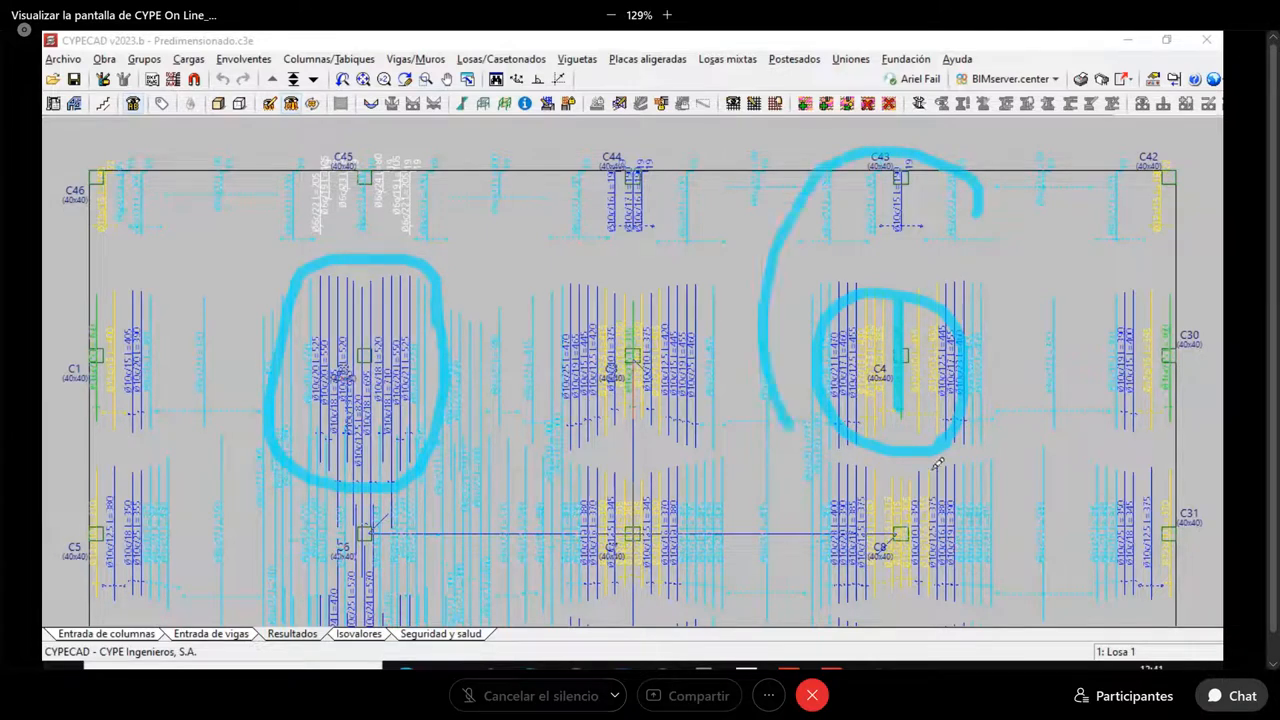
{"action": "mouse_move", "coordinate": [938, 462]}
{"action": "left_mouse_down"}
{"action": "mouse_move", "coordinate": [1000, 214]}
{"action": "mouse_move", "coordinate": [980, 197]}
{"action": "left_mouse_up"}
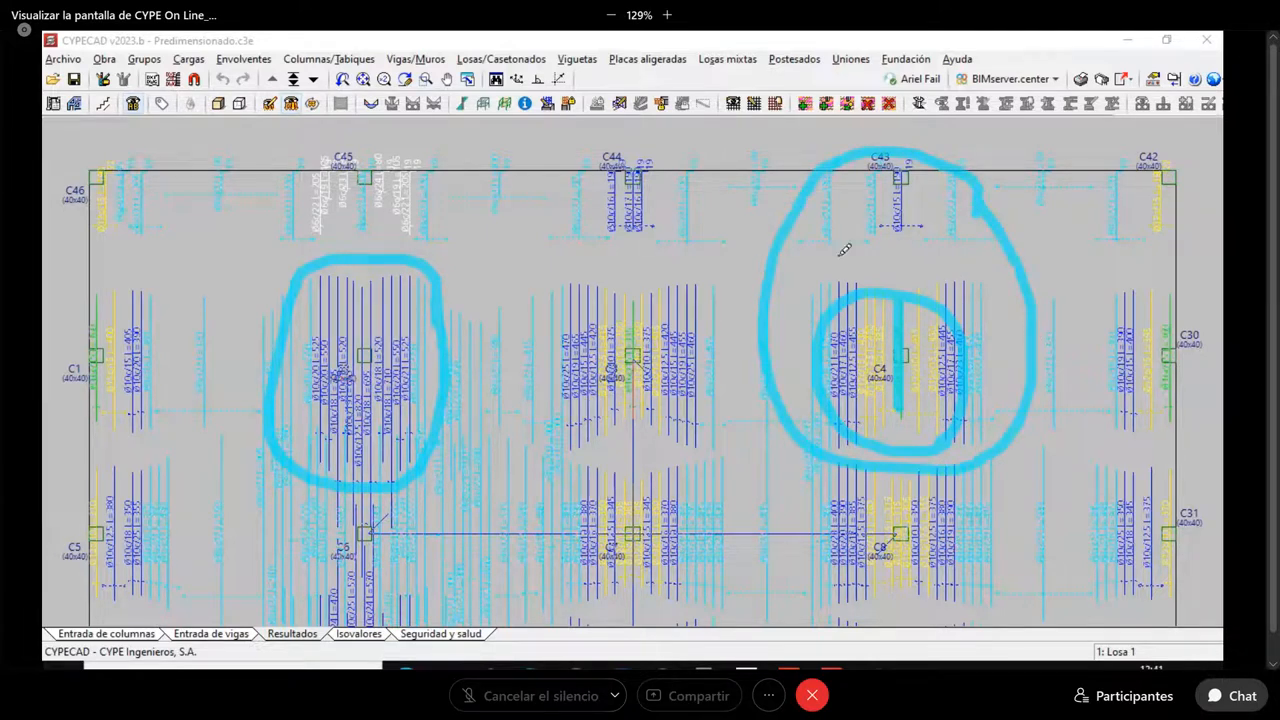
{"action": "left_click_drag", "start_coordinate": [985, 252], "coordinate": [925, 308]}
{"action": "left_click_drag", "start_coordinate": [915, 258], "coordinate": [975, 262]}
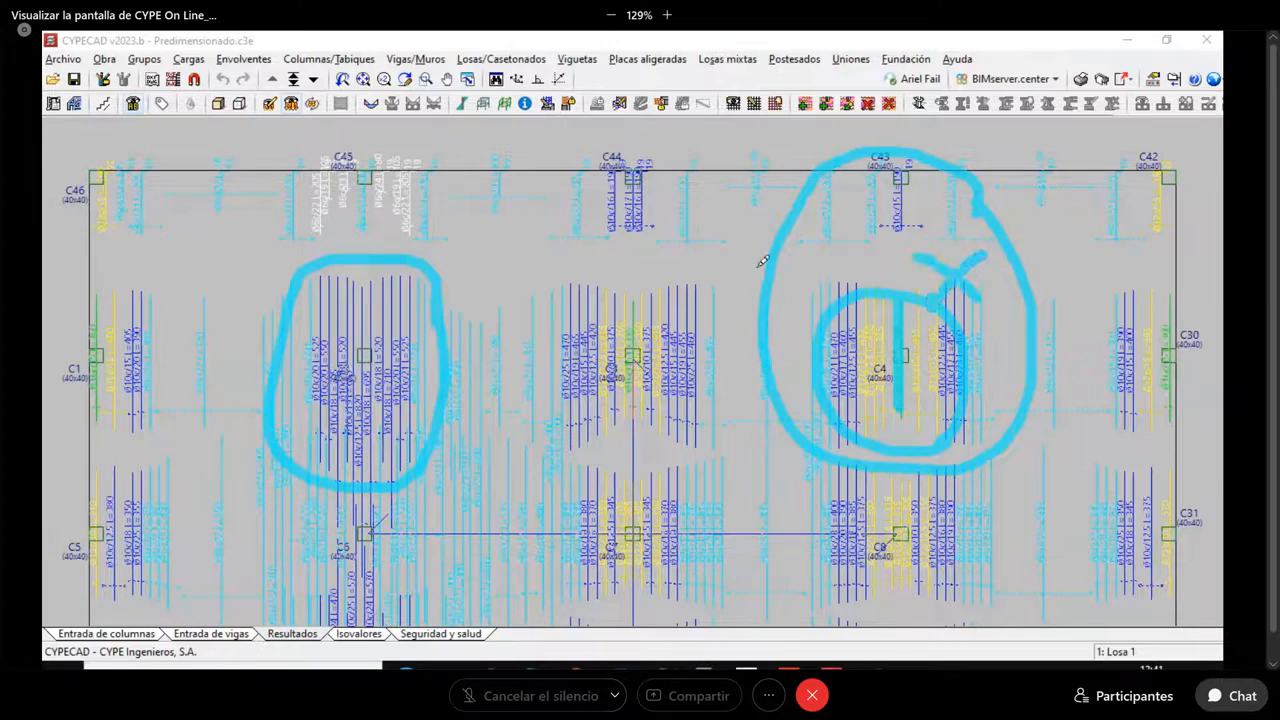
Outline a wider zone around column C2, mark it with a tick, and clear all the on-screen annotations
{"action": "mouse_move", "coordinate": [572, 210]}
{"action": "left_mouse_down"}
{"action": "mouse_move", "coordinate": [360, 115]}
{"action": "mouse_move", "coordinate": [185, 380]}
{"action": "mouse_move", "coordinate": [536, 252]}
{"action": "left_mouse_up"}
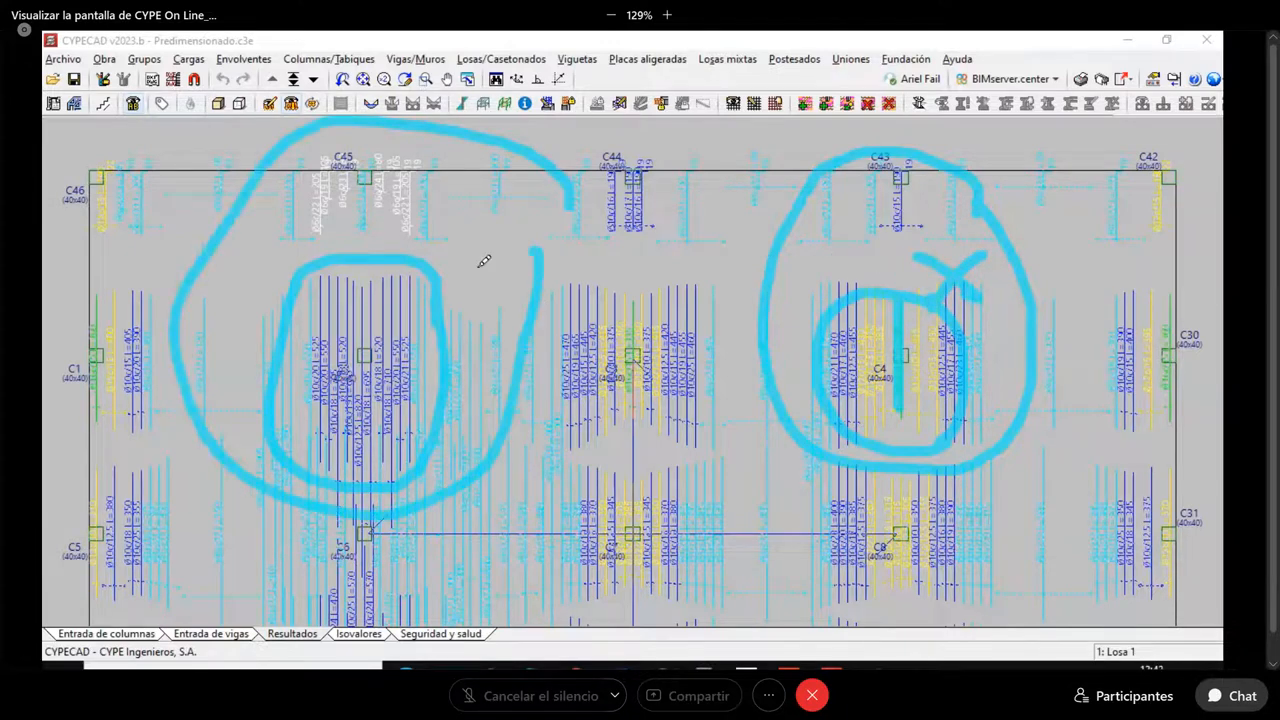
{"action": "left_click_drag", "start_coordinate": [458, 242], "coordinate": [500, 232]}
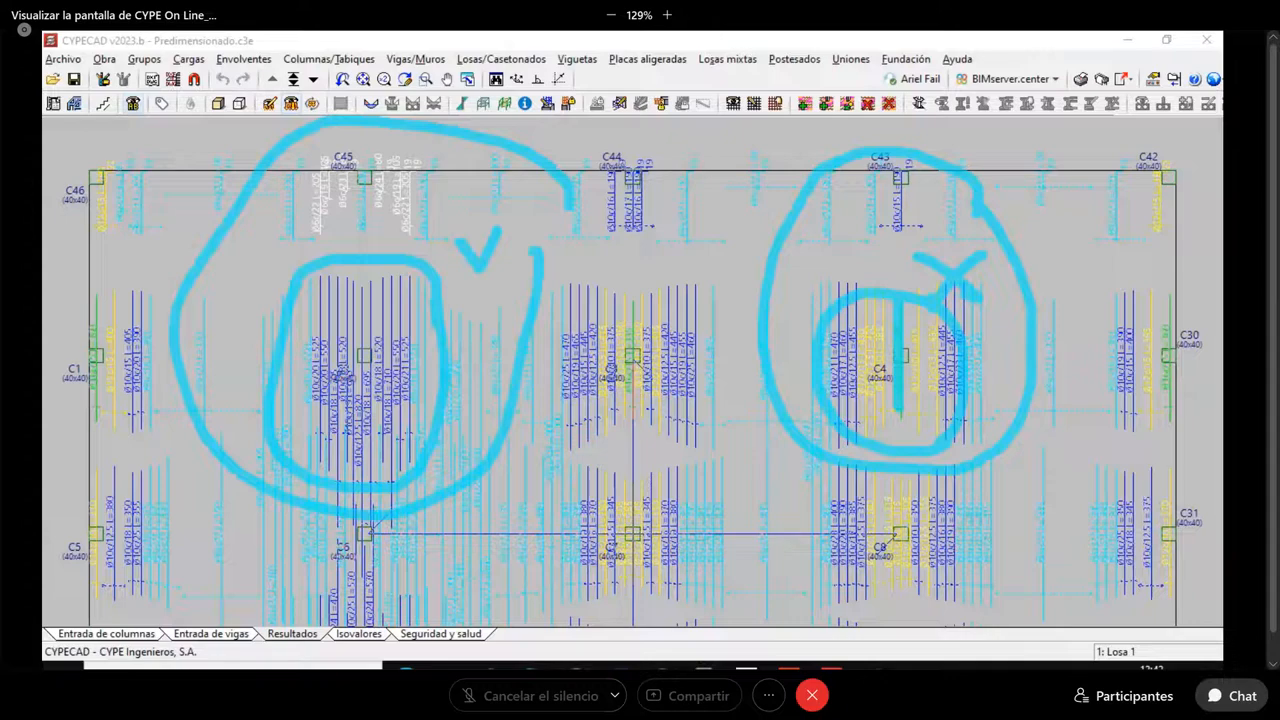
{"action": "key", "text": "Escape"}
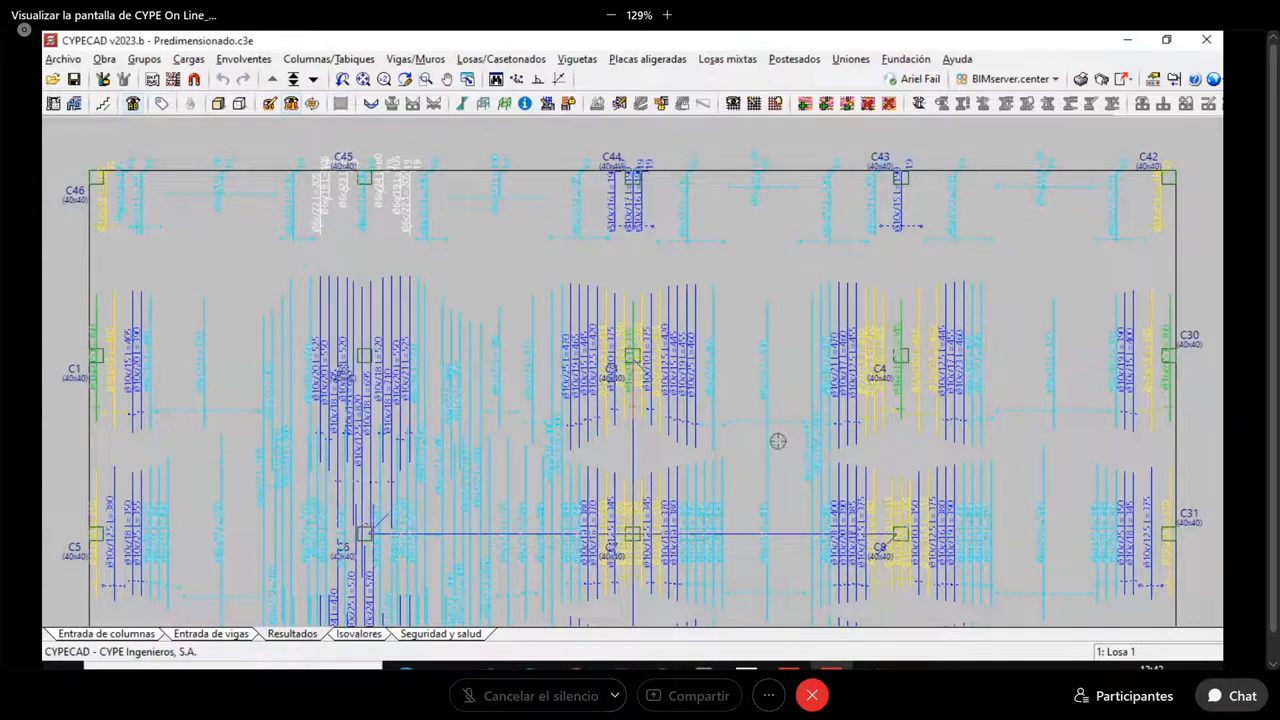
Compare the reinforcement drawn on the upper slab with that of the slabs below it
{"action": "scroll", "coordinate": [726, 283], "scroll_direction": "down", "scroll_amount": 3}
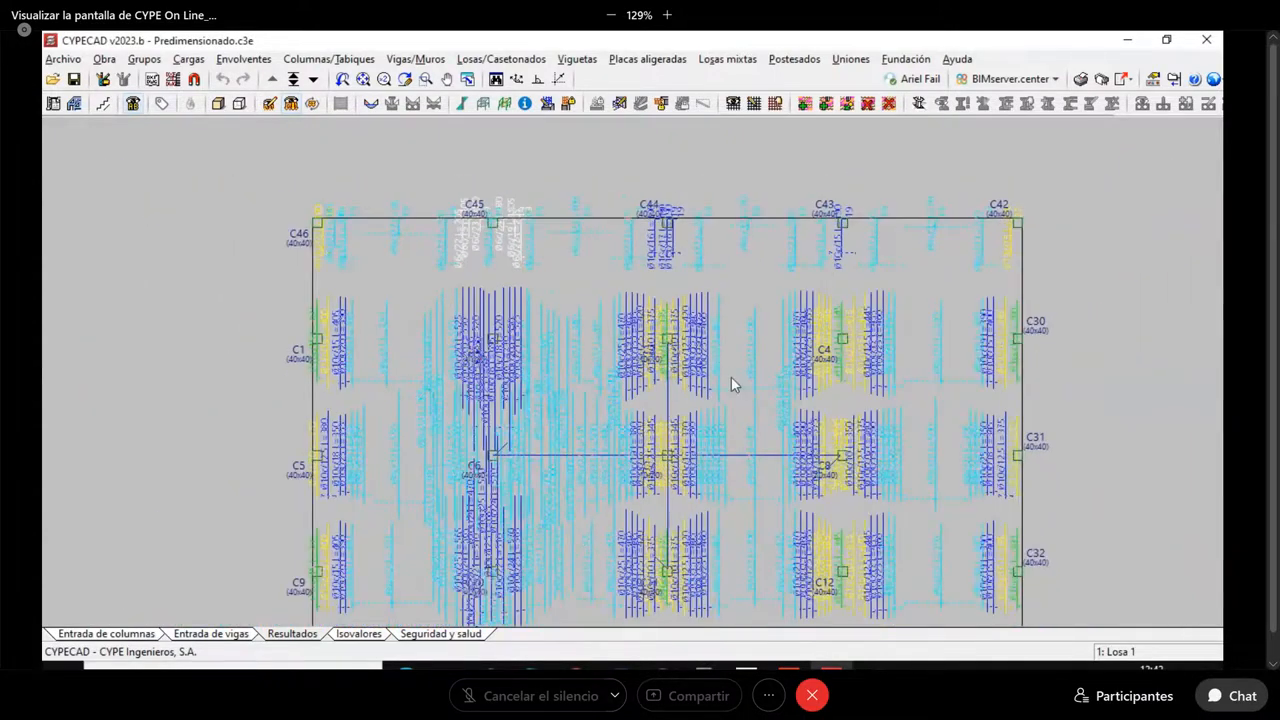
{"action": "scroll", "coordinate": [731, 380], "scroll_direction": "down", "scroll_amount": 4}
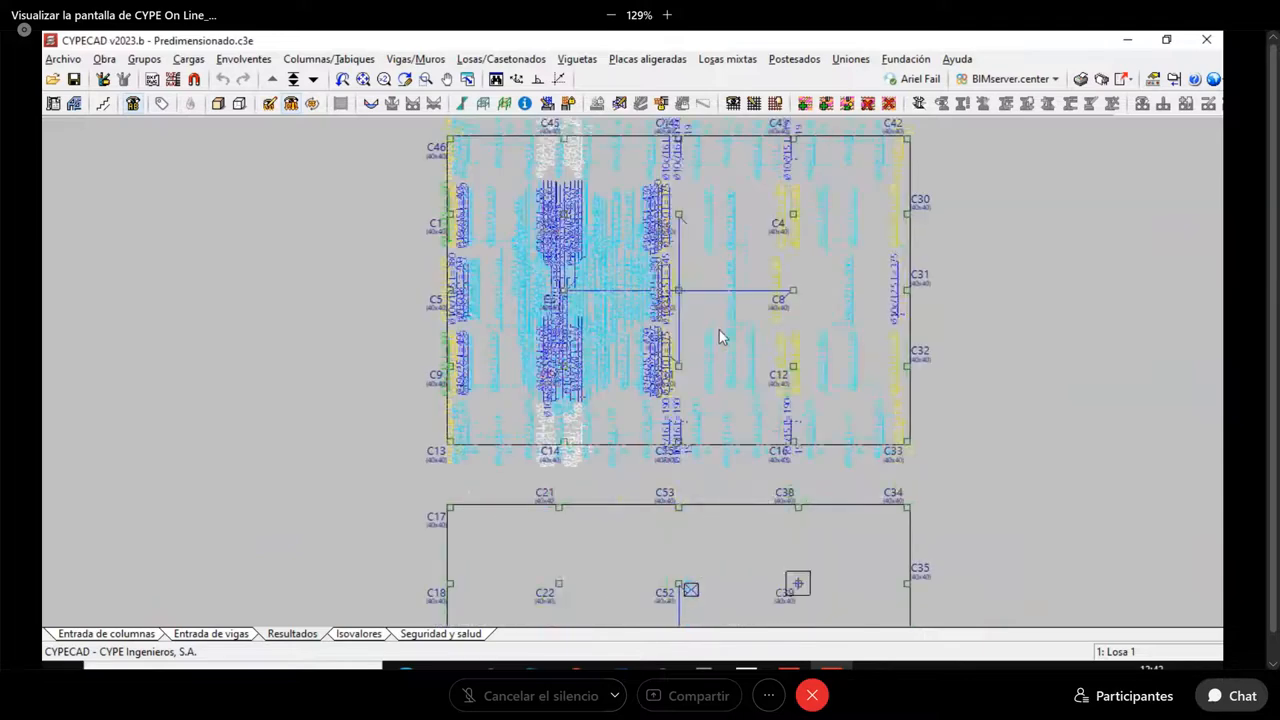
{"action": "middle_click_drag", "start_coordinate": [719, 330], "coordinate": [715, 352]}
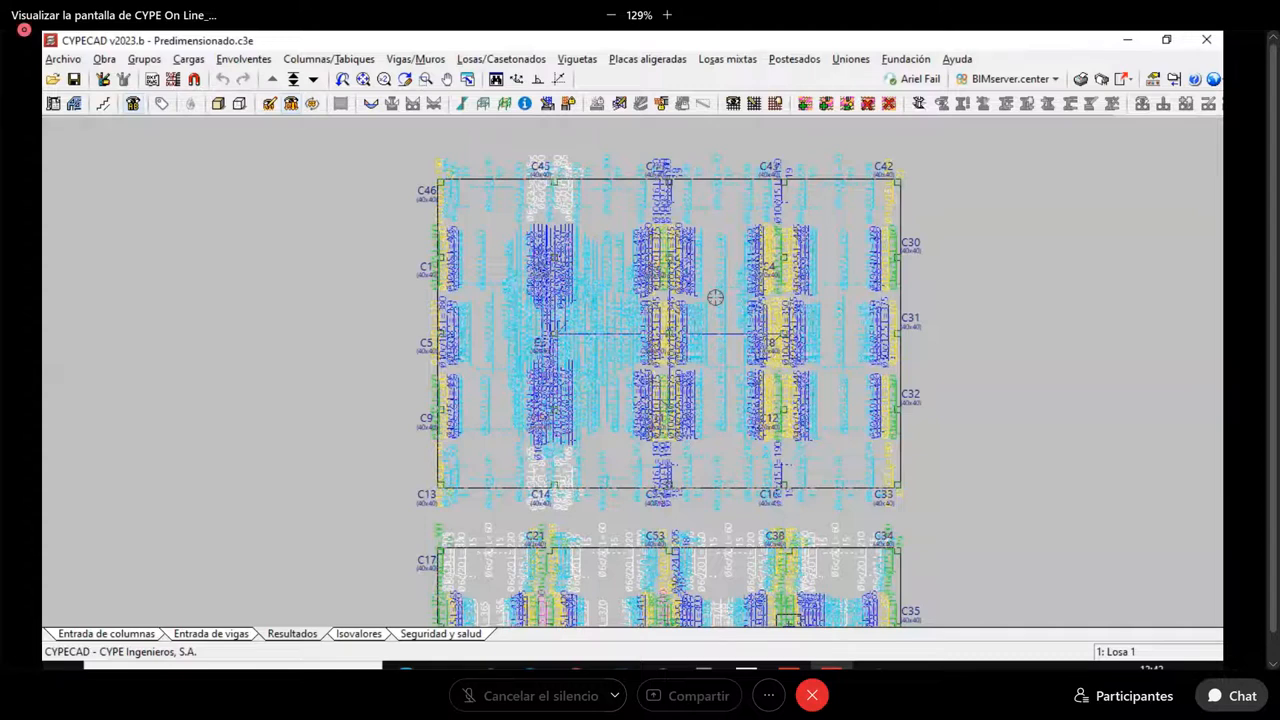
{"action": "scroll", "coordinate": [715, 298], "scroll_direction": "down", "scroll_amount": 3}
{"action": "middle_click_drag", "start_coordinate": [790, 459], "coordinate": [757, 300]}
{"action": "middle_click_drag", "start_coordinate": [786, 400], "coordinate": [800, 302]}
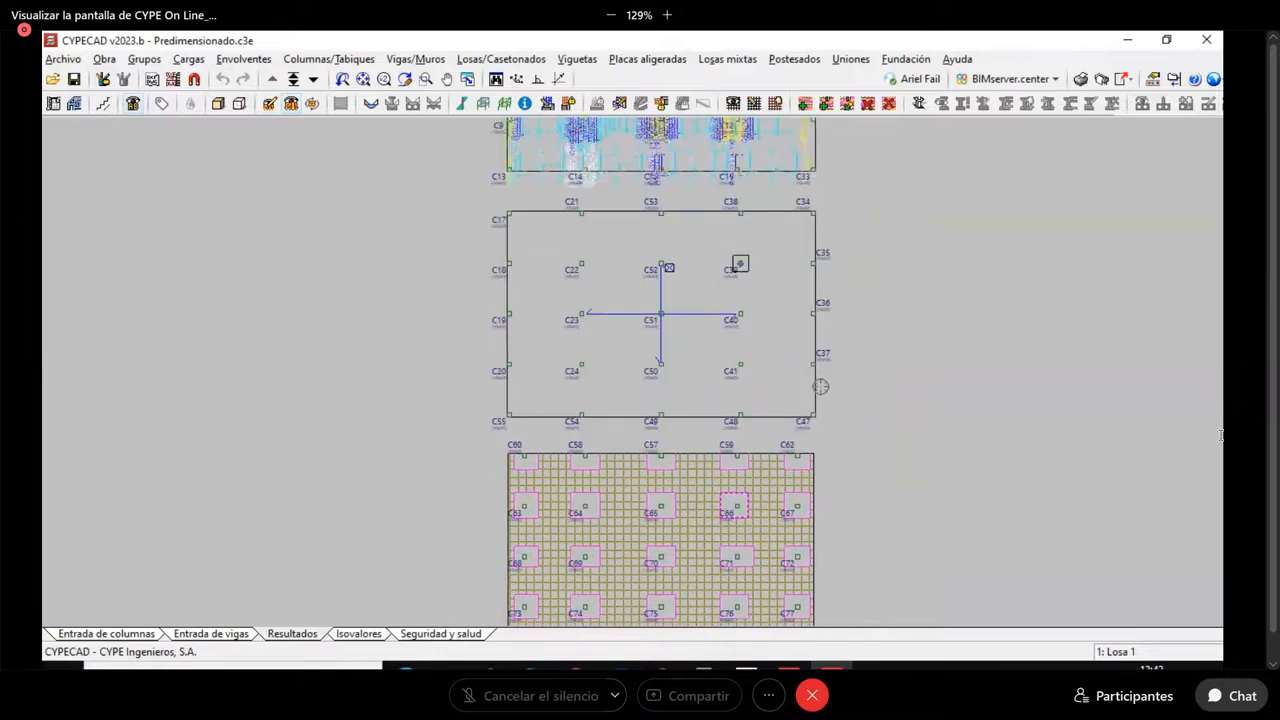
{"action": "mouse_move", "coordinate": [851, 463]}
{"action": "middle_mouse_down"}
{"action": "mouse_move", "coordinate": [856, 326]}
{"action": "mouse_move", "coordinate": [857, 603]}
{"action": "middle_mouse_up"}
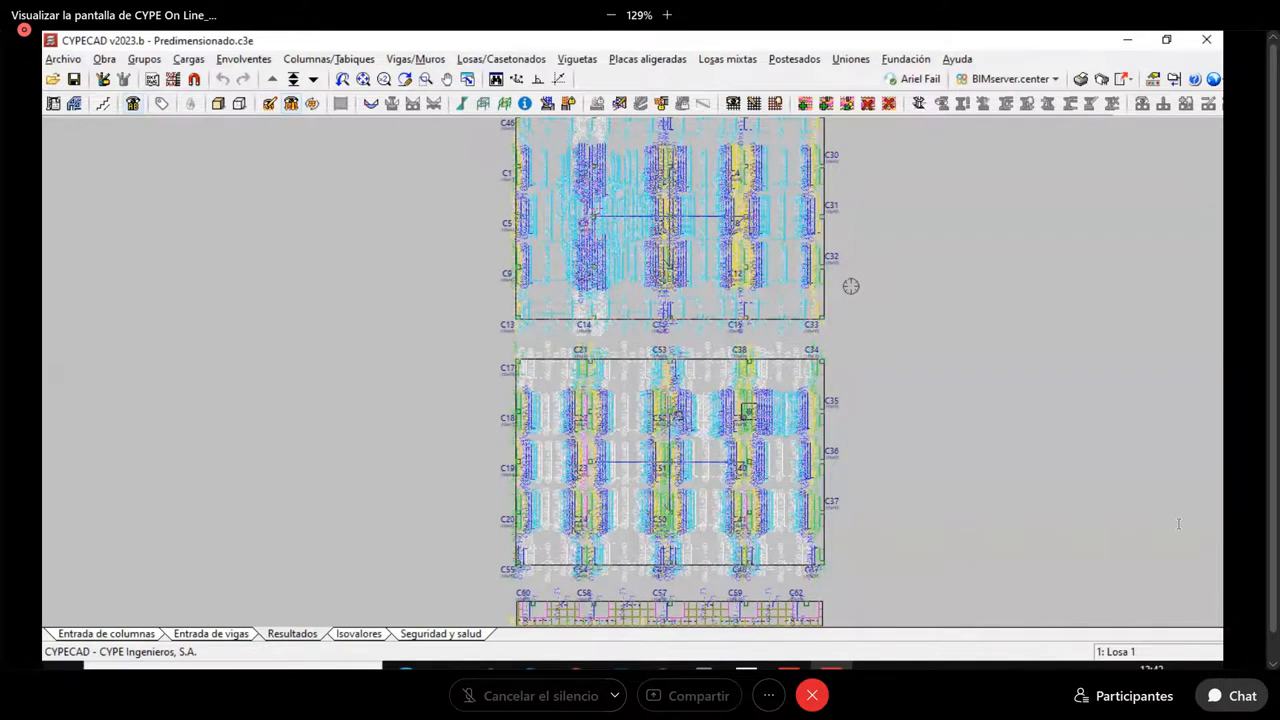
{"action": "middle_click_drag", "start_coordinate": [842, 281], "coordinate": [898, 437]}
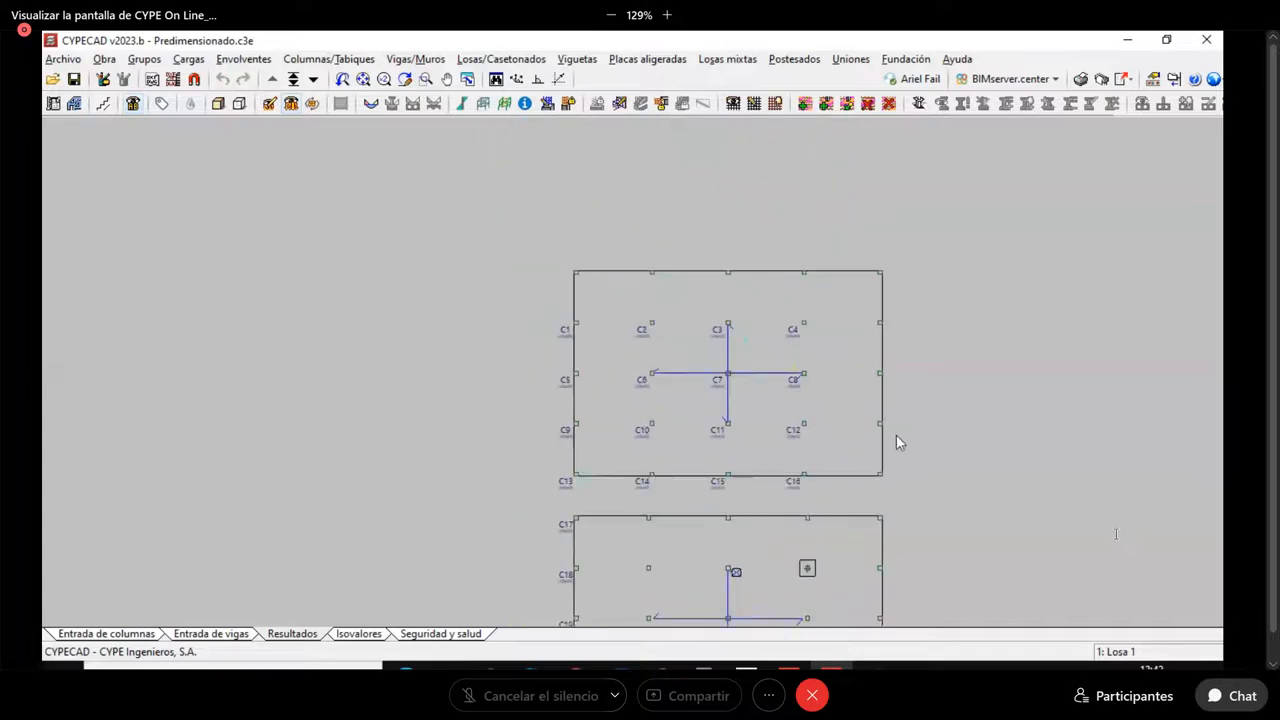